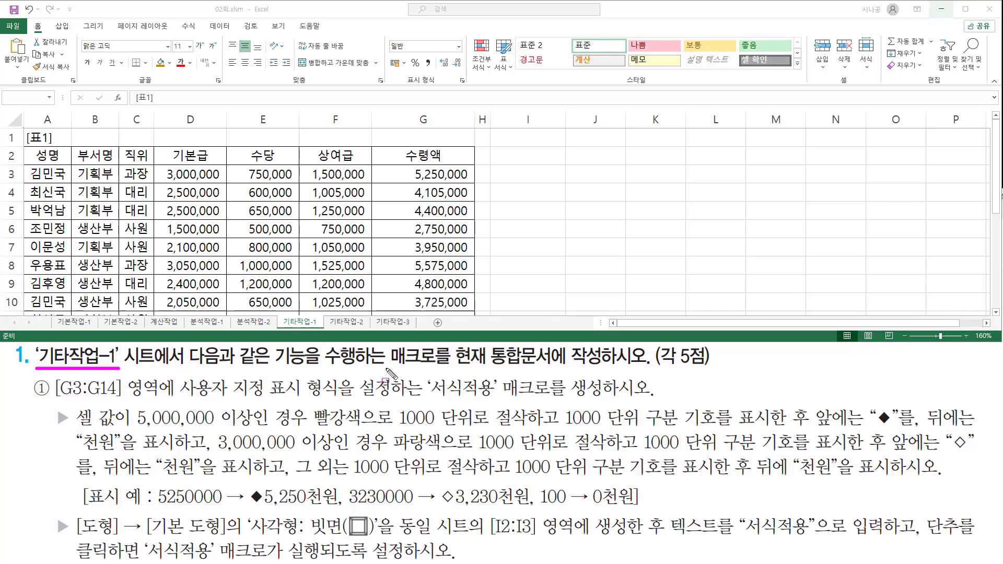
# - Read the macro task heading for the 기타작업-1 sheet and enlarge the workbook window to show more table rows
pyautogui.moveTo(389, 367); pyautogui.dragTo(609, 370)
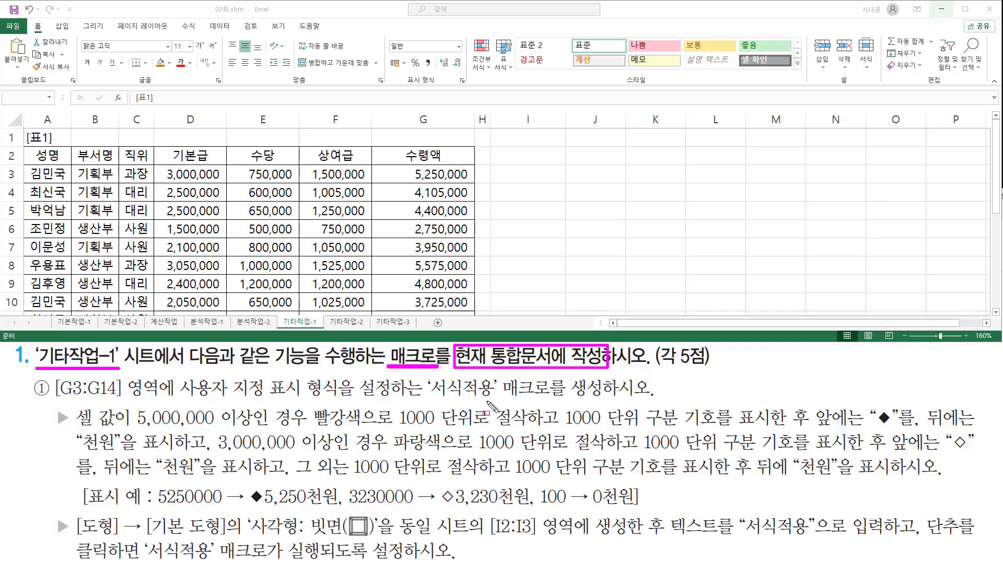
pyautogui.moveTo(281, 316); pyautogui.dragTo(319, 329)
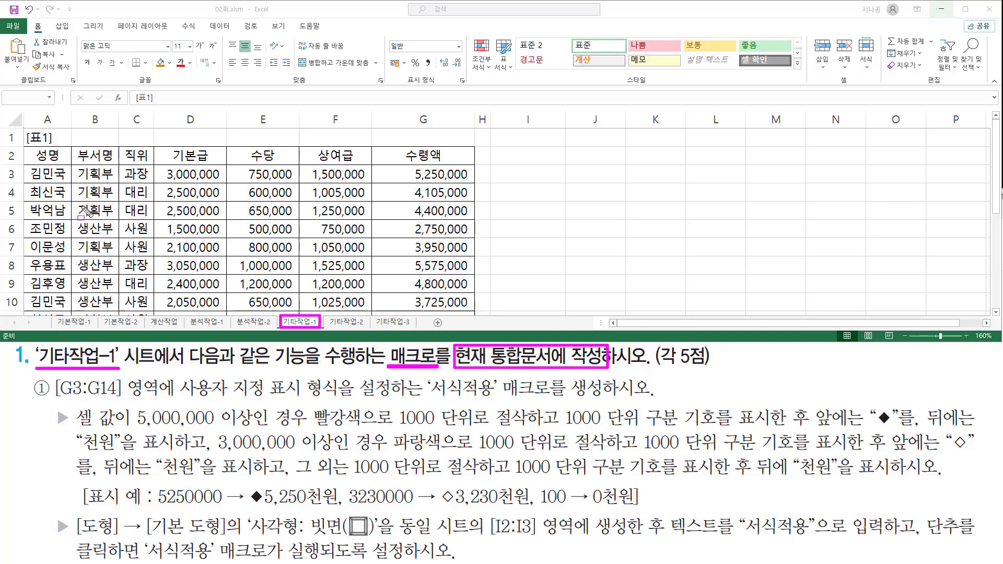
pyautogui.press('Escape')
pyautogui.click(222, 192)
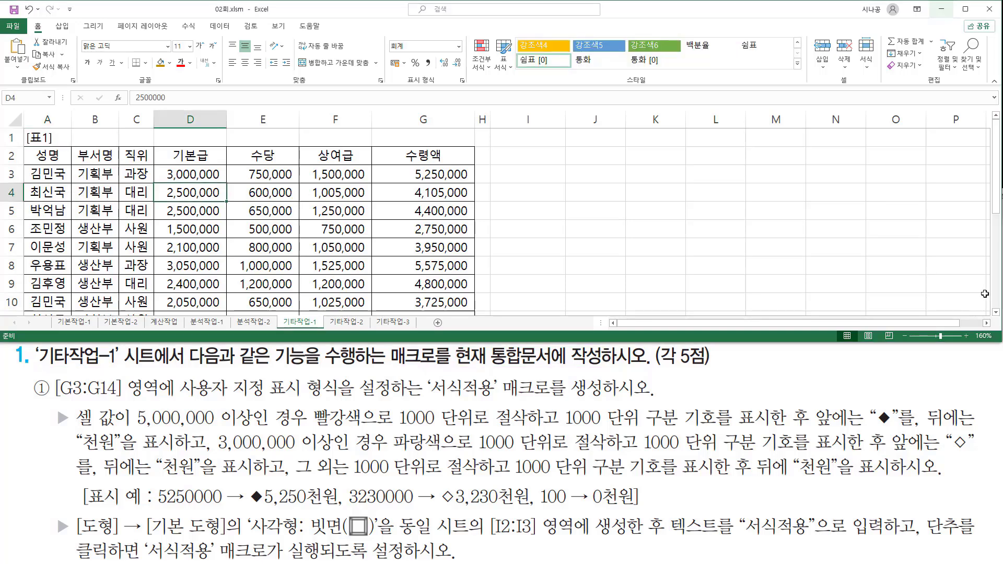
pyautogui.moveTo(996, 208); pyautogui.dragTo(995, 151)
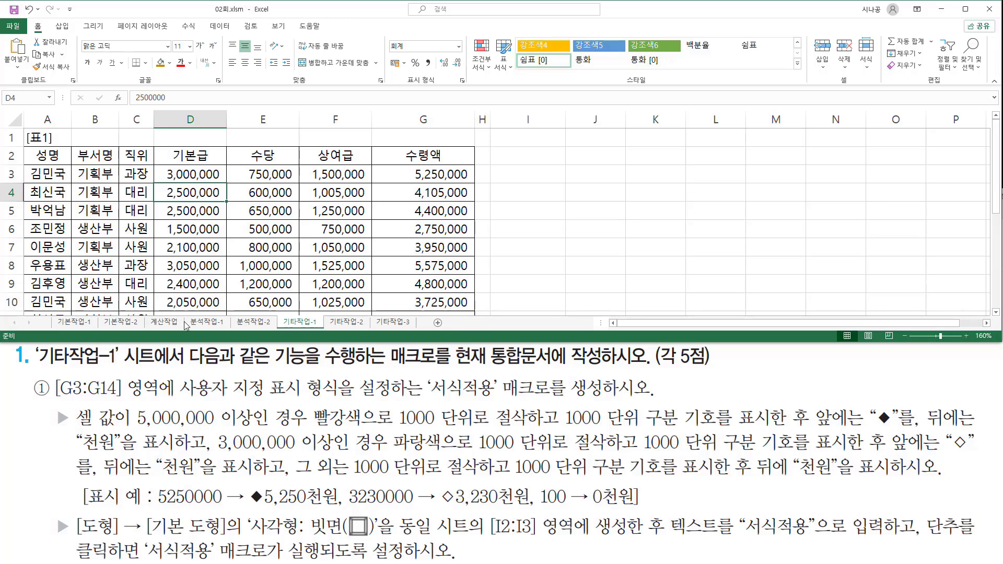
pyautogui.moveTo(179, 343); pyautogui.dragTo(177, 375)
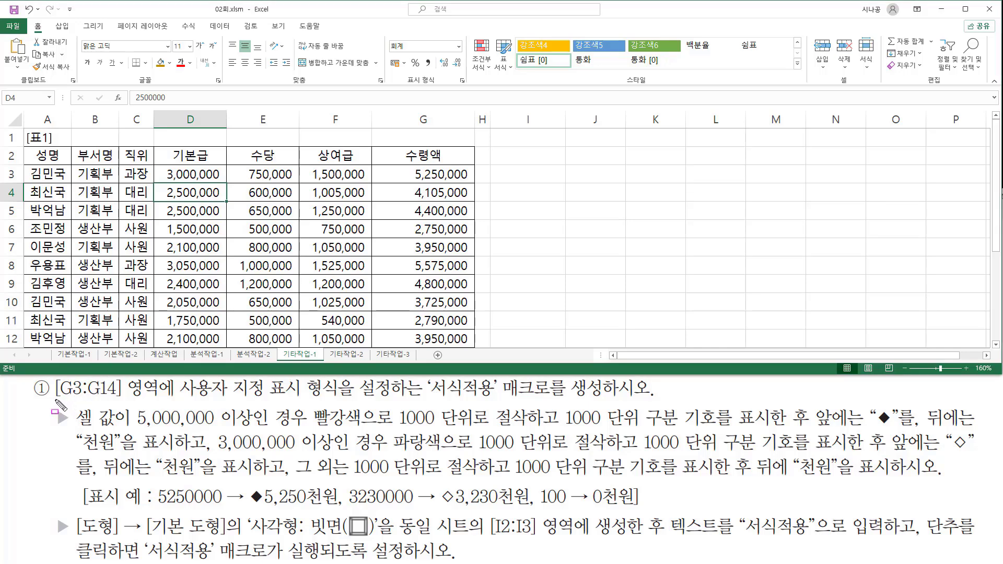
# - Examine which cell range and kind of formatting the task requires for the 서식적용 macro
pyautogui.moveTo(55, 400); pyautogui.dragTo(166, 402)
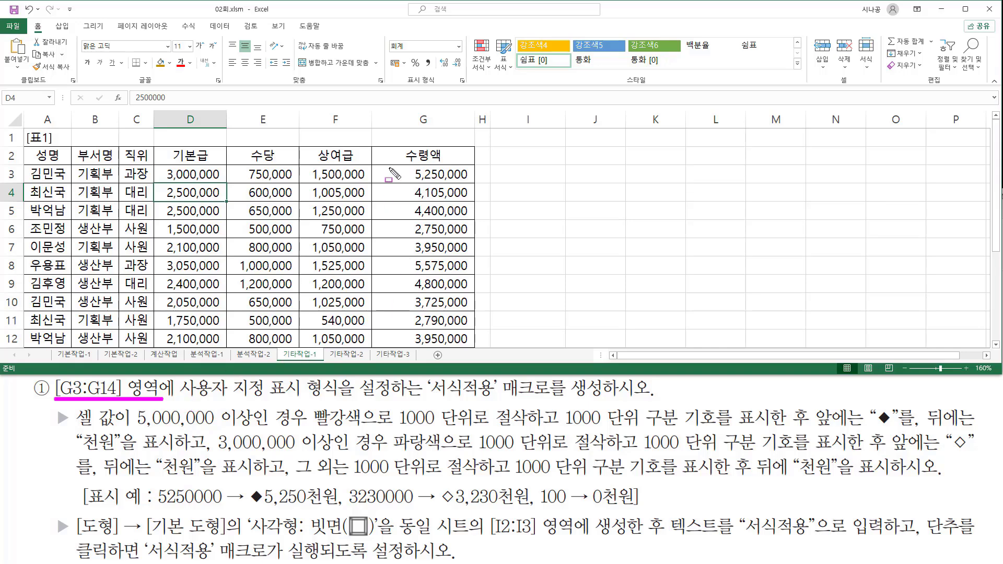
pyautogui.moveTo(387, 166)
pyautogui.mouseDown()
pyautogui.moveTo(458, 208)
pyautogui.moveTo(457, 330)
pyautogui.moveTo(468, 349)
pyautogui.mouseUp()
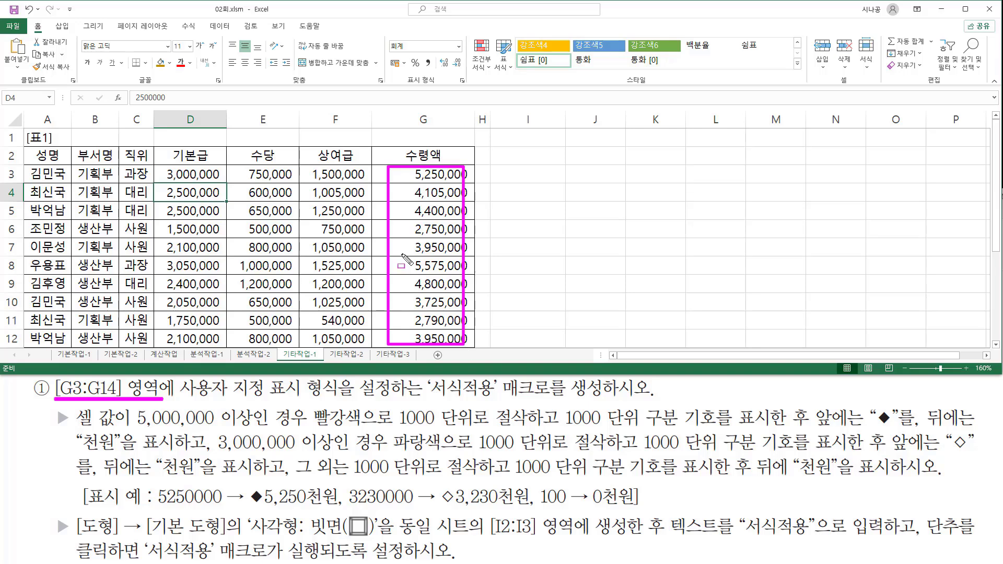
pyautogui.moveTo(178, 382)
pyautogui.mouseDown()
pyautogui.moveTo(211, 399)
pyautogui.moveTo(341, 400)
pyautogui.mouseUp()
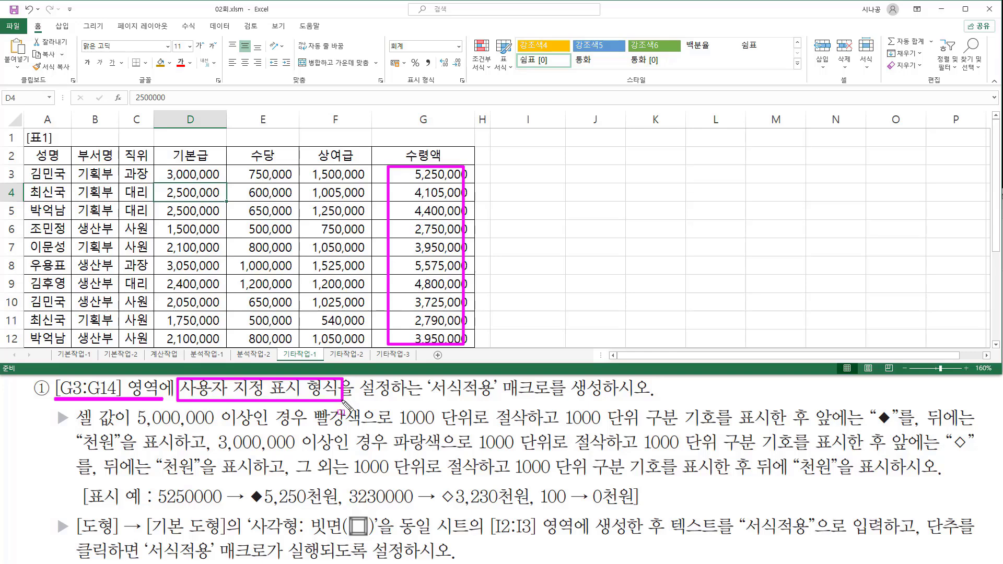
pyautogui.moveTo(427, 399); pyautogui.dragTo(496, 398)
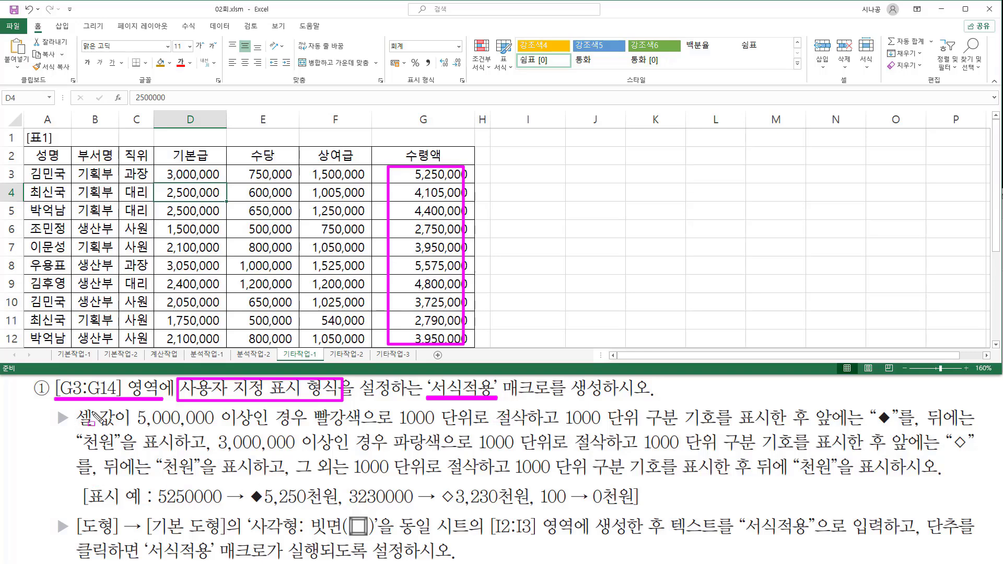
pyautogui.press('Escape')
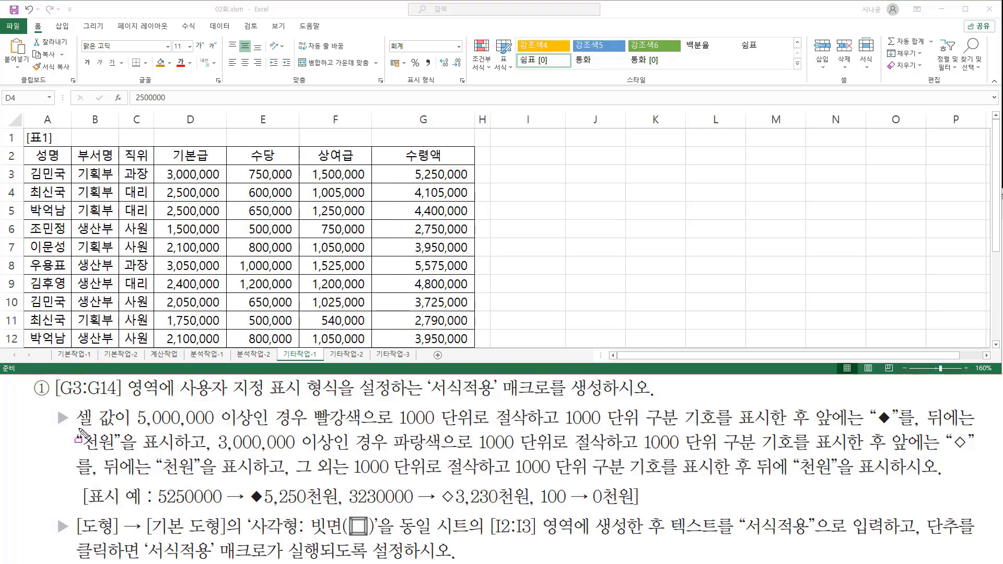
# - Read the custom format rule and its display example for cell values of 5,000,000 or more
pyautogui.moveTo(78, 429); pyautogui.dragTo(128, 429)
pyautogui.moveTo(132, 407)
pyautogui.mouseDown()
pyautogui.moveTo(209, 440)
pyautogui.moveTo(314, 442)
pyautogui.moveTo(308, 431)
pyautogui.moveTo(362, 428)
pyautogui.moveTo(724, 441)
pyautogui.moveTo(720, 428)
pyautogui.moveTo(790, 429)
pyautogui.mouseUp()
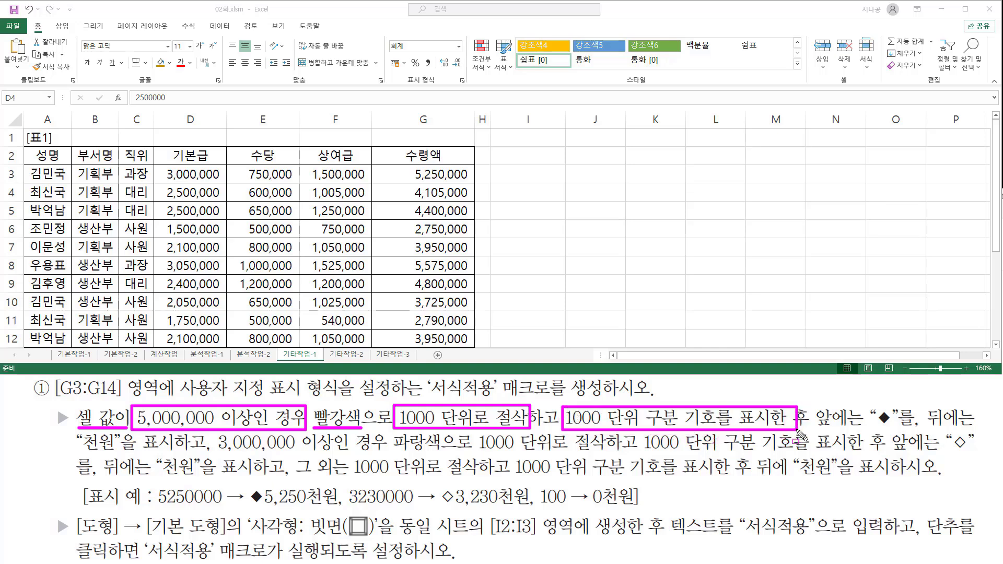
pyautogui.moveTo(868, 429); pyautogui.dragTo(898, 429)
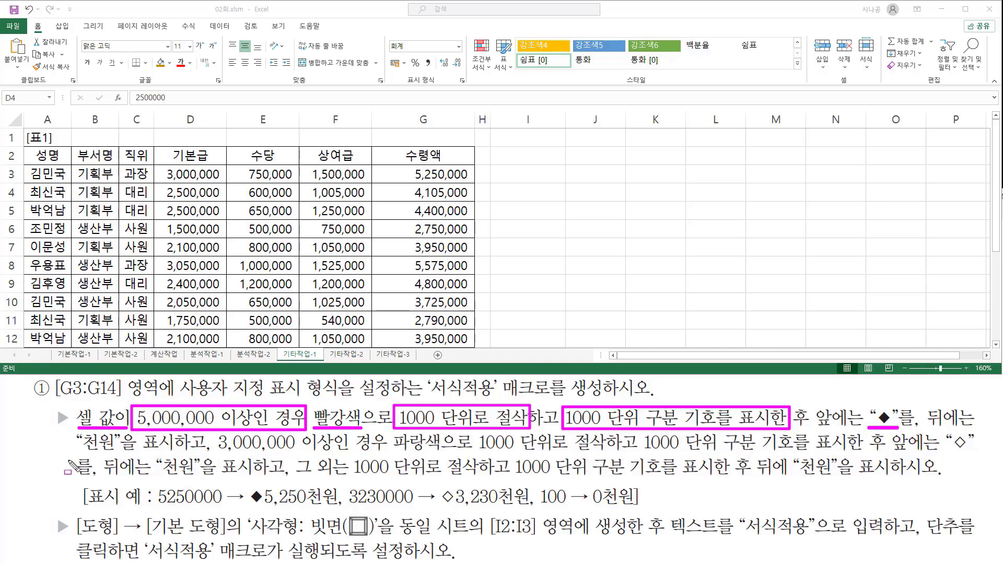
pyautogui.moveTo(78, 448); pyautogui.dragTo(113, 449)
pyautogui.moveTo(157, 505); pyautogui.dragTo(217, 506)
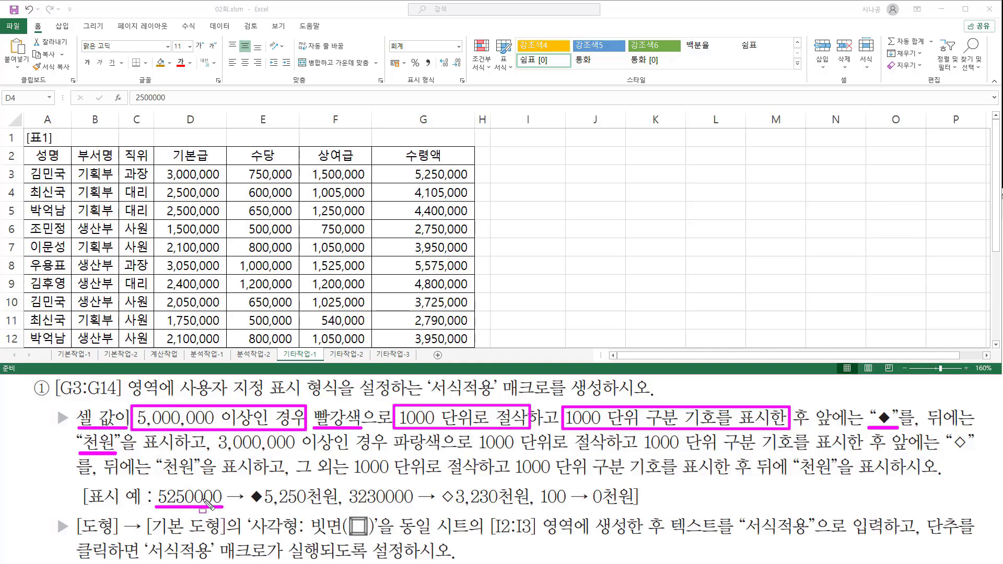
pyautogui.moveTo(197, 499); pyautogui.dragTo(223, 499)
pyautogui.moveTo(265, 505); pyautogui.dragTo(304, 506)
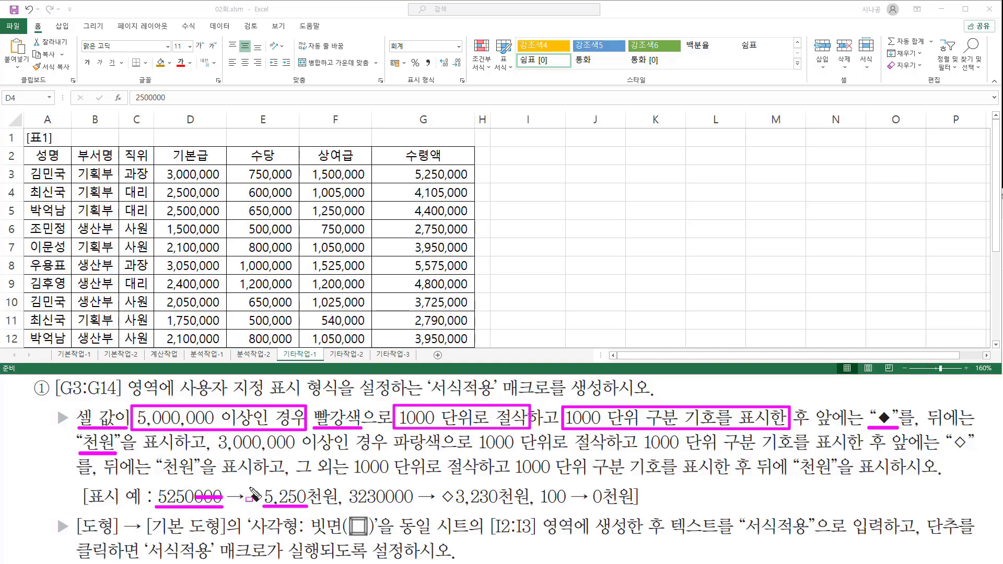
pyautogui.moveTo(250, 487)
pyautogui.mouseDown()
pyautogui.moveTo(265, 507)
pyautogui.moveTo(324, 482)
pyautogui.moveTo(339, 507)
pyautogui.mouseUp()
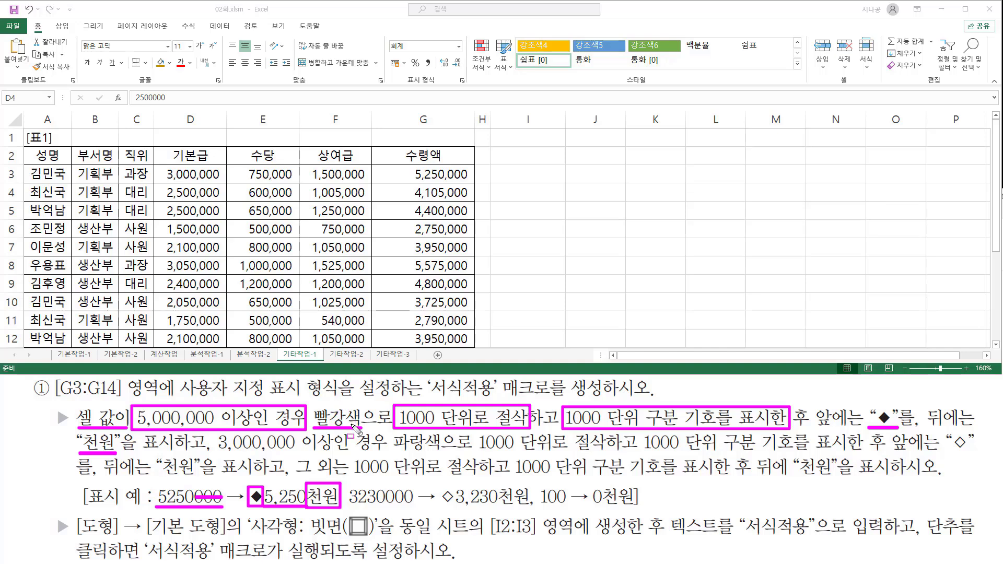
pyautogui.press('Escape')
# - Read the custom format rule and its display example for cell values of 3,000,000 or more
pyautogui.moveTo(215, 463)
pyautogui.mouseDown()
pyautogui.moveTo(352, 462)
pyautogui.moveTo(340, 445)
pyautogui.moveTo(419, 461)
pyautogui.moveTo(444, 453)
pyautogui.mouseUp()
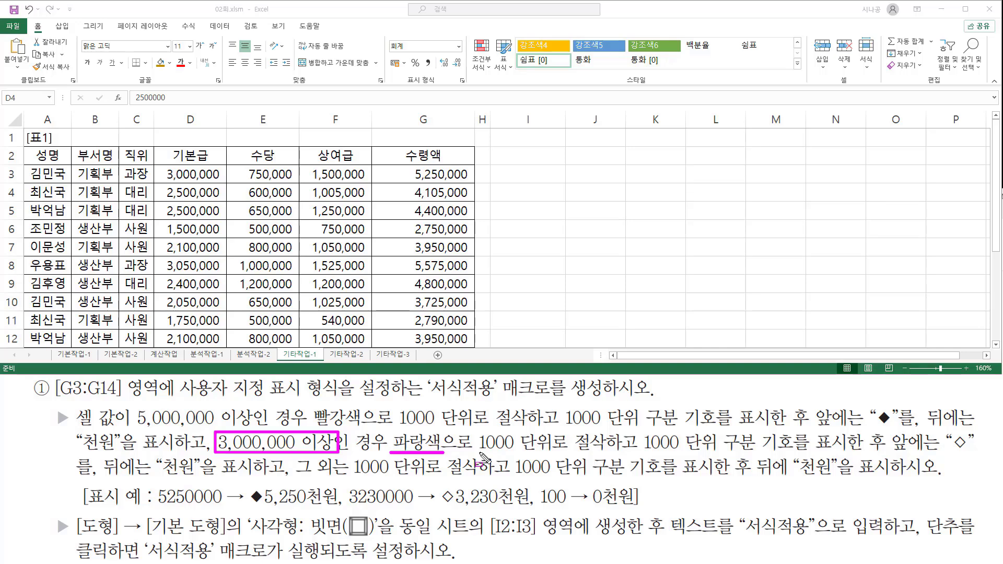
pyautogui.moveTo(479, 454); pyautogui.dragTo(984, 454)
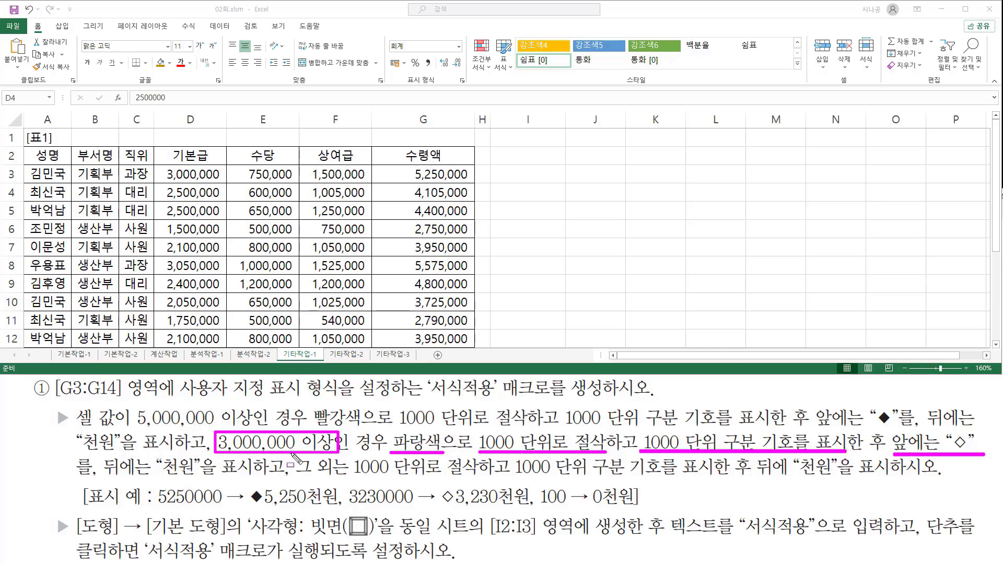
pyautogui.moveTo(106, 479); pyautogui.dragTo(256, 477)
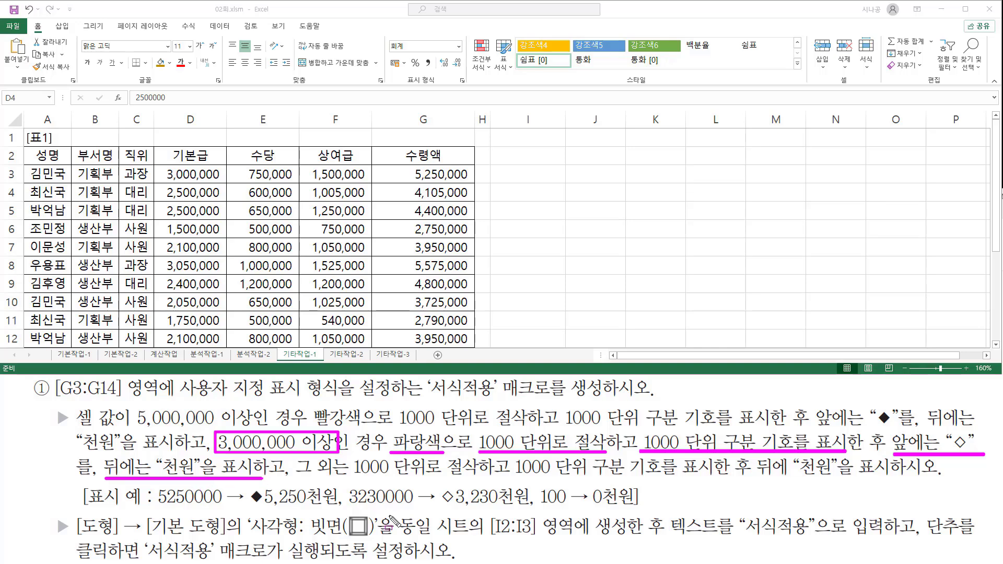
pyautogui.moveTo(349, 506); pyautogui.dragTo(411, 499)
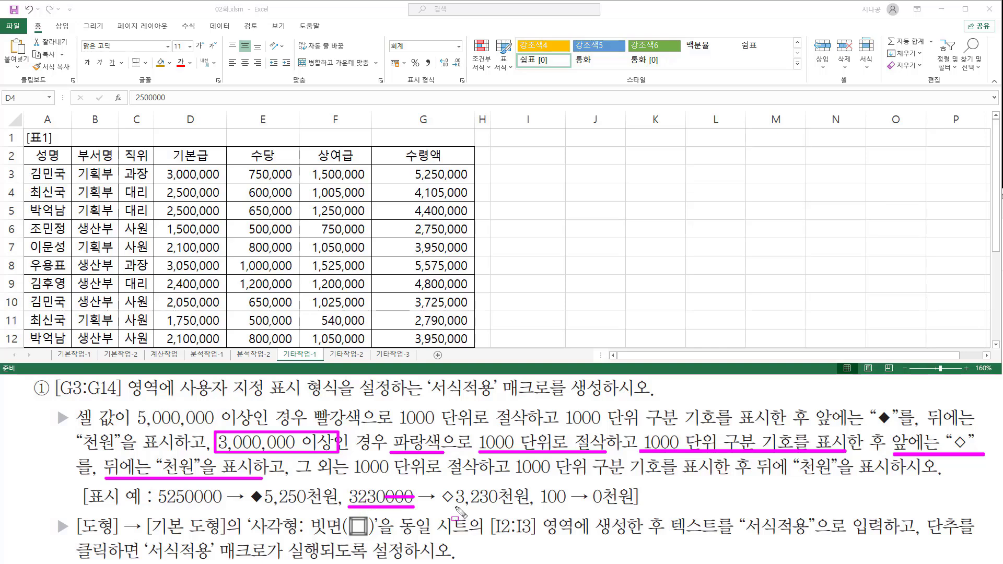
pyautogui.moveTo(455, 507); pyautogui.dragTo(499, 507)
pyautogui.moveTo(439, 486)
pyautogui.mouseDown()
pyautogui.moveTo(458, 508)
pyautogui.moveTo(531, 507)
pyautogui.mouseUp()
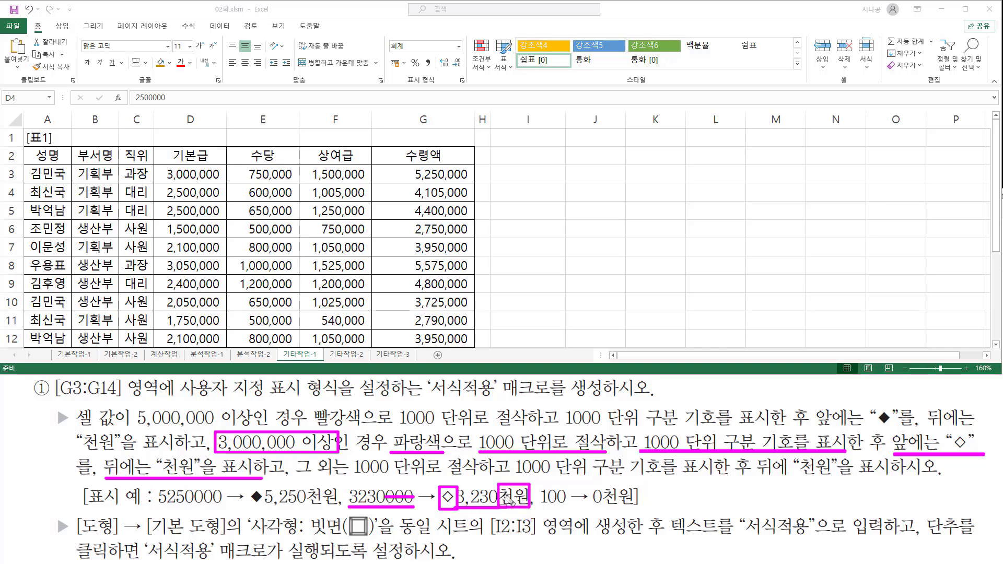
pyautogui.press('e')
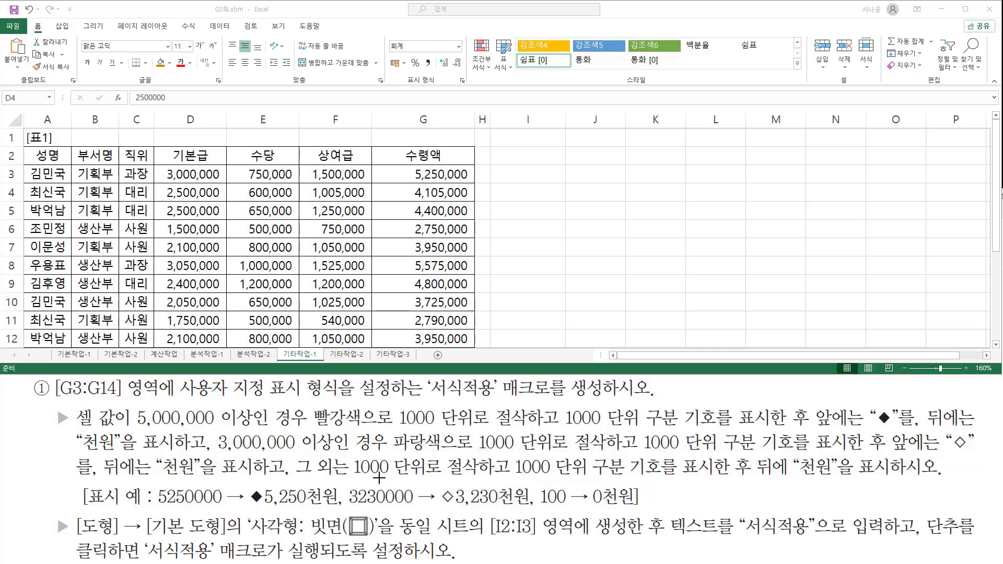
# - Read the custom format rule and its display example for all remaining cell values
pyautogui.moveTo(351, 477); pyautogui.dragTo(666, 477)
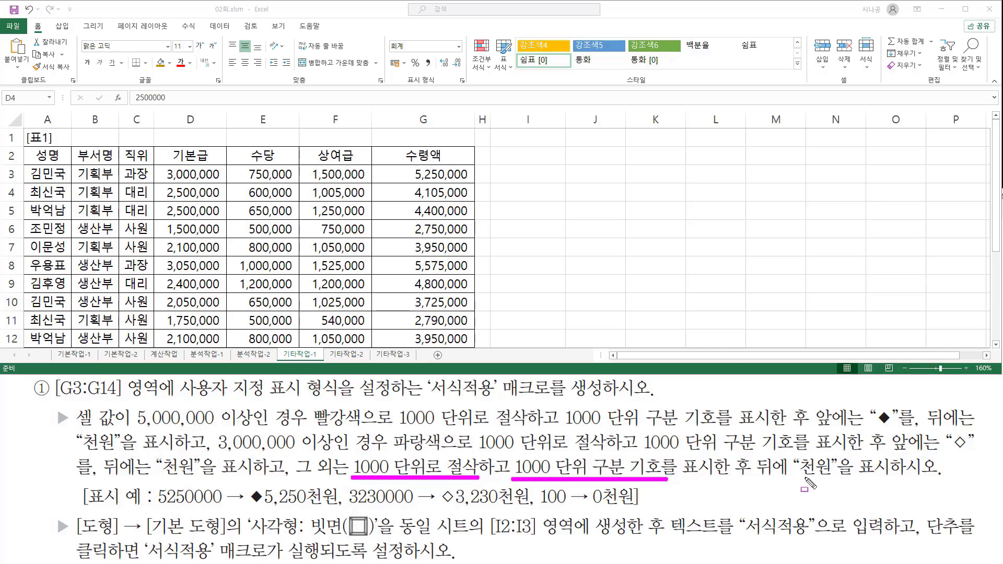
pyautogui.moveTo(798, 477); pyautogui.dragTo(831, 478)
pyautogui.moveTo(537, 506); pyautogui.dragTo(566, 506)
pyautogui.moveTo(534, 499); pyautogui.dragTo(569, 499)
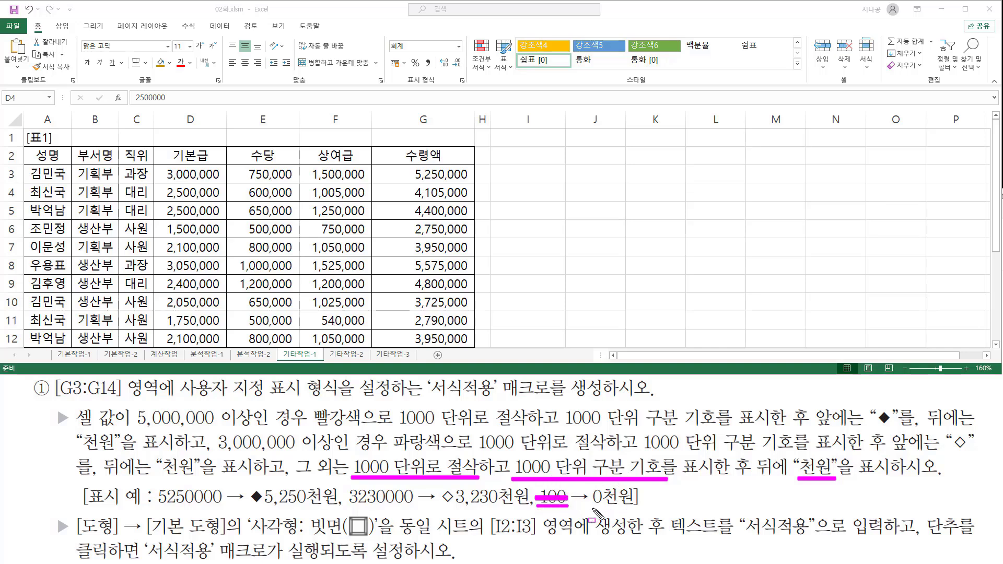
pyautogui.moveTo(589, 506); pyautogui.dragTo(601, 507)
pyautogui.moveTo(607, 488); pyautogui.dragTo(635, 507)
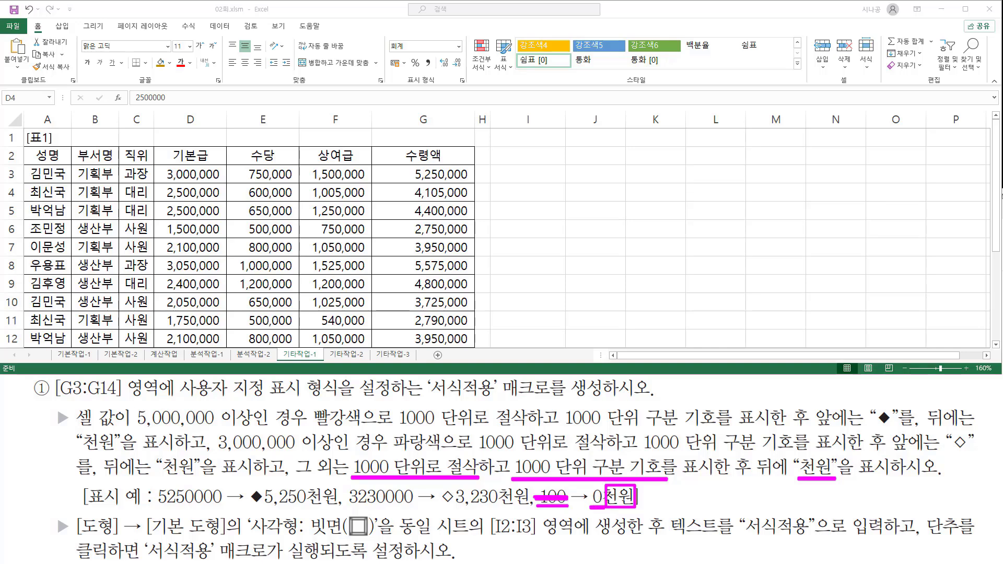
pyautogui.press('Escape')
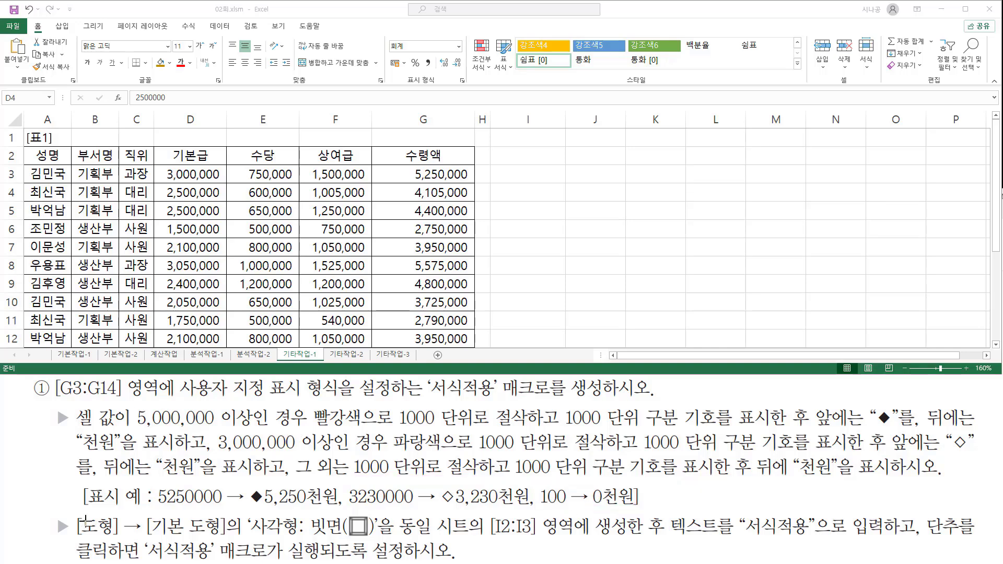
# - Examine the task's requirements for the macro button's shape, location, text and assigned macro
pyautogui.moveTo(73, 514)
pyautogui.mouseDown()
pyautogui.moveTo(149, 537)
pyautogui.moveTo(378, 537)
pyautogui.moveTo(377, 515)
pyautogui.moveTo(460, 538)
pyautogui.moveTo(490, 513)
pyautogui.moveTo(539, 542)
pyautogui.moveTo(639, 537)
pyautogui.mouseUp()
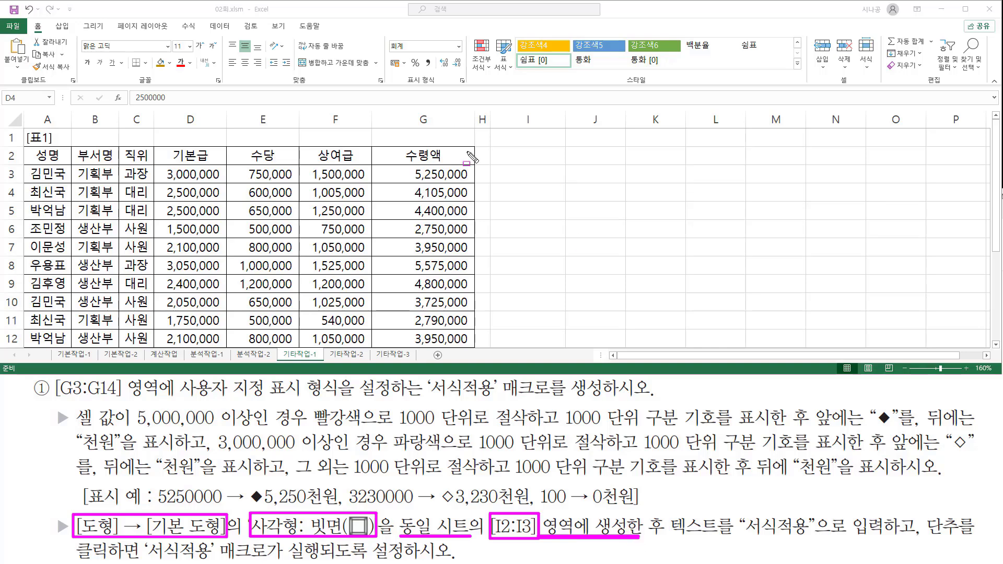
pyautogui.moveTo(490, 146)
pyautogui.mouseDown()
pyautogui.moveTo(491, 192)
pyautogui.moveTo(565, 182)
pyautogui.mouseUp()
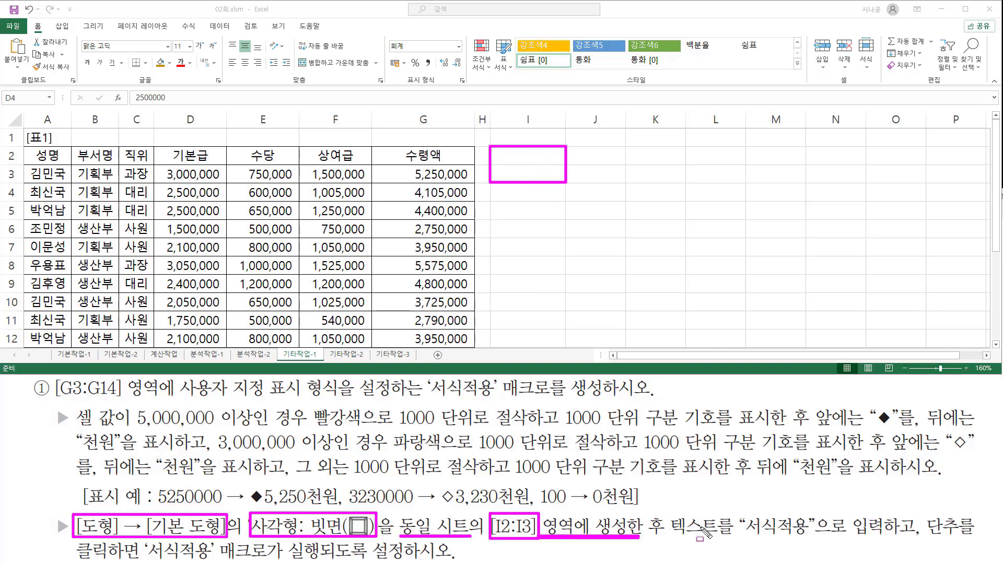
pyautogui.moveTo(673, 535)
pyautogui.mouseDown()
pyautogui.moveTo(728, 536)
pyautogui.moveTo(748, 522)
pyautogui.moveTo(804, 555)
pyautogui.moveTo(835, 554)
pyautogui.moveTo(815, 554)
pyautogui.mouseUp()
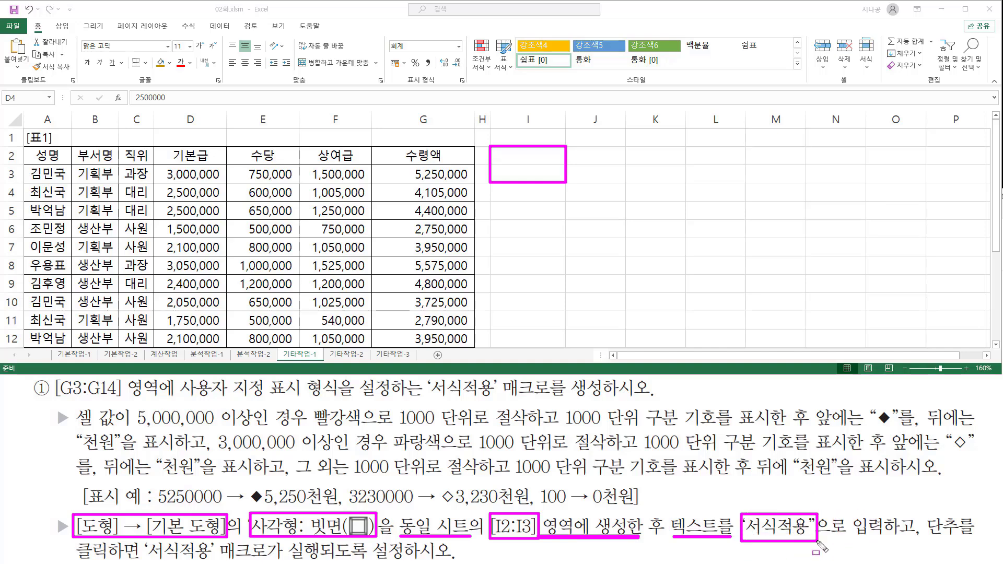
pyautogui.moveTo(926, 551); pyautogui.dragTo(974, 551)
pyautogui.moveTo(146, 558); pyautogui.dragTo(213, 558)
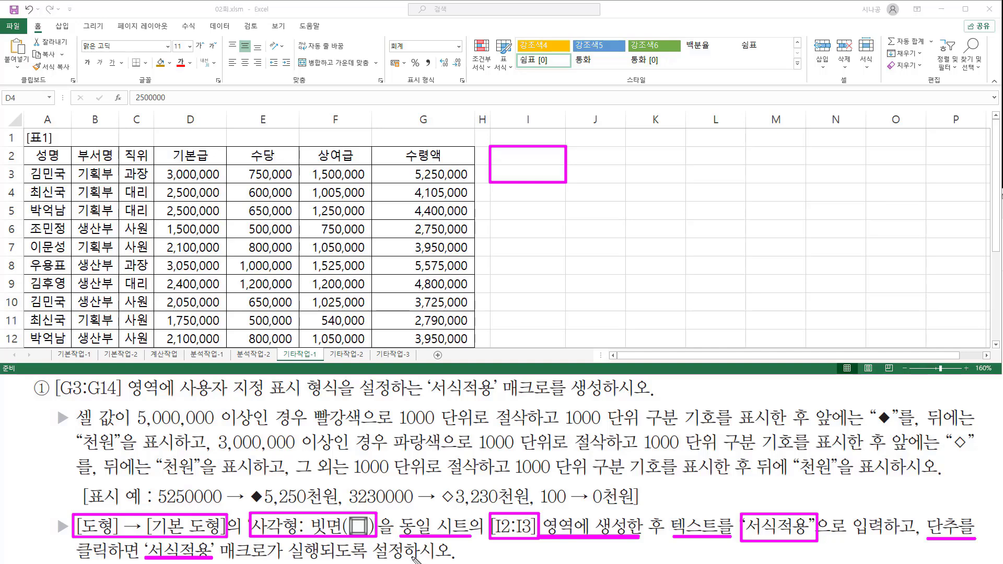
pyautogui.moveTo(413, 557); pyautogui.dragTo(415, 558)
pyautogui.press('Escape')
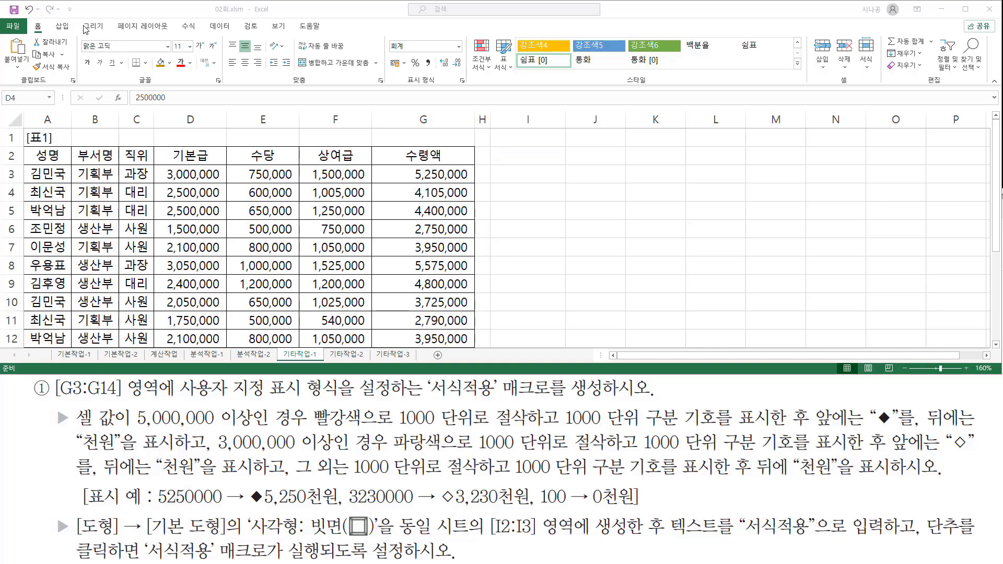
# - Draw a bevel rectangle (사각형: 빗면) from the basic shapes so that it exactly covers cells I2:I3
pyautogui.click(61, 26)
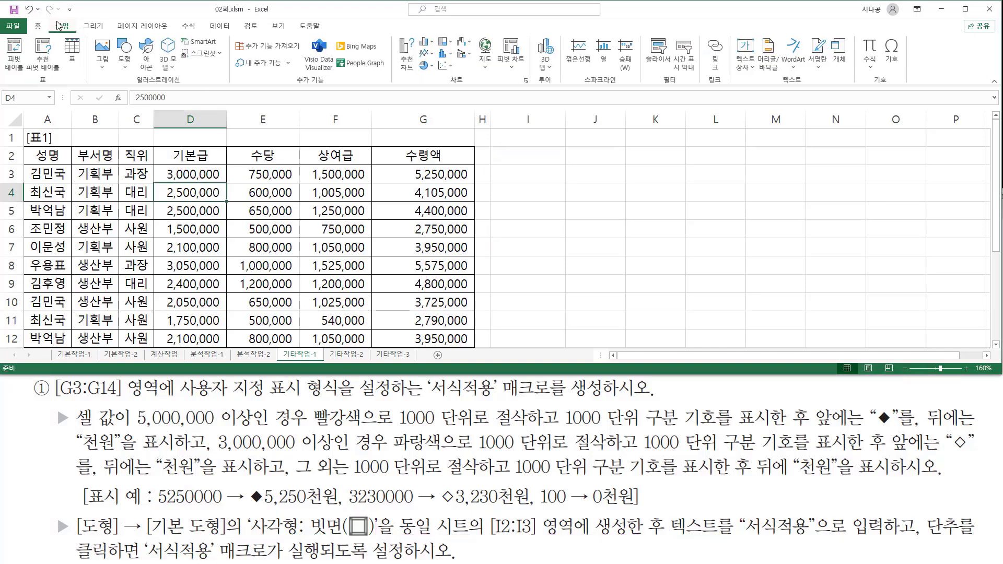
pyautogui.moveTo(51, 18); pyautogui.dragTo(79, 32)
pyautogui.moveTo(133, 87); pyautogui.dragTo(180, 86)
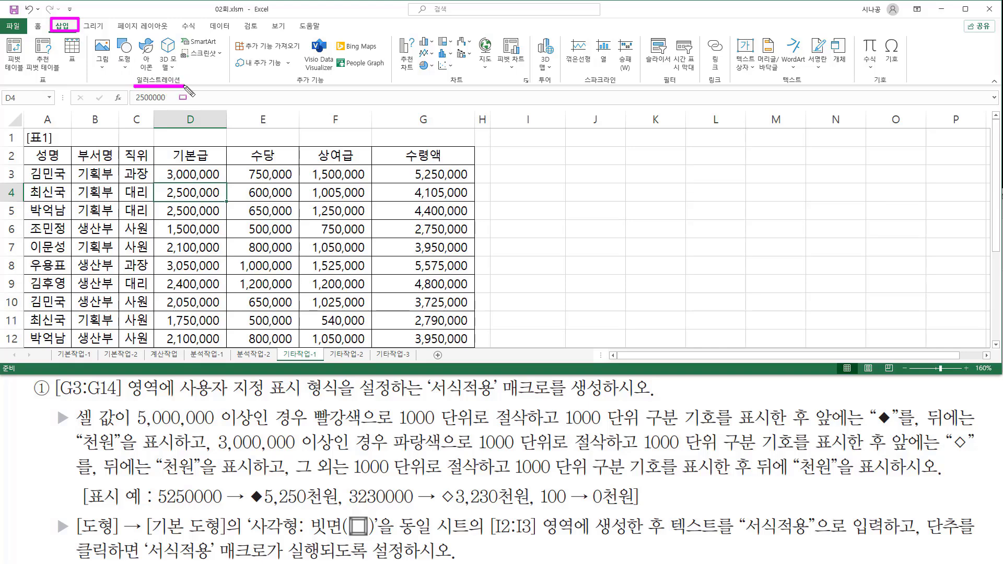
pyautogui.moveTo(113, 34); pyautogui.dragTo(132, 72)
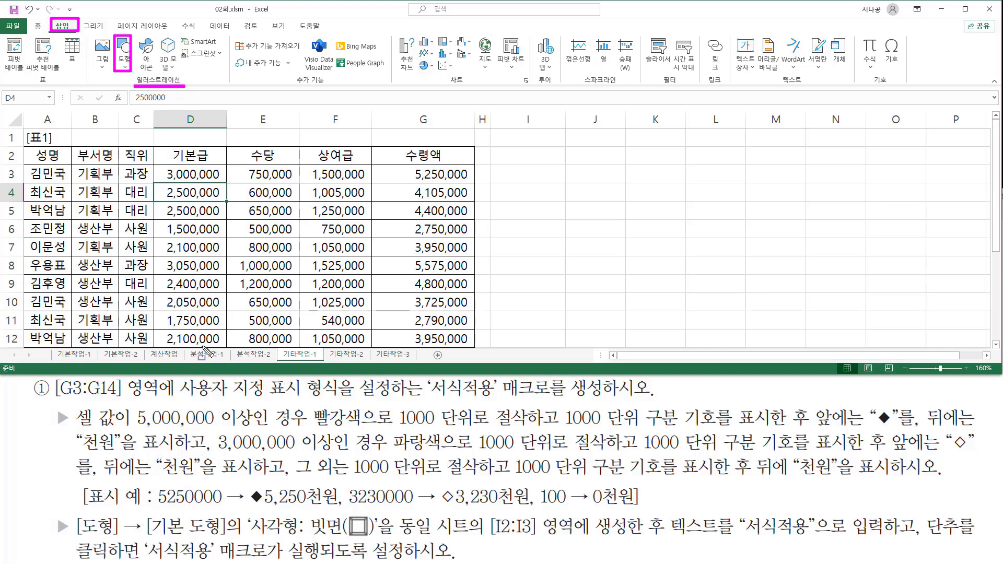
pyautogui.moveTo(77, 516); pyautogui.dragTo(131, 538)
pyautogui.click(123, 55)
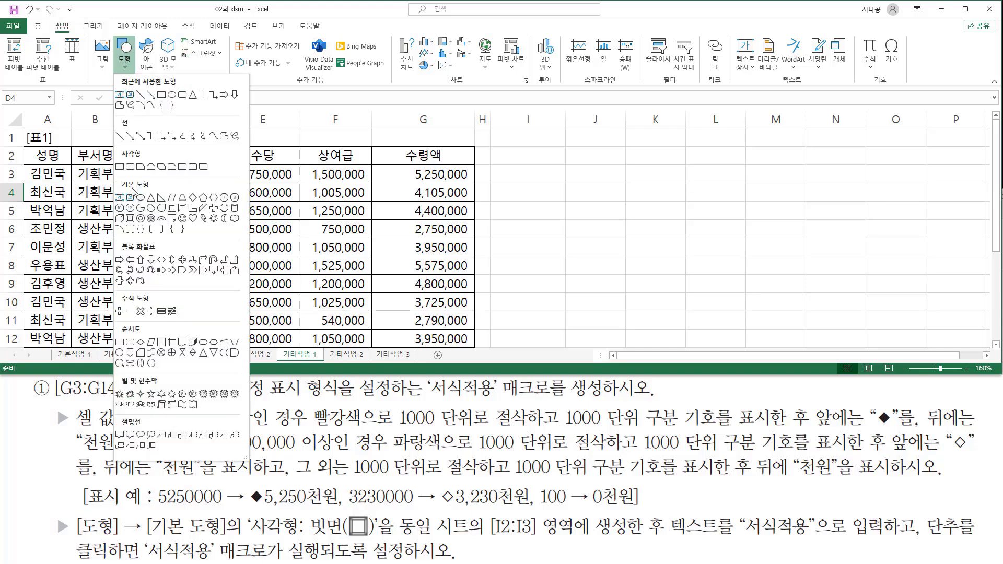
pyautogui.click(130, 218)
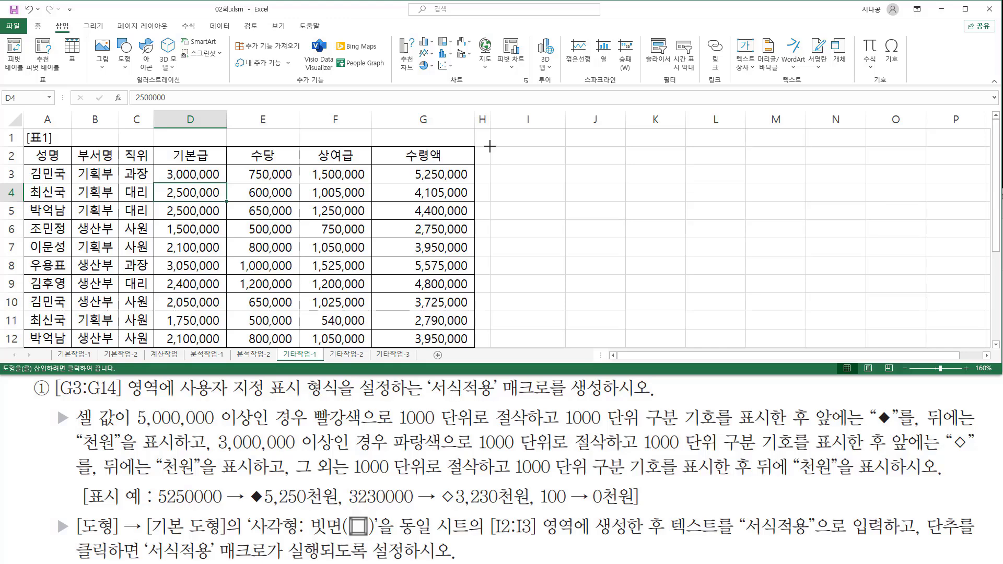
pyautogui.moveTo(490, 146)
pyautogui.mouseDown()
pyautogui.moveTo(552, 185)
pyautogui.moveTo(569, 186)
pyautogui.moveTo(566, 164)
pyautogui.mouseUp()
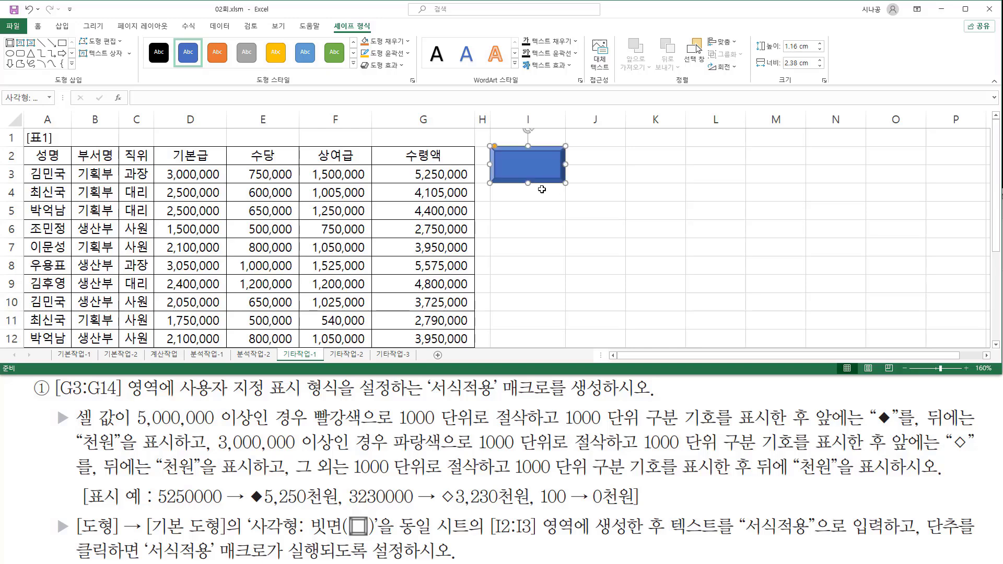
# - Open the macro assignment for the bevel shape and enter 서식적용 as the macro name
pyautogui.rightClick(535, 161)
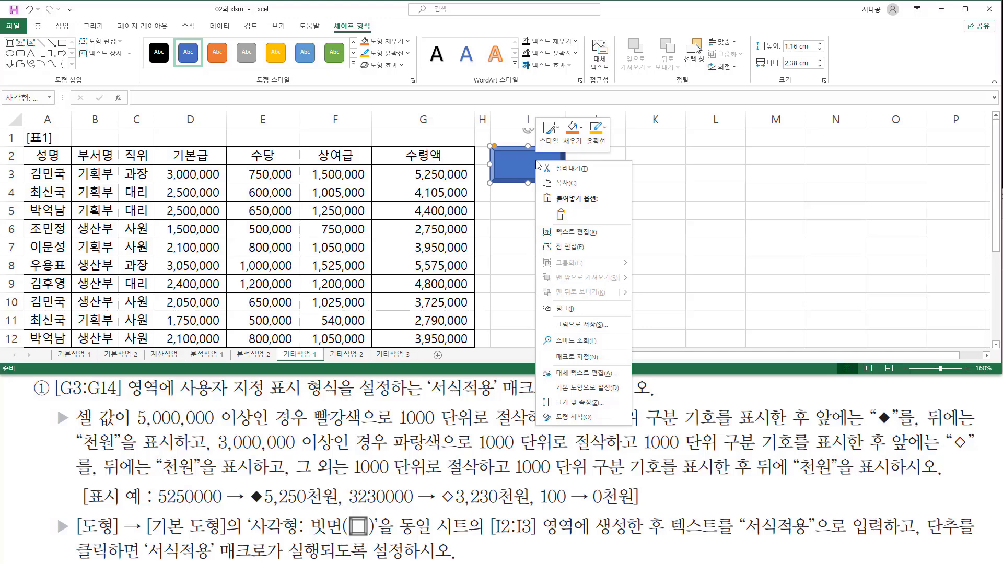
pyautogui.click(596, 358)
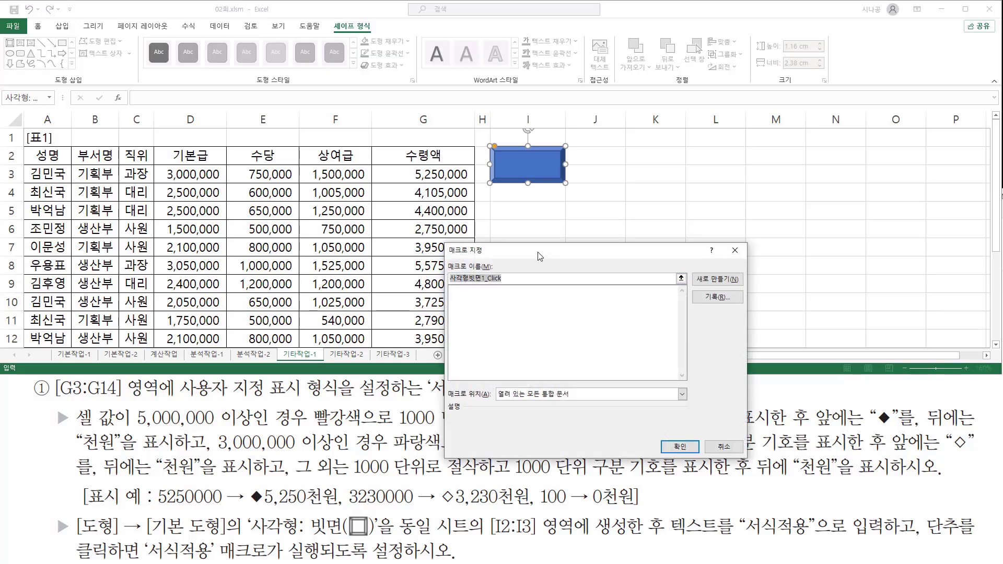
pyautogui.moveTo(540, 256); pyautogui.dragTo(247, 135)
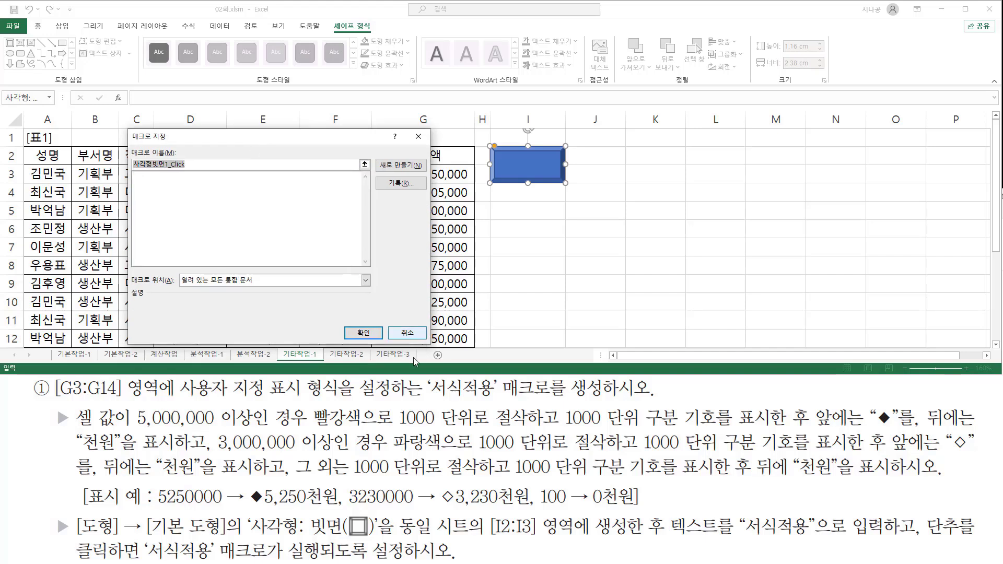
pyautogui.moveTo(429, 397); pyautogui.dragTo(491, 398)
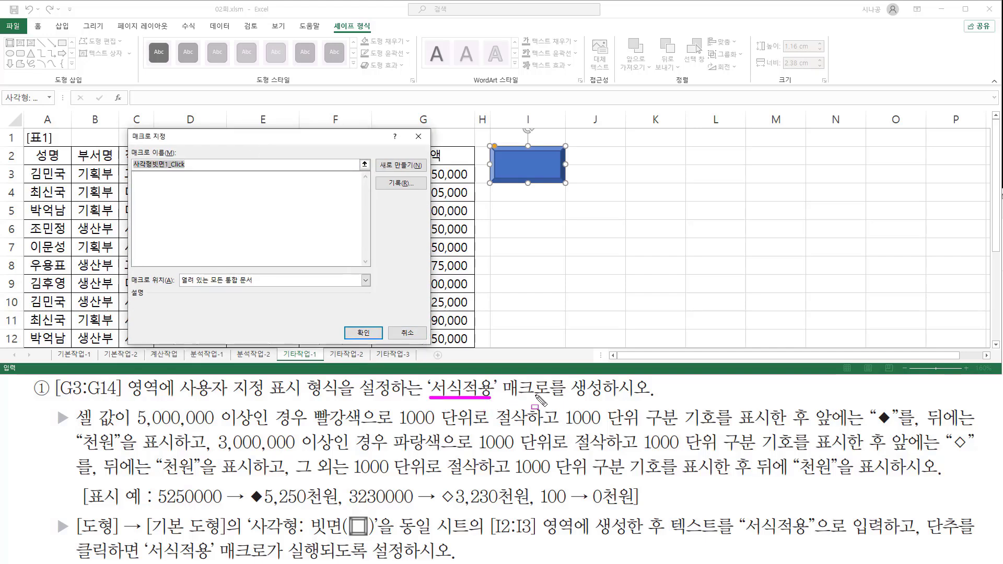
pyautogui.press('Escape')
pyautogui.click(218, 144)
pyautogui.write('서식')
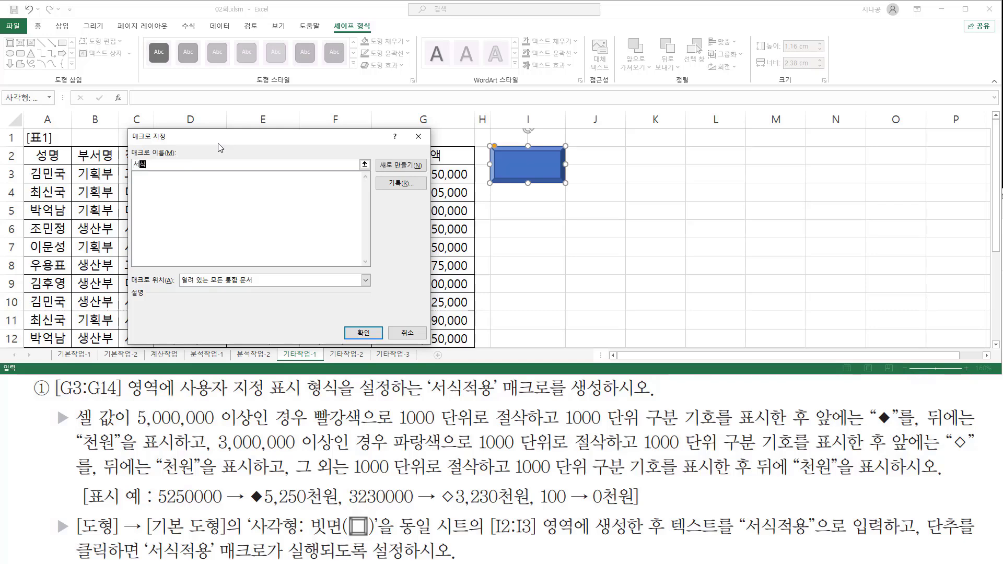
pyautogui.write('적ㅇ')
# - Start recording the 서식적용 macro, stored in the current workbook (현재 통합 문서)
pyautogui.hotkey('ctrl', '2')
pyautogui.moveTo(134, 168); pyautogui.dragTo(159, 168)
pyautogui.moveTo(381, 176); pyautogui.dragTo(415, 189)
pyautogui.press('Escape')
pyautogui.click(410, 188)
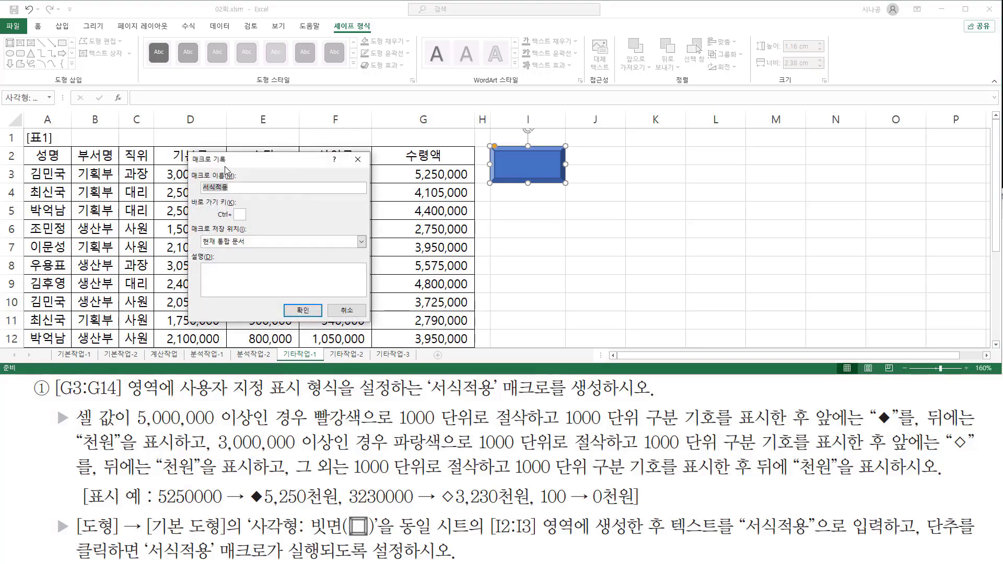
pyautogui.moveTo(239, 163); pyautogui.dragTo(653, 164)
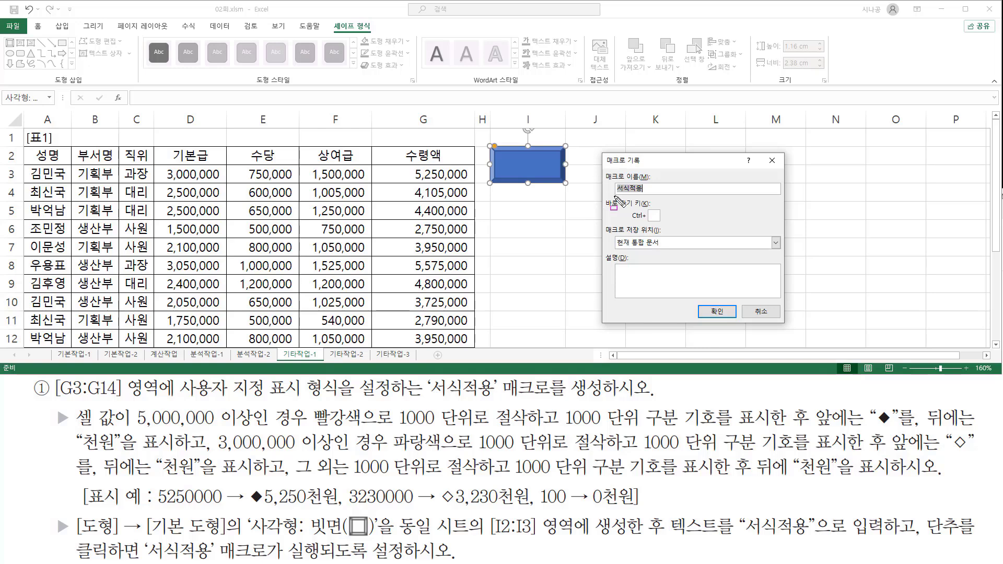
pyautogui.moveTo(621, 195); pyautogui.dragTo(649, 196)
pyautogui.moveTo(615, 250); pyautogui.dragTo(666, 251)
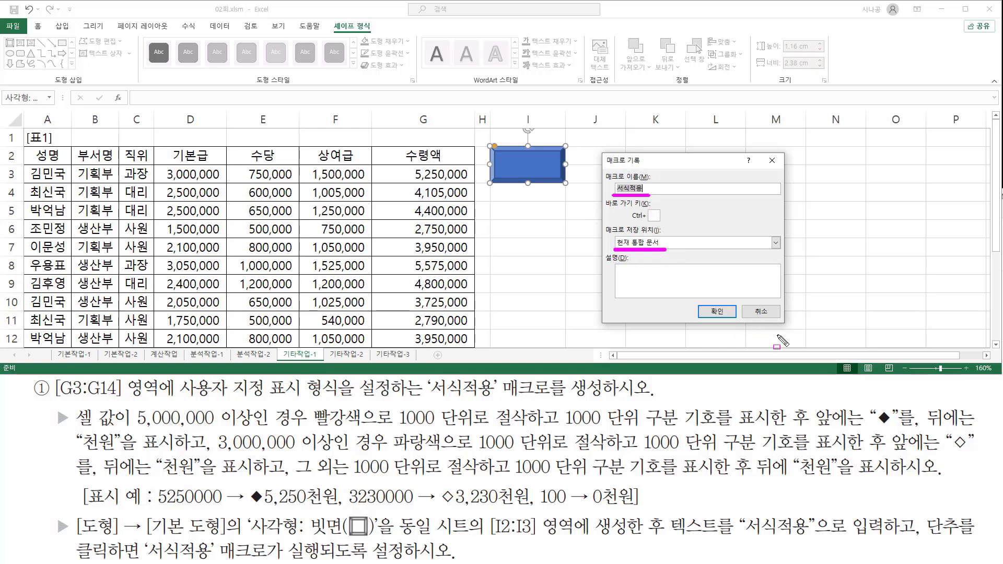
pyautogui.moveTo(702, 297); pyautogui.dragTo(732, 324)
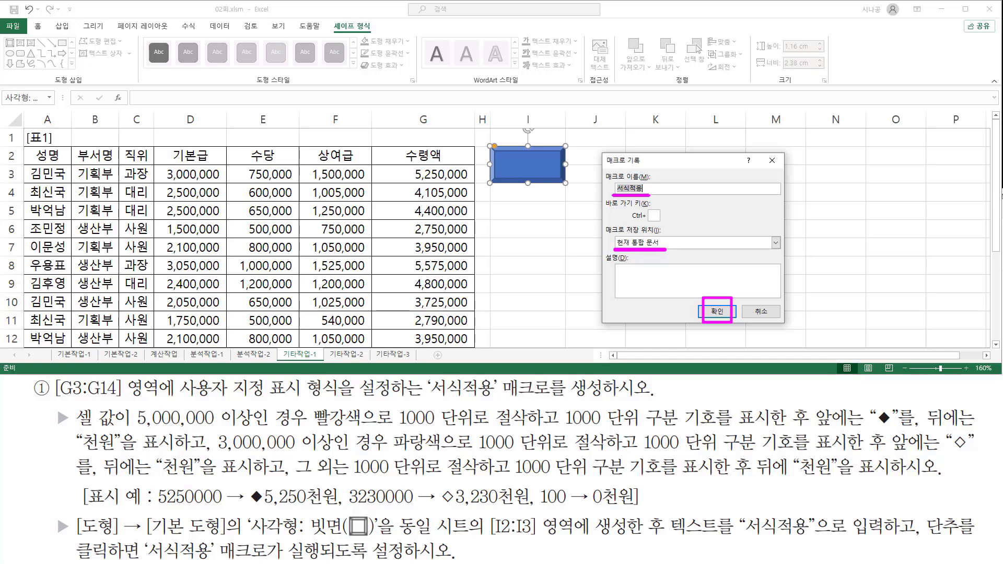
pyautogui.moveTo(704, 296)
pyautogui.mouseDown()
pyautogui.moveTo(712, 312)
pyautogui.moveTo(747, 265)
pyautogui.mouseUp()
pyautogui.press('Escape')
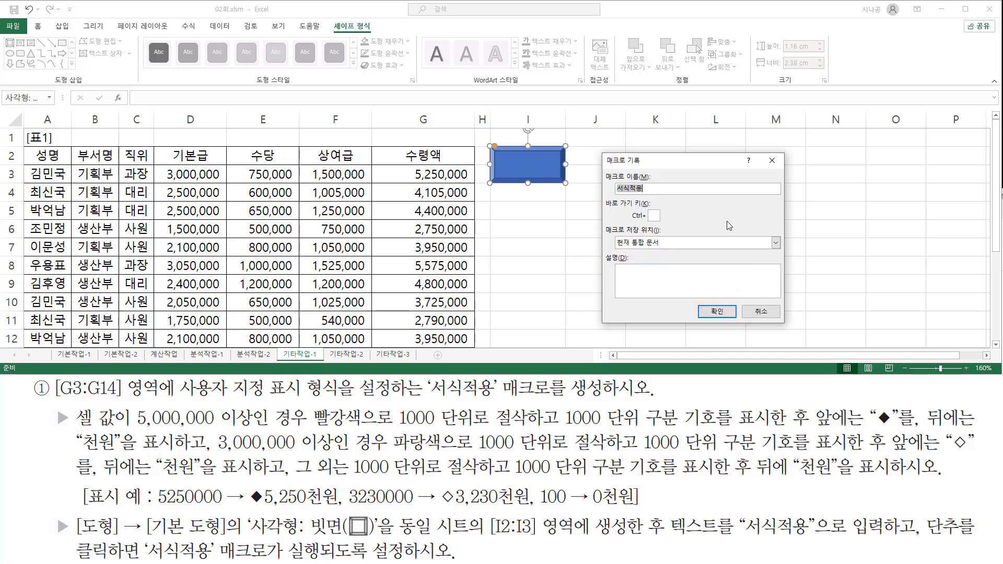
pyautogui.click(716, 311)
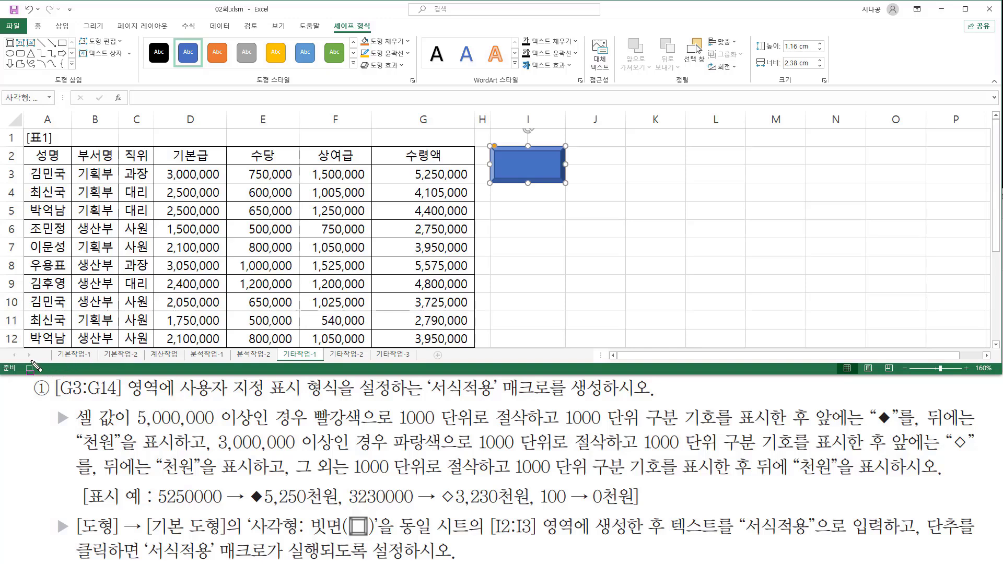
pyautogui.moveTo(17, 359); pyautogui.dragTo(46, 374)
pyautogui.press('Escape')
# - Select G3:G14 and choose the custom (사용자 지정) number format category in the cell format settings
pyautogui.click(408, 173)
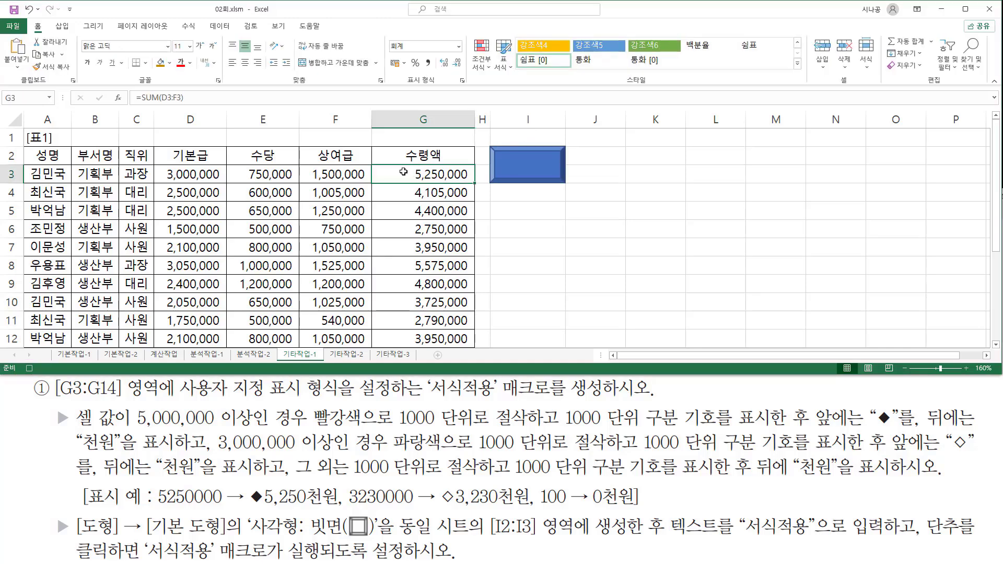
pyautogui.moveTo(402, 173); pyautogui.dragTo(412, 317)
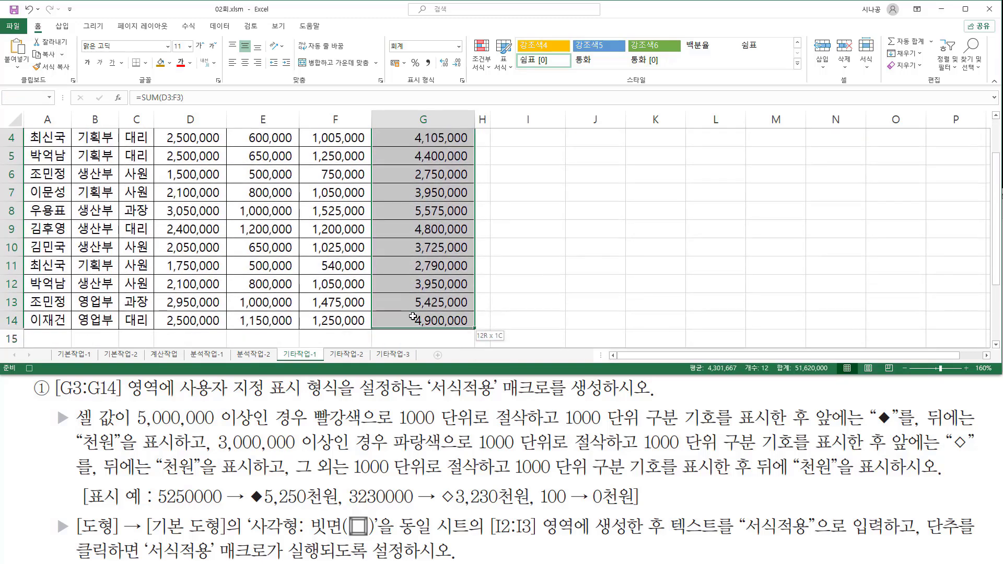
pyautogui.scroll(1, 443, 282)
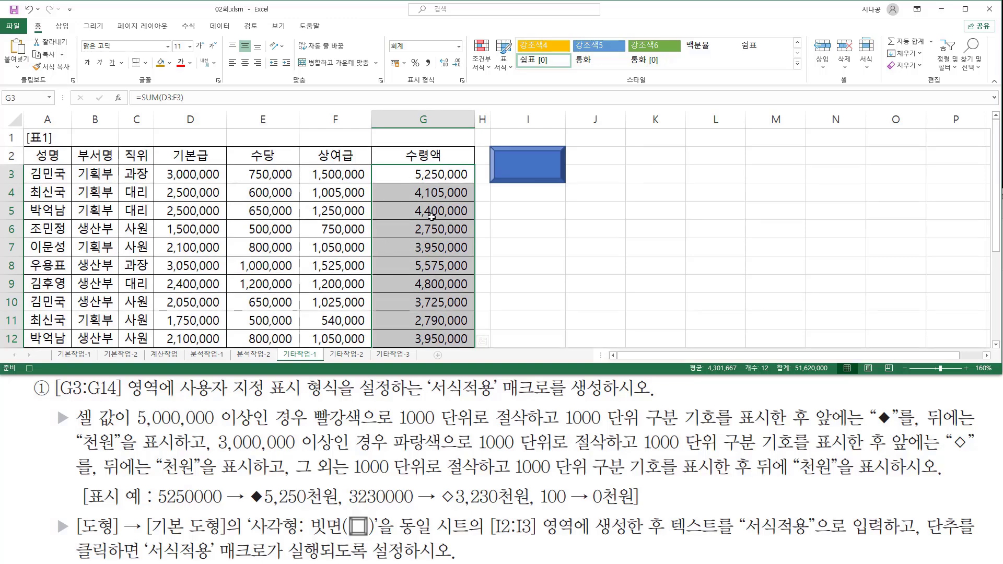
pyautogui.hotkey('ctrl', '1')
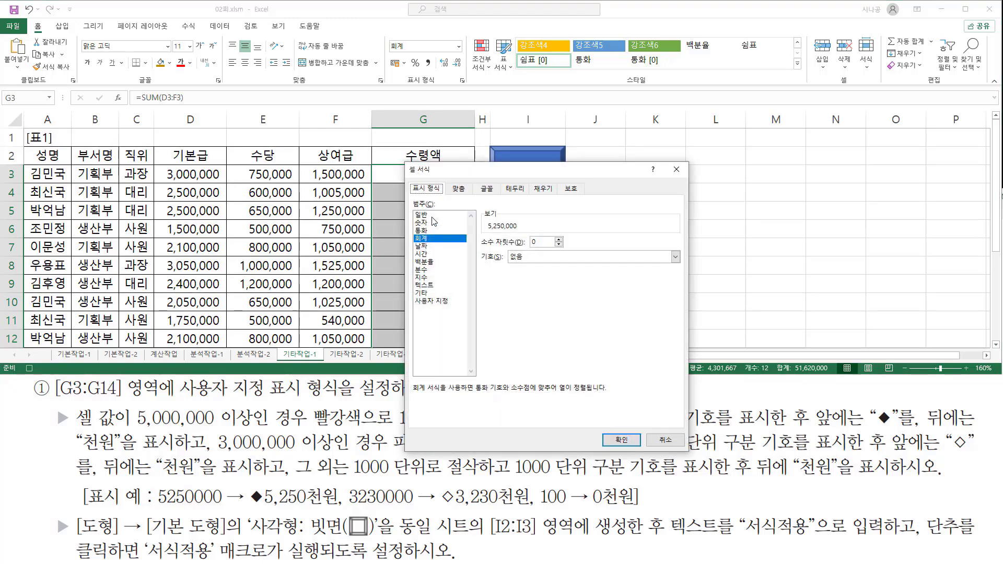
pyautogui.moveTo(448, 174); pyautogui.dragTo(527, 87)
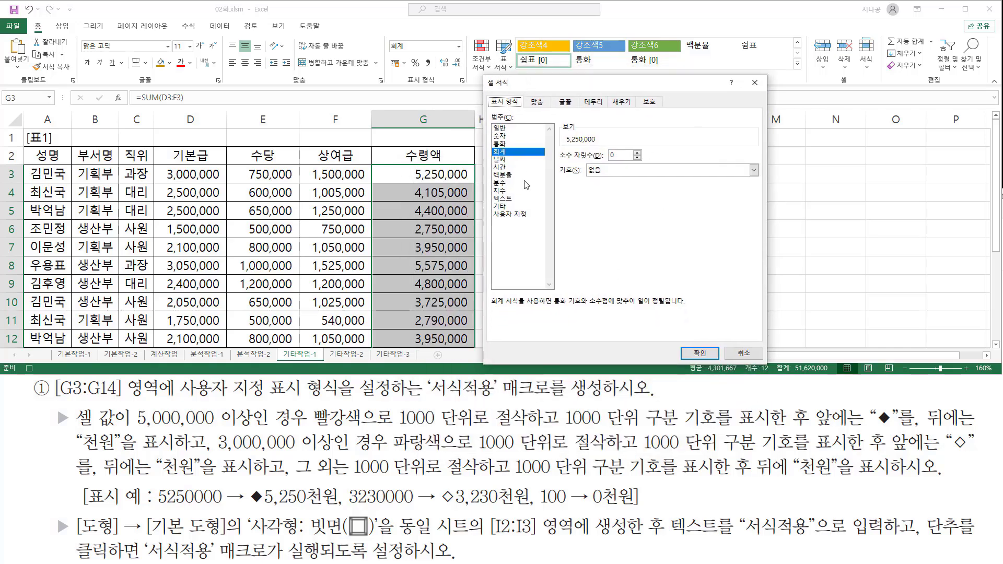
pyautogui.moveTo(181, 398); pyautogui.dragTo(343, 398)
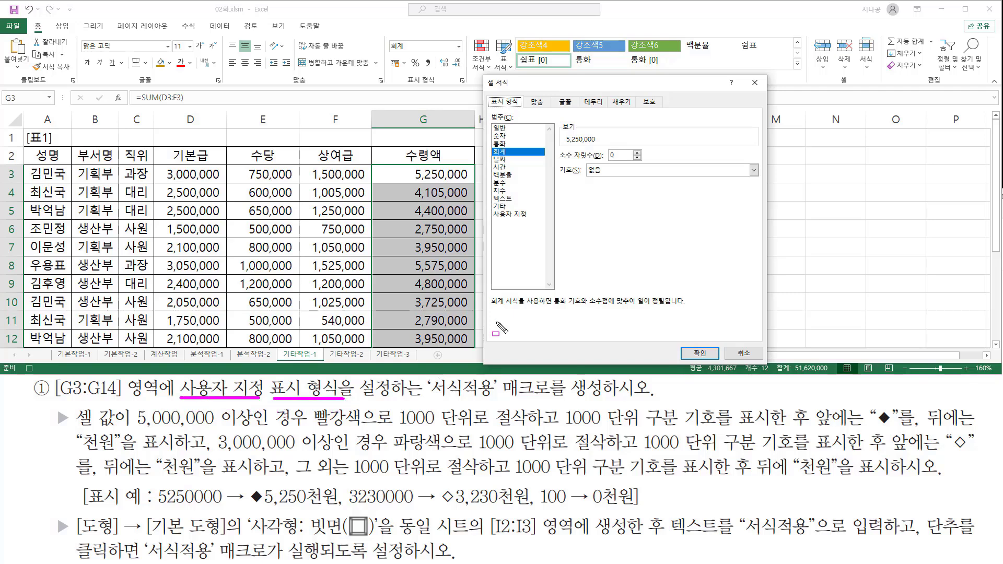
pyautogui.moveTo(490, 111); pyautogui.dragTo(512, 126)
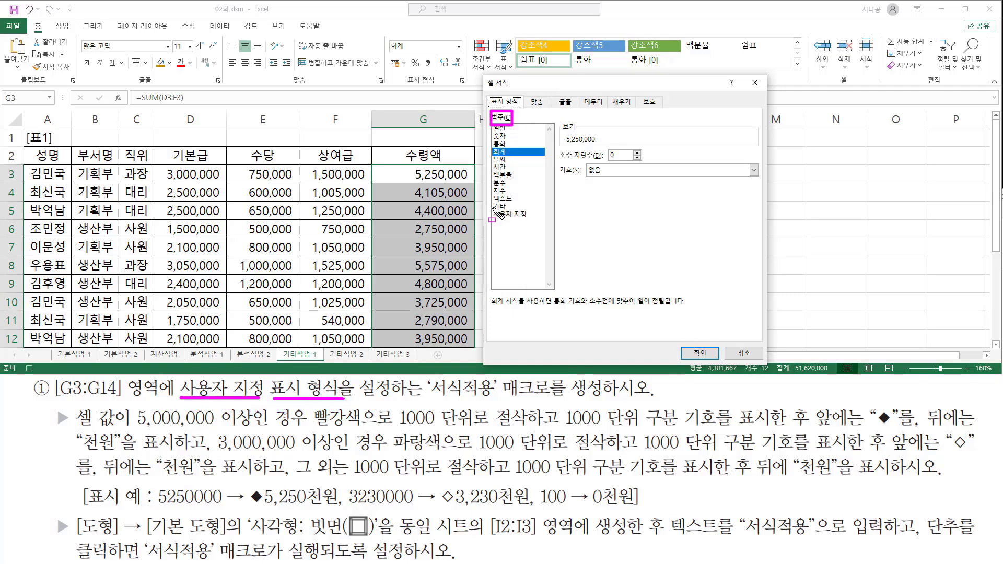
pyautogui.moveTo(489, 209); pyautogui.dragTo(529, 221)
pyautogui.press('Escape')
pyautogui.click(523, 215)
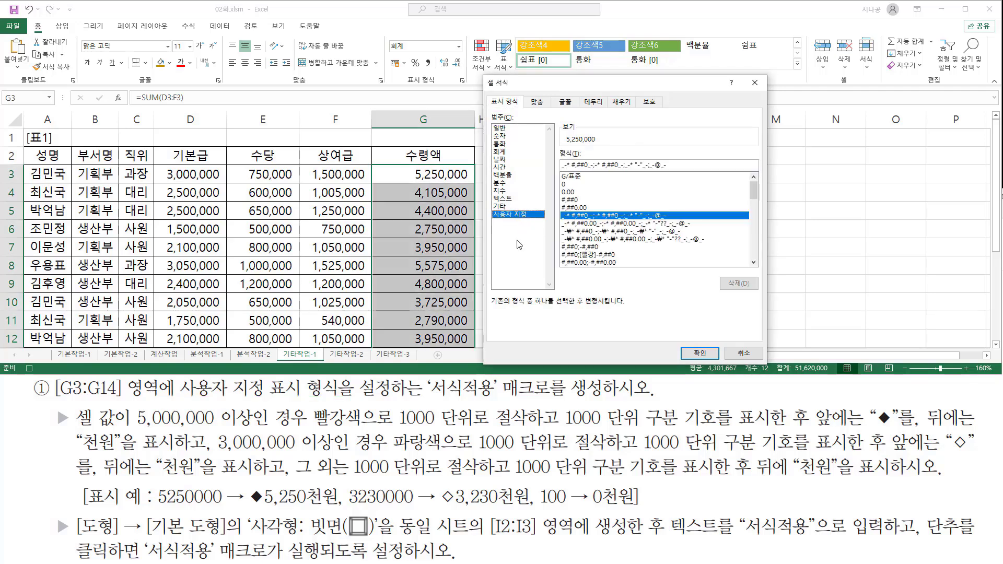
# - Replace the existing format code with the color and condition [빨강][>=5000000]
pyautogui.hotkey('ctrl', '2')
pyautogui.moveTo(553, 171)
pyautogui.mouseDown()
pyautogui.moveTo(557, 157)
pyautogui.moveTo(675, 174)
pyautogui.mouseUp()
pyautogui.press('Escape')
pyautogui.press('Delete')
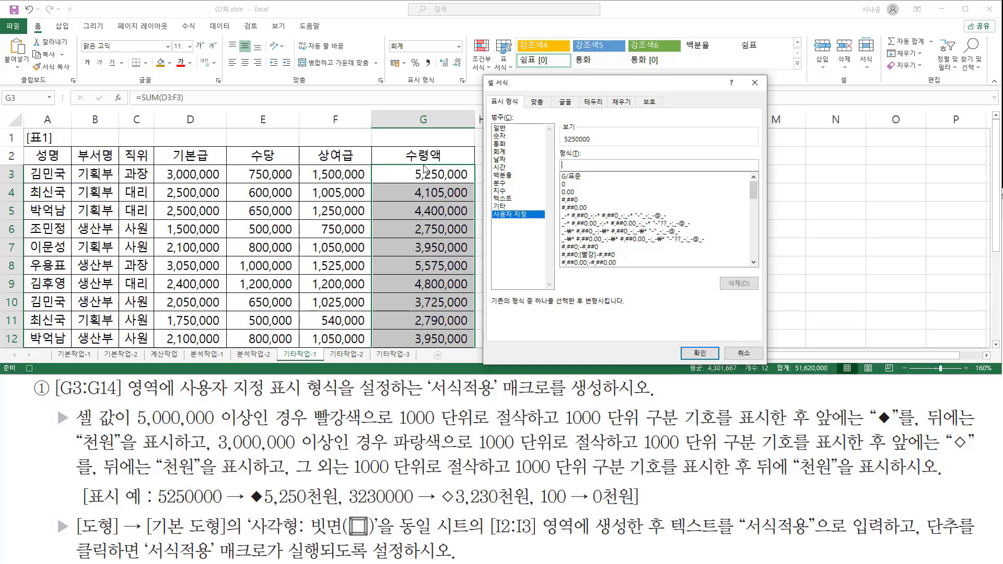
pyautogui.write('[Q')
pyautogui.write('kf')
pyautogui.write('rk')
pyautogui.write('d][')
pyautogui.moveTo(134, 427); pyautogui.dragTo(266, 427)
pyautogui.press('Escape')
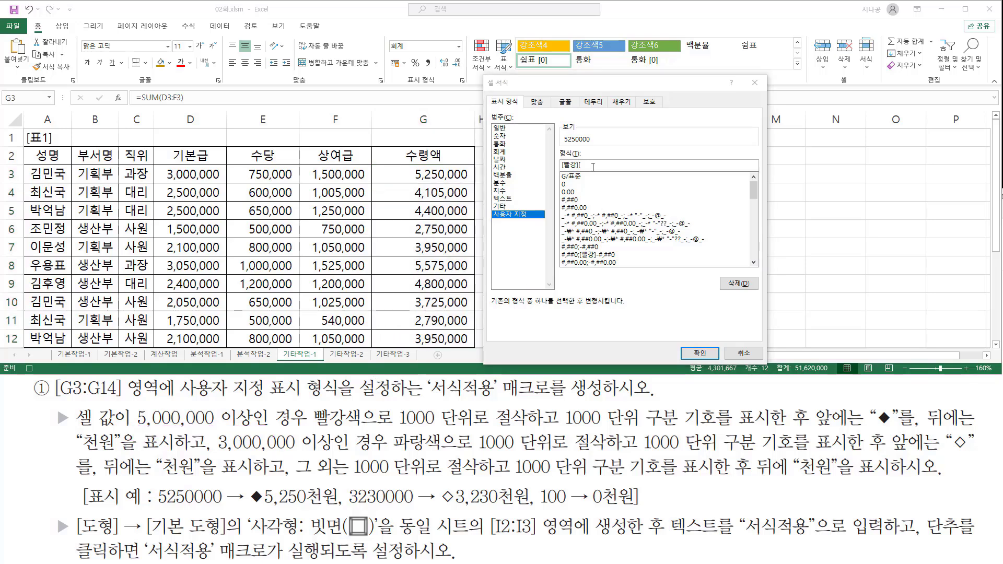
pyautogui.click(598, 166)
pyautogui.write('[빨강][>')
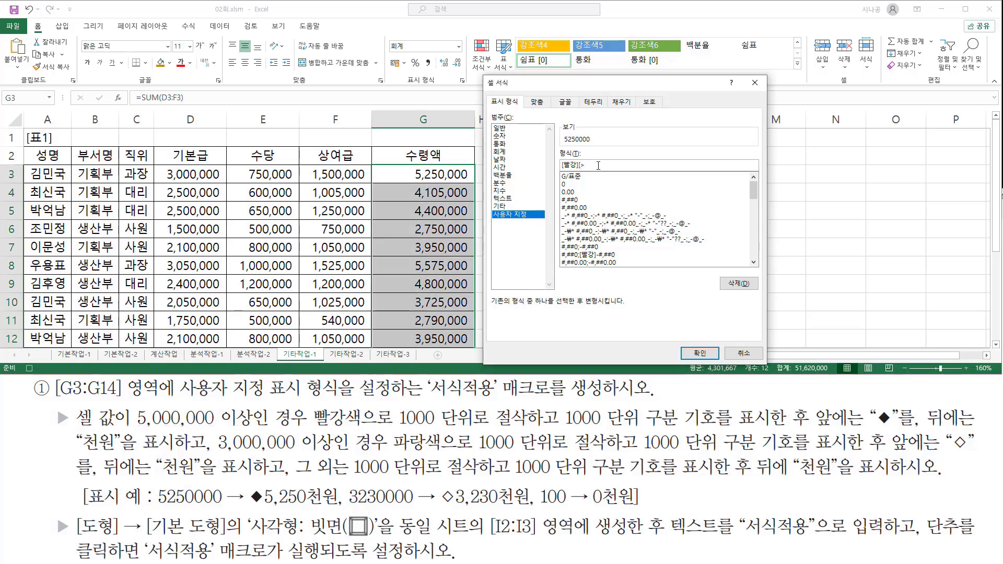
pyautogui.write('=5000000]')
pyautogui.moveTo(578, 169)
pyautogui.mouseDown()
pyautogui.moveTo(615, 169)
pyautogui.moveTo(577, 170)
pyautogui.mouseUp()
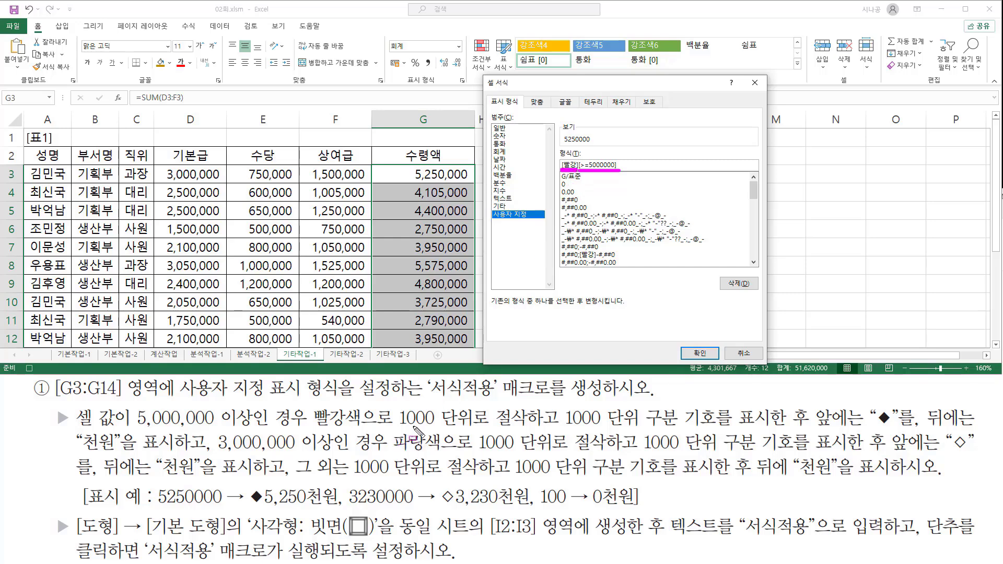
# - Add #,##0, after the [>=5000000] condition to show values in thousands with a thousands separator
pyautogui.moveTo(397, 426); pyautogui.dragTo(720, 427)
pyautogui.press('Escape')
pyautogui.click(635, 167)
pyautogui.write('#,##')
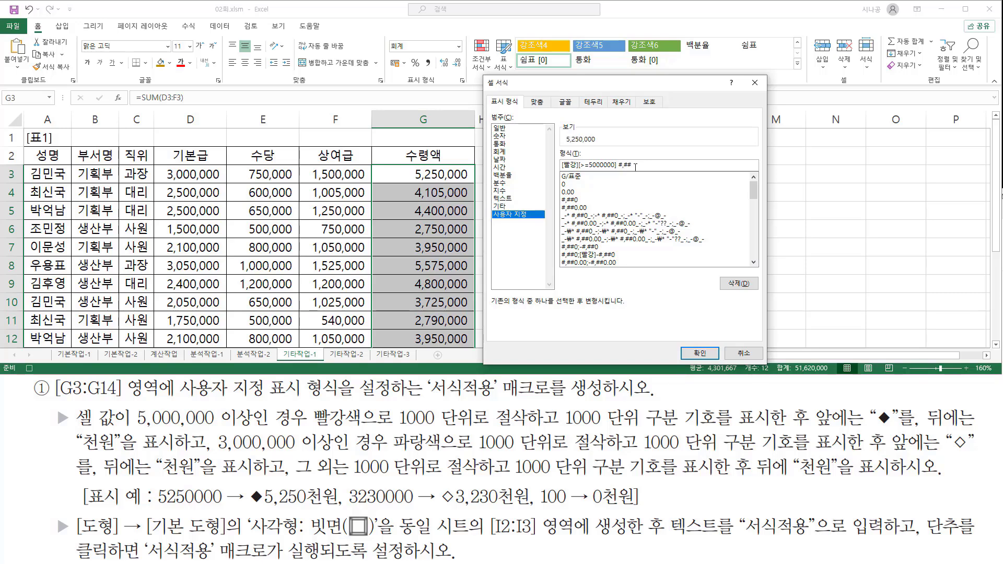
pyautogui.hotkey('ctrl', '2')
pyautogui.moveTo(542, 507)
pyautogui.mouseDown()
pyautogui.moveTo(564, 507)
pyautogui.moveTo(562, 497)
pyautogui.moveTo(603, 507)
pyautogui.mouseUp()
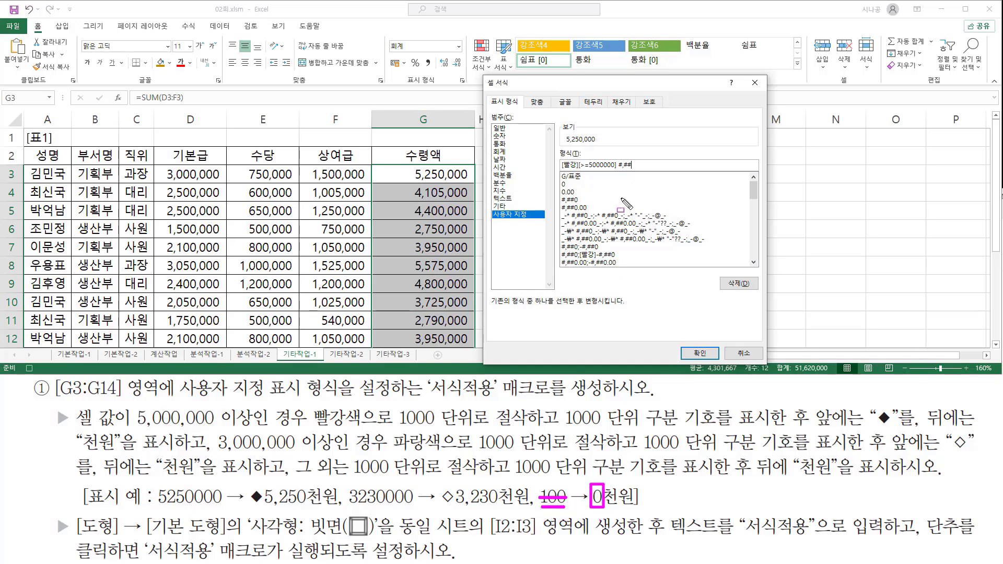
pyautogui.press('Escape')
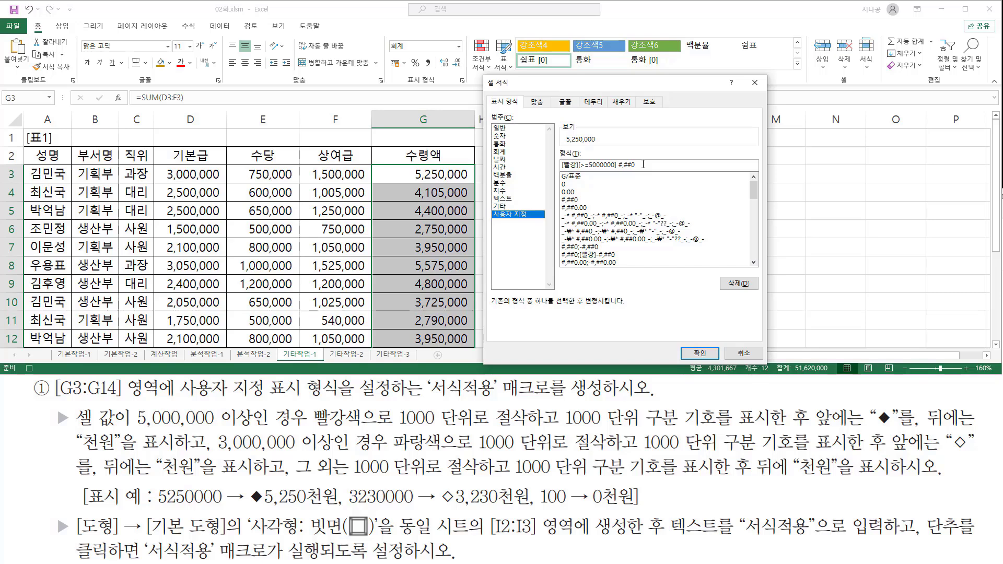
pyautogui.write(',')
pyautogui.moveTo(399, 427); pyautogui.dragTo(524, 428)
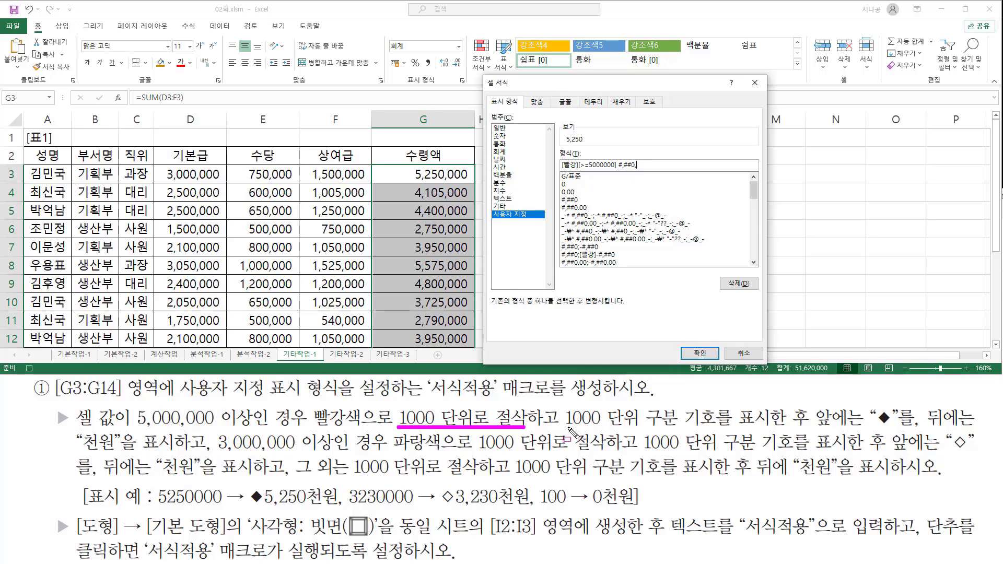
pyautogui.moveTo(566, 427); pyautogui.dragTo(730, 427)
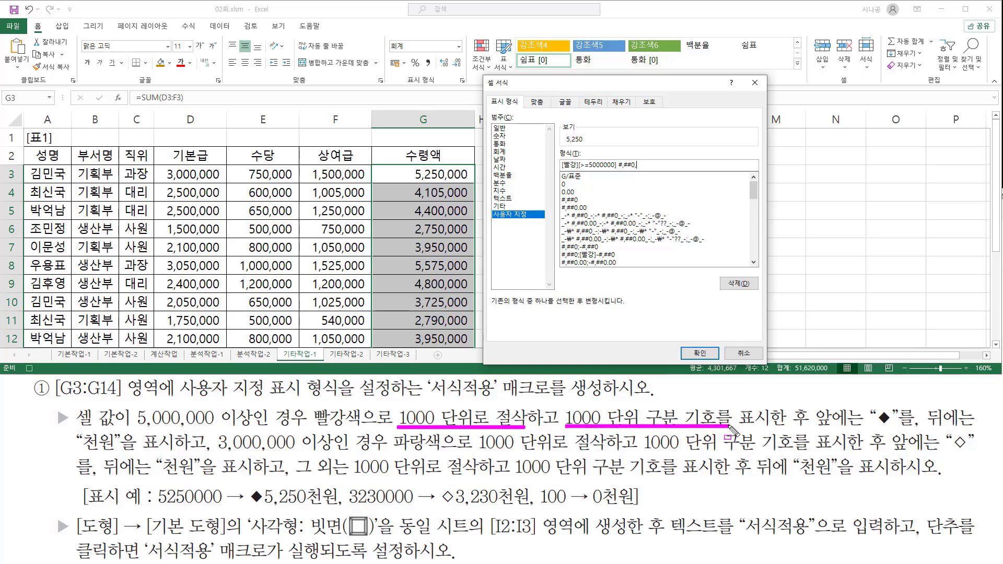
pyautogui.moveTo(811, 401); pyautogui.dragTo(913, 429)
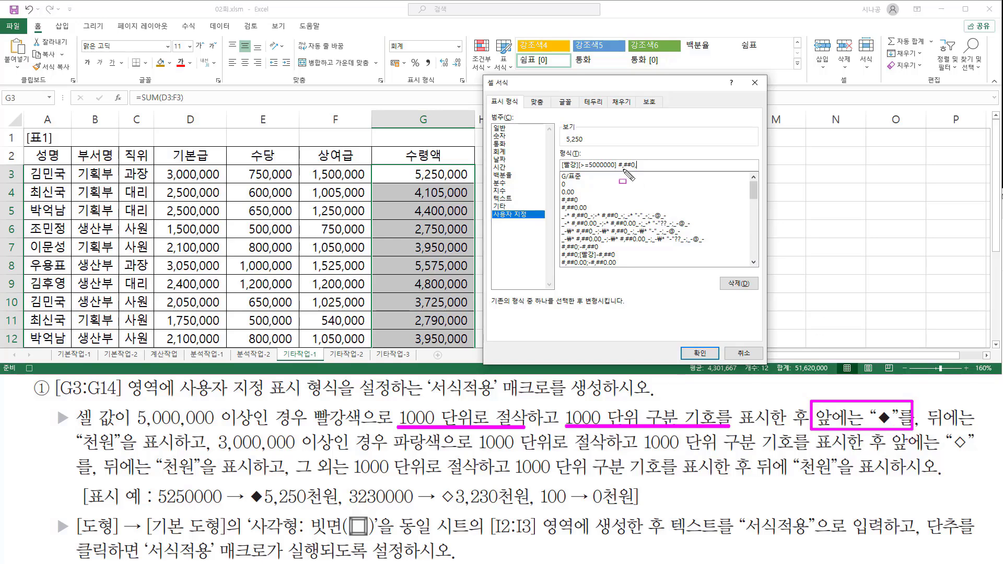
# - Insert the quoted symbol "◆" before #,##0, in the [빨강][>=5000000] section of the format code
pyautogui.press('Escape')
pyautogui.click(619, 163)
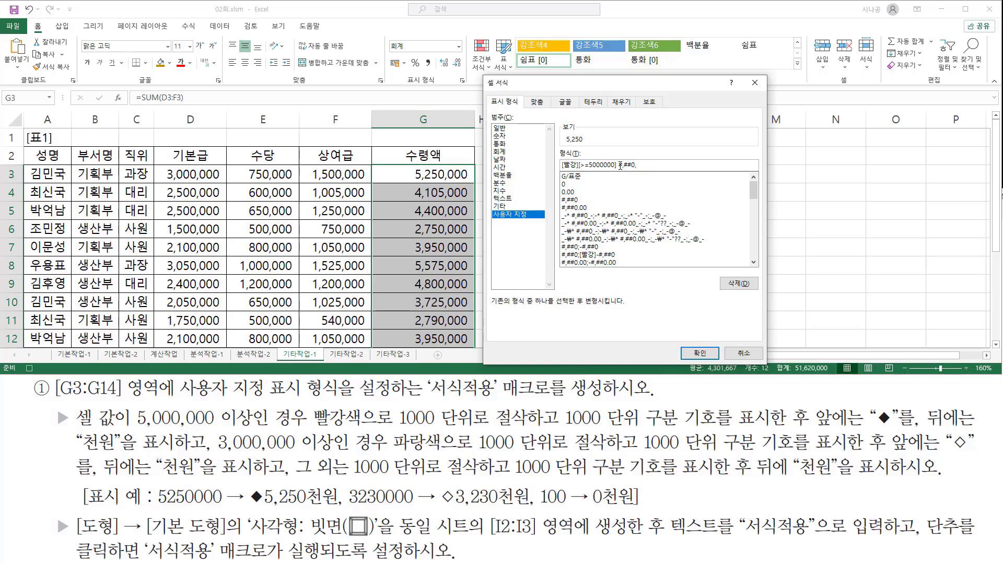
pyautogui.hotkey('ctrl', '2')
pyautogui.moveTo(815, 427)
pyautogui.mouseDown()
pyautogui.moveTo(914, 428)
pyautogui.moveTo(927, 406)
pyautogui.mouseUp()
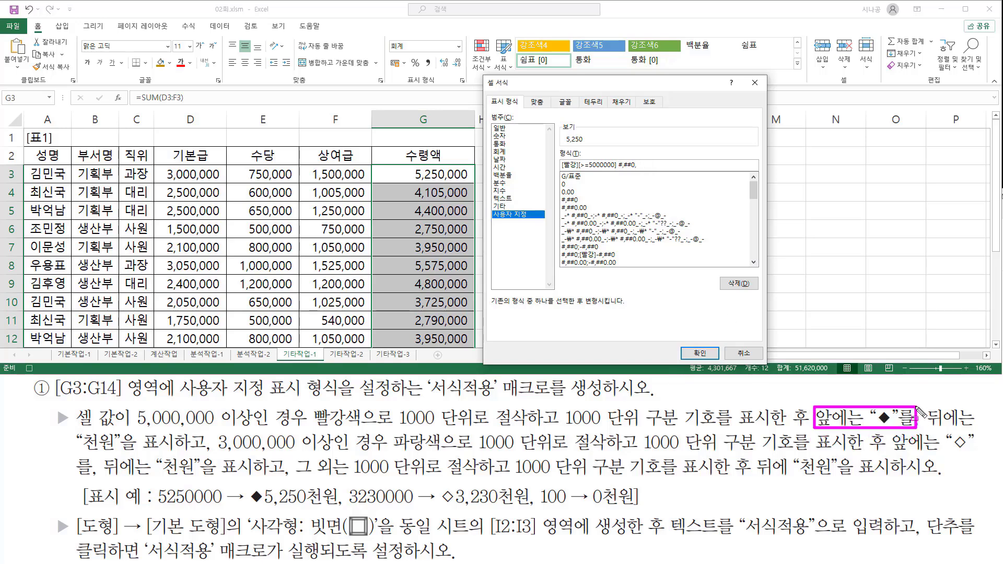
pyautogui.press('Escape')
pyautogui.click(619, 165)
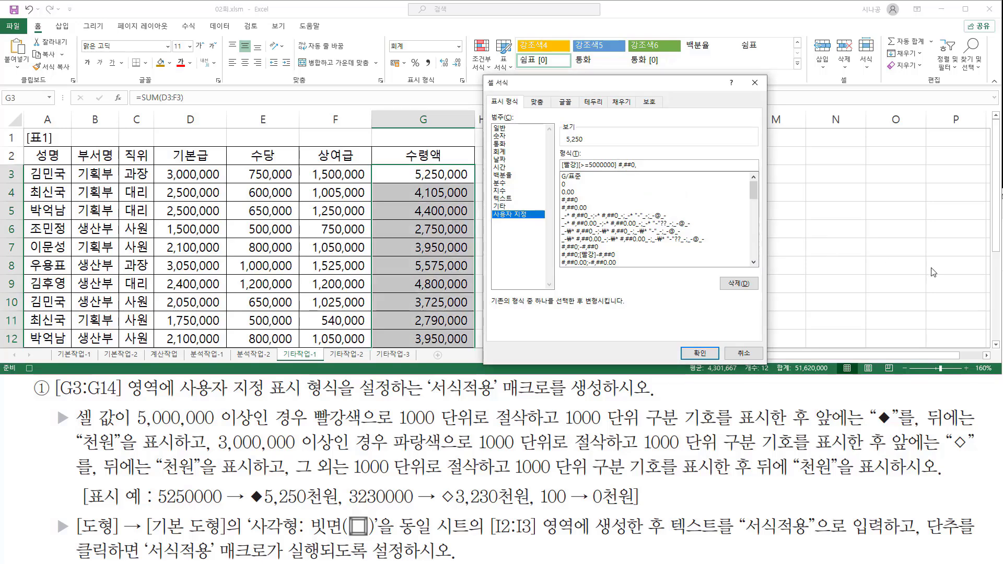
pyautogui.write('"ㅁ')
pyautogui.press('Hangul_Hanja')
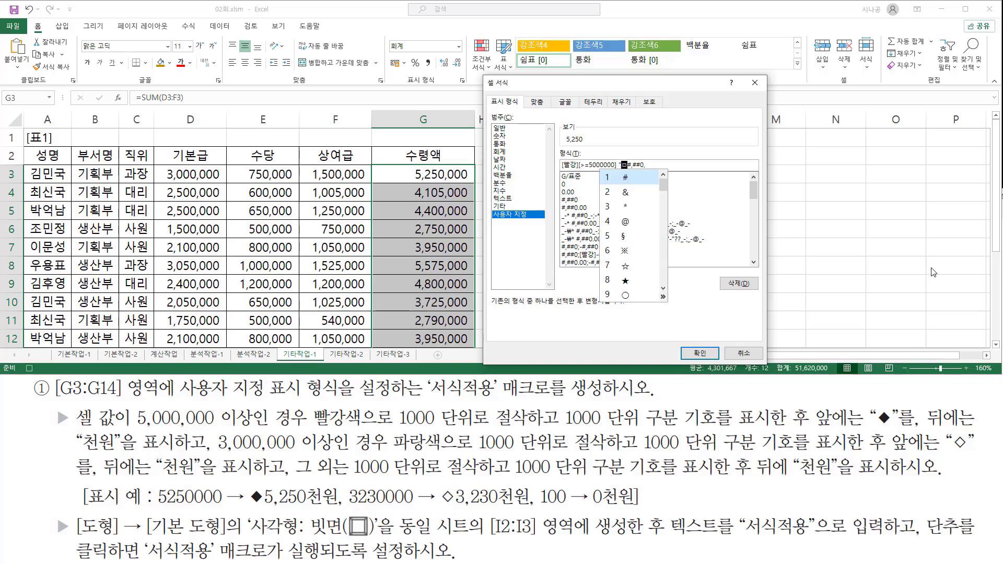
pyautogui.click(663, 297)
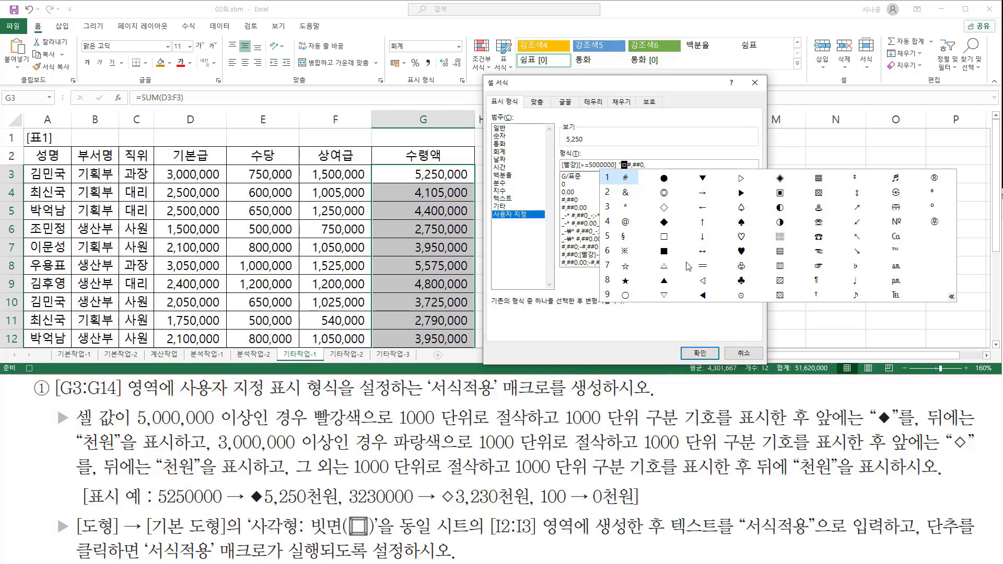
pyautogui.click(663, 223)
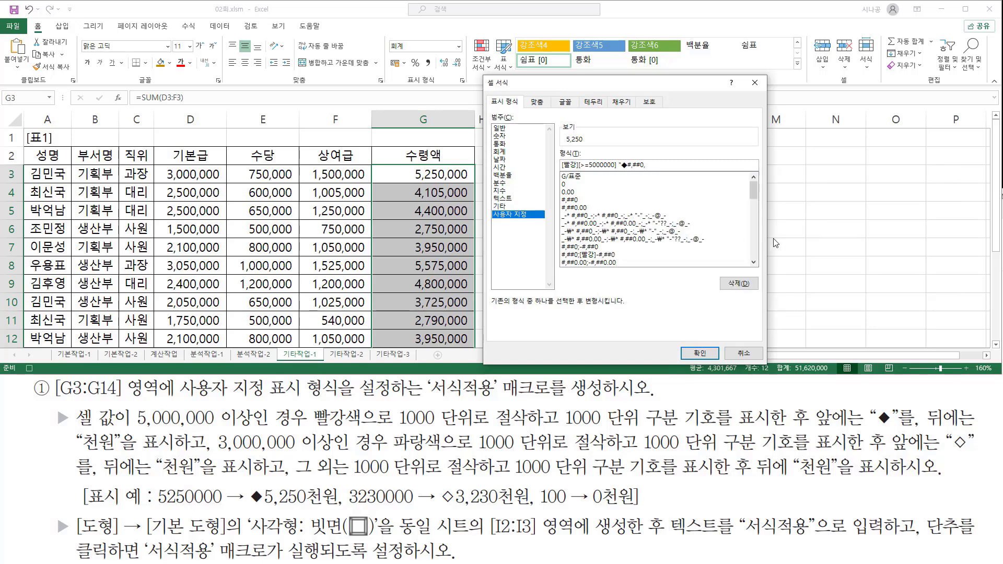
pyautogui.write('"')
# - Append the quoted text "천원" after #,##0, in the [빨강][>=5000000] section
pyautogui.moveTo(631, 165); pyautogui.dragTo(664, 165)
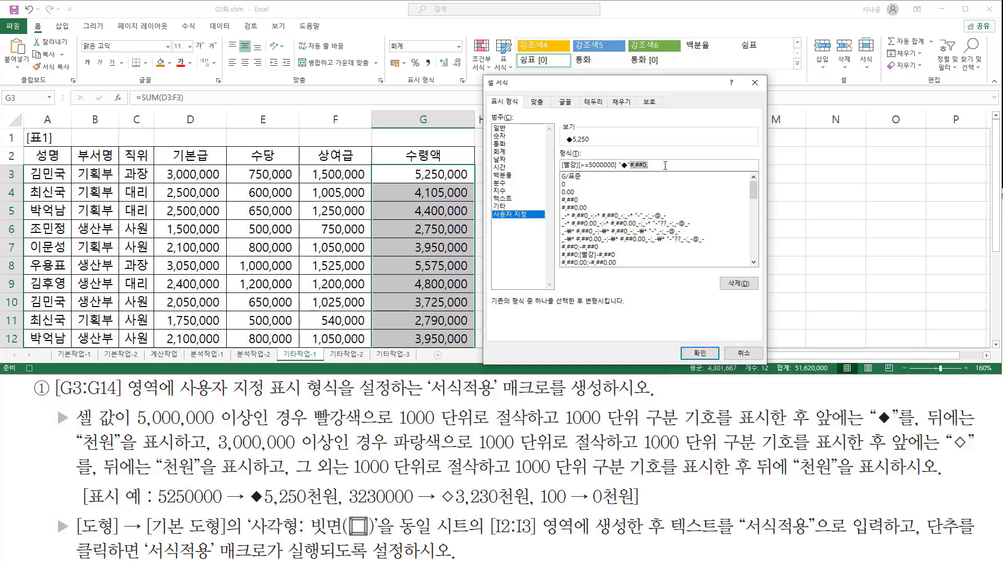
pyautogui.click(627, 165)
pyautogui.moveTo(629, 165); pyautogui.dragTo(648, 165)
pyautogui.moveTo(923, 426); pyautogui.dragTo(971, 427)
pyautogui.moveTo(84, 434); pyautogui.dragTo(113, 454)
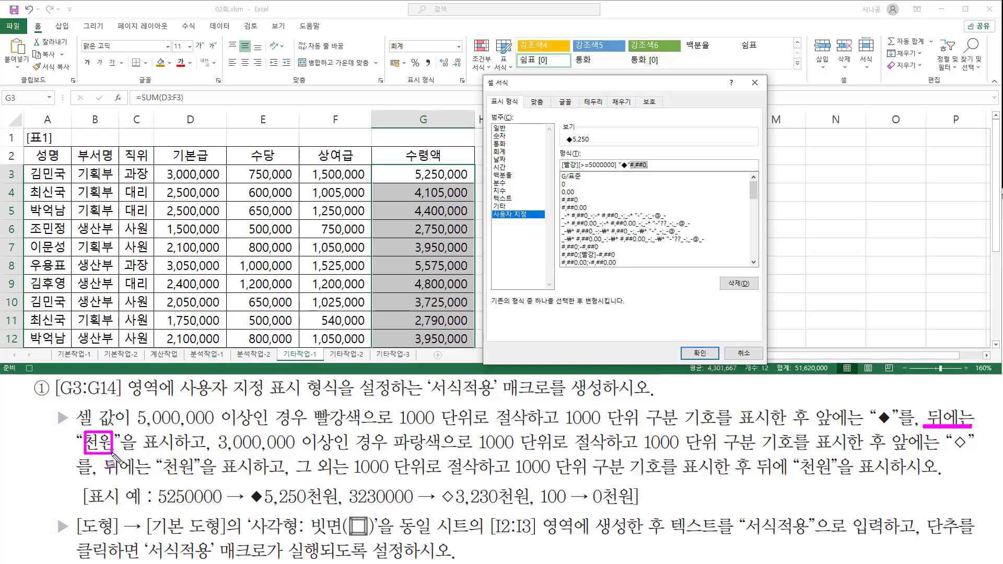
pyautogui.click(668, 165)
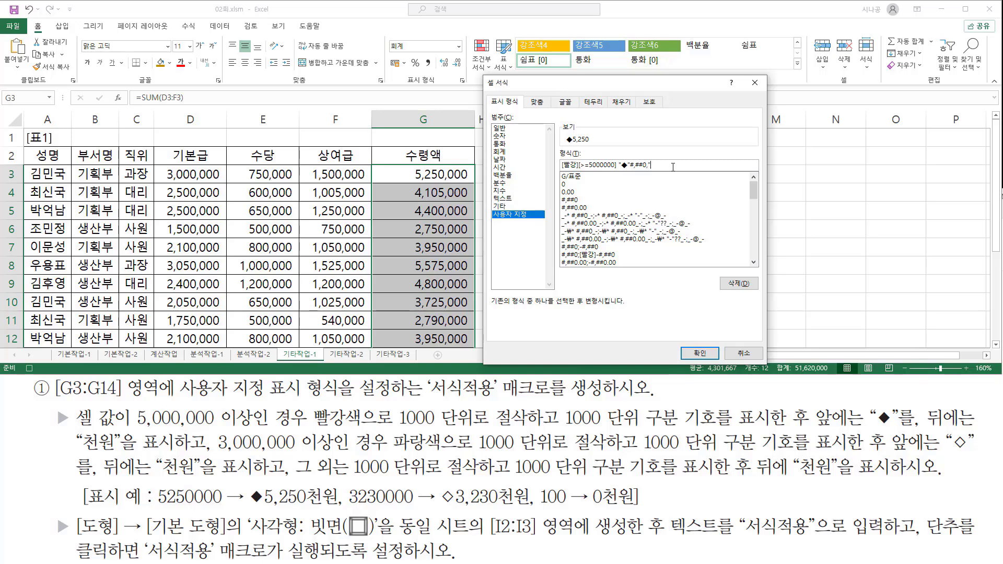
pyautogui.write('"천원"')
pyautogui.moveTo(79, 427); pyautogui.dragTo(972, 426)
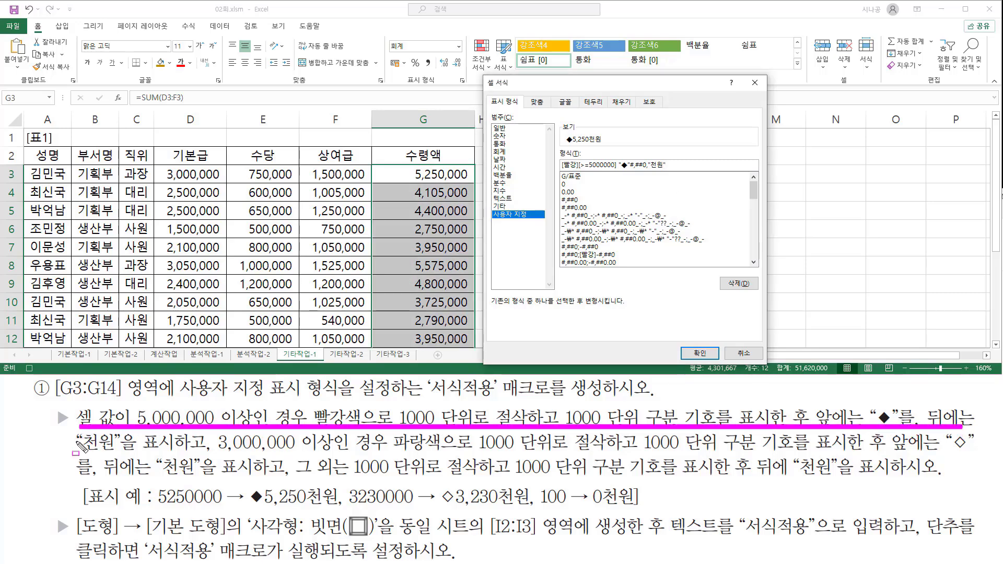
pyautogui.moveTo(78, 453); pyautogui.dragTo(211, 453)
pyautogui.press('Escape')
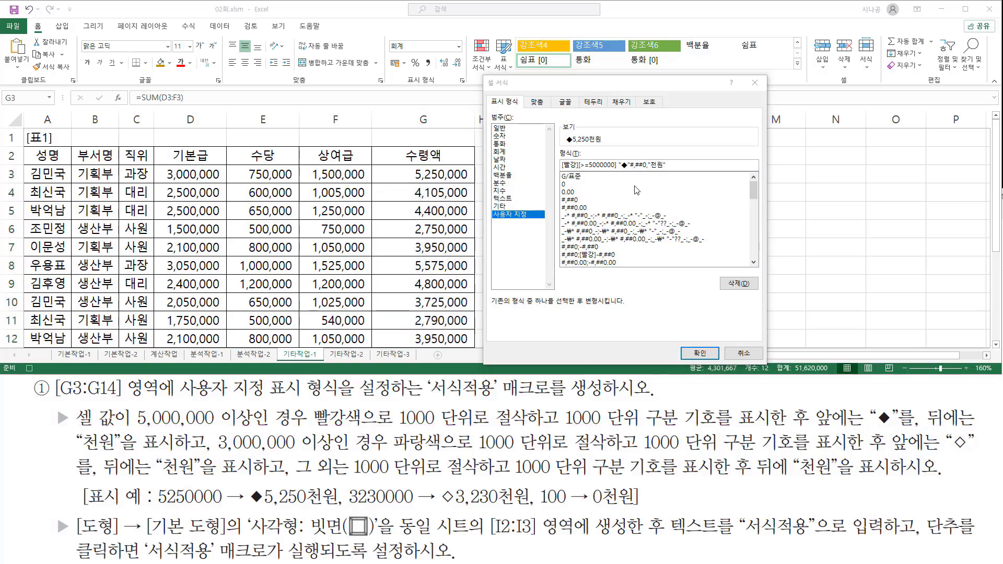
# - Start a second format section after a semicolon with the color and condition [파랑][>=3000000]
pyautogui.write(';')
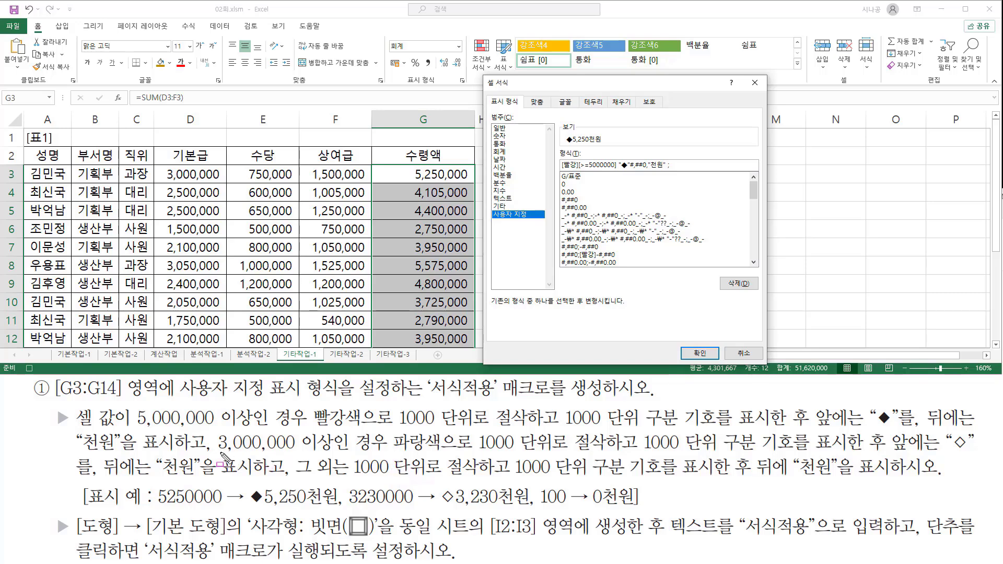
pyautogui.moveTo(214, 453)
pyautogui.mouseDown()
pyautogui.moveTo(339, 453)
pyautogui.moveTo(339, 426)
pyautogui.mouseUp()
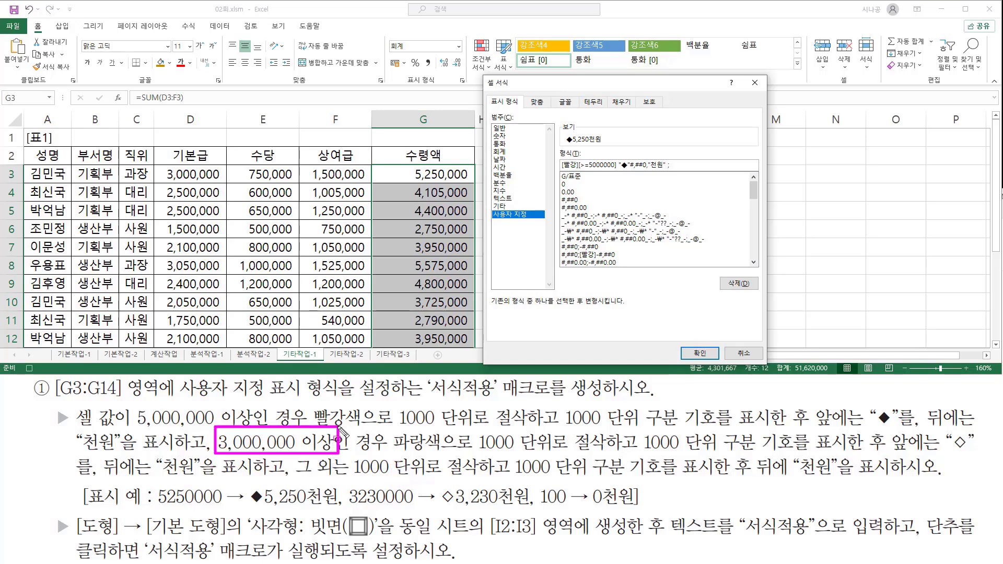
pyautogui.moveTo(393, 451); pyautogui.dragTo(442, 451)
pyautogui.press('Escape')
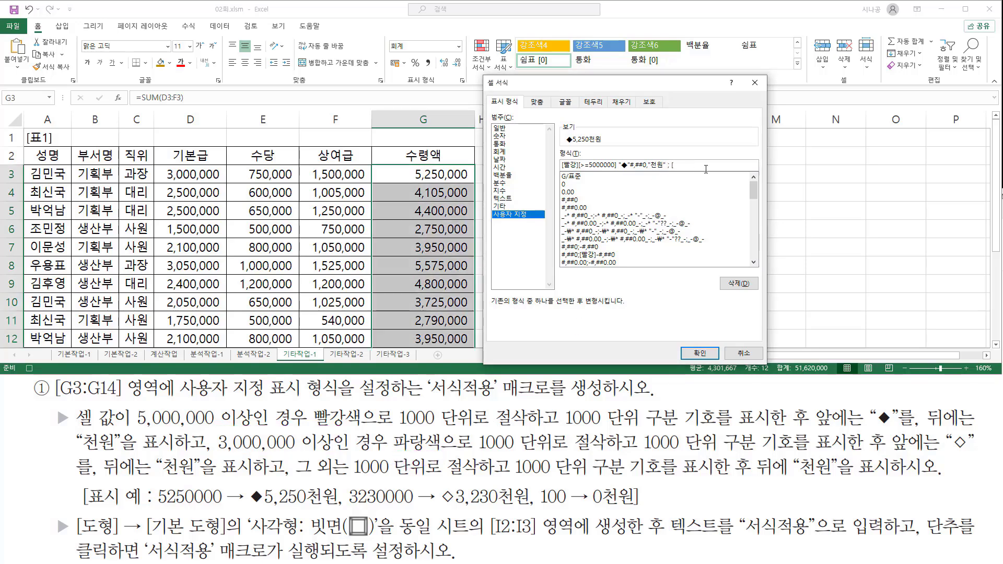
pyautogui.write('파랑][')
pyautogui.moveTo(217, 450); pyautogui.dragTo(359, 453)
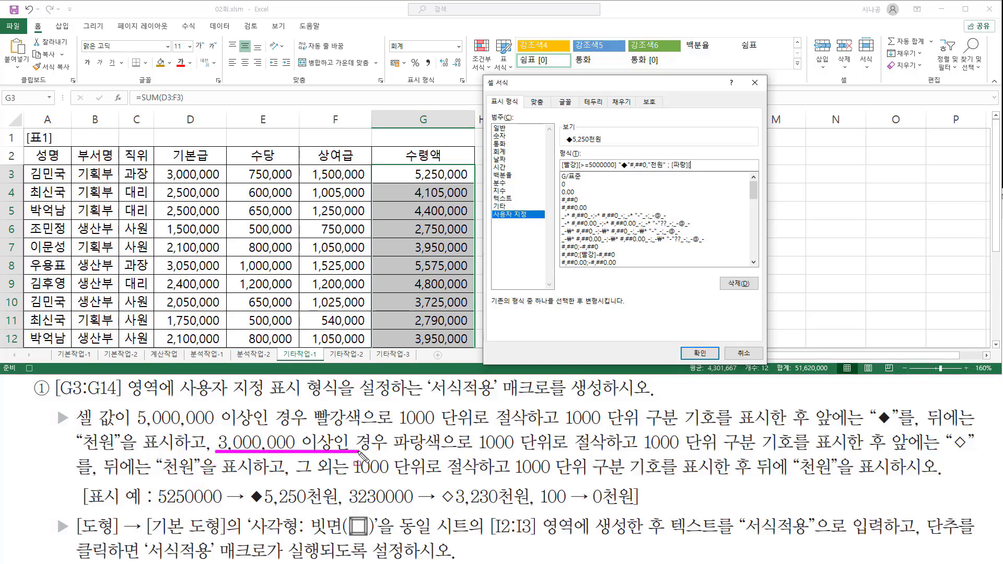
pyautogui.press('Escape')
pyautogui.click(705, 165)
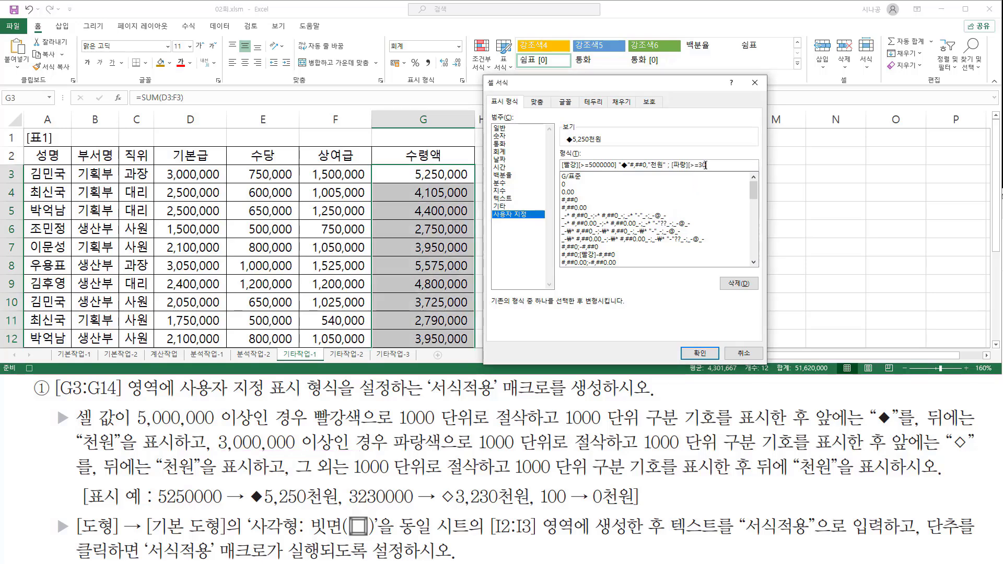
pyautogui.write('>=3000000')
# - Add the quoted symbol "◇" after the [>=3000000] condition in the format code
pyautogui.moveTo(477, 452); pyautogui.dragTo(793, 452)
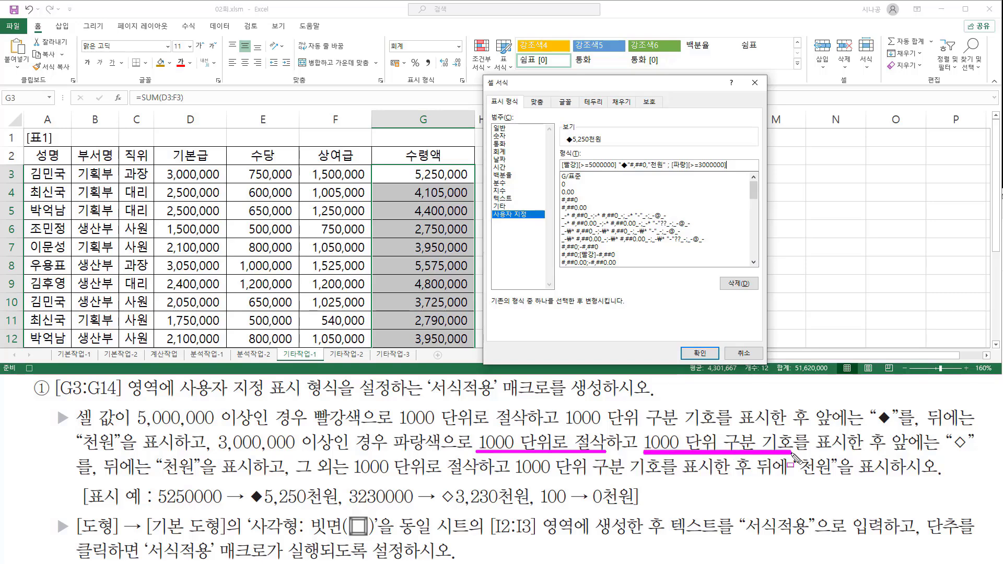
pyautogui.moveTo(888, 432); pyautogui.dragTo(977, 450)
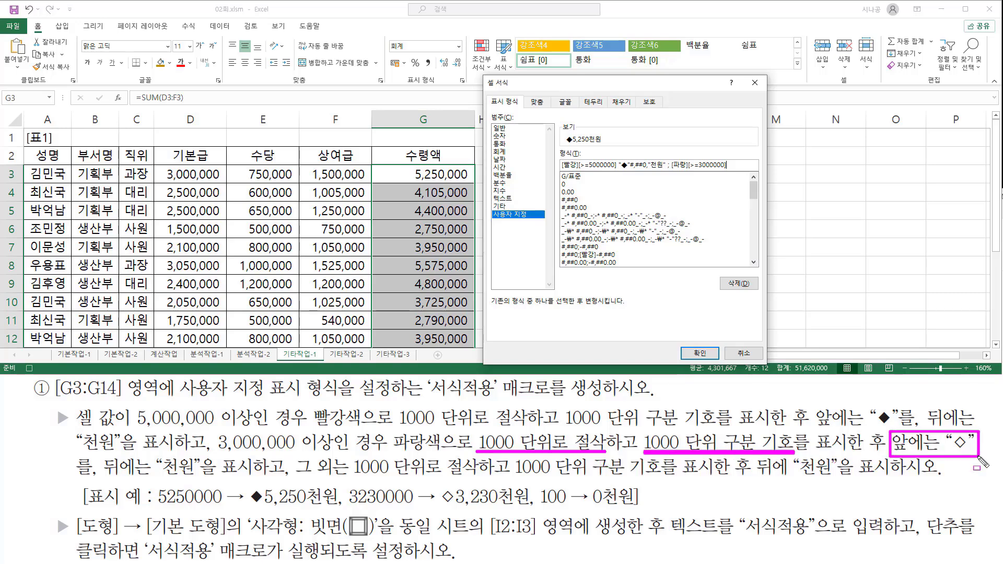
pyautogui.moveTo(161, 475); pyautogui.dragTo(204, 453)
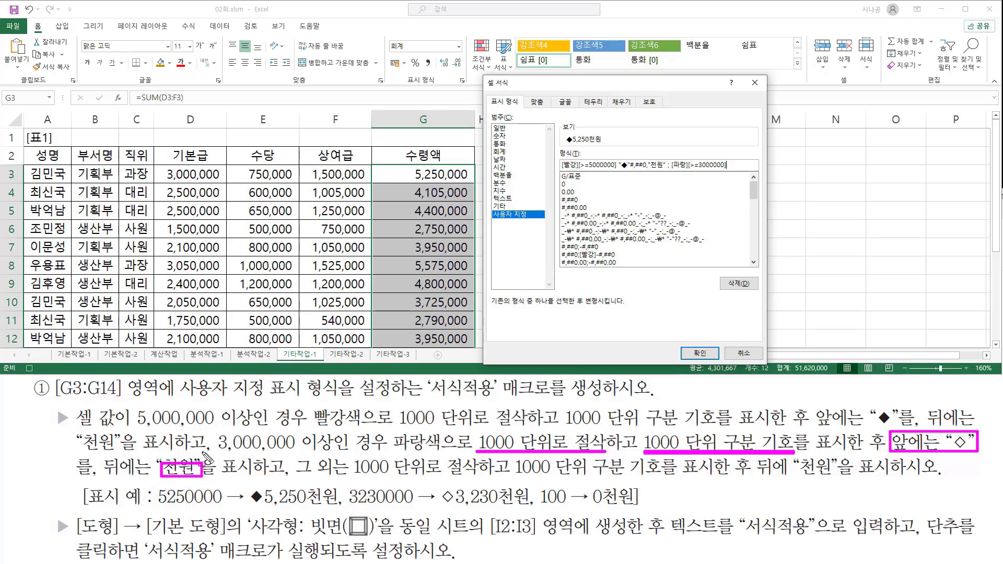
pyautogui.press('Escape')
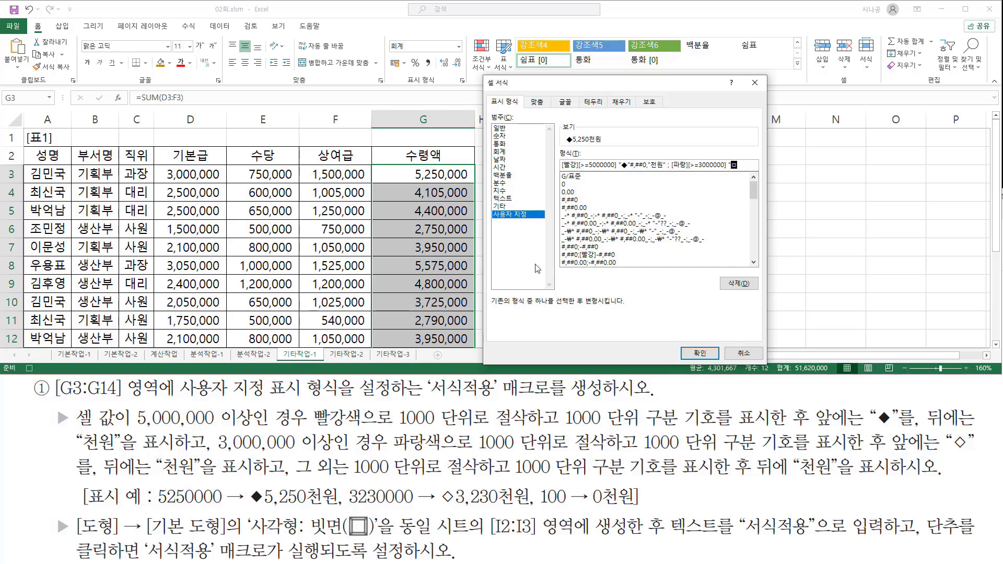
pyautogui.write('ㅁ')
pyautogui.press('Hangul_Hanja')
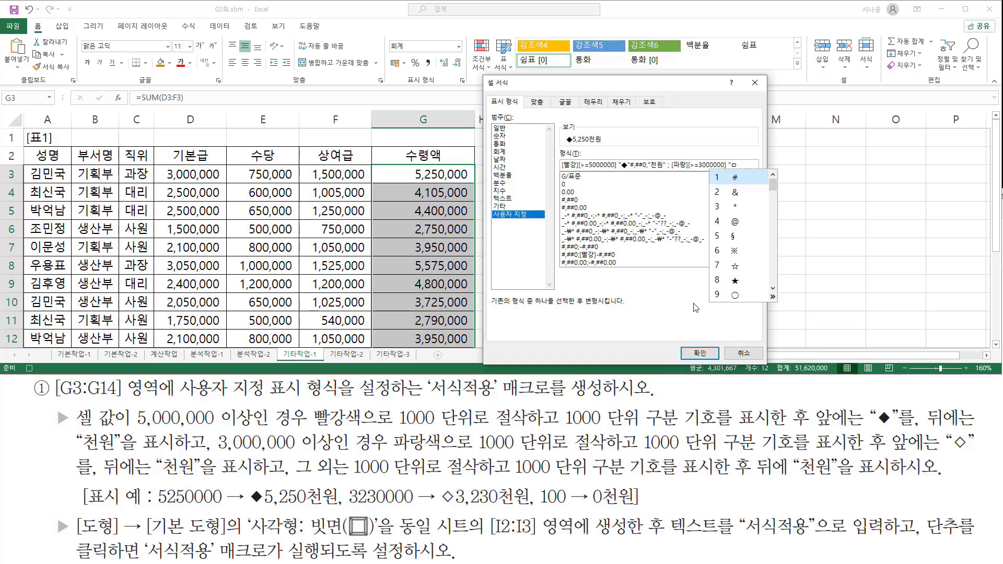
pyautogui.click(773, 297)
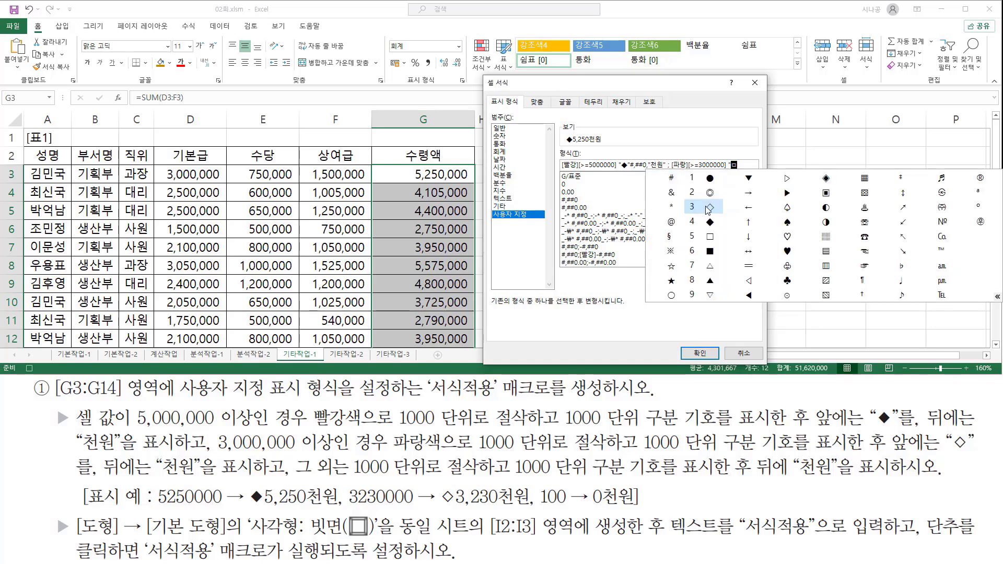
pyautogui.click(704, 209)
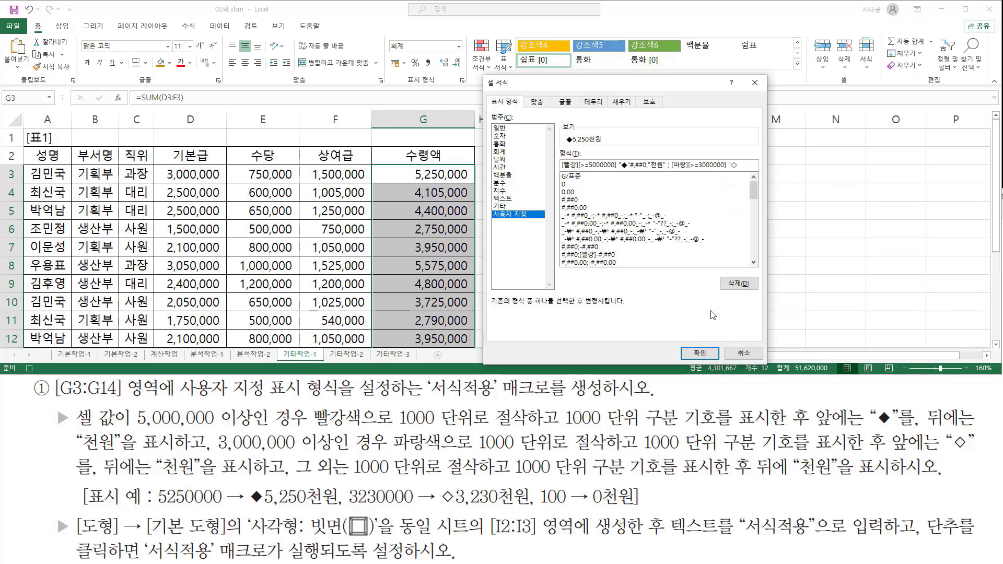
pyautogui.write('"')
# - Complete the [파랑][>=3000000] section with #,##0,"천원" after the ◇ symbol
pyautogui.write('#,##0,')
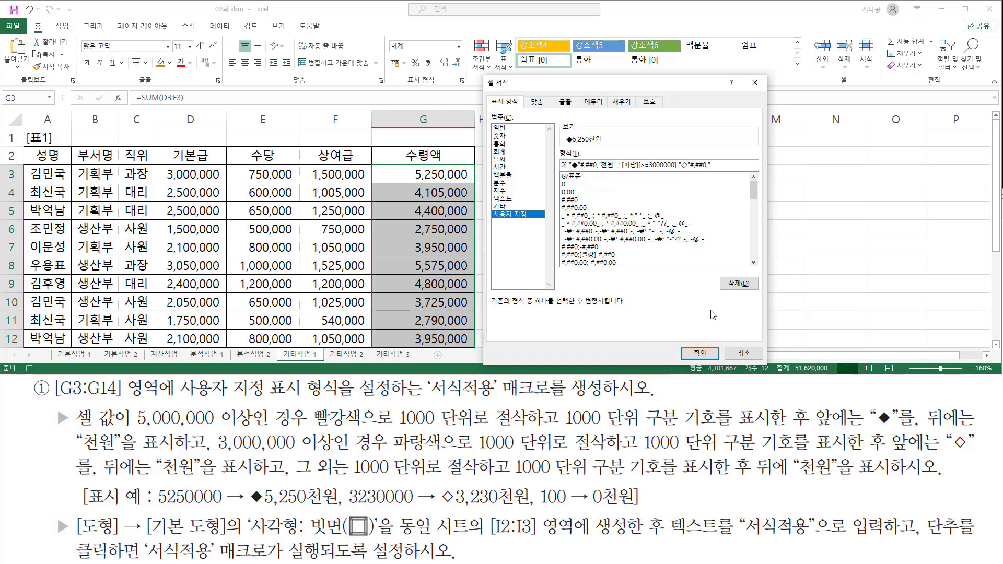
pyautogui.write('천우')
pyautogui.write('"')
# - Add the third section #,##0,"천원" for all other values and apply the custom format to G3:G14
pyautogui.write(';')
pyautogui.moveTo(291, 454)
pyautogui.mouseDown()
pyautogui.moveTo(344, 483)
pyautogui.moveTo(718, 478)
pyautogui.mouseUp()
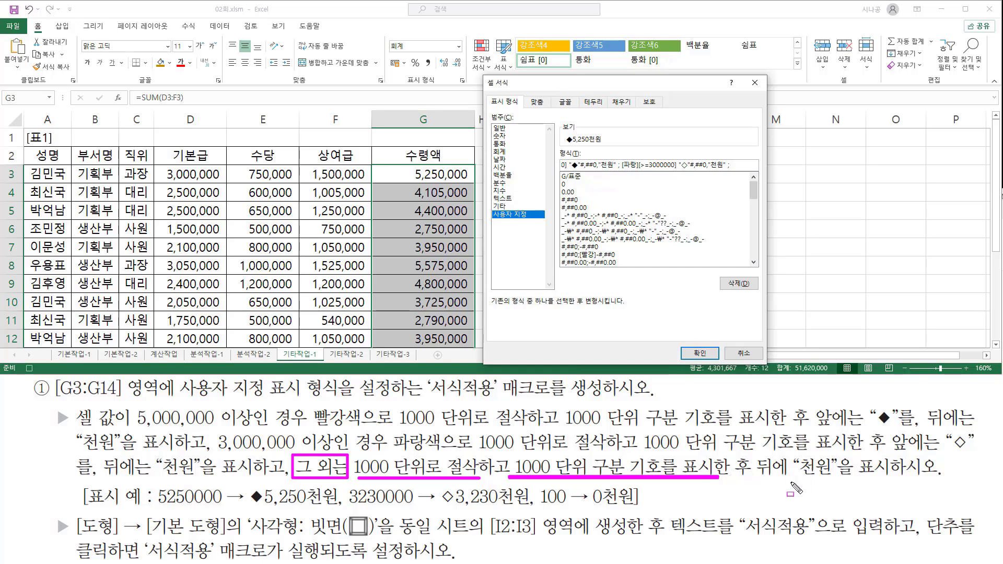
pyautogui.moveTo(799, 453)
pyautogui.mouseDown()
pyautogui.moveTo(814, 477)
pyautogui.moveTo(832, 479)
pyautogui.mouseUp()
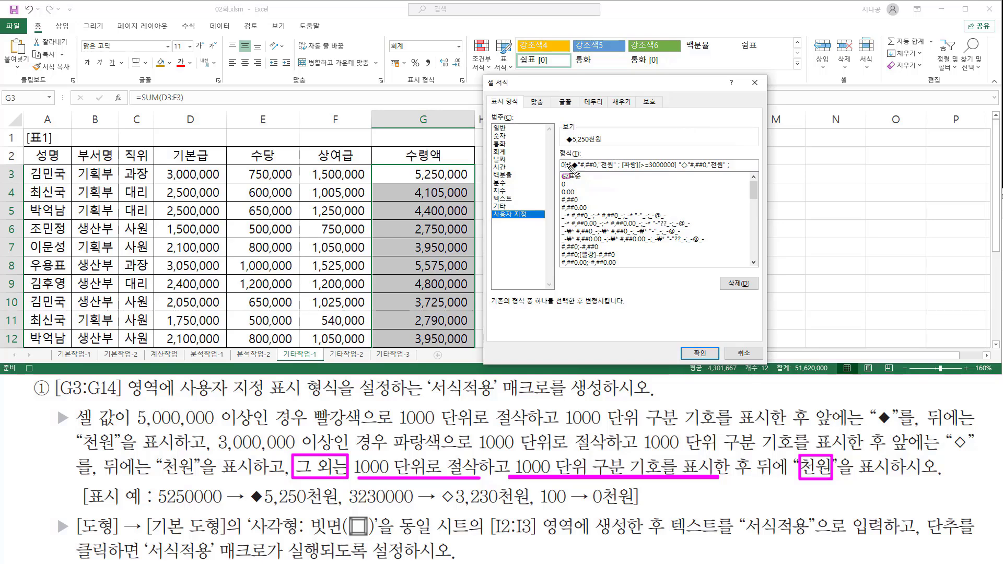
pyautogui.press('Escape')
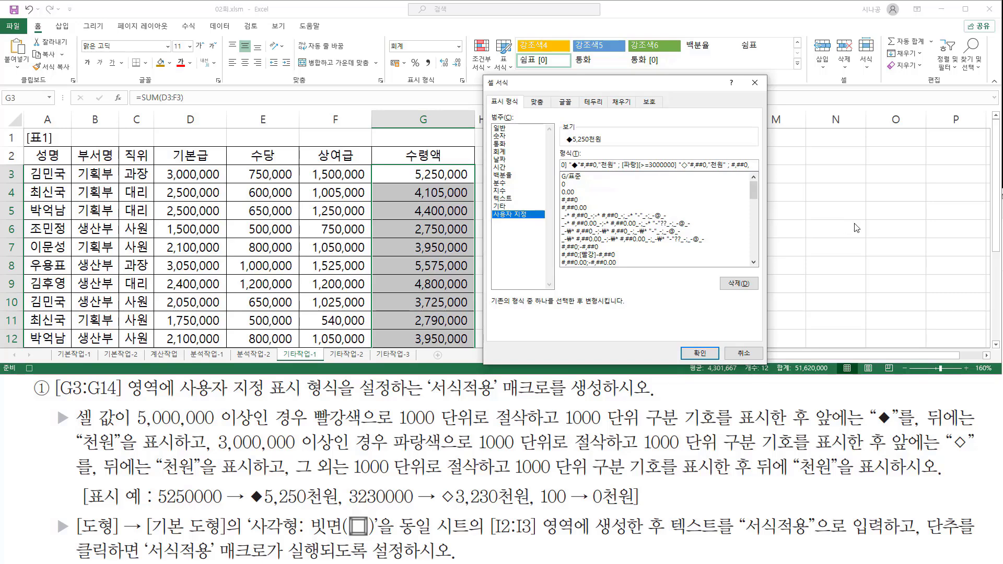
pyautogui.write('"ㅊ')
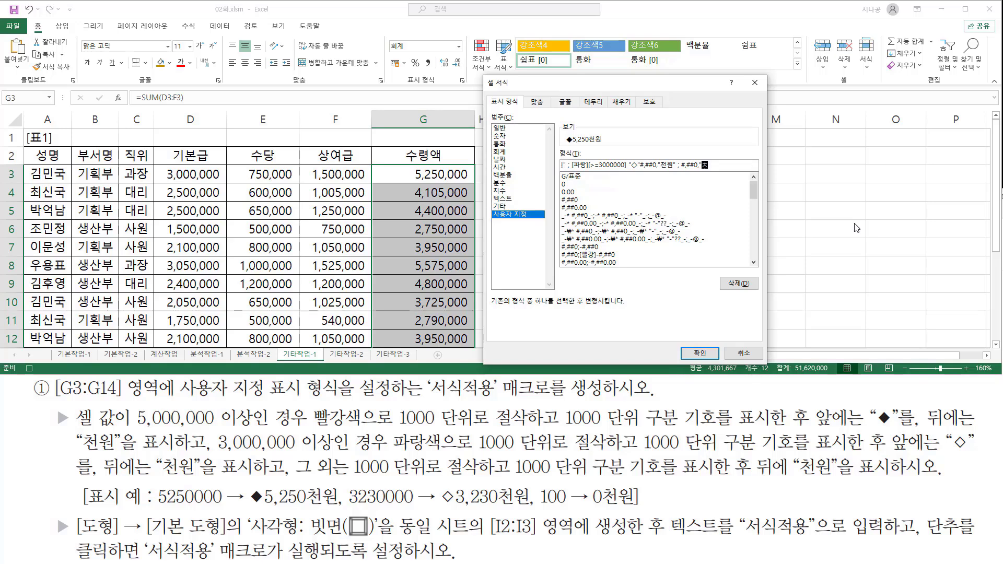
pyautogui.write('원";')
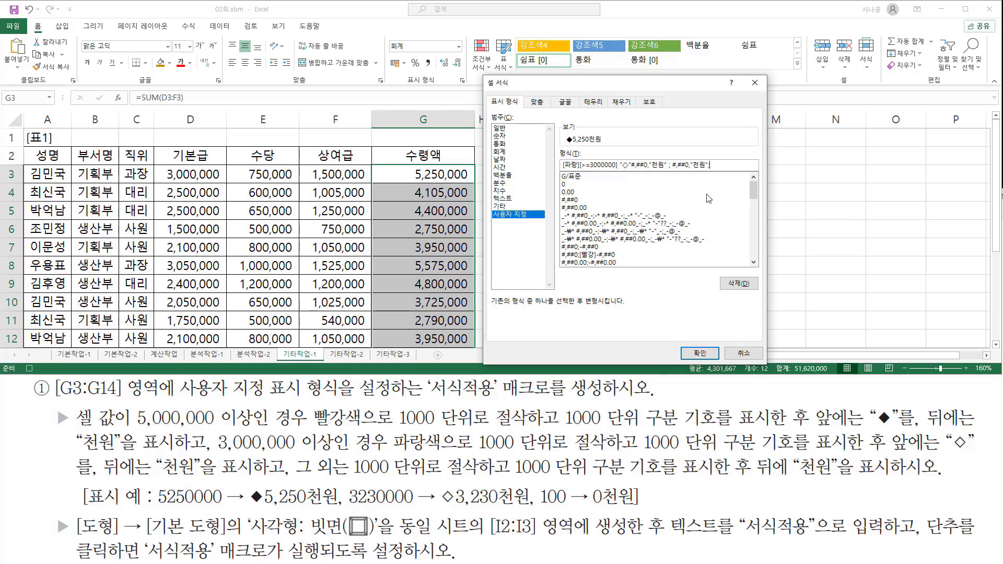
pyautogui.press('Home')
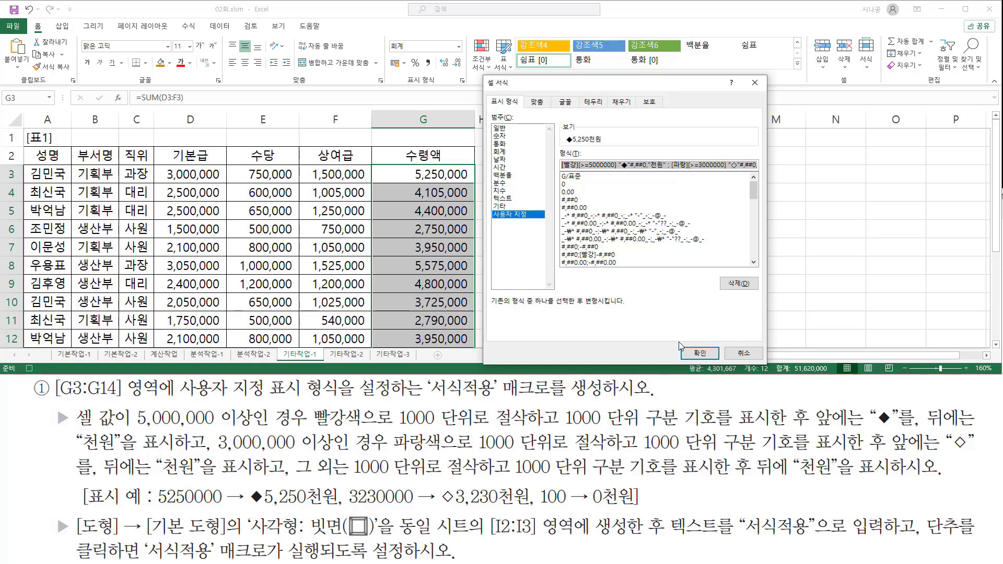
pyautogui.click(708, 359)
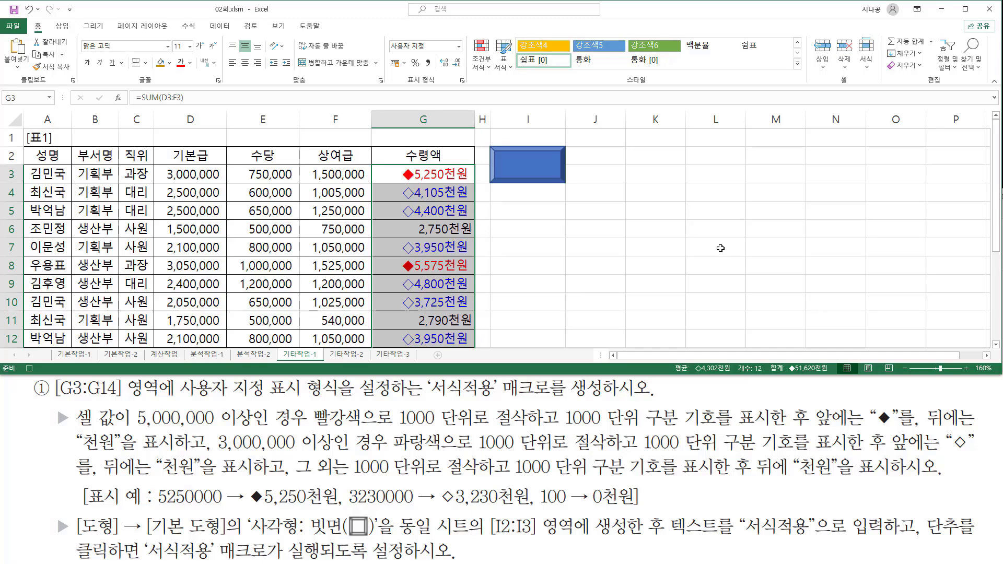
# - Deselect the formatted range by selecting an empty cell and stop recording the macro
pyautogui.click(835, 172)
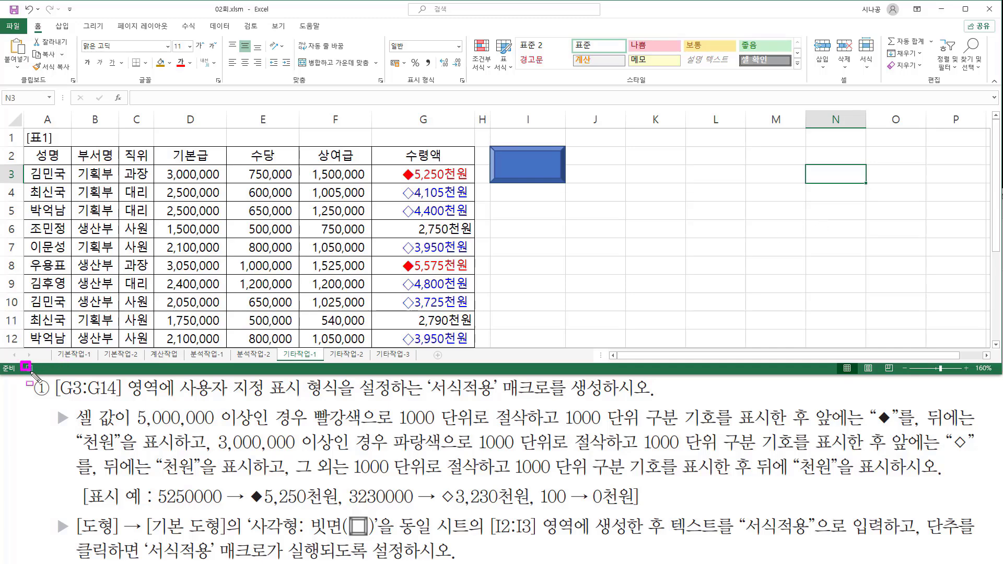
pyautogui.moveTo(31, 371); pyautogui.dragTo(39, 375)
pyautogui.press('Escape')
pyautogui.click(30, 369)
pyautogui.moveTo(18, 360); pyautogui.dragTo(41, 375)
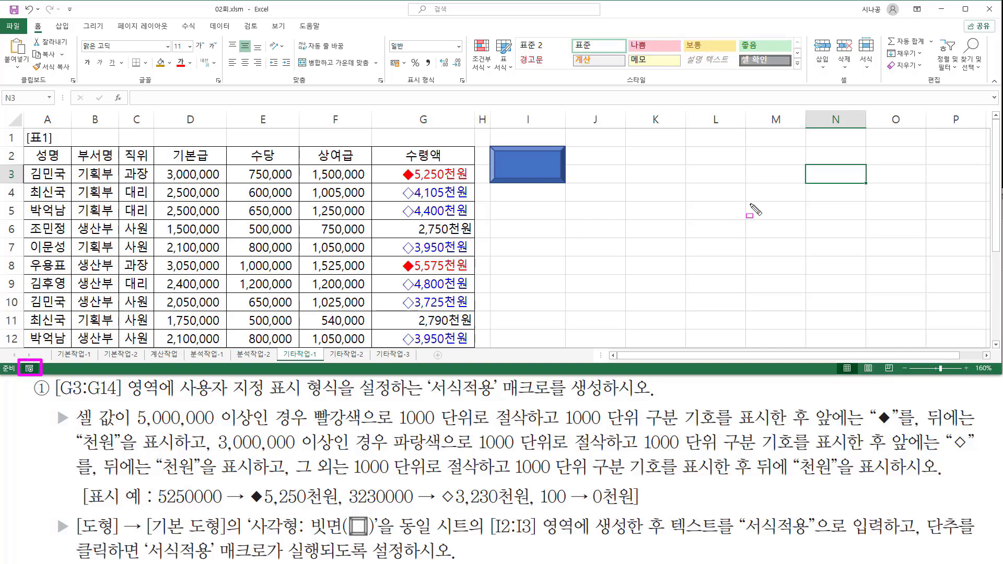
pyautogui.click(699, 222)
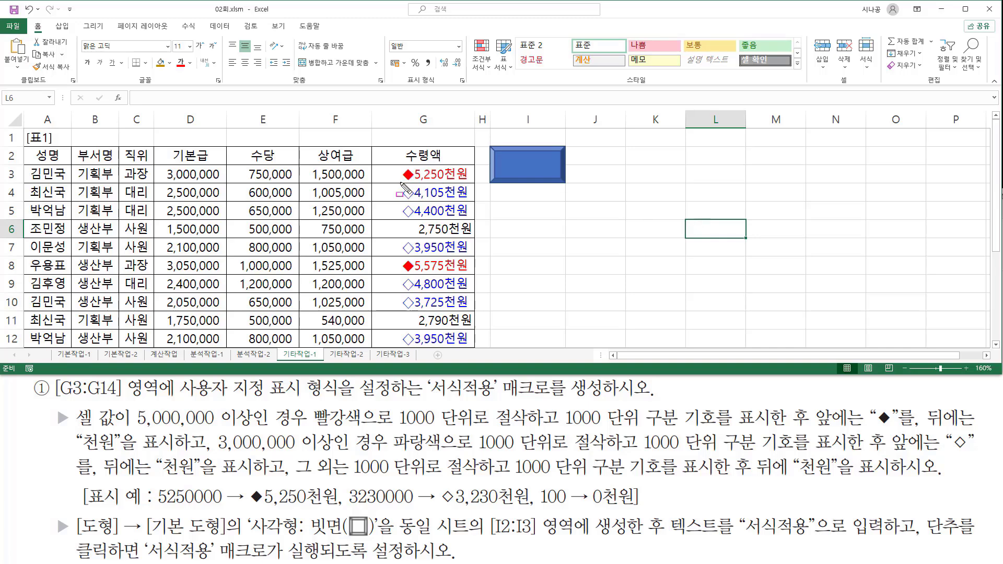
pyautogui.moveTo(399, 183); pyautogui.dragTo(466, 183)
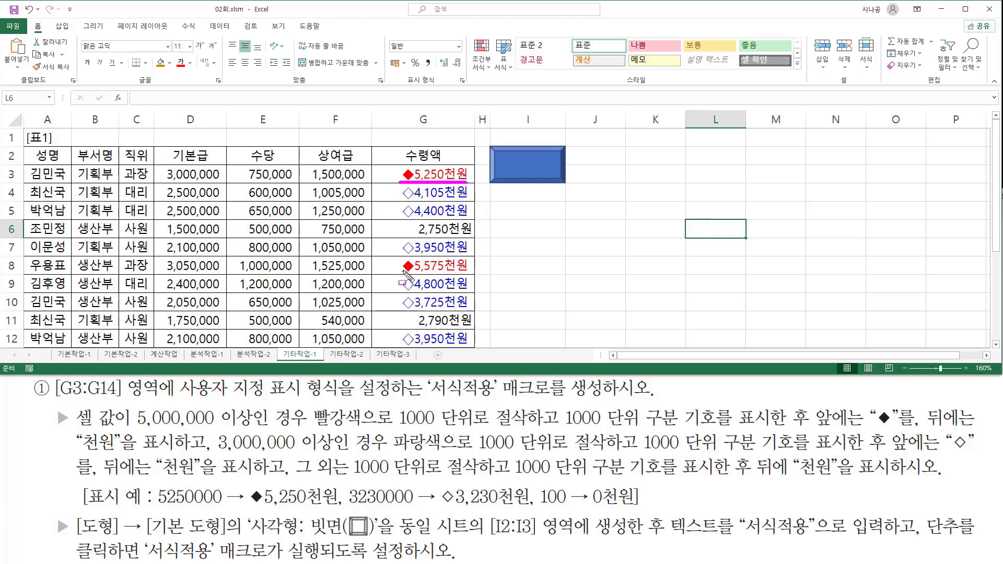
# - Check the displayed amounts in G3:G14 against the red ◆, blue ◇ and remaining-value conditions of the custom format
pyautogui.moveTo(405, 285)
pyautogui.mouseDown()
pyautogui.moveTo(403, 273)
pyautogui.moveTo(476, 272)
pyautogui.mouseUp()
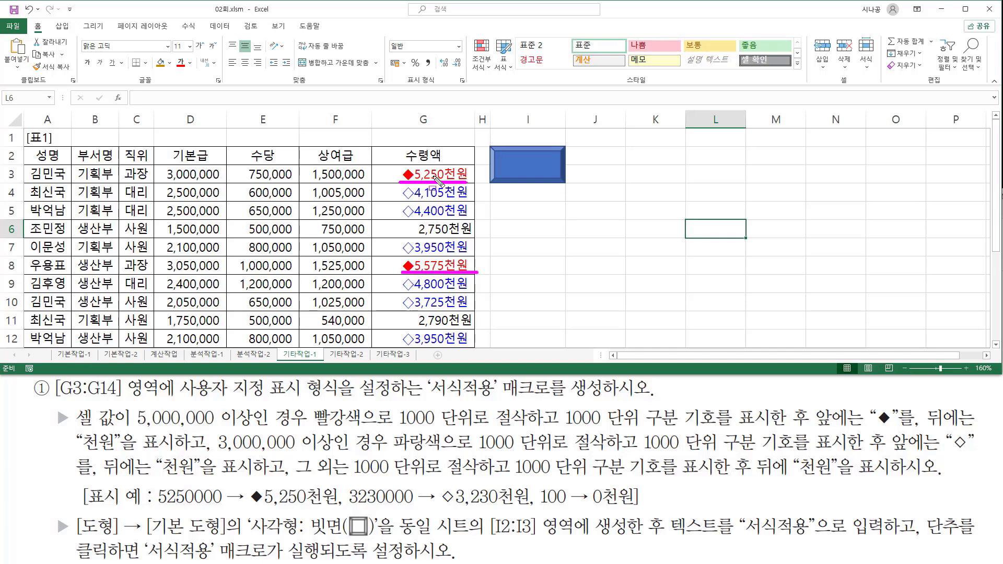
pyautogui.press('Escape')
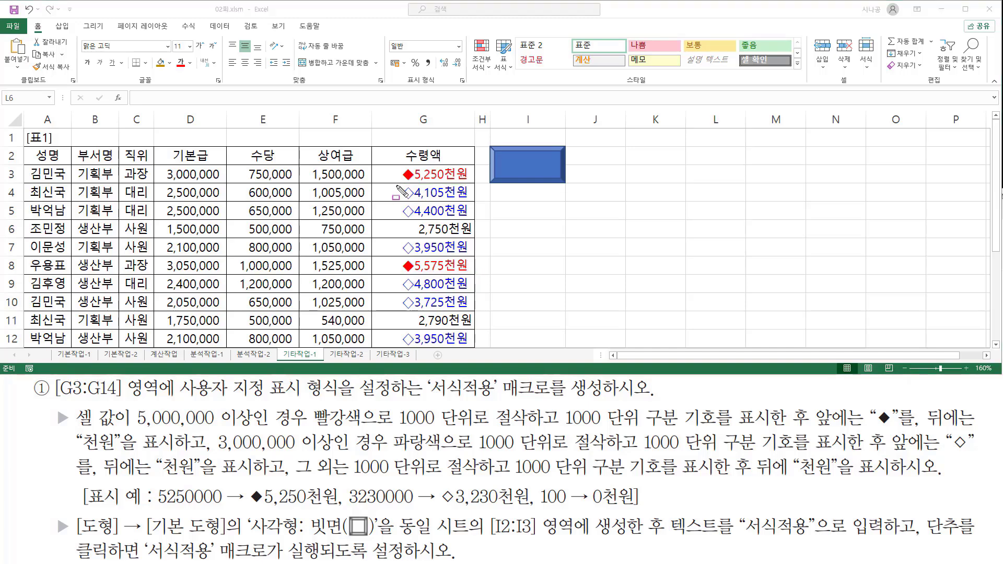
pyautogui.moveTo(396, 185)
pyautogui.mouseDown()
pyautogui.moveTo(410, 210)
pyautogui.moveTo(478, 217)
pyautogui.mouseUp()
pyautogui.moveTo(398, 241); pyautogui.dragTo(477, 253)
pyautogui.moveTo(407, 282); pyautogui.dragTo(477, 296)
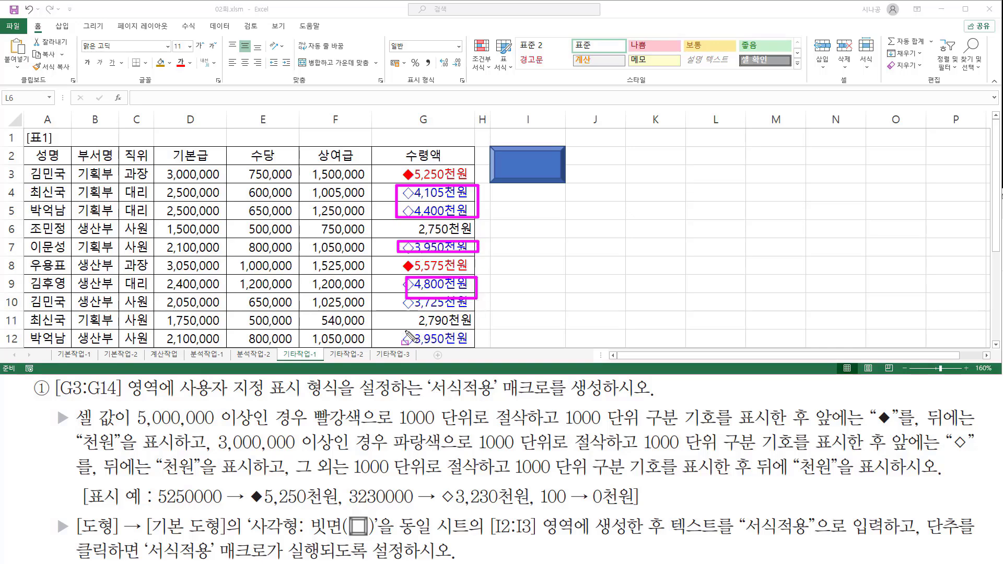
pyautogui.moveTo(405, 332); pyautogui.dragTo(461, 343)
pyautogui.press('Escape')
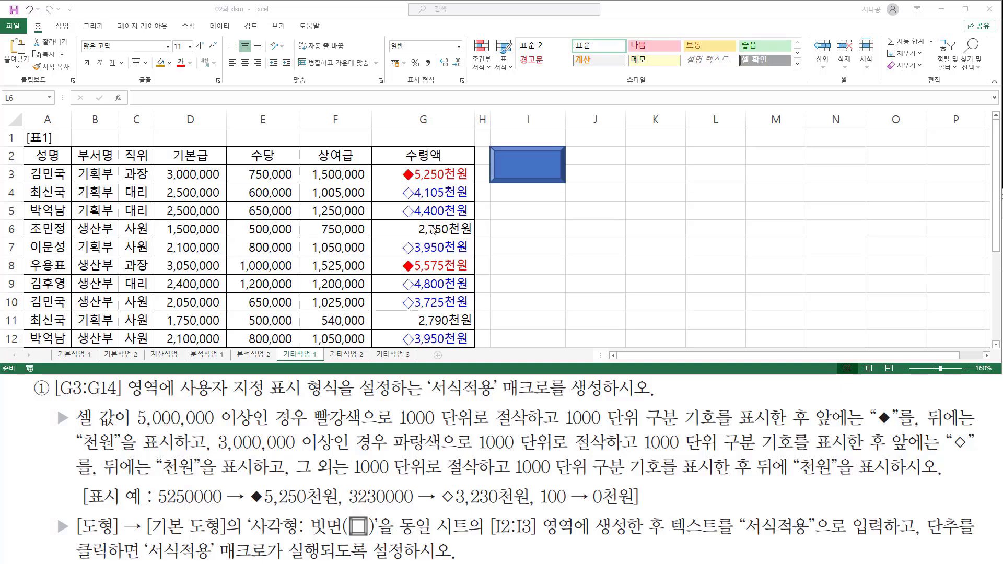
pyautogui.moveTo(400, 218)
pyautogui.mouseDown()
pyautogui.moveTo(479, 239)
pyautogui.moveTo(407, 312)
pyautogui.moveTo(472, 311)
pyautogui.moveTo(408, 328)
pyautogui.moveTo(480, 330)
pyautogui.mouseUp()
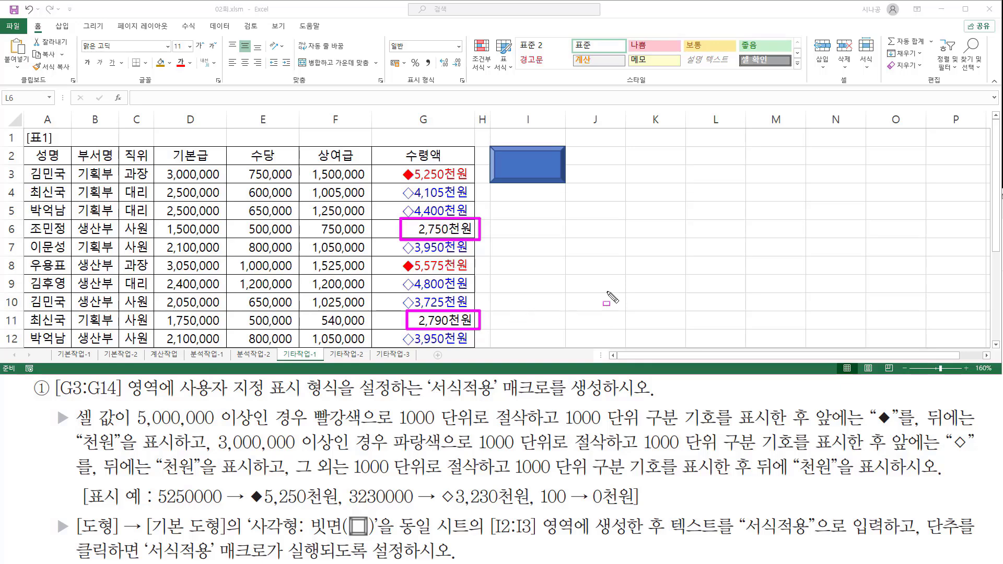
pyautogui.press('Escape')
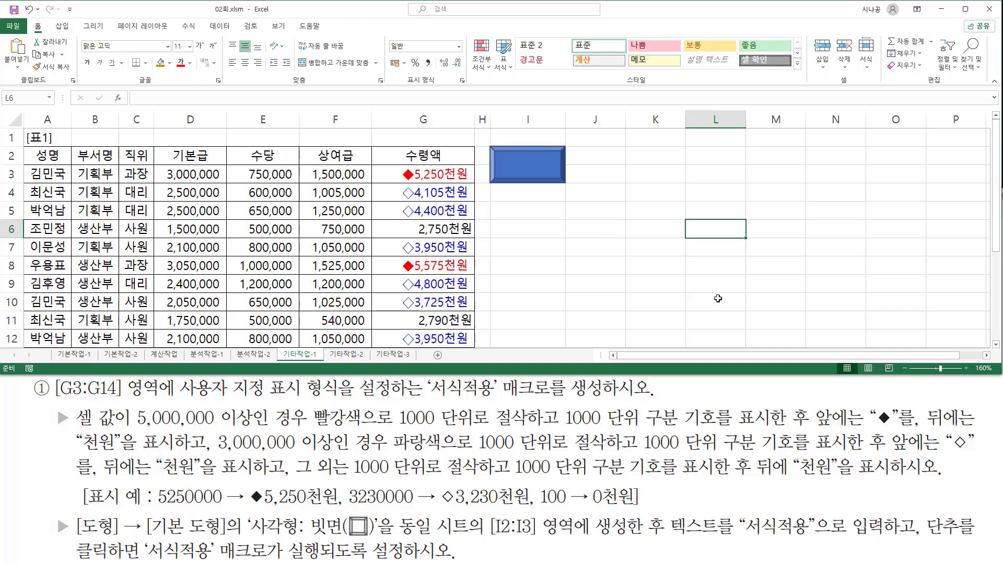
# - Label the bevel shape in I2:I3 with the text 서식적용 and deselect it
pyautogui.hotkey('ctrl', '2')
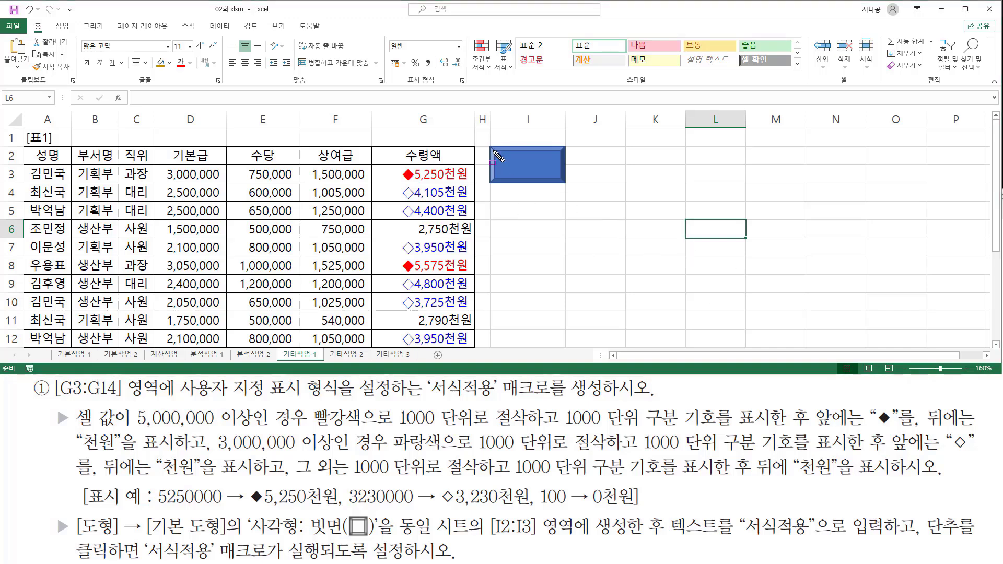
pyautogui.moveTo(481, 141); pyautogui.dragTo(574, 184)
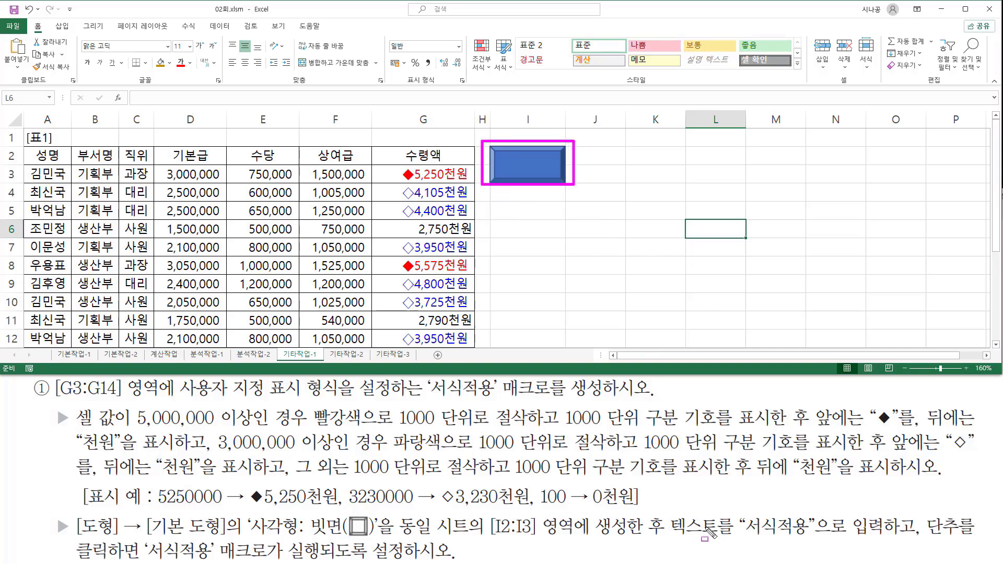
pyautogui.moveTo(668, 537); pyautogui.dragTo(807, 543)
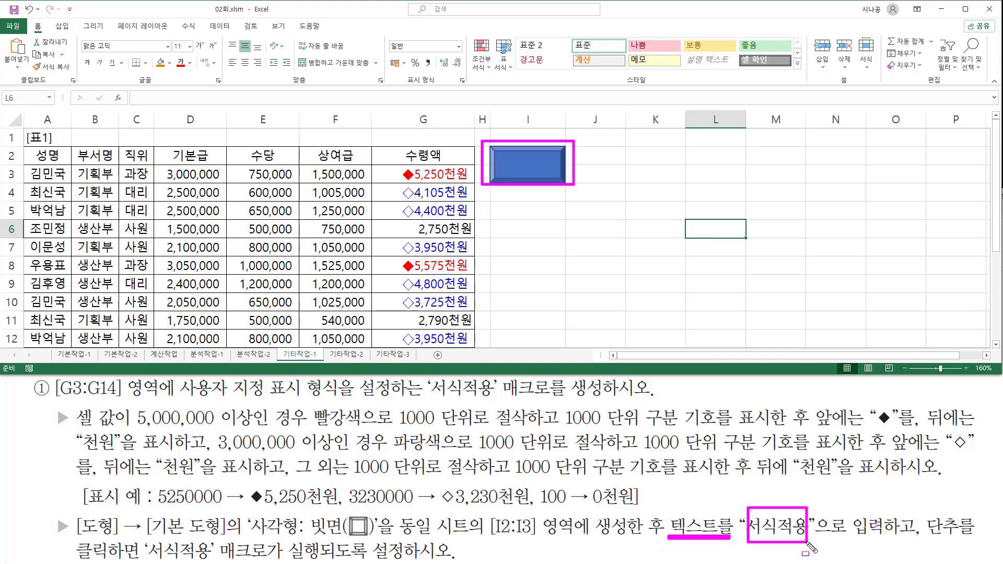
pyautogui.press('Escape')
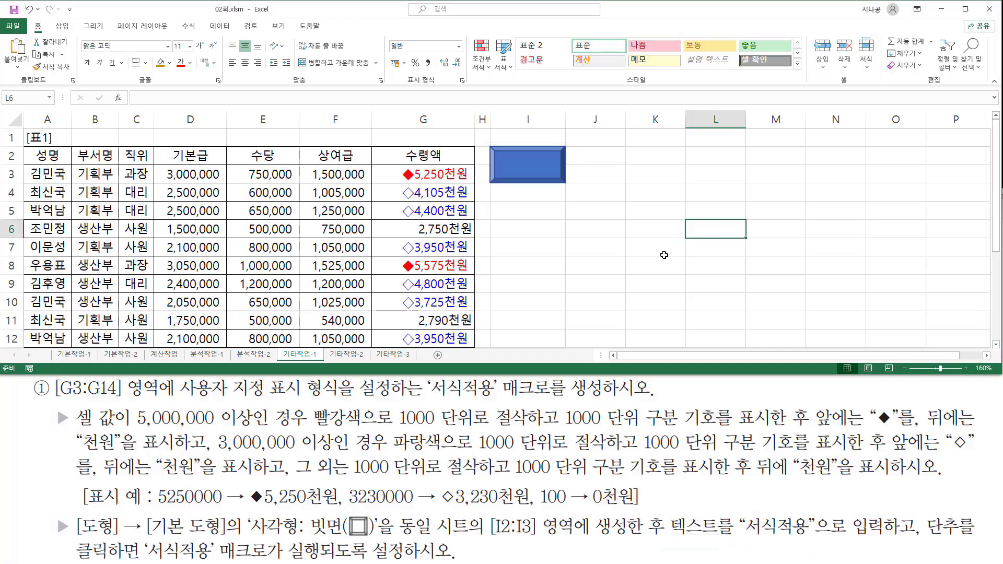
pyautogui.rightClick(526, 165)
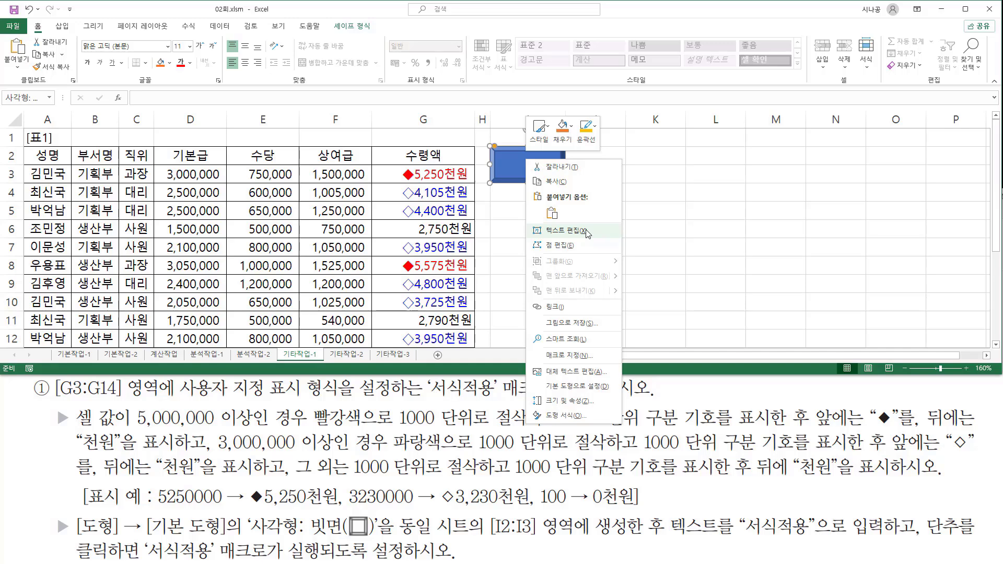
pyautogui.click(565, 231)
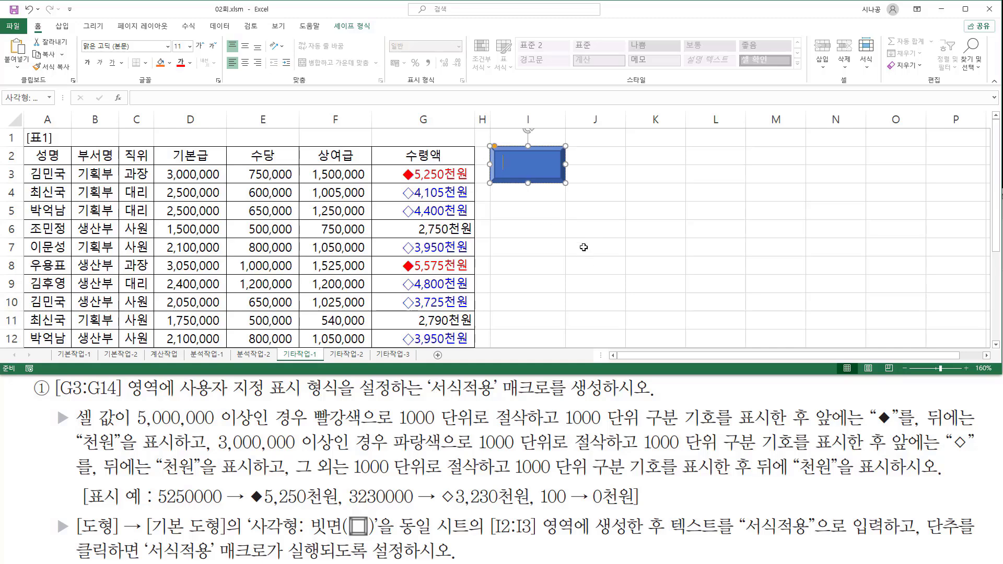
pyautogui.write('서식적ㅇ')
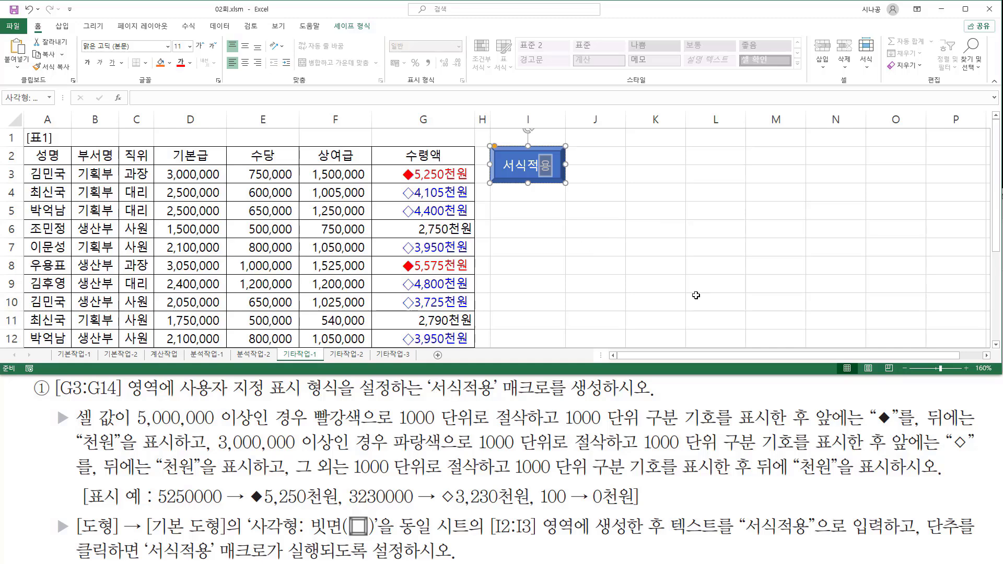
pyautogui.click(854, 162)
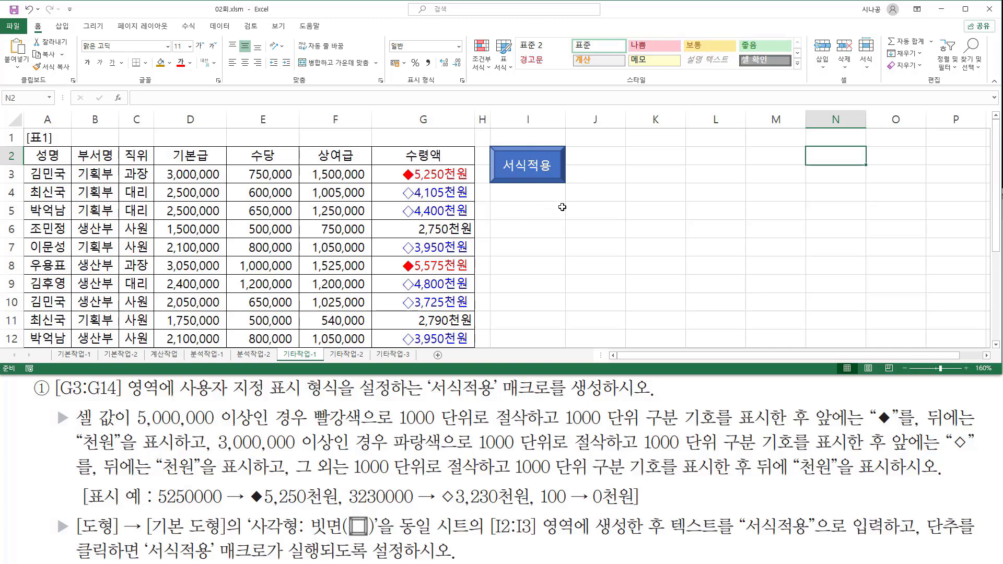
pyautogui.click(678, 231)
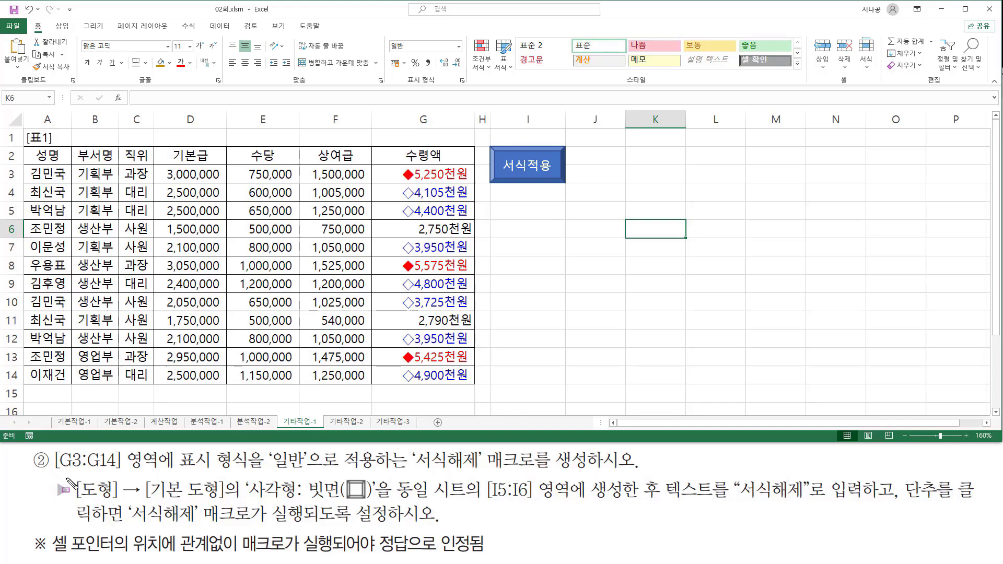
# - Read the second task's requirements for the 서식해제 macro on G3:G14 and its bevel button in I5:I6
pyautogui.moveTo(55, 472); pyautogui.dragTo(157, 473)
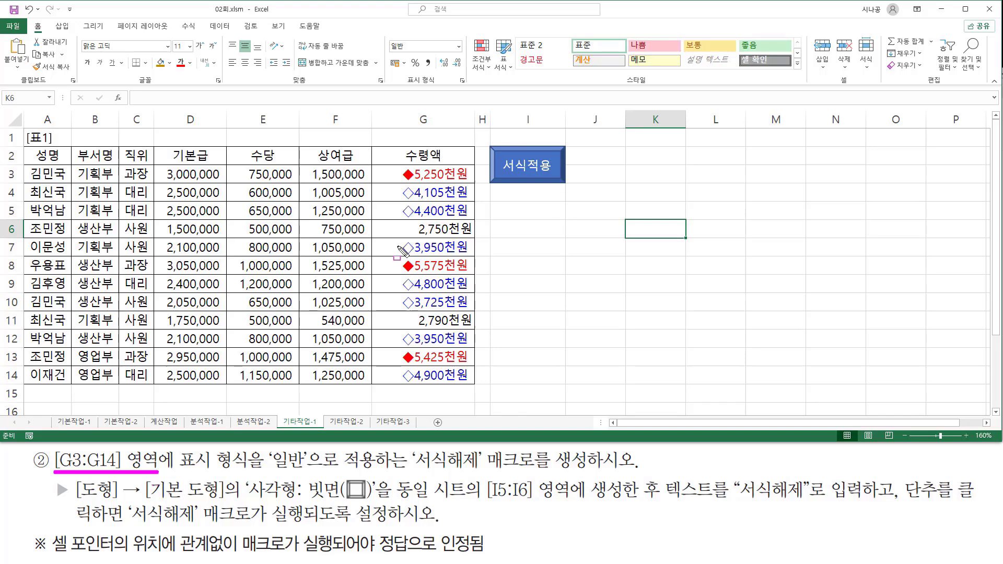
pyautogui.moveTo(382, 167)
pyautogui.mouseDown()
pyautogui.moveTo(407, 284)
pyautogui.moveTo(469, 384)
pyautogui.mouseUp()
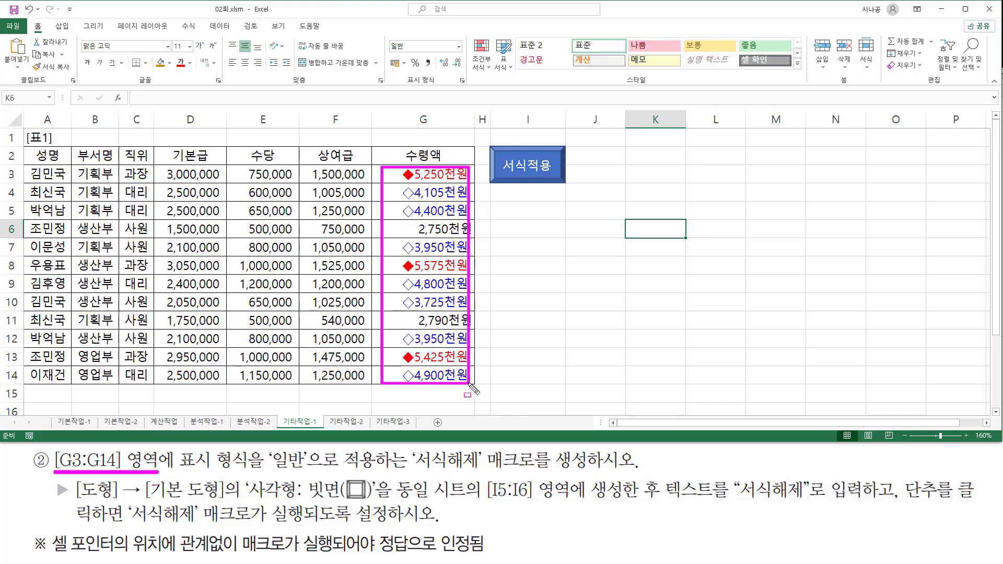
pyautogui.moveTo(176, 449)
pyautogui.mouseDown()
pyautogui.moveTo(268, 479)
pyautogui.moveTo(257, 473)
pyautogui.moveTo(313, 470)
pyautogui.mouseUp()
pyautogui.moveTo(412, 474); pyautogui.dragTo(591, 478)
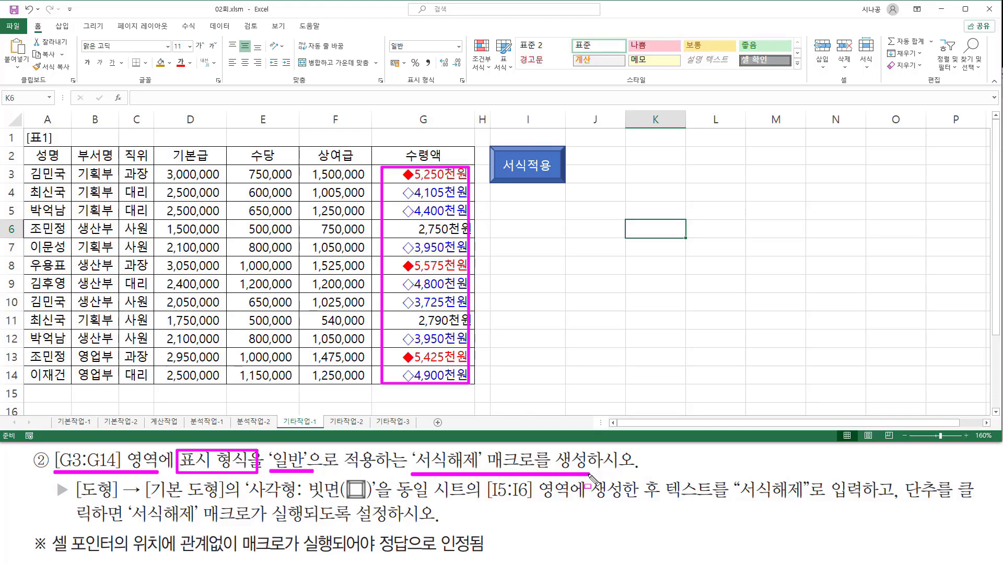
pyautogui.press('Escape')
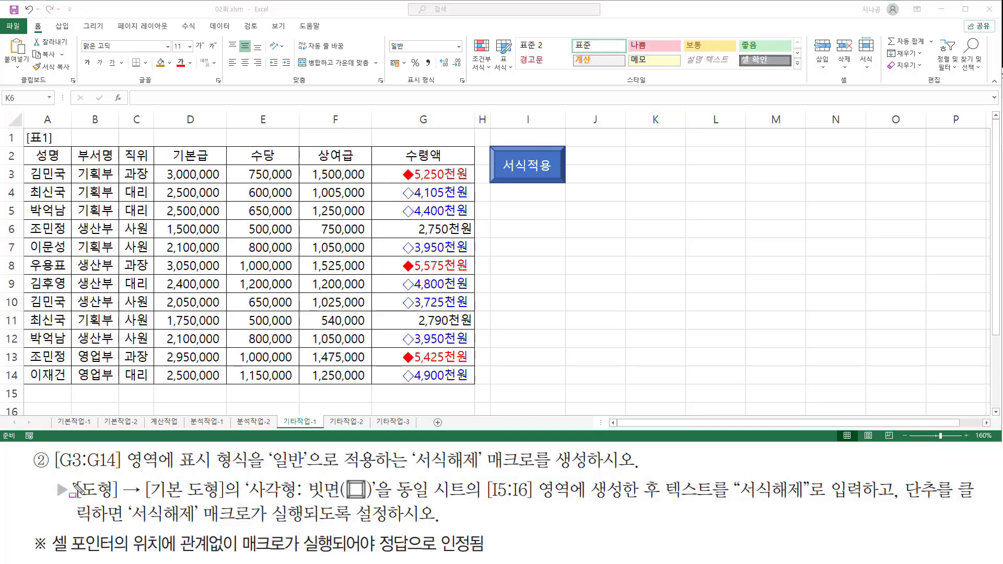
pyautogui.moveTo(72, 477)
pyautogui.mouseDown()
pyautogui.moveTo(84, 503)
pyautogui.moveTo(374, 502)
pyautogui.moveTo(376, 479)
pyautogui.moveTo(475, 500)
pyautogui.mouseUp()
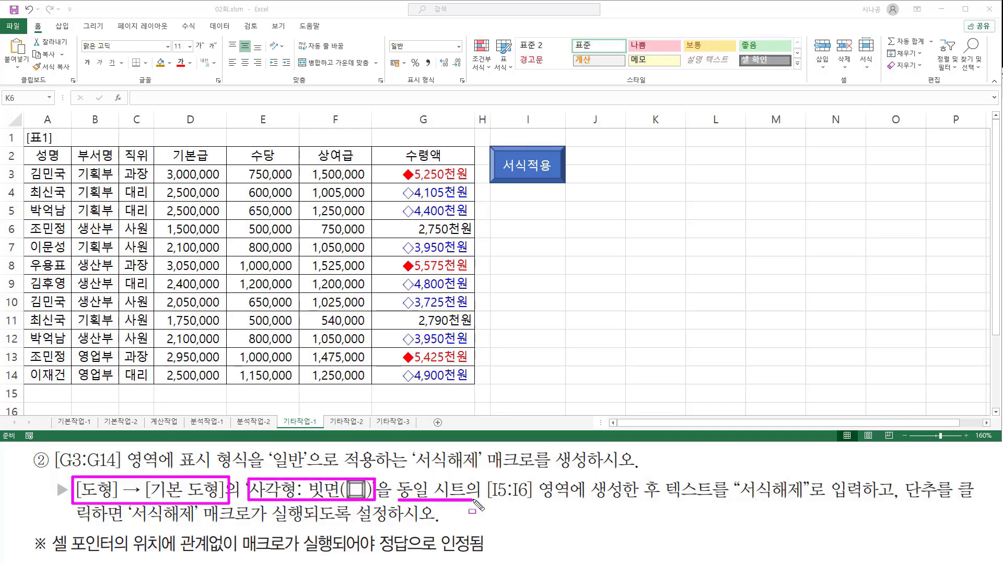
pyautogui.moveTo(535, 510); pyautogui.dragTo(577, 508)
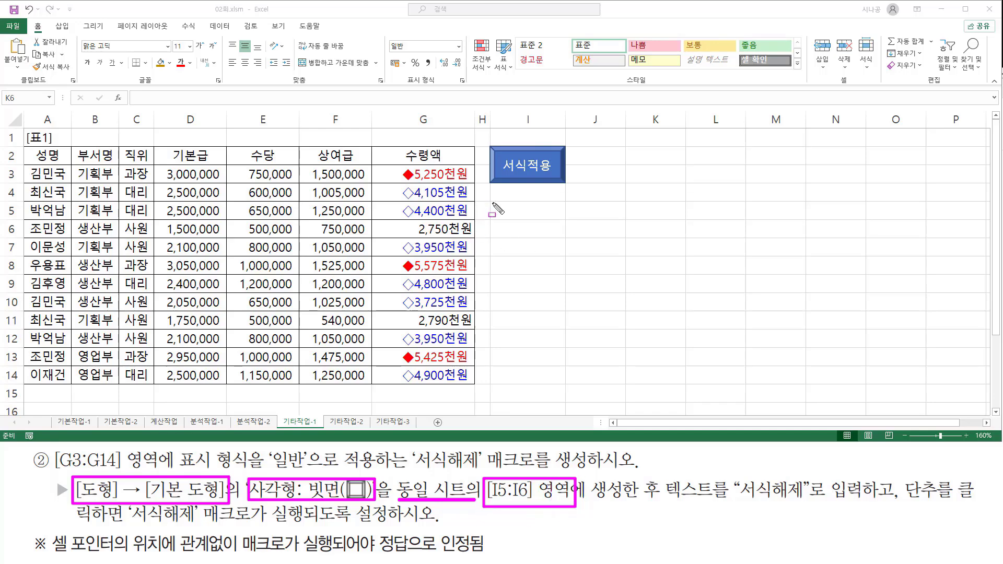
pyautogui.moveTo(490, 202)
pyautogui.mouseDown()
pyautogui.moveTo(520, 238)
pyautogui.moveTo(564, 239)
pyautogui.mouseUp()
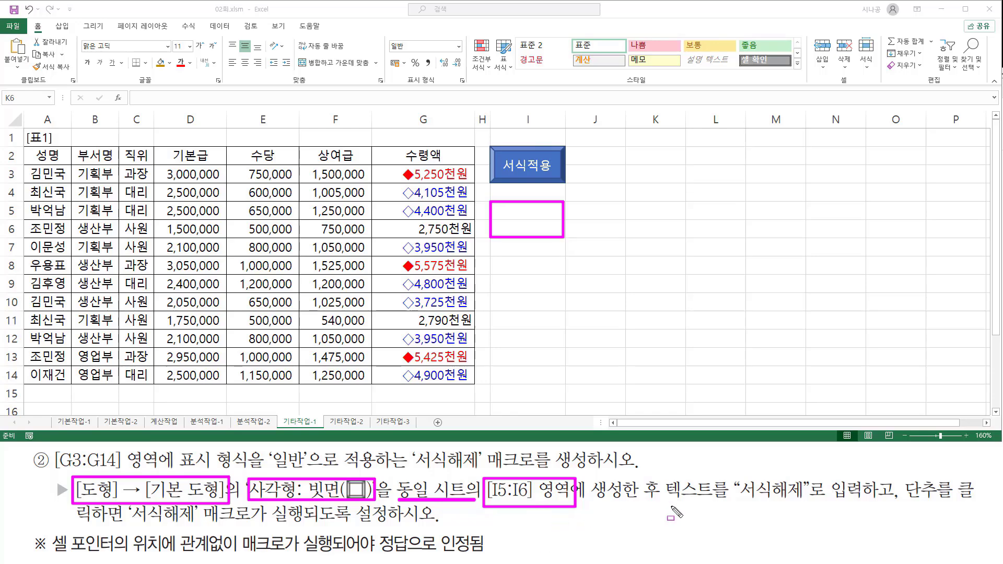
pyautogui.moveTo(662, 509); pyautogui.dragTo(817, 509)
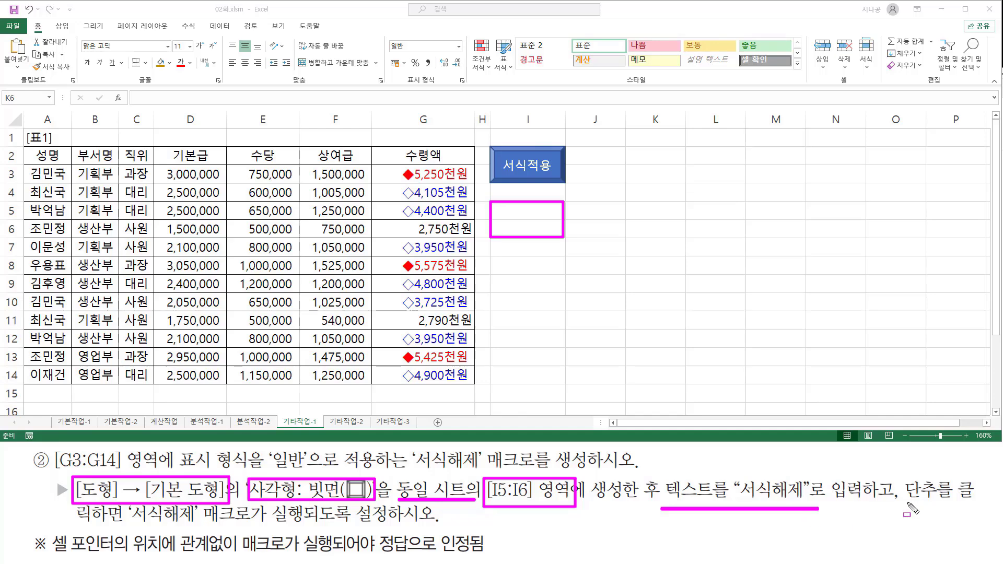
pyautogui.moveTo(906, 502); pyautogui.dragTo(984, 503)
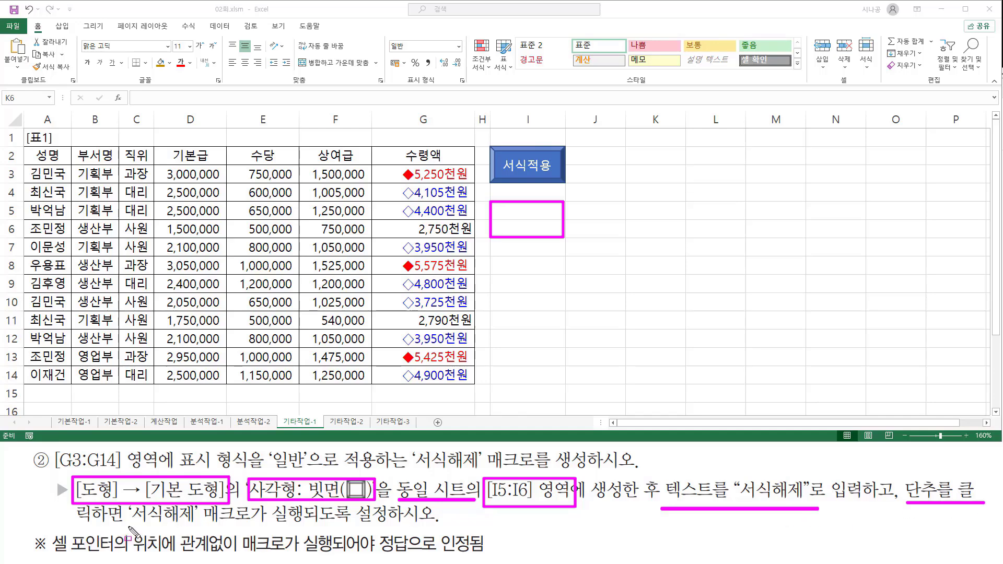
pyautogui.moveTo(128, 524); pyautogui.dragTo(308, 525)
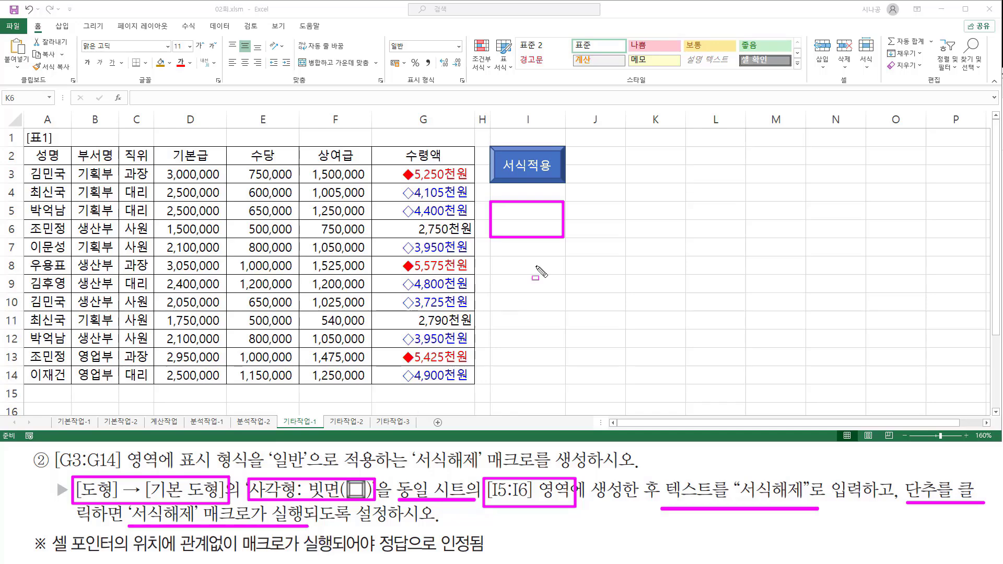
pyautogui.press('Escape')
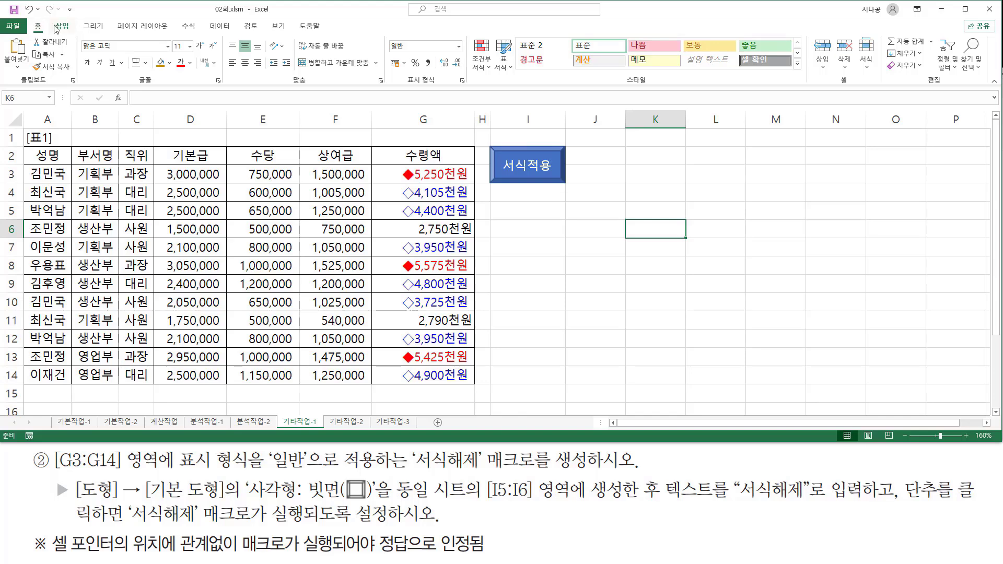
# - Insert a bevel rectangle from the basic shapes, fitted to cells I5:I6
pyautogui.click(63, 26)
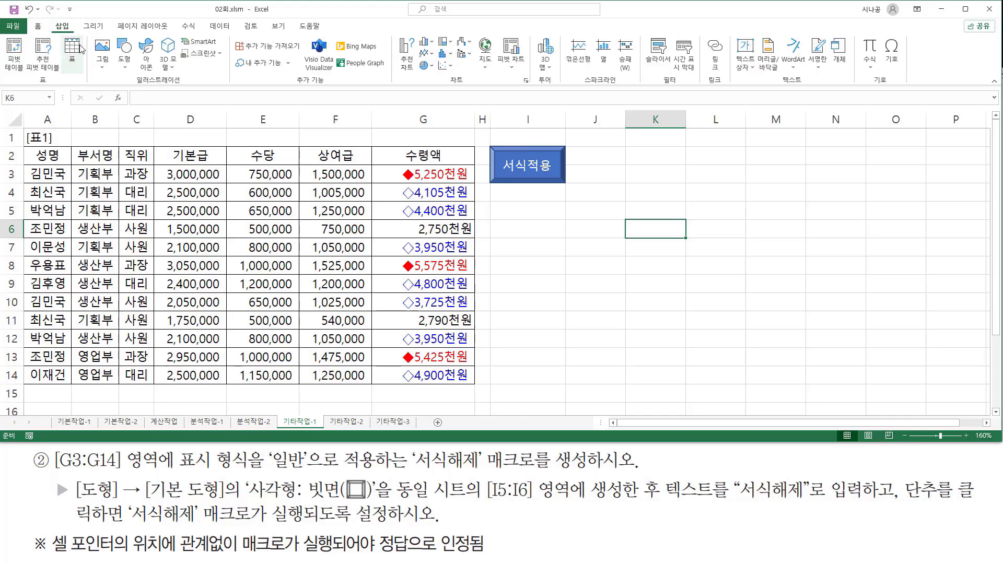
pyautogui.click(125, 60)
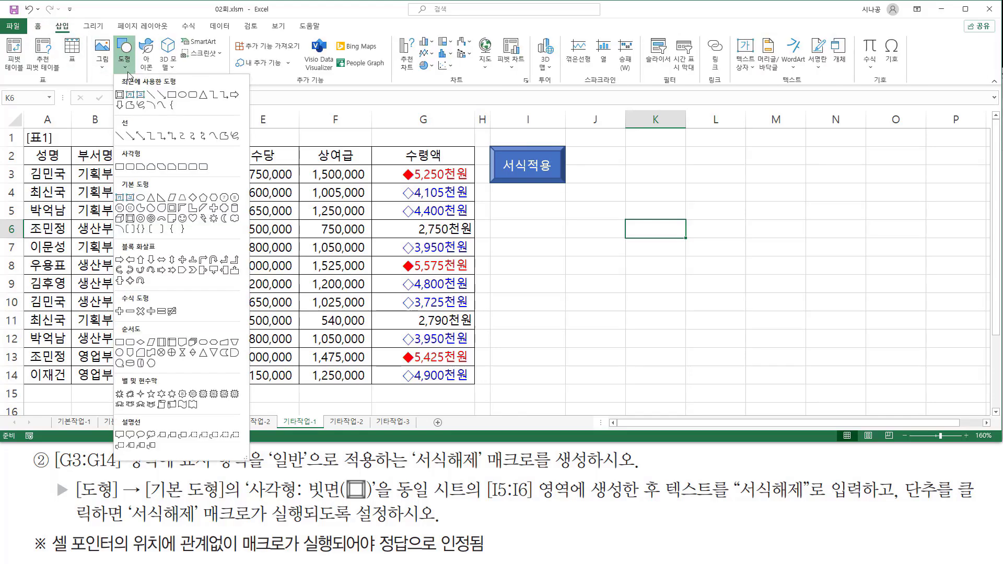
pyautogui.click(131, 220)
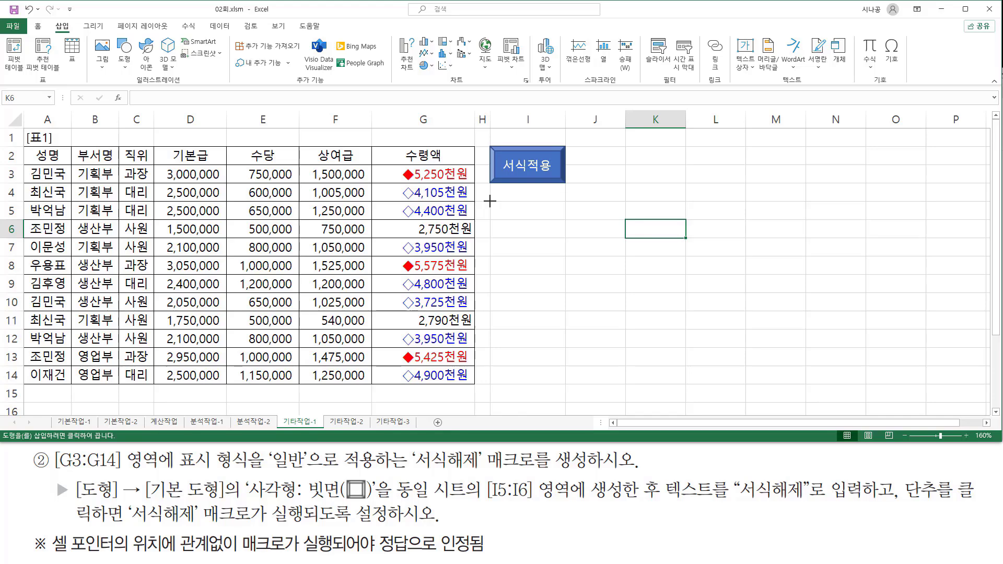
pyautogui.moveTo(490, 201); pyautogui.dragTo(566, 239)
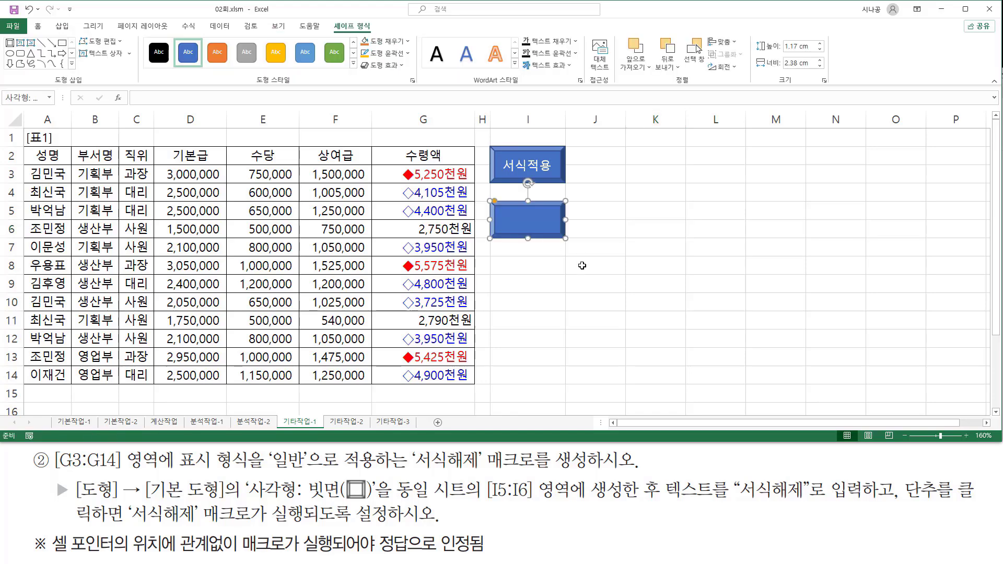
# - Start assigning a macro to the bevel shape in I5:I6, with the macro name 서식해제
pyautogui.rightClick(543, 212)
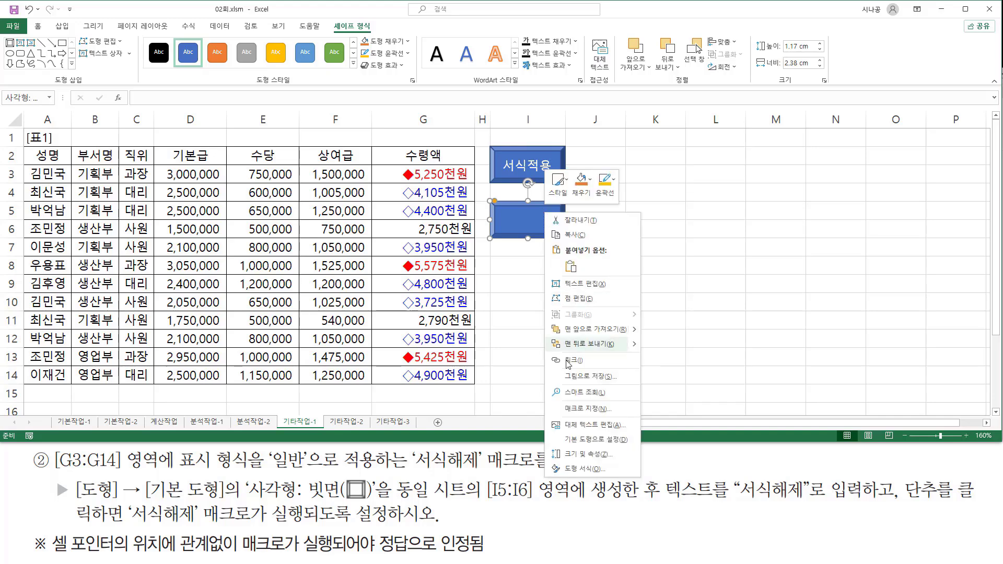
pyautogui.click(589, 409)
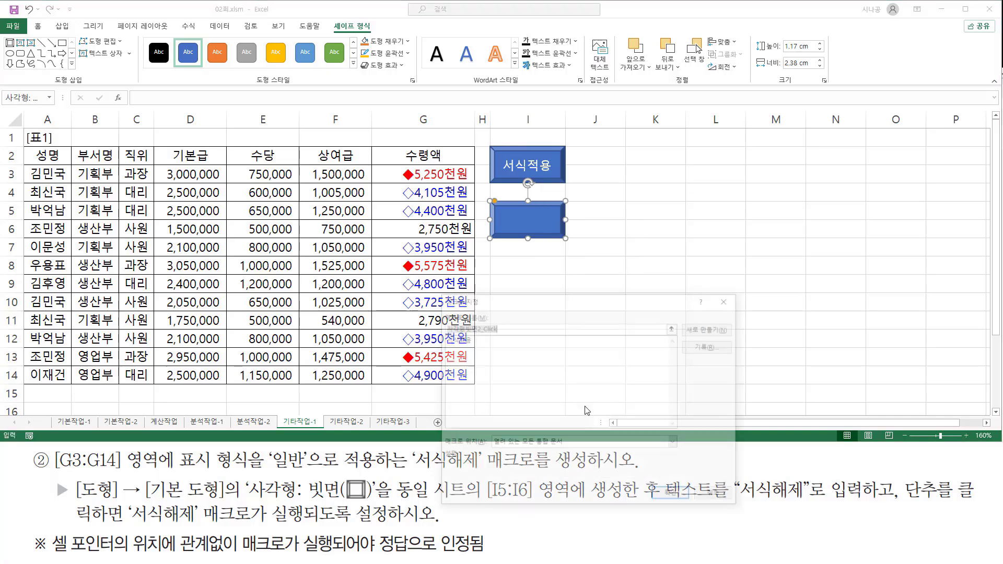
pyautogui.moveTo(608, 256); pyautogui.dragTo(578, 209)
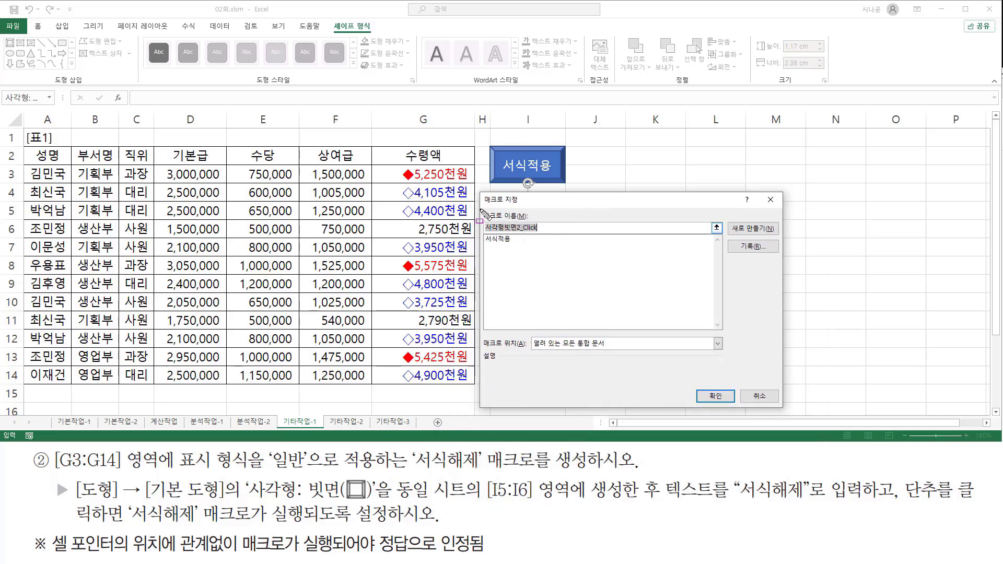
pyautogui.moveTo(480, 209); pyautogui.dragTo(549, 237)
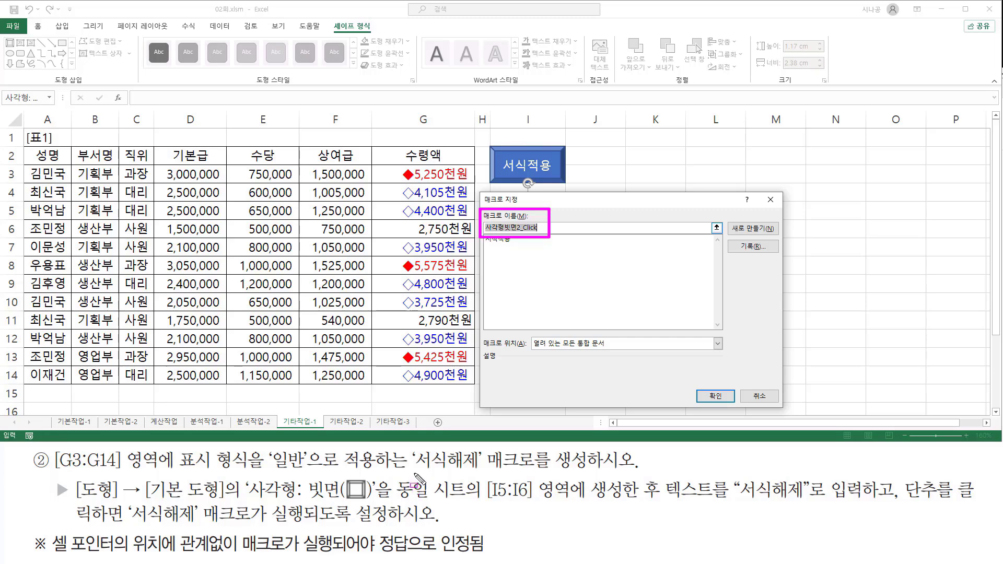
pyautogui.moveTo(412, 472); pyautogui.dragTo(479, 472)
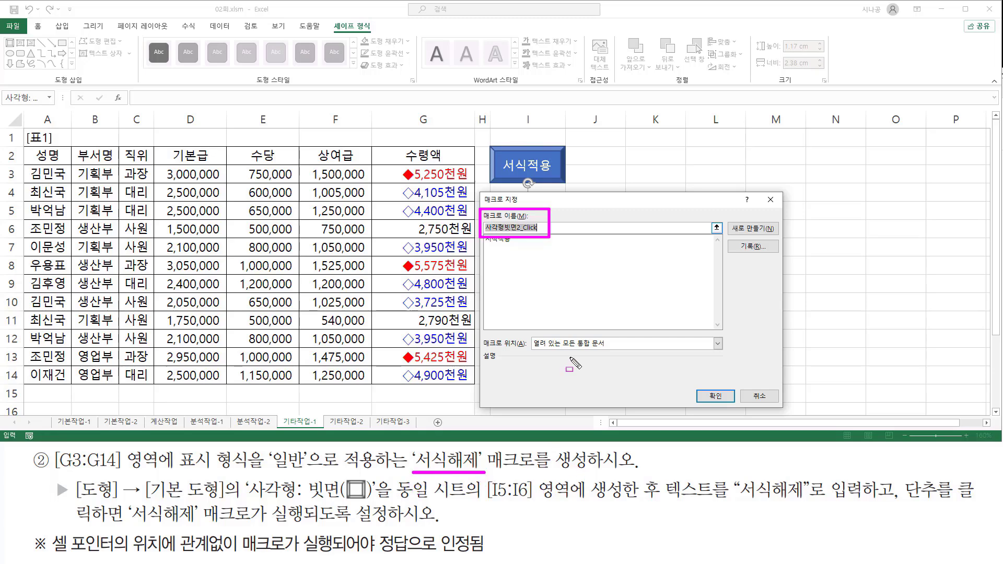
pyautogui.press('Escape')
pyautogui.write('서식해제')
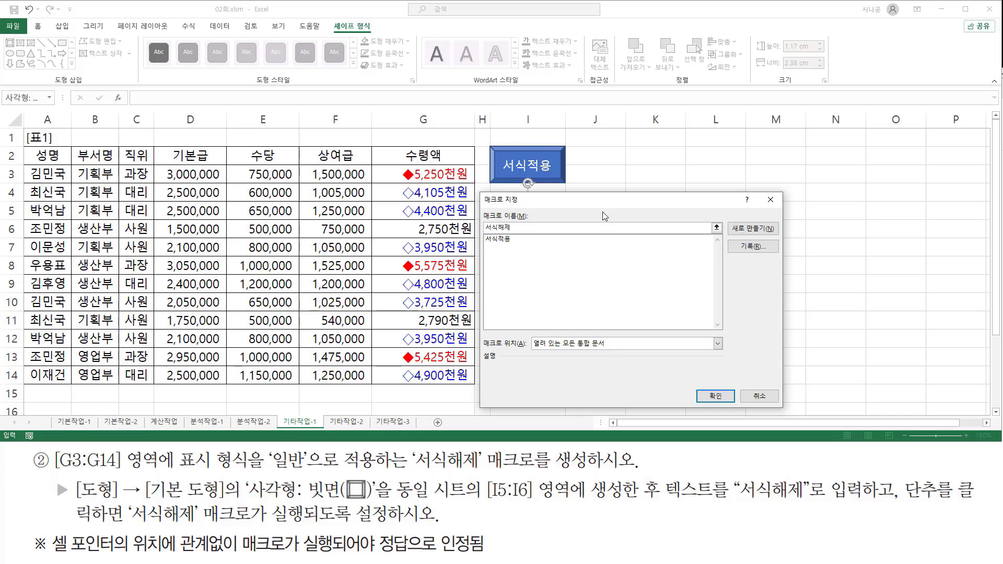
# - Start recording the 서식해제 macro, stored in the current workbook (현재 통합 문서)
pyautogui.hotkey('ctrl', '2')
pyautogui.moveTo(478, 235); pyautogui.dragTo(519, 235)
pyautogui.moveTo(742, 240); pyautogui.dragTo(755, 262)
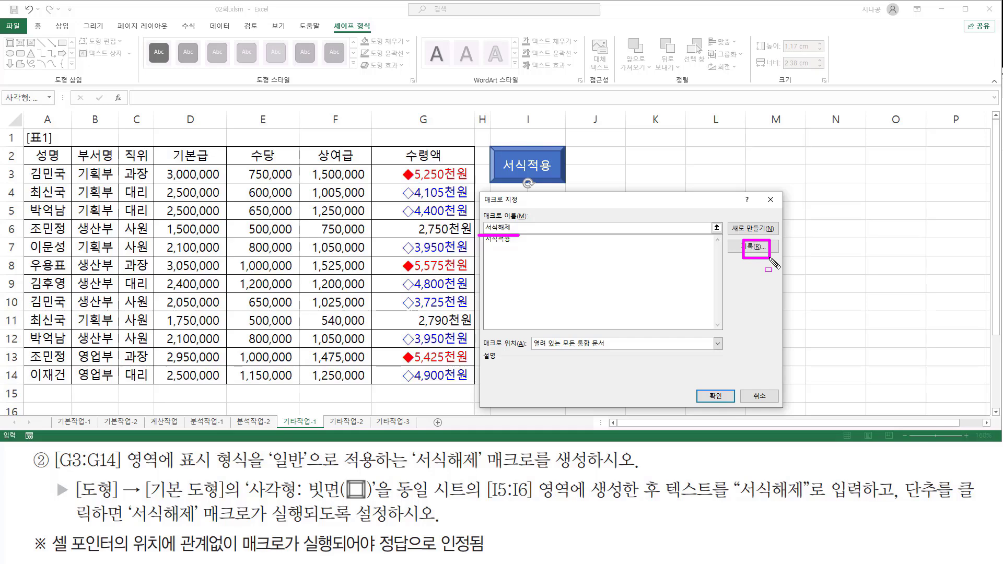
pyautogui.press('Escape')
pyautogui.click(754, 246)
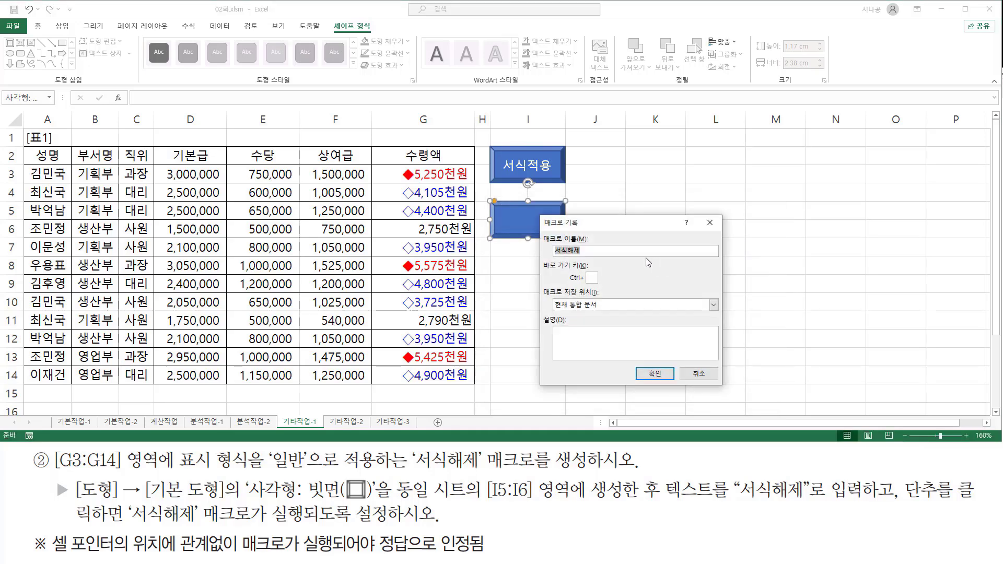
pyautogui.hotkey('ctrl', '2')
pyautogui.moveTo(540, 216)
pyautogui.mouseDown()
pyautogui.moveTo(682, 374)
pyautogui.moveTo(725, 387)
pyautogui.mouseUp()
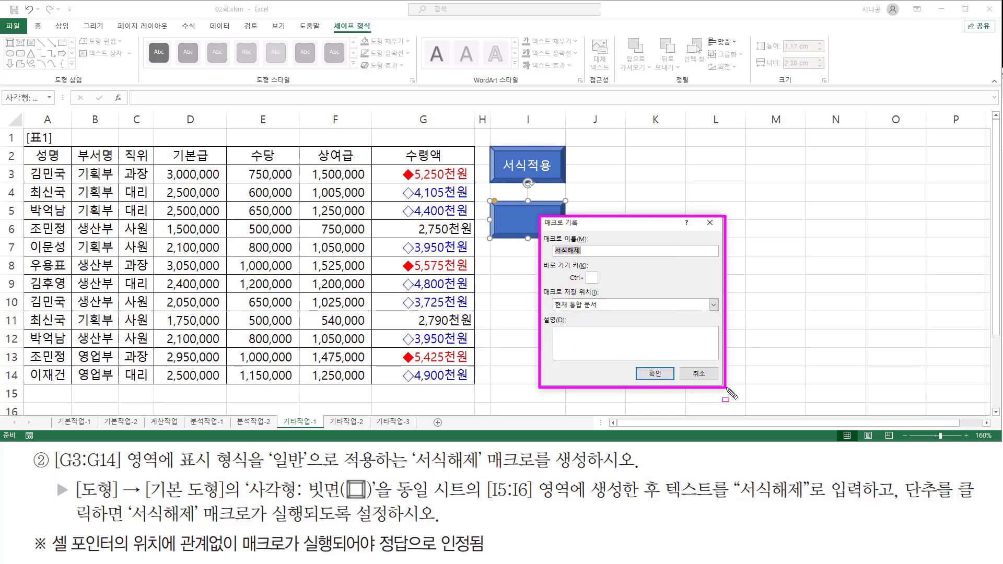
pyautogui.moveTo(542, 229); pyautogui.dragTo(583, 257)
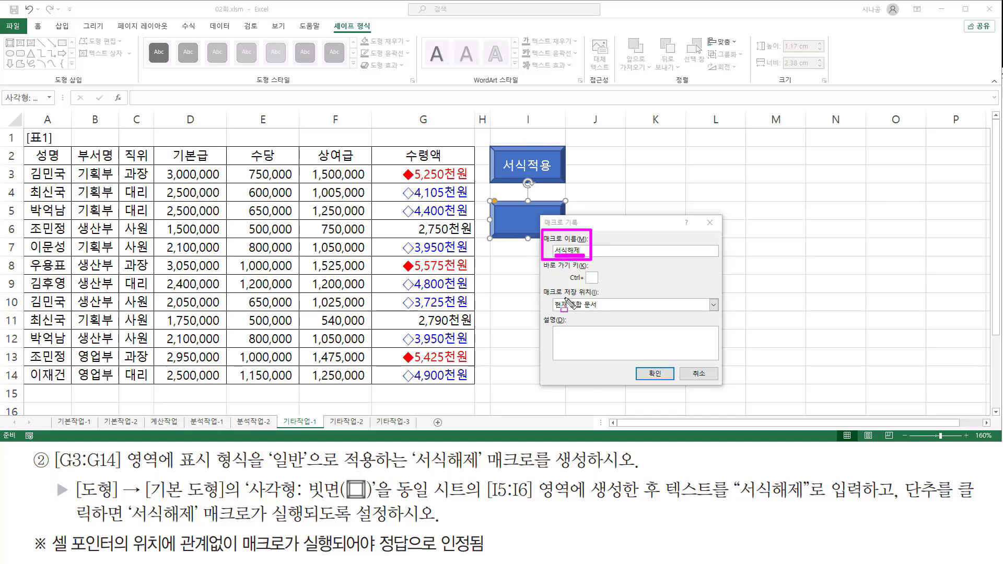
pyautogui.moveTo(563, 296)
pyautogui.mouseDown()
pyautogui.moveTo(596, 296)
pyautogui.moveTo(577, 313)
pyautogui.moveTo(603, 313)
pyautogui.mouseUp()
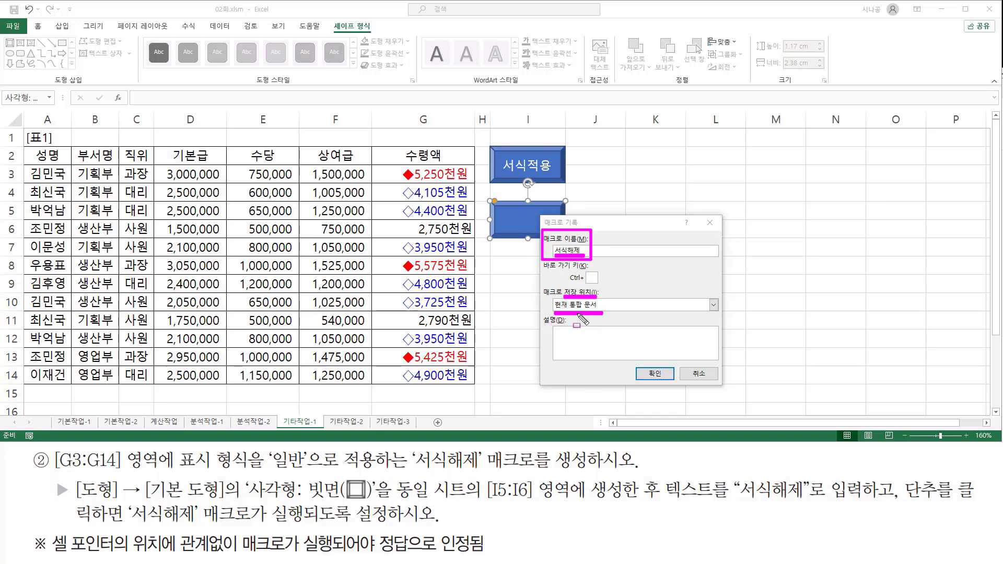
pyautogui.moveTo(642, 365); pyautogui.dragTo(670, 384)
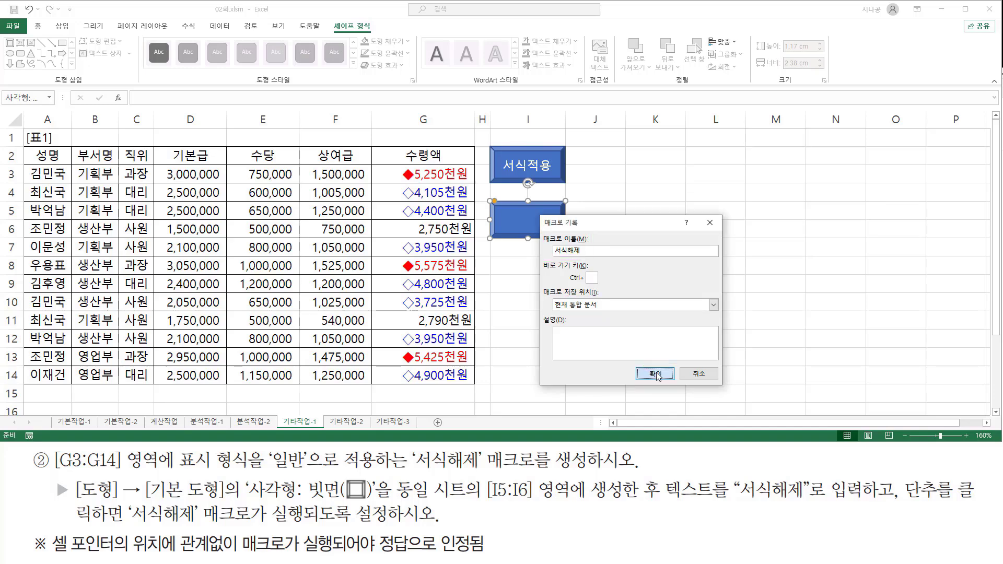
pyautogui.click(656, 373)
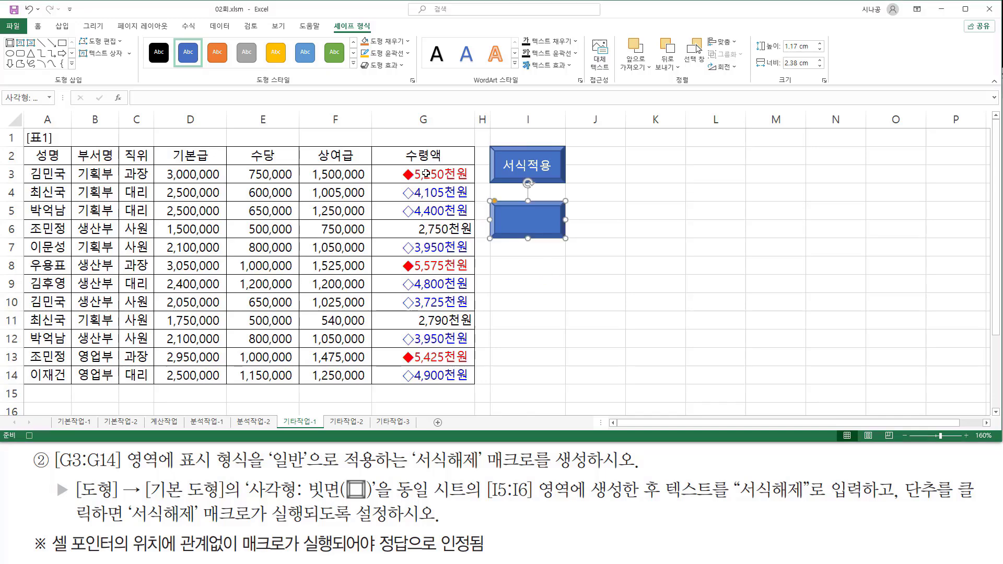
# - Apply the 일반 number format to G3:G14 and stop the macro recording with the range deselected
pyautogui.click(411, 173)
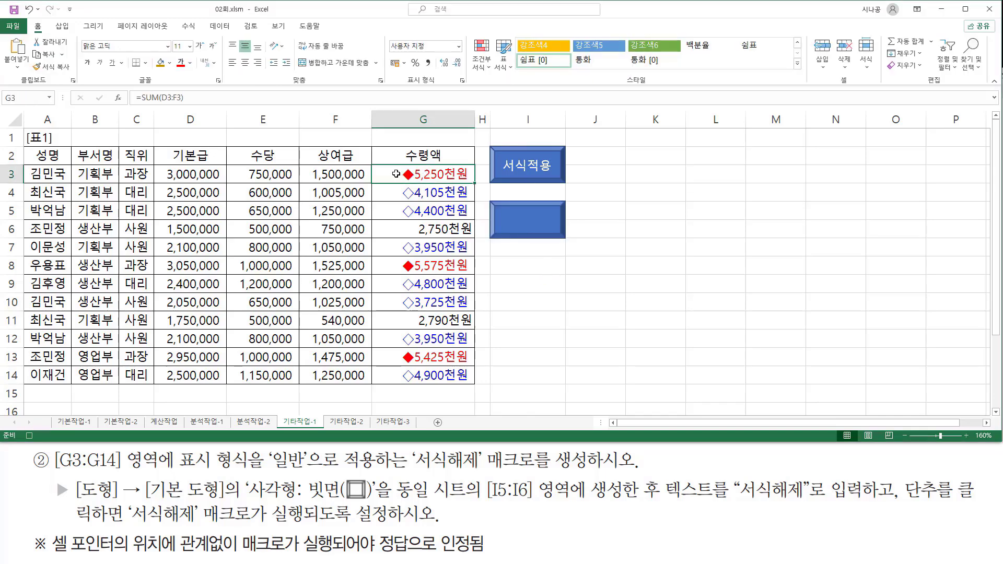
pyautogui.moveTo(392, 182); pyautogui.dragTo(412, 371)
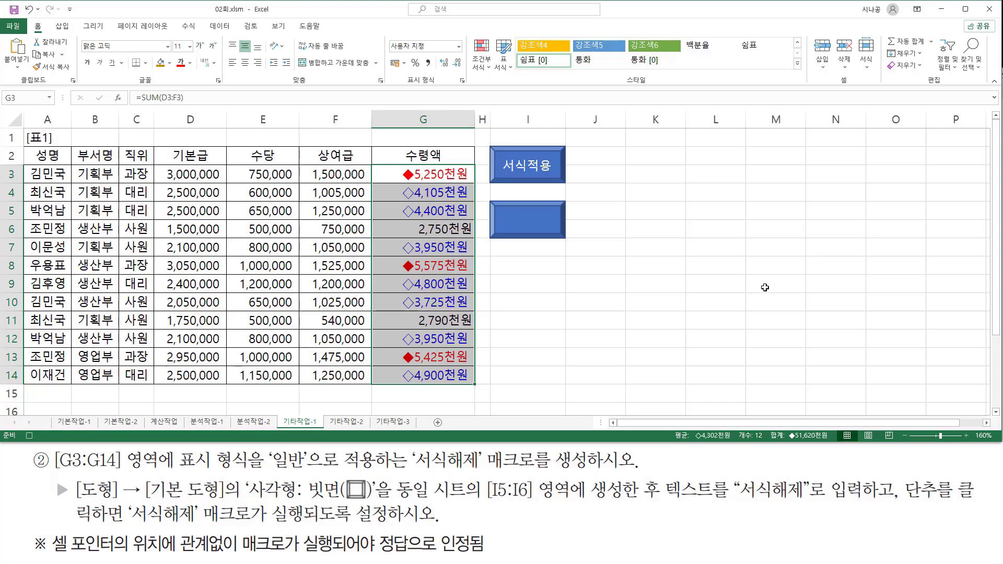
pyautogui.hotkey('ctrl', '1')
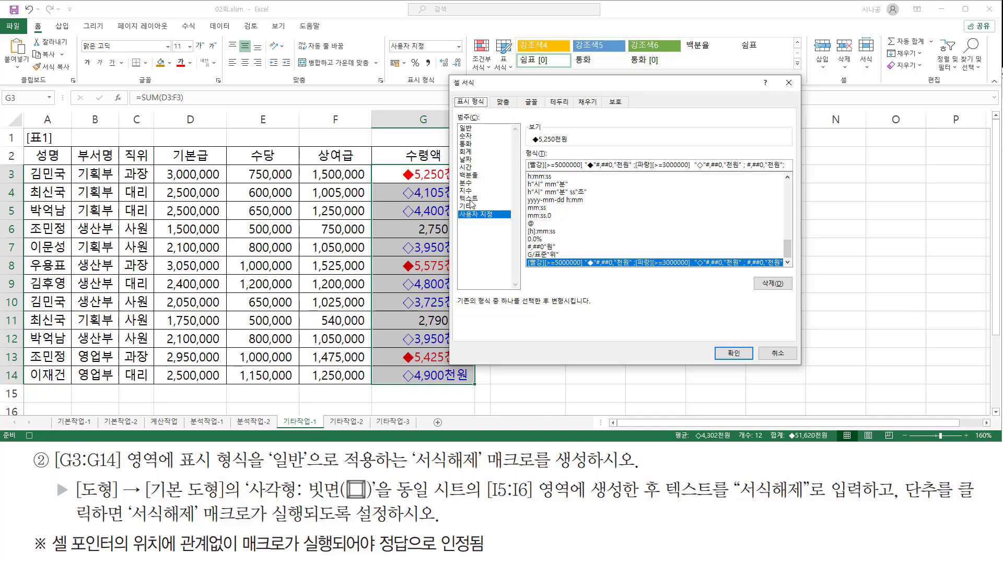
pyautogui.moveTo(175, 470); pyautogui.dragTo(312, 473)
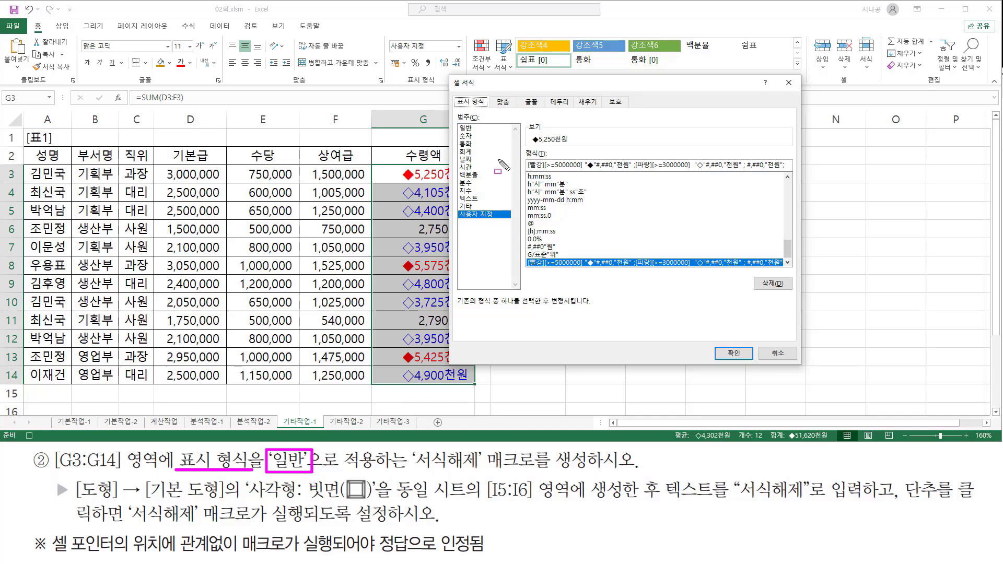
pyautogui.press('Escape')
pyautogui.click(470, 129)
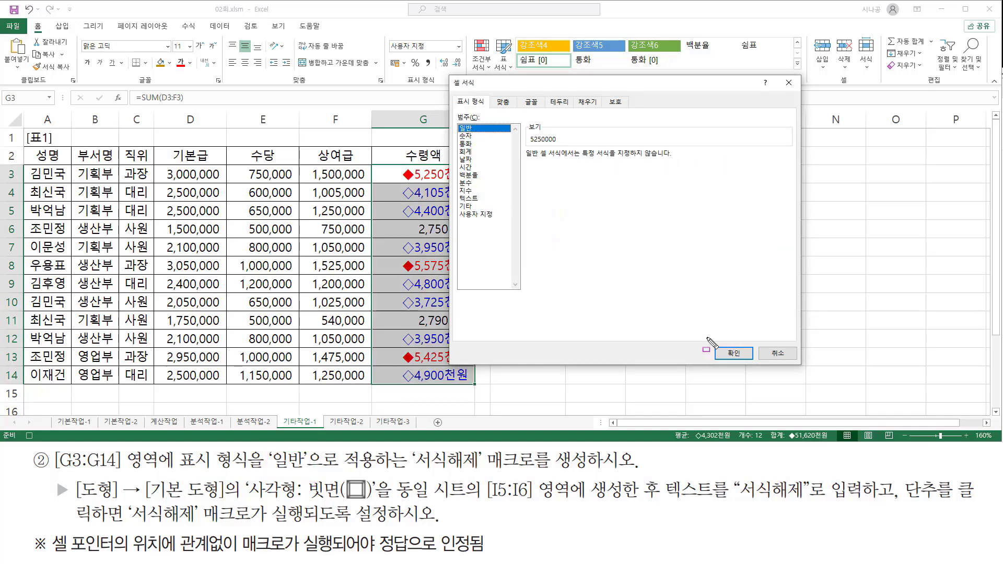
pyautogui.moveTo(720, 340); pyautogui.dragTo(745, 364)
pyautogui.click(733, 353)
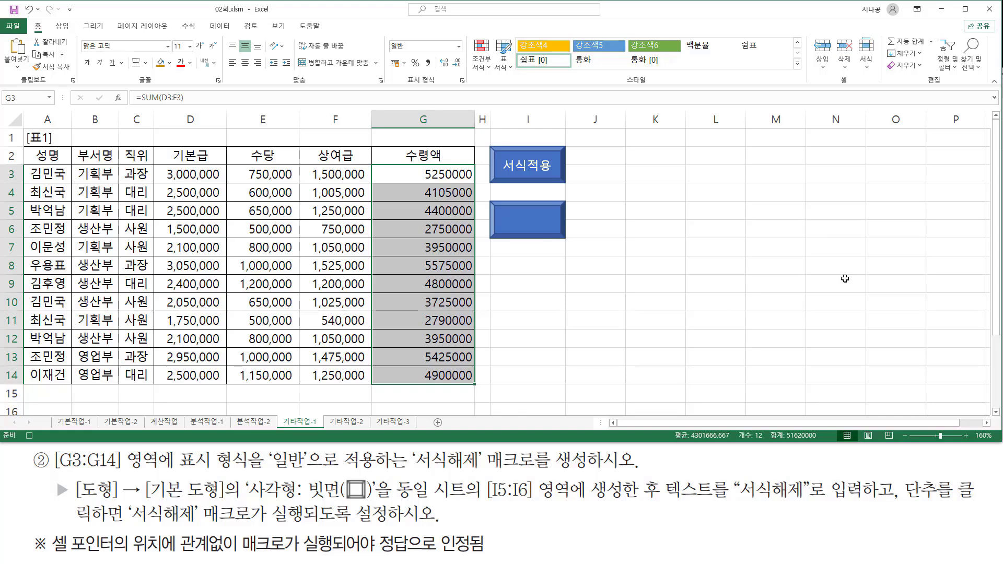
pyautogui.click(845, 194)
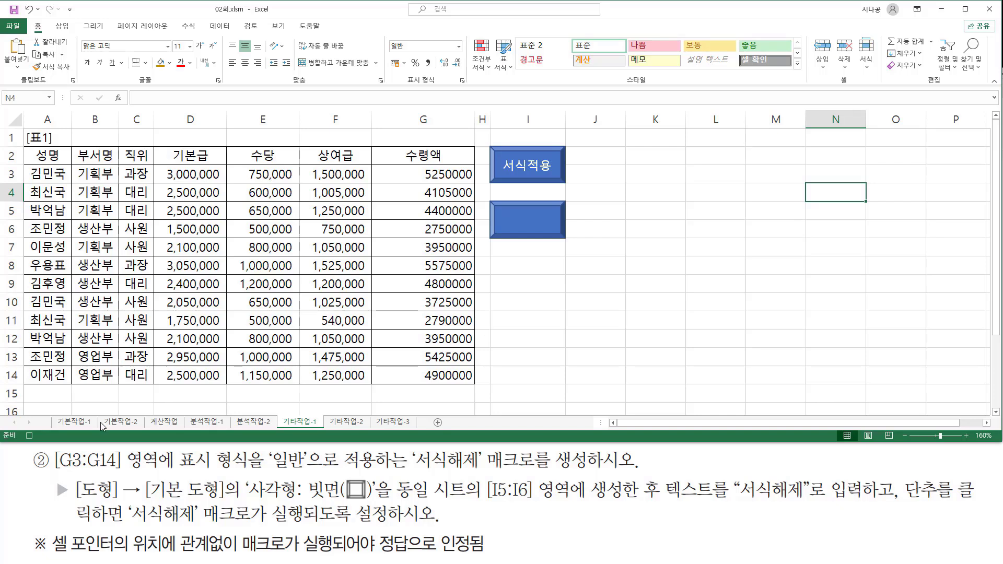
pyautogui.click(30, 436)
# - Label the bevel shape in I5:I6 with the text 서식해제 and deselect it
pyautogui.moveTo(480, 196)
pyautogui.mouseDown()
pyautogui.moveTo(516, 238)
pyautogui.moveTo(571, 247)
pyautogui.mouseUp()
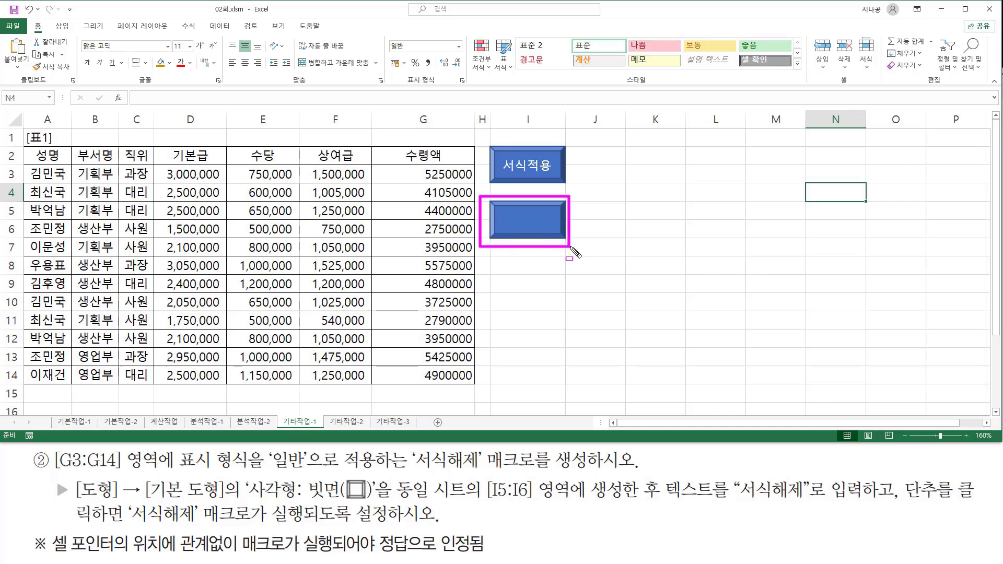
pyautogui.moveTo(667, 503); pyautogui.dragTo(836, 503)
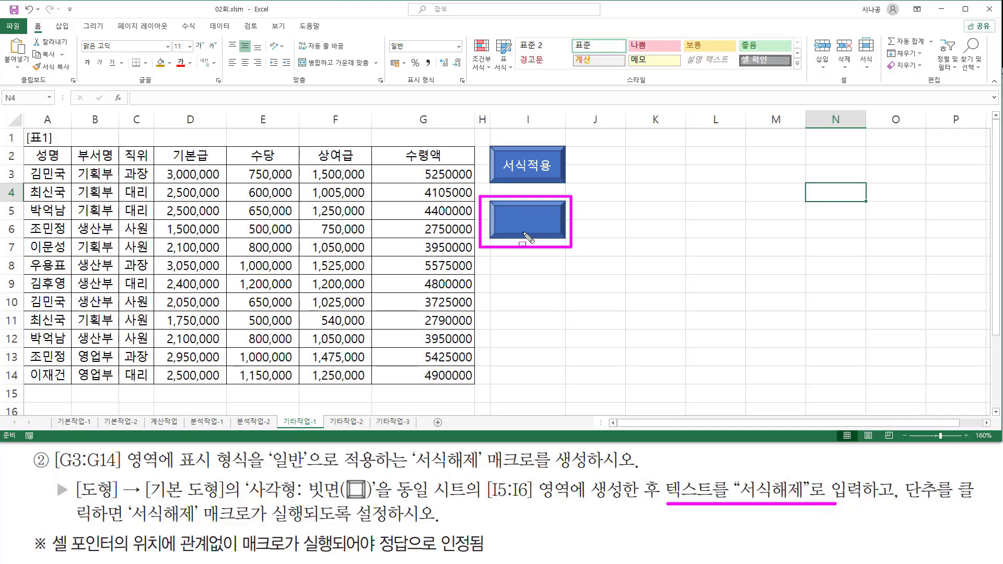
pyautogui.press('Escape')
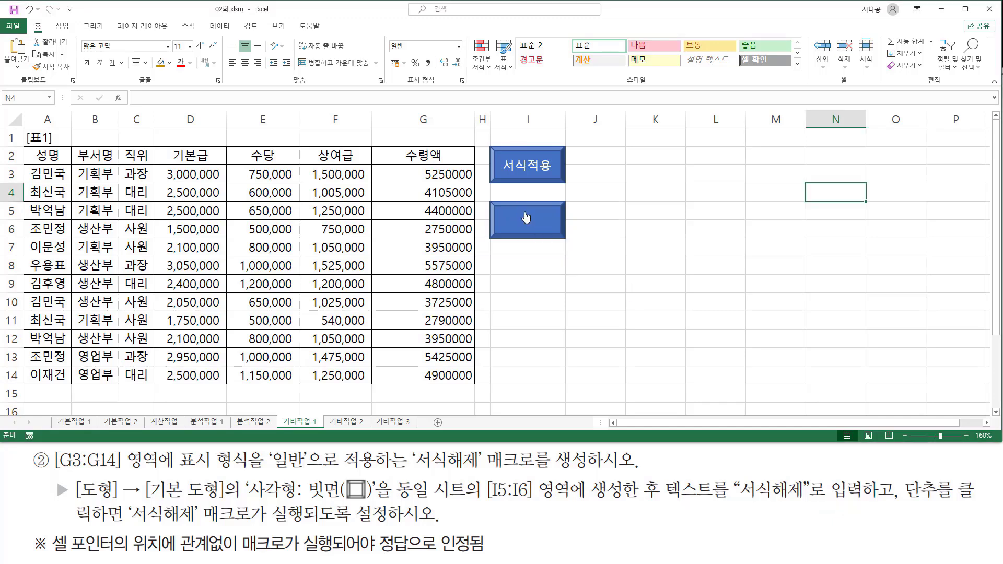
pyautogui.rightClick(525, 212)
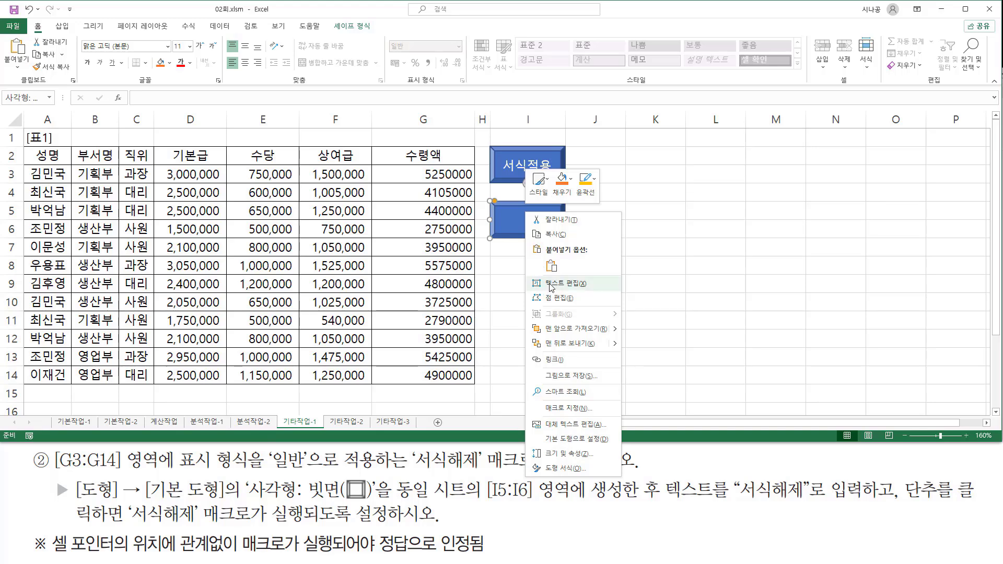
pyautogui.click(551, 285)
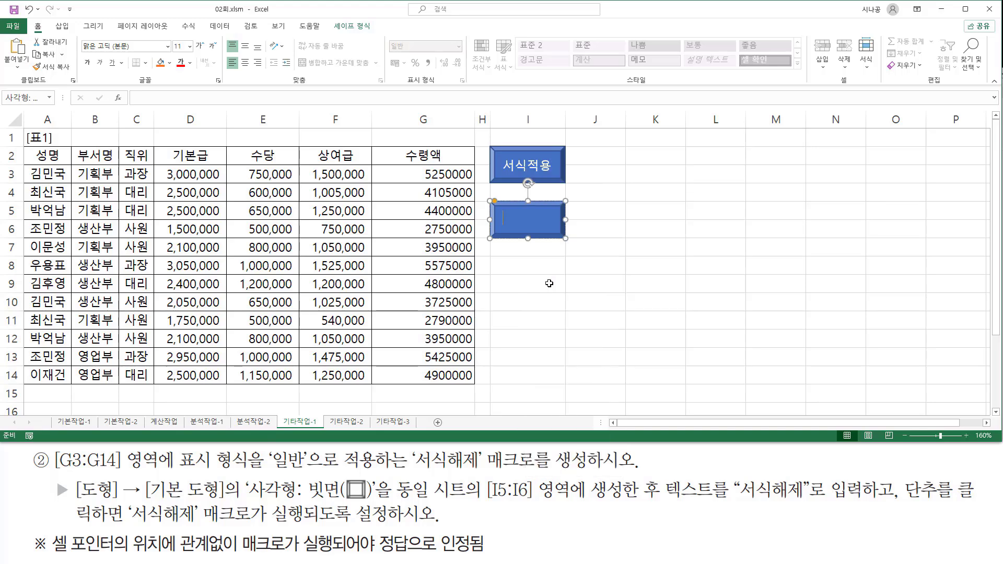
pyautogui.write('서식해제')
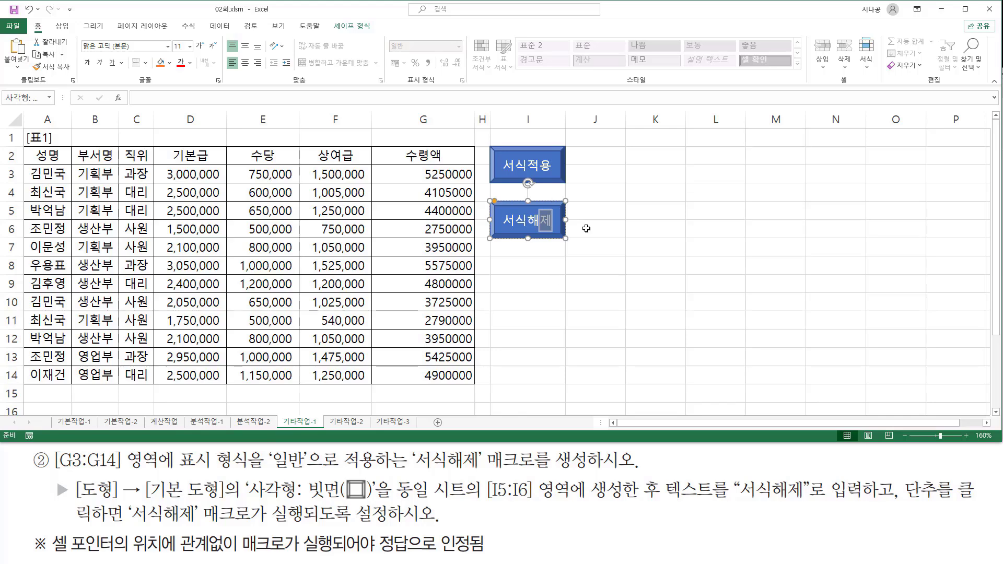
pyautogui.click(822, 191)
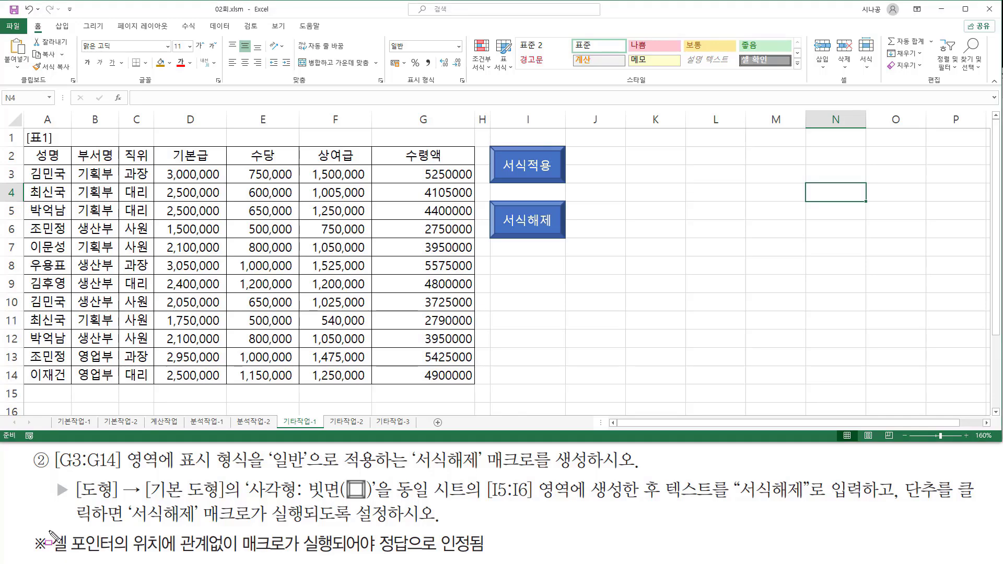
# - Run the 서식적용 macro from its bevel button with cell E4 selected, and check the formats in G3:G14
pyautogui.moveTo(50, 532)
pyautogui.mouseDown()
pyautogui.moveTo(125, 553)
pyautogui.moveTo(486, 556)
pyautogui.mouseUp()
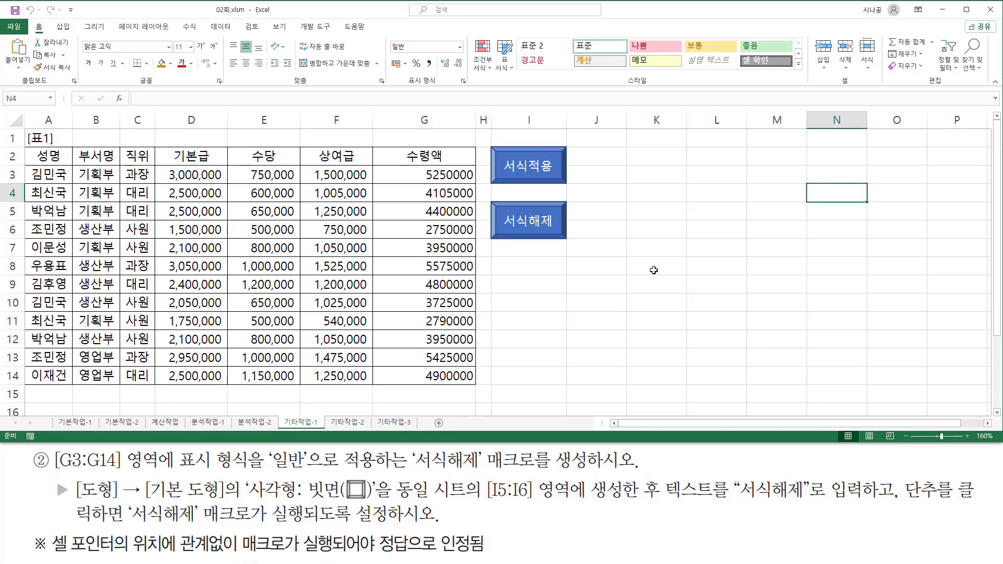
pyautogui.click(263, 247)
pyautogui.click(162, 261)
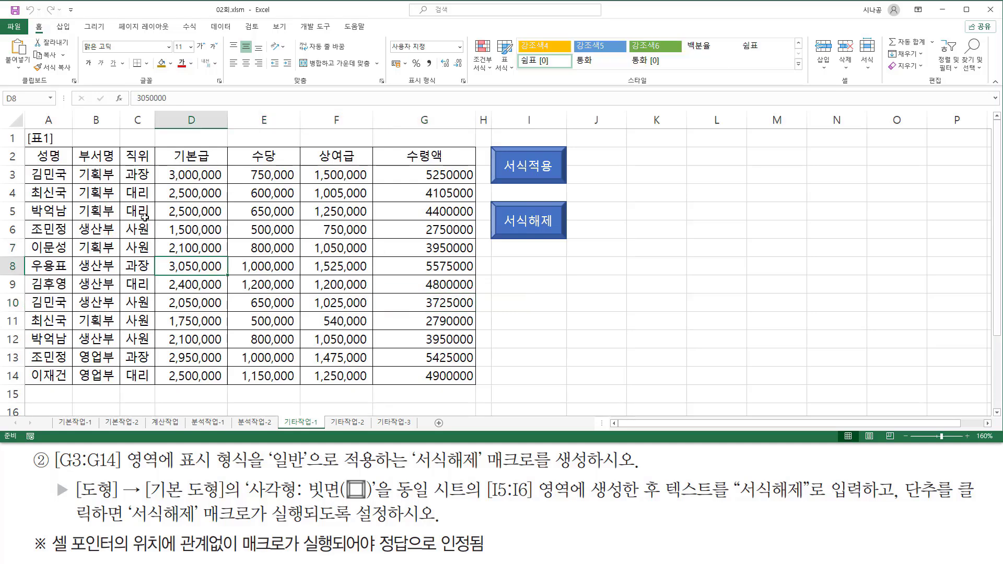
pyautogui.click(145, 216)
pyautogui.click(264, 193)
pyautogui.hotkey('ctrl', '2')
pyautogui.moveTo(486, 151); pyautogui.dragTo(585, 179)
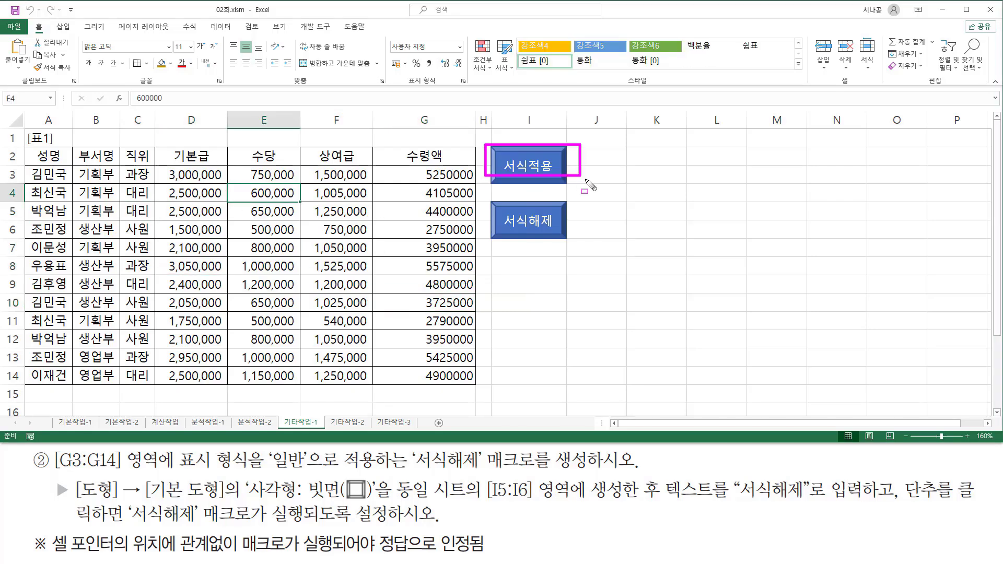
pyautogui.press('Escape')
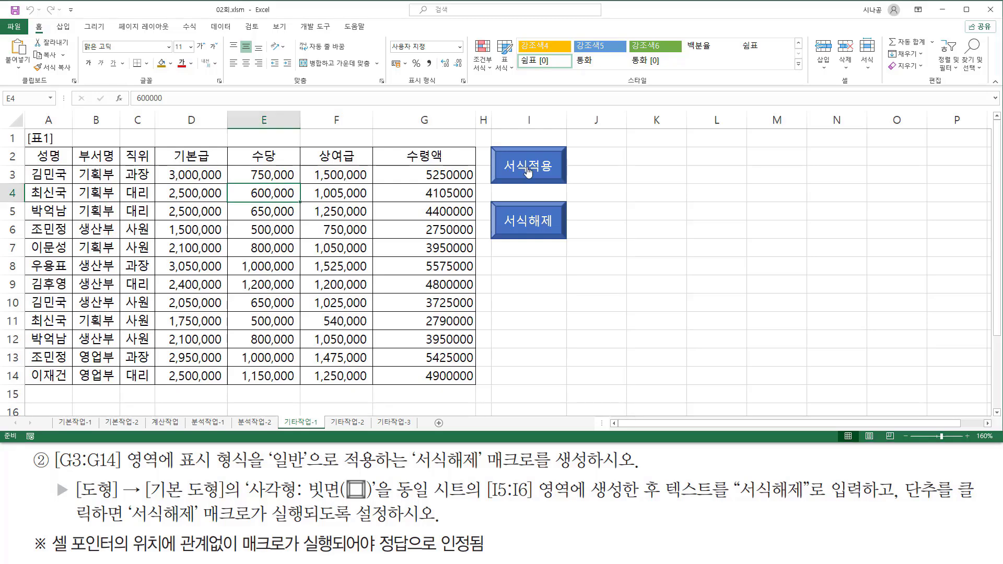
pyautogui.click(537, 168)
pyautogui.hotkey('ctrl', '2')
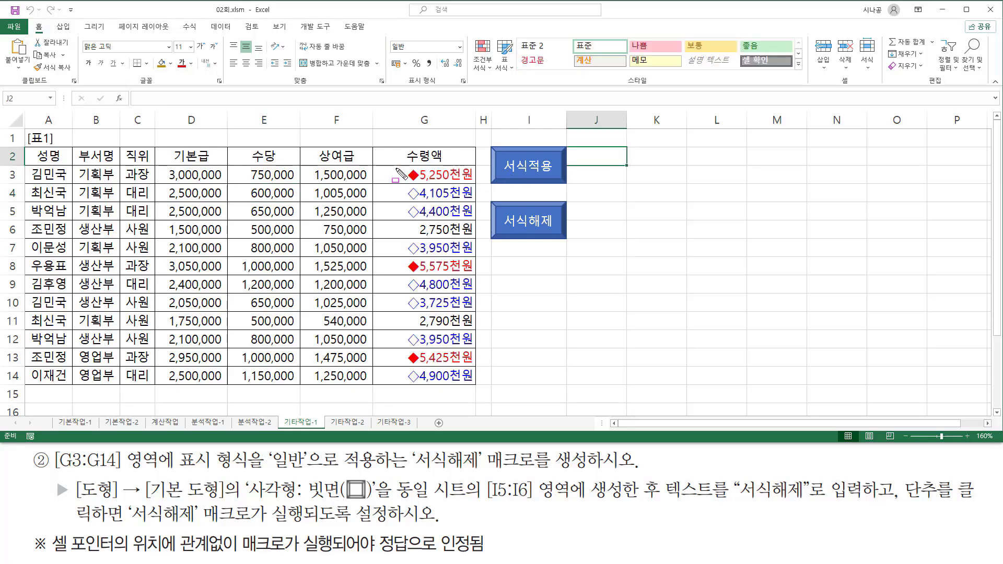
pyautogui.moveTo(395, 167)
pyautogui.mouseDown()
pyautogui.moveTo(449, 383)
pyautogui.moveTo(476, 389)
pyautogui.mouseUp()
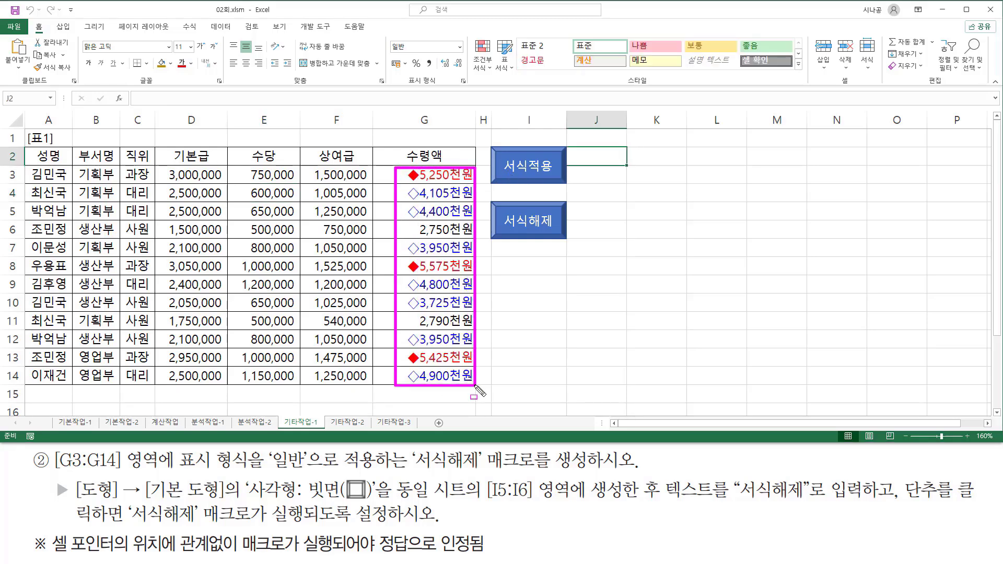
pyautogui.press('Escape')
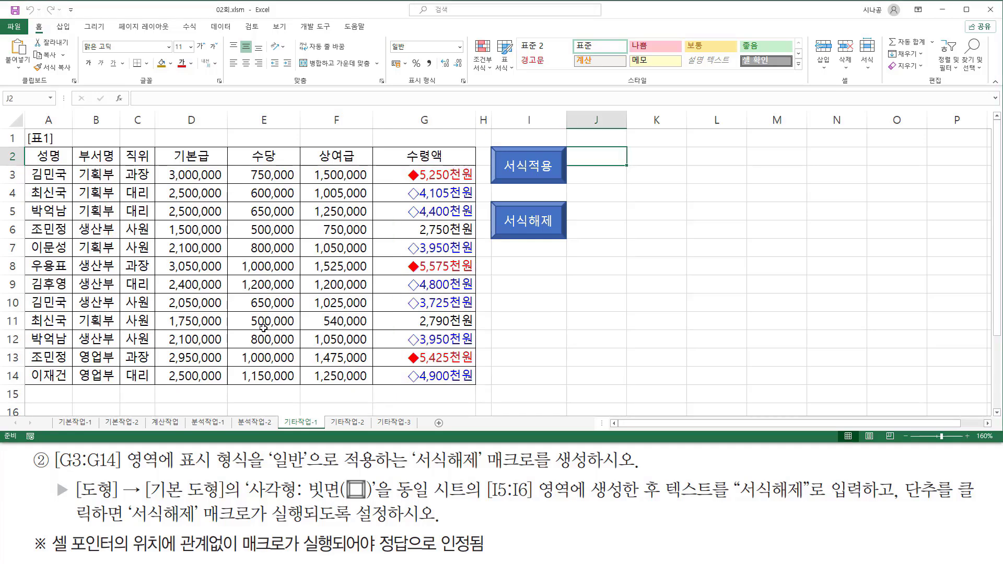
# - Run the 서식해제 macro from its bevel button with cell A8 selected
pyautogui.click(184, 373)
pyautogui.click(176, 363)
pyautogui.click(146, 291)
pyautogui.click(67, 266)
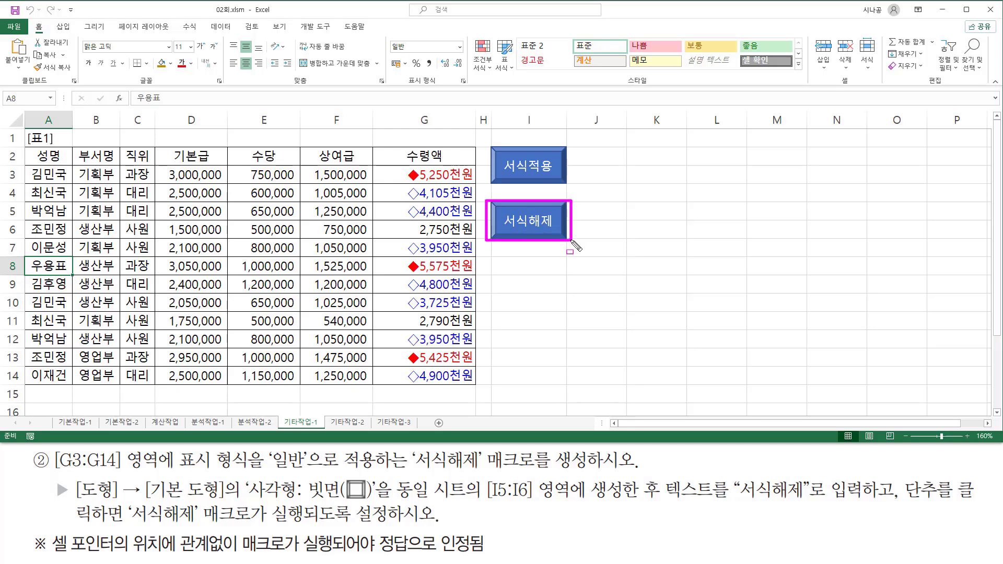
pyautogui.click(540, 232)
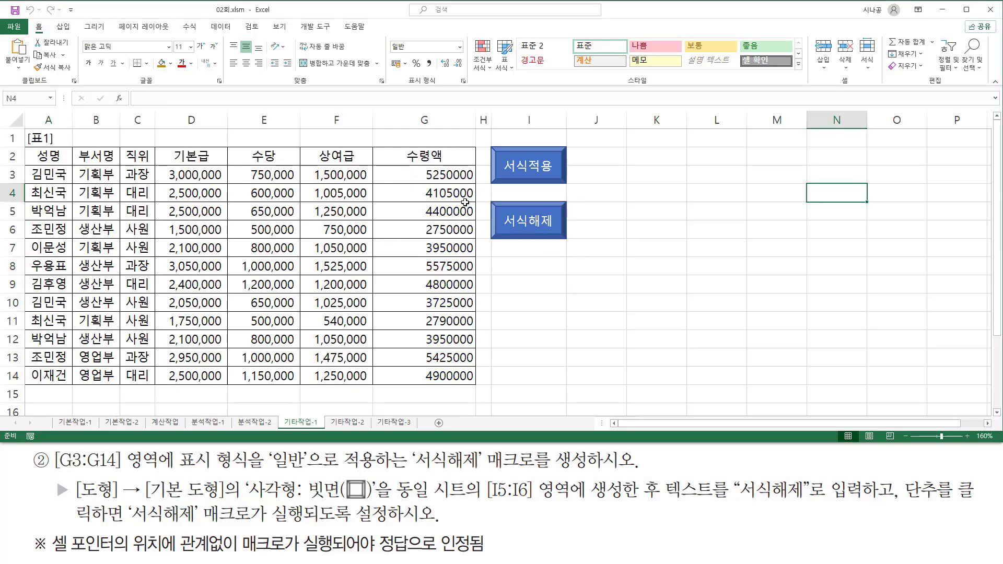
# - Test the 서식적용 and 서식해제 buttons alternately from different cells such as F6 and F2, ending with the 서식적용 format on G3:G14
pyautogui.click(340, 227)
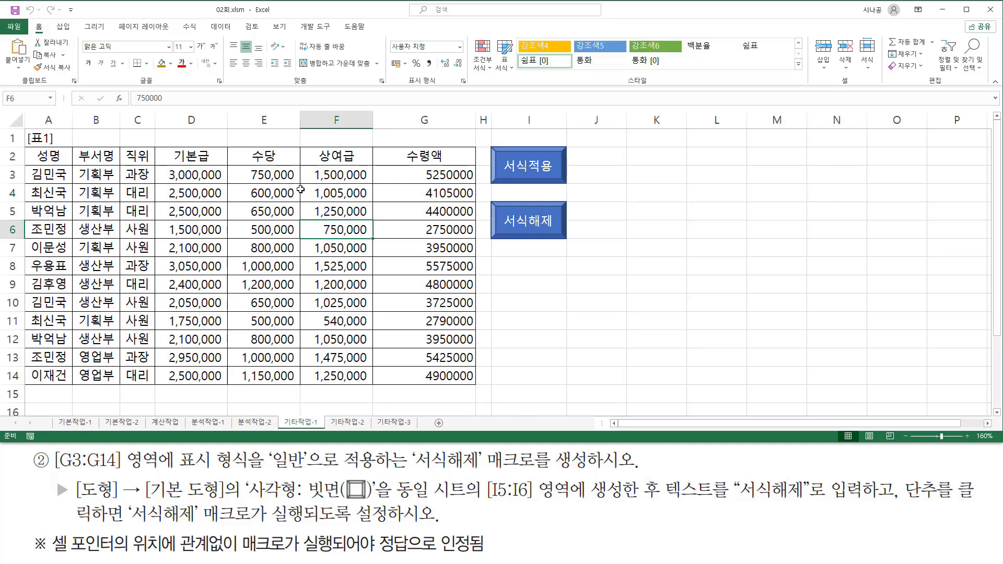
pyautogui.click(523, 159)
pyautogui.click(527, 215)
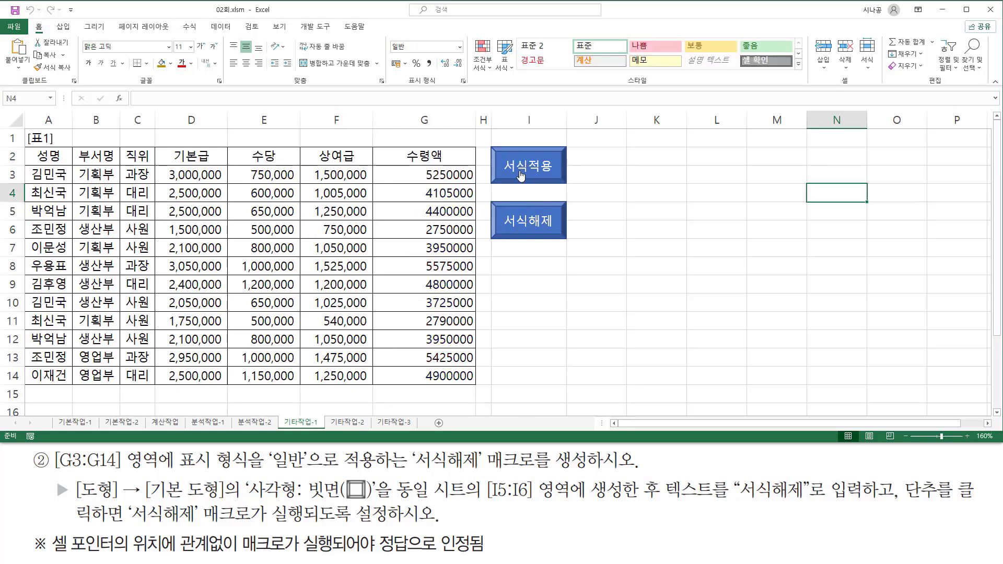
pyautogui.click(521, 175)
pyautogui.click(529, 220)
pyautogui.click(266, 174)
pyautogui.click(323, 156)
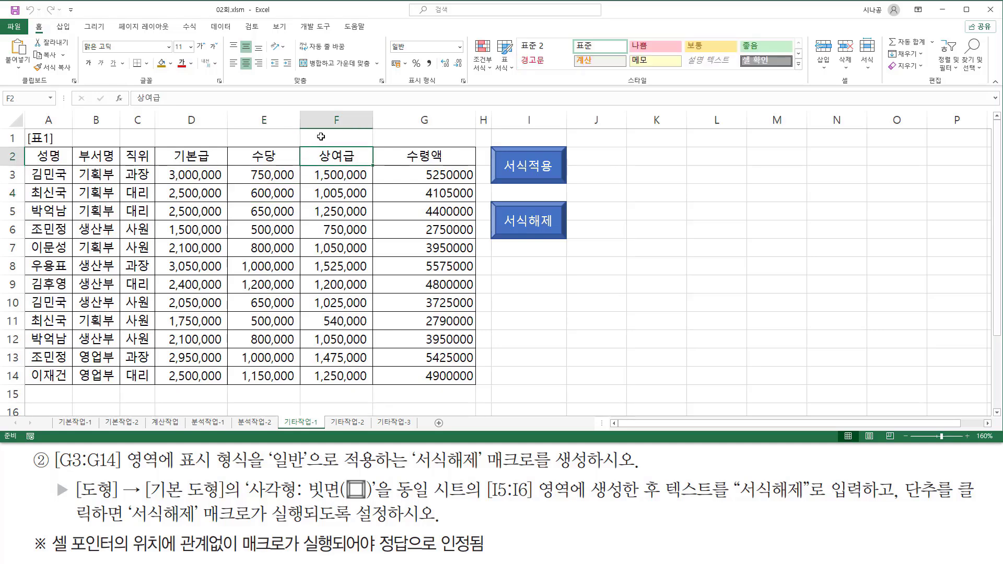
pyautogui.click(510, 171)
pyautogui.click(529, 215)
pyautogui.click(522, 174)
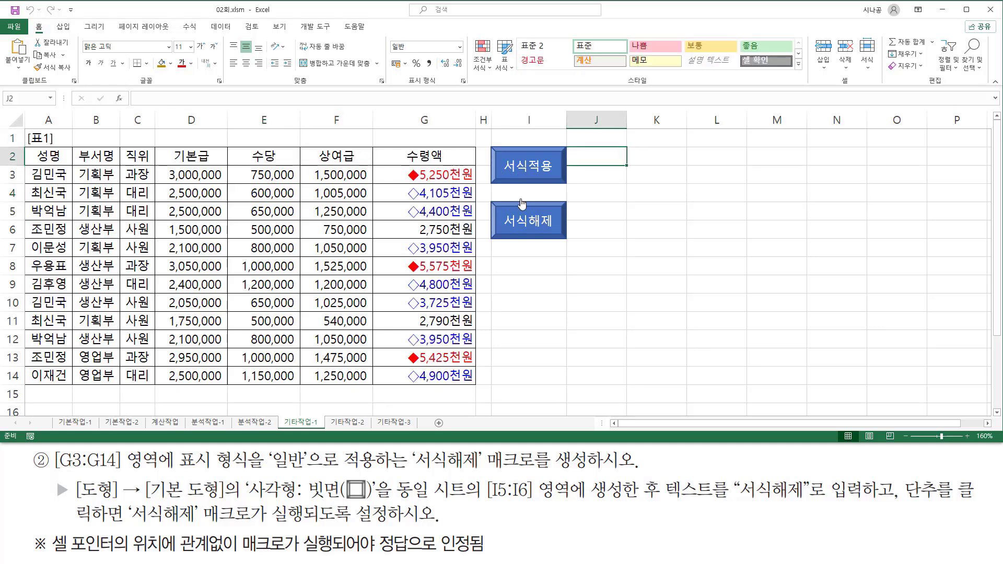
pyautogui.click(525, 221)
pyautogui.click(524, 176)
pyautogui.click(292, 265)
# - Enter [빨강][>=5000000]"◆"#,##0,"천원" ; [파랑][>=3000000]"◇"#,##0,"천원" ; #,##0,"천원"; as text in I10, spacing out the section-separating semicolons
pyautogui.click(568, 333)
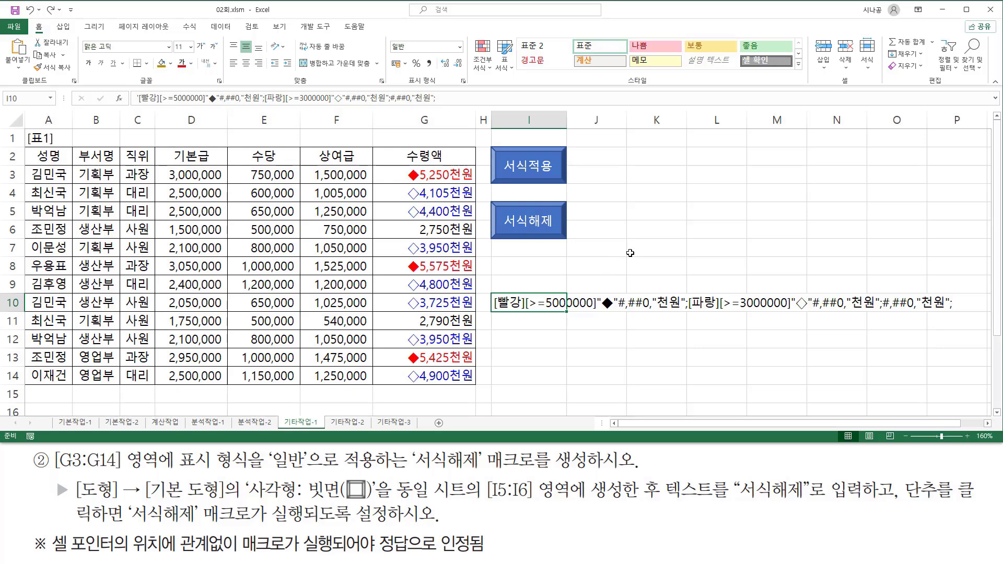
pyautogui.click(636, 242)
pyautogui.click(512, 302)
pyautogui.doubleClick(511, 302)
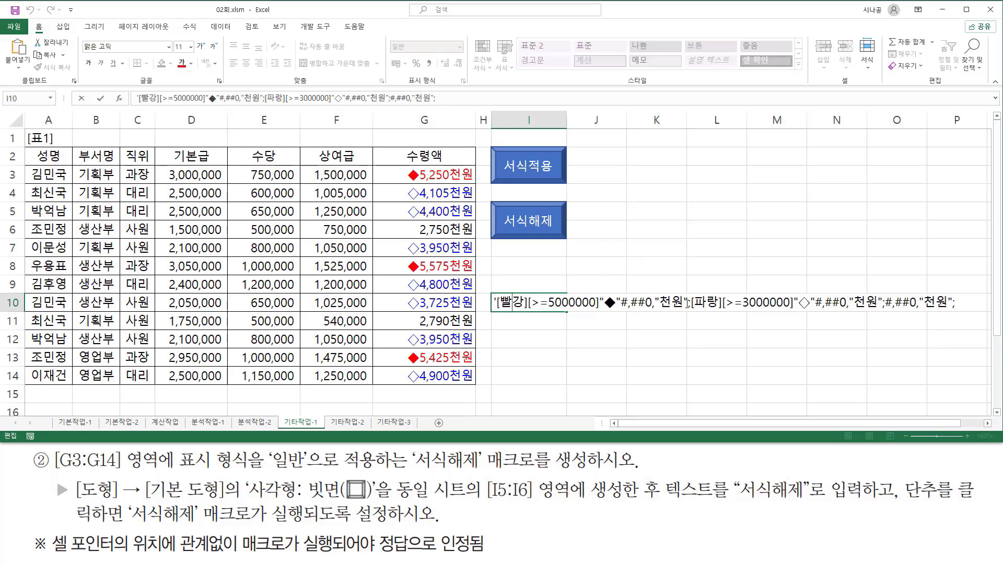
pyautogui.click(687, 303)
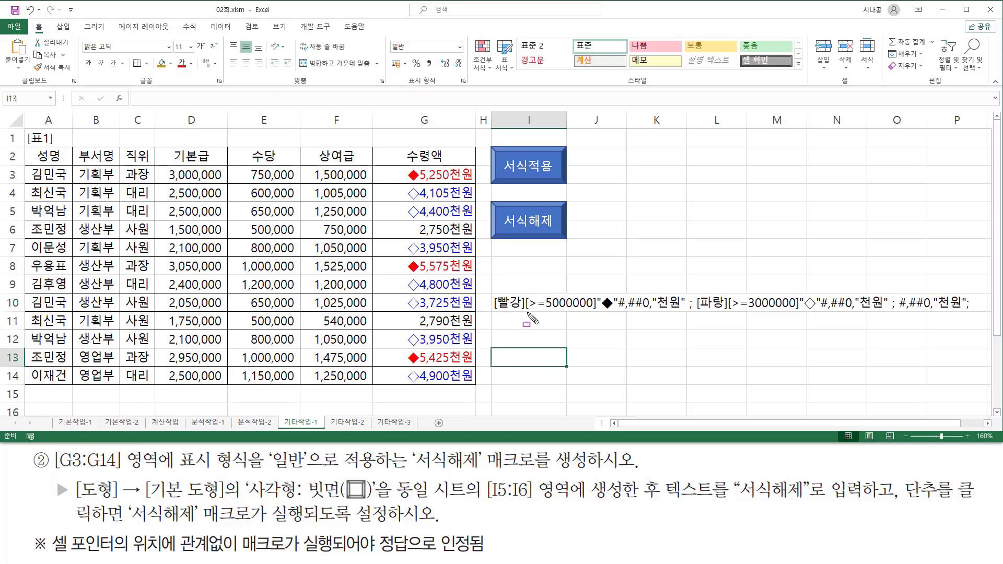
pyautogui.moveTo(524, 312); pyautogui.dragTo(596, 312)
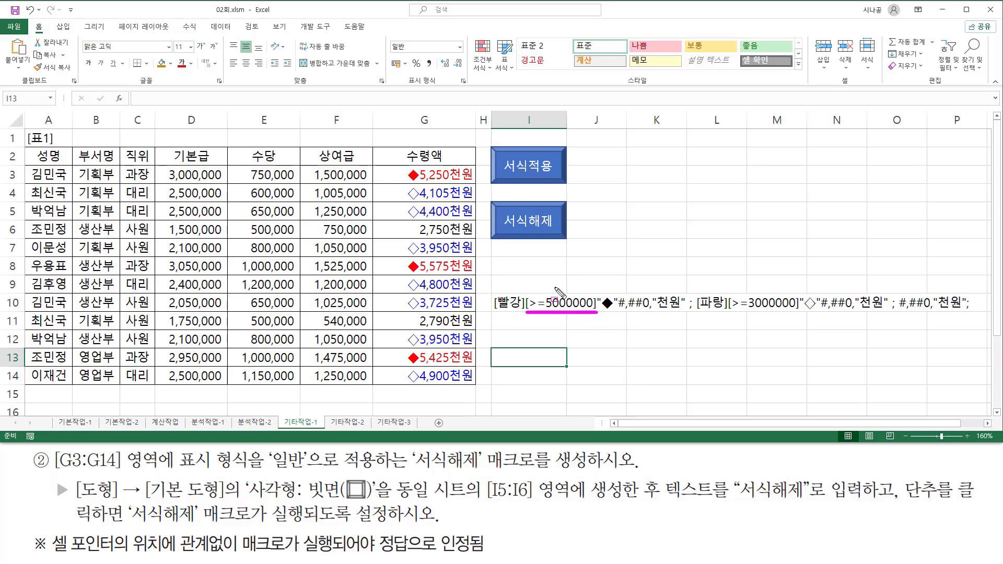
pyautogui.moveTo(492, 288)
pyautogui.mouseDown()
pyautogui.moveTo(491, 322)
pyautogui.moveTo(523, 322)
pyautogui.mouseUp()
pyautogui.moveTo(616, 285)
pyautogui.mouseDown()
pyautogui.moveTo(597, 292)
pyautogui.moveTo(601, 317)
pyautogui.moveTo(616, 317)
pyautogui.mouseUp()
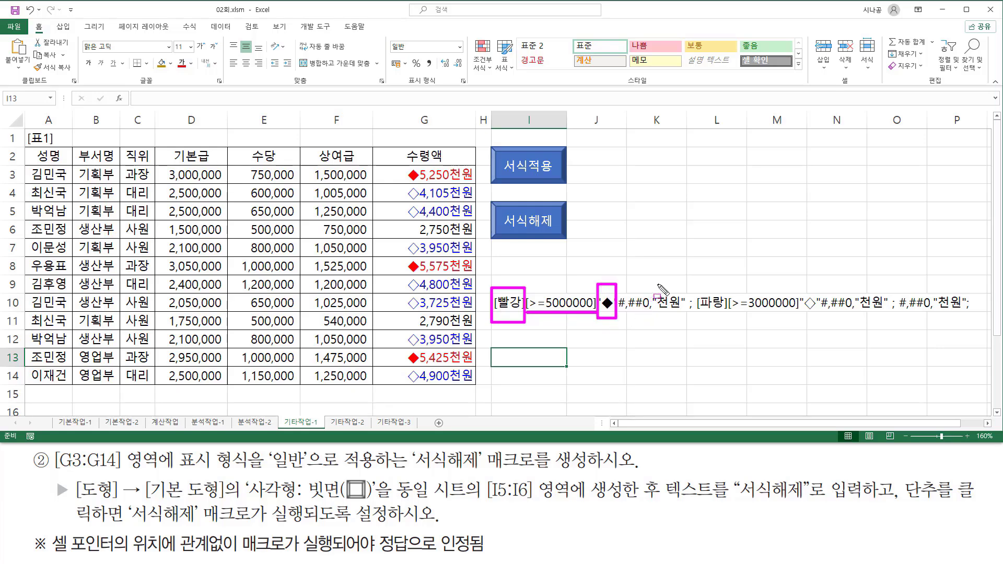
pyautogui.moveTo(657, 284)
pyautogui.mouseDown()
pyautogui.moveTo(667, 321)
pyautogui.moveTo(680, 323)
pyautogui.mouseUp()
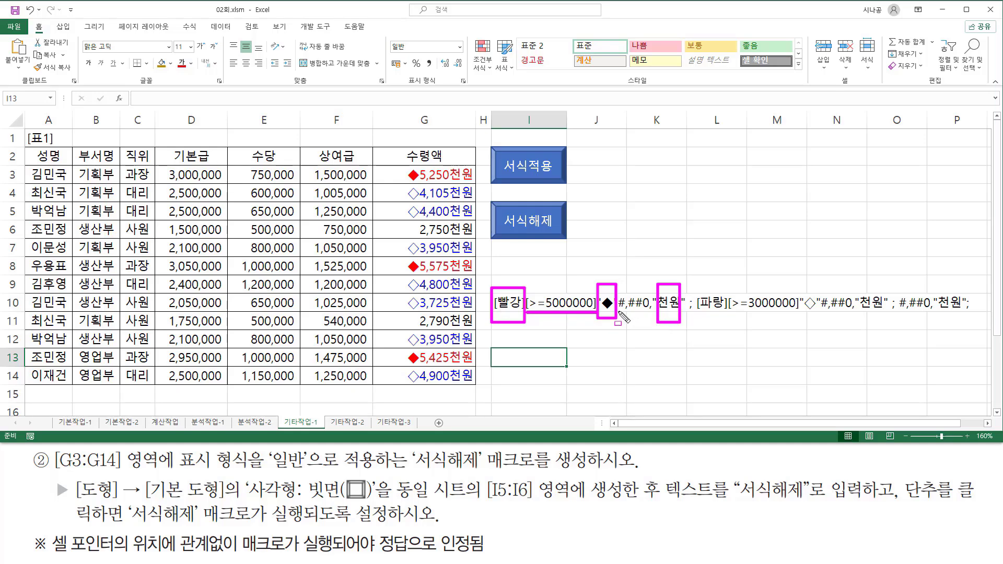
pyautogui.moveTo(618, 312); pyautogui.dragTo(644, 312)
pyautogui.moveTo(731, 312); pyautogui.dragTo(797, 313)
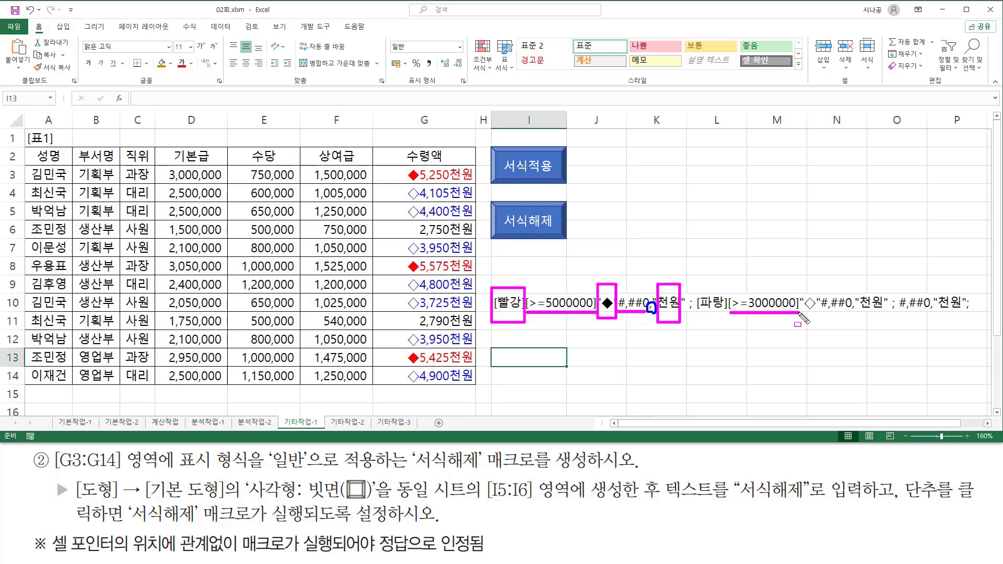
pyautogui.moveTo(697, 286); pyautogui.dragTo(727, 322)
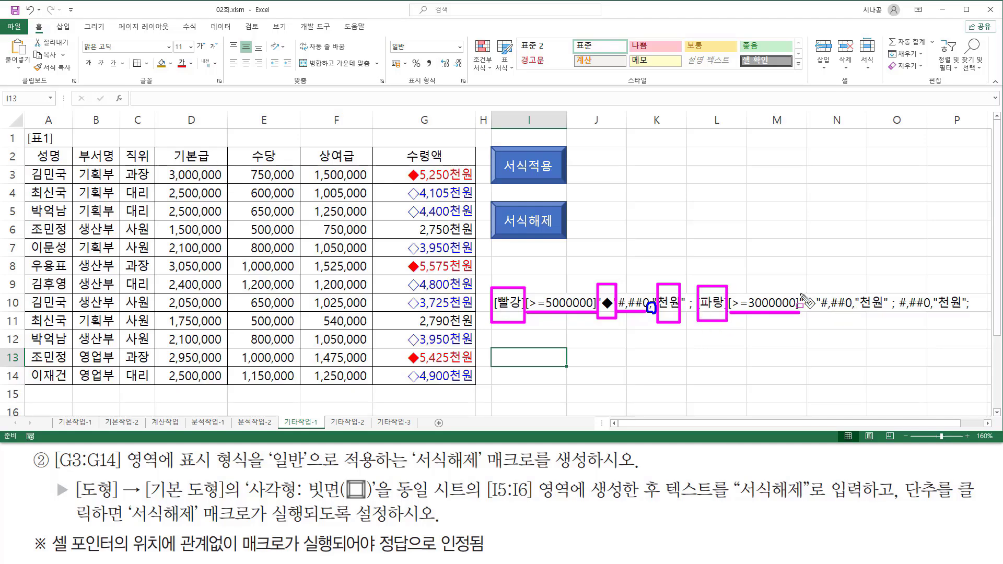
pyautogui.moveTo(798, 290); pyautogui.dragTo(820, 324)
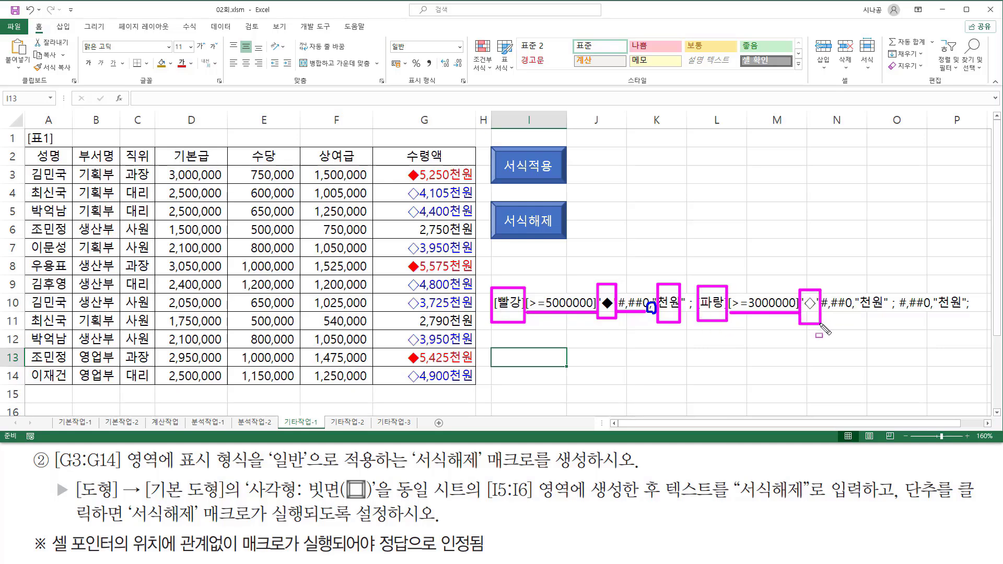
pyautogui.moveTo(857, 286); pyautogui.dragTo(887, 317)
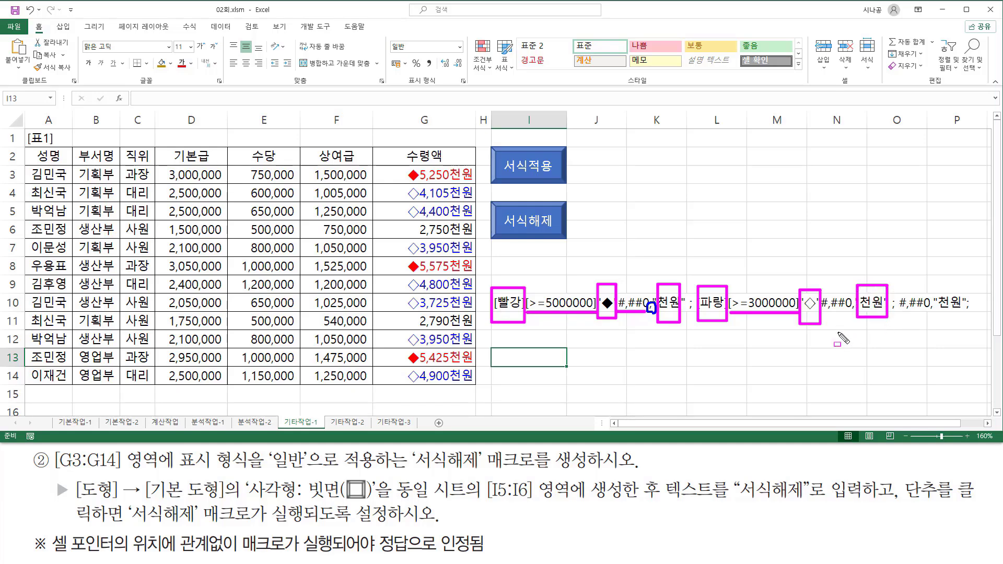
pyautogui.moveTo(823, 312); pyautogui.dragTo(842, 313)
pyautogui.moveTo(856, 319); pyautogui.dragTo(854, 310)
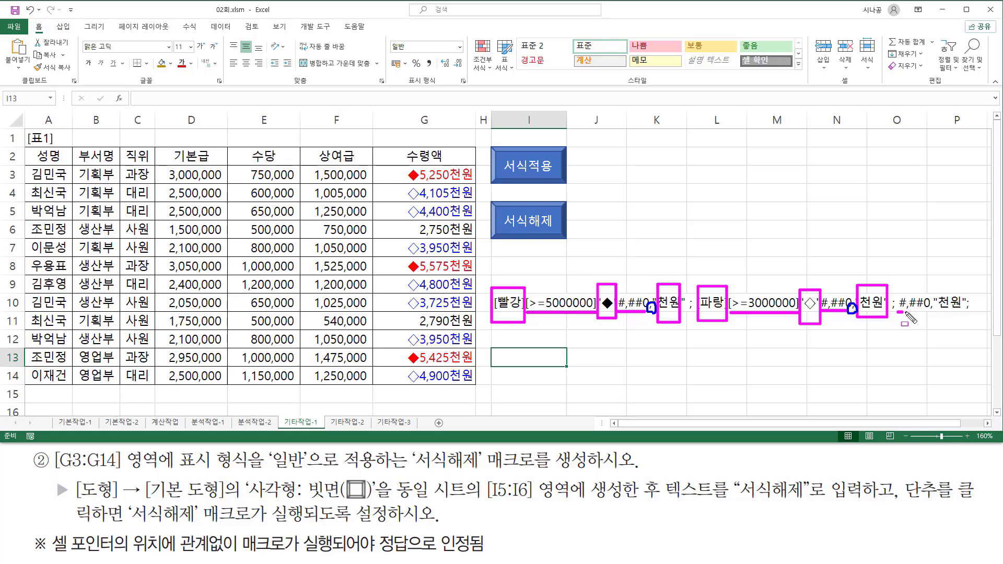
pyautogui.moveTo(904, 313); pyautogui.dragTo(962, 315)
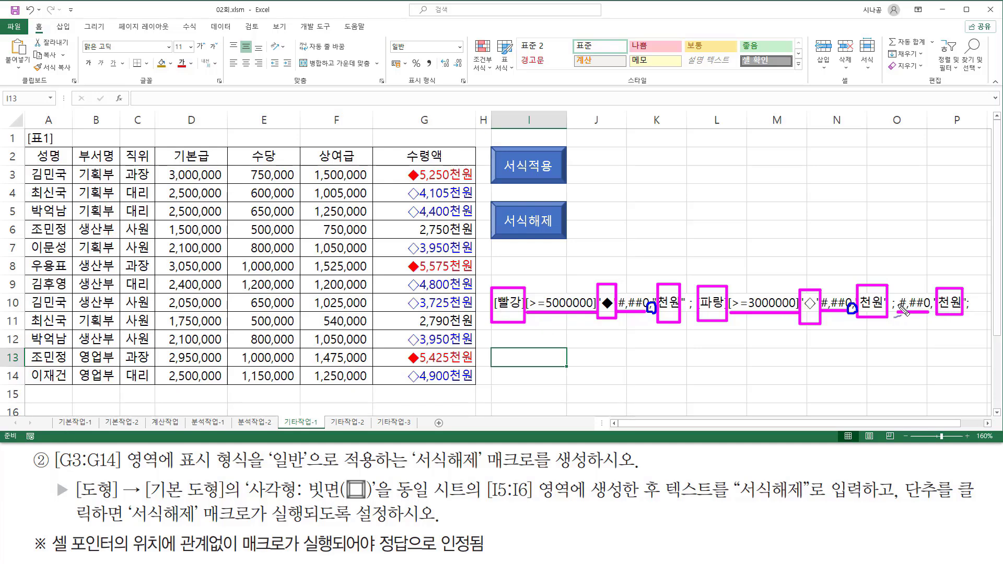
pyautogui.moveTo(901, 311); pyautogui.dragTo(937, 309)
pyautogui.press('Escape')
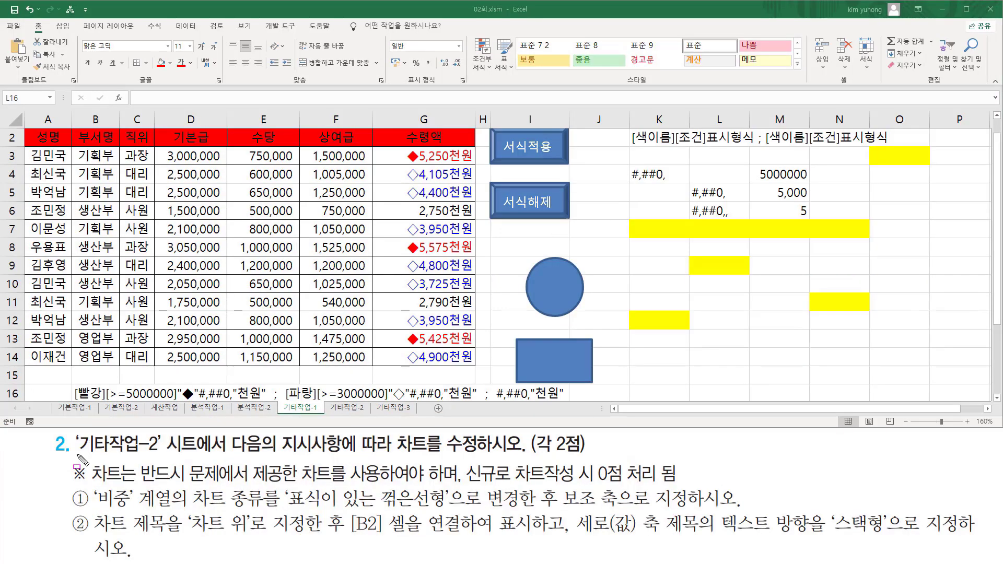
pyautogui.moveTo(75, 452)
pyautogui.mouseDown()
pyautogui.moveTo(167, 454)
pyautogui.moveTo(161, 433)
pyautogui.mouseUp()
pyautogui.moveTo(222, 453); pyautogui.dragTo(594, 459)
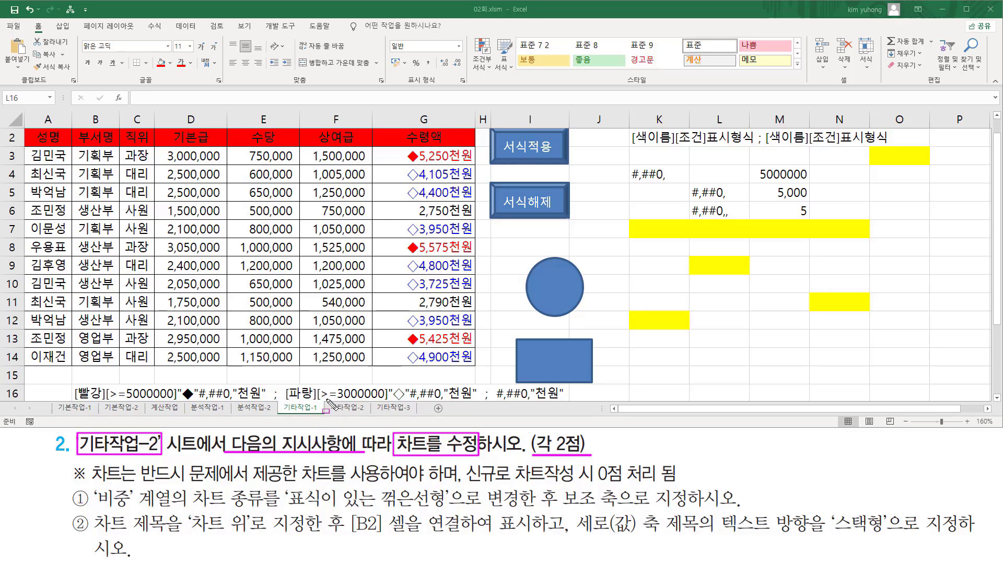
pyautogui.moveTo(329, 398)
pyautogui.mouseDown()
pyautogui.moveTo(347, 397)
pyautogui.moveTo(369, 417)
pyautogui.mouseUp()
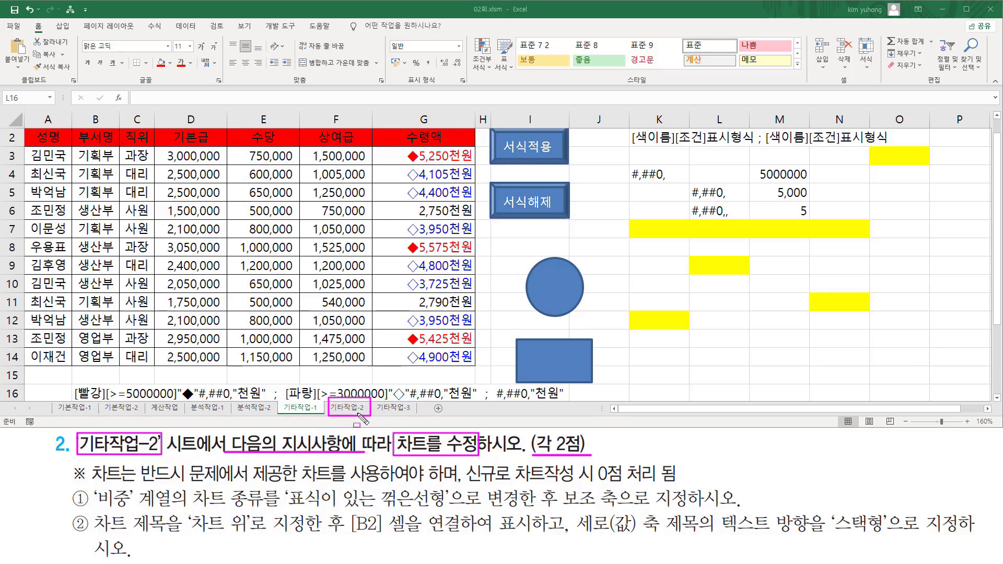
# - Open the 기타작업-2 sheet and examine its content traffic table and the column chart at 160% zoom
pyautogui.click(345, 406)
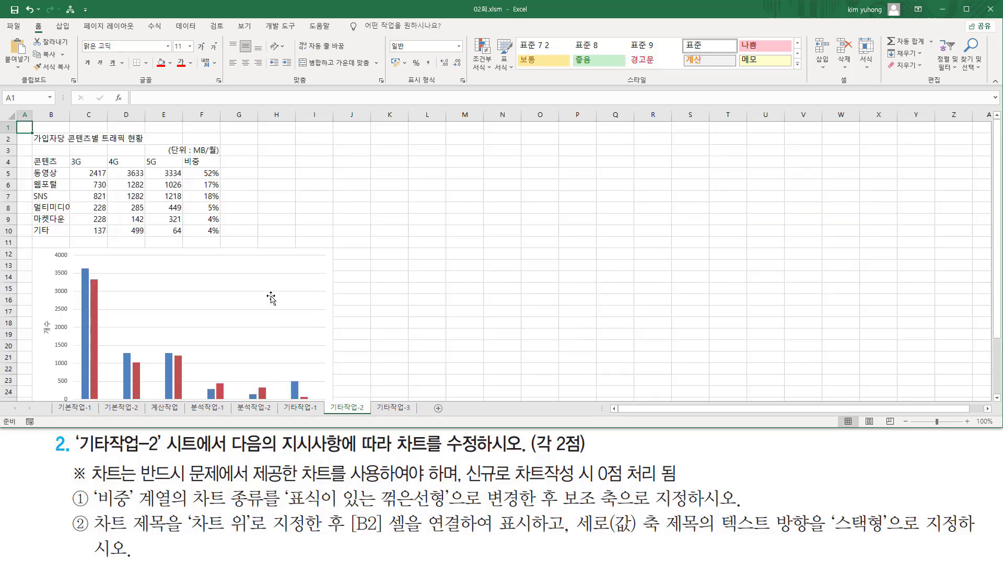
pyautogui.moveTo(41, 131); pyautogui.dragTo(209, 240)
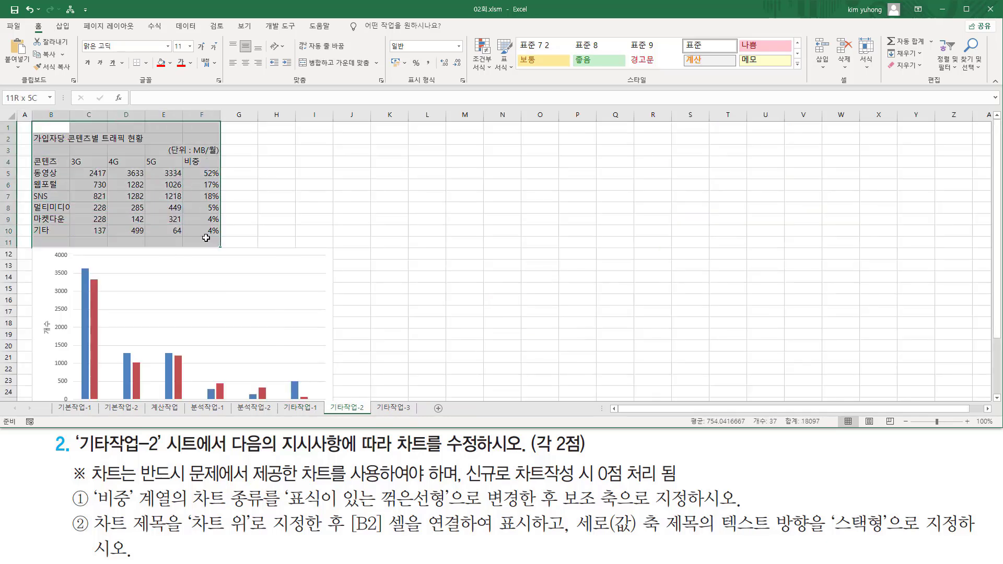
pyautogui.scroll(-3, 322, 257)
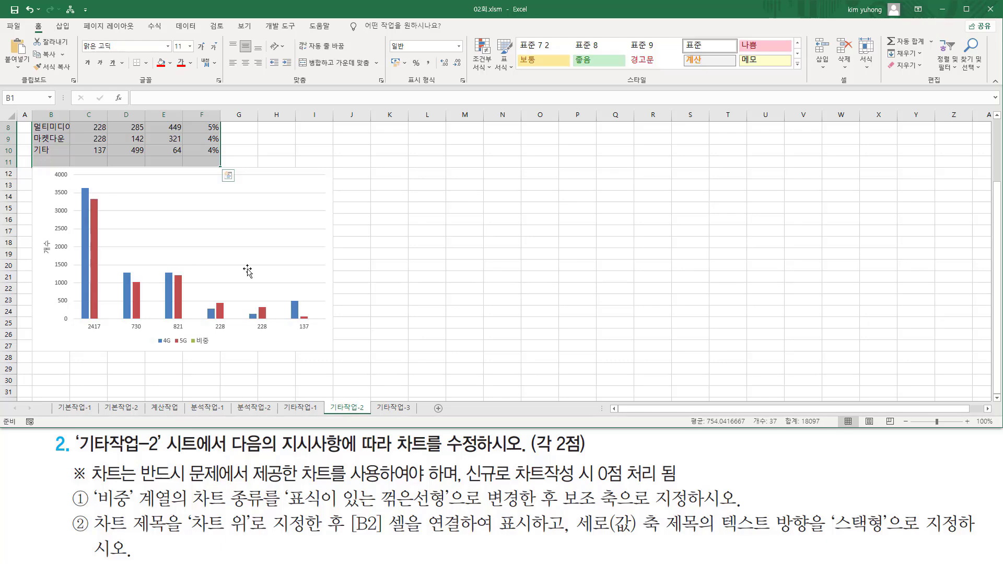
pyautogui.scroll(3, 275, 273)
pyautogui.keyDown('ctrl'); pyautogui.scroll(4, 351, 228); pyautogui.keyUp('ctrl')
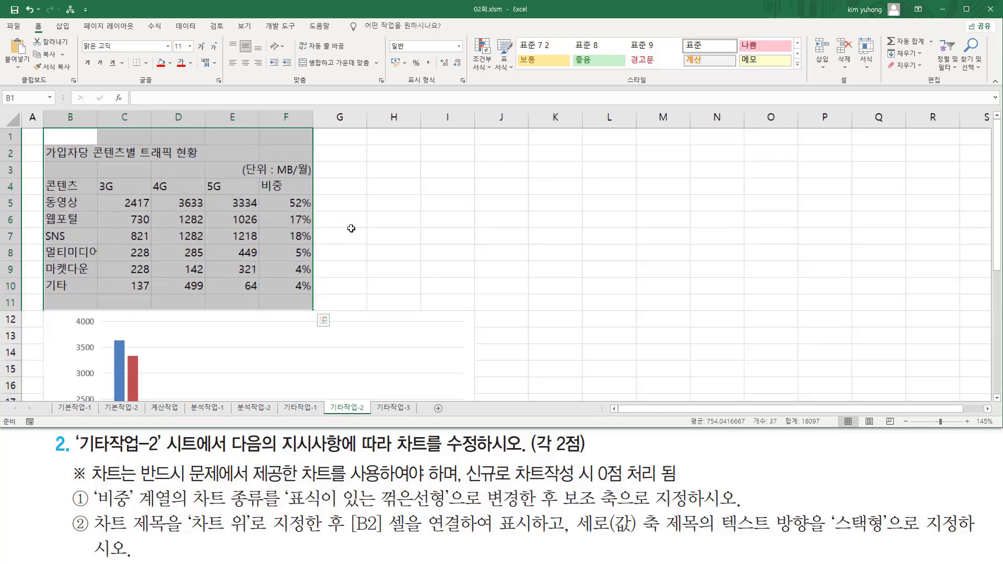
pyautogui.scroll(-4, 380, 244)
pyautogui.scroll(-1, 380, 243)
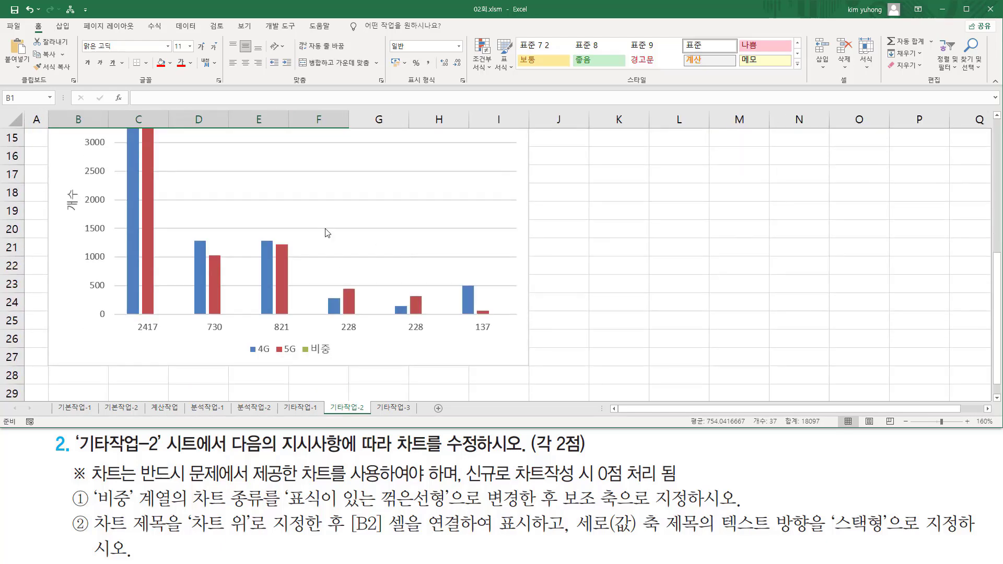
pyautogui.moveTo(286, 283)
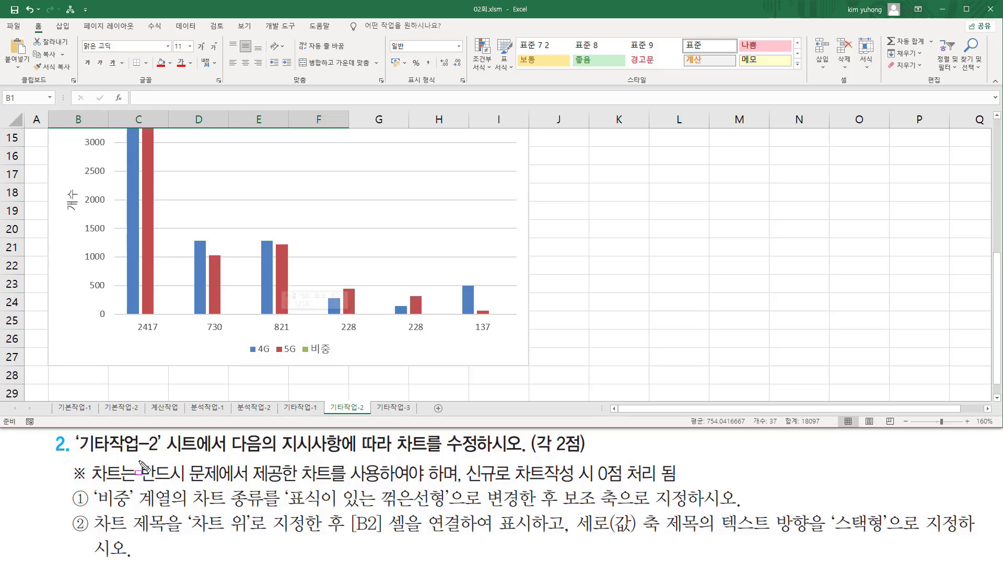
pyautogui.moveTo(137, 461)
pyautogui.mouseDown()
pyautogui.moveTo(170, 484)
pyautogui.moveTo(385, 484)
pyautogui.mouseUp()
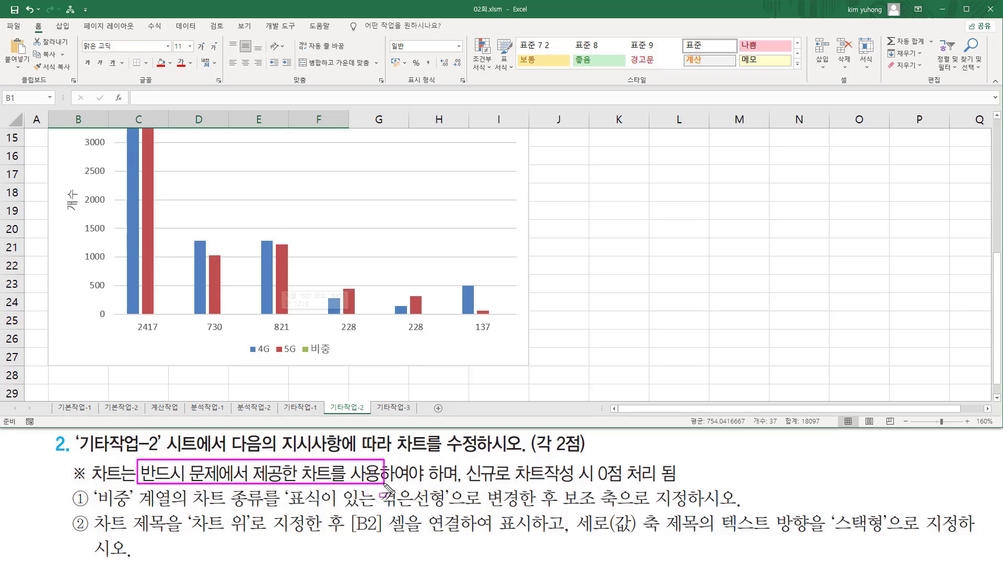
pyautogui.moveTo(466, 483); pyautogui.dragTo(682, 484)
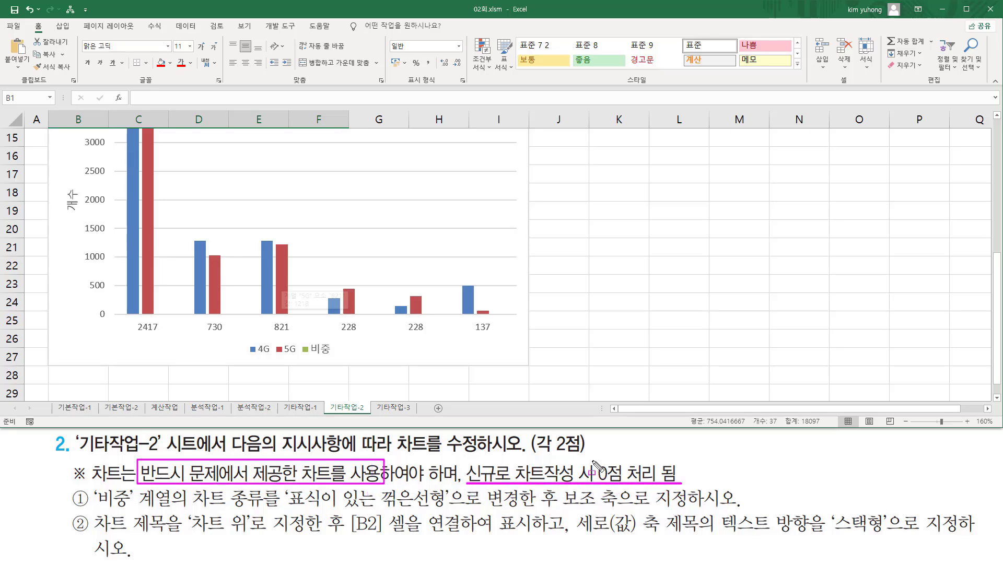
pyautogui.moveTo(592, 461); pyautogui.dragTo(627, 484)
pyautogui.moveTo(55, 127)
pyautogui.mouseDown()
pyautogui.moveTo(524, 354)
pyautogui.moveTo(521, 376)
pyautogui.moveTo(520, 361)
pyautogui.mouseUp()
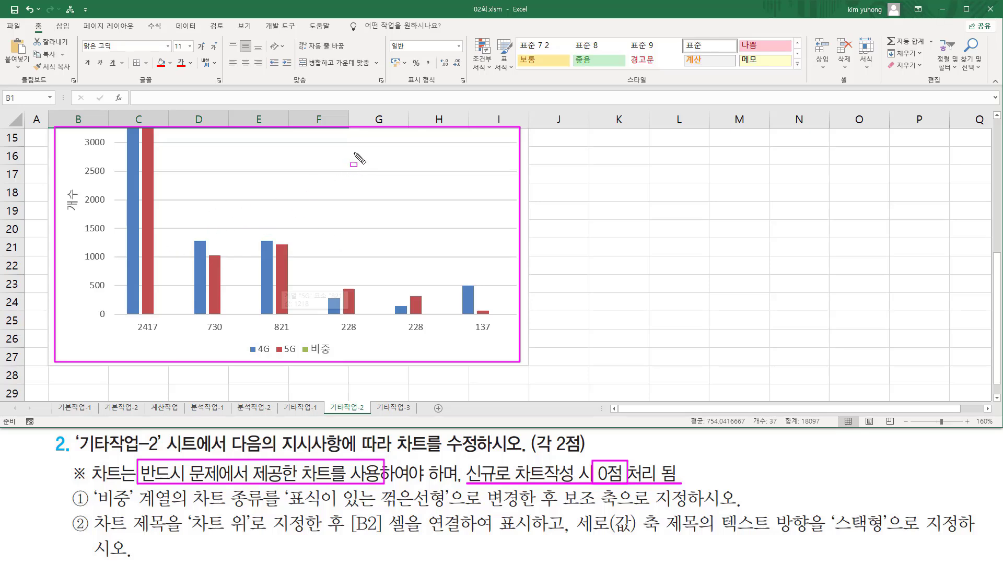
pyautogui.moveTo(464, 453)
pyautogui.mouseDown()
pyautogui.moveTo(537, 484)
pyautogui.moveTo(578, 485)
pyautogui.mouseUp()
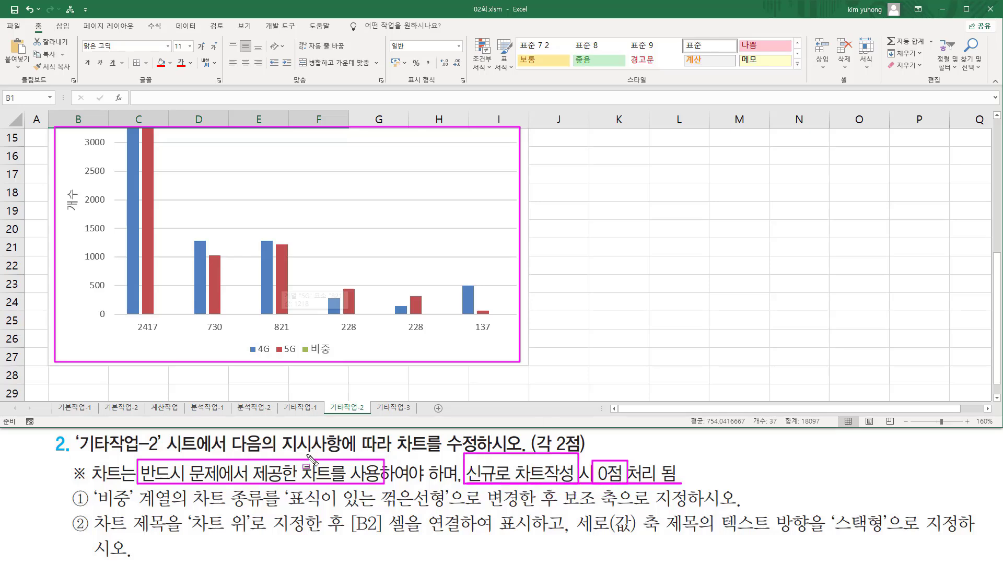
pyautogui.press('Escape')
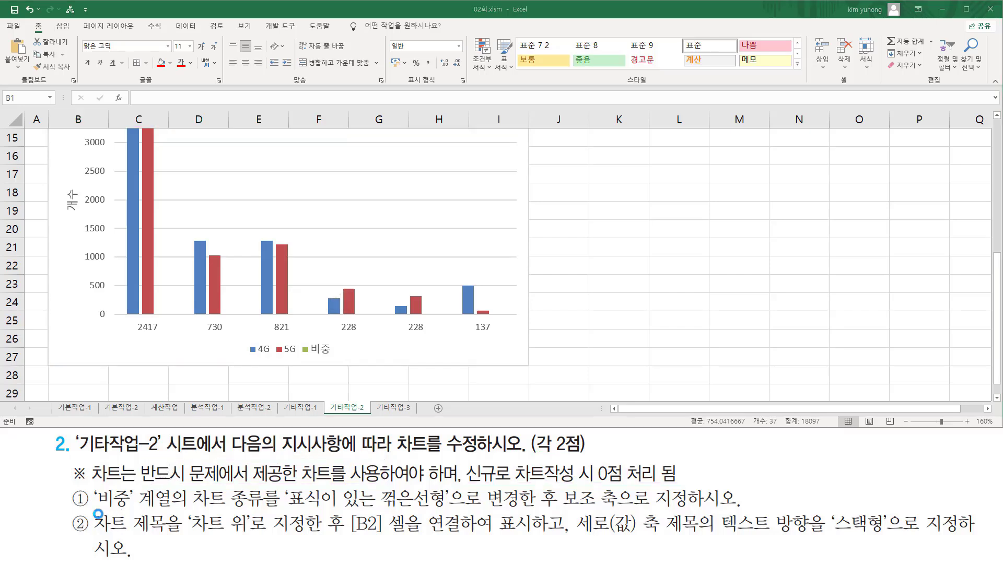
pyautogui.moveTo(92, 481); pyautogui.dragTo(171, 510)
pyautogui.moveTo(302, 338)
pyautogui.mouseDown()
pyautogui.moveTo(309, 358)
pyautogui.moveTo(330, 359)
pyautogui.mouseUp()
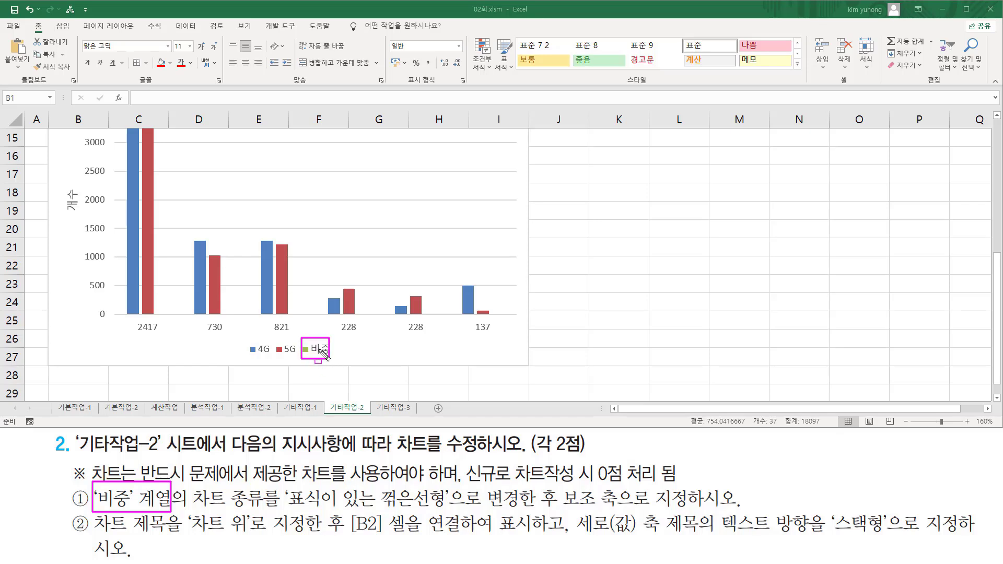
pyautogui.moveTo(189, 508)
pyautogui.mouseDown()
pyautogui.moveTo(636, 511)
pyautogui.moveTo(623, 509)
pyautogui.mouseUp()
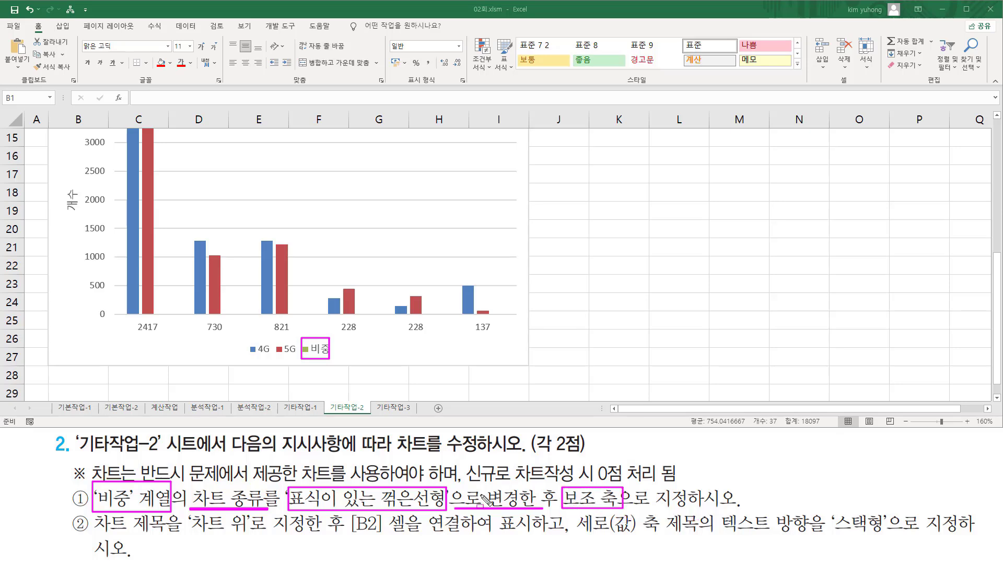
pyautogui.press('Escape')
pyautogui.scroll(2, 491, 334)
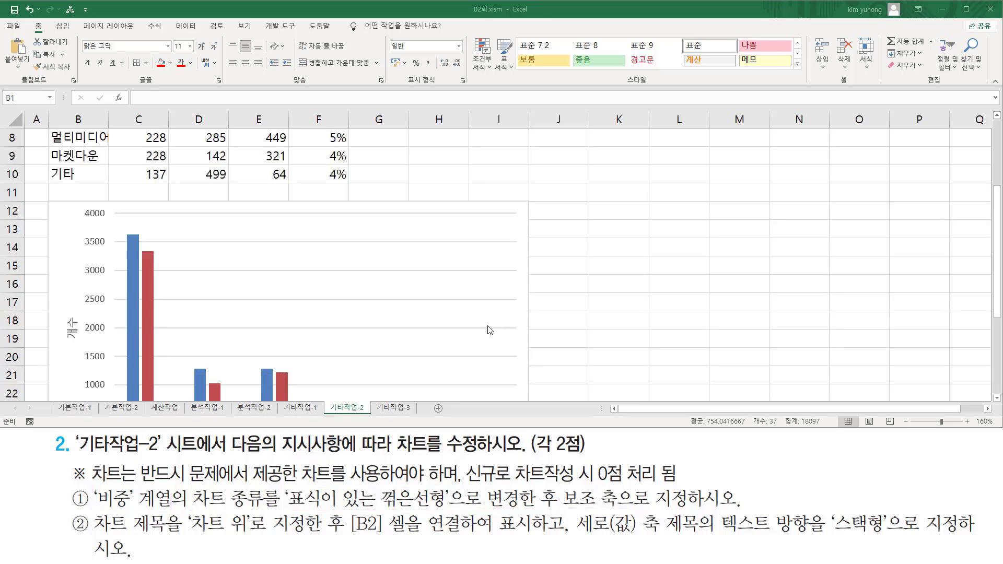
# - Try to change the entire chart's type to 표식이 있는 꺾은선형 from the chart area
pyautogui.scroll(-2, 488, 337)
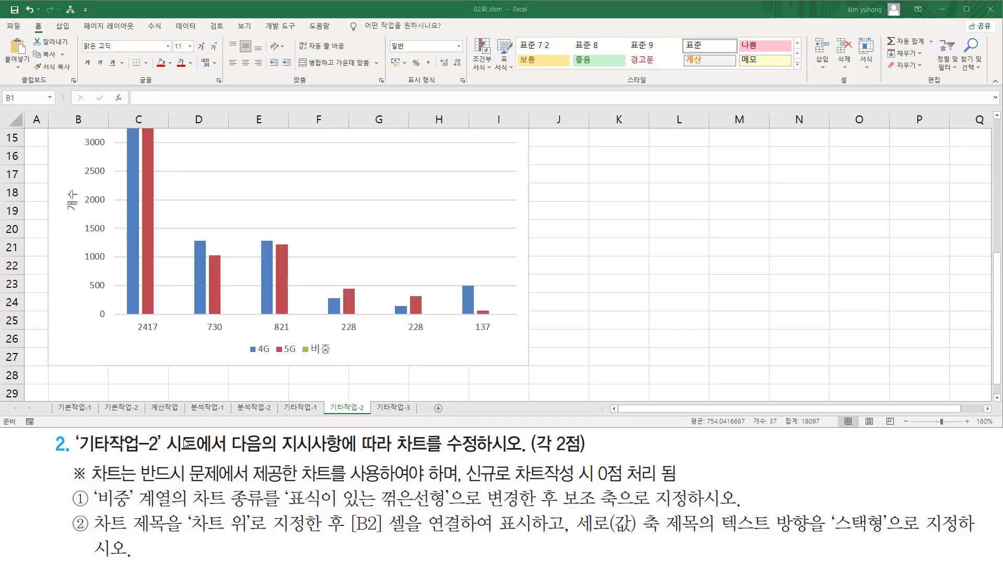
pyautogui.moveTo(135, 482)
pyautogui.mouseDown()
pyautogui.moveTo(175, 525)
pyautogui.moveTo(173, 511)
pyautogui.moveTo(261, 508)
pyautogui.mouseUp()
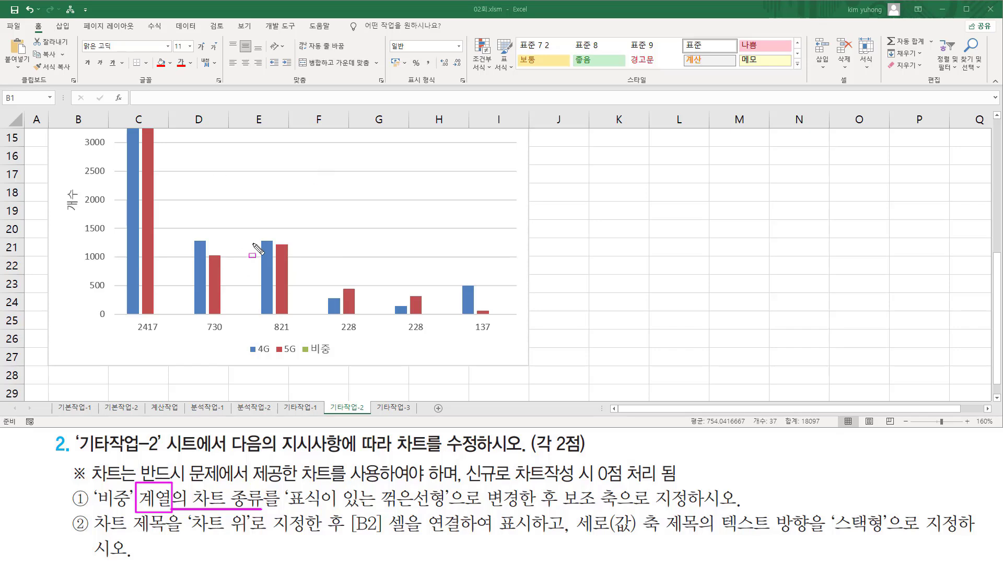
pyautogui.click(60, 308)
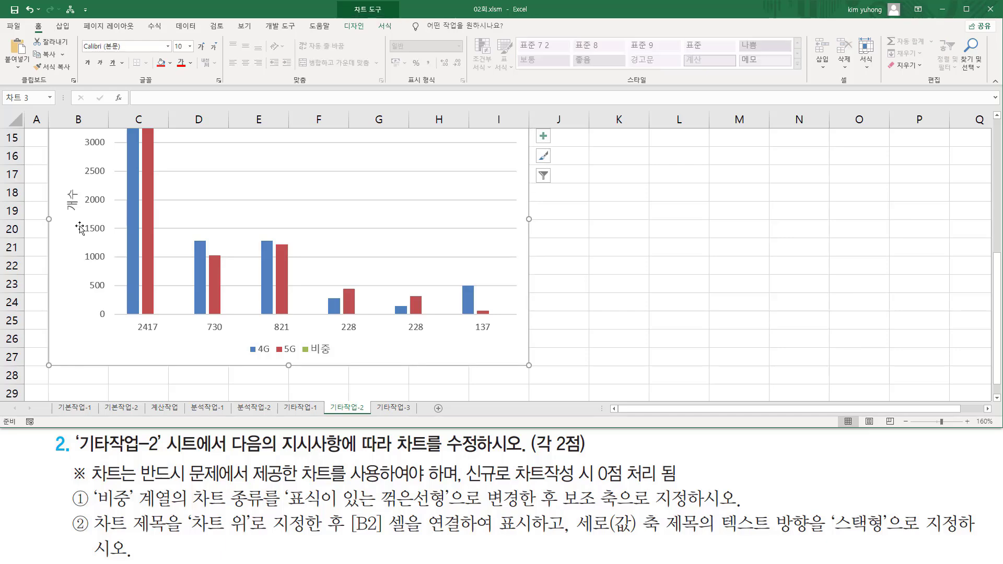
pyautogui.scroll(2, 140, 218)
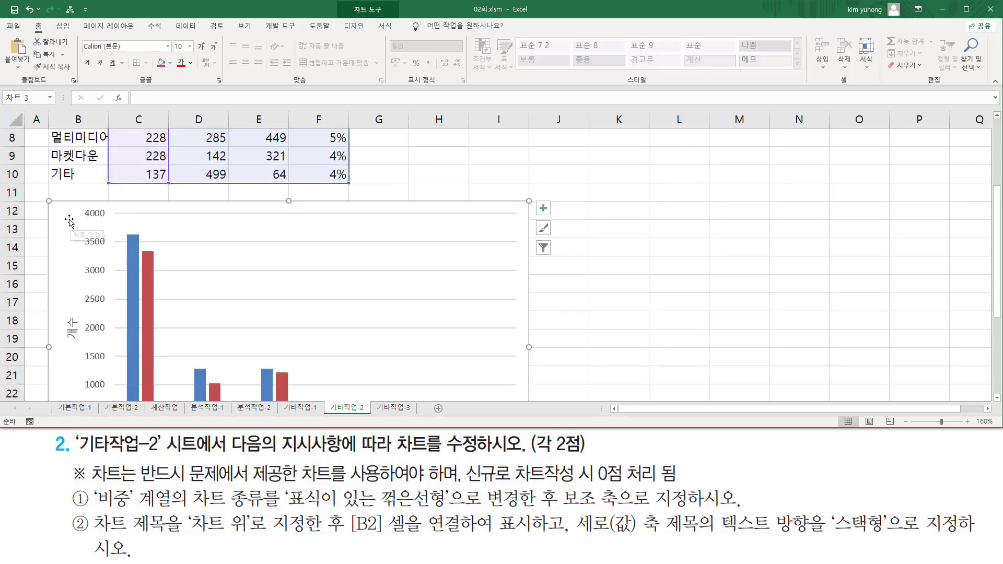
pyautogui.scroll(-2, 73, 261)
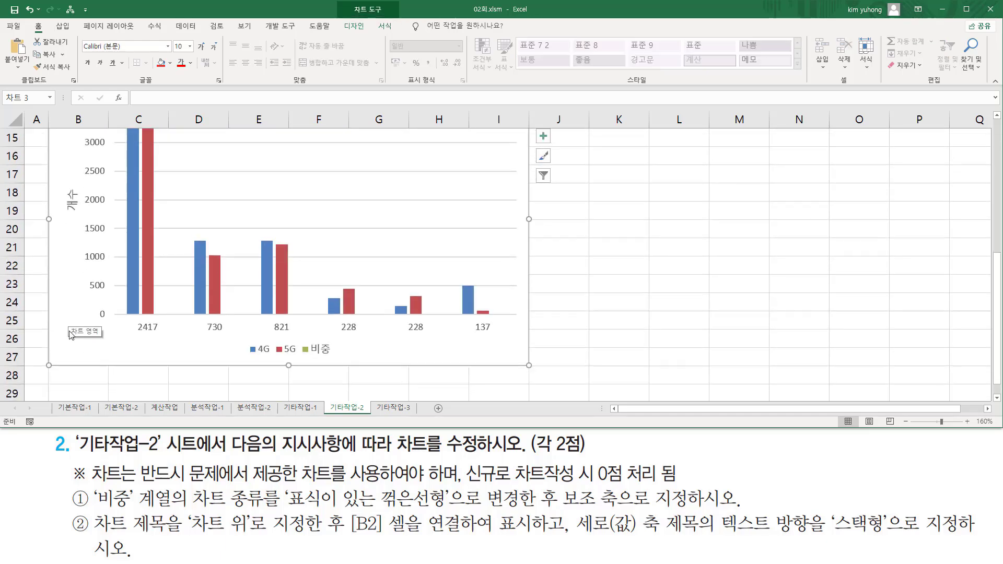
pyautogui.rightClick(101, 342)
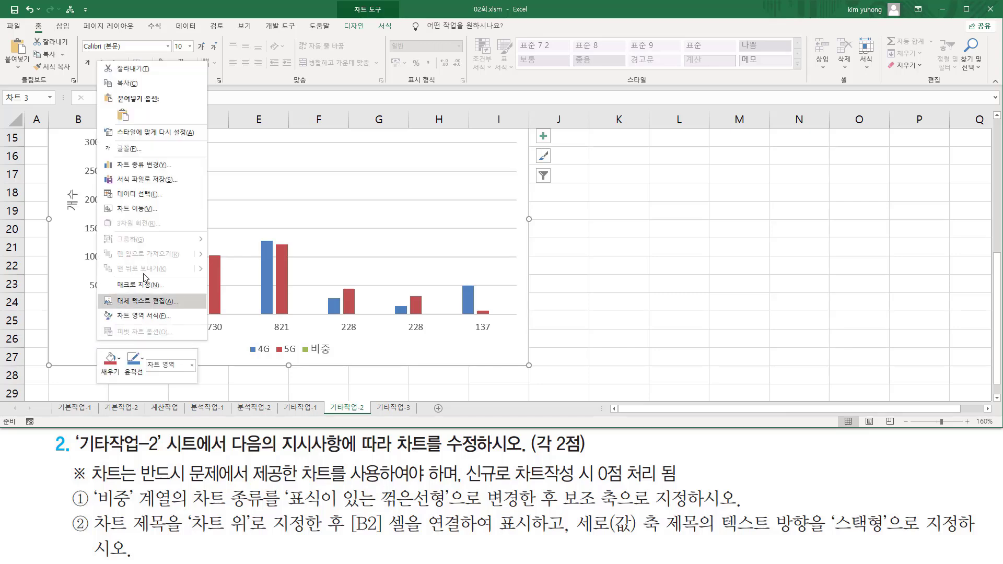
pyautogui.click(155, 165)
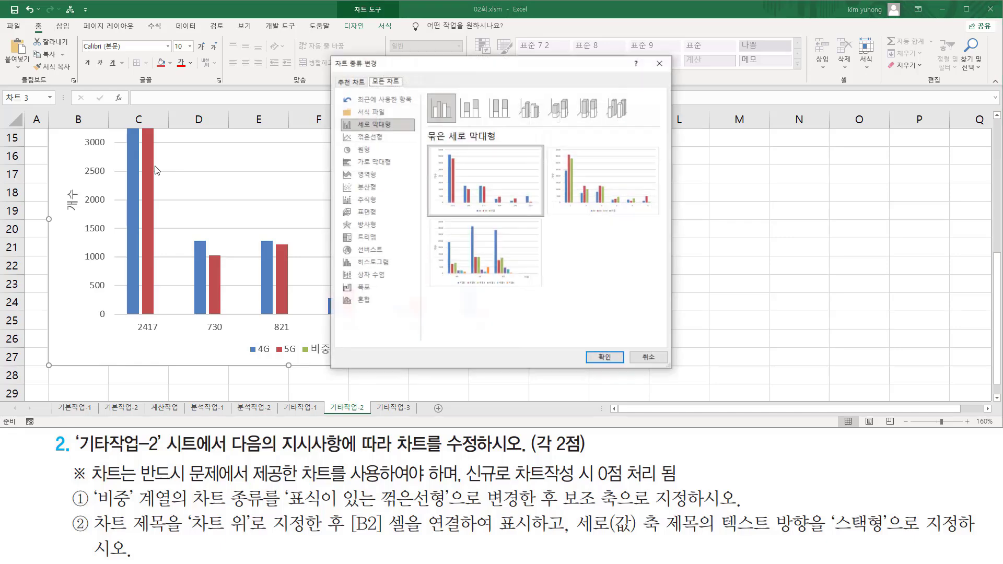
pyautogui.click(373, 140)
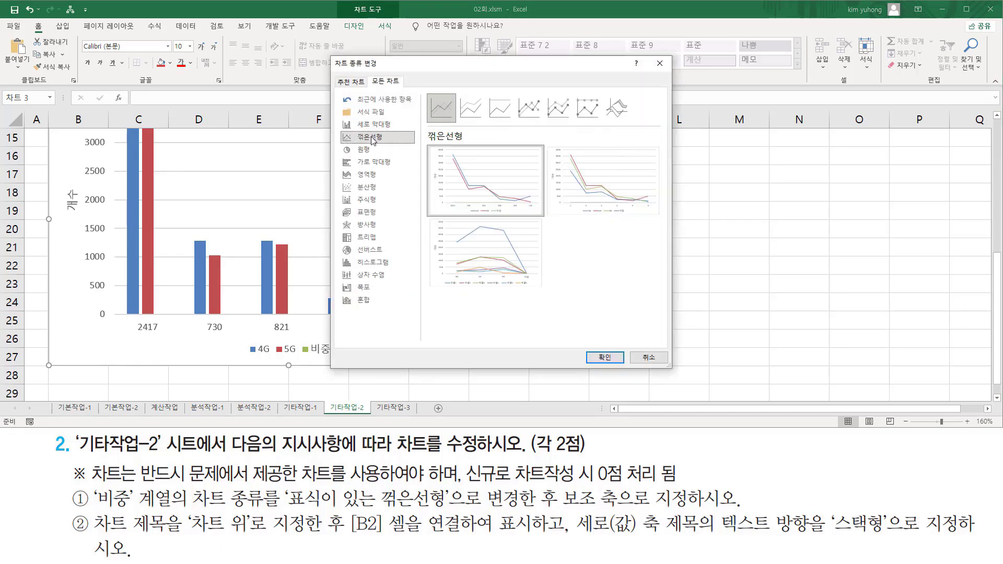
pyautogui.click(528, 111)
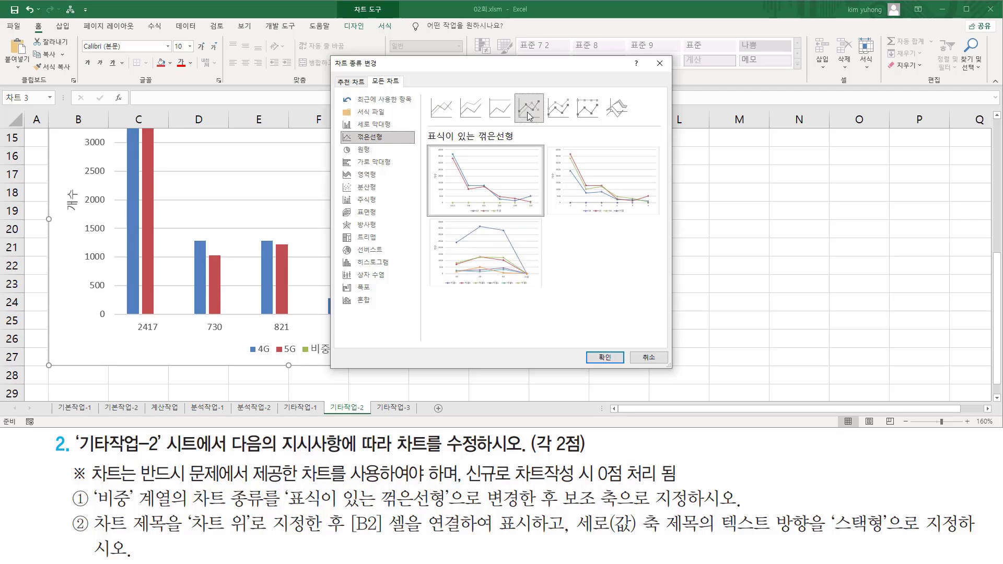
pyautogui.moveTo(476, 194)
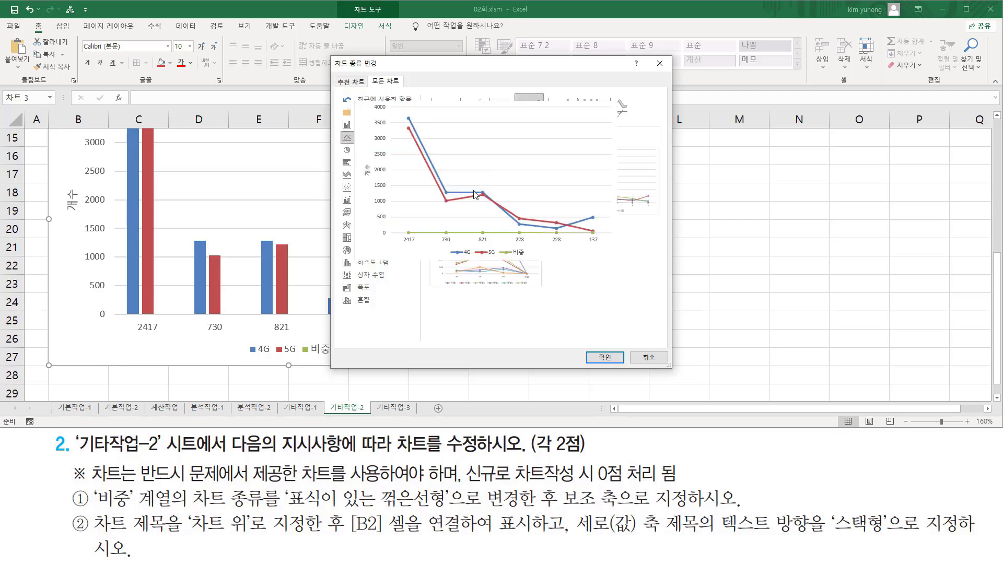
pyautogui.click(604, 357)
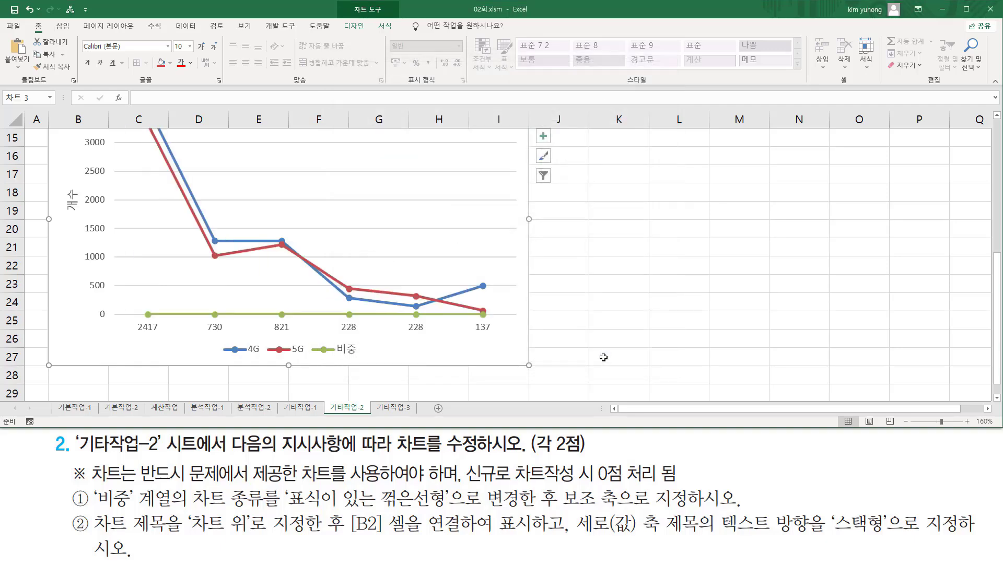
# - Check all series in the line chart, then undo the whole-chart type change
pyautogui.scroll(3, 559, 336)
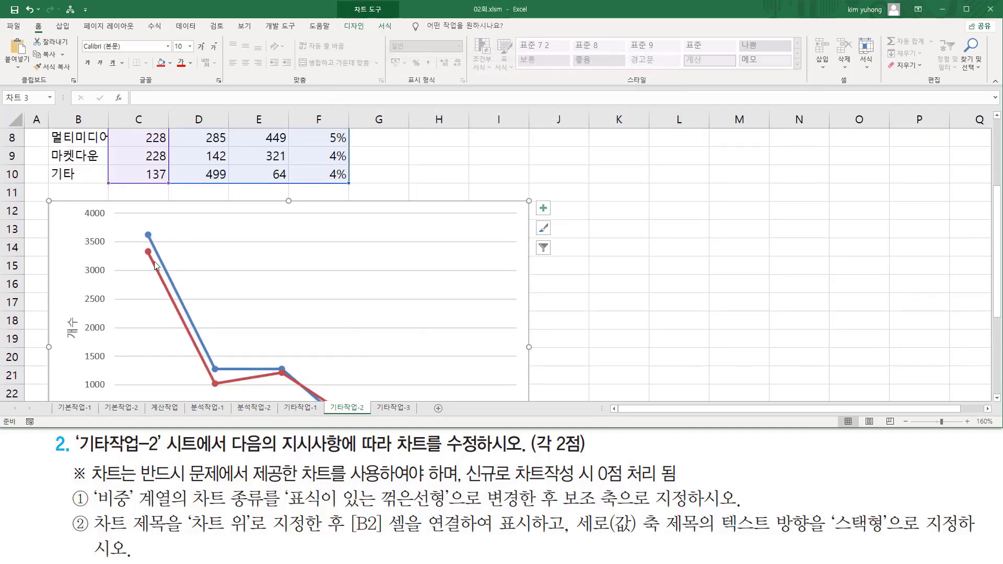
pyautogui.scroll(-3, 154, 265)
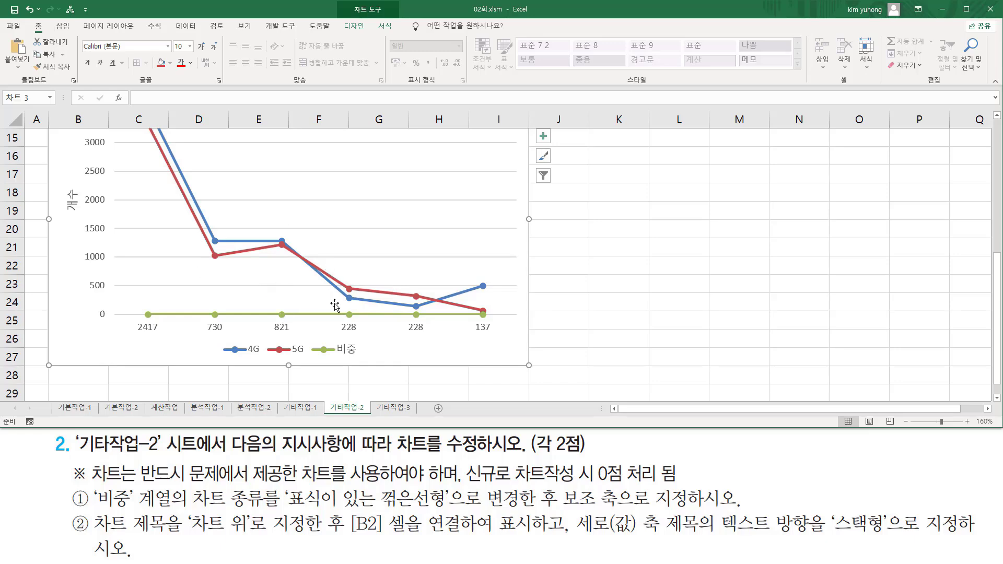
pyautogui.scroll(3, 295, 275)
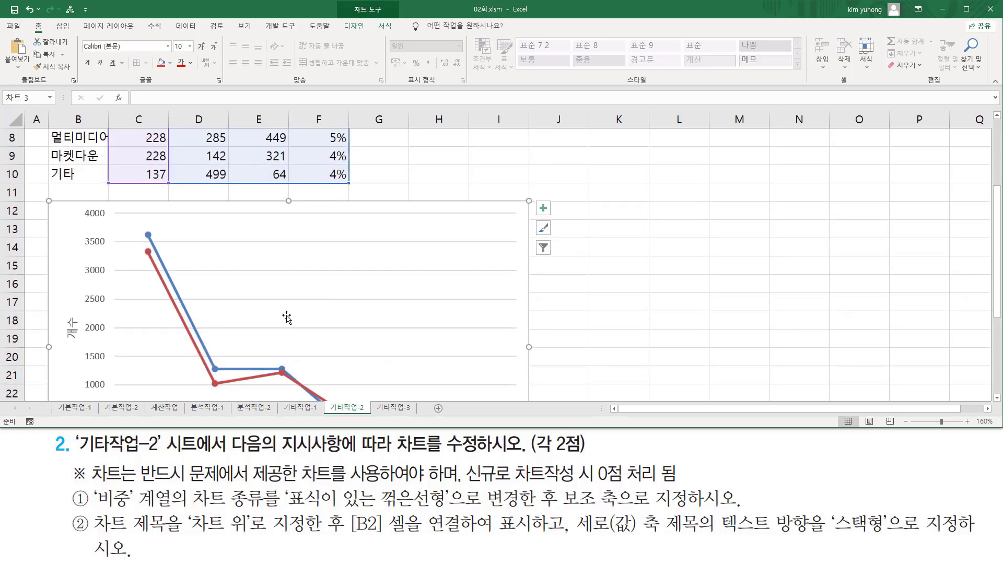
pyautogui.scroll(-3, 288, 318)
pyautogui.hotkey('ctrl', 'z')
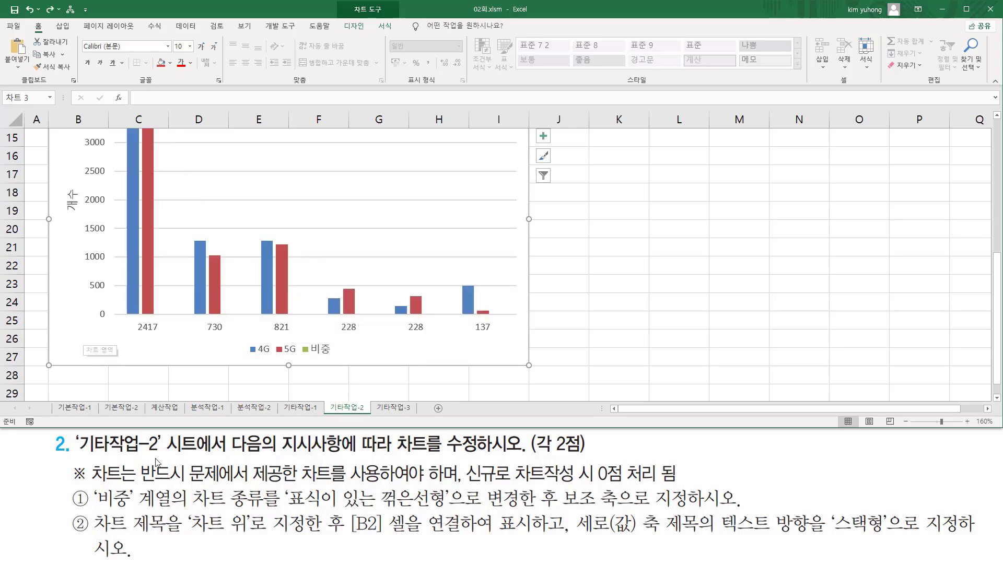
# - Select the 4G column series and open the series chart type settings for the custom combination chart
pyautogui.moveTo(138, 486)
pyautogui.mouseDown()
pyautogui.moveTo(173, 509)
pyautogui.moveTo(275, 506)
pyautogui.mouseUp()
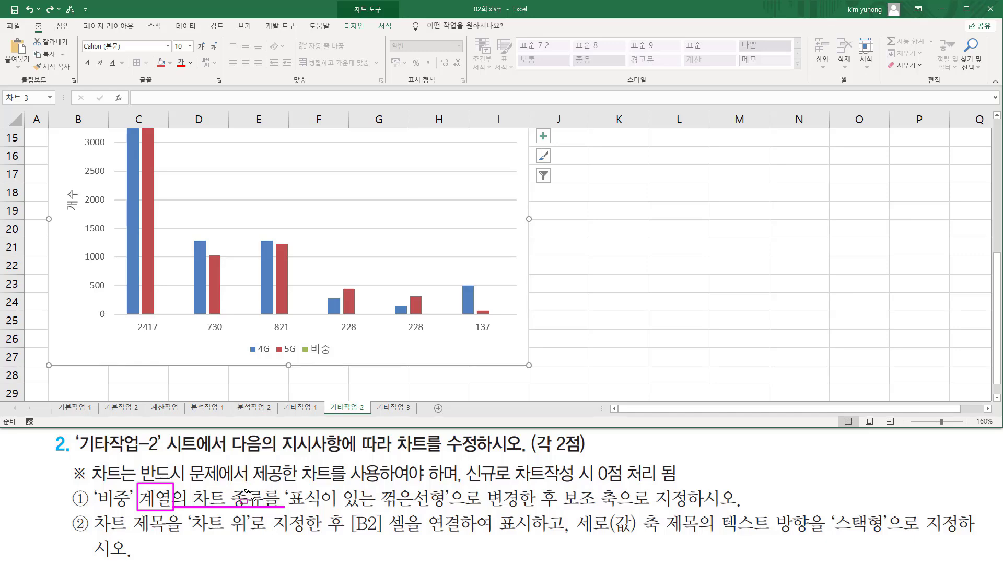
pyautogui.press('Escape')
pyautogui.scroll(3, 141, 279)
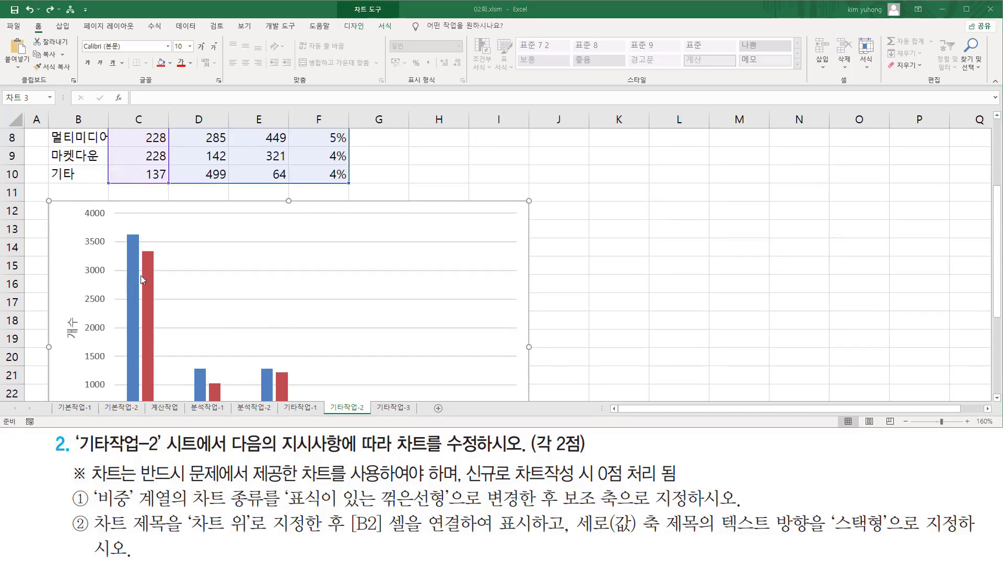
pyautogui.scroll(-3, 131, 270)
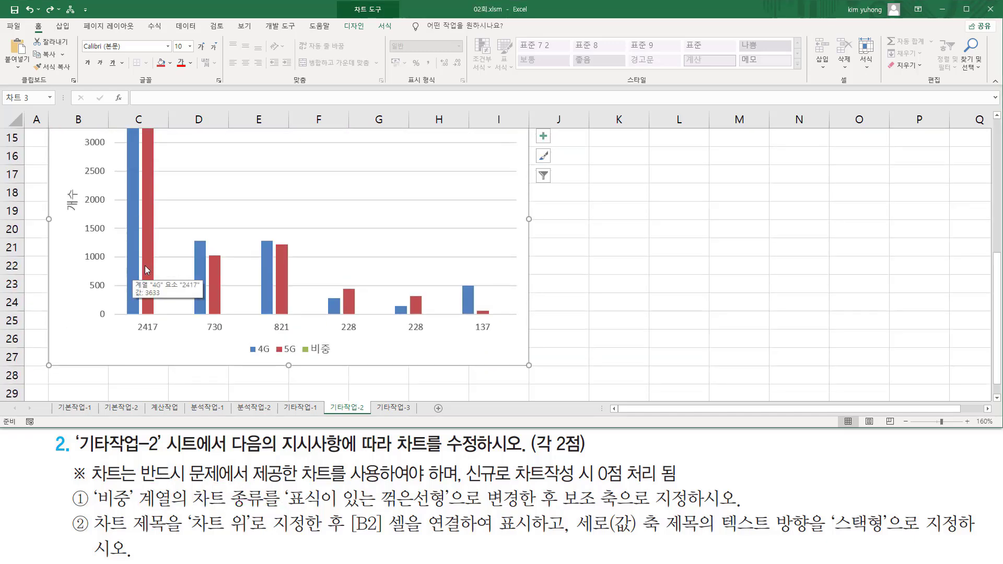
pyautogui.hotkey('ctrl', '2')
pyautogui.moveTo(299, 338); pyautogui.dragTo(334, 359)
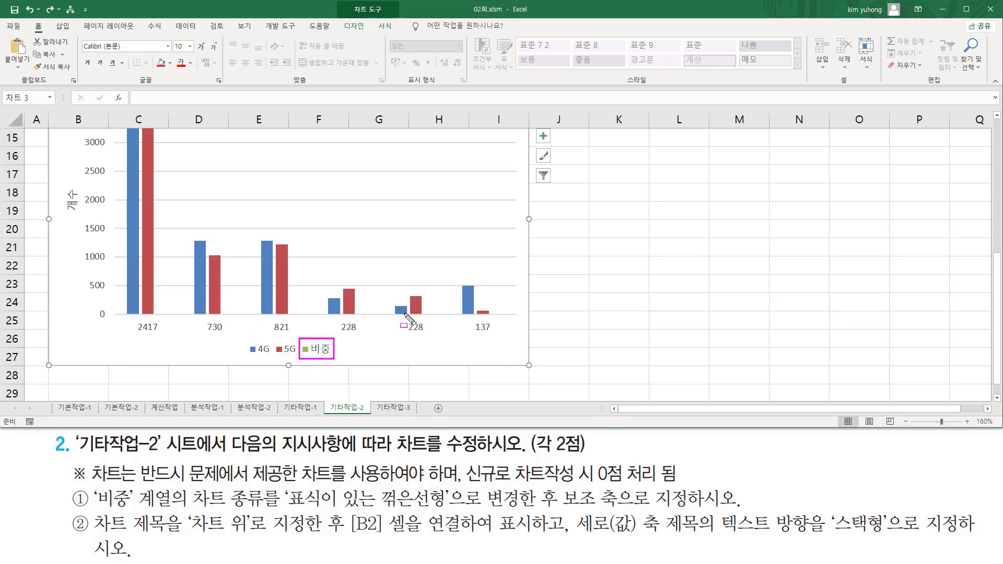
pyautogui.press('Escape')
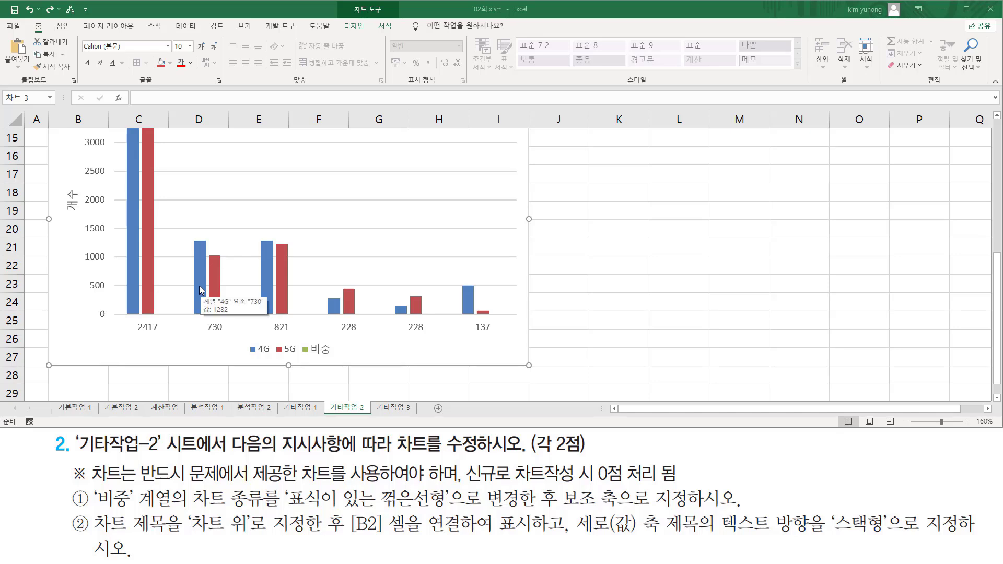
pyautogui.click(202, 275)
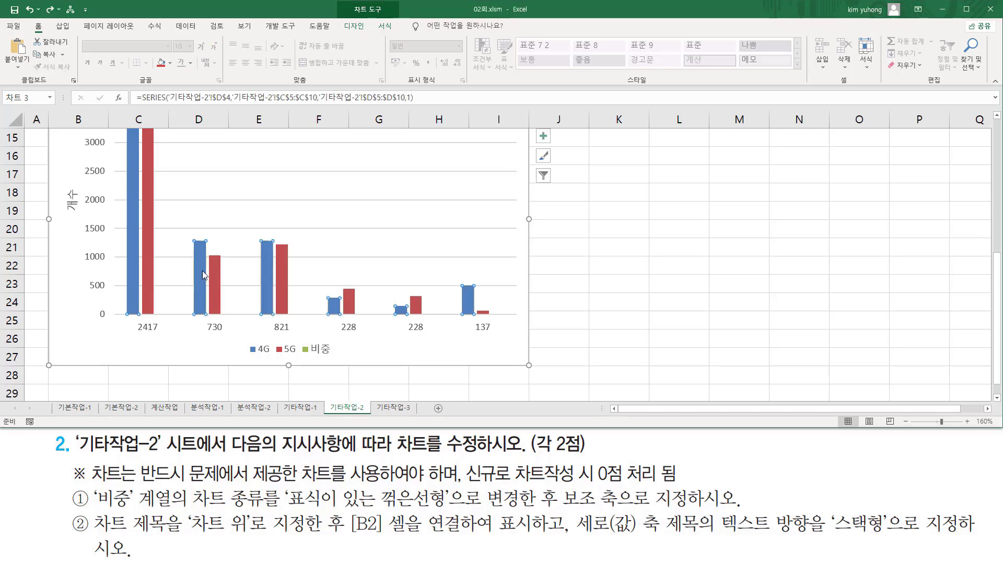
pyautogui.rightClick(201, 269)
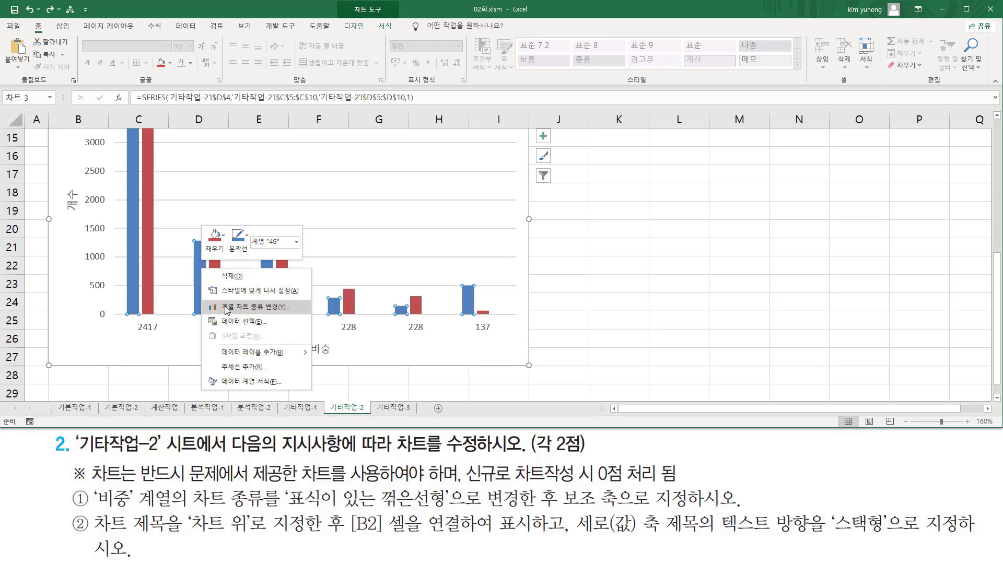
pyautogui.click(280, 307)
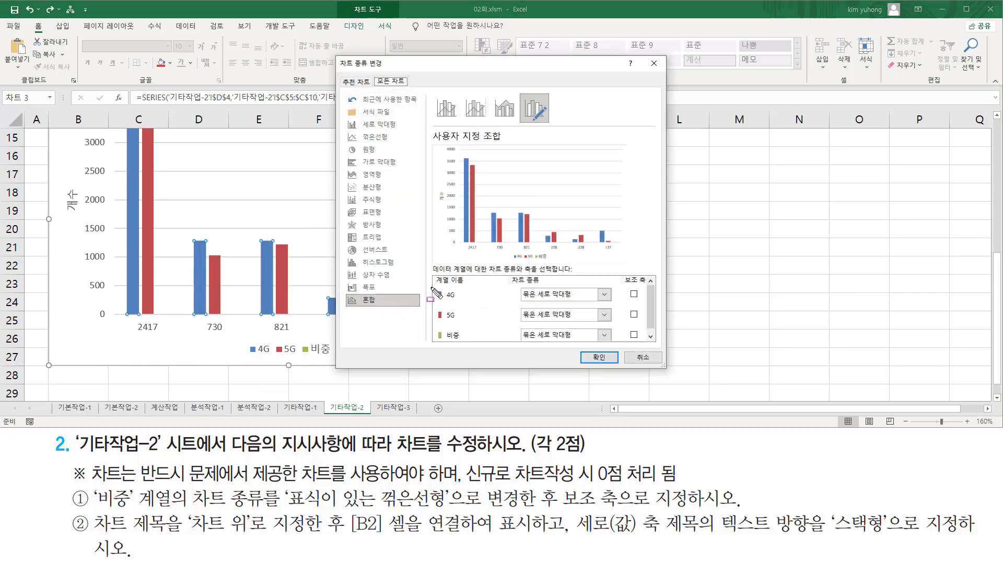
# - Set the chart type of the 비중 series to 표식이 있는 꺾은선형 in the custom combination
pyautogui.moveTo(431, 287); pyautogui.dragTo(465, 346)
pyautogui.moveTo(519, 287)
pyautogui.mouseDown()
pyautogui.moveTo(538, 330)
pyautogui.moveTo(614, 343)
pyautogui.mouseUp()
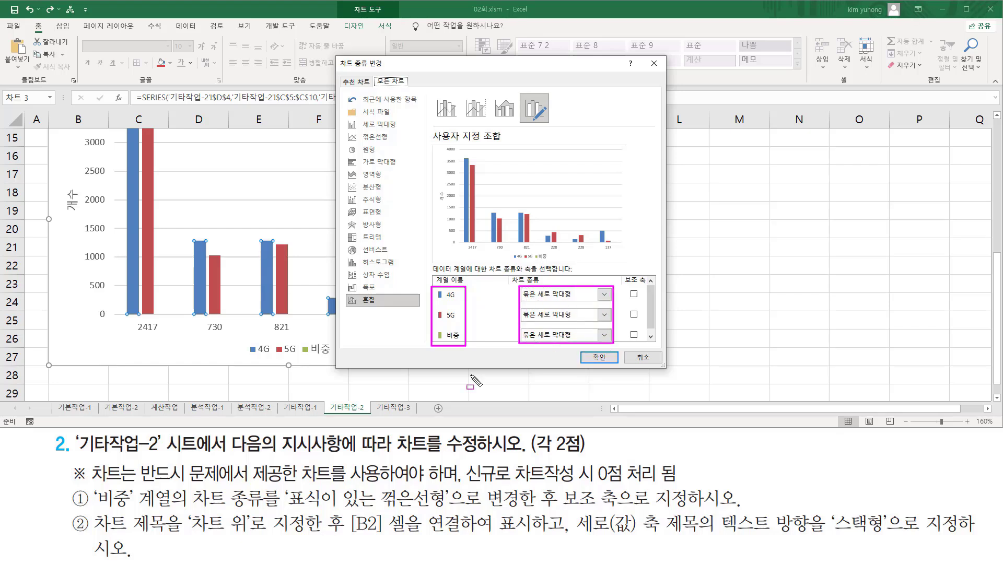
pyautogui.moveTo(96, 487); pyautogui.dragTo(130, 507)
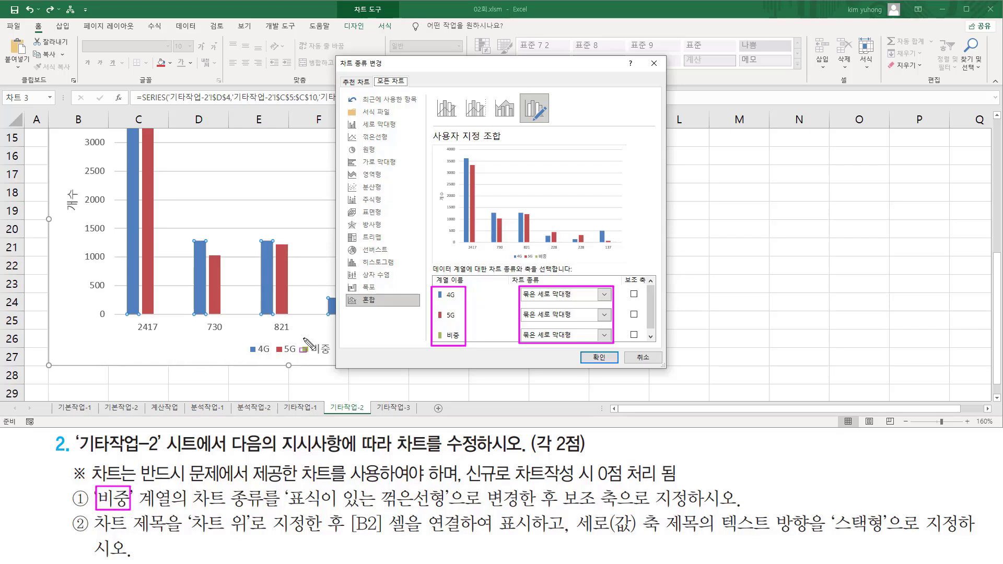
pyautogui.moveTo(302, 337); pyautogui.dragTo(331, 357)
pyautogui.moveTo(435, 325); pyautogui.dragTo(465, 345)
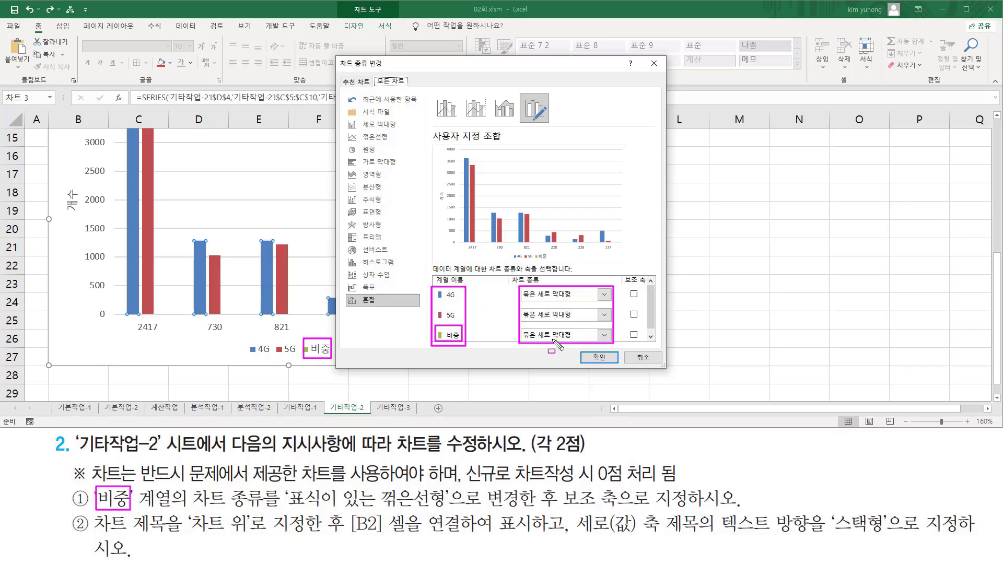
pyautogui.moveTo(520, 325)
pyautogui.mouseDown()
pyautogui.moveTo(536, 340)
pyautogui.moveTo(577, 343)
pyautogui.mouseUp()
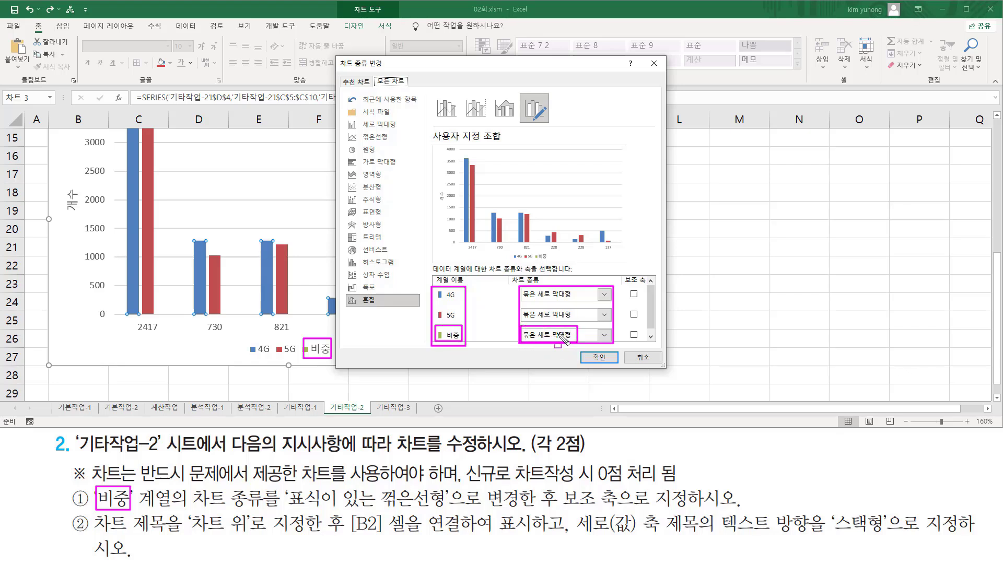
pyautogui.click(560, 336)
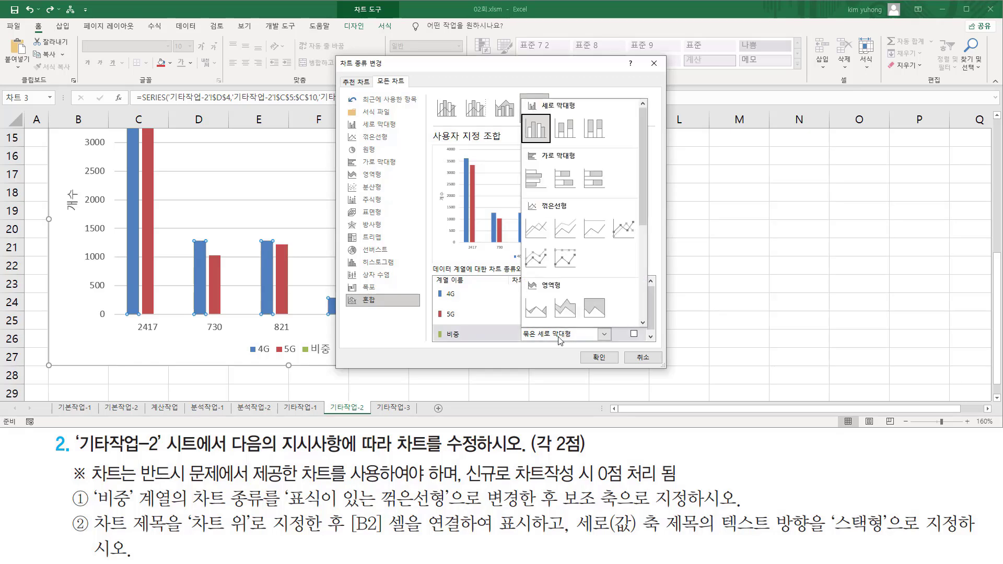
pyautogui.click(623, 229)
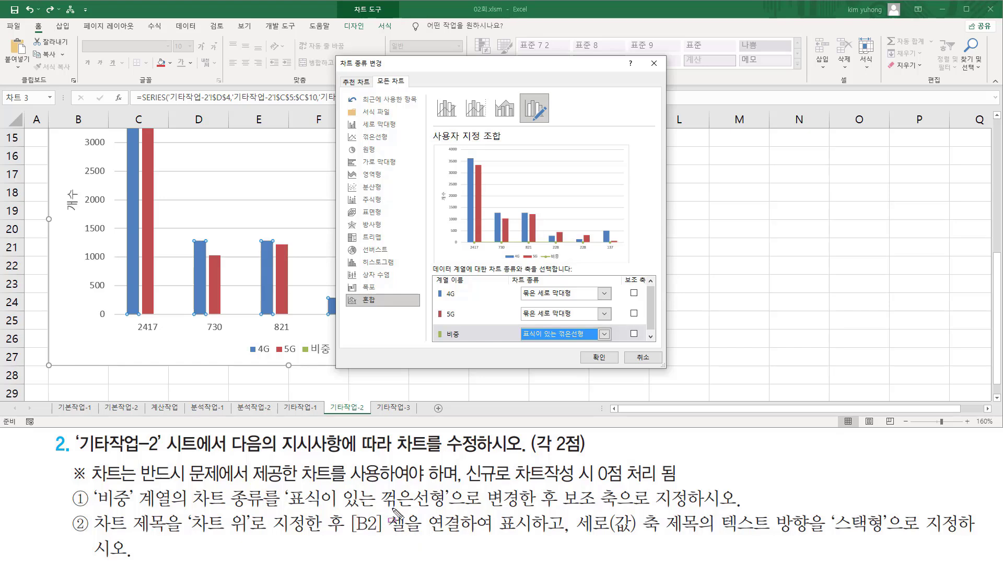
# - Assign the 비중 series to the secondary axis (보조 축) and apply the combination chart
pyautogui.moveTo(289, 506); pyautogui.dragTo(687, 505)
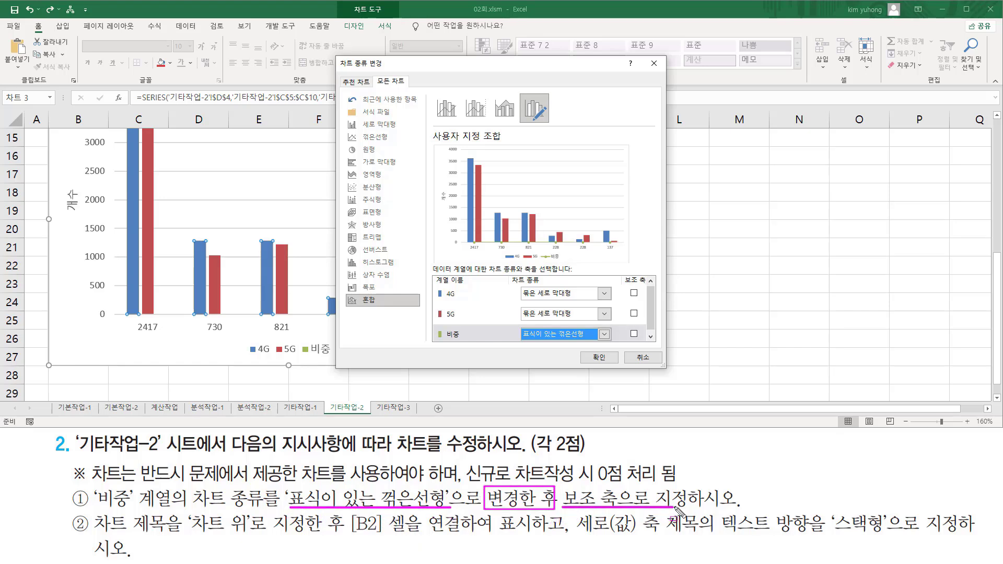
pyautogui.moveTo(622, 275)
pyautogui.mouseDown()
pyautogui.moveTo(651, 276)
pyautogui.moveTo(651, 284)
pyautogui.mouseUp()
pyautogui.moveTo(627, 327)
pyautogui.mouseDown()
pyautogui.moveTo(644, 329)
pyautogui.moveTo(642, 342)
pyautogui.moveTo(627, 327)
pyautogui.mouseUp()
pyautogui.press('Escape')
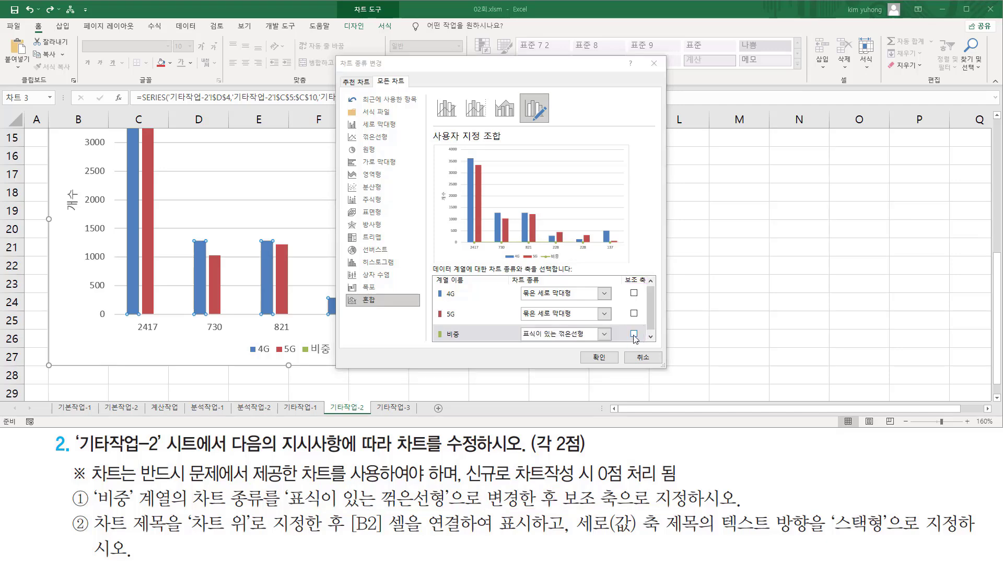
pyautogui.click(633, 334)
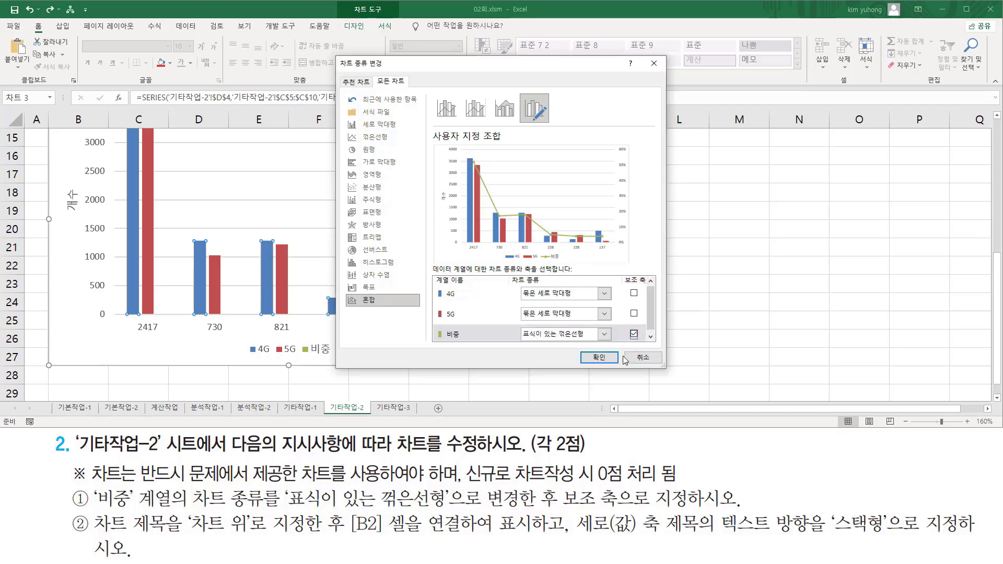
pyautogui.click(605, 359)
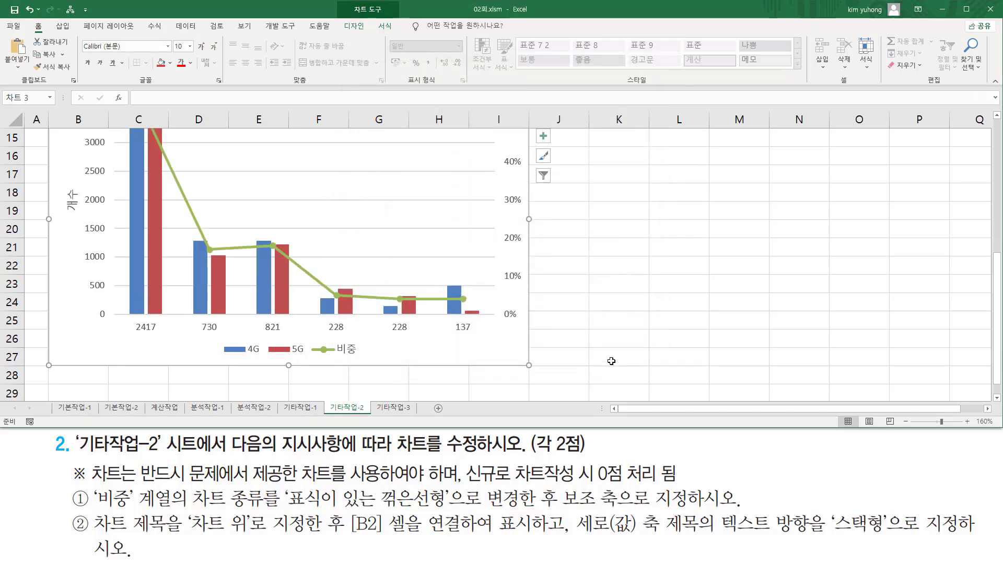
# - Examine the 비중 line and the secondary percentage axis in the modified chart
pyautogui.scroll(3, 611, 360)
pyautogui.scroll(-3, 330, 331)
pyautogui.click(996, 114)
pyautogui.click(996, 115)
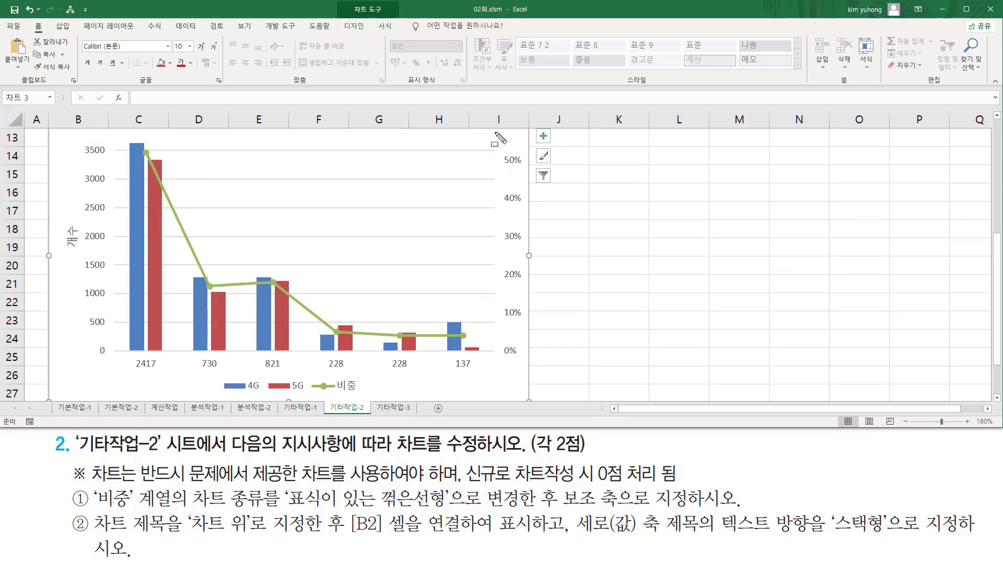
pyautogui.moveTo(495, 135)
pyautogui.mouseDown()
pyautogui.moveTo(528, 314)
pyautogui.moveTo(527, 371)
pyautogui.mouseUp()
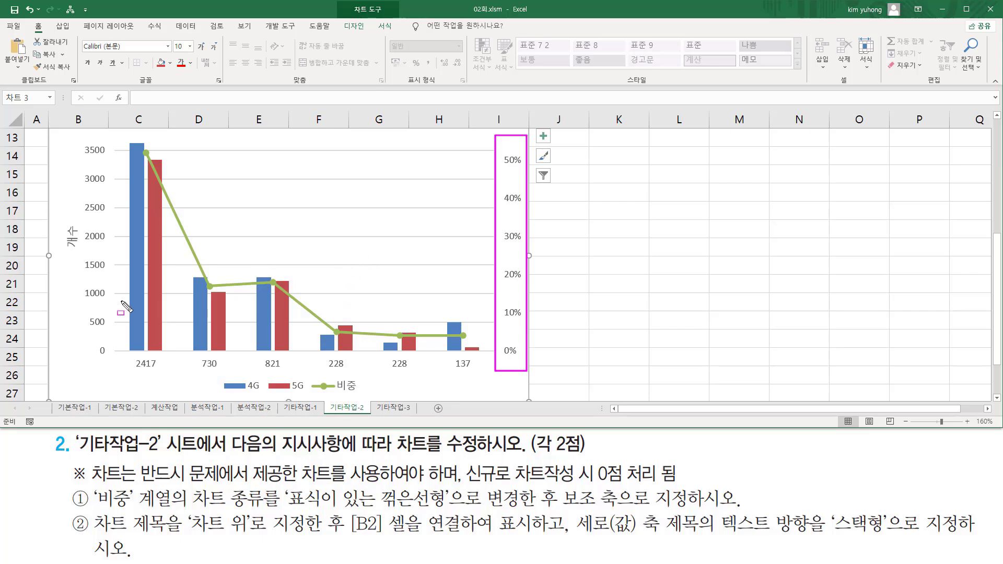
pyautogui.press('Escape')
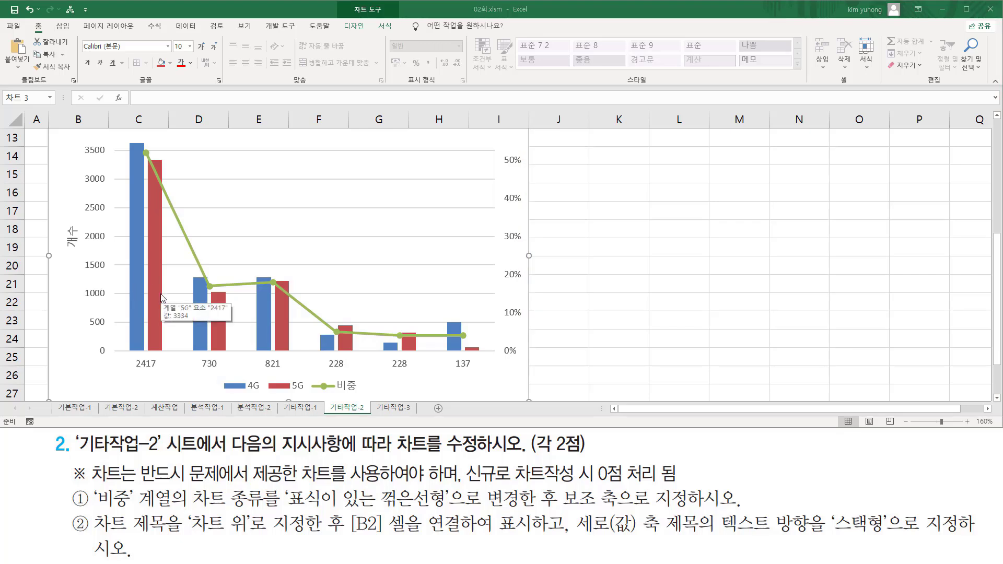
pyautogui.scroll(-3, 160, 298)
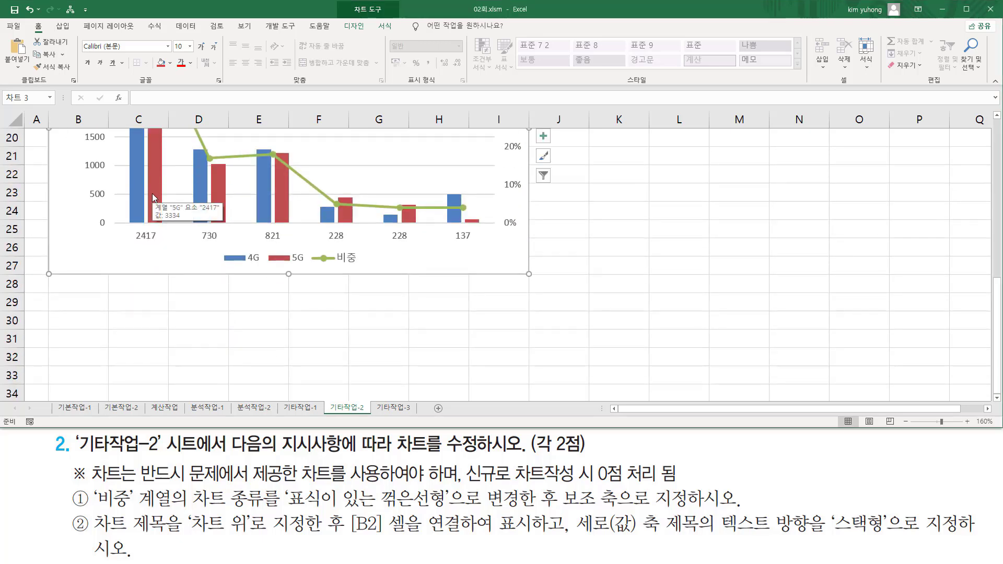
pyautogui.rightClick(155, 187)
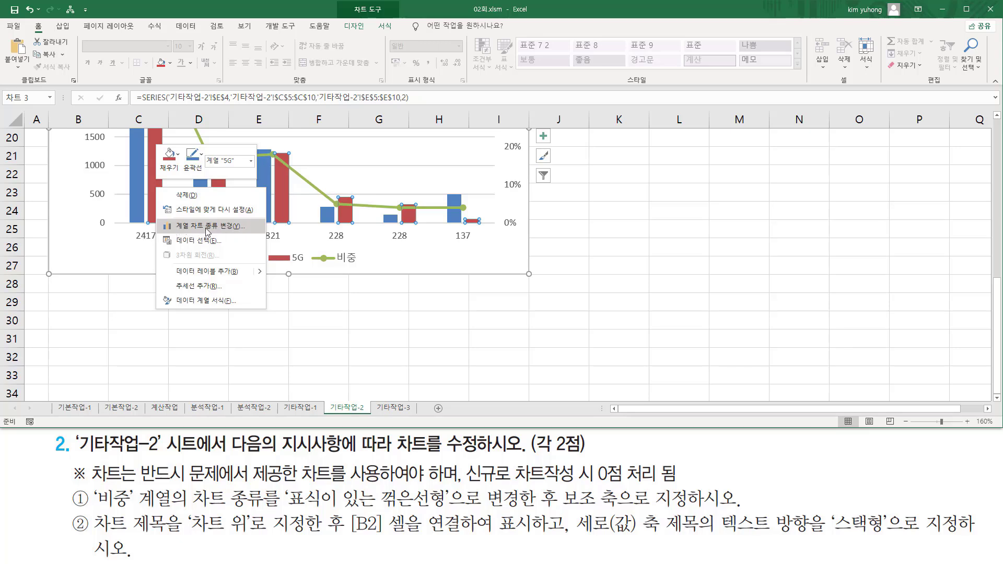
pyautogui.click(84, 253)
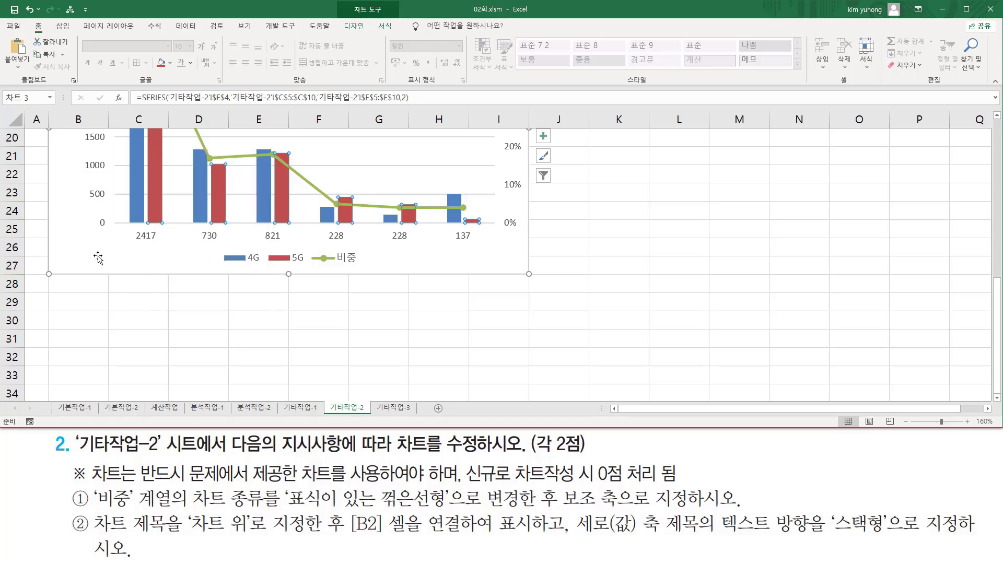
pyautogui.rightClick(77, 245)
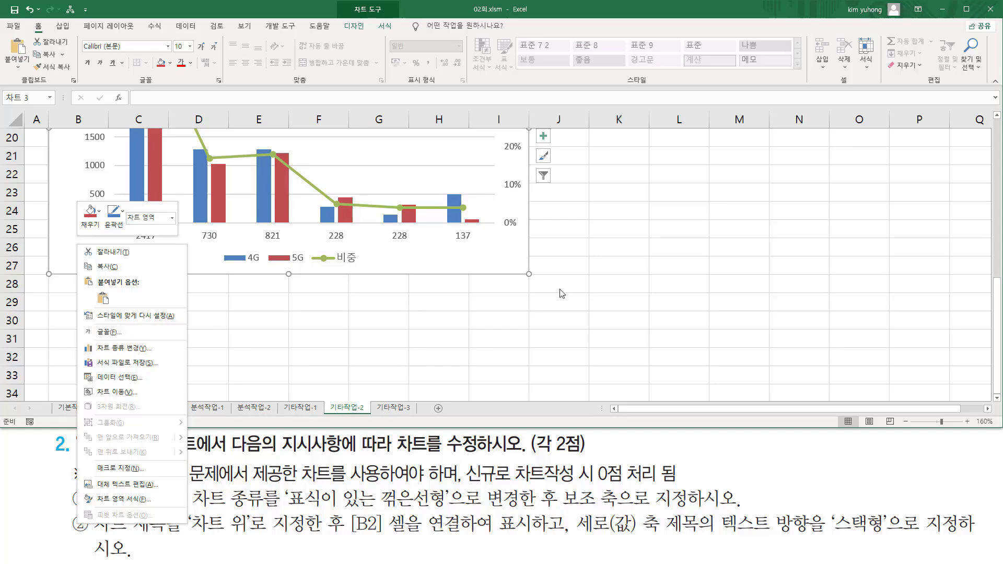
pyautogui.press('Escape')
pyautogui.scroll(2, 589, 256)
pyautogui.scroll(1, 590, 256)
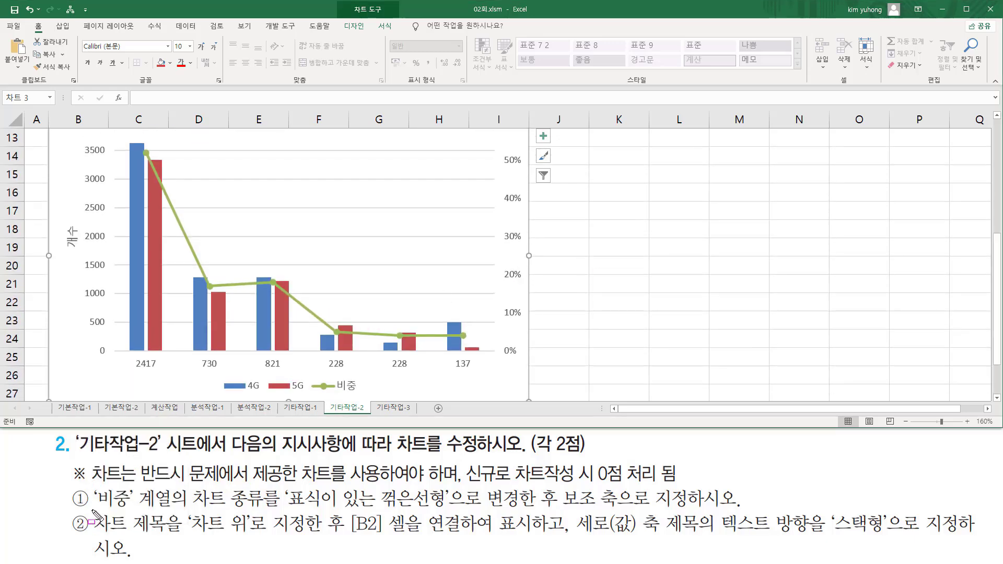
# - Examine the chart title instruction and the title source text in cell B2
pyautogui.moveTo(92, 510)
pyautogui.mouseDown()
pyautogui.moveTo(103, 534)
pyautogui.moveTo(250, 534)
pyautogui.mouseUp()
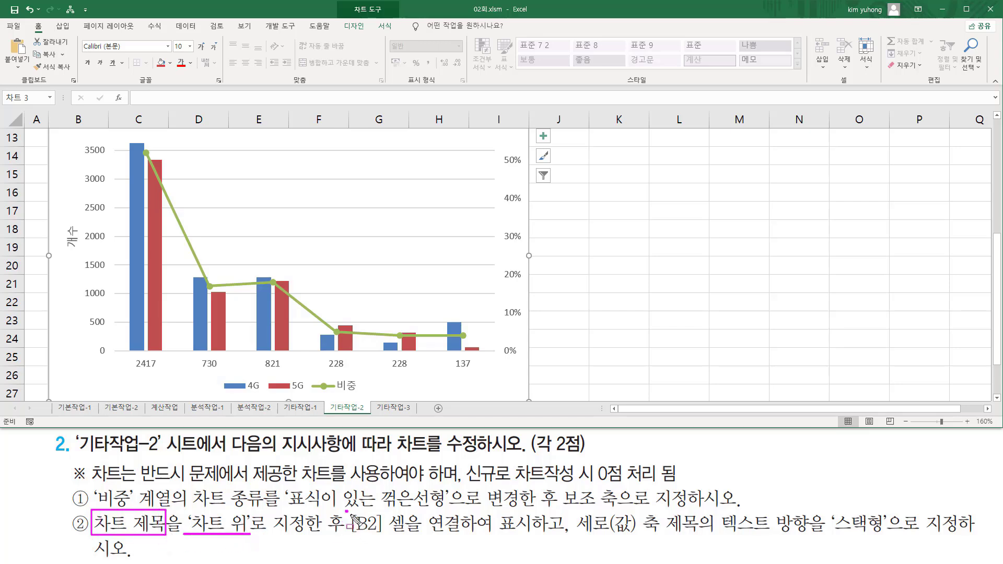
pyautogui.moveTo(345, 510)
pyautogui.mouseDown()
pyautogui.moveTo(386, 532)
pyautogui.moveTo(540, 534)
pyautogui.mouseUp()
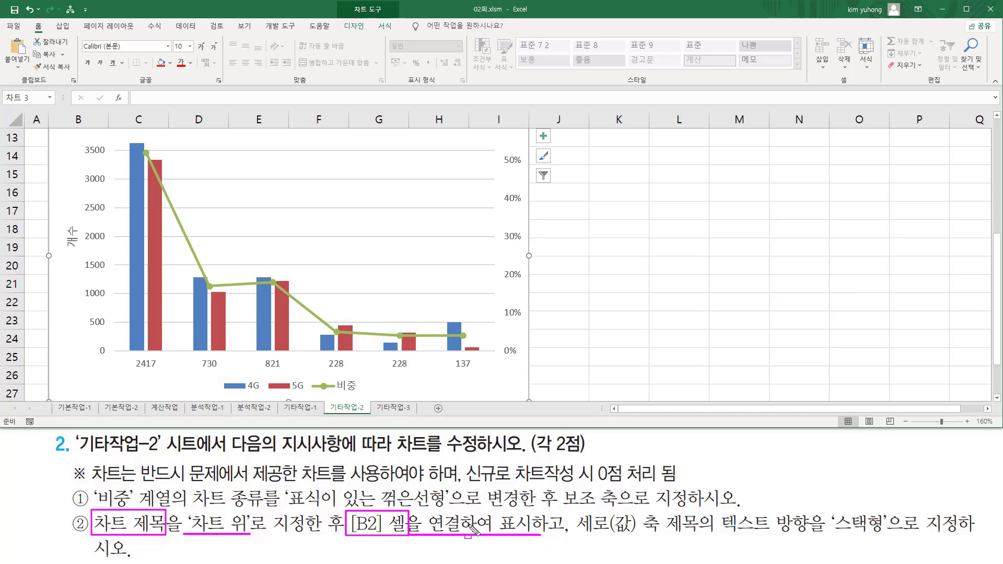
pyautogui.press('Escape')
pyautogui.scroll(4, 271, 266)
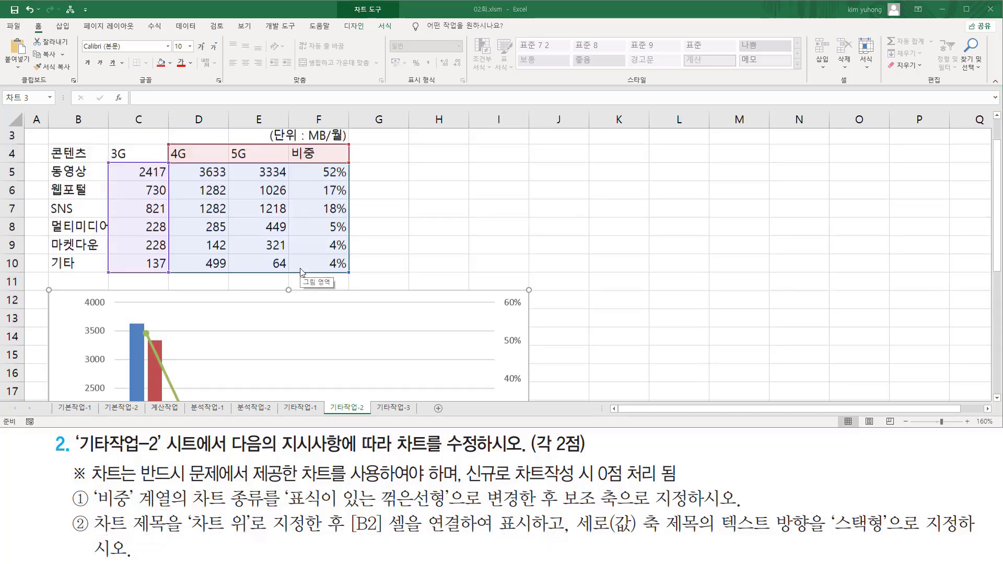
pyautogui.click(57, 155)
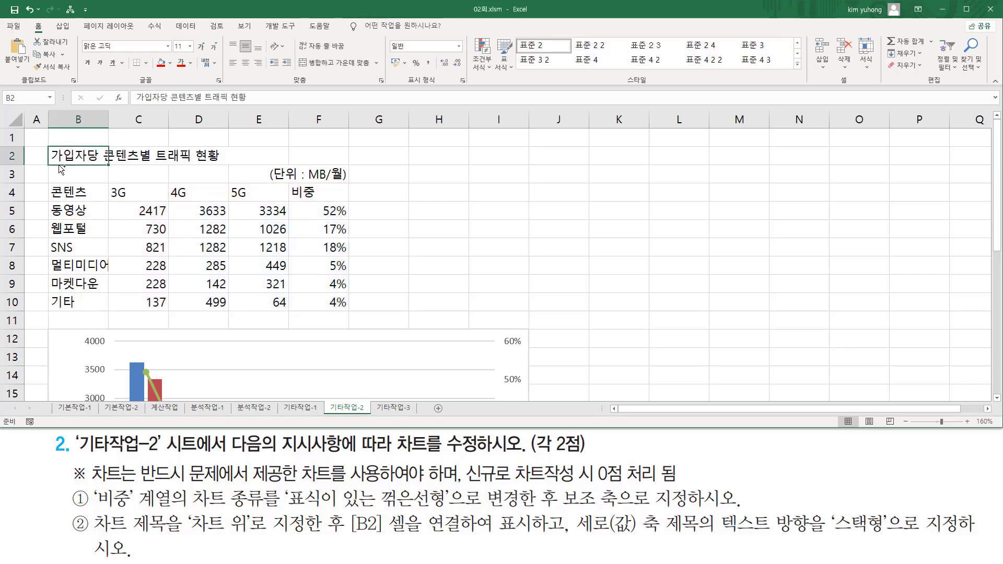
pyautogui.moveTo(46, 146); pyautogui.dragTo(224, 167)
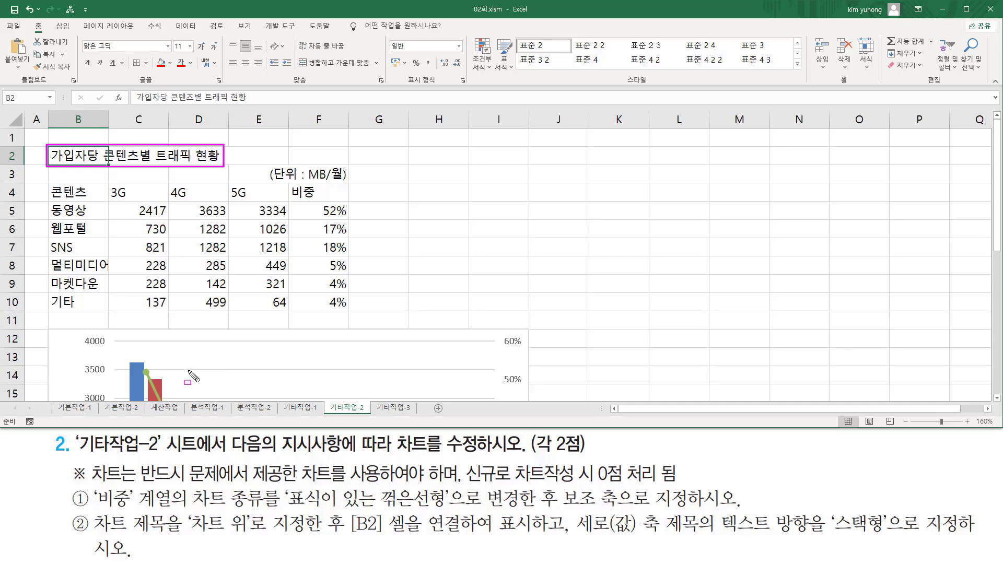
pyautogui.press('Escape')
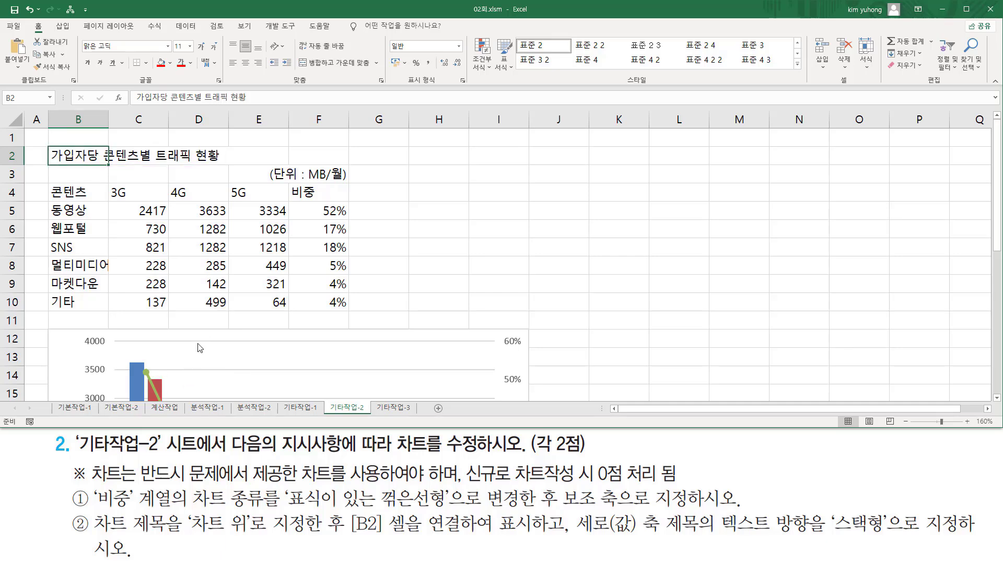
# - Add a chart title to the 기타작업-2 chart using the 차트 위 placement
pyautogui.scroll(-2, 200, 347)
pyautogui.click(73, 278)
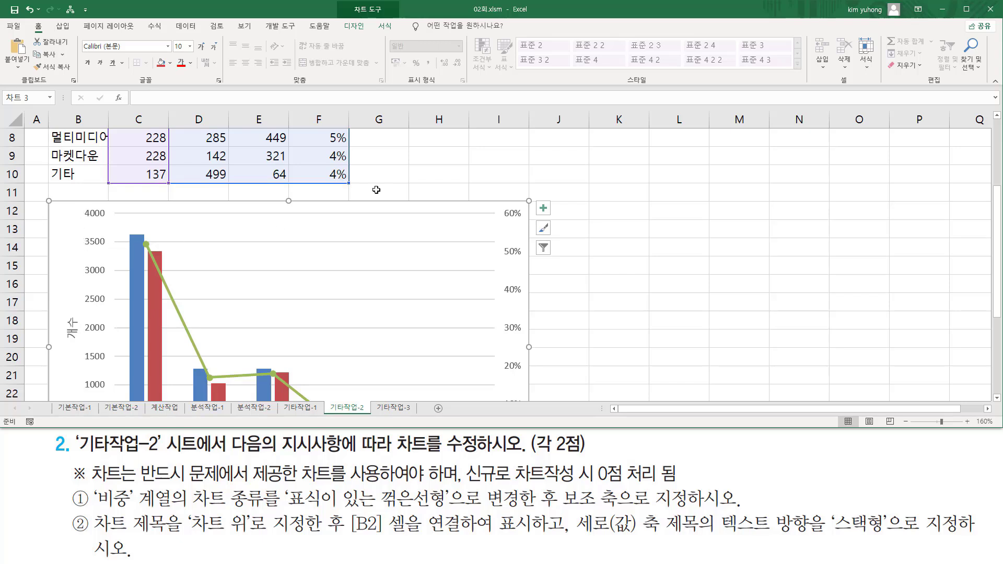
pyautogui.moveTo(348, 2)
pyautogui.mouseDown()
pyautogui.moveTo(386, 16)
pyautogui.moveTo(363, 31)
pyautogui.moveTo(371, 32)
pyautogui.mouseUp()
pyautogui.press('Escape')
pyautogui.click(360, 27)
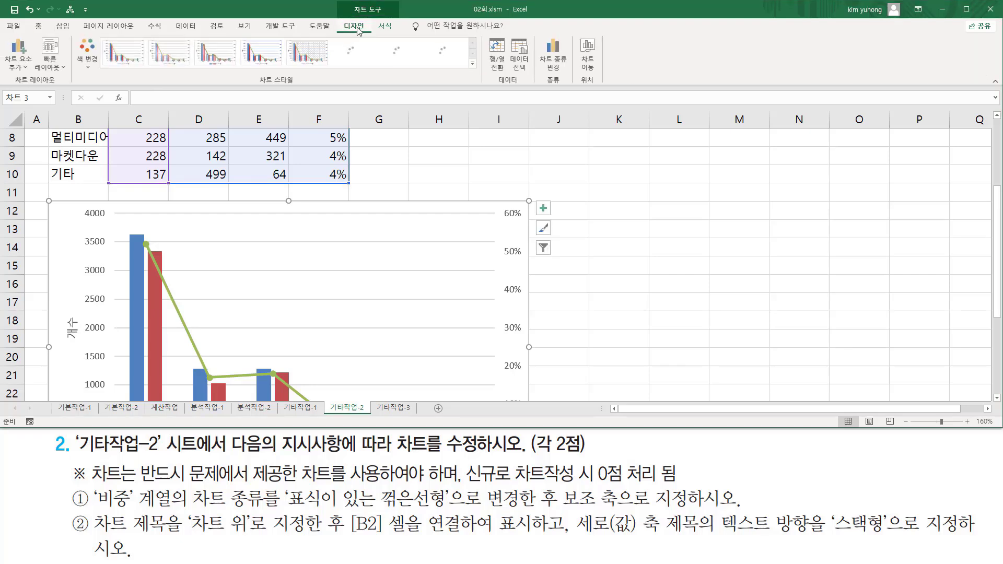
pyautogui.click(24, 67)
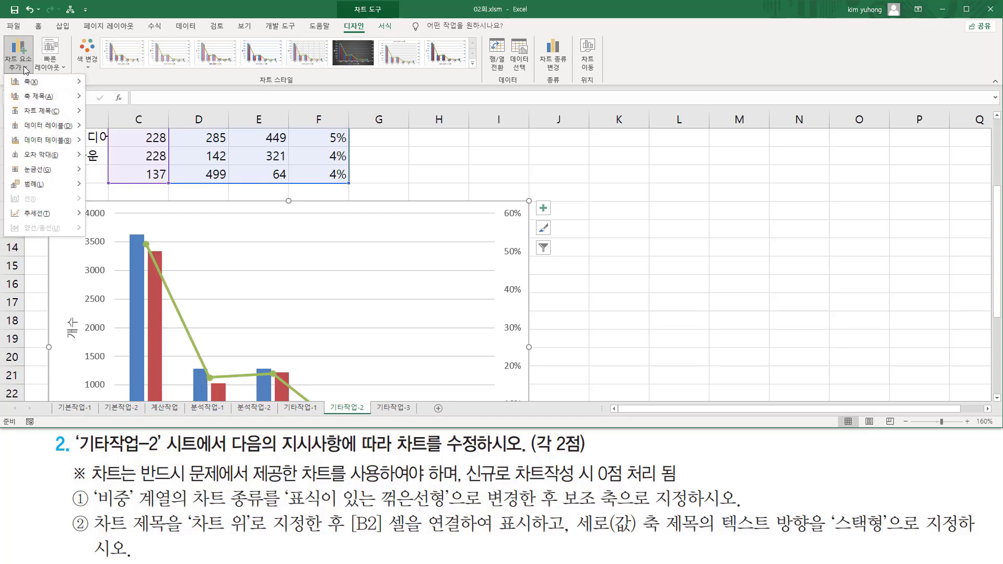
pyautogui.moveTo(37, 113)
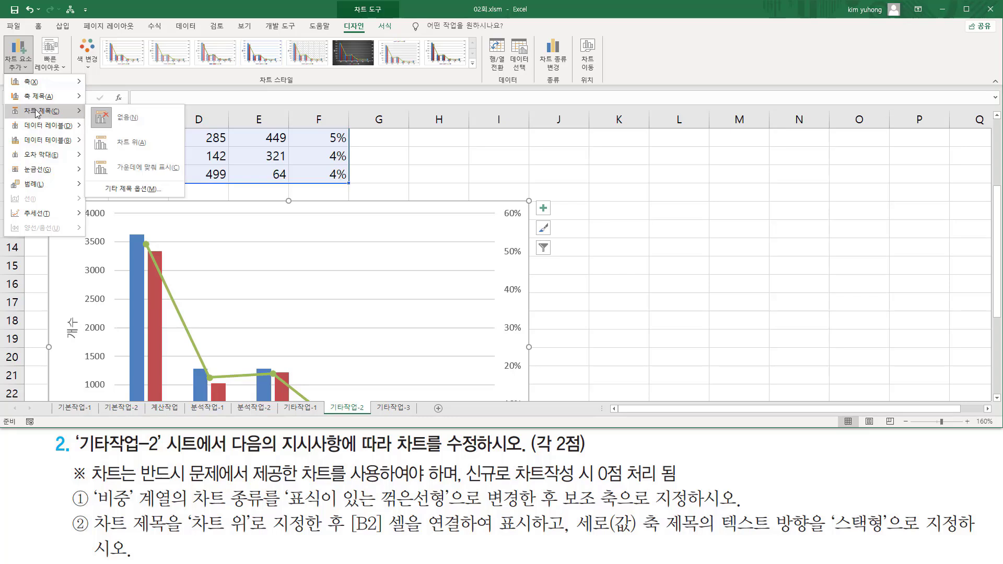
pyautogui.click(134, 146)
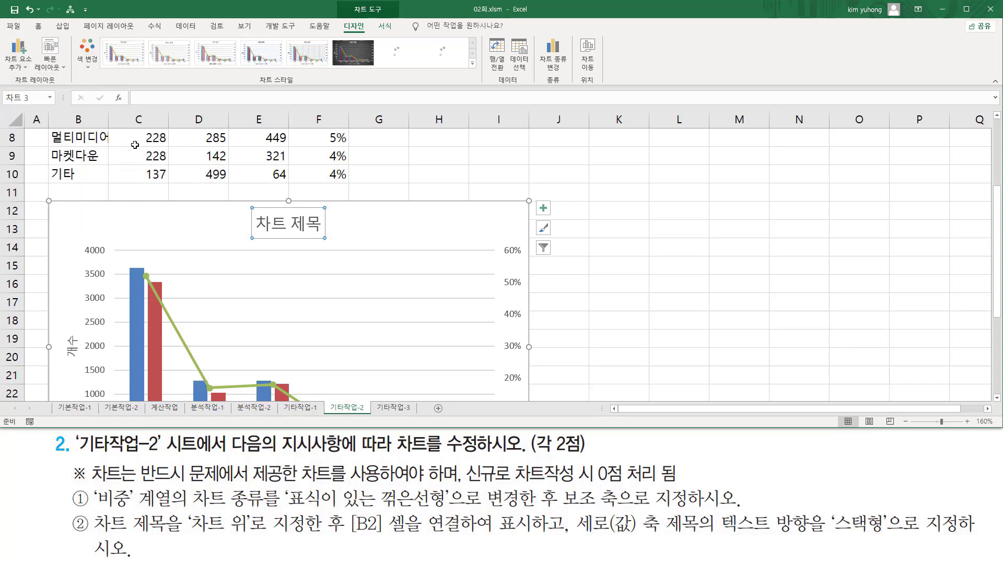
# - Link the chart title to cell B2 with the formula ='기타작업-2'!$B$2
pyautogui.moveTo(242, 204)
pyautogui.mouseDown()
pyautogui.moveTo(260, 232)
pyautogui.moveTo(344, 247)
pyautogui.mouseUp()
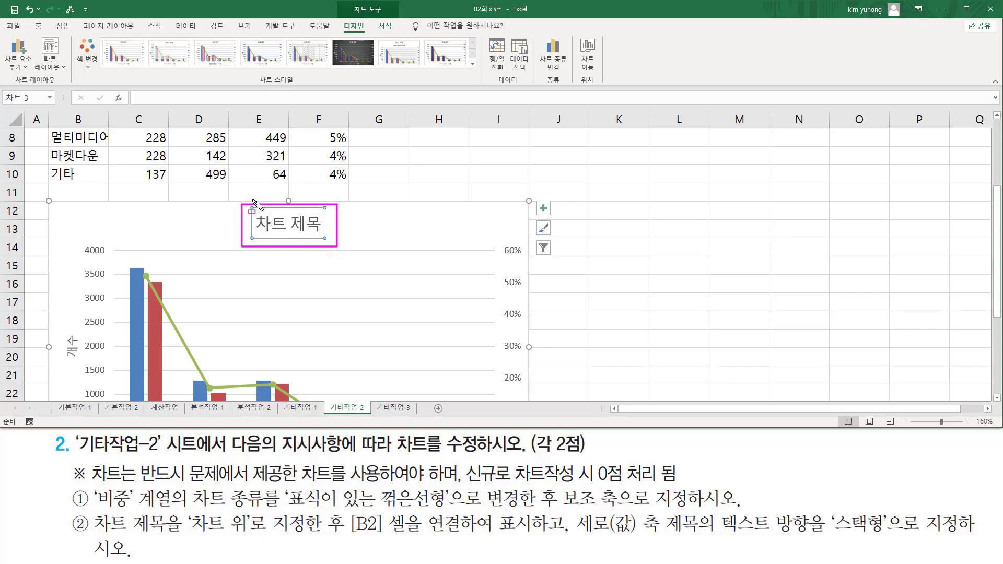
pyautogui.moveTo(131, 91); pyautogui.dragTo(219, 105)
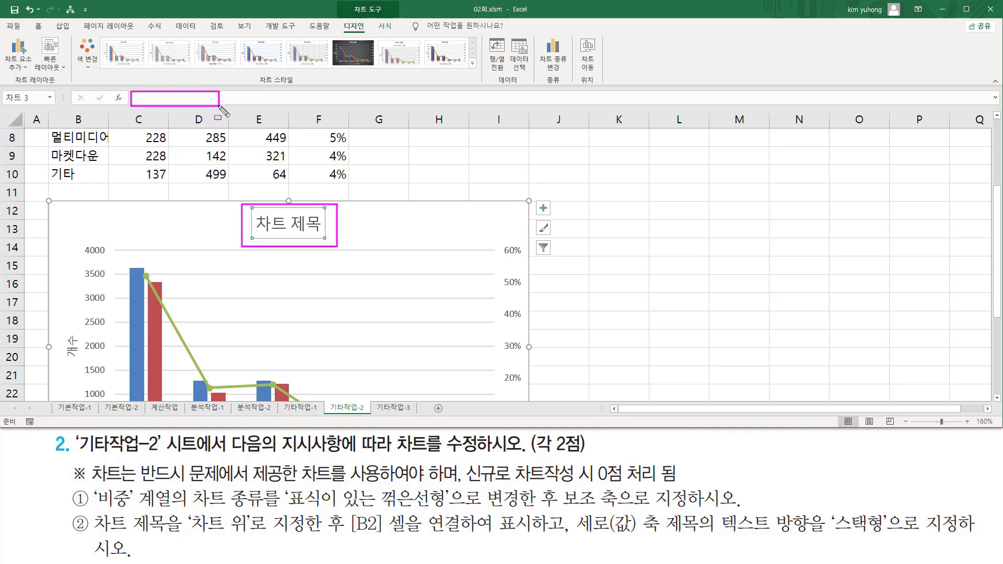
pyautogui.click(174, 96)
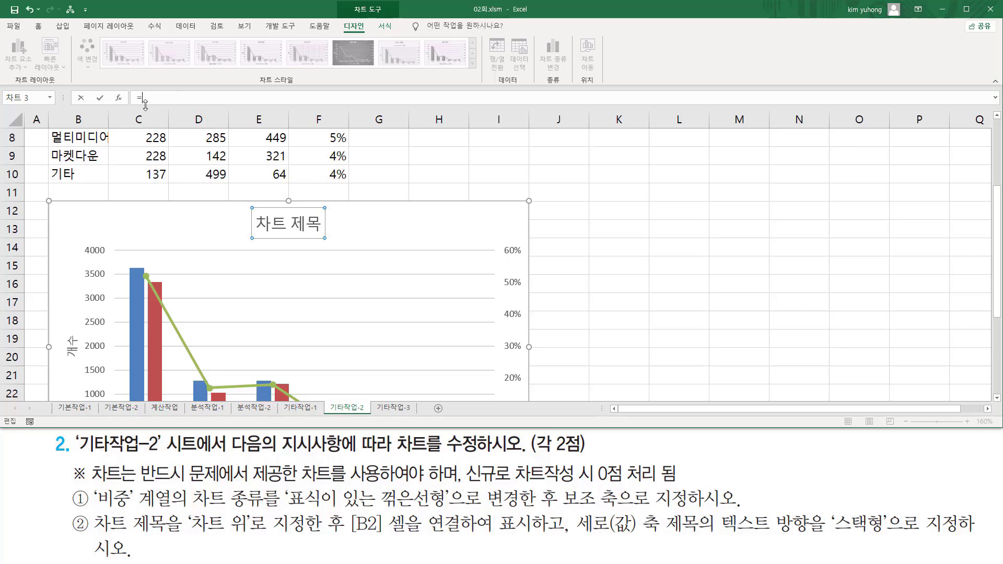
pyautogui.scroll(3, 127, 152)
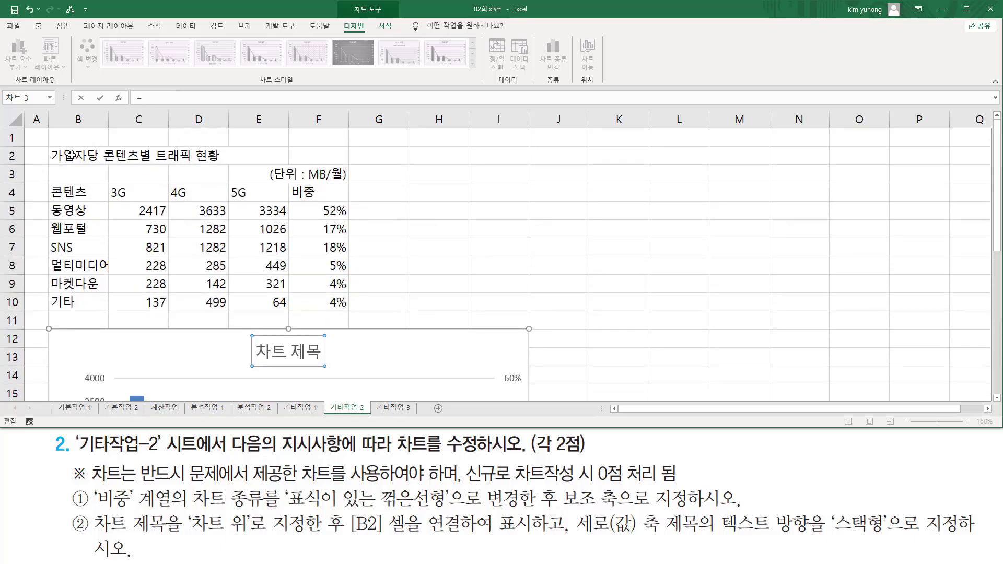
pyautogui.click(69, 156)
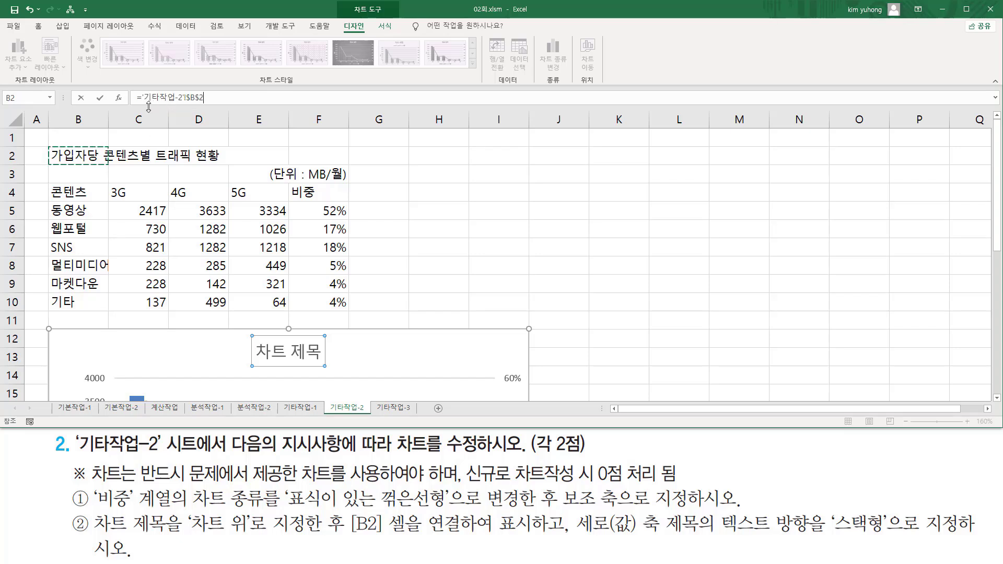
pyautogui.moveTo(144, 103); pyautogui.dragTo(210, 103)
pyautogui.click(214, 98)
pyautogui.press('Return')
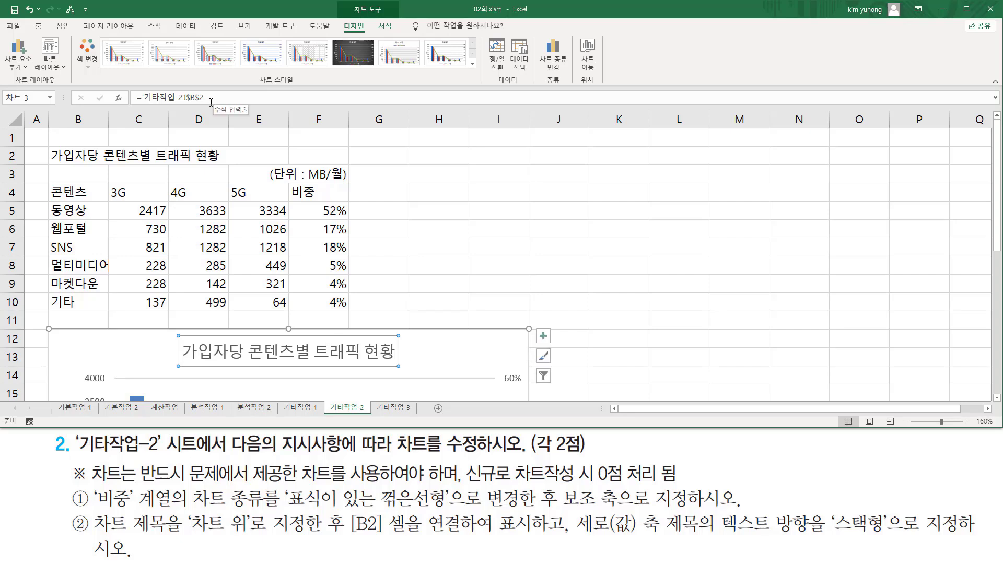
# - Test the chart title's link by entering aaa in cell B2, and undo the entry
pyautogui.moveTo(52, 147)
pyautogui.mouseDown()
pyautogui.moveTo(107, 161)
pyautogui.moveTo(226, 164)
pyautogui.mouseUp()
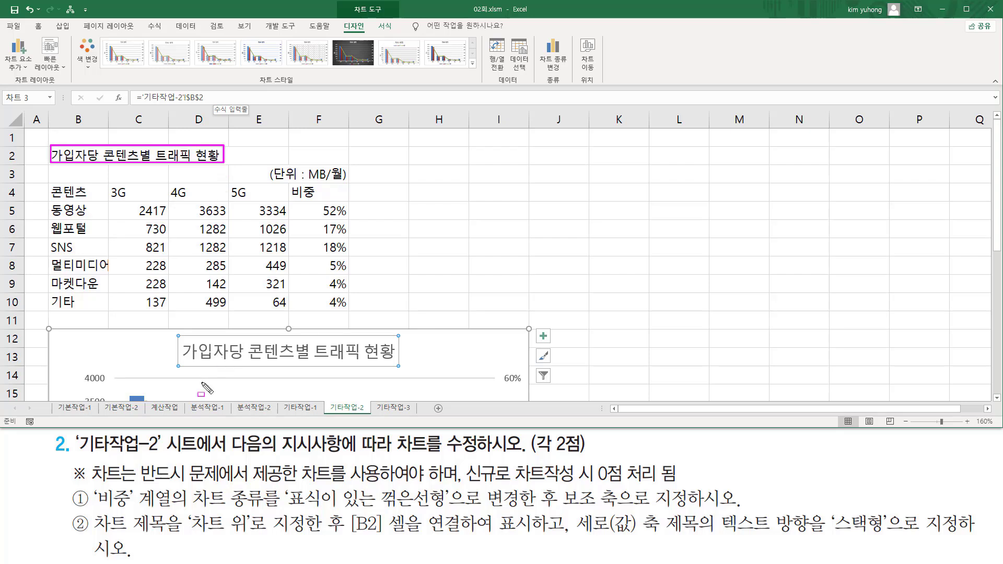
pyautogui.moveTo(180, 339)
pyautogui.mouseDown()
pyautogui.moveTo(235, 364)
pyautogui.moveTo(400, 364)
pyautogui.mouseUp()
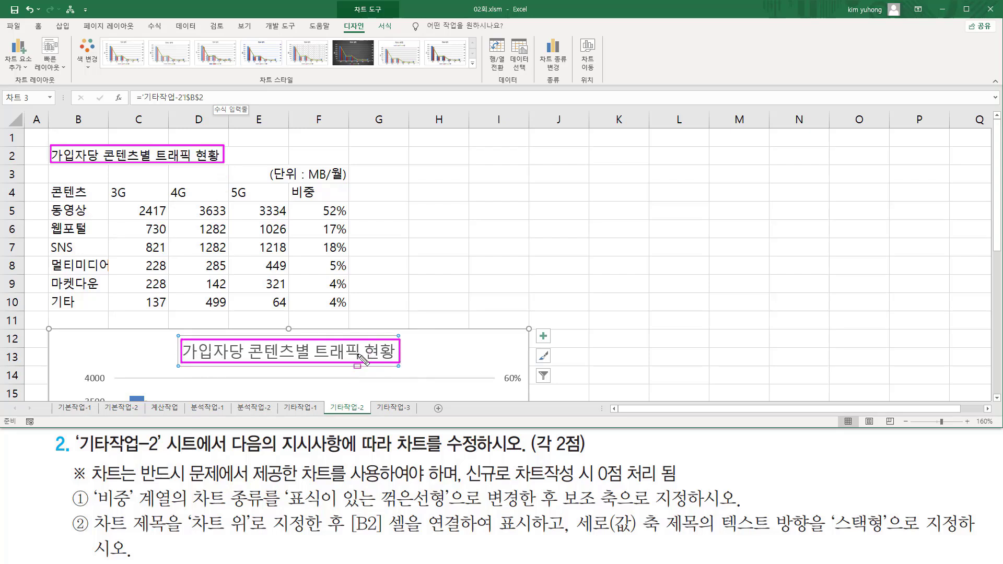
pyautogui.moveTo(563, 511); pyautogui.dragTo(563, 541)
pyautogui.press('Escape')
pyautogui.click(107, 160)
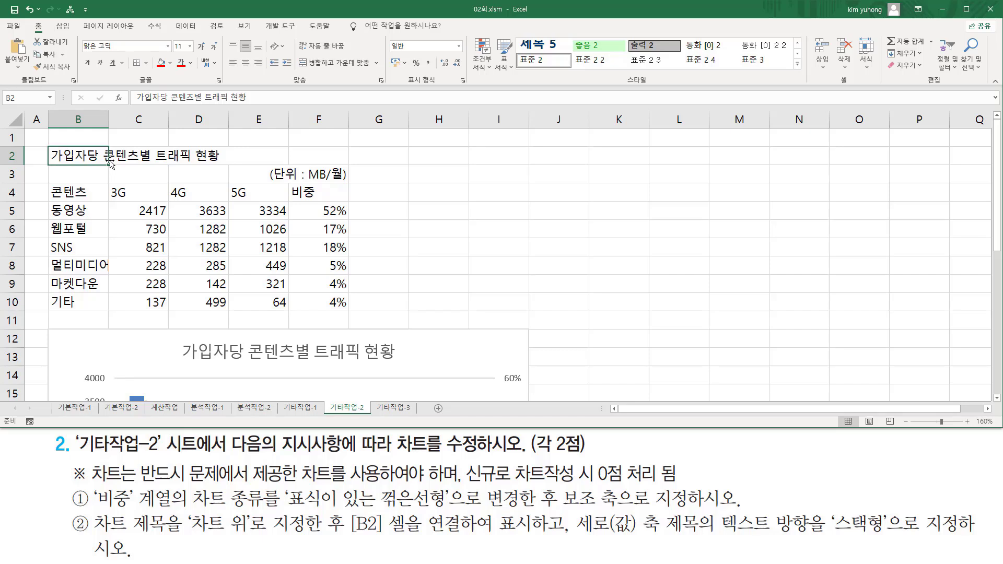
pyautogui.write('aaa')
pyautogui.press('Return')
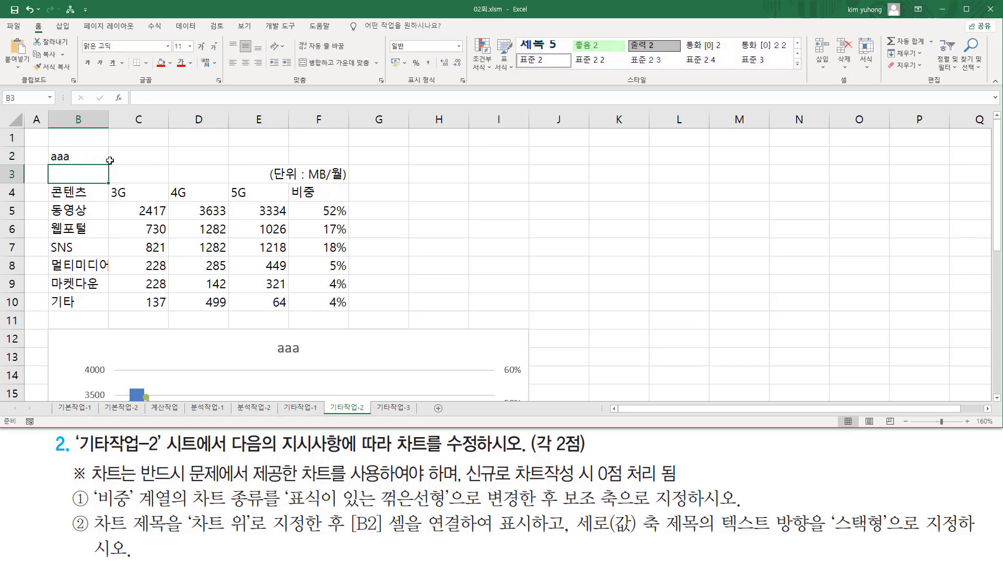
pyautogui.hotkey('ctrl', '2')
pyautogui.moveTo(48, 147); pyautogui.dragTo(86, 172)
pyautogui.moveTo(262, 360)
pyautogui.mouseDown()
pyautogui.moveTo(266, 346)
pyautogui.moveTo(313, 357)
pyautogui.mouseUp()
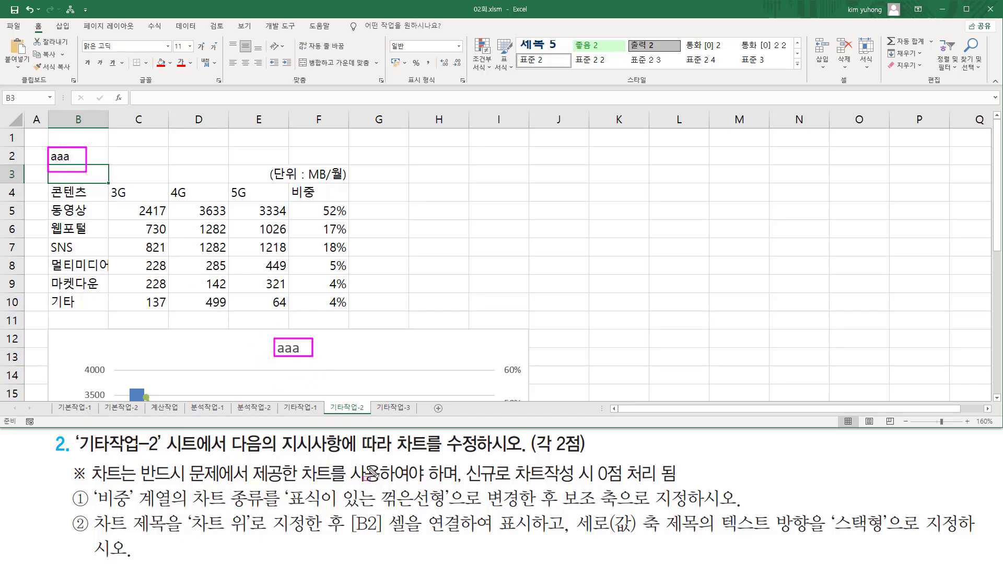
pyautogui.moveTo(424, 533); pyautogui.dragTo(542, 537)
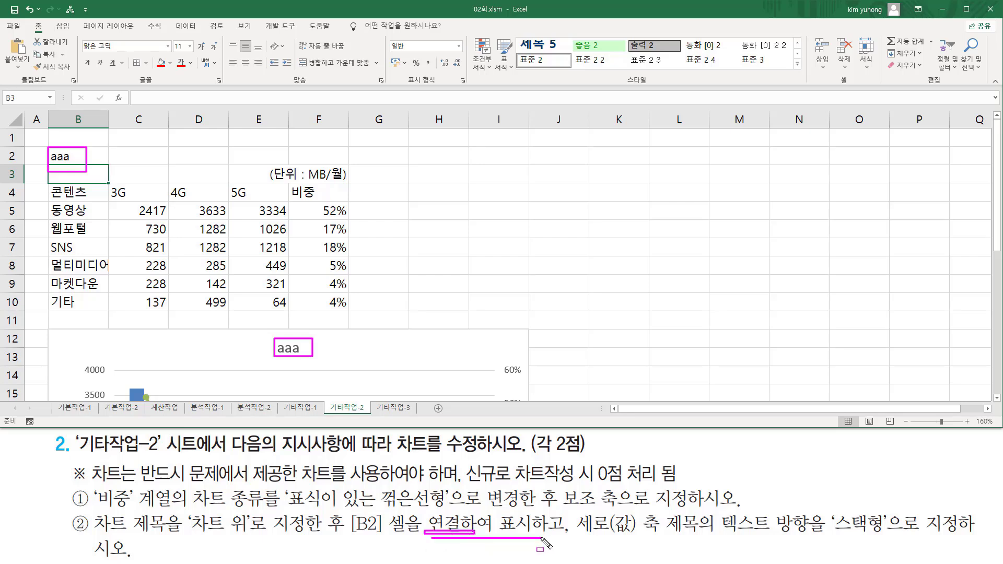
pyautogui.hotkey('ctrl', 'z')
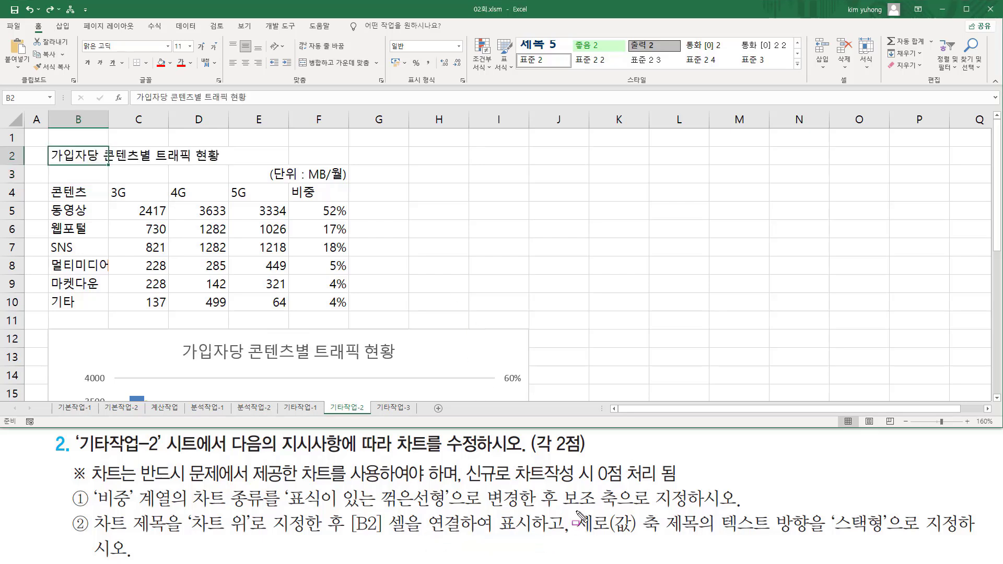
# - Examine the 세로(값) 축 제목 instruction for the 스택형 text direction and locate the 개수 axis title in the chart
pyautogui.moveTo(576, 511)
pyautogui.mouseDown()
pyautogui.moveTo(653, 537)
pyautogui.moveTo(873, 536)
pyautogui.mouseUp()
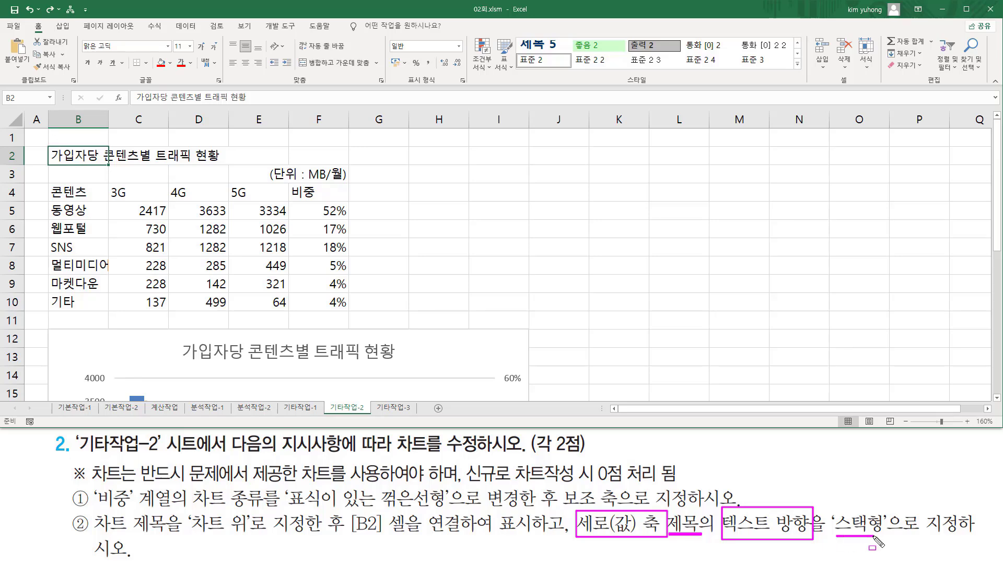
pyautogui.press('Escape')
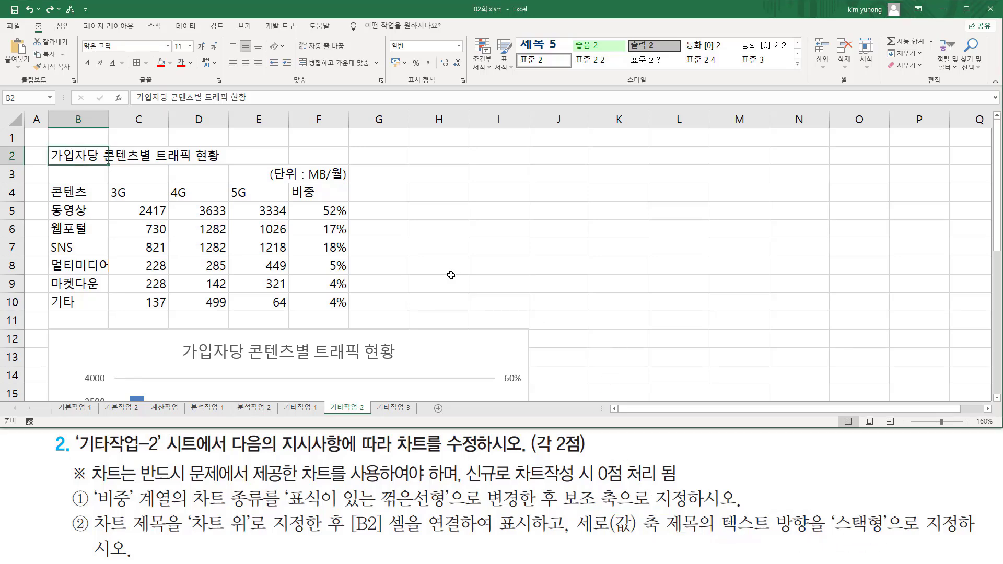
pyautogui.scroll(-2, 453, 281)
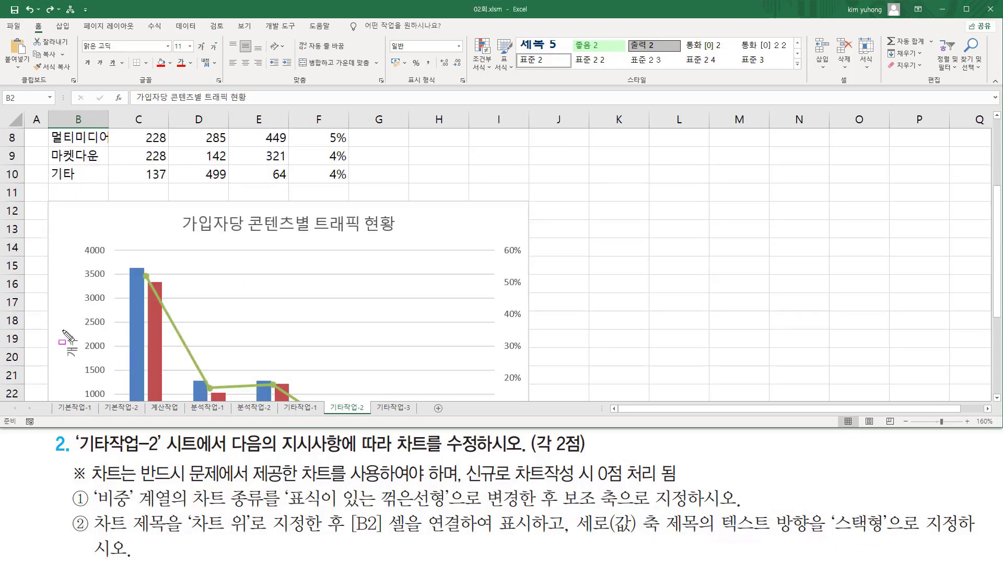
pyautogui.moveTo(59, 328); pyautogui.dragTo(78, 363)
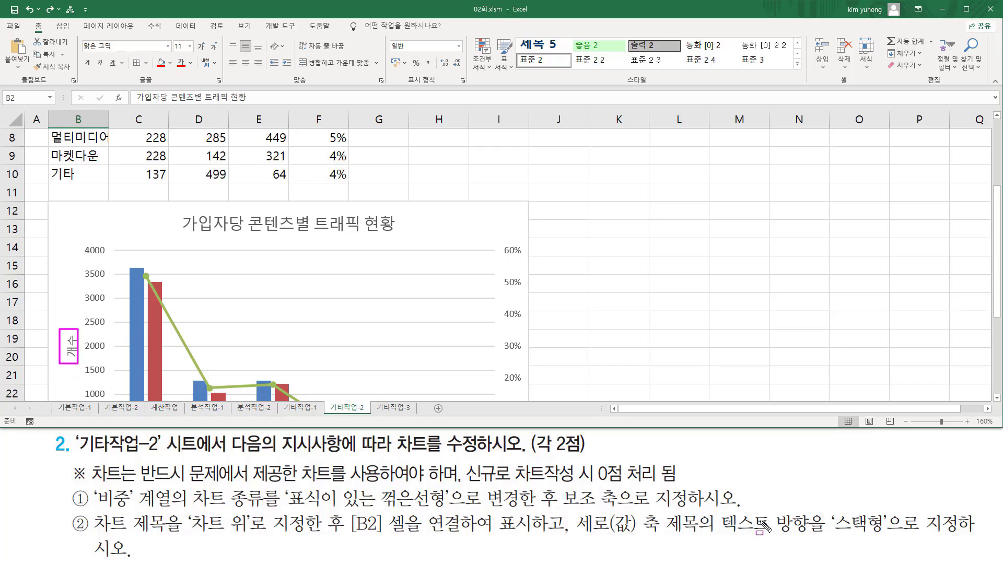
pyautogui.moveTo(715, 535)
pyautogui.mouseDown()
pyautogui.moveTo(890, 543)
pyautogui.moveTo(836, 515)
pyautogui.mouseUp()
pyautogui.press('Escape')
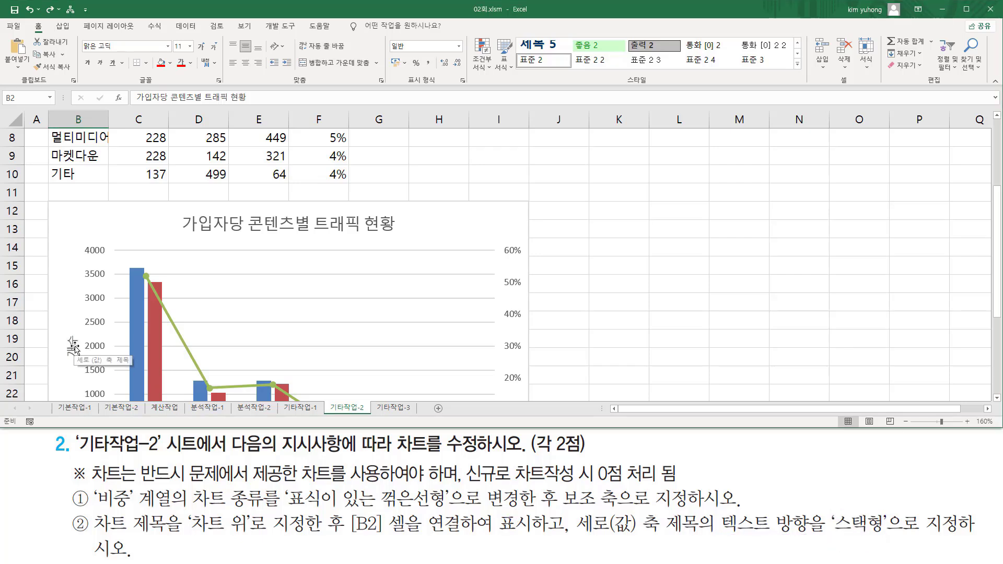
# - Open the alignment settings in the formatting options of the 개수 vertical axis title
pyautogui.click(70, 345)
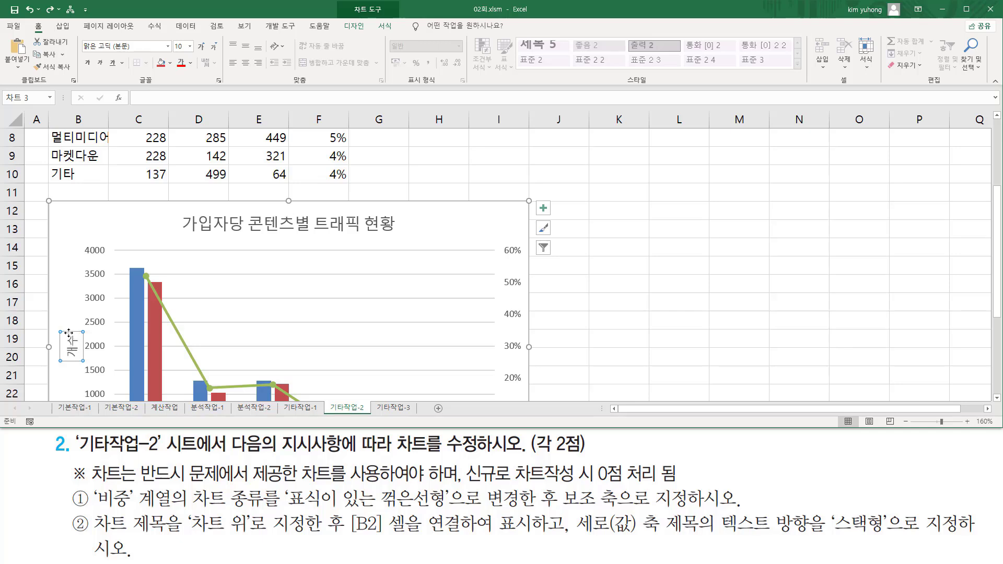
pyautogui.rightClick(69, 334)
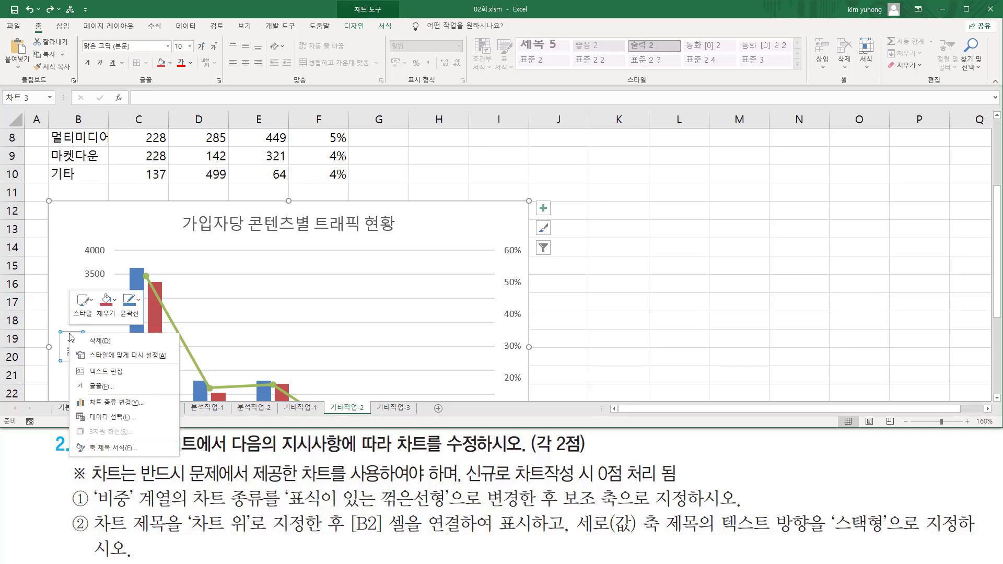
pyautogui.click(114, 448)
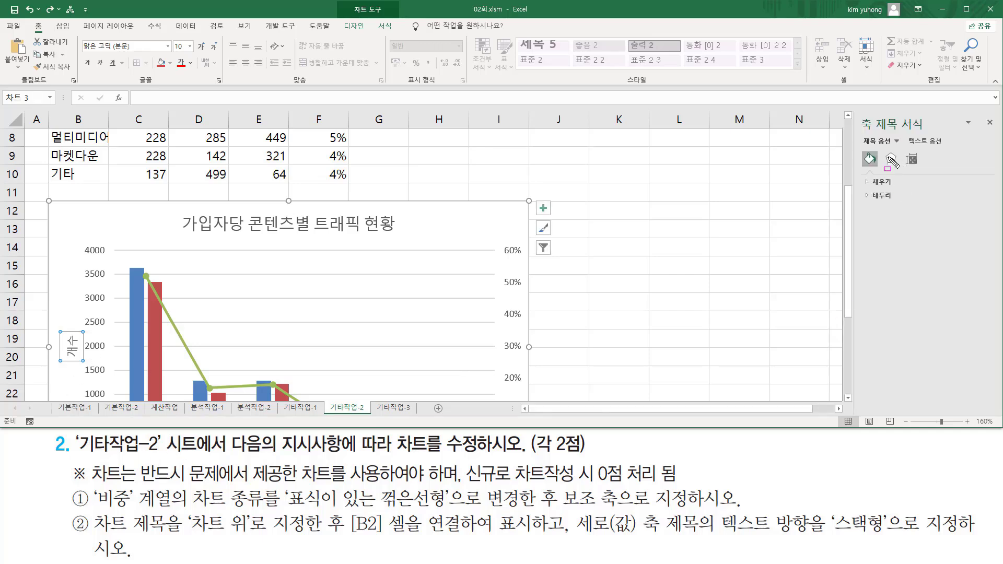
pyautogui.moveTo(856, 112); pyautogui.dragTo(930, 133)
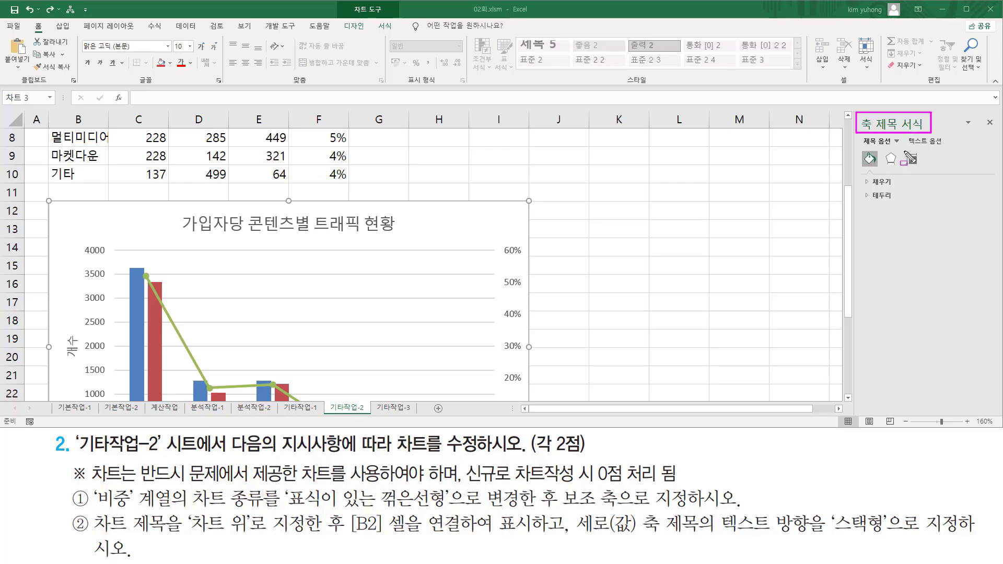
pyautogui.moveTo(903, 150); pyautogui.dragTo(923, 171)
pyautogui.press('Escape')
pyautogui.click(911, 160)
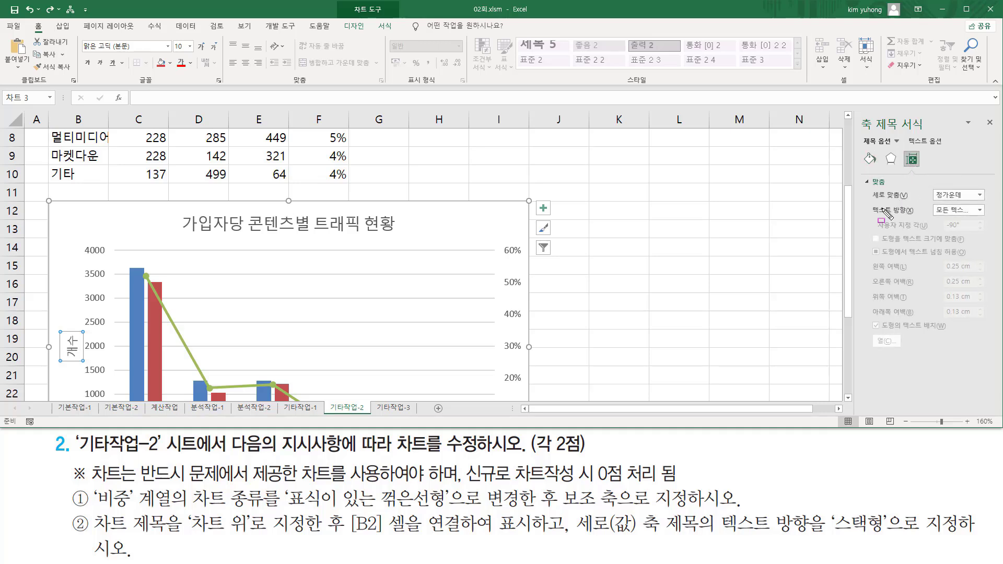
# - Set the 개수 axis title's text direction to 스택형 and close its formatting options
pyautogui.moveTo(865, 203); pyautogui.dragTo(920, 220)
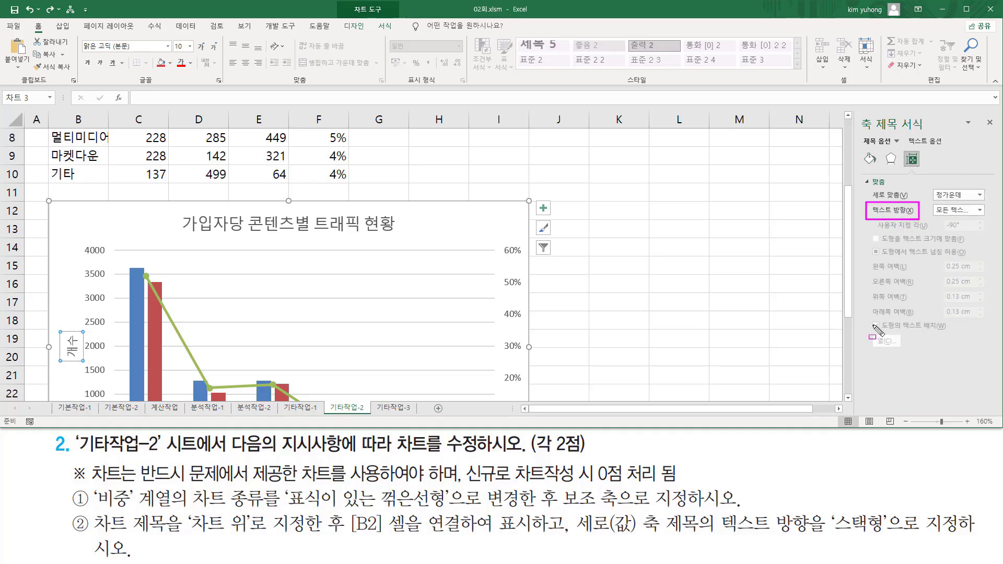
pyautogui.moveTo(718, 535)
pyautogui.mouseDown()
pyautogui.moveTo(810, 535)
pyautogui.moveTo(810, 509)
pyautogui.moveTo(879, 533)
pyautogui.mouseUp()
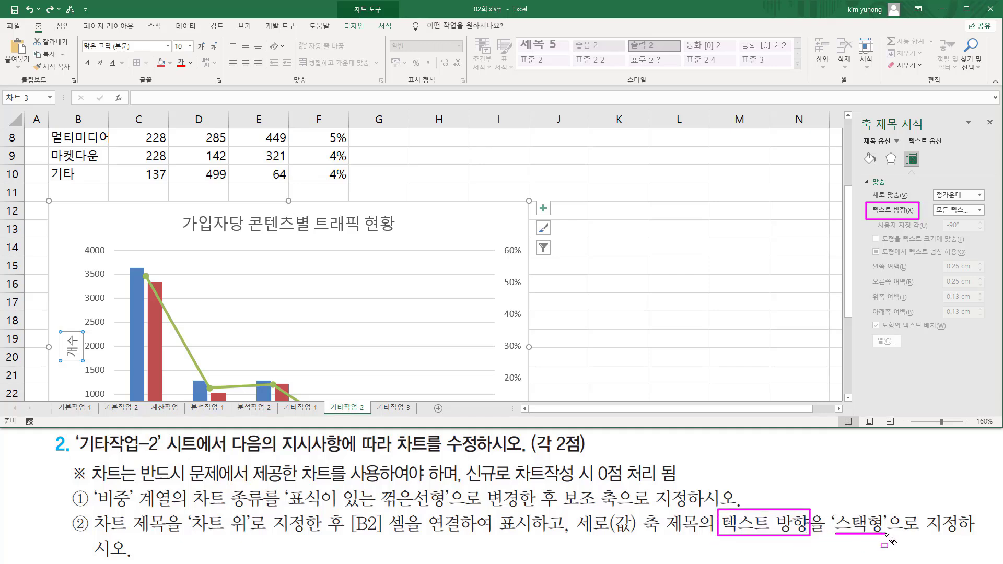
pyautogui.press('Escape')
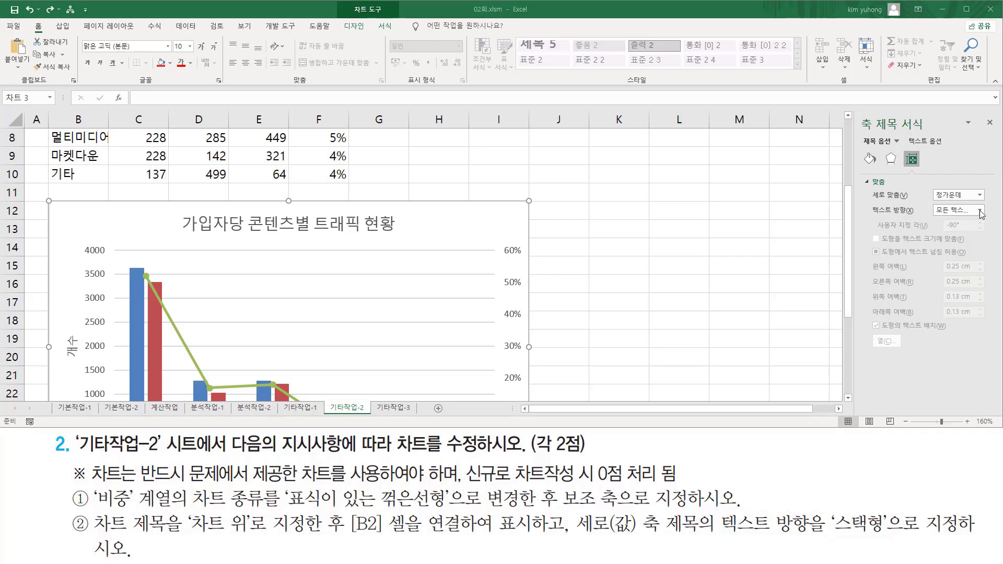
pyautogui.click(981, 214)
pyautogui.click(981, 214)
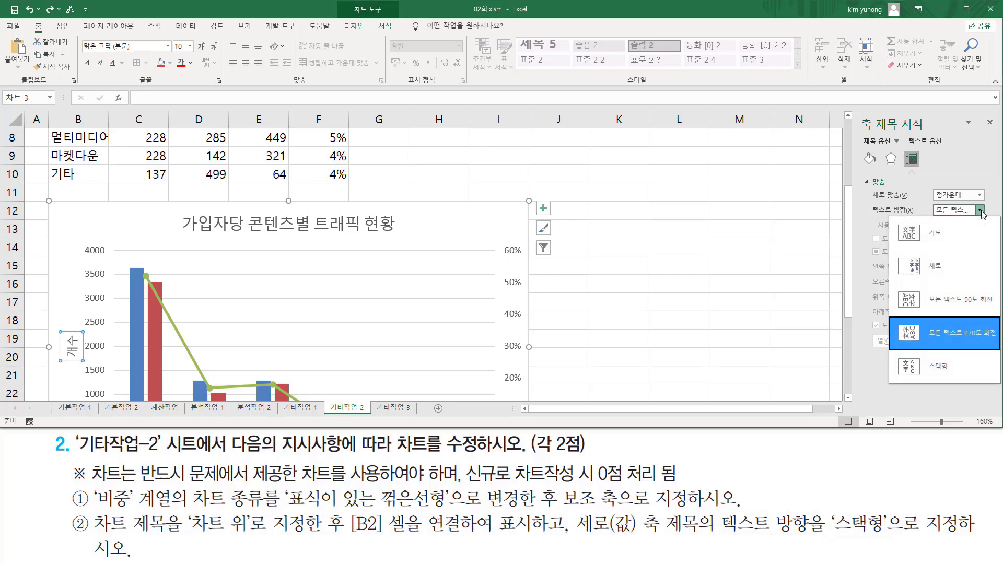
pyautogui.click(944, 369)
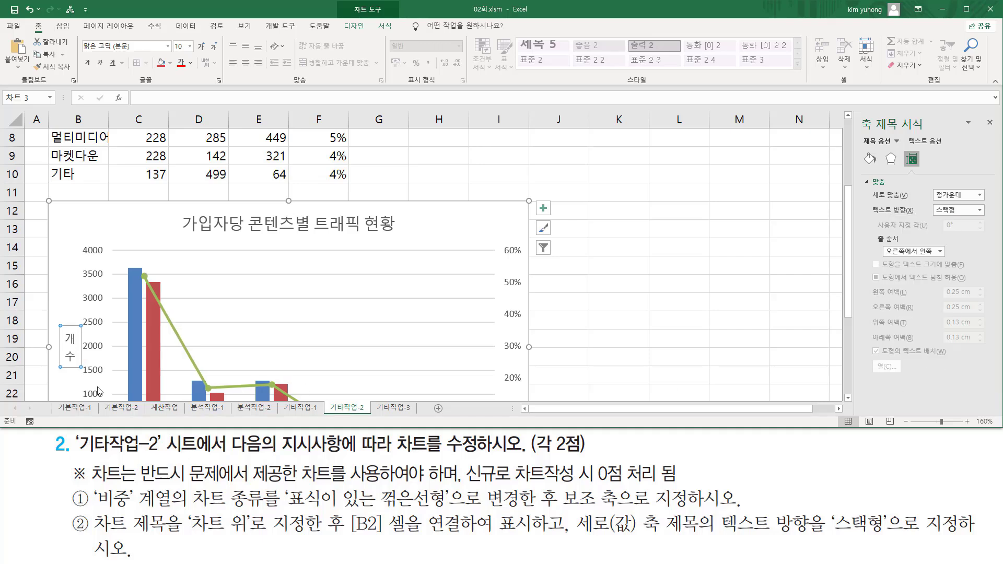
pyautogui.hotkey('ctrl', 'shift', 'd')
pyautogui.moveTo(61, 325); pyautogui.dragTo(81, 371)
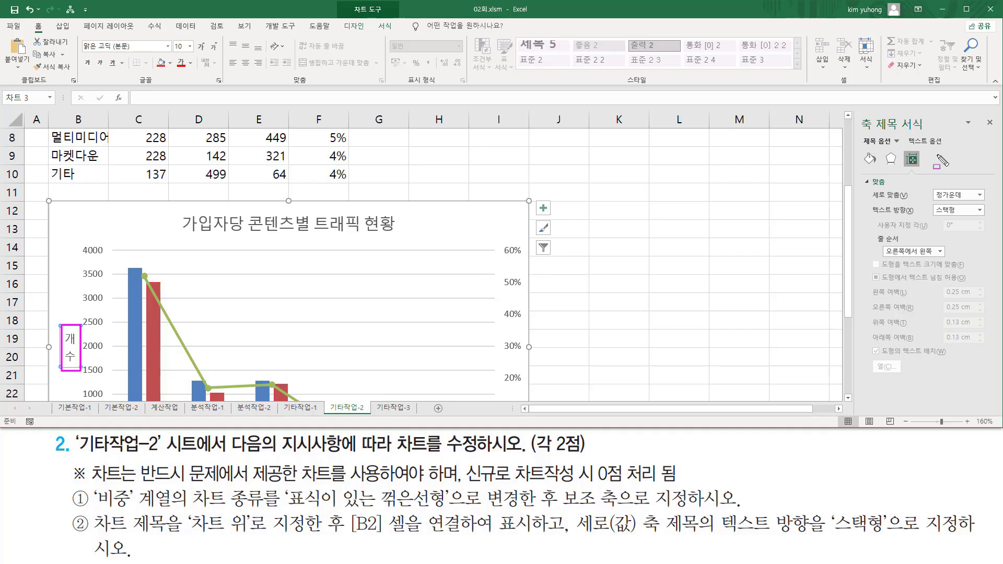
pyautogui.moveTo(858, 132); pyautogui.dragTo(927, 132)
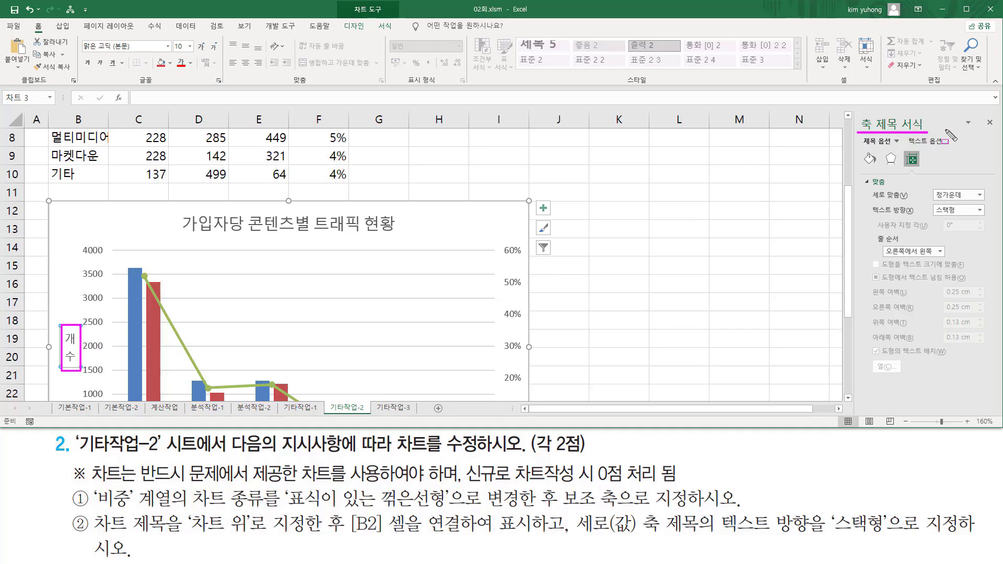
pyautogui.moveTo(981, 113); pyautogui.dragTo(998, 131)
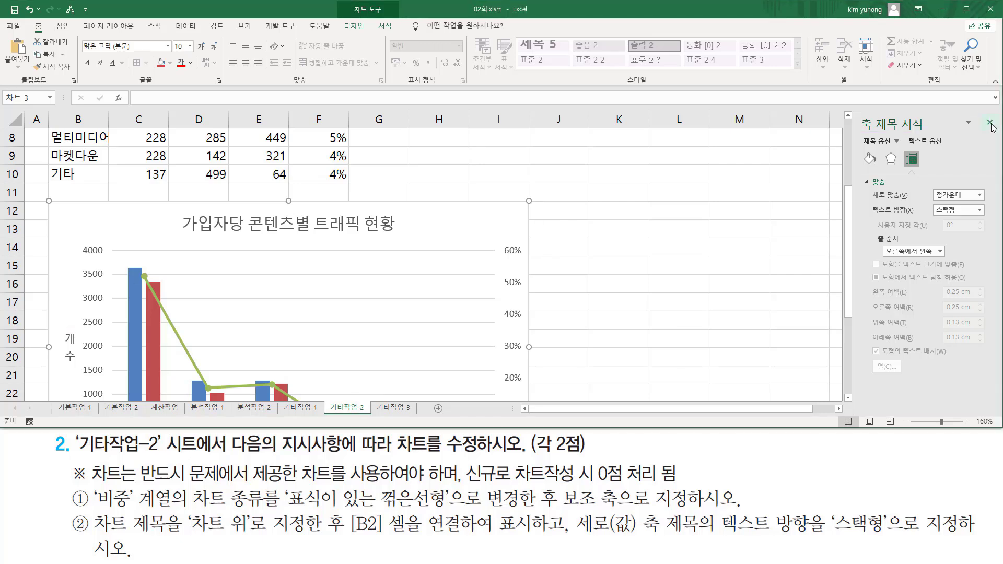
pyautogui.click(989, 122)
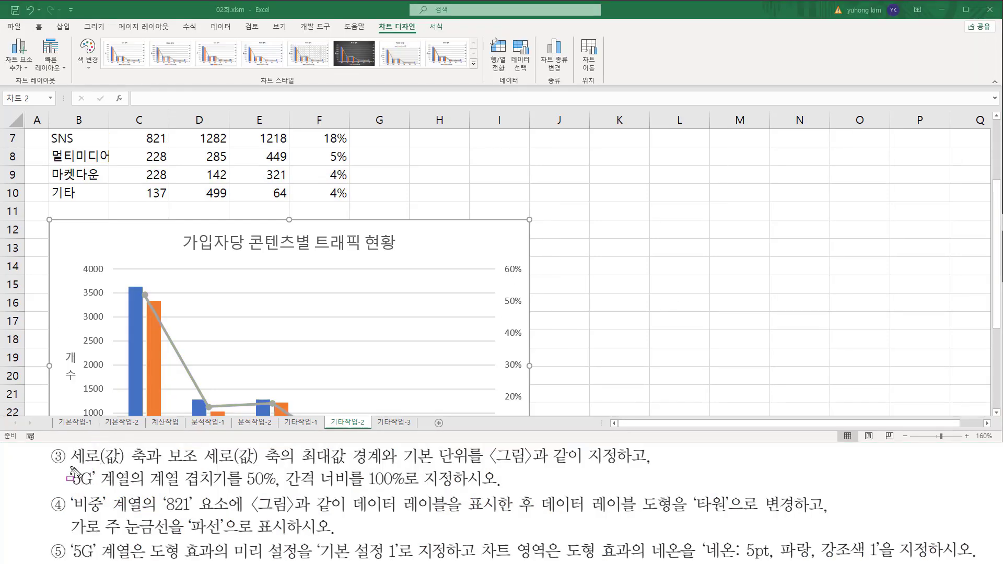
# - Examine the instruction on both value axes' maximum bounds and major units, and check the axis scales in the reference picture
pyautogui.moveTo(70, 466); pyautogui.dragTo(281, 466)
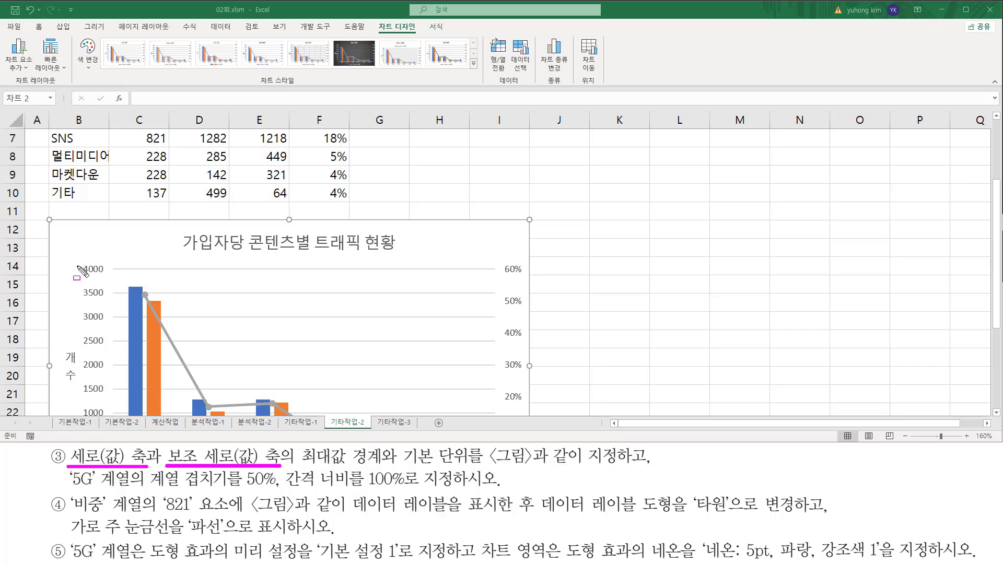
pyautogui.moveTo(78, 265); pyautogui.dragTo(107, 415)
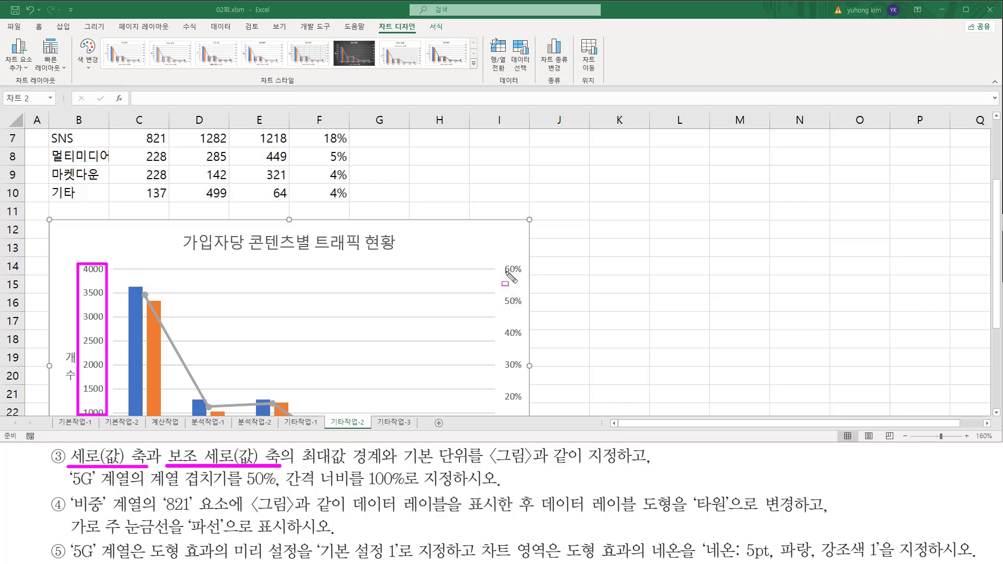
pyautogui.moveTo(502, 262); pyautogui.dragTo(526, 411)
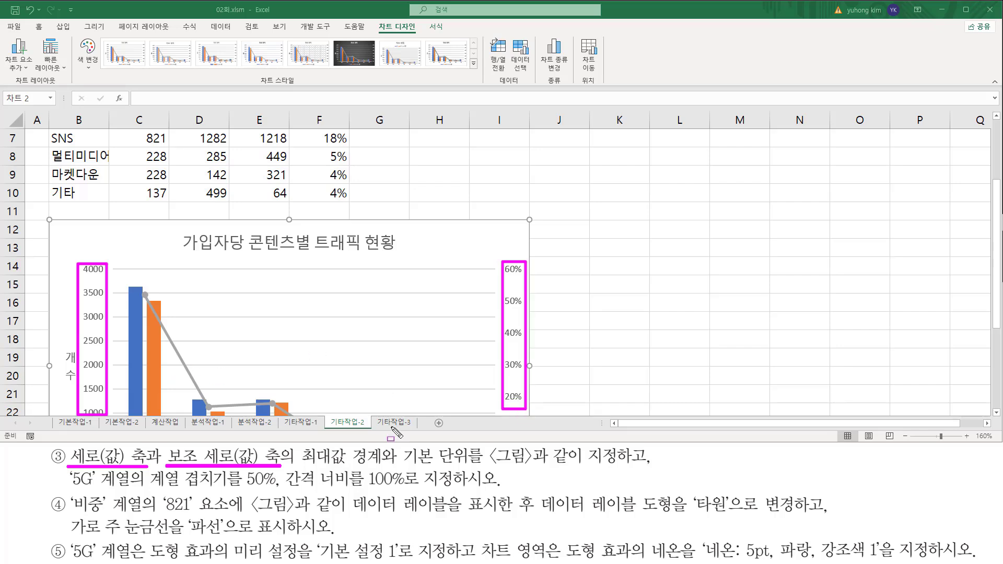
pyautogui.moveTo(296, 447)
pyautogui.mouseDown()
pyautogui.moveTo(384, 469)
pyautogui.moveTo(649, 472)
pyautogui.mouseUp()
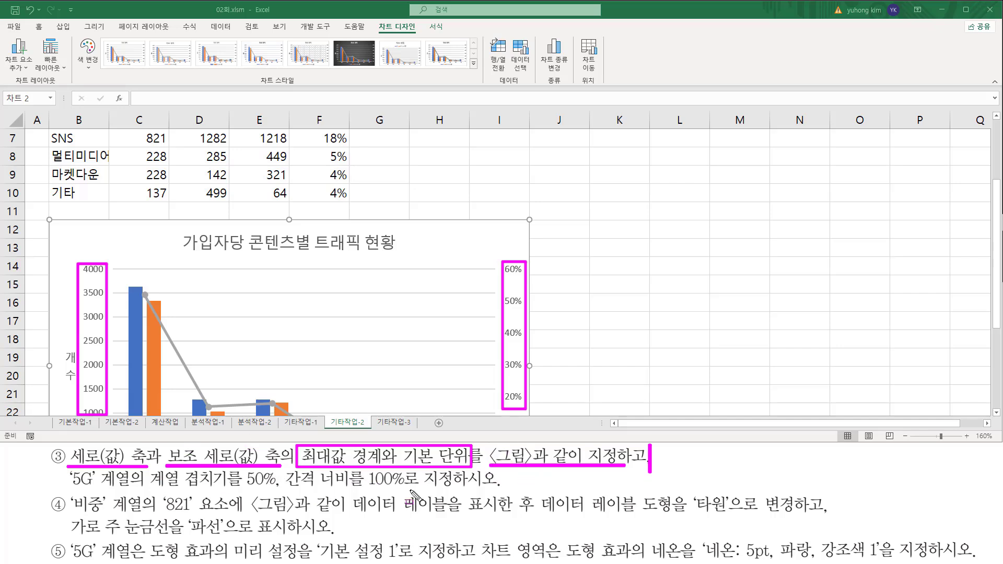
pyautogui.press('Escape')
pyautogui.scroll(-1, 302, 300)
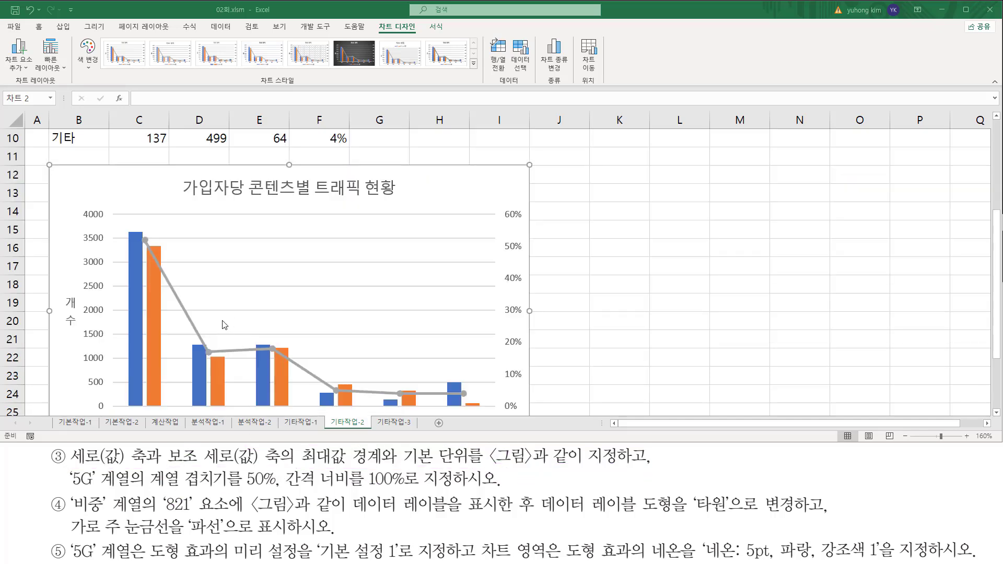
pyautogui.hotkey('alt', 'Tab')
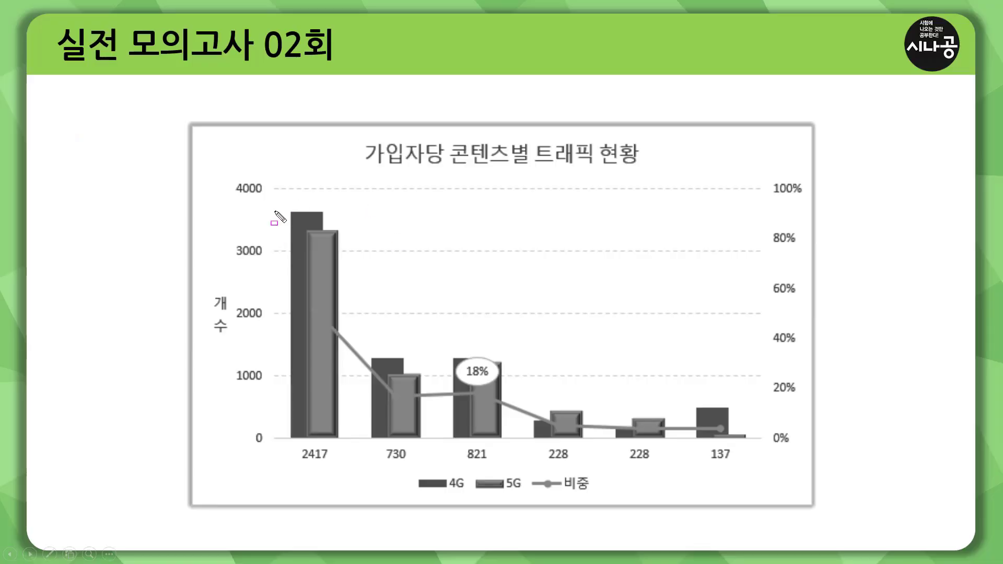
pyautogui.moveTo(230, 173)
pyautogui.mouseDown()
pyautogui.moveTo(277, 440)
pyautogui.moveTo(275, 453)
pyautogui.moveTo(264, 445)
pyautogui.mouseUp()
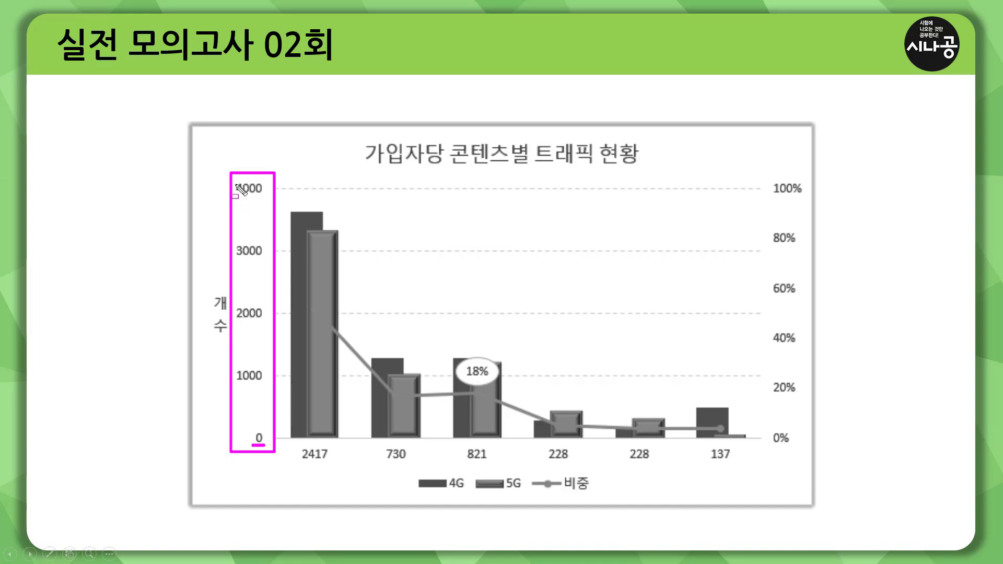
pyautogui.moveTo(233, 181); pyautogui.dragTo(265, 197)
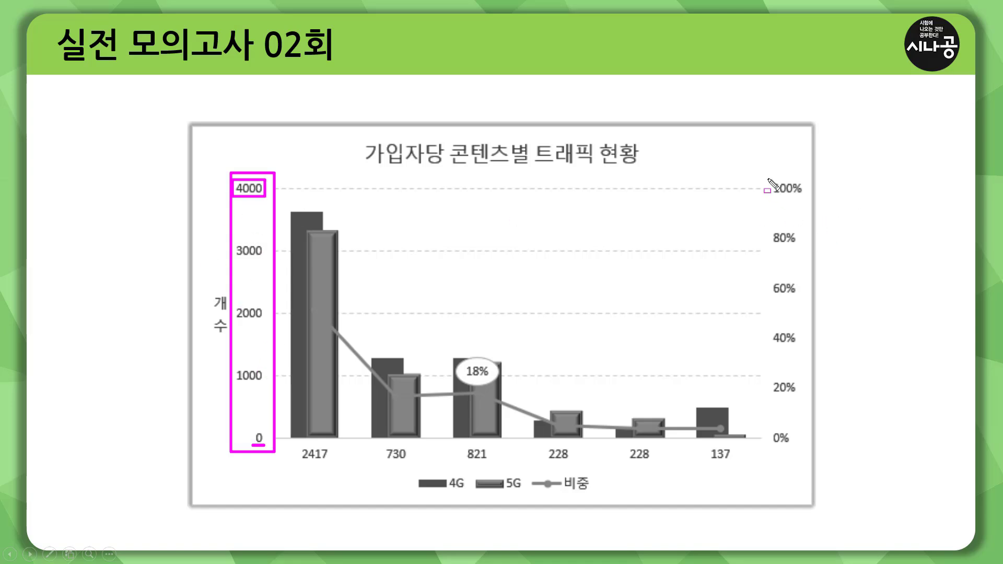
pyautogui.moveTo(766, 176)
pyautogui.mouseDown()
pyautogui.moveTo(778, 433)
pyautogui.moveTo(805, 493)
pyautogui.mouseUp()
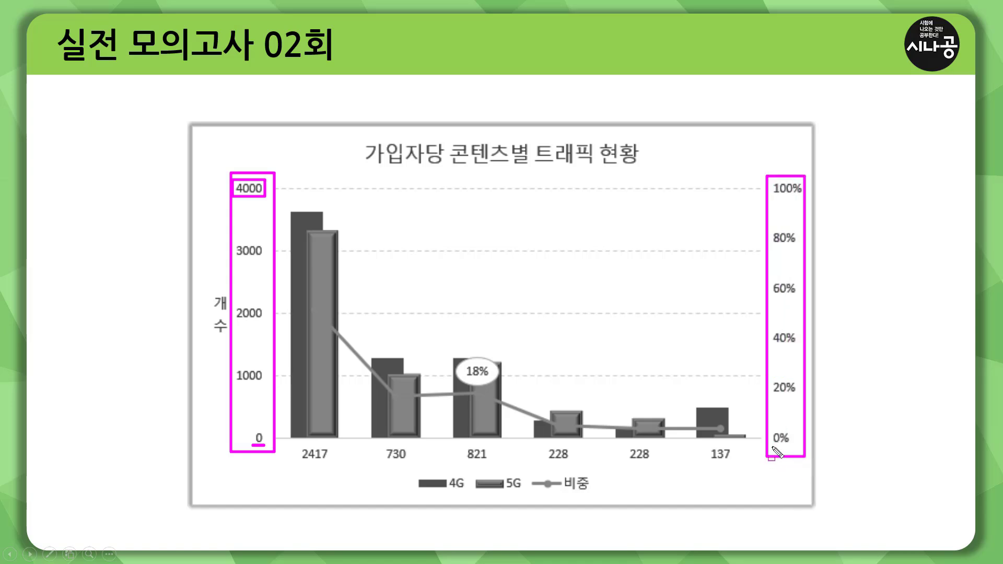
pyautogui.moveTo(768, 447); pyautogui.dragTo(791, 448)
pyautogui.moveTo(771, 196); pyautogui.dragTo(801, 197)
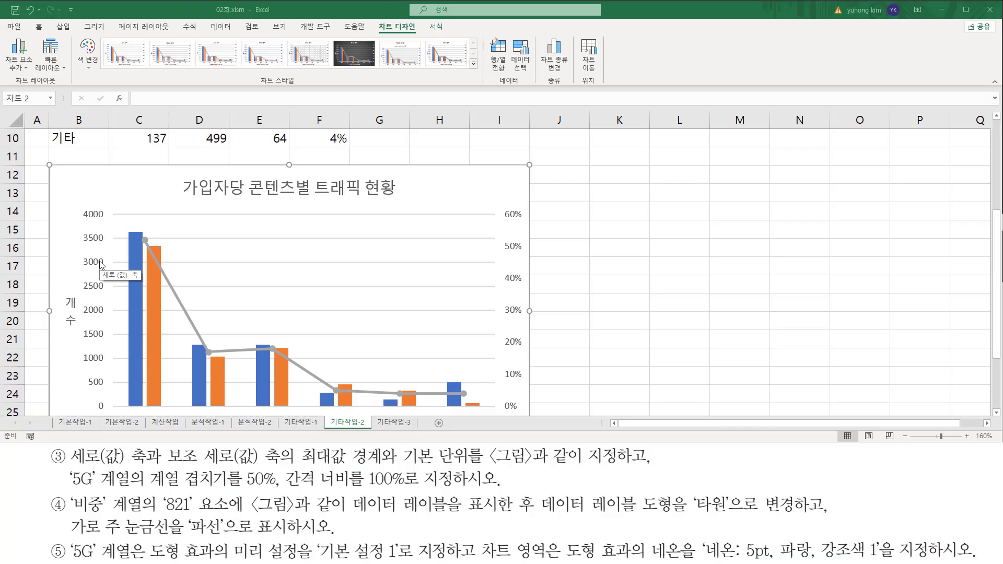
# - Compare the primary vertical axis scale with the reference and open the axis formatting options for the 세로(값) 축
pyautogui.click(100, 262)
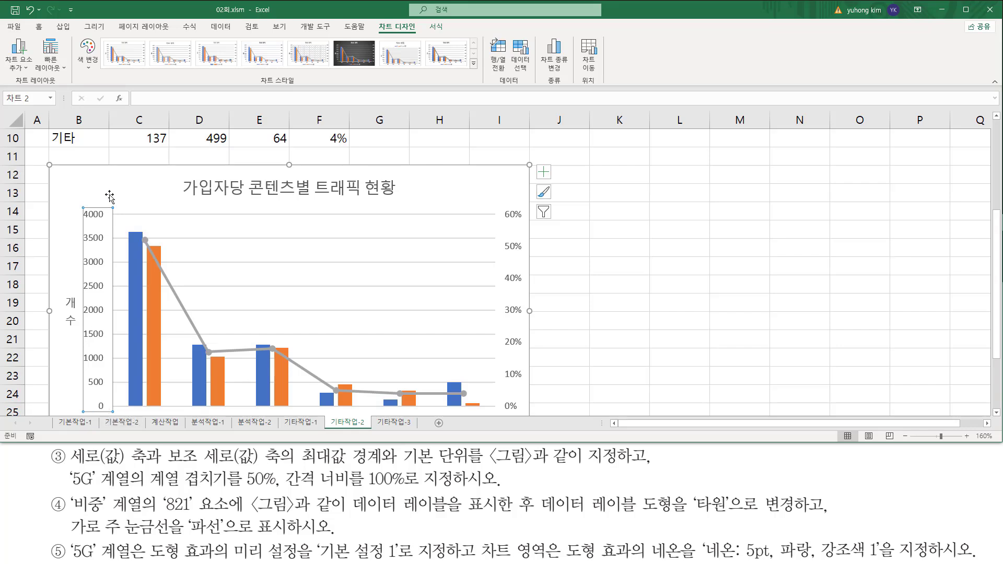
pyautogui.hotkey('ctrl', '2')
pyautogui.moveTo(78, 207); pyautogui.dragTo(108, 225)
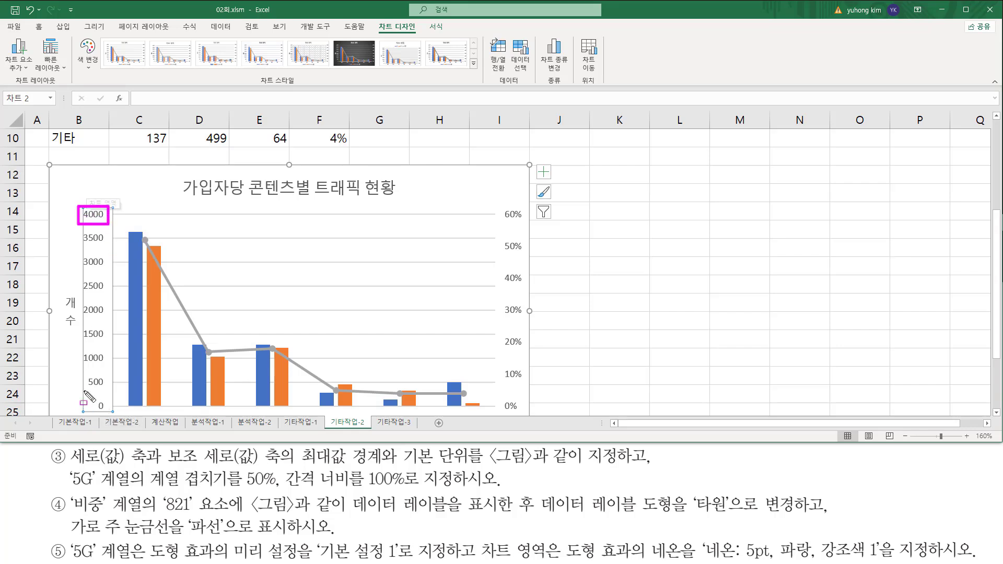
pyautogui.moveTo(87, 400); pyautogui.dragTo(108, 410)
pyautogui.moveTo(91, 249); pyautogui.dragTo(96, 253)
pyautogui.press('Escape')
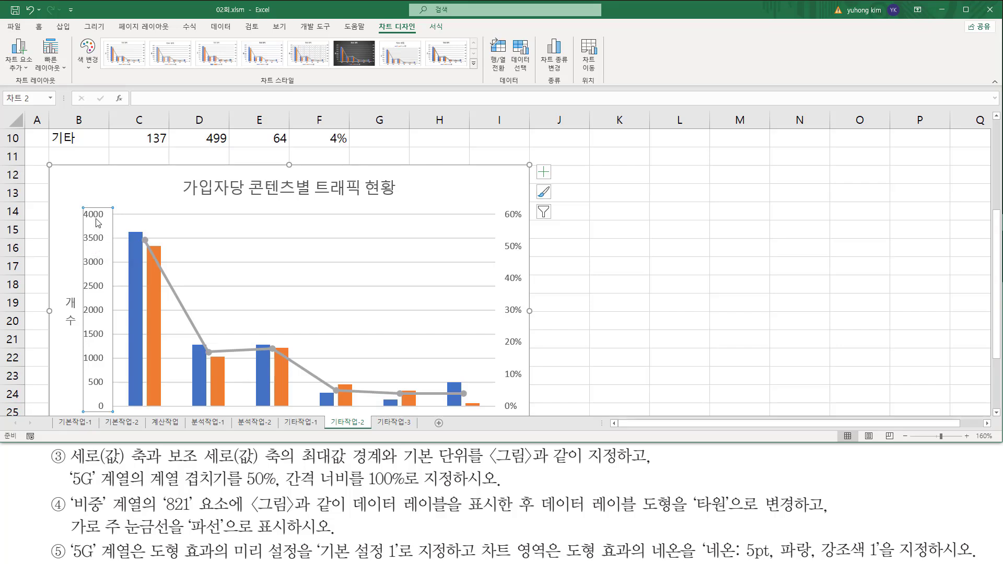
pyautogui.rightClick(98, 223)
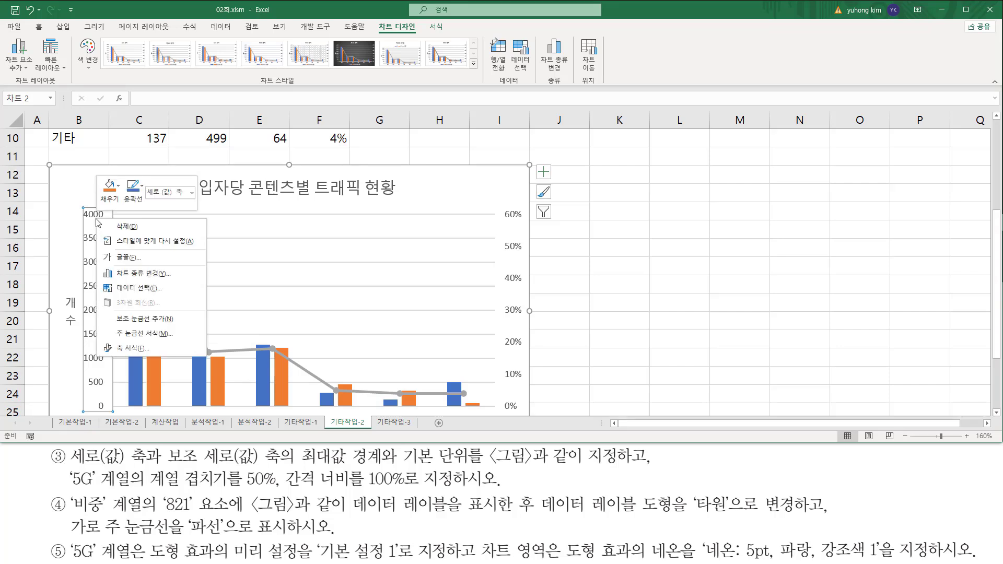
pyautogui.click(135, 353)
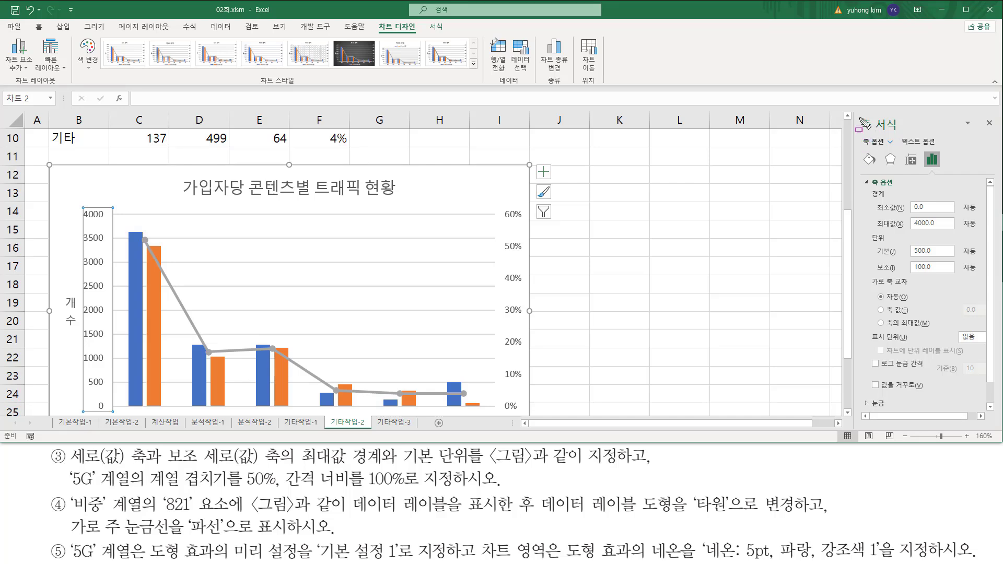
pyautogui.moveTo(857, 111); pyautogui.dragTo(907, 133)
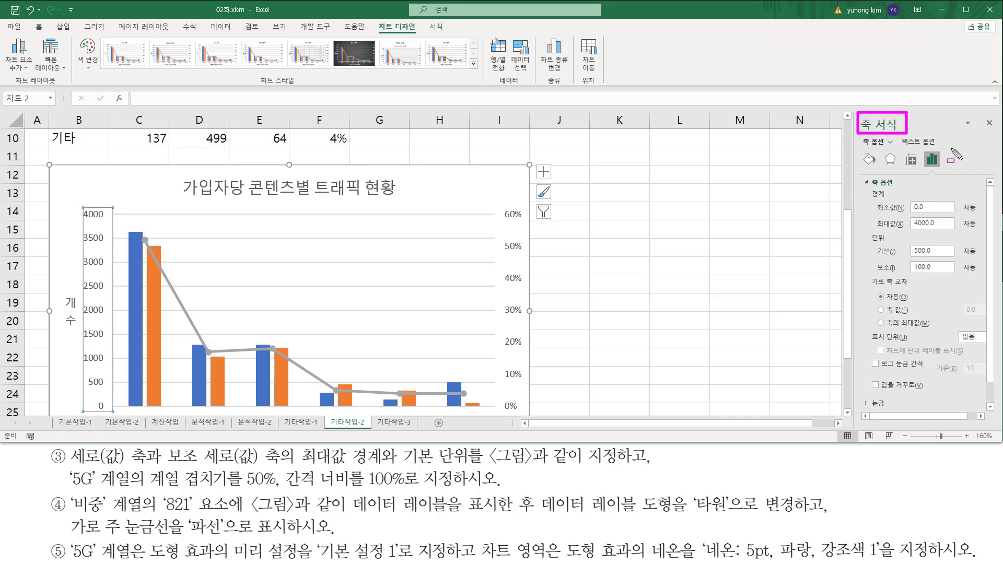
pyautogui.moveTo(873, 258)
pyautogui.mouseDown()
pyautogui.moveTo(943, 258)
pyautogui.moveTo(943, 241)
pyautogui.mouseUp()
pyautogui.press('Escape')
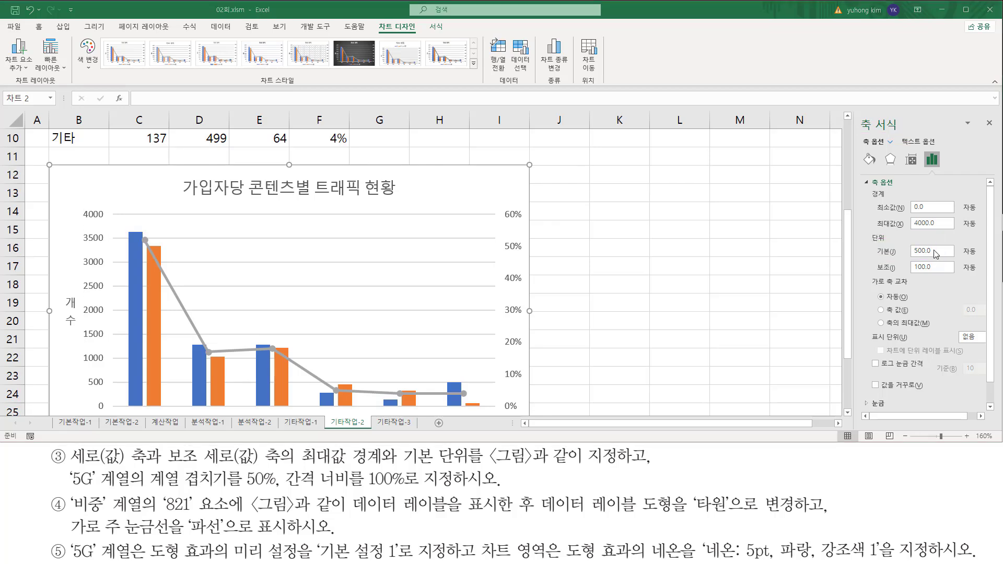
# - Set the primary vertical axis's major unit (기본) to 1000 and check the axis labels
pyautogui.click(937, 252)
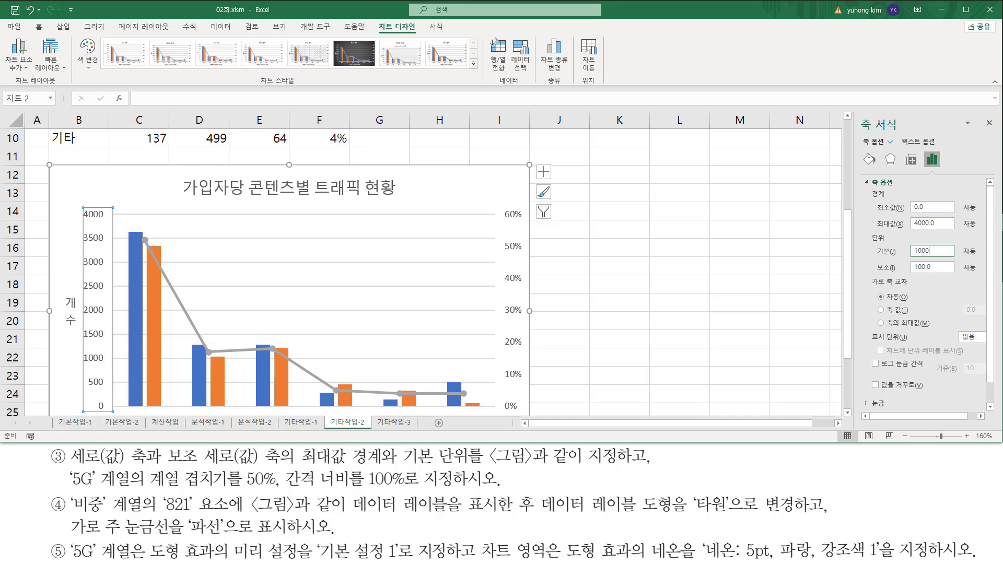
pyautogui.write('1000')
pyautogui.press('Return')
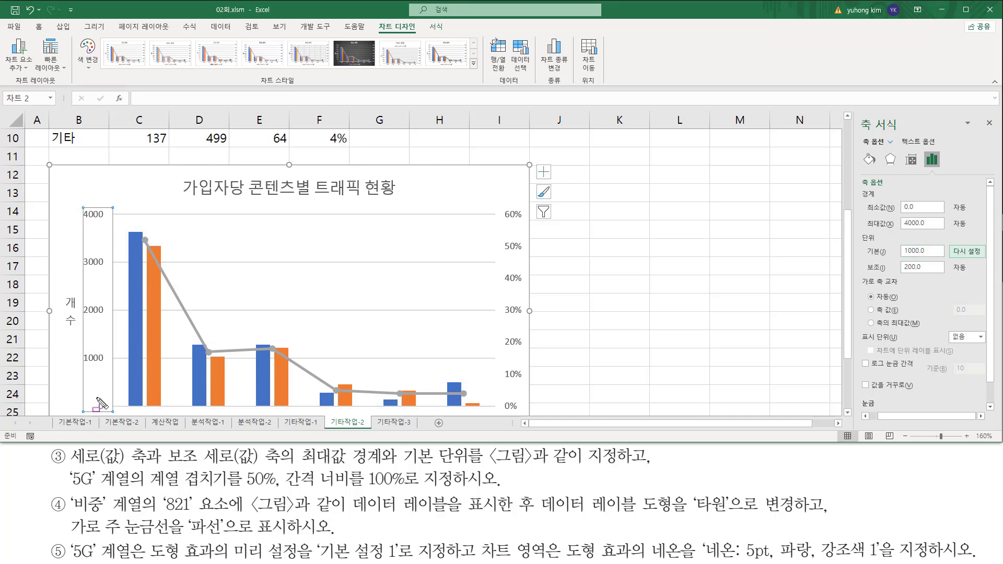
pyautogui.moveTo(93, 398); pyautogui.dragTo(111, 413)
pyautogui.moveTo(82, 351); pyautogui.dragTo(105, 365)
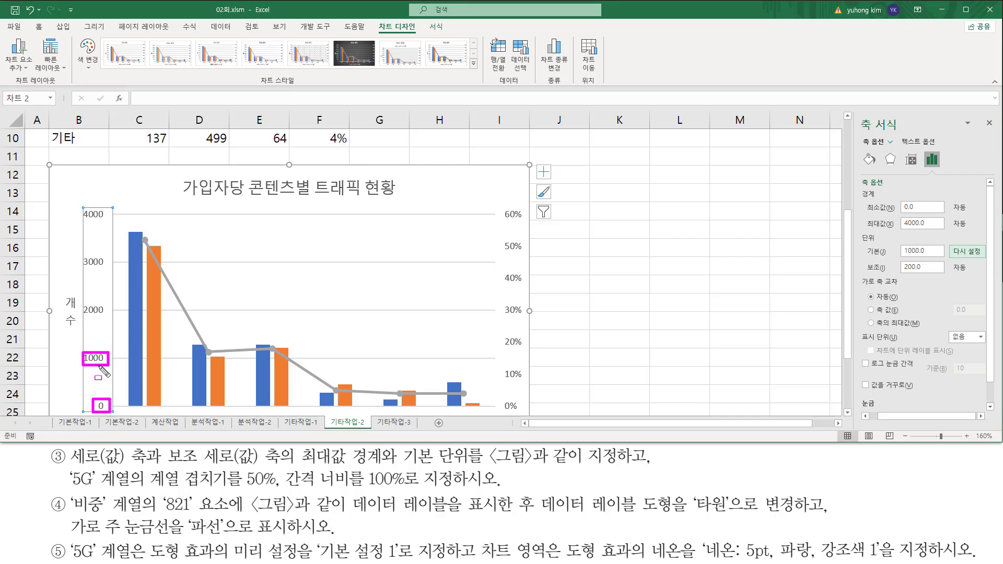
pyautogui.moveTo(79, 300); pyautogui.dragTo(108, 317)
pyautogui.moveTo(78, 256); pyautogui.dragTo(112, 272)
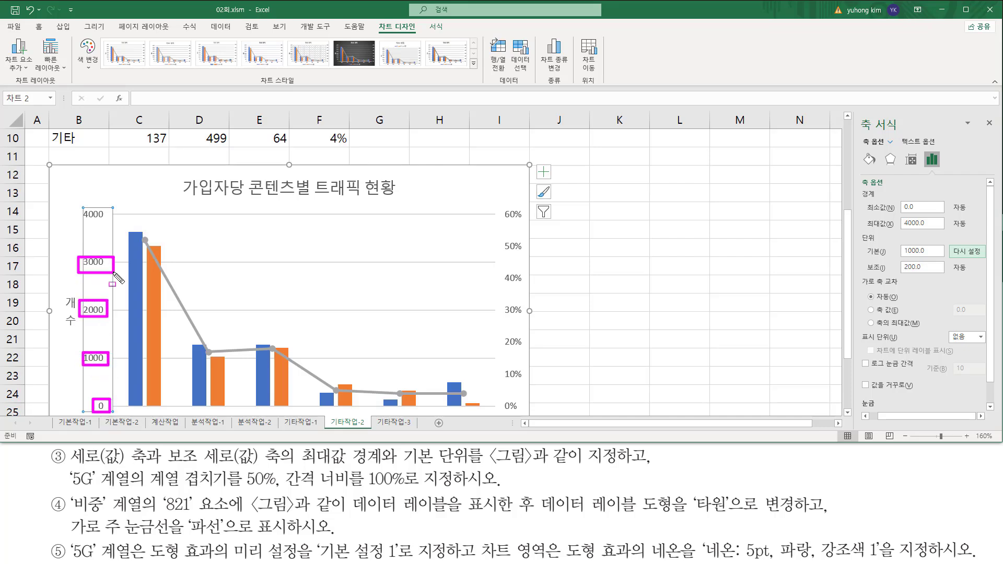
# - Check the primary vertical axis labels against the required scale, and locate the secondary vertical axis and the axis formatting options
pyautogui.moveTo(79, 205); pyautogui.dragTo(110, 224)
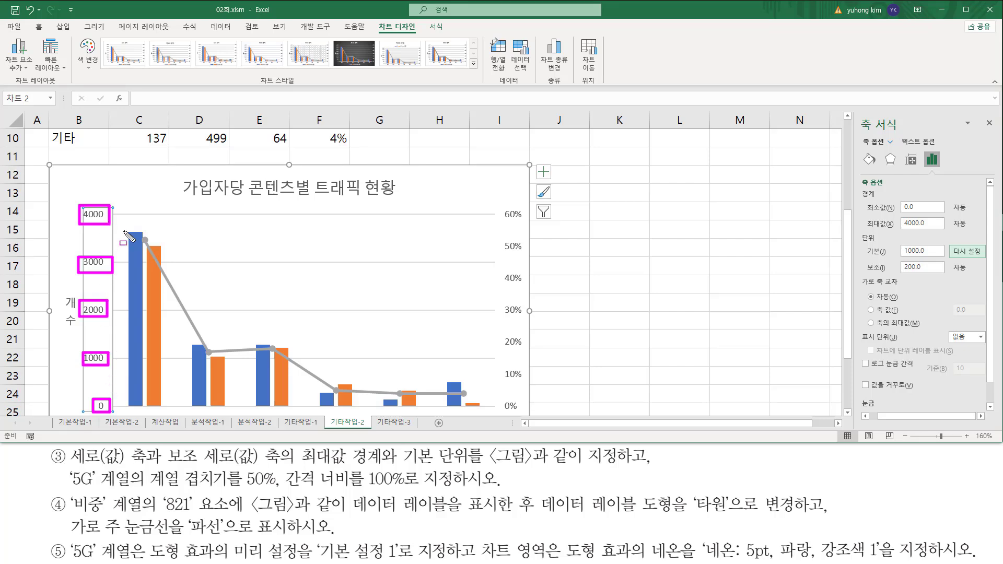
pyautogui.moveTo(494, 205)
pyautogui.mouseDown()
pyautogui.moveTo(511, 235)
pyautogui.moveTo(527, 415)
pyautogui.mouseUp()
pyautogui.press('Escape')
pyautogui.moveTo(857, 113)
pyautogui.mouseDown()
pyautogui.moveTo(888, 138)
pyautogui.moveTo(907, 132)
pyautogui.mouseUp()
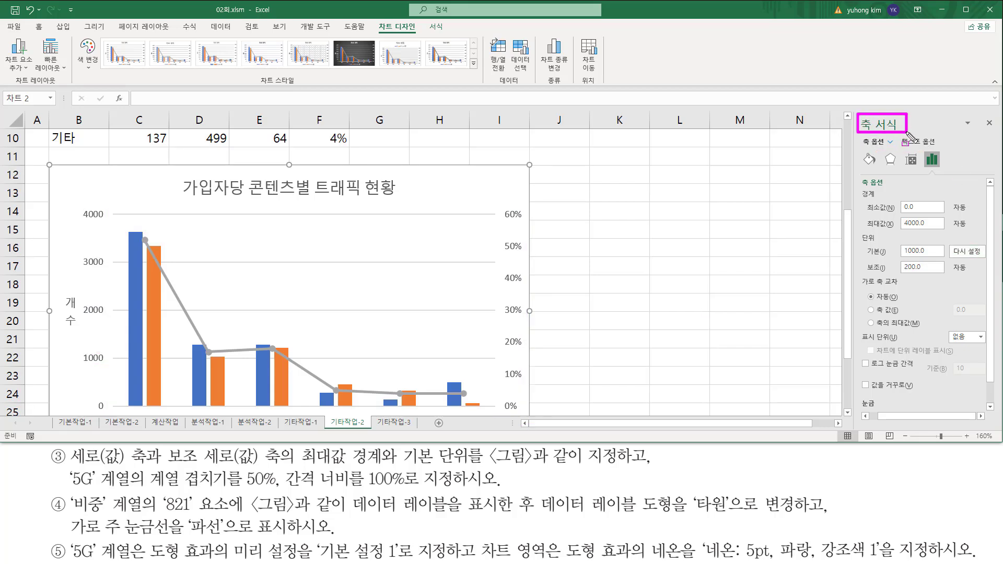
pyautogui.press('Escape')
# - Select the 보조 세로(값) 축 to bring up its formatting options and examine its lowest and highest scale labels
pyautogui.click(515, 219)
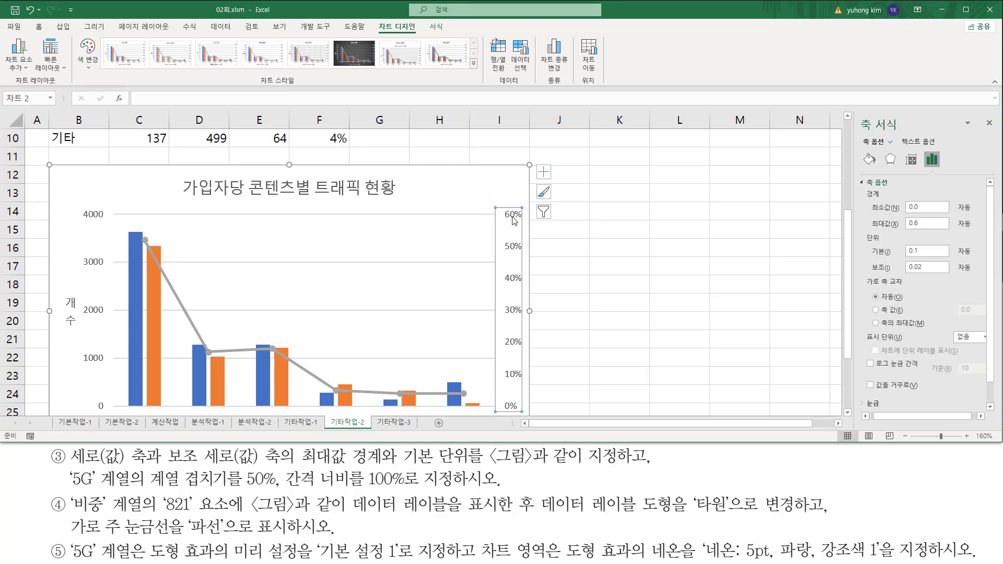
pyautogui.moveTo(855, 112); pyautogui.dragTo(907, 138)
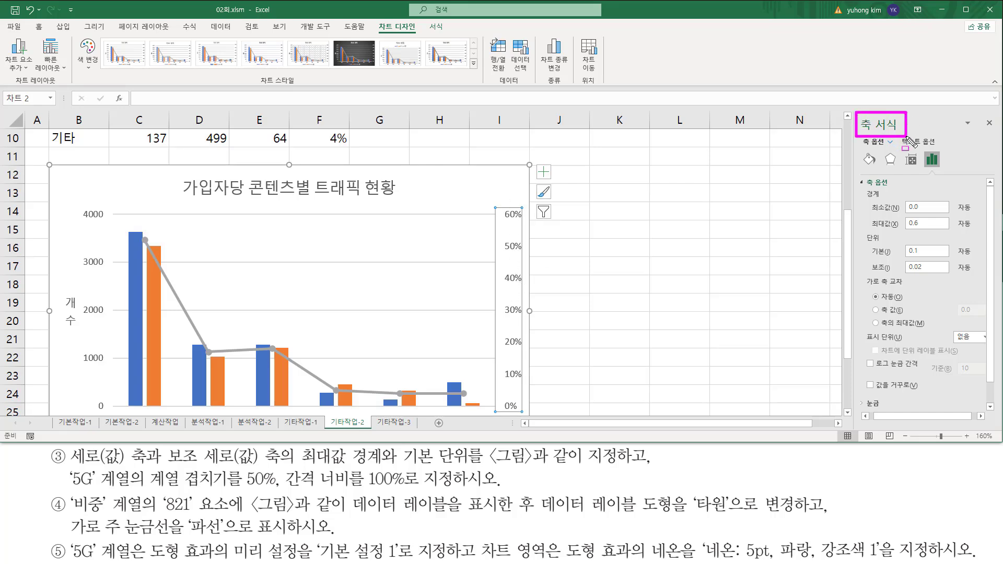
pyautogui.moveTo(491, 205); pyautogui.dragTo(529, 415)
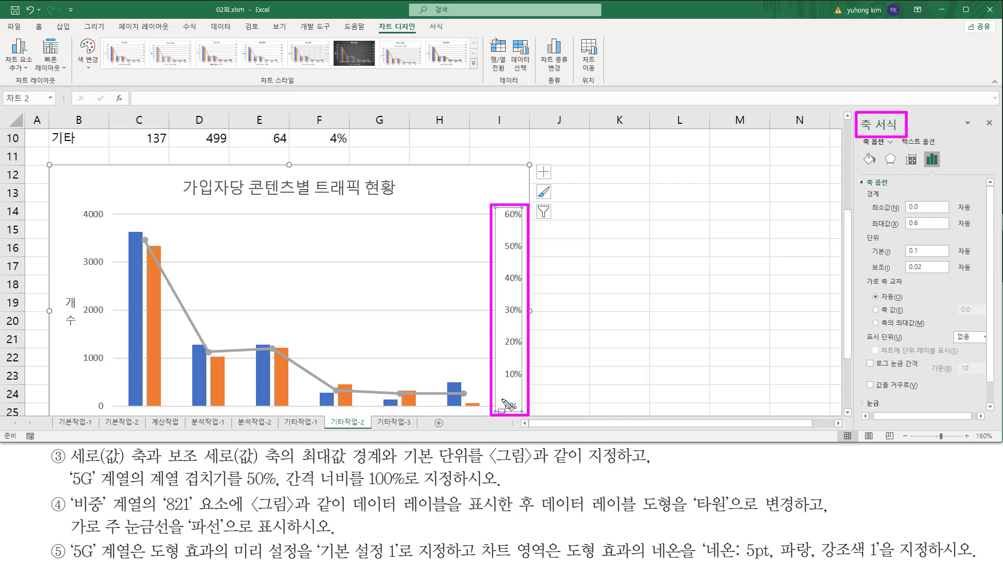
pyautogui.moveTo(502, 399); pyautogui.dragTo(520, 412)
pyautogui.moveTo(496, 207); pyautogui.dragTo(522, 222)
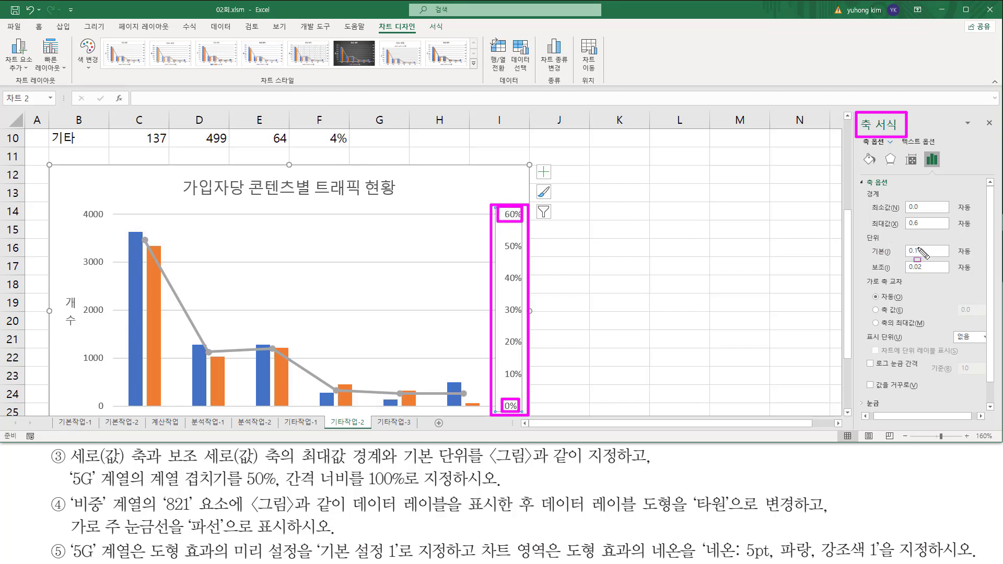
pyautogui.press('Escape')
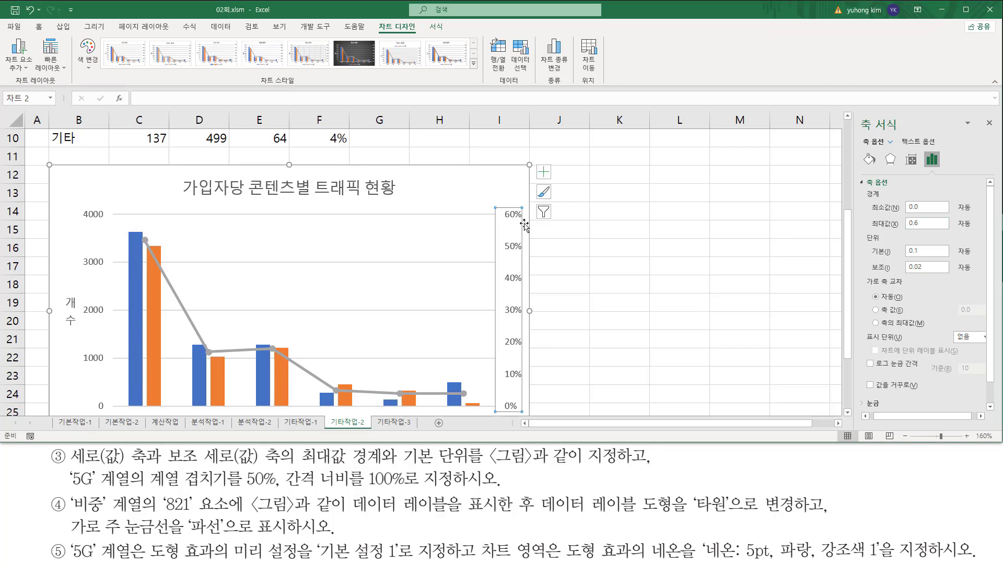
# - Set the secondary vertical axis's maximum bound (최대값) to 1.0
pyautogui.hotkey('ctrl', '2')
pyautogui.moveTo(500, 222); pyautogui.dragTo(520, 222)
pyautogui.moveTo(905, 232)
pyautogui.mouseDown()
pyautogui.moveTo(925, 231)
pyautogui.moveTo(924, 215)
pyautogui.mouseUp()
pyautogui.press('Escape')
pyautogui.click(932, 224)
pyautogui.write('1')
pyautogui.press('Return')
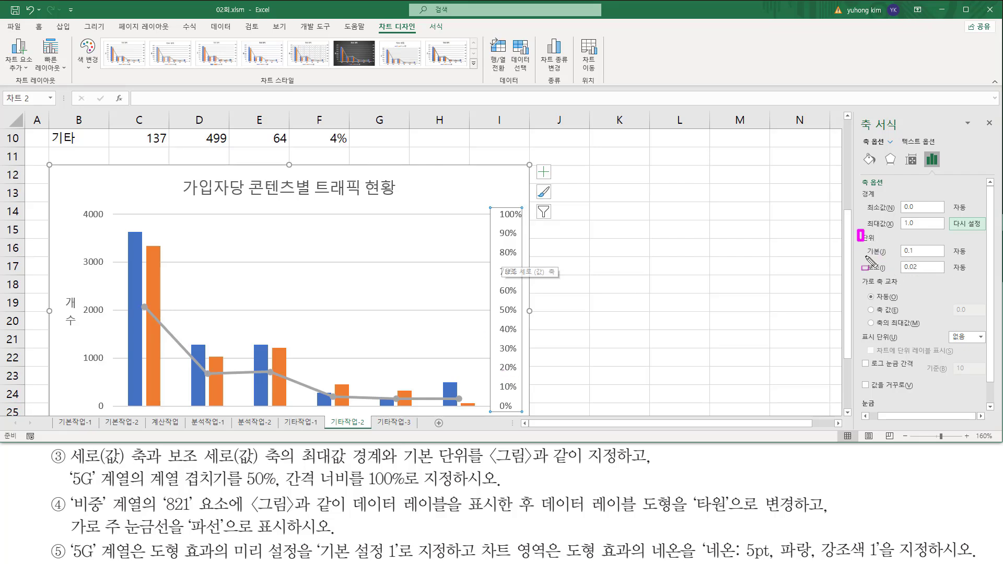
# - Set the secondary vertical axis's major unit (기본) to 0.2 and check each axis label
pyautogui.moveTo(857, 230); pyautogui.dragTo(946, 260)
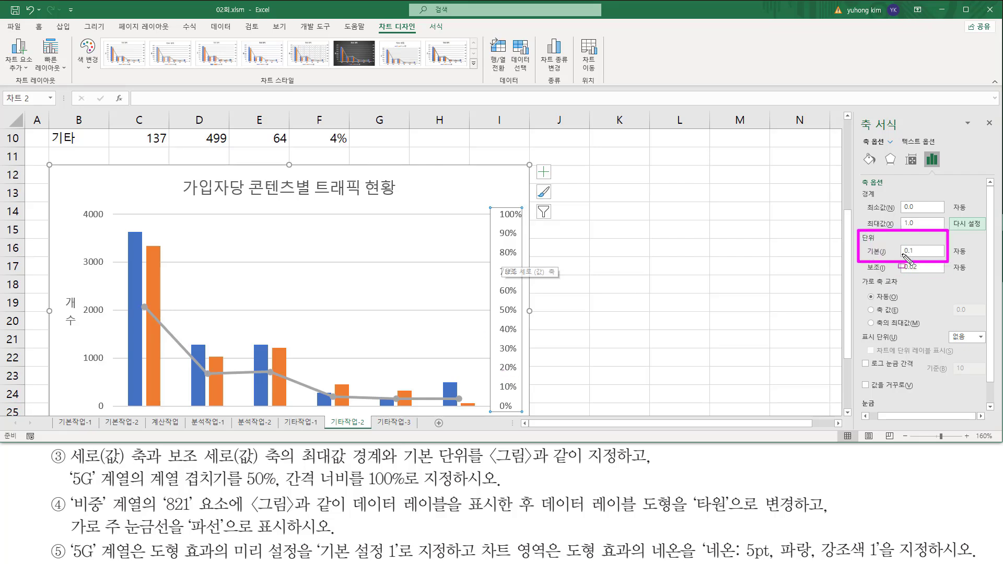
pyautogui.press('Escape')
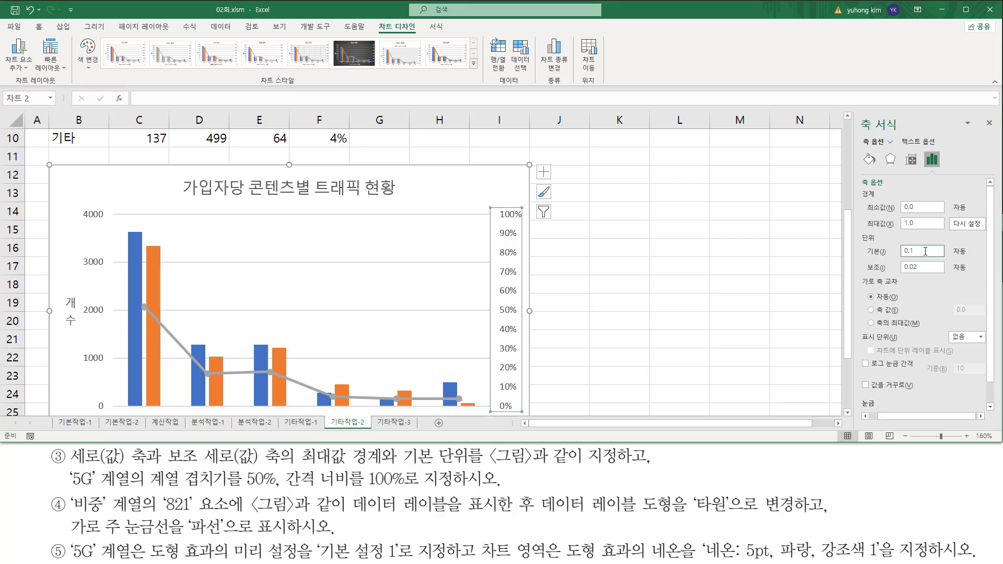
pyautogui.click(921, 223)
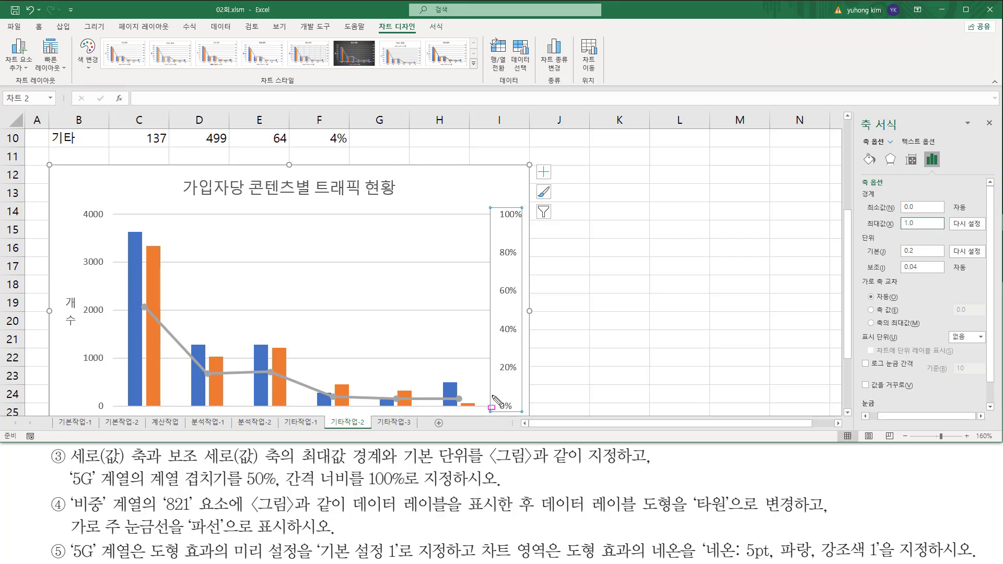
pyautogui.moveTo(490, 395)
pyautogui.mouseDown()
pyautogui.moveTo(526, 421)
pyautogui.moveTo(520, 414)
pyautogui.mouseUp()
pyautogui.press('Escape')
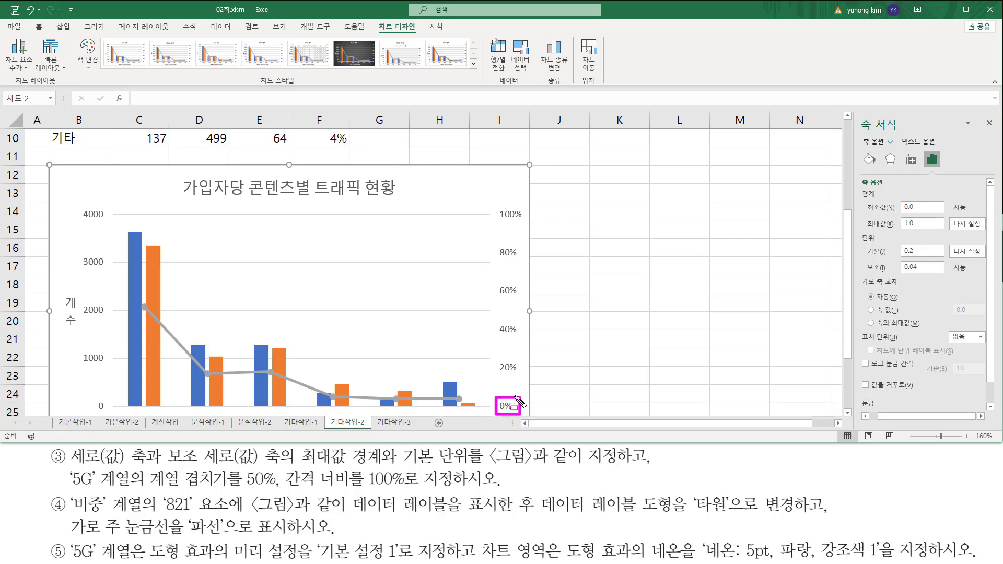
pyautogui.moveTo(494, 377); pyautogui.dragTo(523, 378)
pyautogui.moveTo(495, 341); pyautogui.dragTo(517, 340)
pyautogui.moveTo(495, 302); pyautogui.dragTo(519, 301)
pyautogui.moveTo(491, 262); pyautogui.dragTo(519, 262)
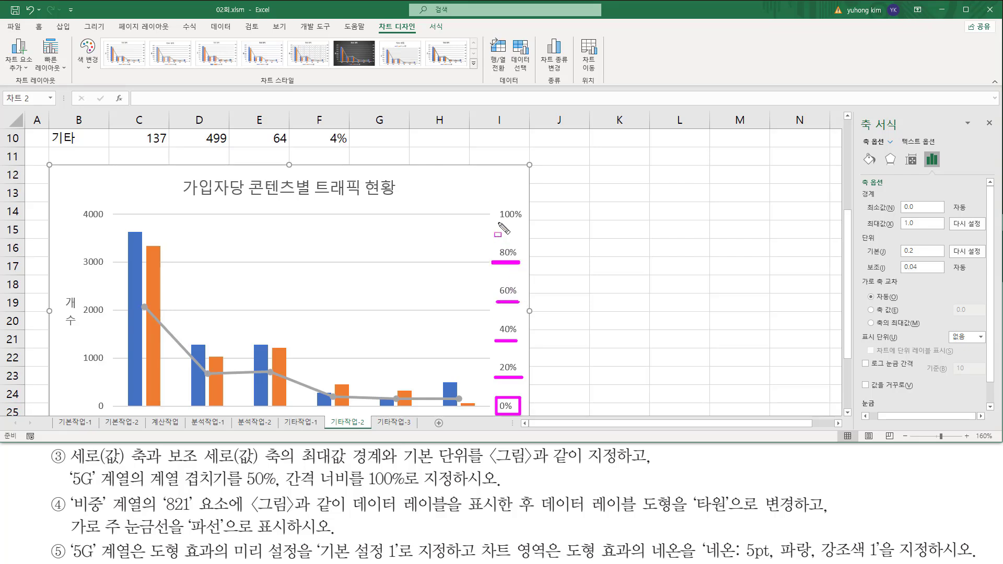
pyautogui.moveTo(495, 220); pyautogui.dragTo(522, 219)
pyautogui.press('Escape')
# - Close the axis formatting options and read the instruction on the 5G series' overlap (계열 겹치기) and gap width (간격 너비)
pyautogui.moveTo(981, 113); pyautogui.dragTo(995, 131)
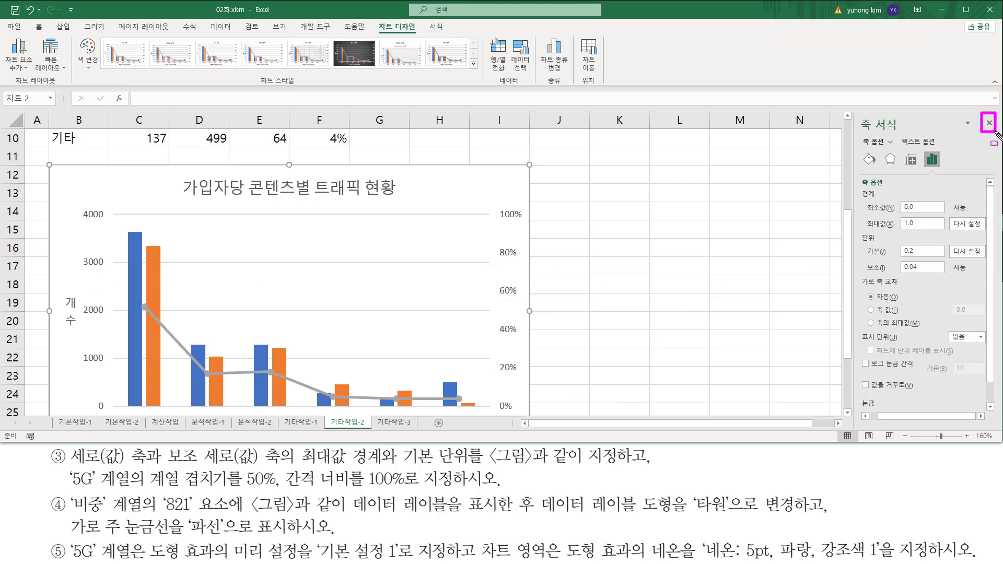
pyautogui.press('Escape')
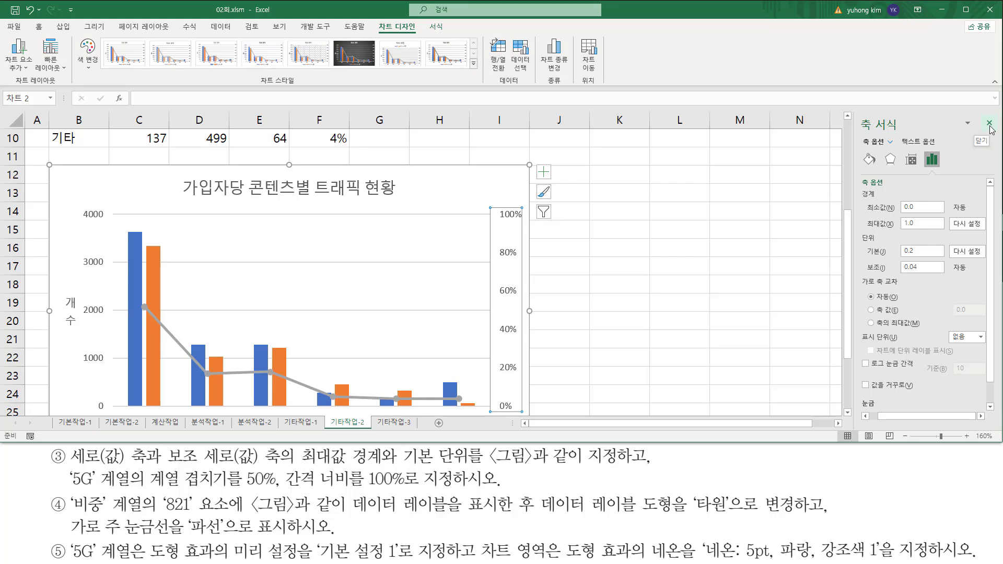
pyautogui.click(989, 122)
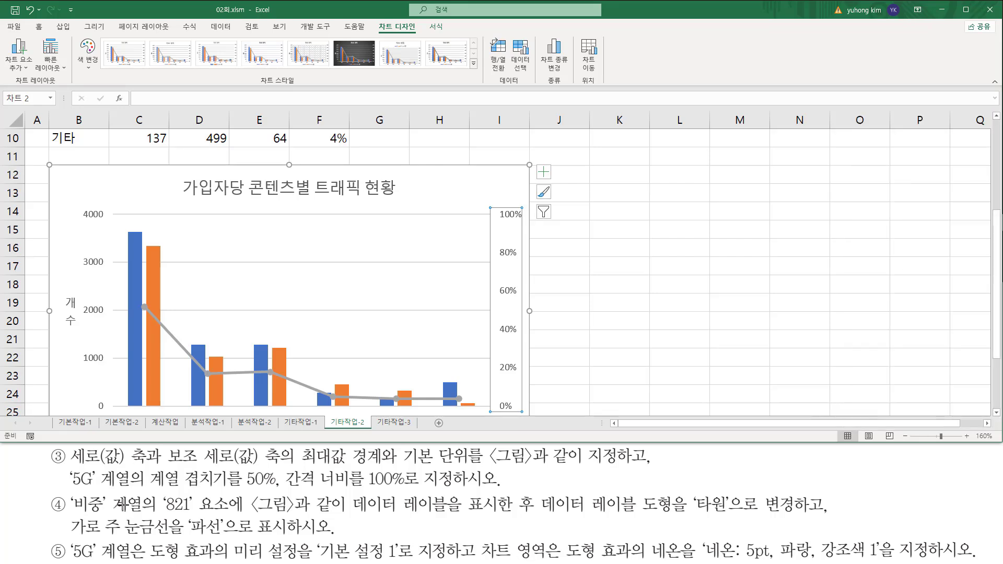
pyautogui.moveTo(69, 505)
pyautogui.mouseDown()
pyautogui.moveTo(99, 490)
pyautogui.moveTo(458, 497)
pyautogui.mouseUp()
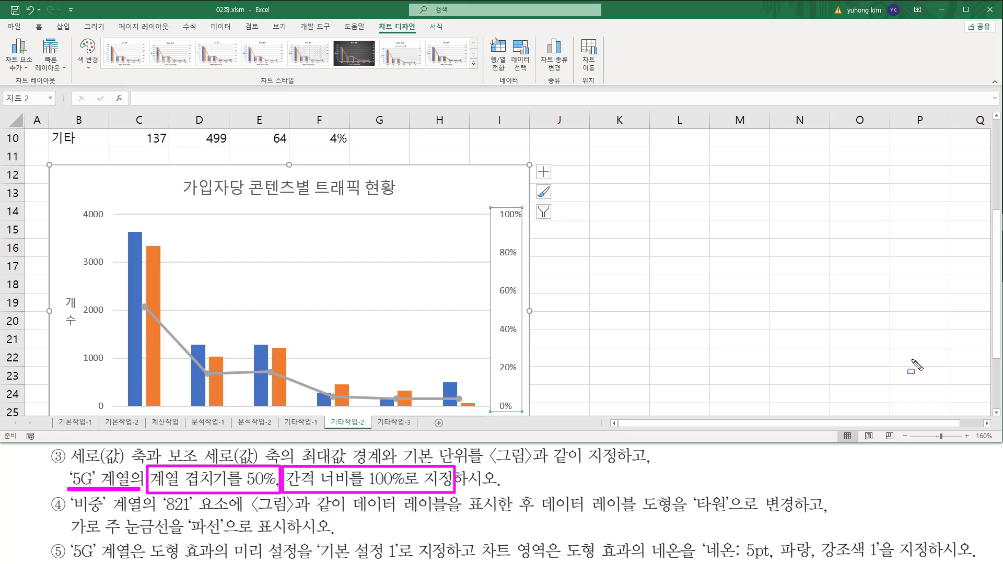
pyautogui.click(985, 345)
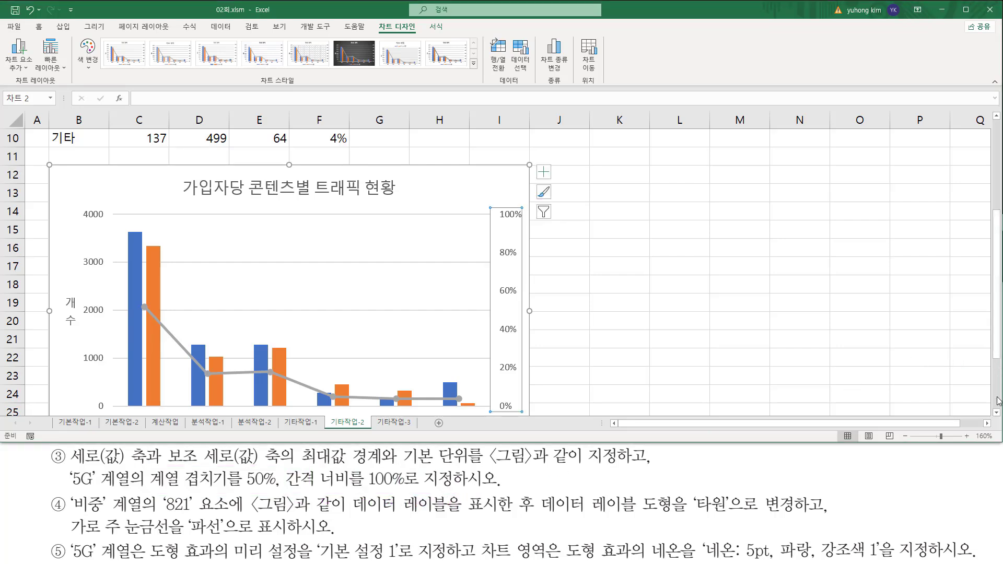
# - Set the series overlap of the chart's '5G' series to 50%
pyautogui.click(996, 413)
pyautogui.click(996, 413)
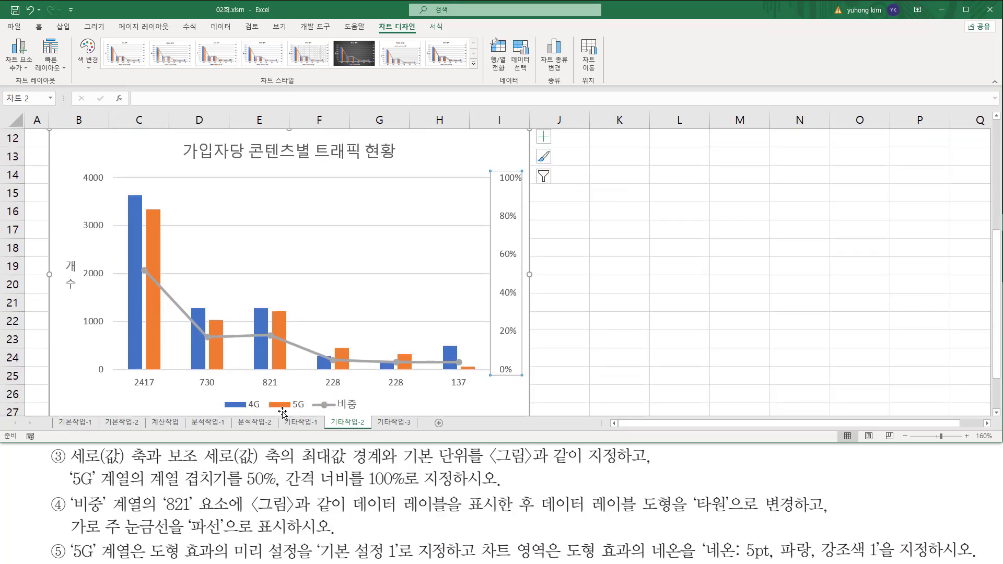
pyautogui.moveTo(265, 394); pyautogui.dragTo(307, 413)
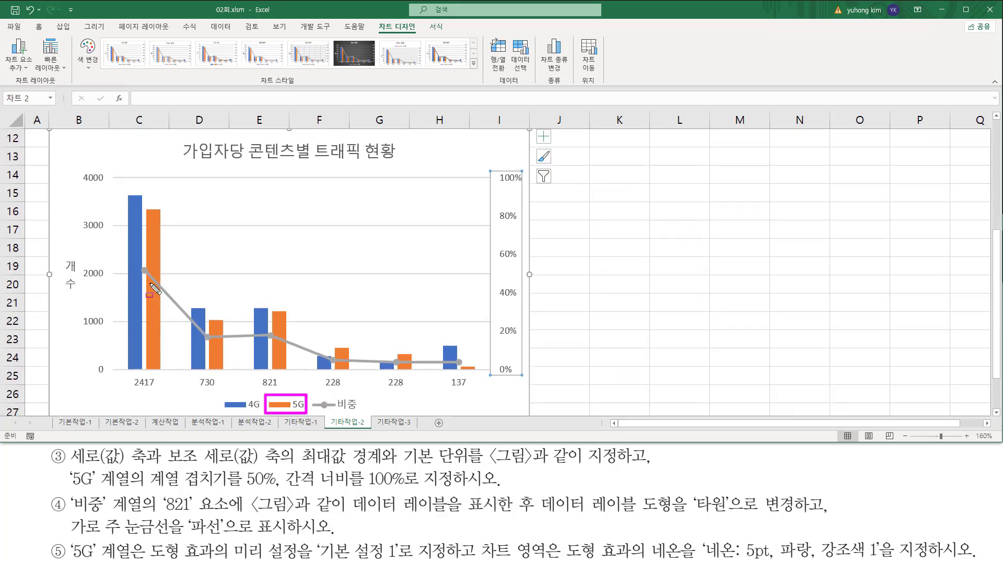
pyautogui.press('Escape')
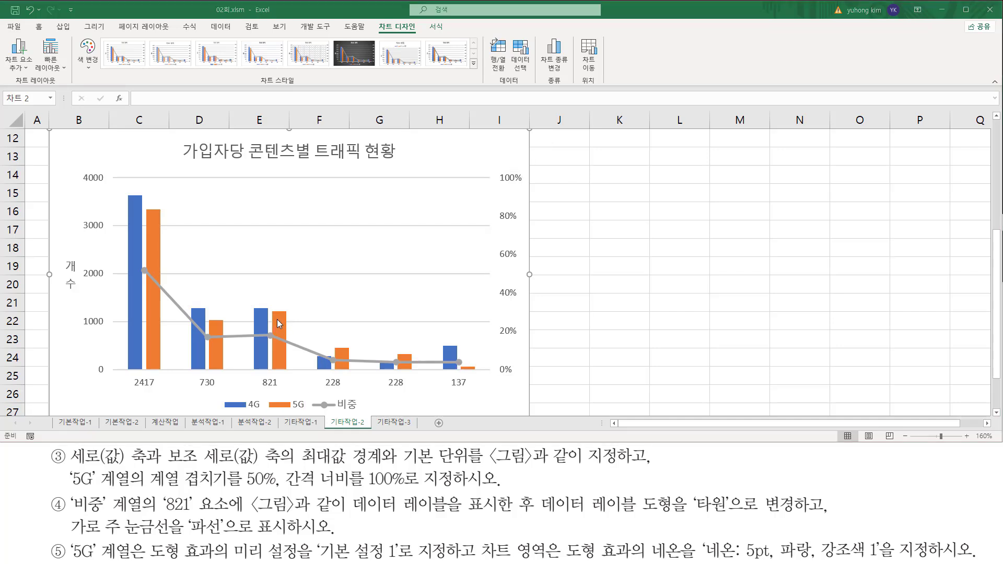
pyautogui.click(156, 238)
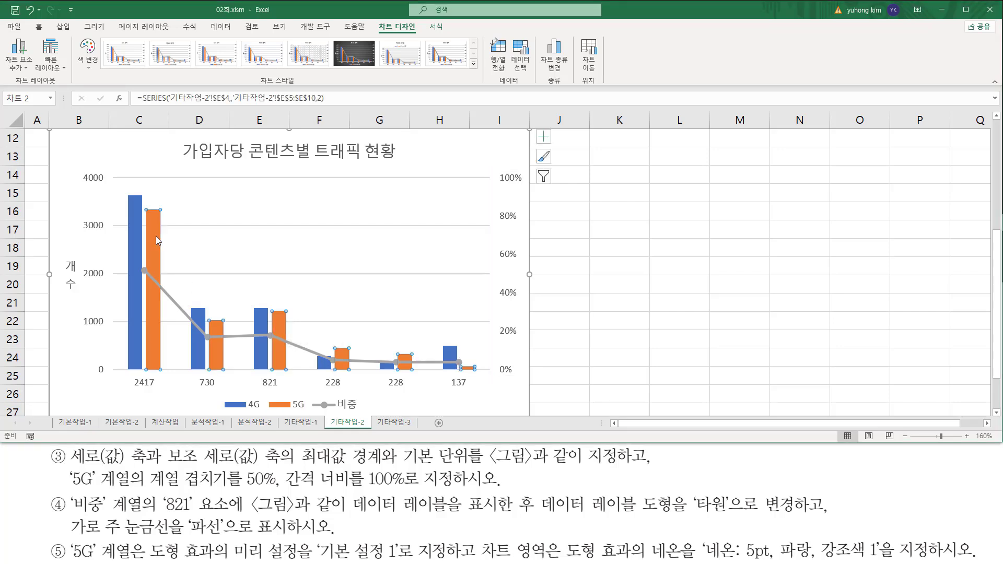
pyautogui.rightClick(280, 318)
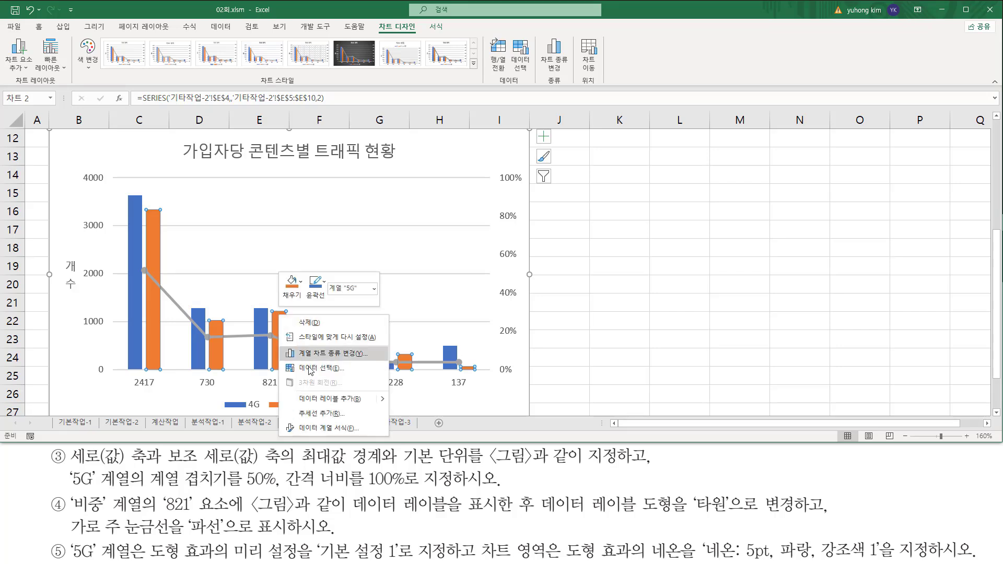
pyautogui.click(317, 428)
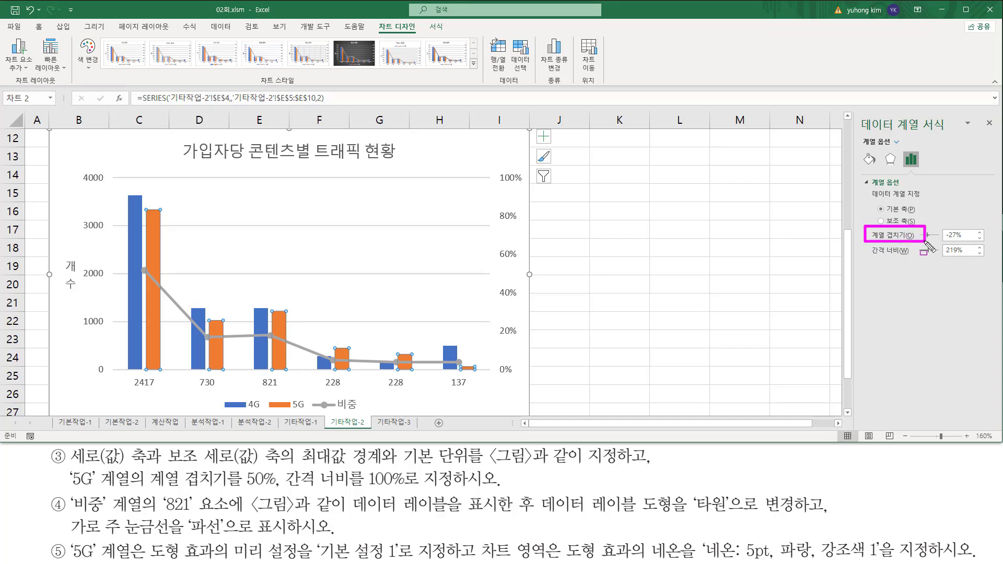
pyautogui.moveTo(924, 241)
pyautogui.mouseDown()
pyautogui.moveTo(927, 261)
pyautogui.moveTo(988, 260)
pyautogui.mouseUp()
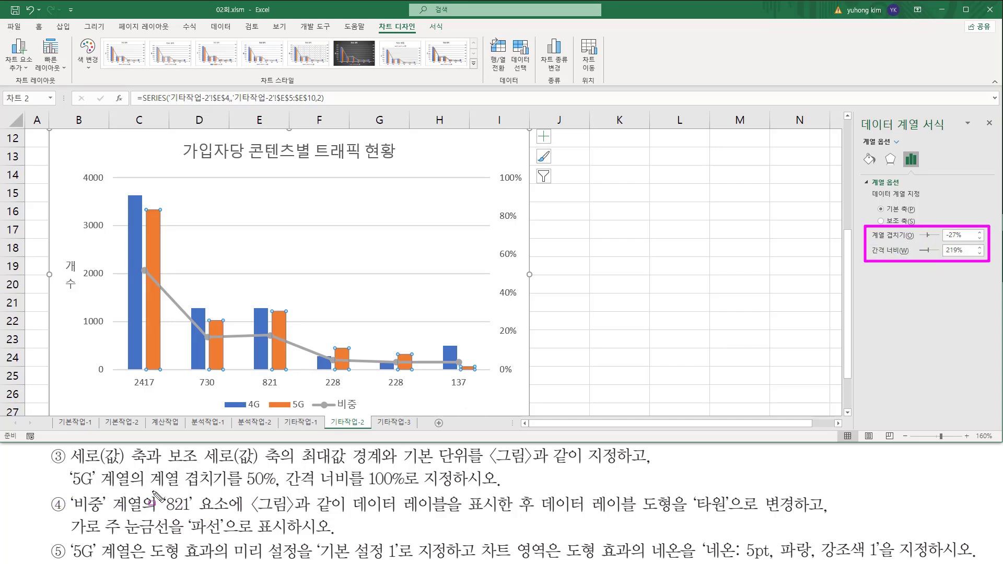
pyautogui.moveTo(145, 490); pyautogui.dragTo(415, 491)
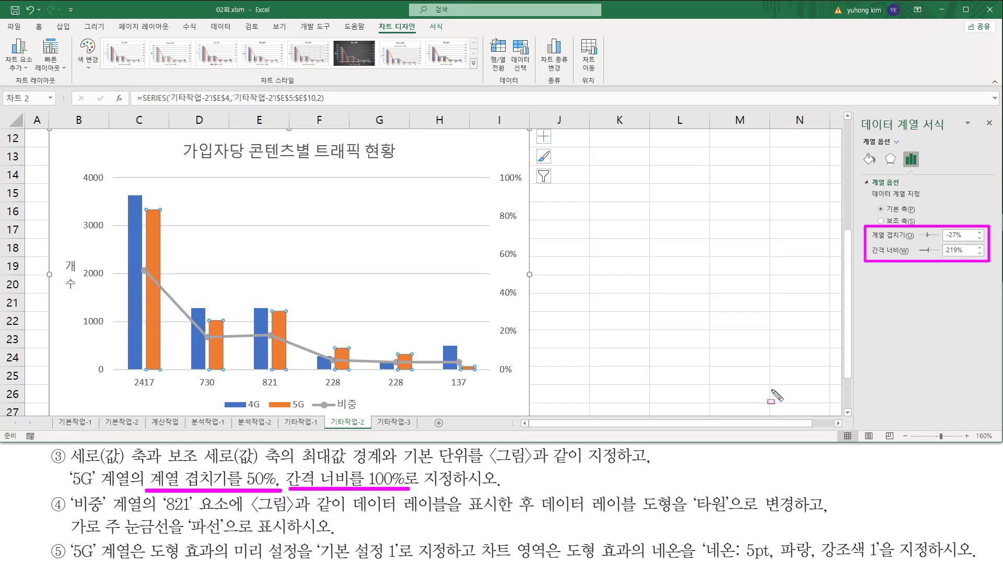
pyautogui.press('Escape')
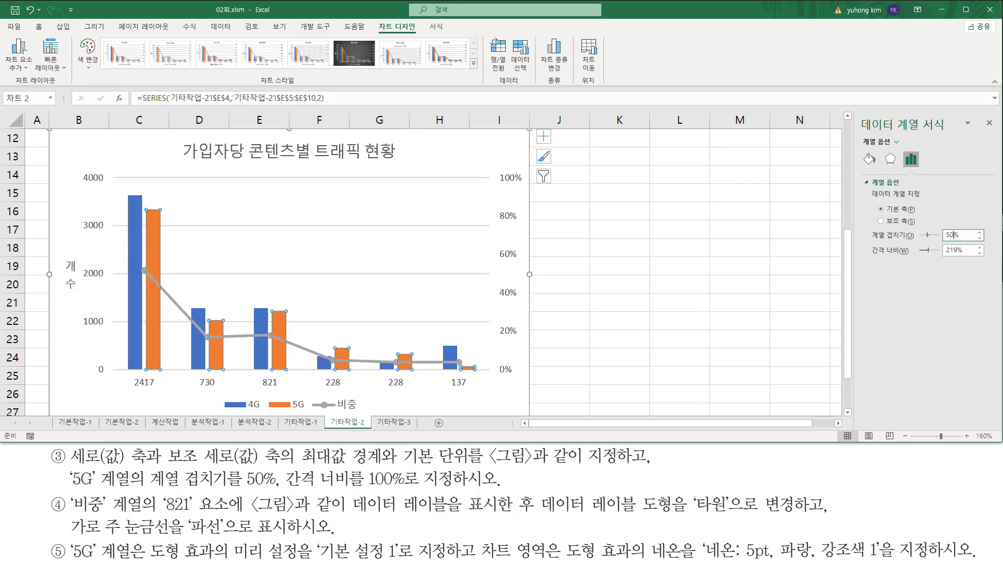
pyautogui.press('Return')
pyautogui.press('Tab')
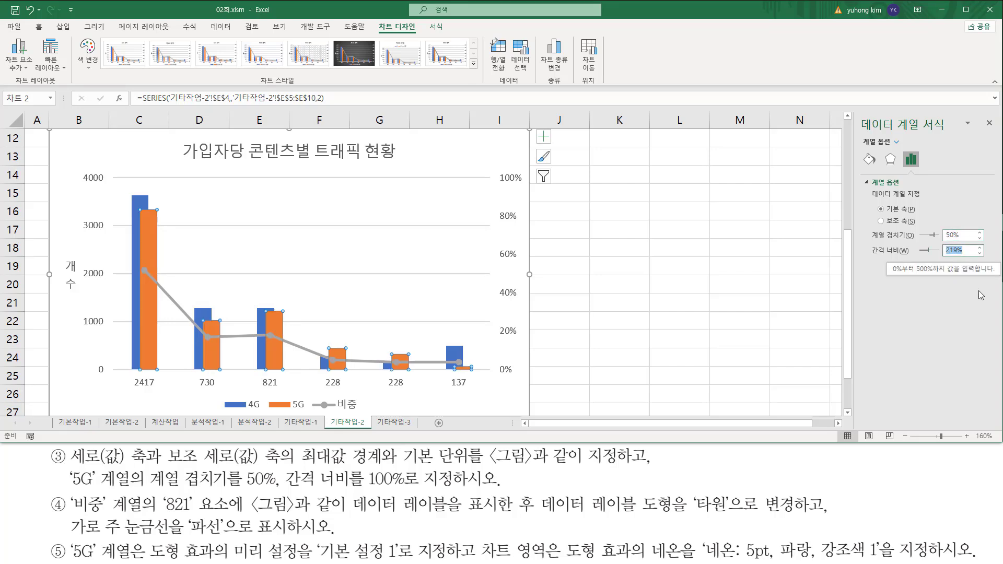
# - Set the gap width of the '5G' series to 100% and close the series formatting options
pyautogui.hotkey('shift', 'Left')
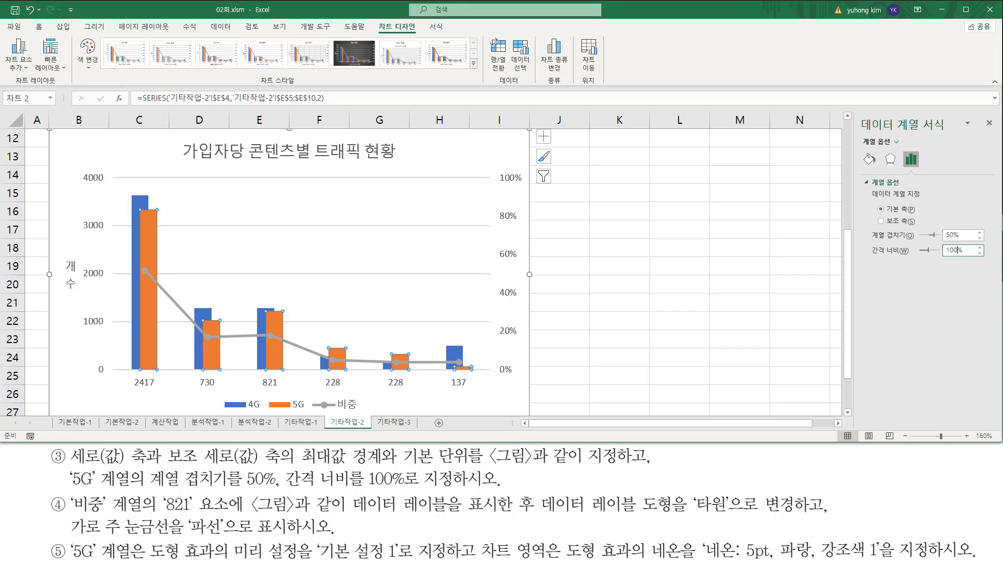
pyautogui.write('100')
pyautogui.press('Return')
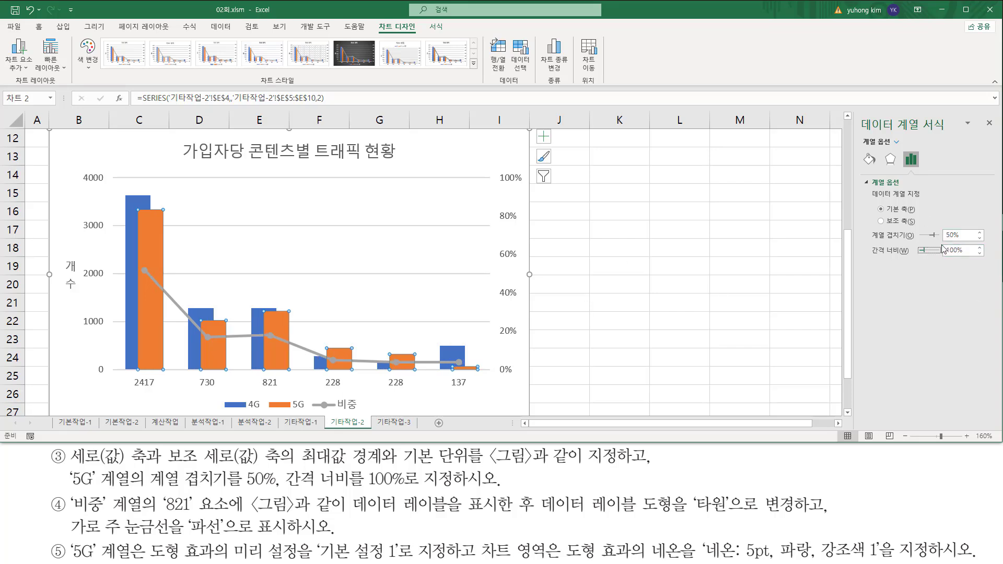
pyautogui.moveTo(863, 225); pyautogui.dragTo(989, 264)
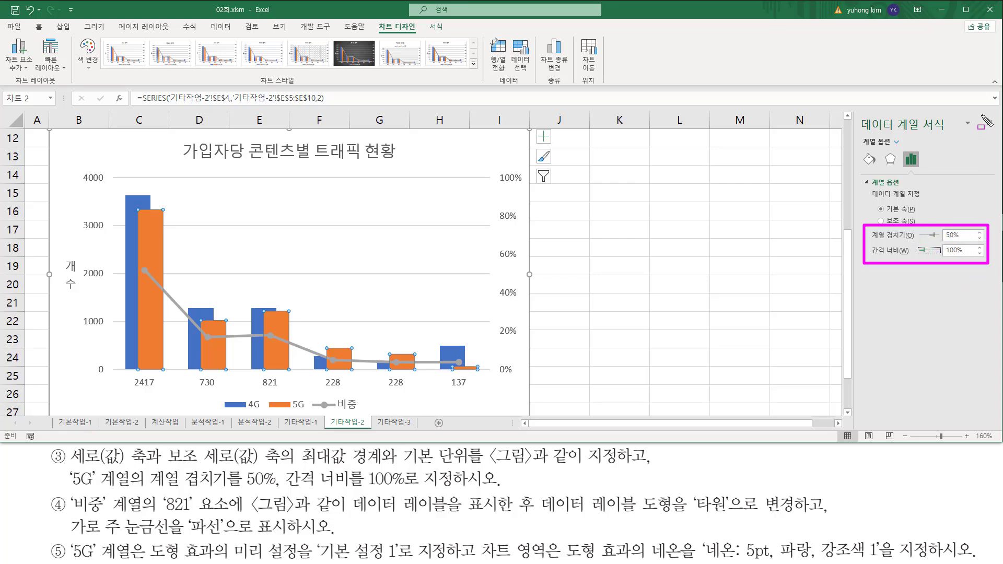
pyautogui.moveTo(980, 115); pyautogui.dragTo(996, 132)
pyautogui.click(990, 124)
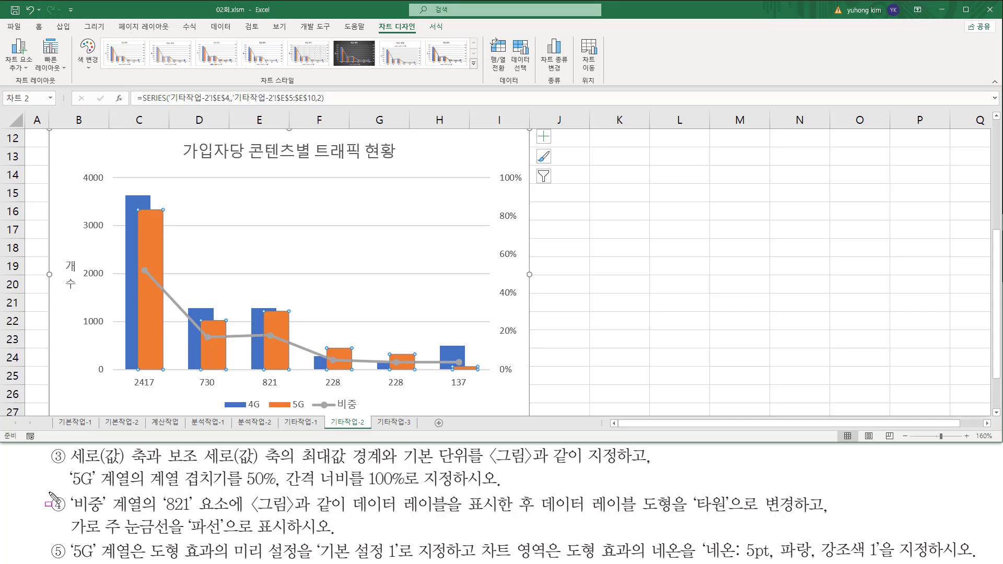
# - Read the fourth instruction about the '비중' series' data label and the major gridlines, and locate the '821' element in the chart
pyautogui.moveTo(40, 490)
pyautogui.mouseDown()
pyautogui.moveTo(609, 491)
pyautogui.moveTo(666, 451)
pyautogui.mouseUp()
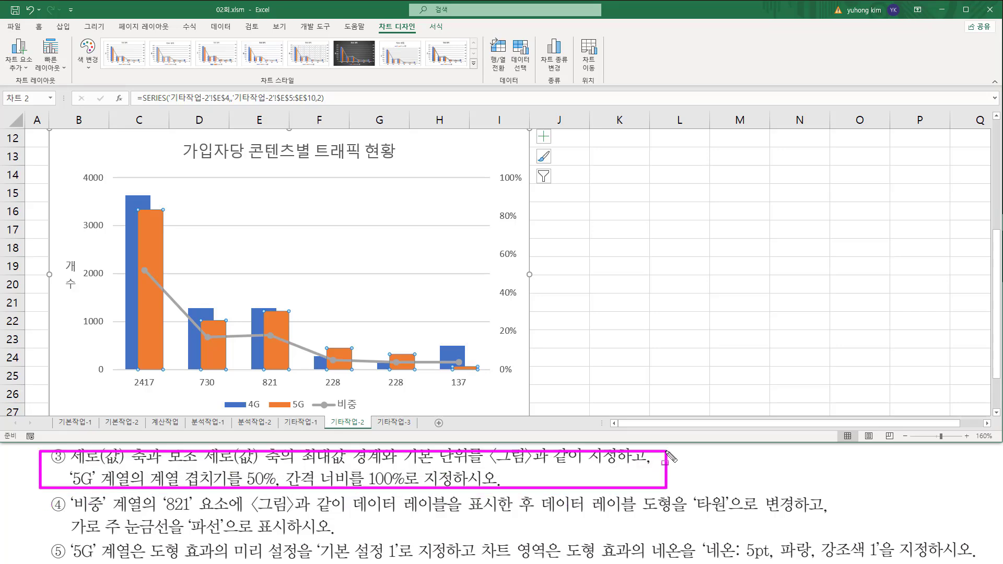
pyautogui.press('Escape')
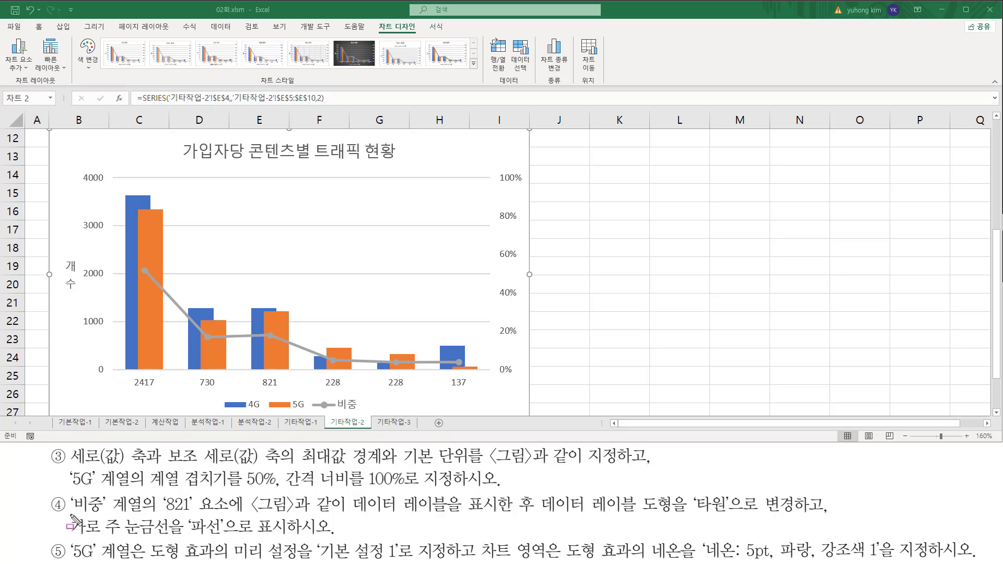
pyautogui.moveTo(71, 516); pyautogui.dragTo(141, 514)
pyautogui.moveTo(307, 395)
pyautogui.mouseDown()
pyautogui.moveTo(321, 415)
pyautogui.moveTo(361, 413)
pyautogui.mouseUp()
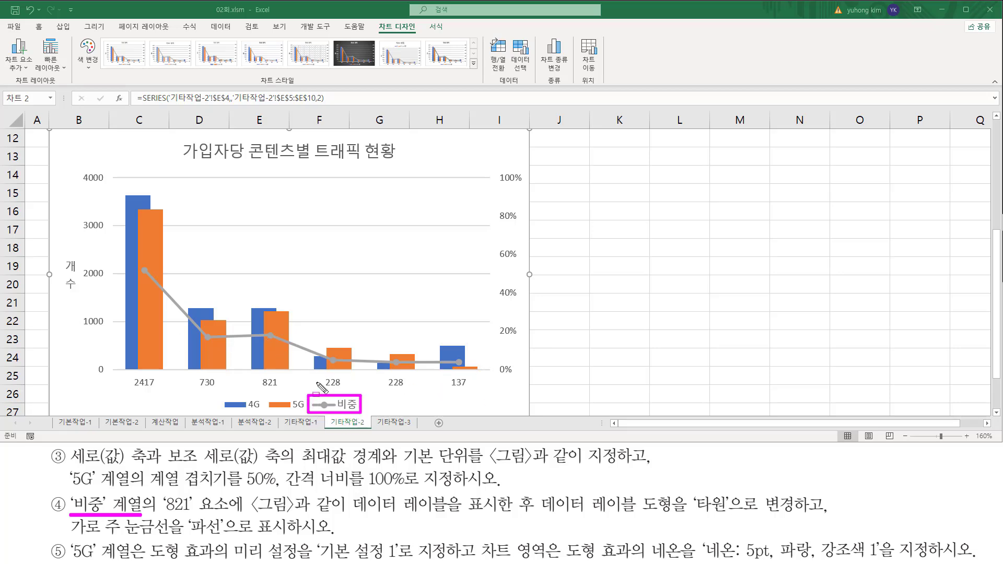
pyautogui.moveTo(161, 490)
pyautogui.mouseDown()
pyautogui.moveTo(162, 504)
pyautogui.moveTo(231, 518)
pyautogui.mouseUp()
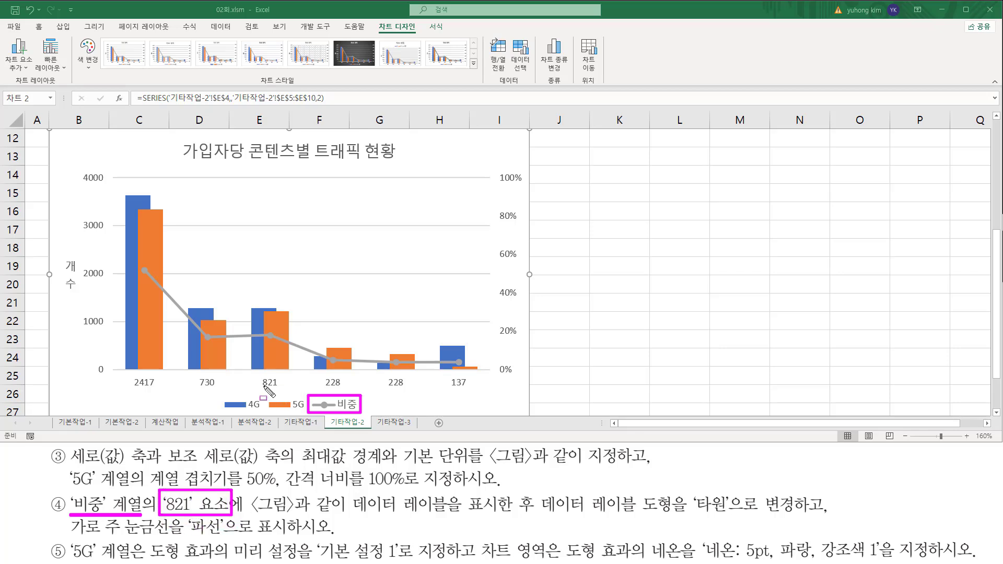
pyautogui.moveTo(254, 389); pyautogui.dragTo(277, 388)
pyautogui.moveTo(288, 389); pyautogui.dragTo(284, 376)
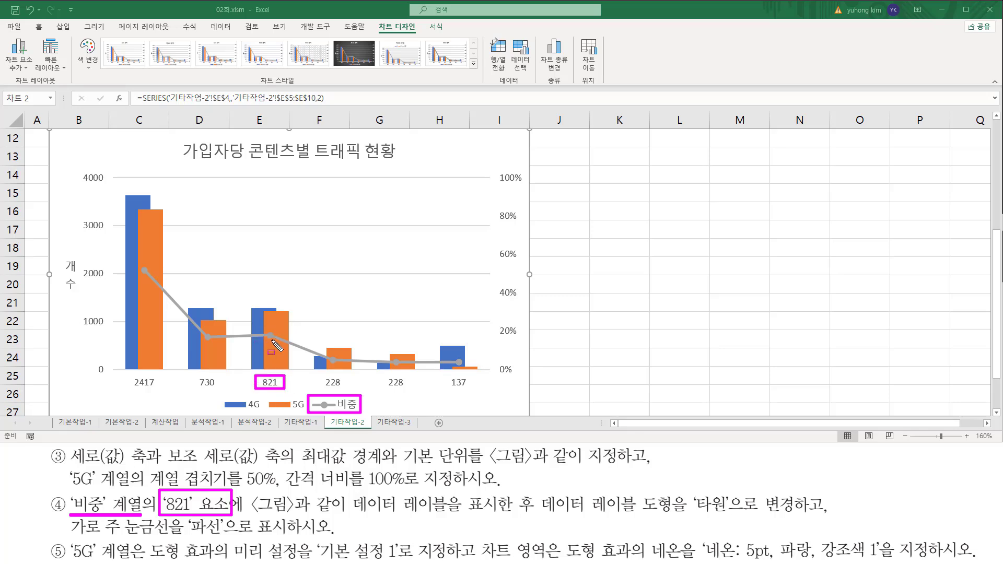
pyautogui.moveTo(264, 330); pyautogui.dragTo(277, 343)
pyautogui.moveTo(252, 515)
pyautogui.mouseDown()
pyautogui.moveTo(342, 514)
pyautogui.moveTo(360, 494)
pyautogui.moveTo(525, 502)
pyautogui.moveTo(527, 517)
pyautogui.moveTo(832, 518)
pyautogui.mouseUp()
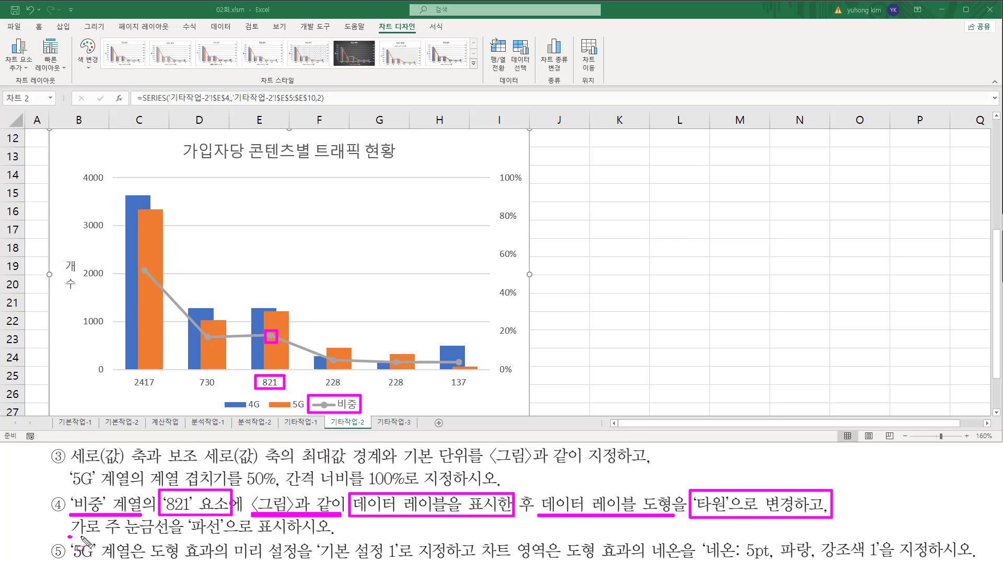
pyautogui.moveTo(68, 536); pyautogui.dragTo(335, 537)
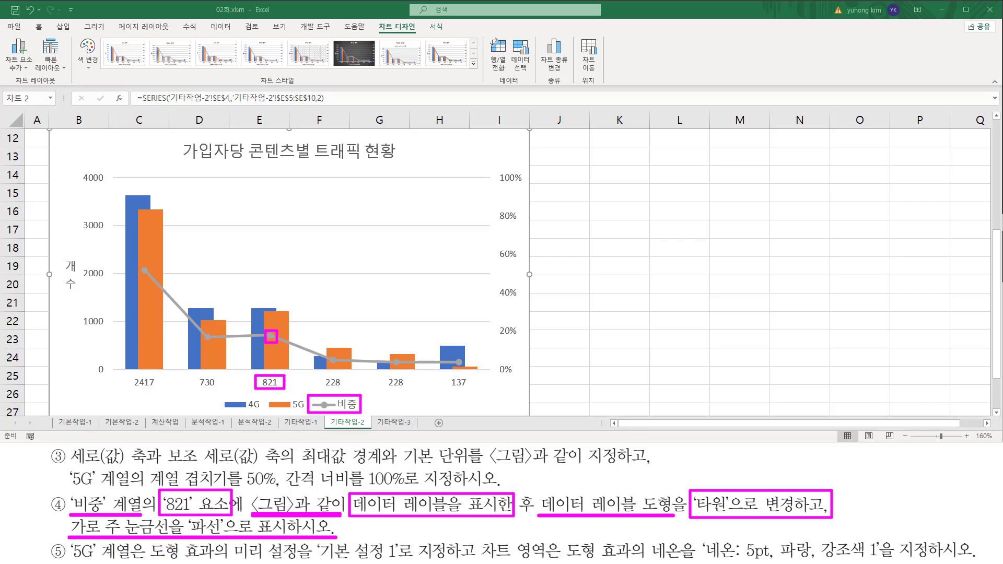
pyautogui.press('Escape')
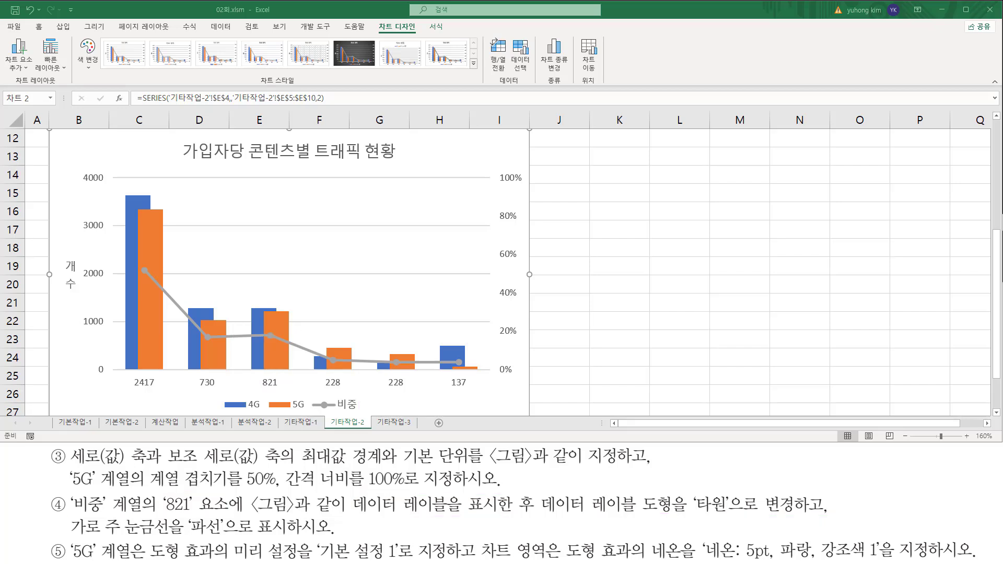
# - Switch to the reference chart slide and examine the data label's placement and shape on the '821' element
pyautogui.hotkey('alt', 'Tab')
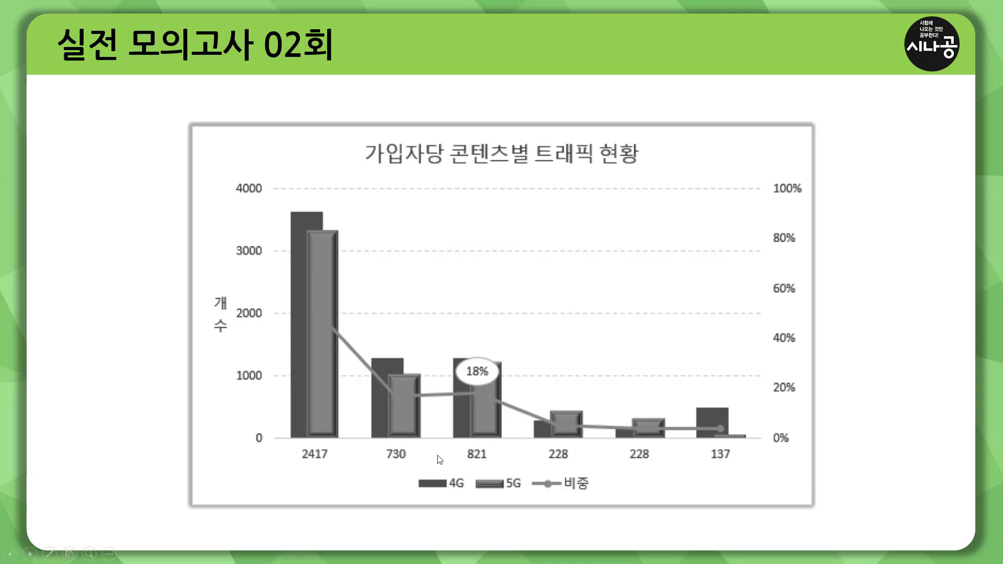
pyautogui.hotkey('ctrl', 'p')
pyautogui.moveTo(461, 463); pyautogui.dragTo(491, 462)
pyautogui.moveTo(474, 390); pyautogui.dragTo(481, 397)
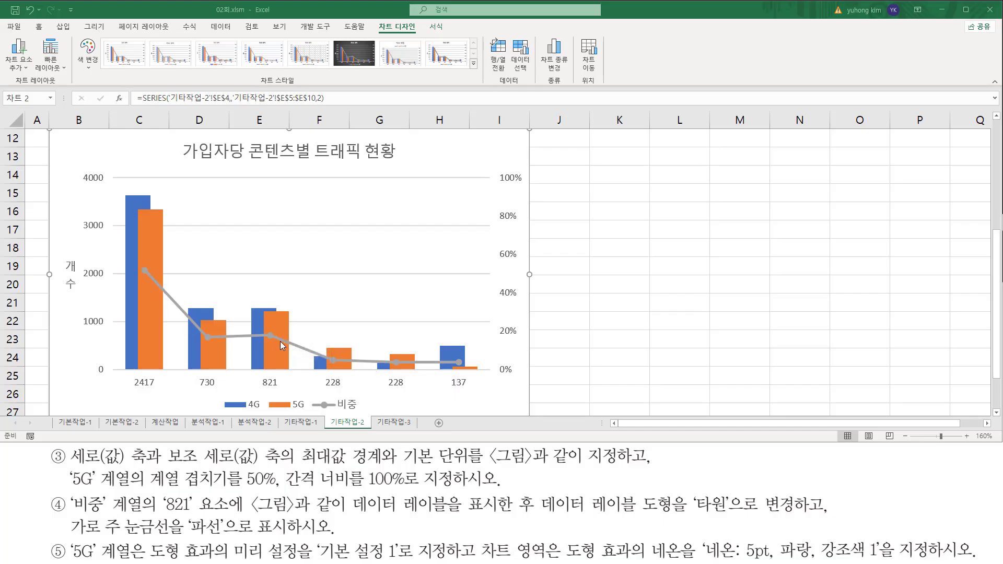
# - Add a data label above (위쪽) only the '821' data point of the '비중' line series
pyautogui.click(335, 363)
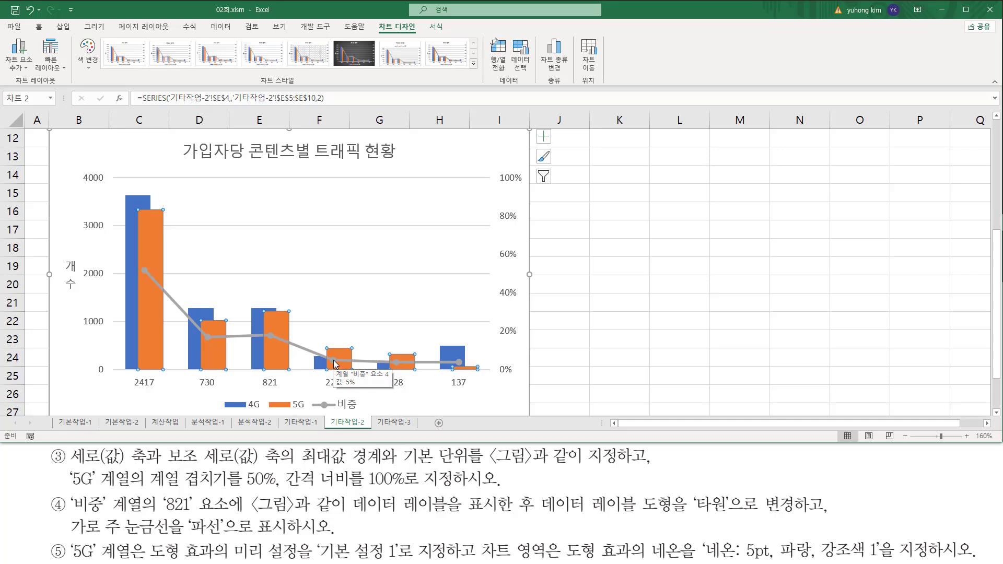
pyautogui.click(335, 363)
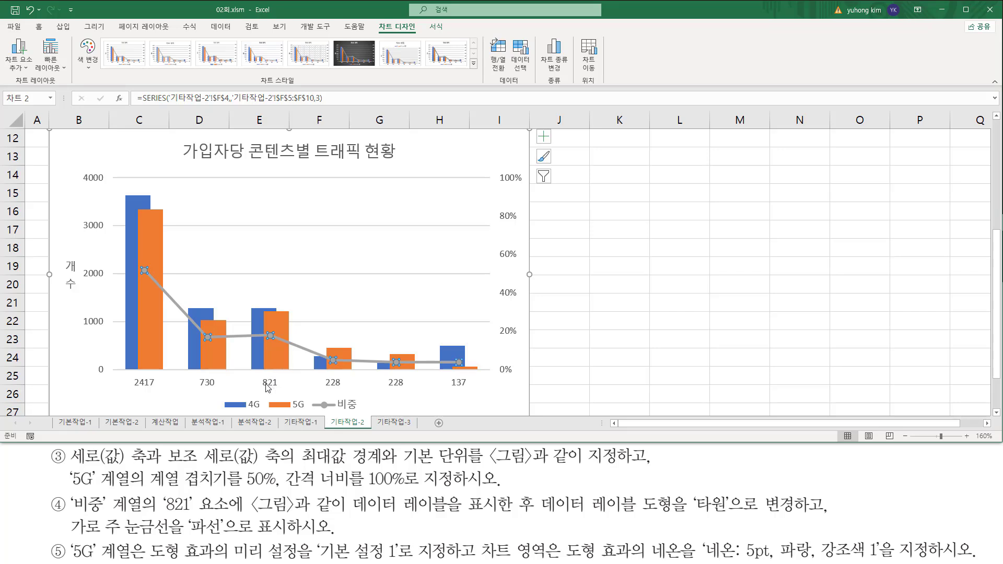
pyautogui.click(271, 337)
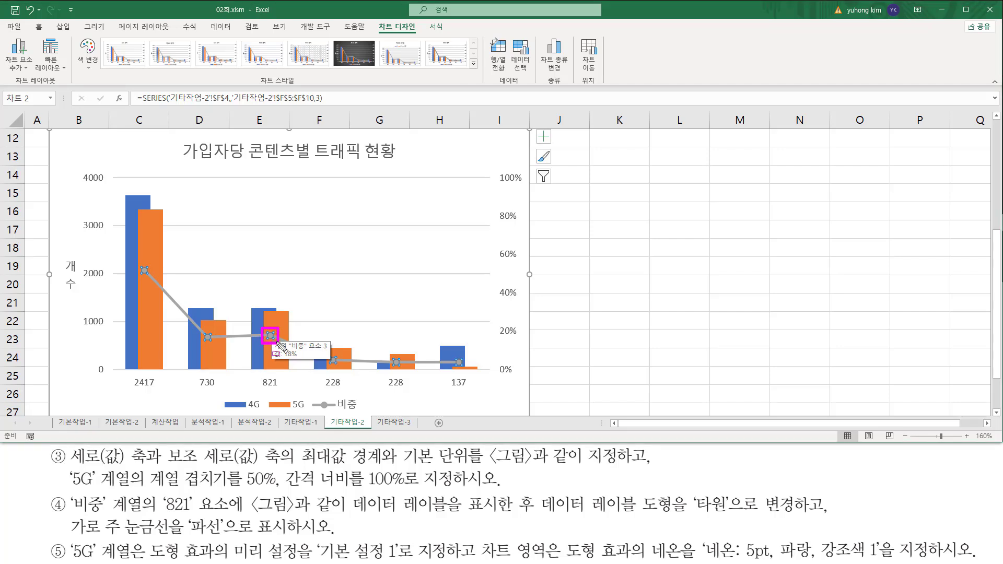
pyautogui.click(270, 336)
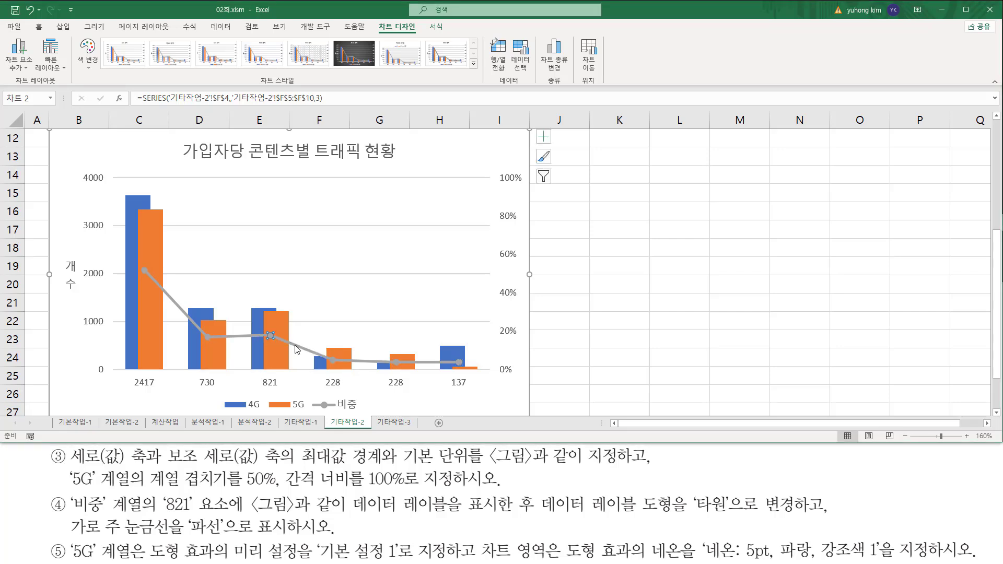
pyautogui.click(270, 335)
pyautogui.click(375, 31)
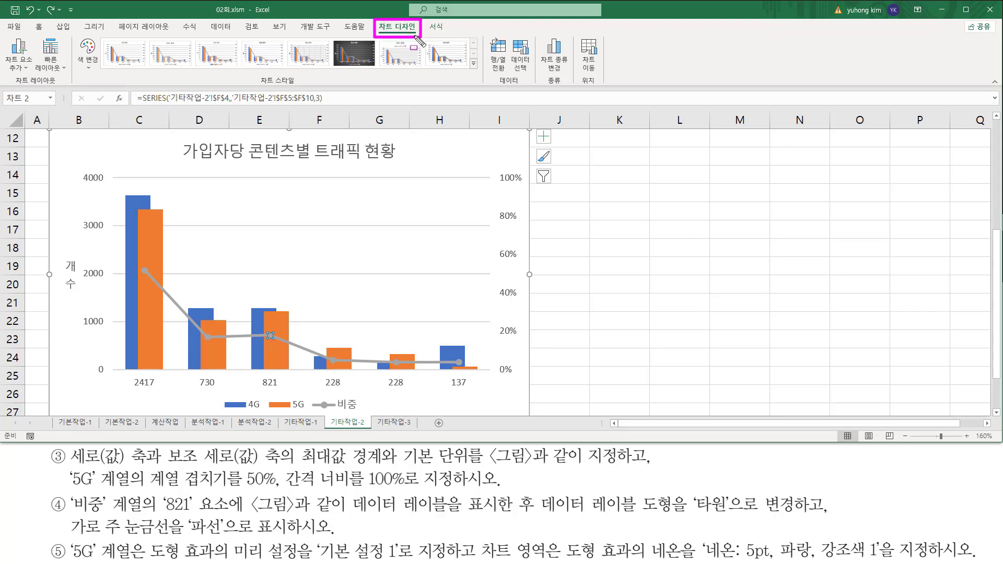
pyautogui.moveTo(8, 86); pyautogui.dragTo(61, 87)
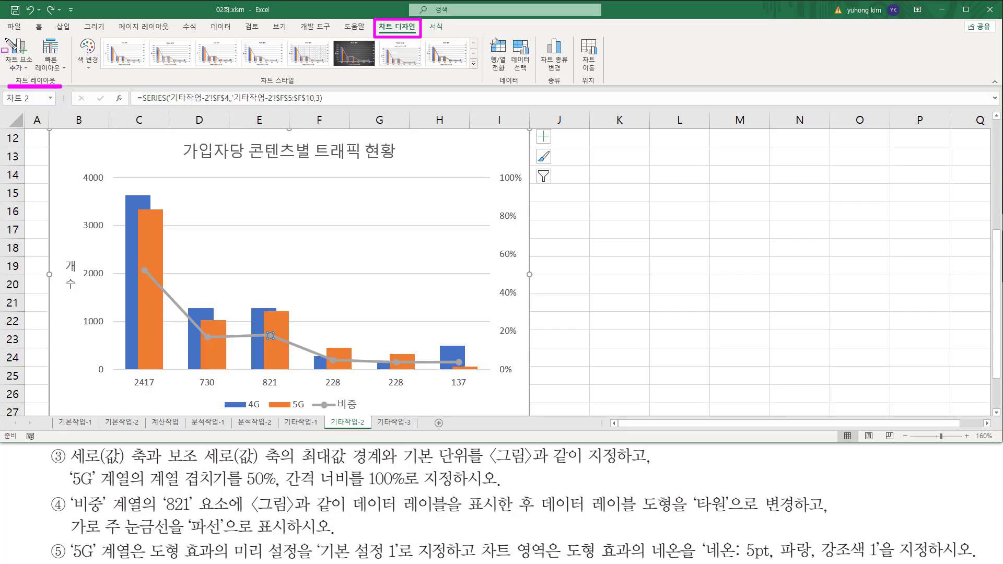
pyautogui.moveTo(5, 36)
pyautogui.mouseDown()
pyautogui.moveTo(22, 73)
pyautogui.moveTo(33, 73)
pyautogui.mouseUp()
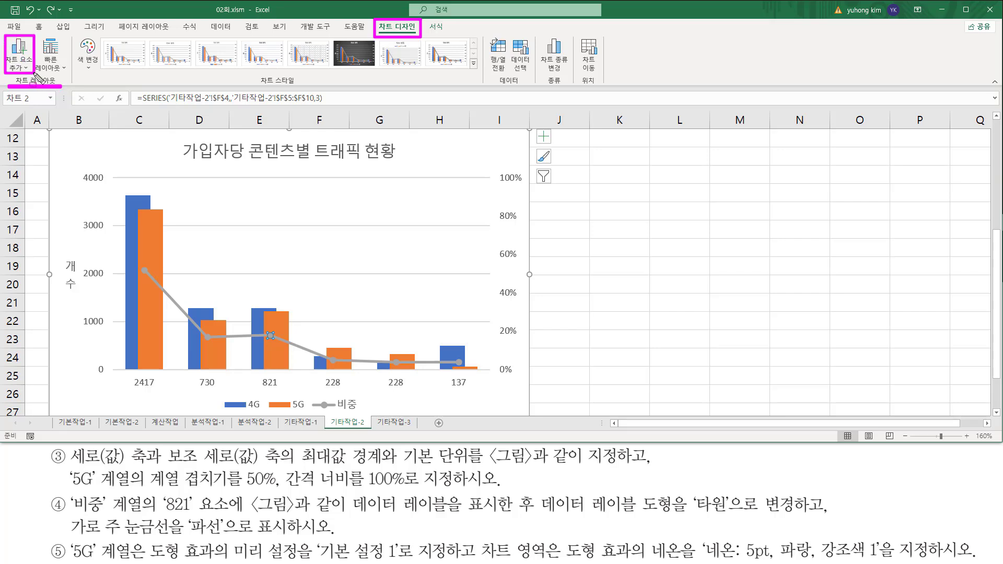
pyautogui.click(30, 72)
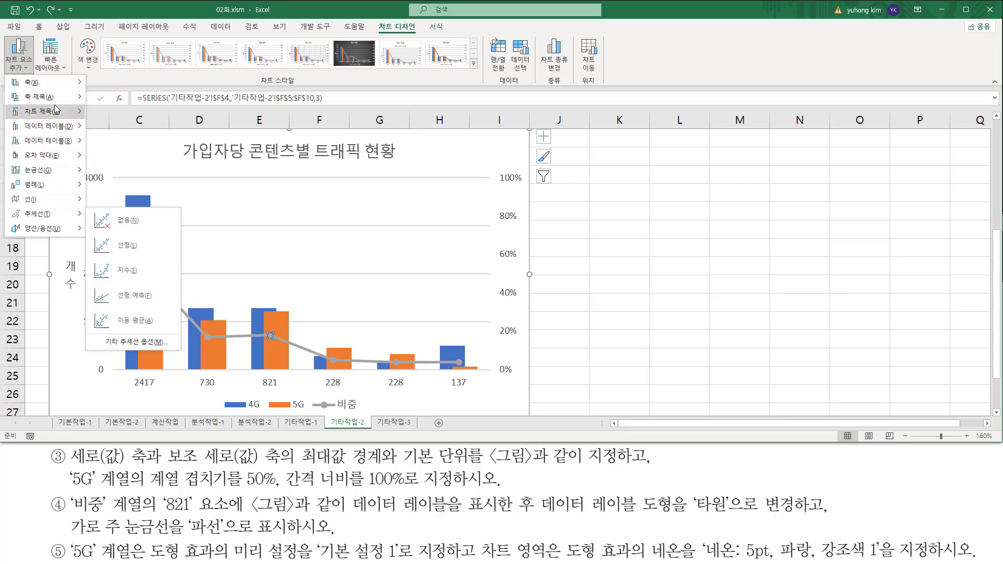
pyautogui.moveTo(44, 131)
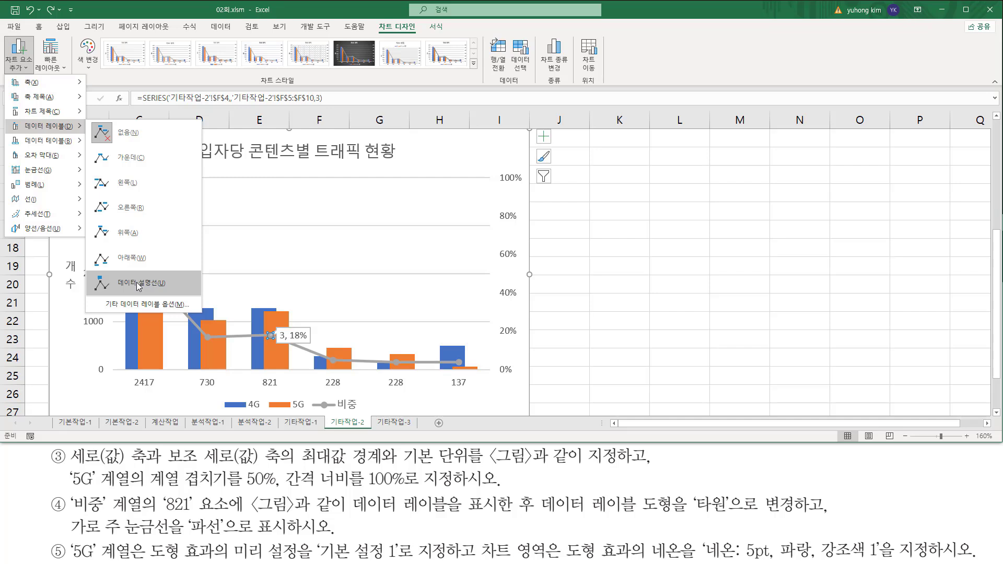
pyautogui.click(153, 232)
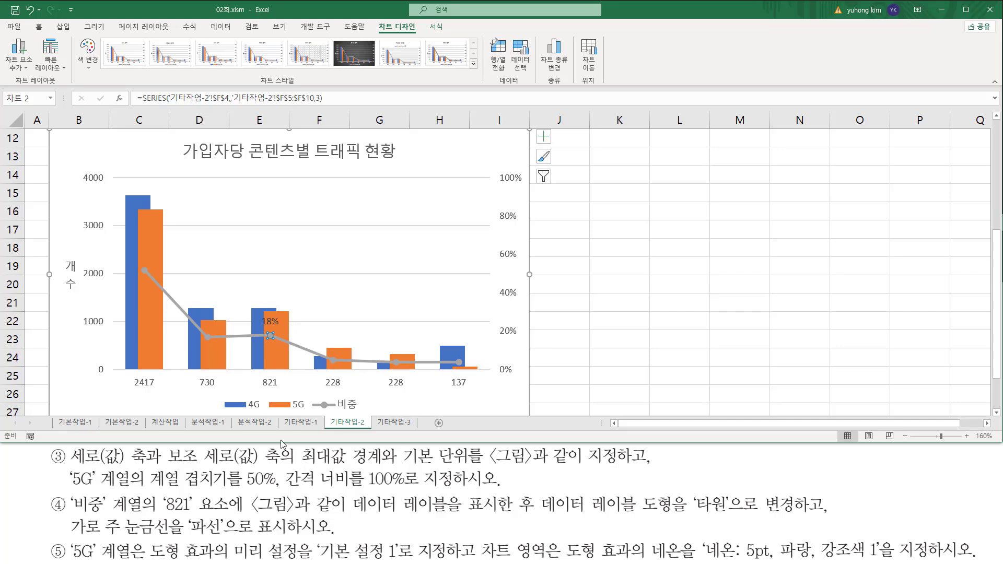
pyautogui.moveTo(71, 510)
pyautogui.mouseDown()
pyautogui.moveTo(530, 511)
pyautogui.moveTo(534, 482)
pyautogui.moveTo(534, 535)
pyautogui.mouseUp()
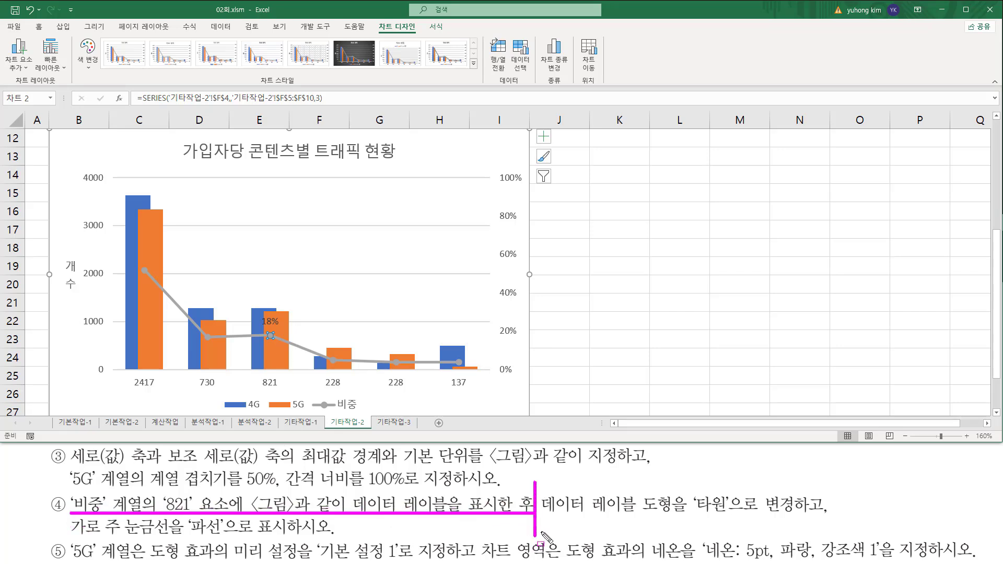
# - Change the shape of the '비중' series' data label on the '821' element to an oval (타원)
pyautogui.moveTo(255, 313); pyautogui.dragTo(288, 331)
pyautogui.click(543, 513)
pyautogui.moveTo(576, 514); pyautogui.dragTo(807, 517)
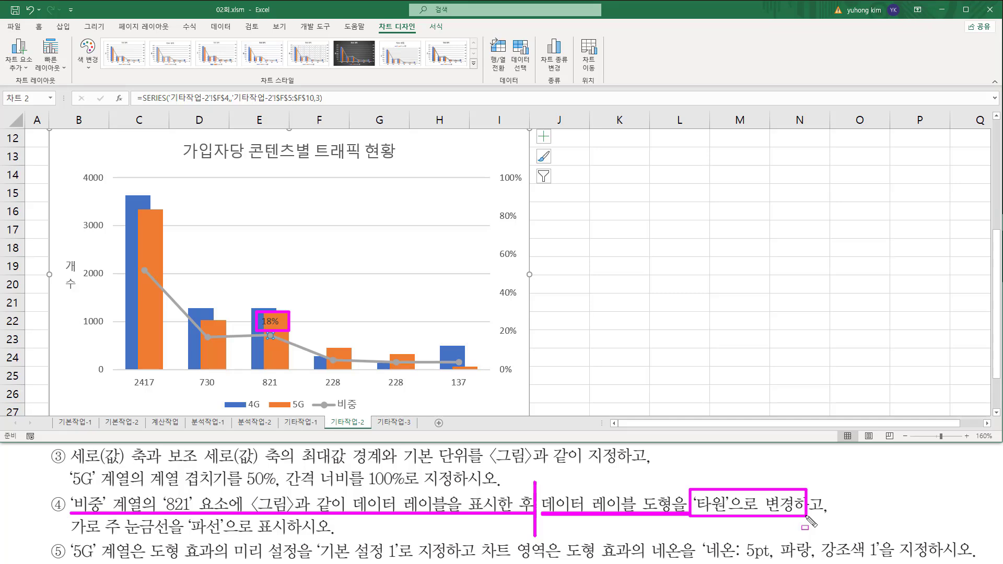
pyautogui.press('Escape')
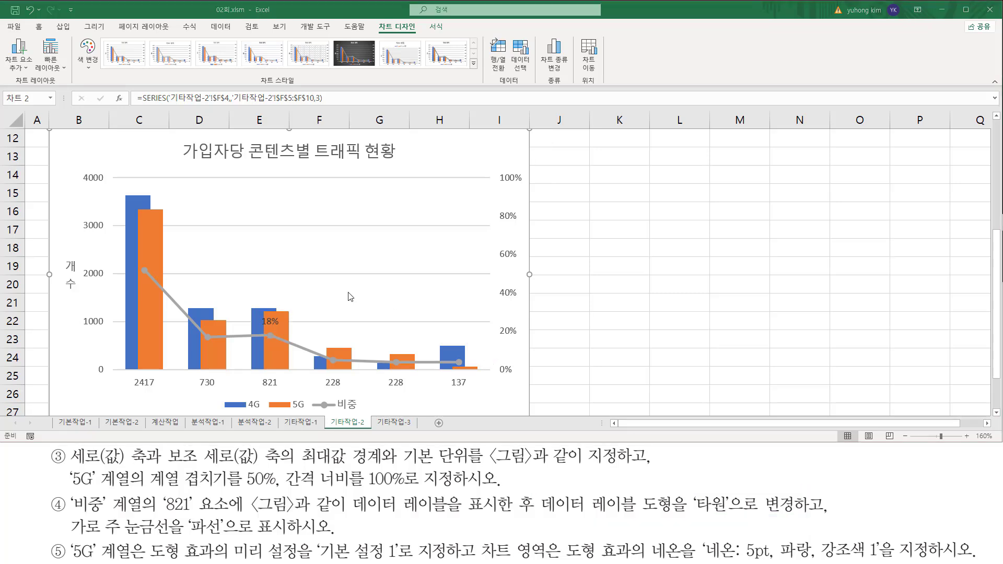
pyautogui.click(260, 317)
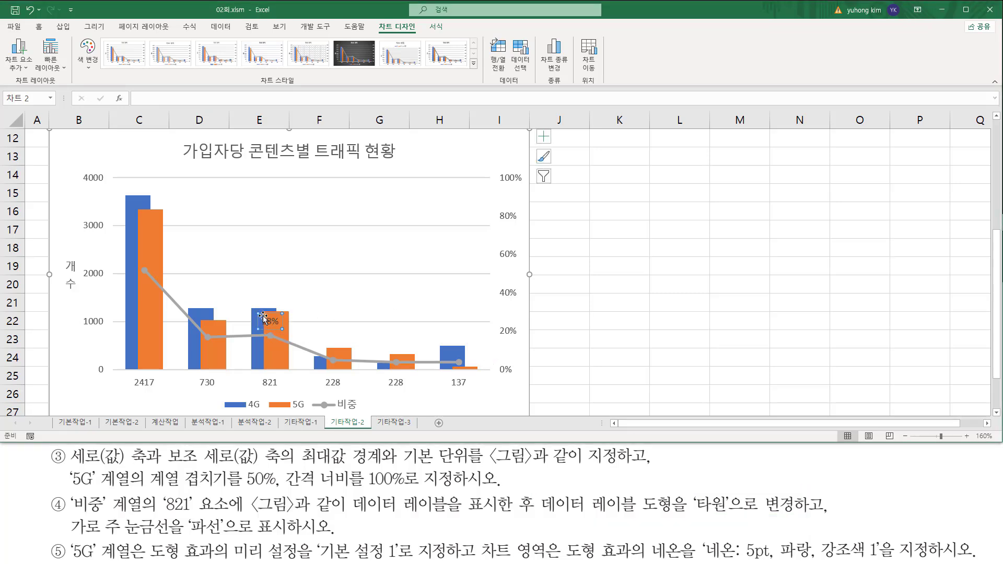
pyautogui.moveTo(252, 308); pyautogui.dragTo(304, 349)
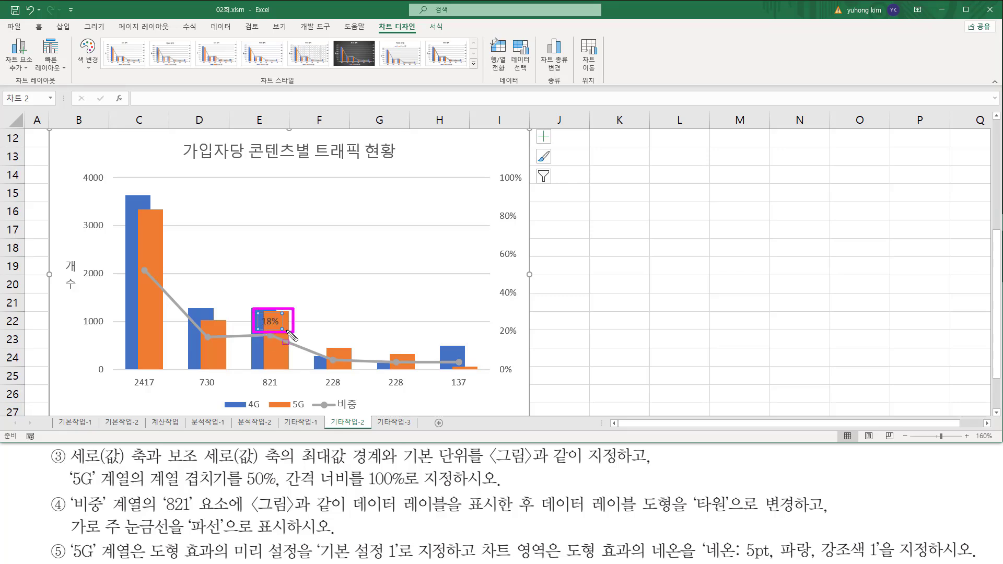
pyautogui.press('Escape')
pyautogui.click(273, 322)
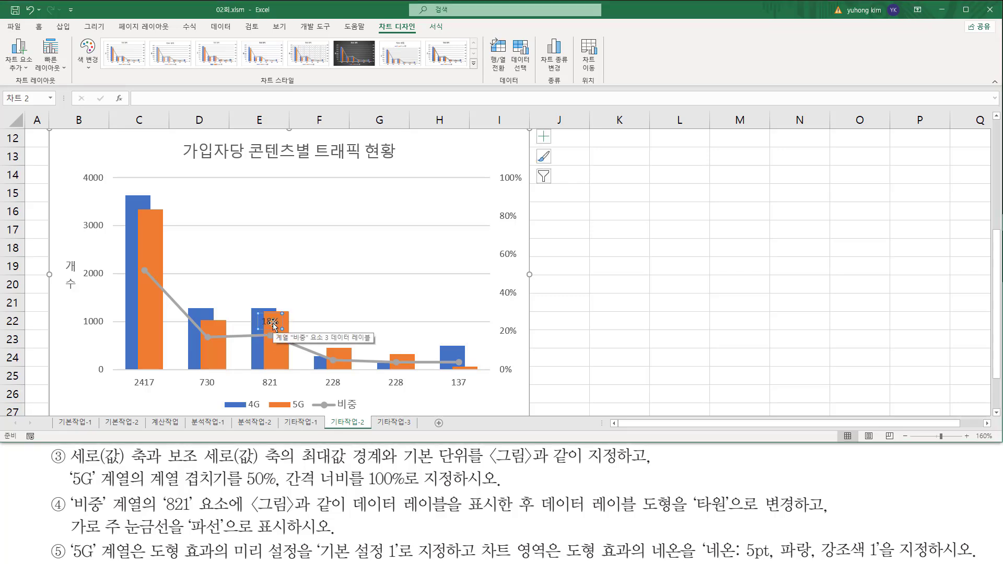
pyautogui.rightClick(272, 323)
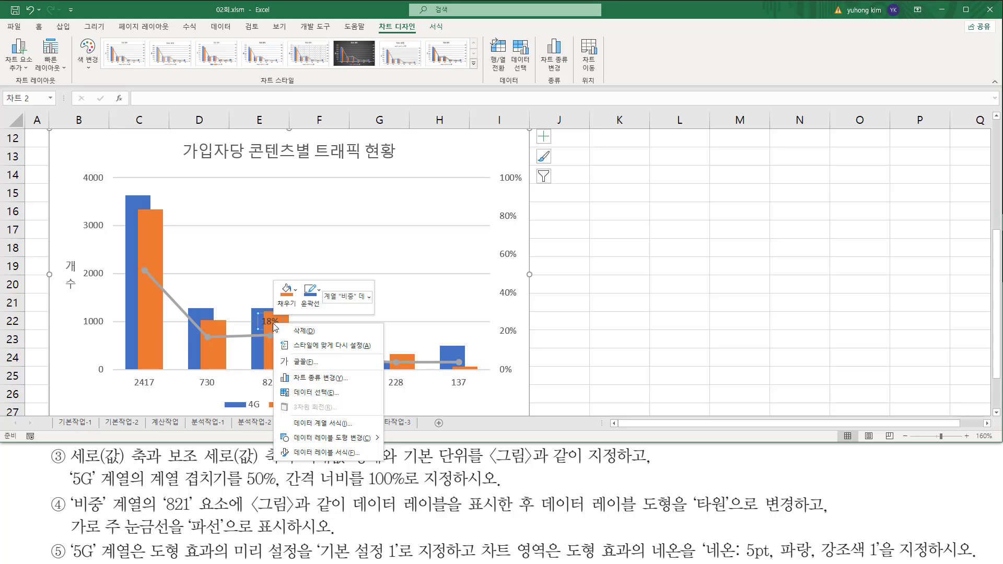
pyautogui.moveTo(315, 440)
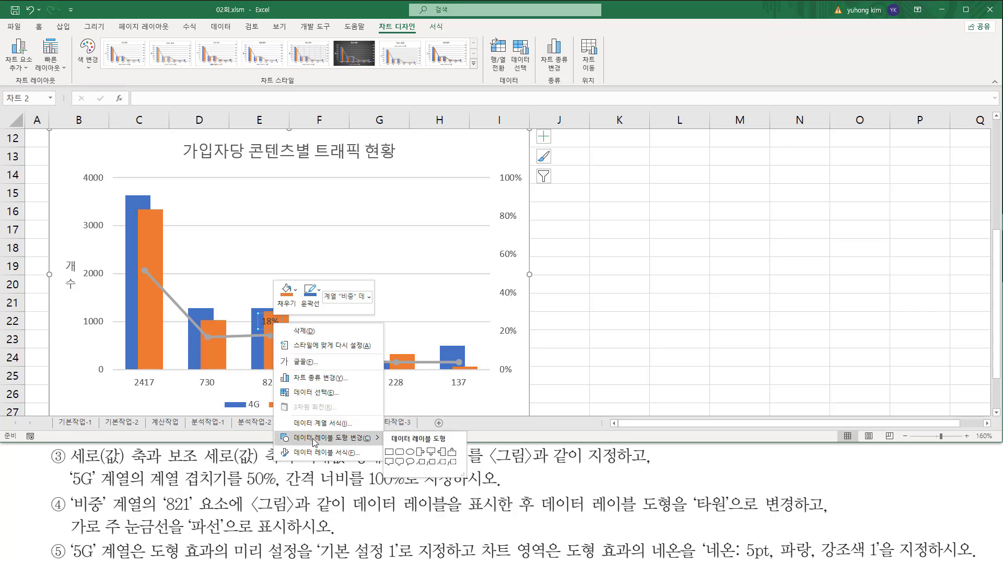
pyautogui.click(410, 452)
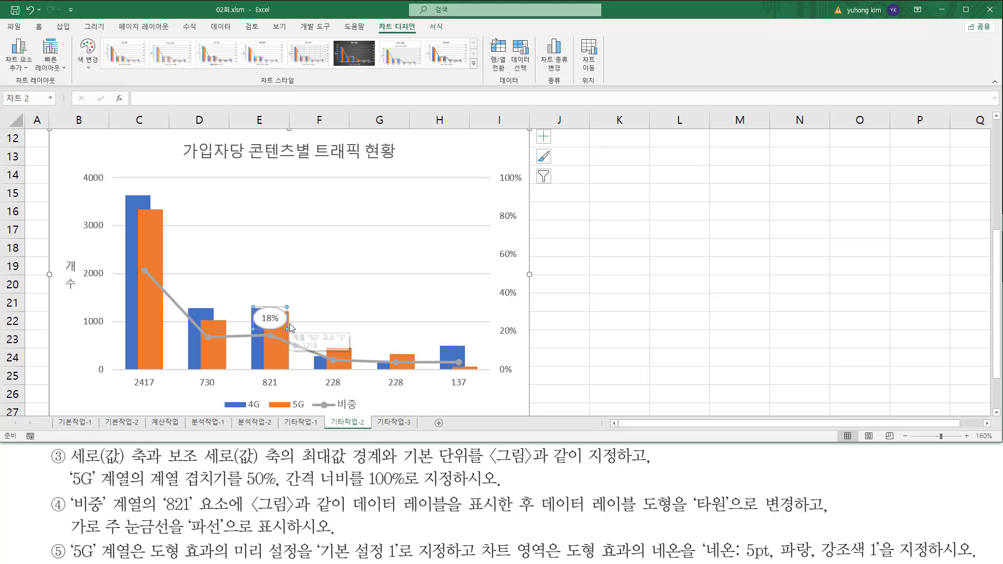
# - Read the rest of the fourth instruction about the horizontal major gridlines and locate those gridlines in the chart
pyautogui.moveTo(827, 490); pyautogui.dragTo(828, 521)
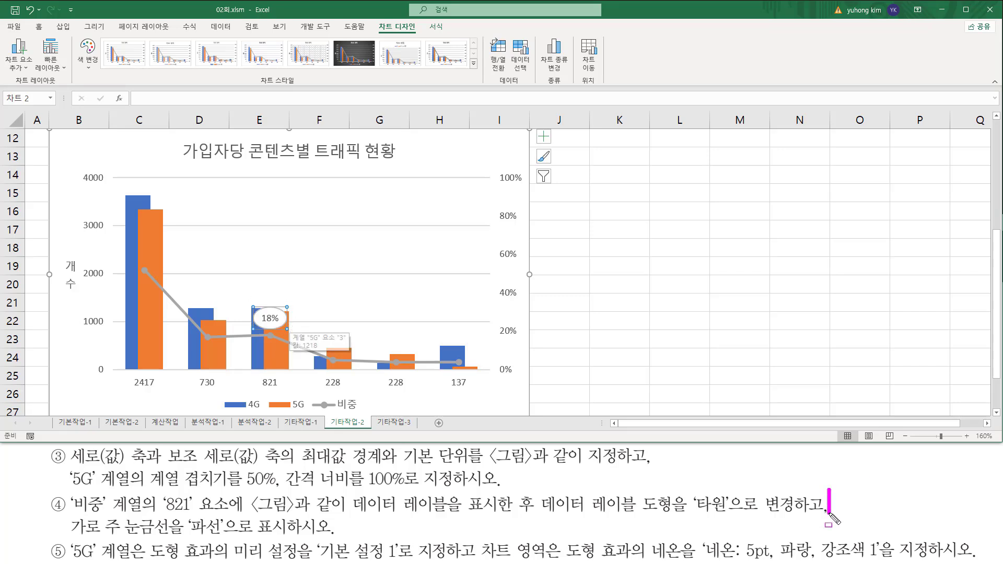
pyautogui.moveTo(70, 536); pyautogui.dragTo(228, 537)
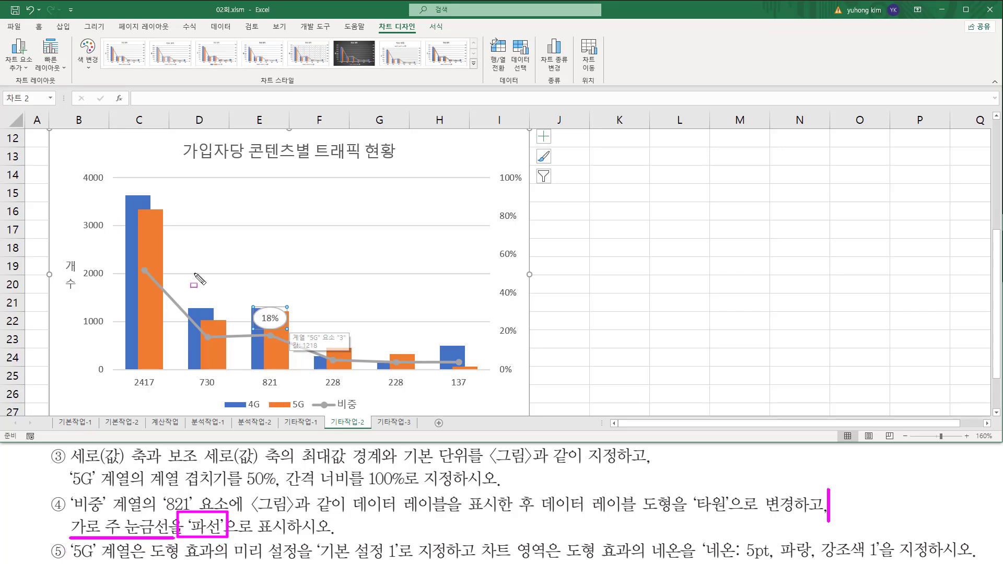
pyautogui.moveTo(113, 176); pyautogui.dragTo(492, 176)
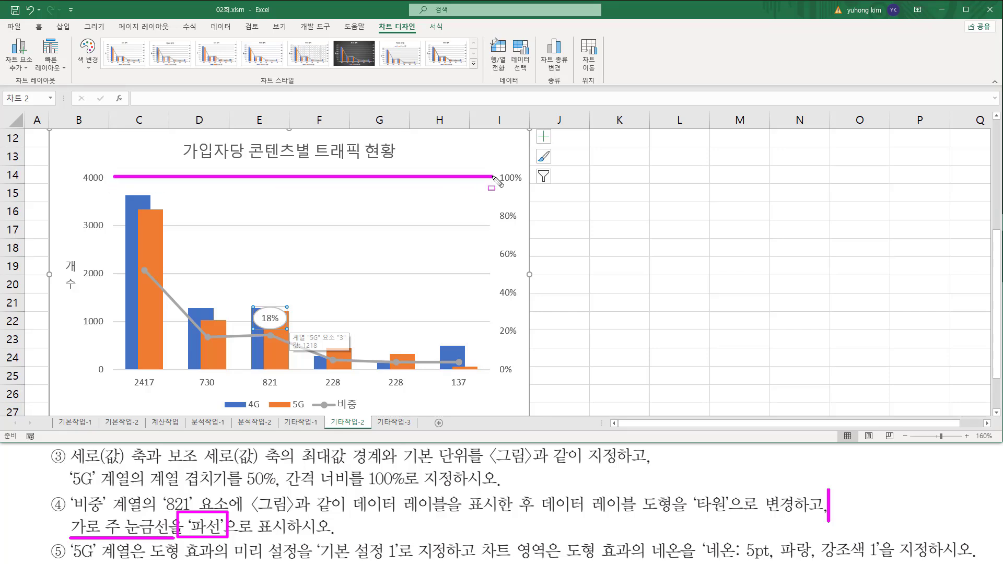
pyautogui.moveTo(113, 225); pyautogui.dragTo(490, 226)
pyautogui.moveTo(111, 272); pyautogui.dragTo(494, 272)
pyautogui.moveTo(112, 322); pyautogui.dragTo(494, 323)
pyautogui.press('Escape')
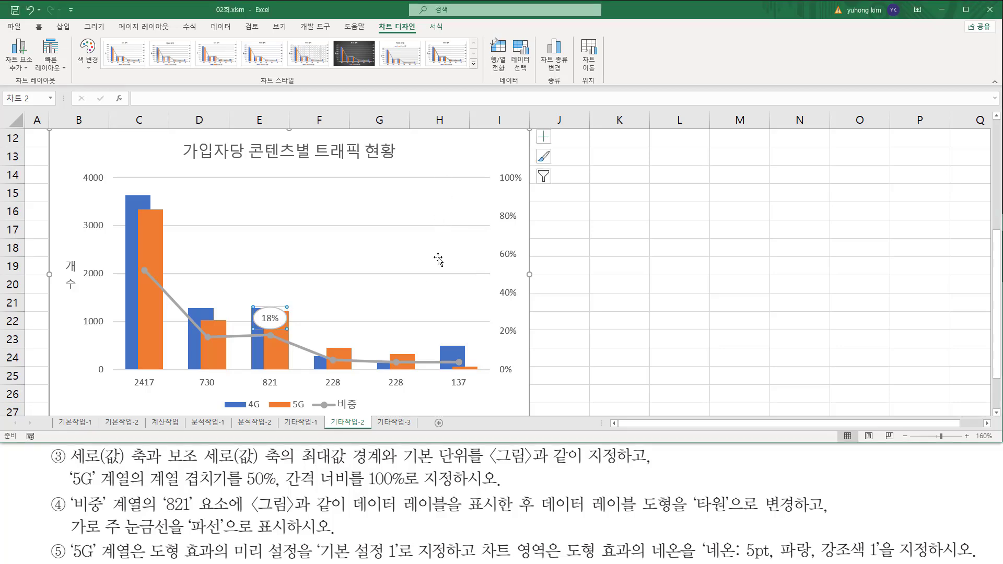
# - Set the dash type of the chart's horizontal major gridlines to dashed (파선) and close the gridline formatting options
pyautogui.click(424, 225)
pyautogui.rightClick(387, 229)
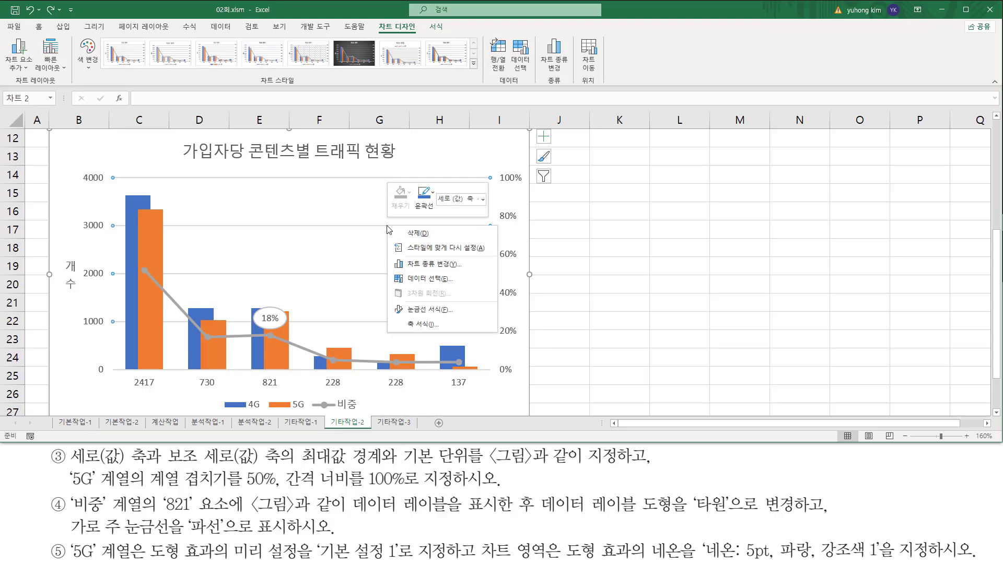
pyautogui.click(433, 312)
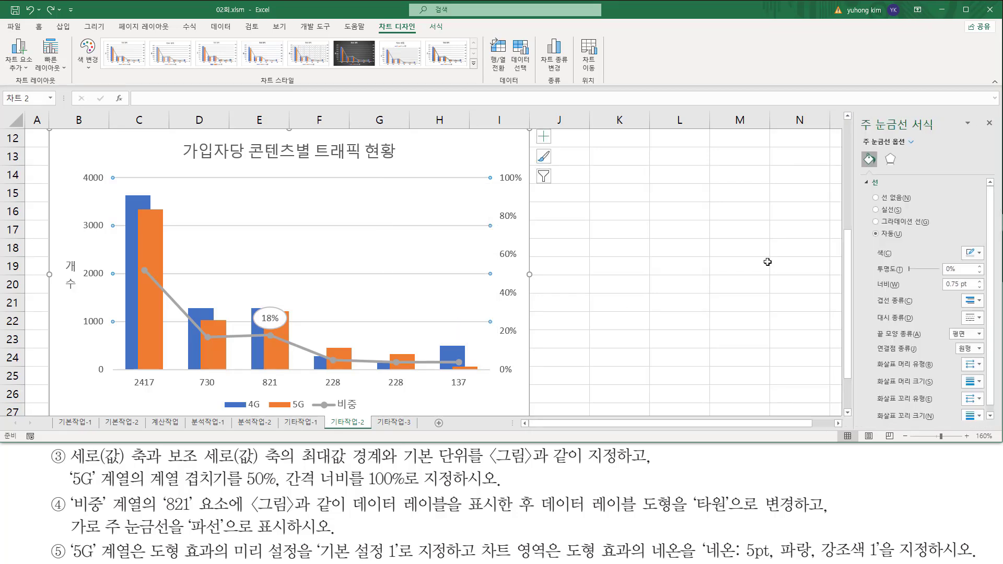
pyautogui.hotkey('ctrl', '2')
pyautogui.moveTo(860, 133)
pyautogui.mouseDown()
pyautogui.moveTo(941, 134)
pyautogui.moveTo(941, 113)
pyautogui.mouseUp()
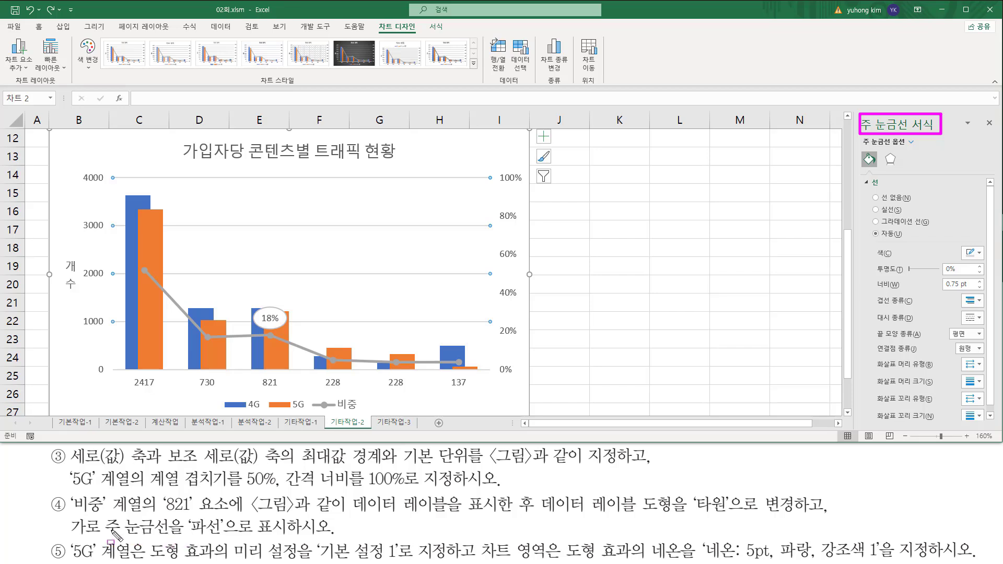
pyautogui.moveTo(184, 515); pyautogui.dragTo(225, 537)
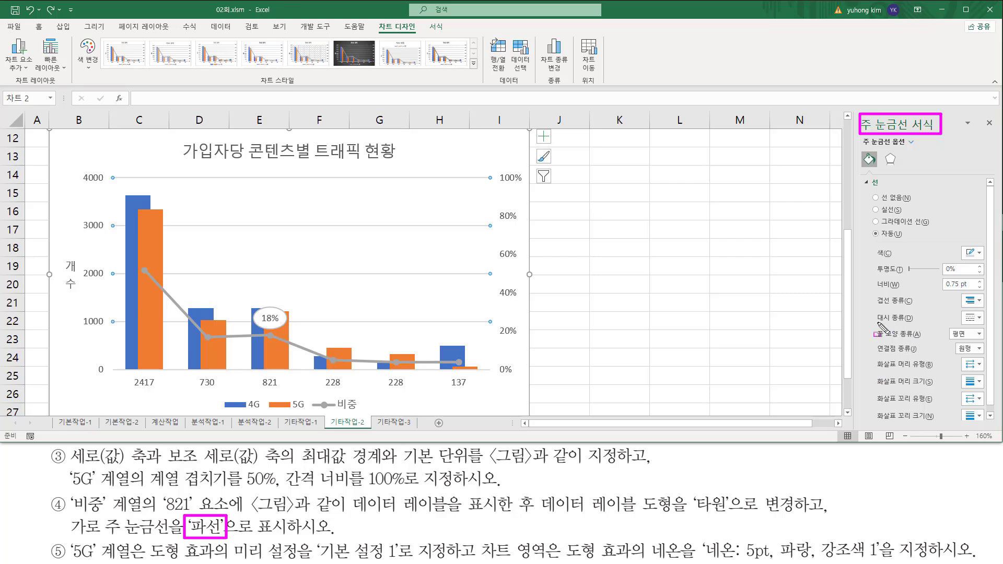
pyautogui.moveTo(877, 323); pyautogui.dragTo(916, 324)
pyautogui.press('Escape')
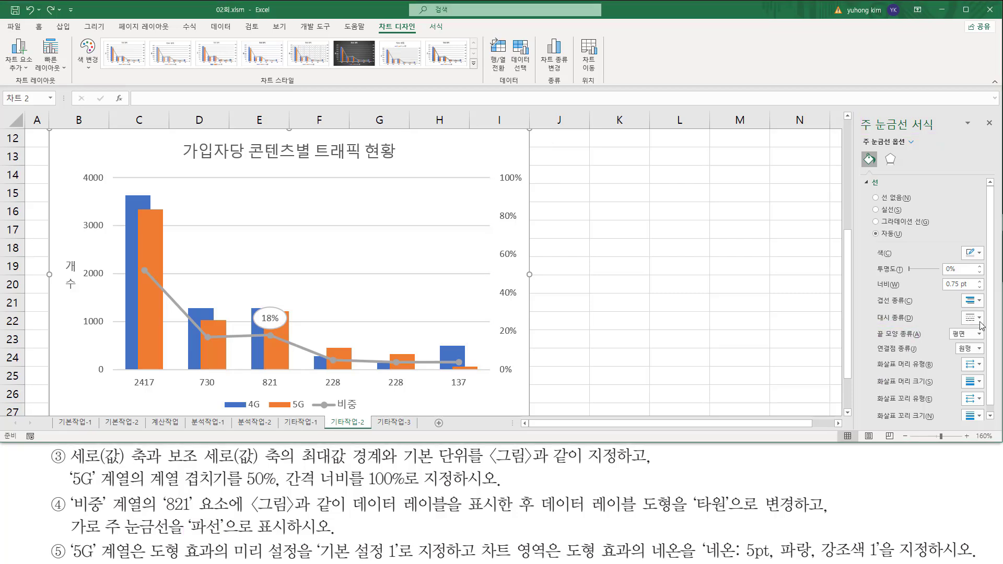
pyautogui.click(978, 318)
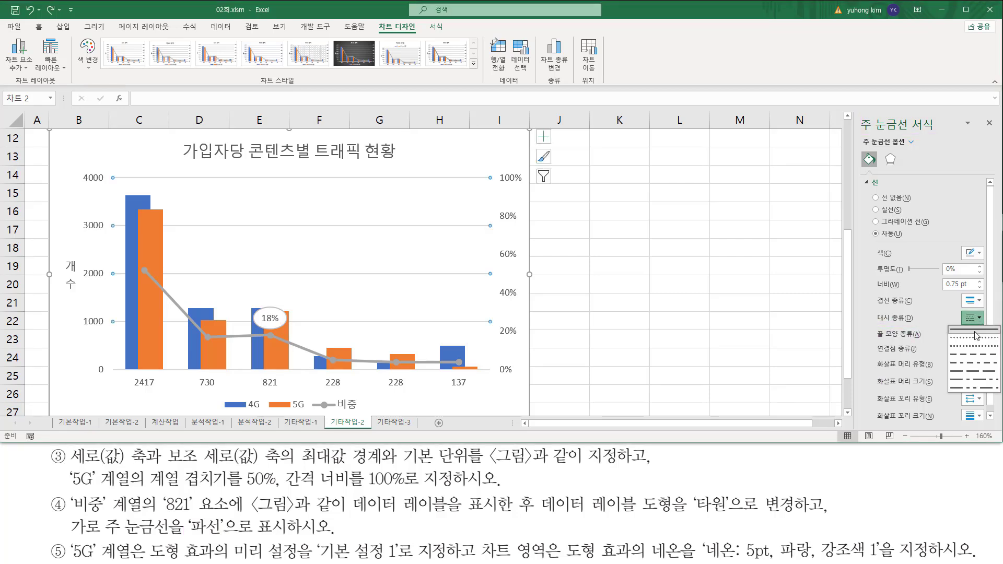
pyautogui.click(959, 355)
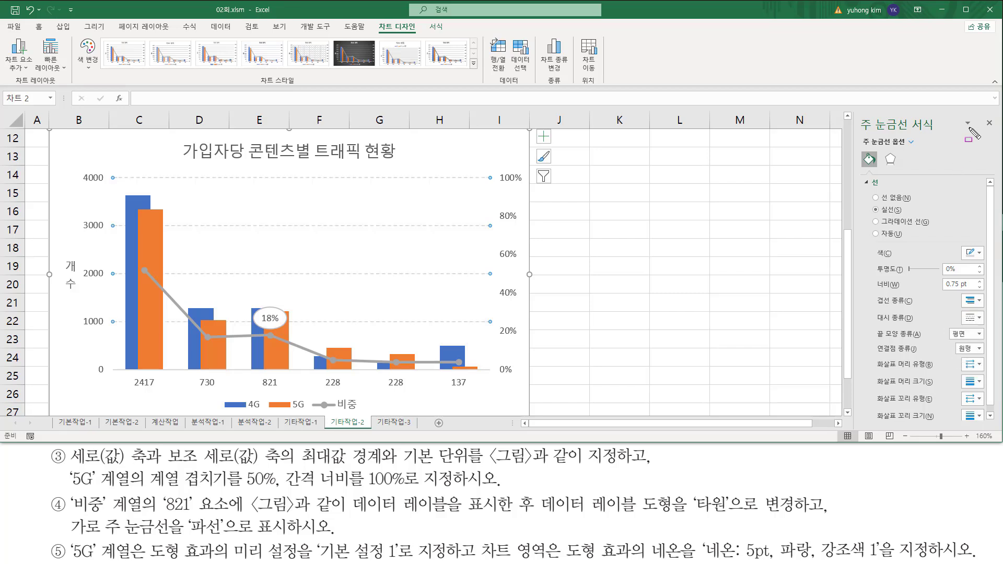
pyautogui.moveTo(981, 115); pyautogui.dragTo(1000, 138)
pyautogui.click(988, 123)
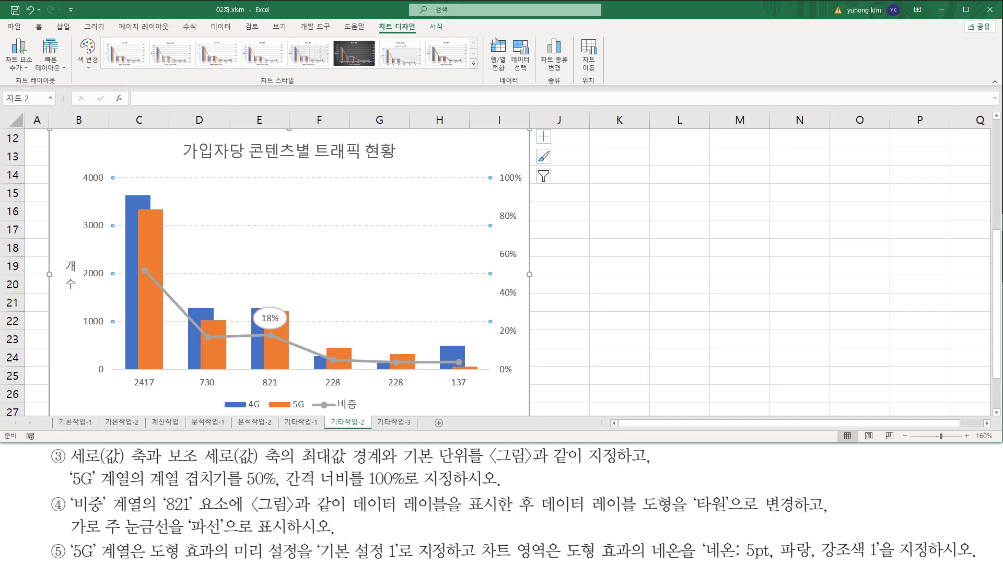
# - Read the fifth instruction about the '5G' series' preset shape effect and identify that series in the chart legend
pyautogui.hotkey('ctrl', '2')
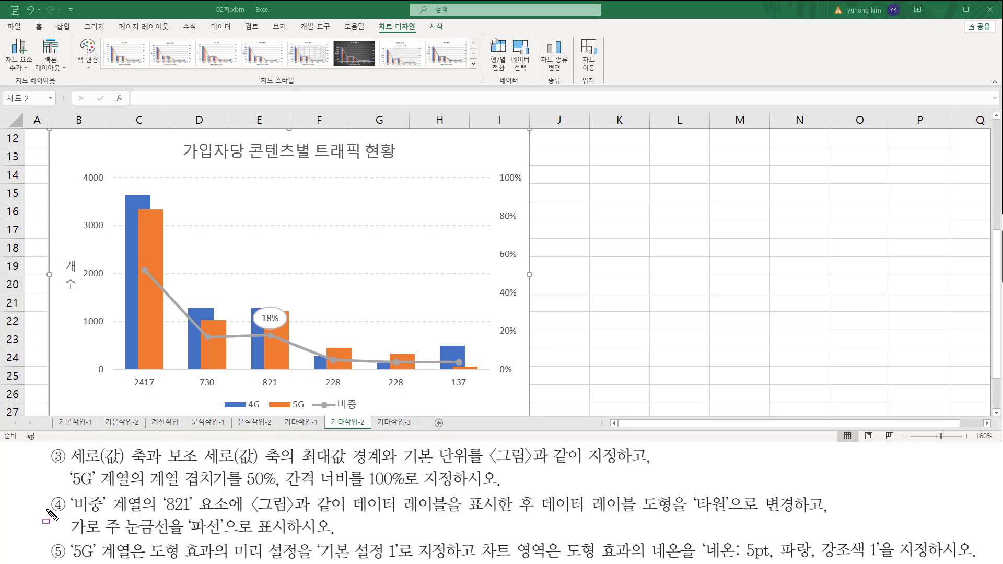
pyautogui.moveTo(45, 507); pyautogui.dragTo(810, 506)
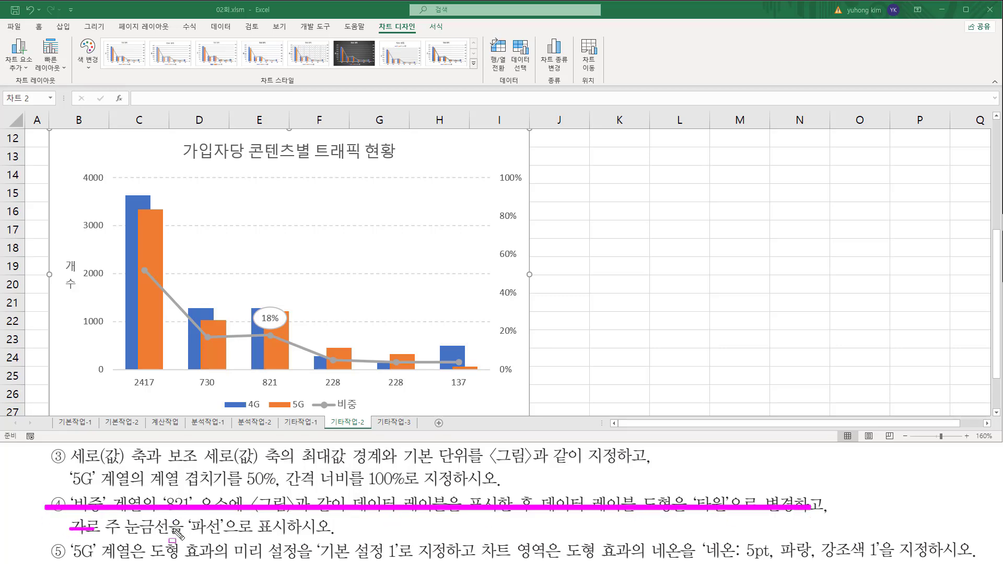
pyautogui.moveTo(71, 528); pyautogui.dragTo(350, 528)
pyautogui.press('e')
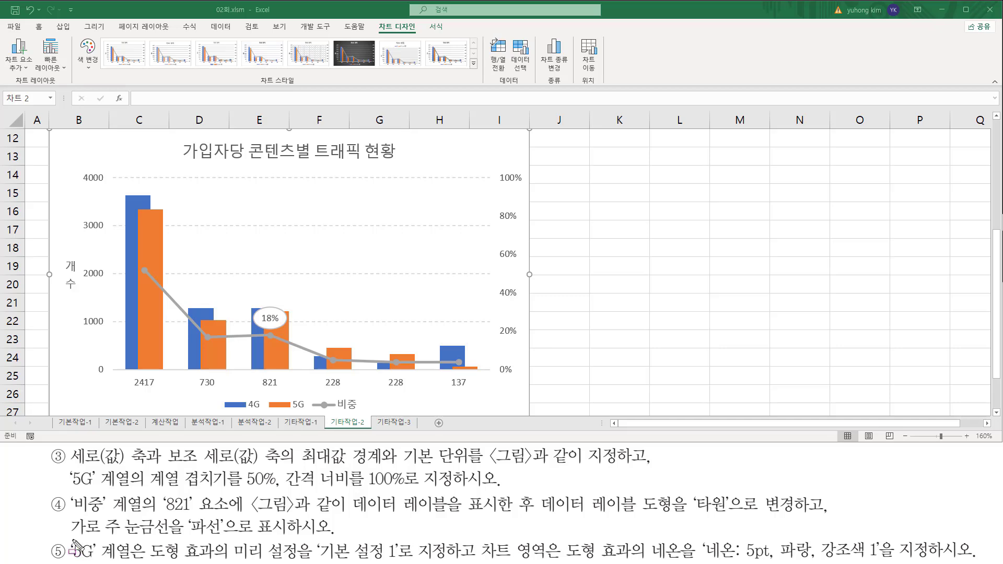
pyautogui.moveTo(64, 538); pyautogui.dragTo(133, 561)
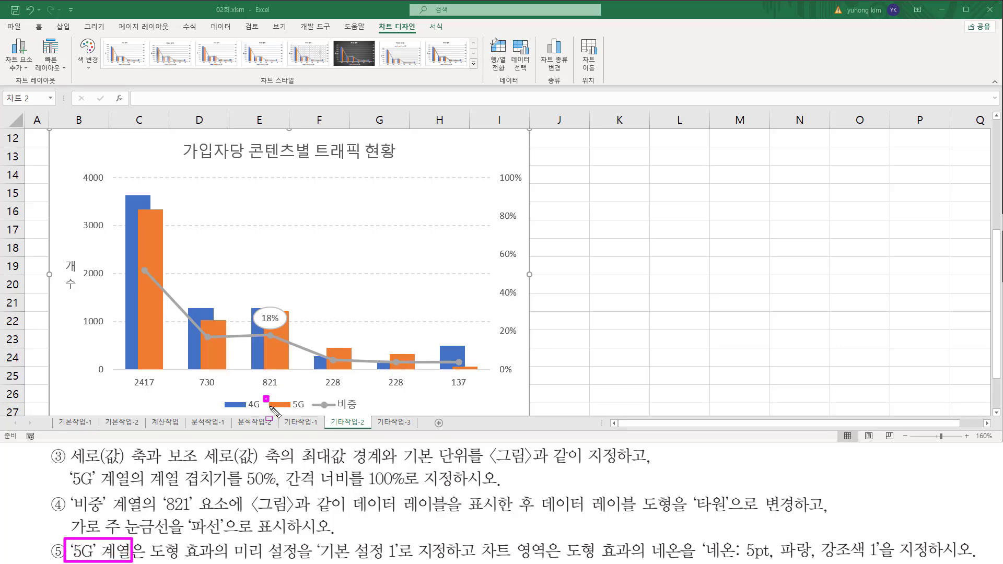
pyautogui.moveTo(271, 408); pyautogui.dragTo(309, 413)
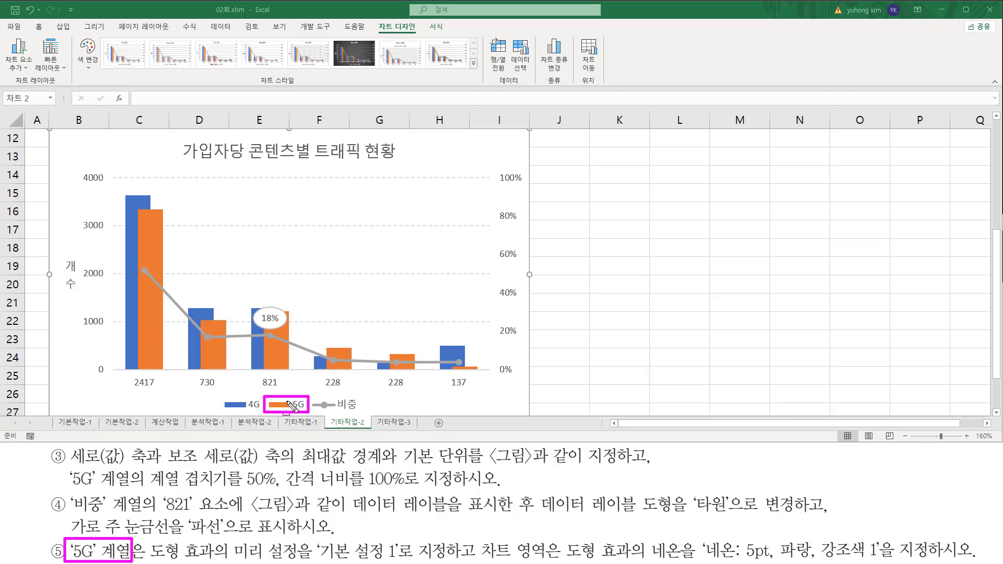
pyautogui.moveTo(150, 558); pyautogui.dragTo(401, 562)
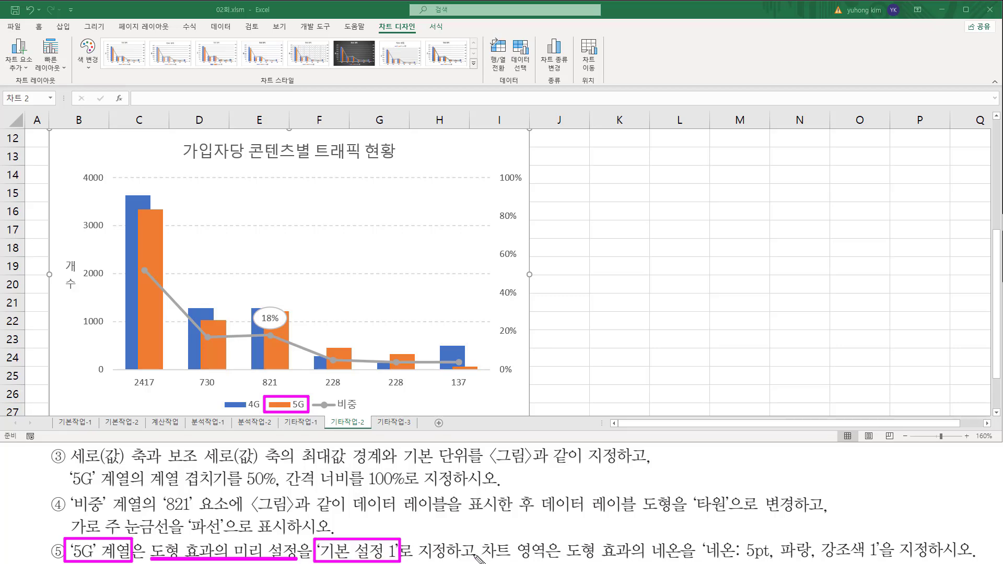
pyautogui.moveTo(478, 529); pyautogui.dragTo(479, 559)
pyautogui.press('Escape')
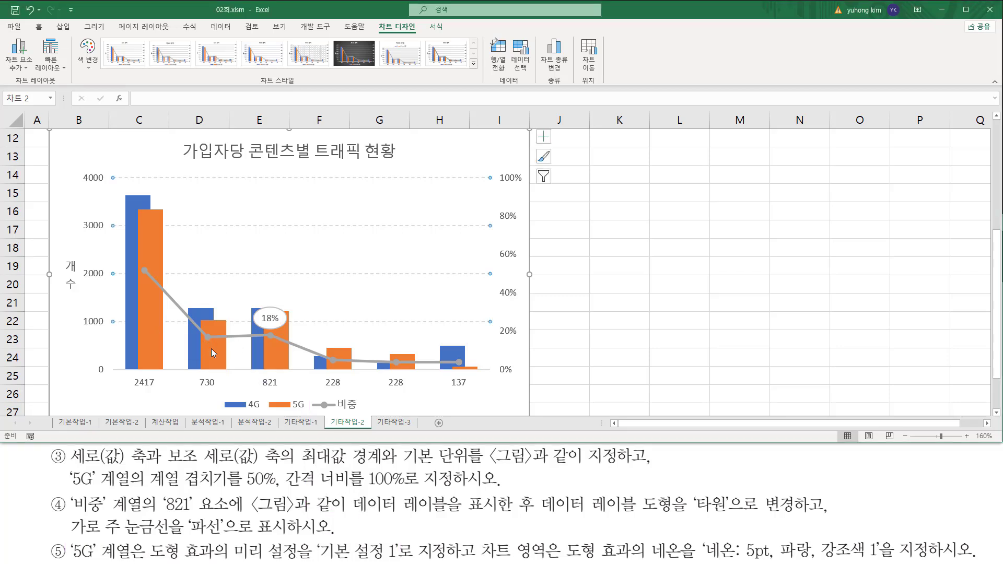
# - Select the '5G' series in the chart and bring up its shape formatting options
pyautogui.click(211, 349)
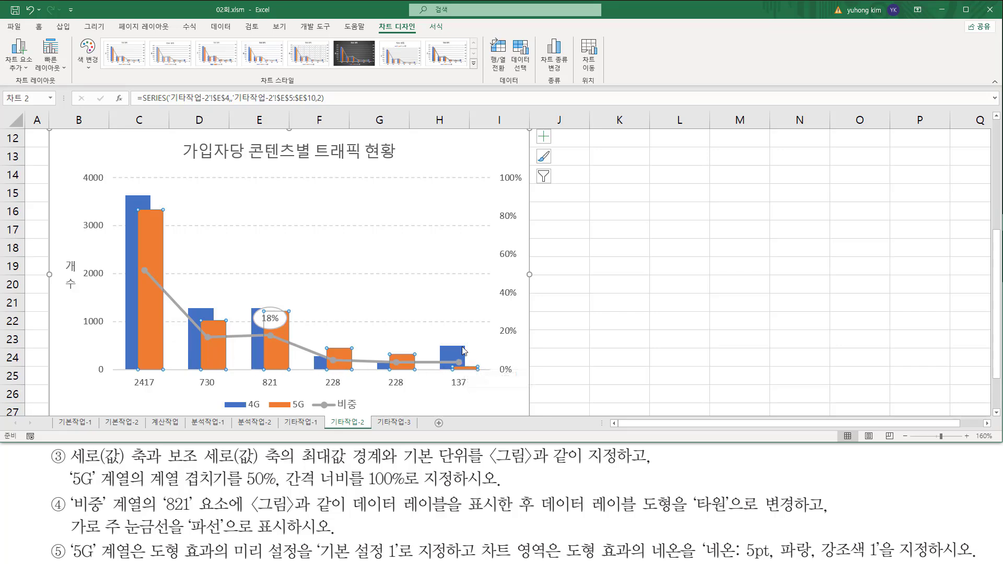
pyautogui.hotkey('ctrl', '2')
pyautogui.moveTo(424, 20); pyautogui.dragTo(450, 35)
pyautogui.press('Escape')
pyautogui.click(438, 30)
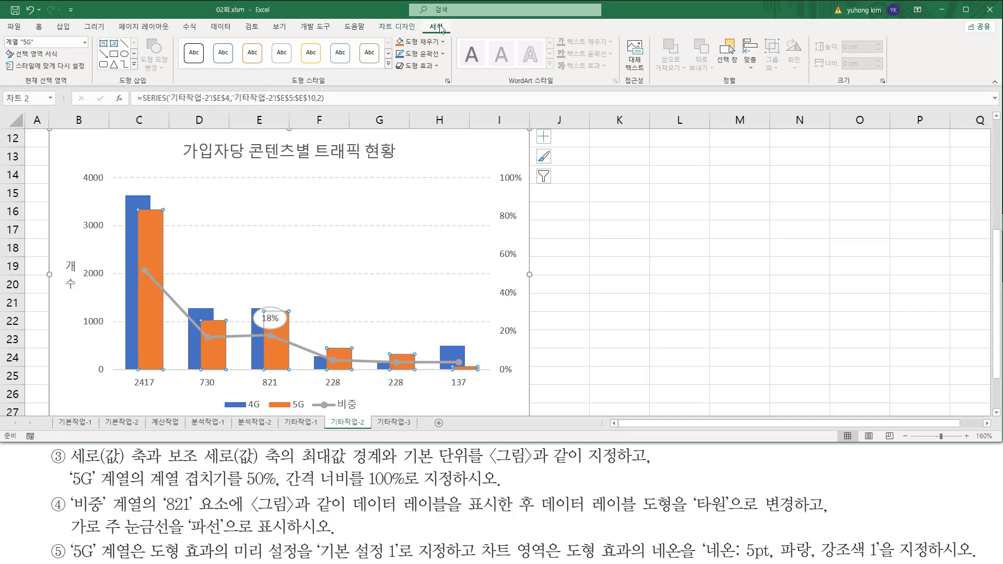
pyautogui.hotkey('ctrl', '2')
pyautogui.moveTo(284, 84); pyautogui.dragTo(329, 85)
pyautogui.moveTo(144, 538)
pyautogui.mouseDown()
pyautogui.moveTo(163, 554)
pyautogui.moveTo(217, 561)
pyautogui.mouseUp()
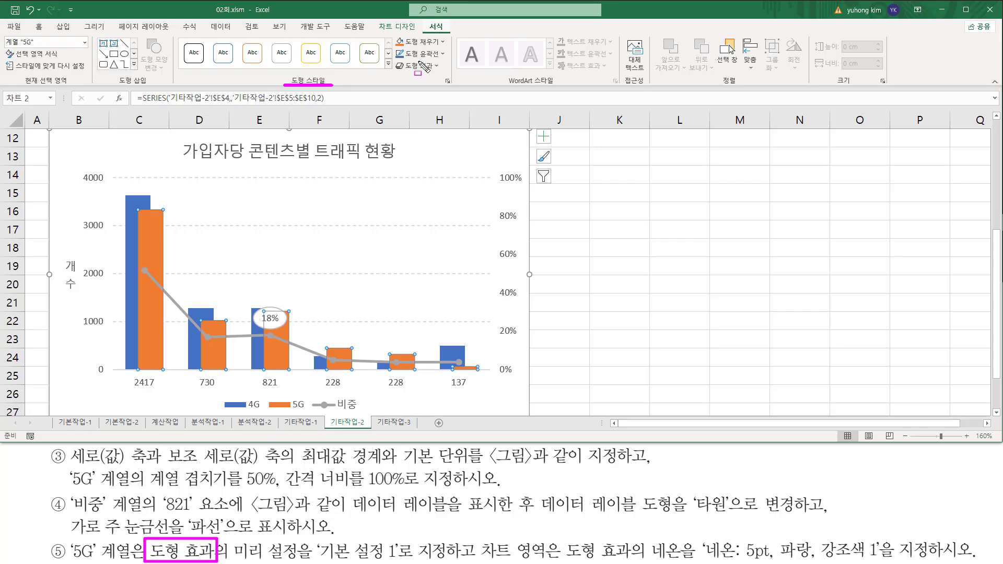
pyautogui.moveTo(393, 60); pyautogui.dragTo(445, 76)
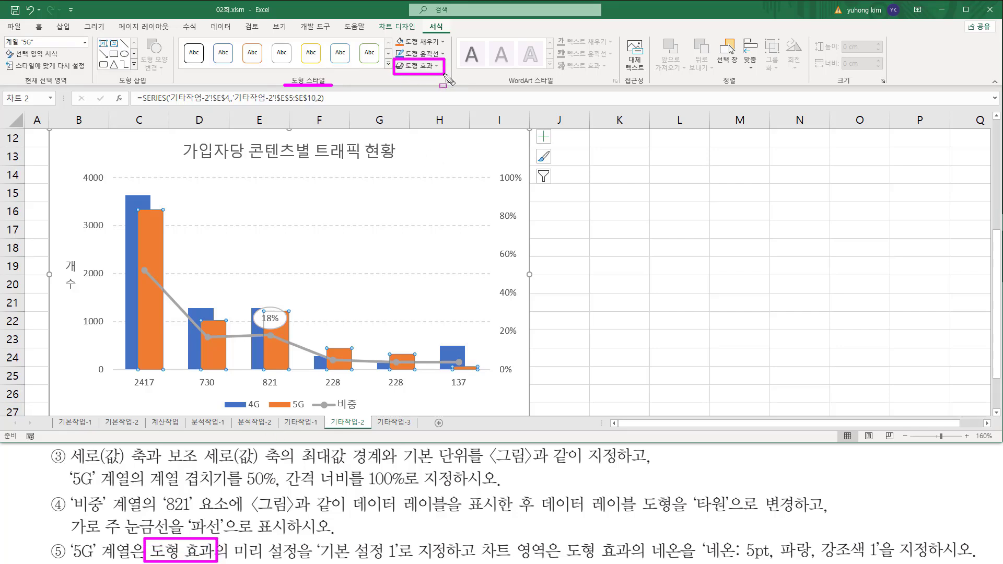
pyautogui.press('Escape')
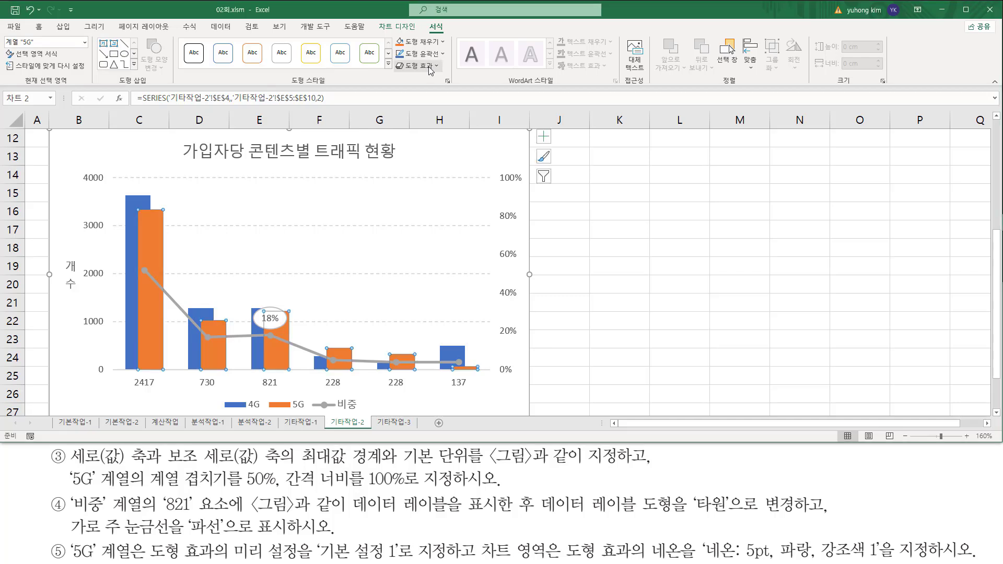
# - Examine the preset (미리 설정) shape effects offered for the '5G' series against the fifth instruction
pyautogui.click(430, 66)
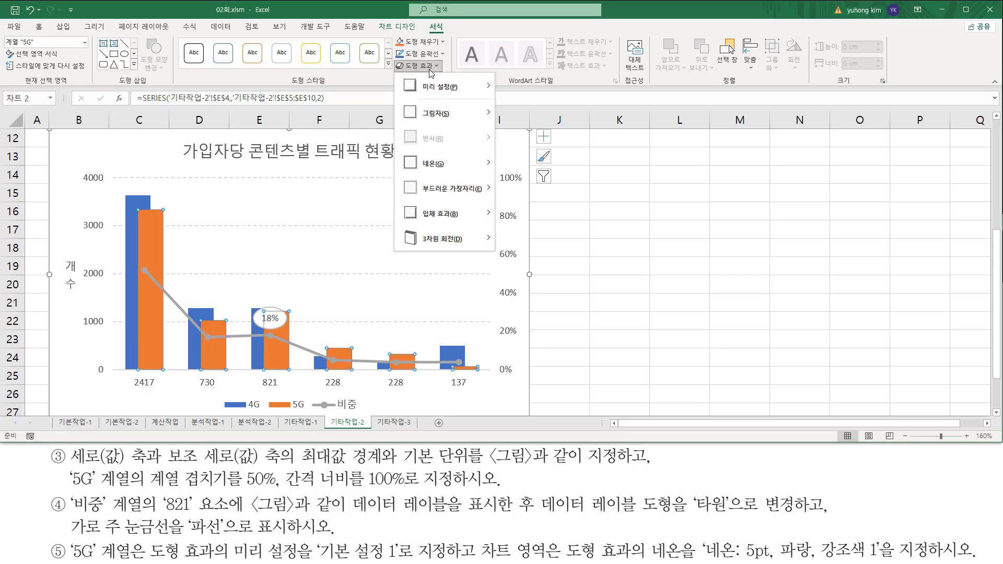
pyautogui.moveTo(424, 87)
pyautogui.hotkey('ctrl', 'shift', 'd')
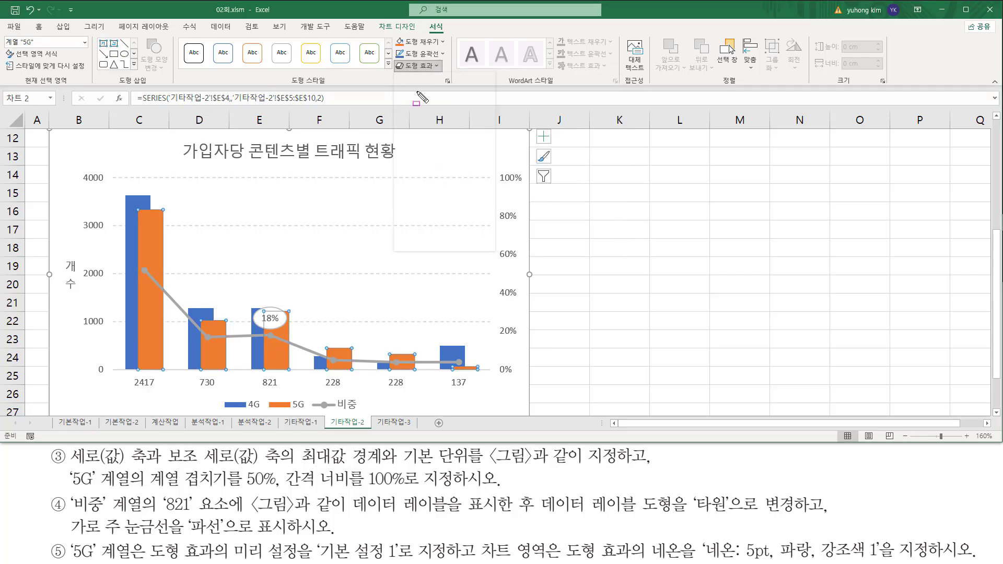
pyautogui.moveTo(145, 537)
pyautogui.mouseDown()
pyautogui.moveTo(214, 563)
pyautogui.moveTo(299, 559)
pyautogui.mouseUp()
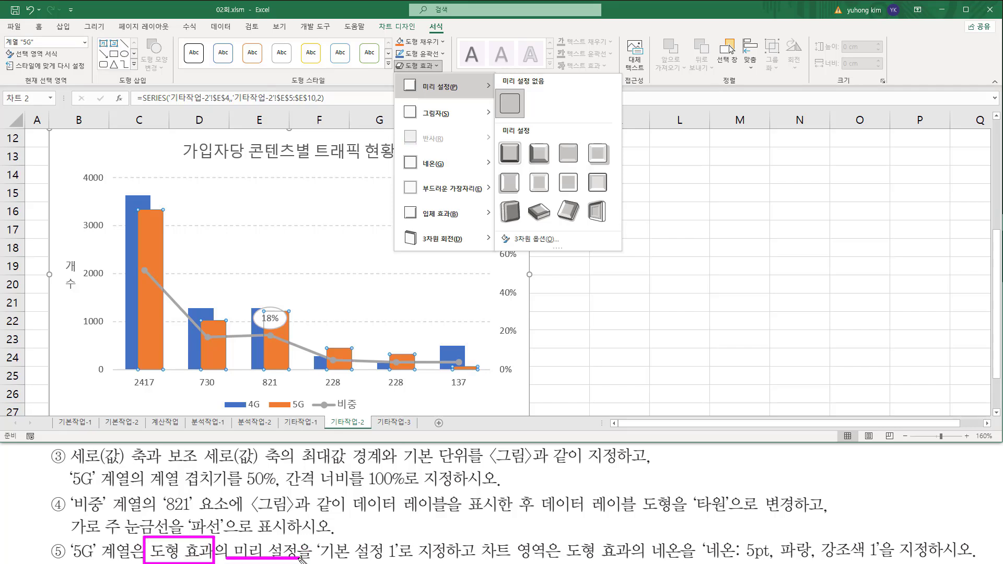
pyautogui.moveTo(391, 58)
pyautogui.mouseDown()
pyautogui.moveTo(448, 74)
pyautogui.moveTo(467, 97)
pyautogui.mouseUp()
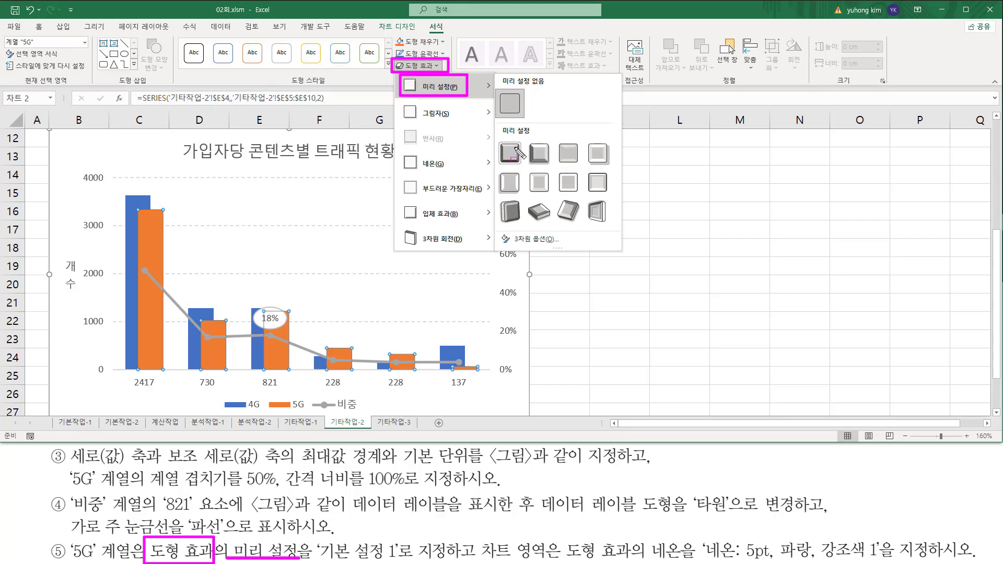
pyautogui.moveTo(495, 137); pyautogui.dragTo(615, 228)
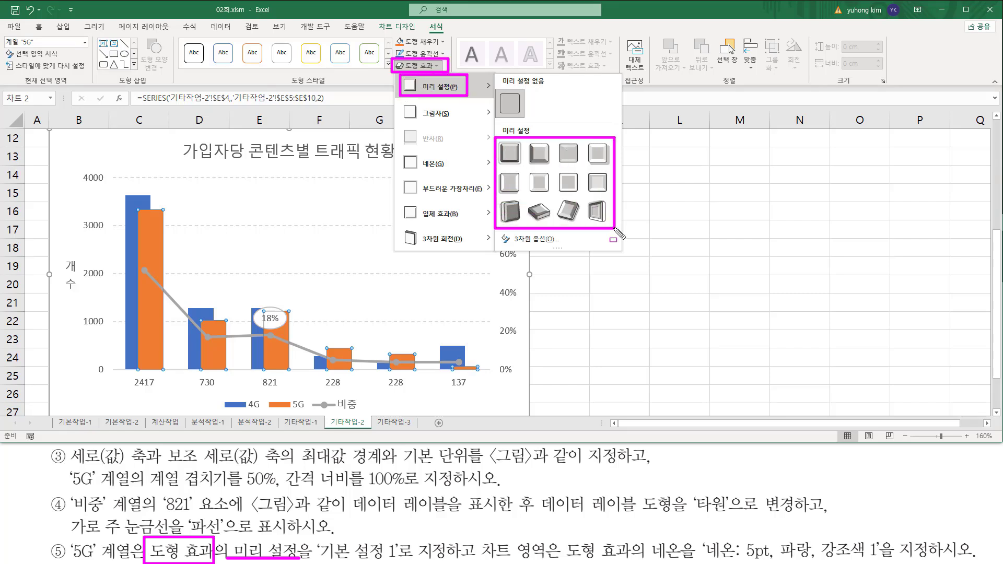
pyautogui.moveTo(315, 538)
pyautogui.mouseDown()
pyautogui.moveTo(335, 560)
pyautogui.moveTo(401, 562)
pyautogui.mouseUp()
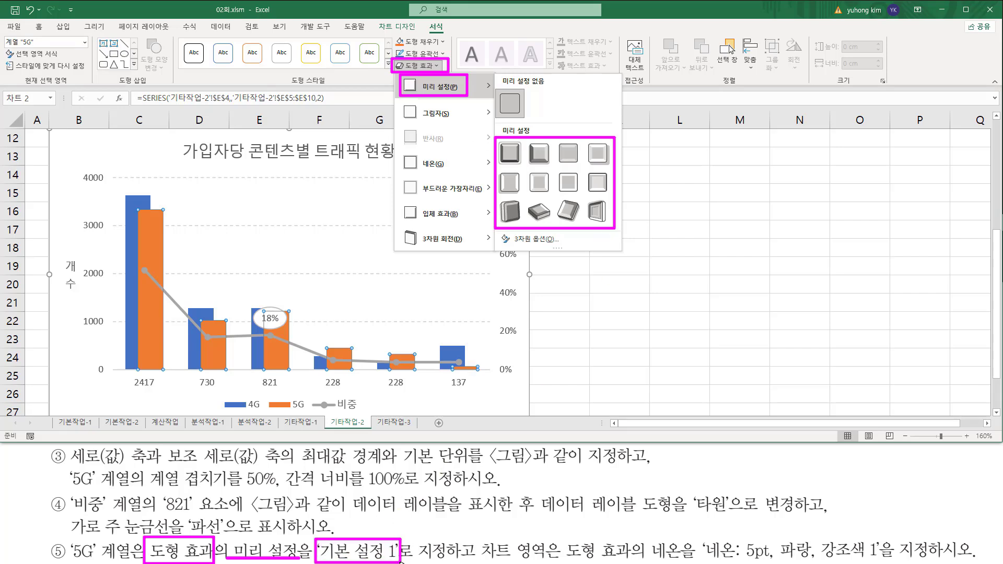
pyautogui.press('Escape')
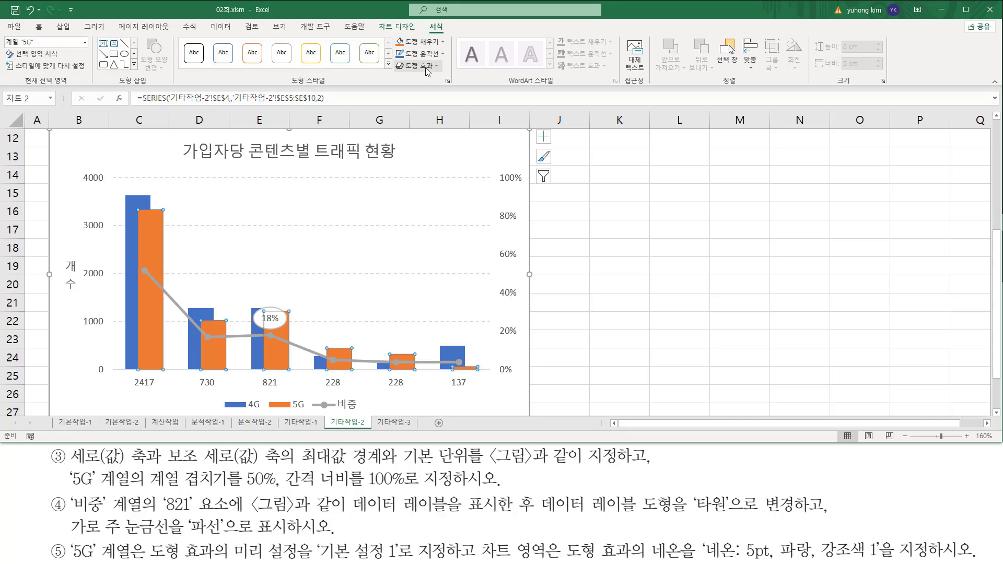
# - Apply the preset shape effect '기본 설정 1' to the '5G' series
pyautogui.click(430, 67)
pyautogui.moveTo(438, 90)
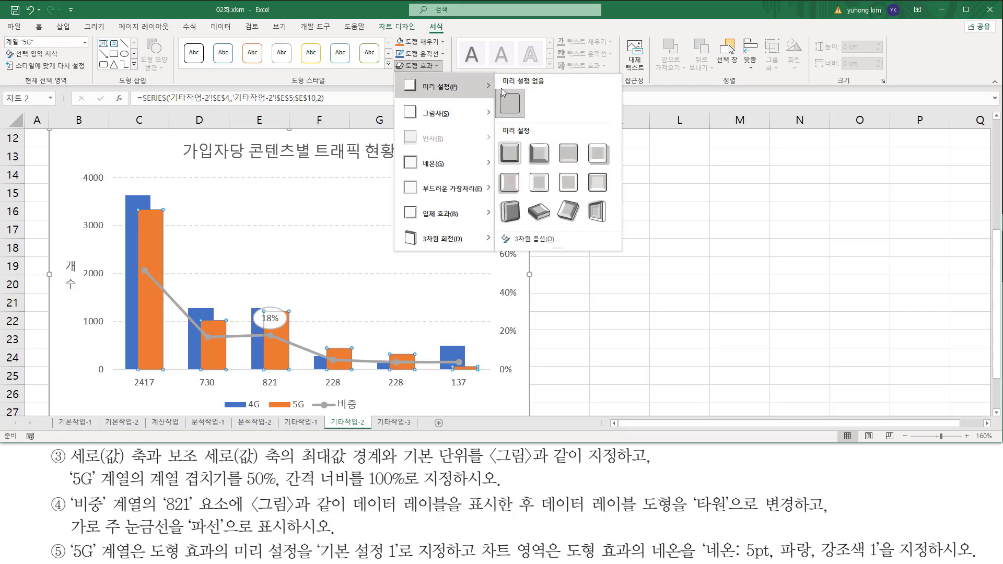
pyautogui.click(509, 154)
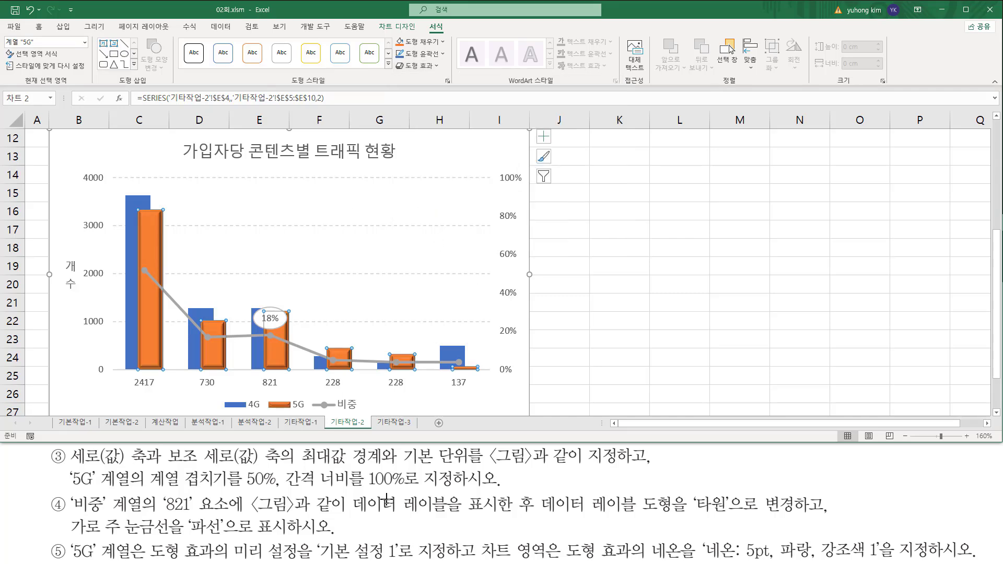
# - Read the chart area part of the fifth instruction and locate the chart area around the title
pyautogui.moveTo(477, 536); pyautogui.dragTo(478, 559)
pyautogui.press('Escape')
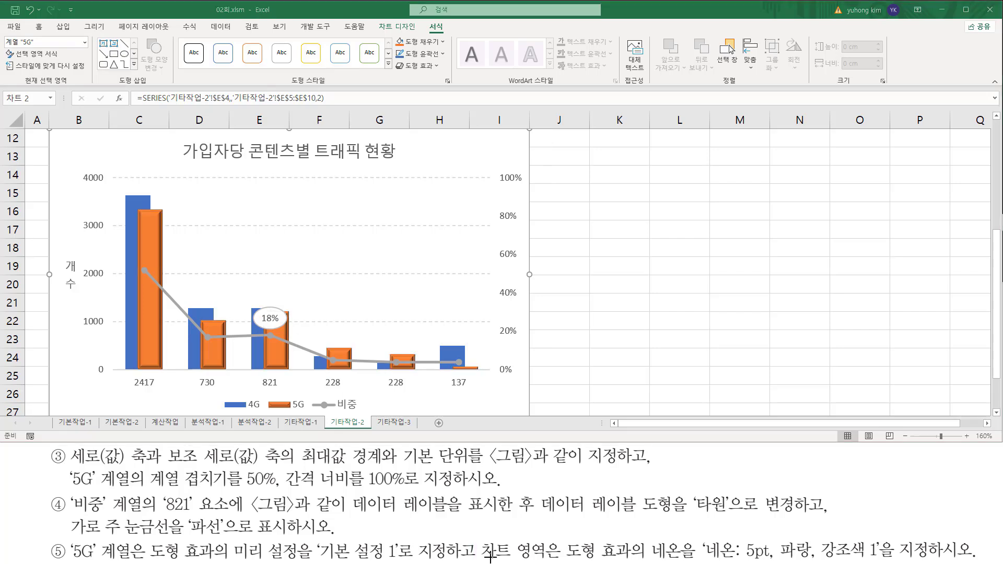
pyautogui.moveTo(481, 558)
pyautogui.mouseDown()
pyautogui.moveTo(569, 557)
pyautogui.moveTo(557, 543)
pyautogui.mouseUp()
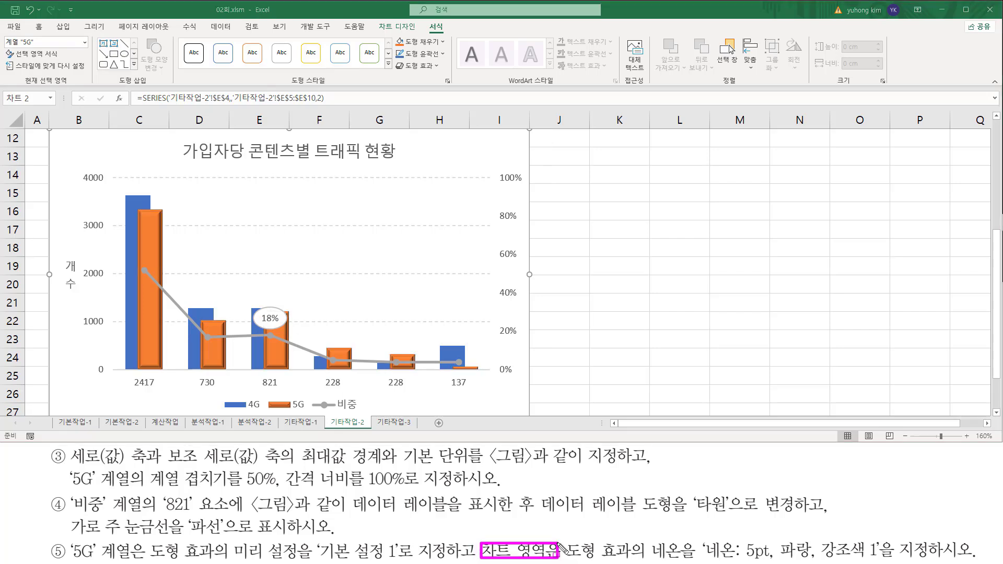
pyautogui.moveTo(76, 137); pyautogui.dragTo(146, 157)
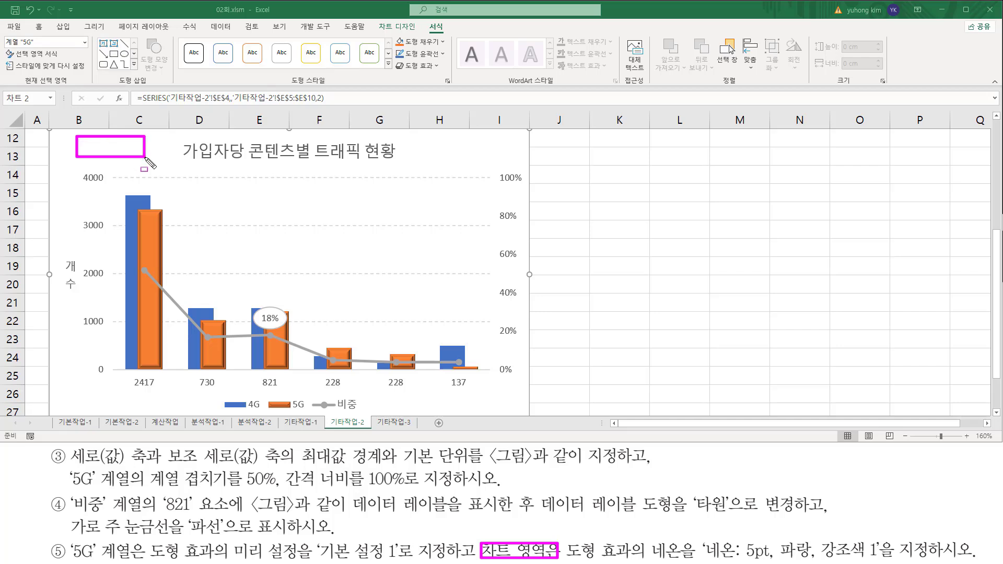
pyautogui.moveTo(414, 140); pyautogui.dragTo(498, 163)
pyautogui.press('Escape')
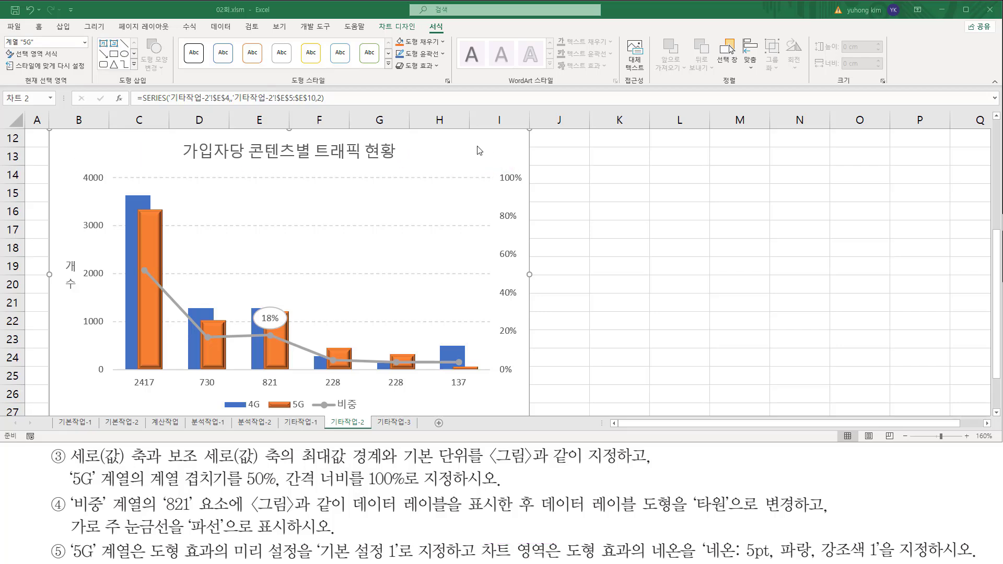
# - Apply the neon shape effect '네온: 5pt, 파랑, 강조색 1' to the chart area
pyautogui.click(469, 148)
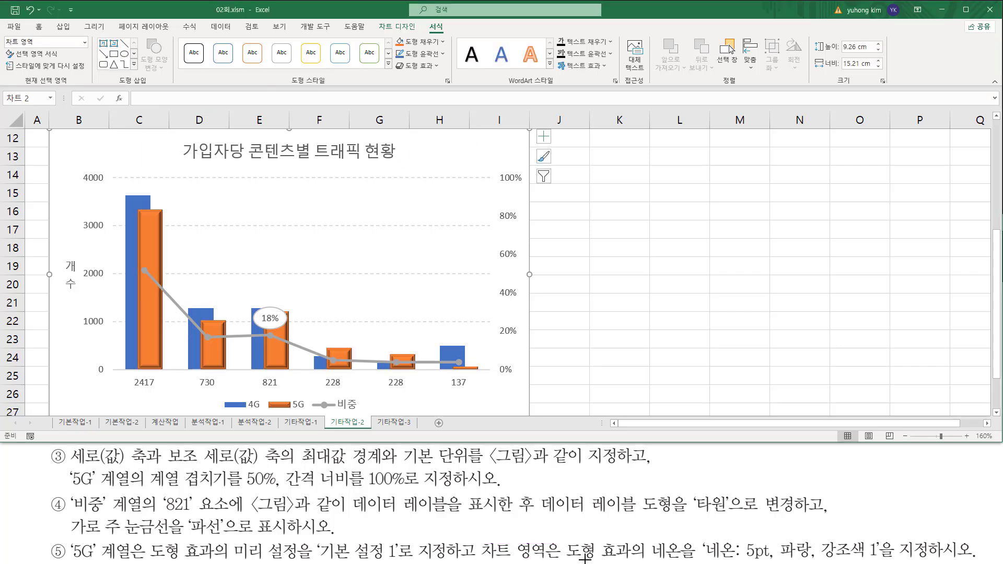
pyautogui.moveTo(564, 560)
pyautogui.mouseDown()
pyautogui.moveTo(633, 559)
pyautogui.moveTo(632, 539)
pyautogui.moveTo(659, 559)
pyautogui.moveTo(882, 559)
pyautogui.mouseUp()
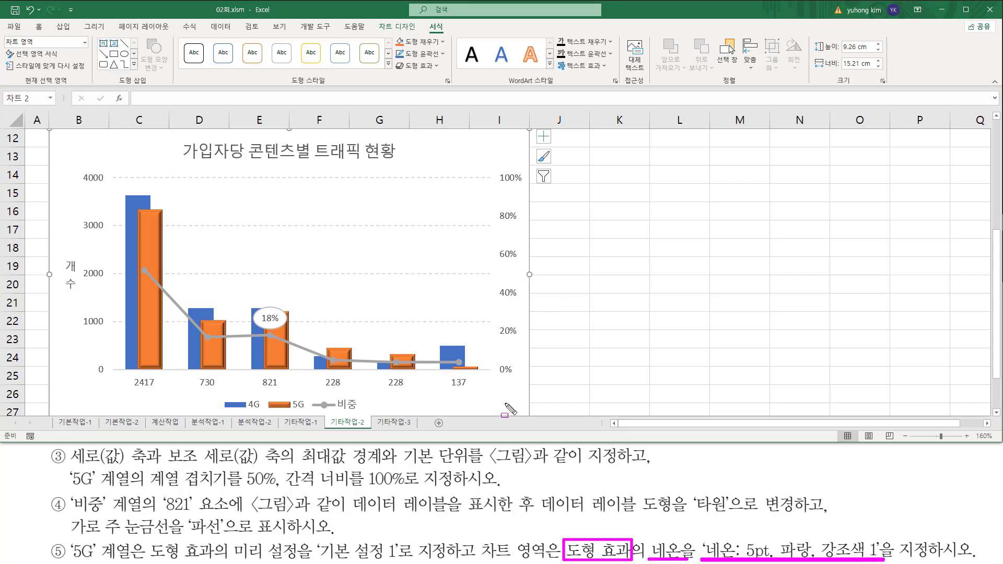
pyautogui.moveTo(391, 57); pyautogui.dragTo(440, 74)
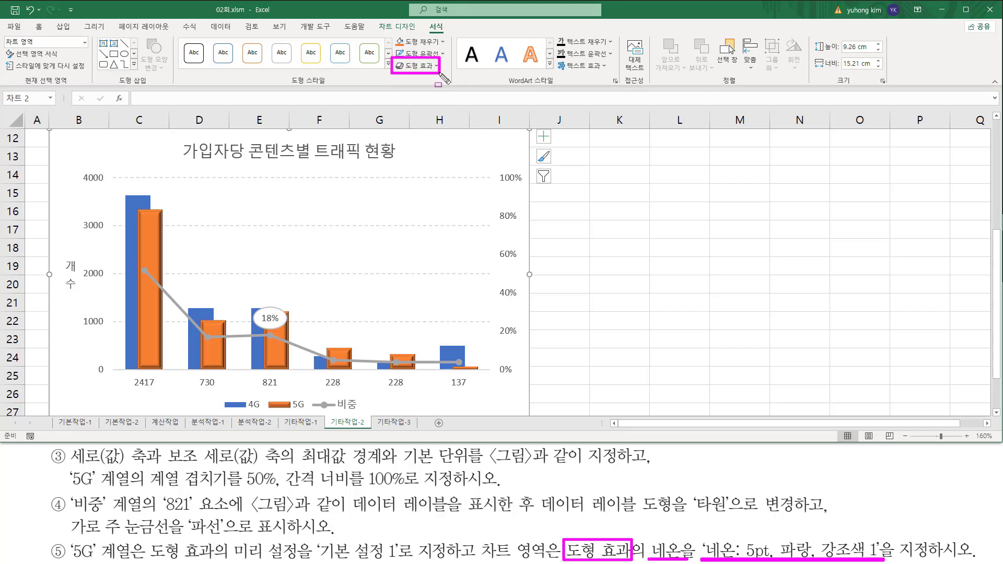
pyautogui.press('Escape')
pyautogui.click(427, 67)
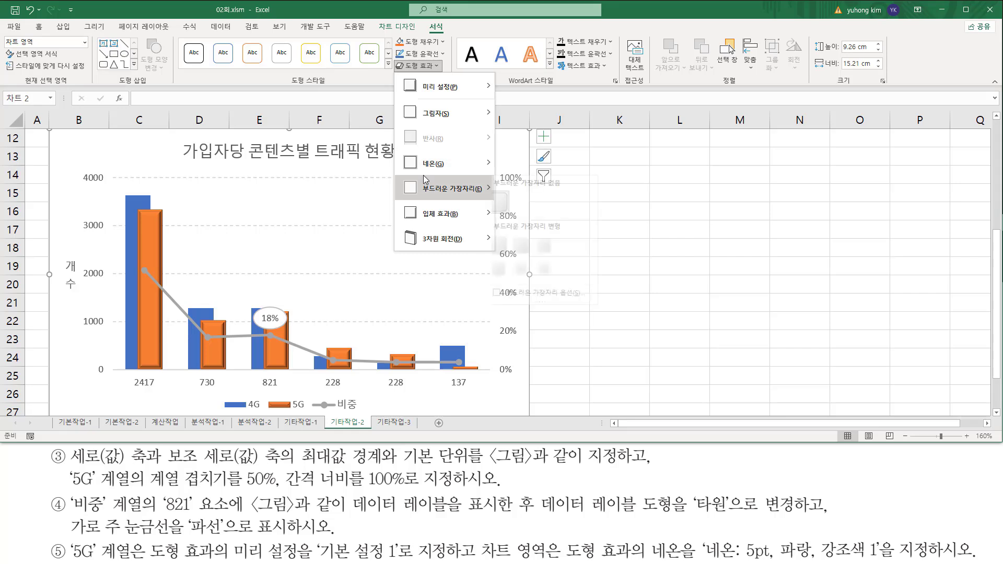
pyautogui.moveTo(424, 166)
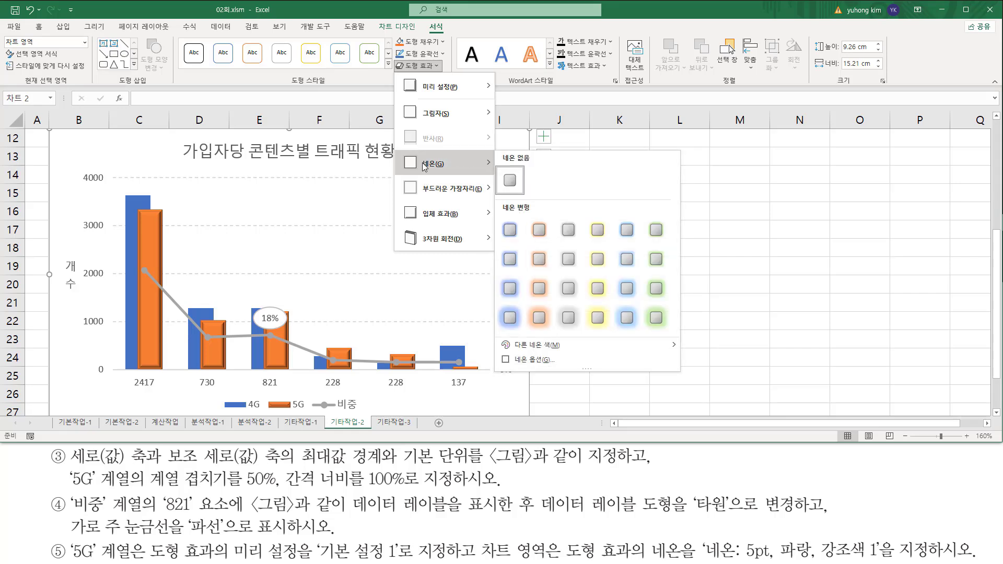
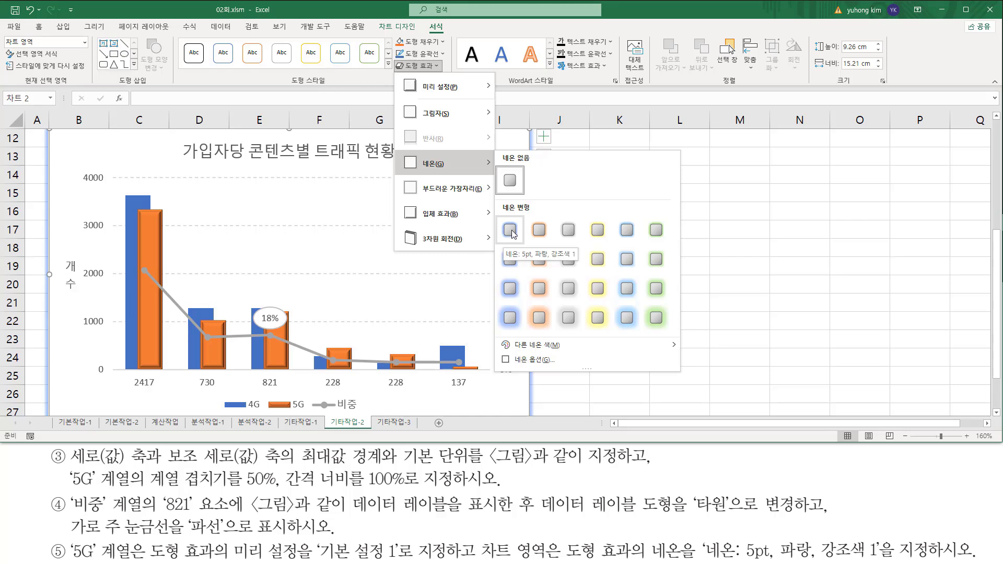
pyautogui.click(509, 230)
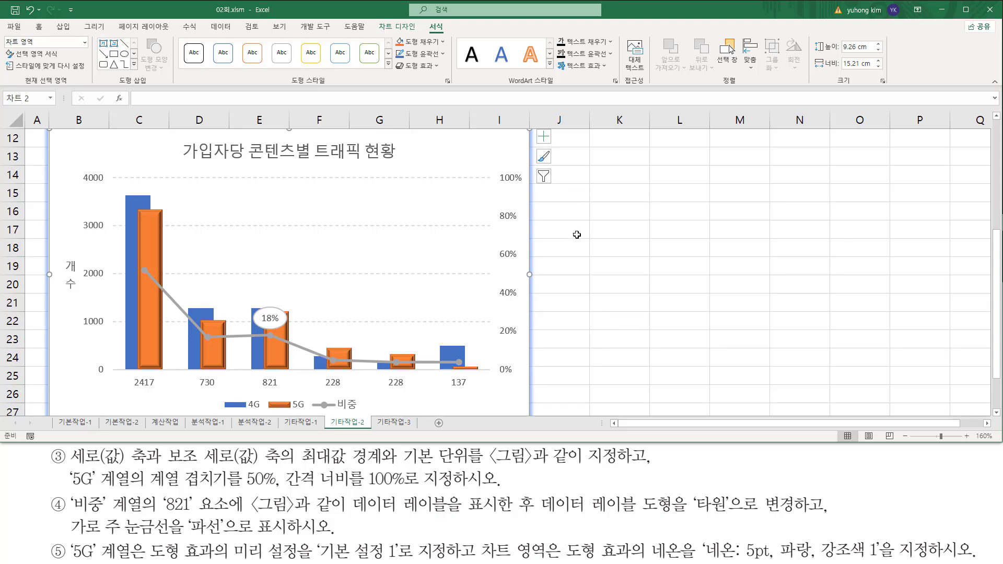
# - Maximize the workbook window to show the whole chart and deselect it by selecting cell L14
pyautogui.scroll(1, 577, 234)
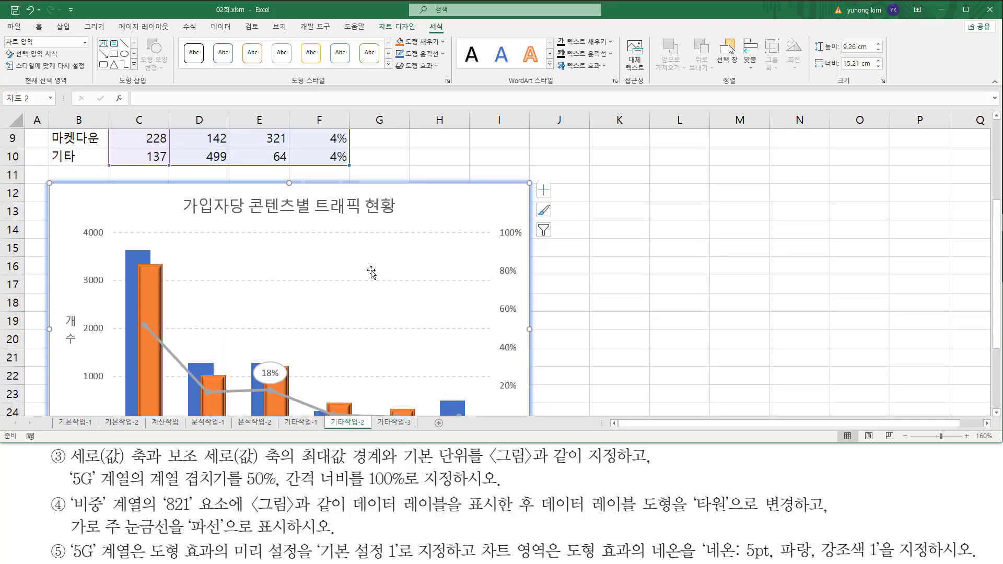
pyautogui.scroll(-1, 371, 272)
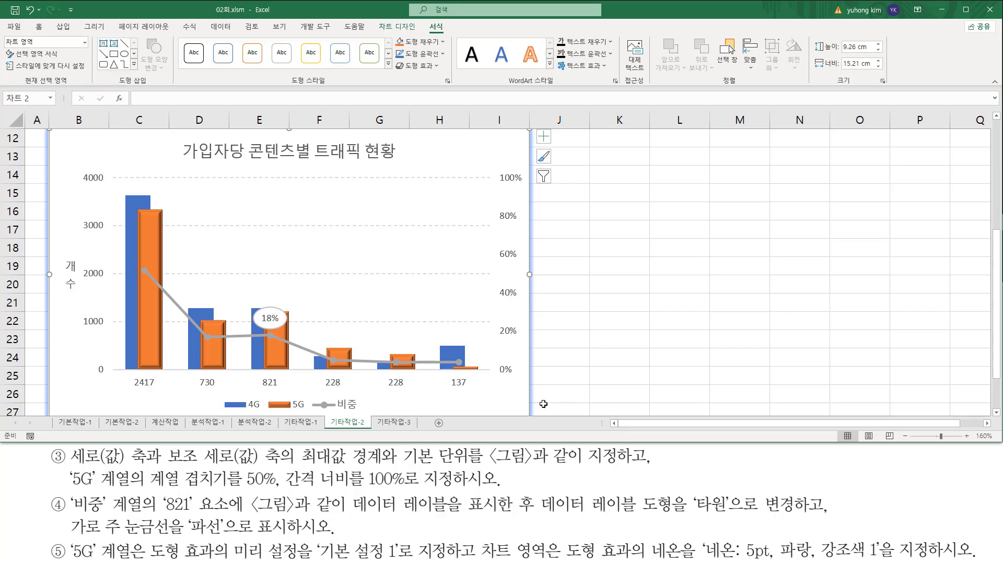
pyautogui.doubleClick(340, 8)
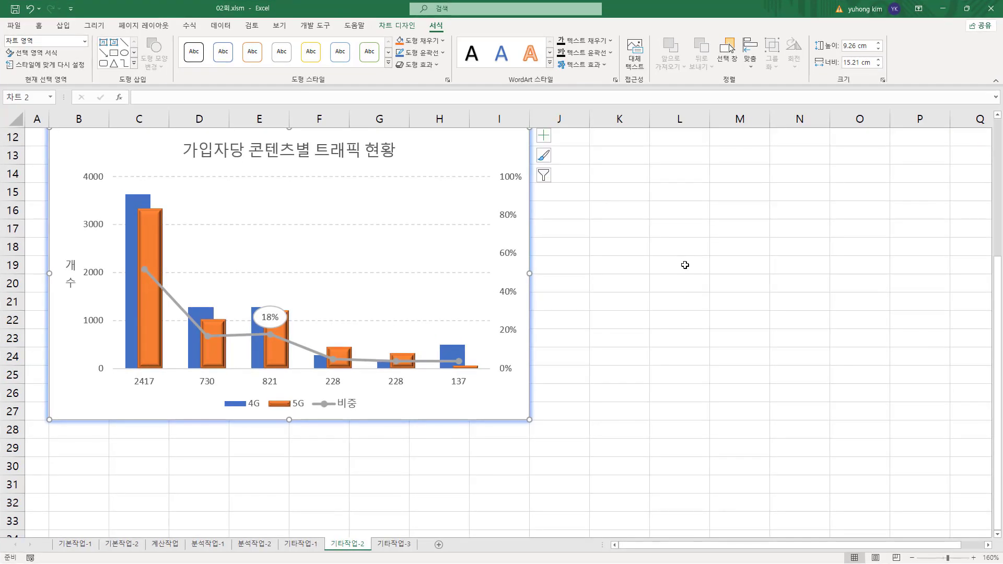
pyautogui.click(997, 113)
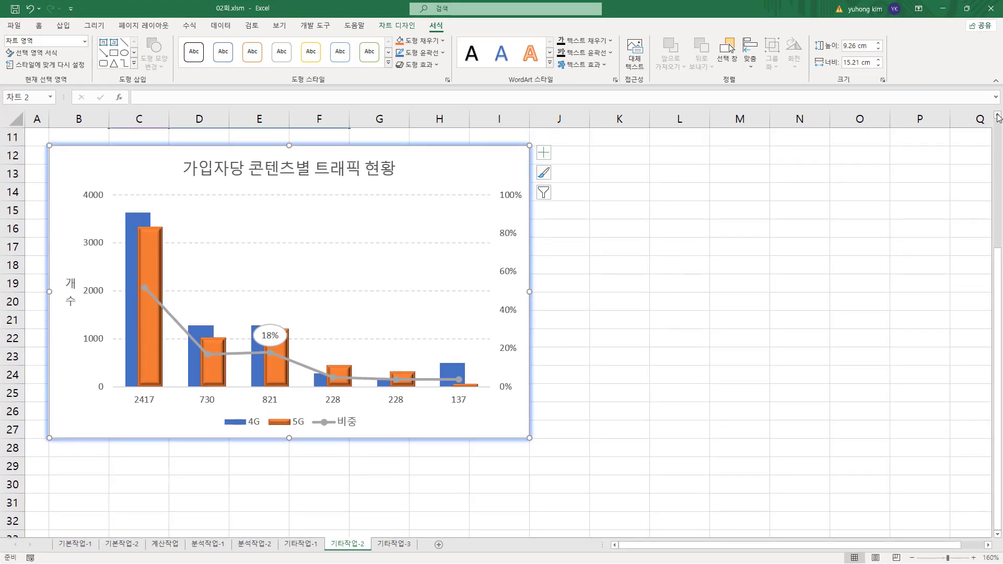
pyautogui.click(996, 113)
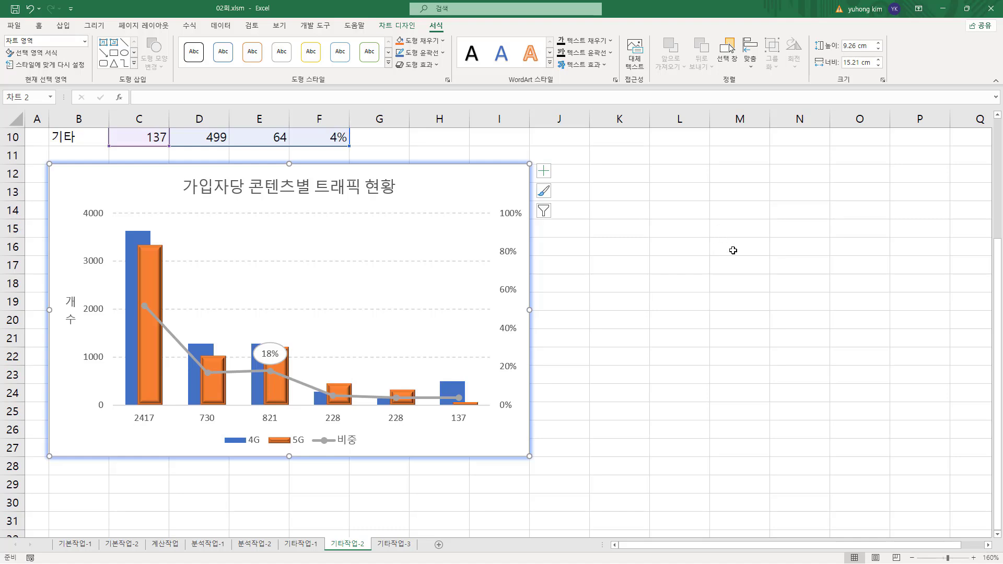
pyautogui.click(682, 215)
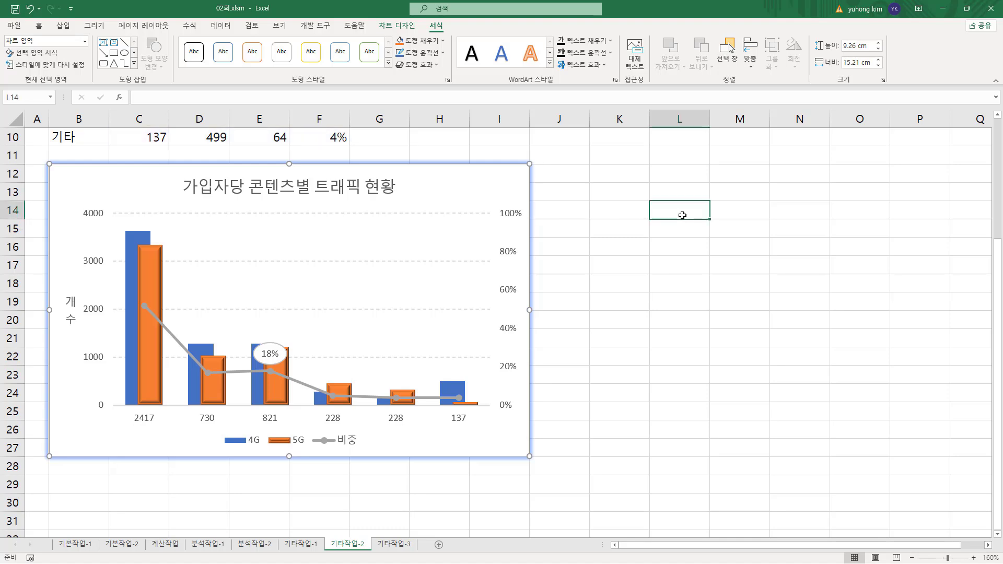
# - Review the finished chart's outline, title, vertical axis title, both value axes, category labels and legend
pyautogui.moveTo(36, 153)
pyautogui.mouseDown()
pyautogui.moveTo(517, 491)
pyautogui.moveTo(541, 467)
pyautogui.mouseUp()
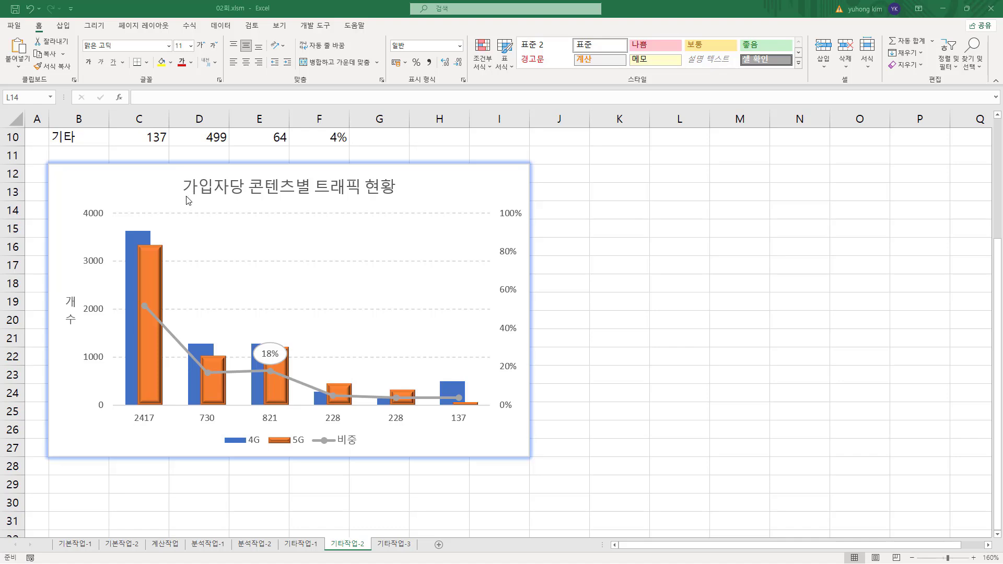
pyautogui.moveTo(180, 194); pyautogui.dragTo(403, 195)
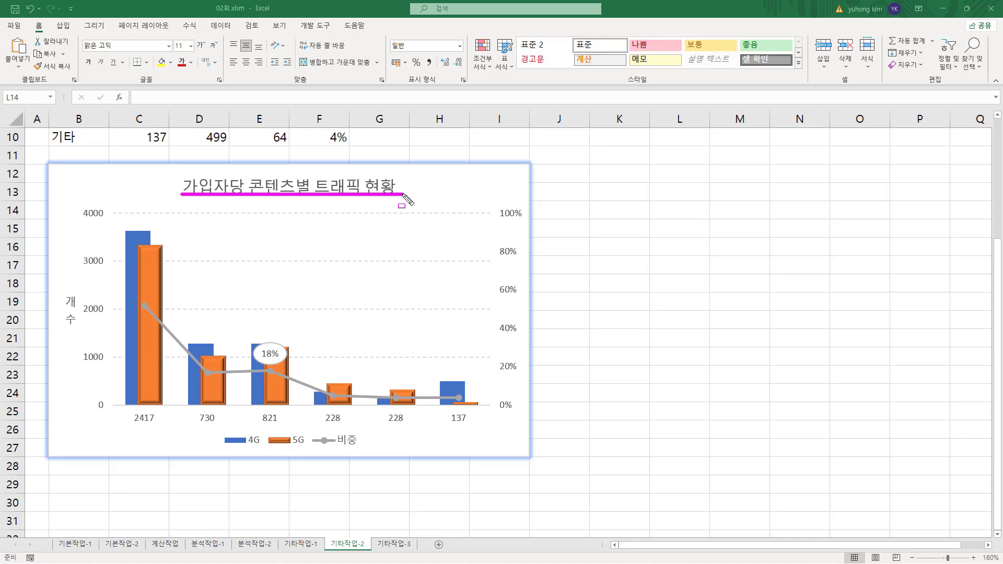
pyautogui.moveTo(59, 293); pyautogui.dragTo(77, 331)
pyautogui.moveTo(80, 207)
pyautogui.mouseDown()
pyautogui.moveTo(114, 438)
pyautogui.moveTo(115, 415)
pyautogui.mouseUp()
pyautogui.moveTo(491, 205); pyautogui.dragTo(520, 409)
pyautogui.moveTo(120, 406); pyautogui.dragTo(479, 427)
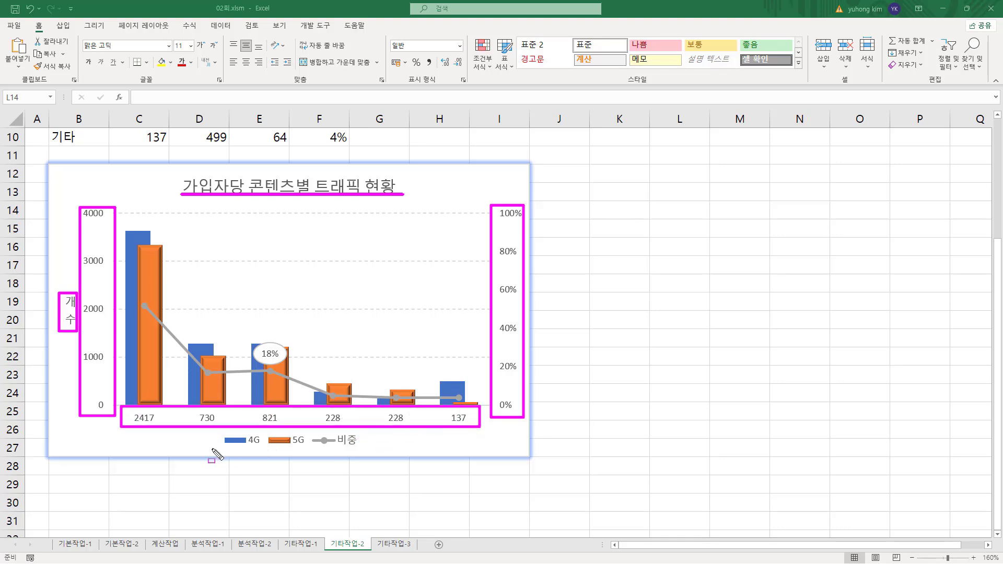
pyautogui.moveTo(217, 447); pyautogui.dragTo(364, 448)
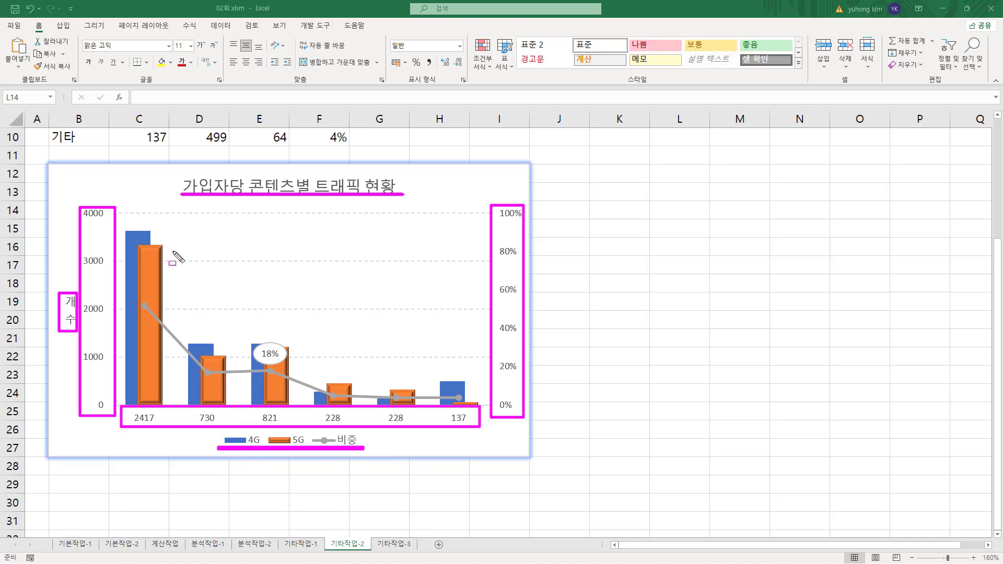
# - Review the finished chart's columns and line in the plot area and the oval data label on the 비중 line
pyautogui.press('Escape')
pyautogui.hotkey('ctrl', '2')
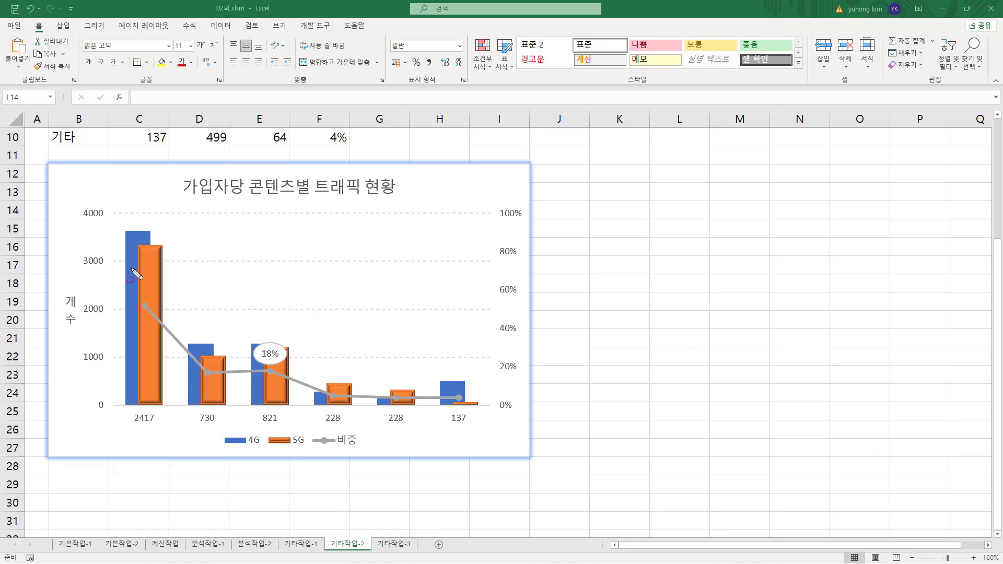
pyautogui.moveTo(117, 226)
pyautogui.mouseDown()
pyautogui.moveTo(157, 391)
pyautogui.moveTo(365, 418)
pyautogui.moveTo(487, 418)
pyautogui.mouseUp()
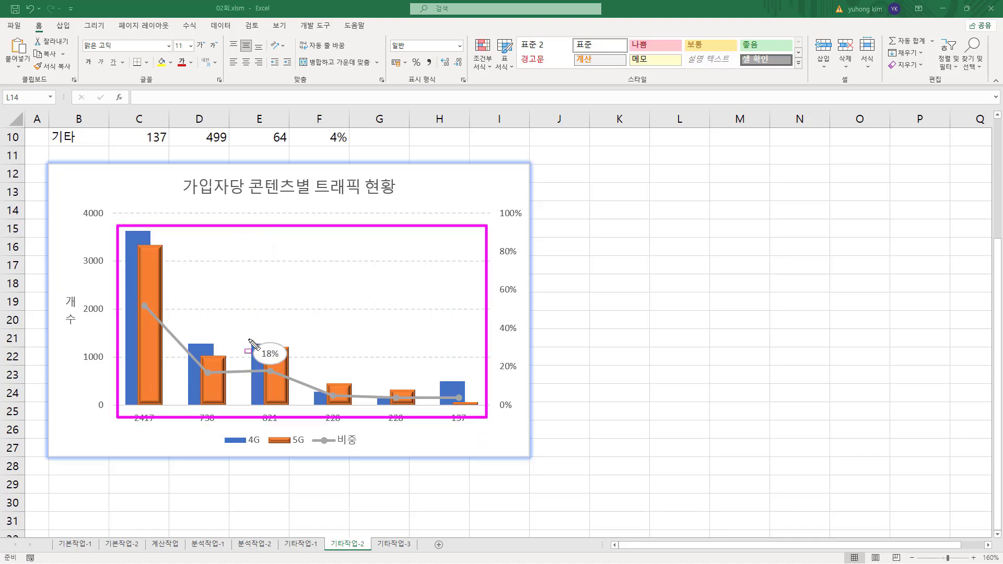
pyautogui.moveTo(249, 339); pyautogui.dragTo(289, 366)
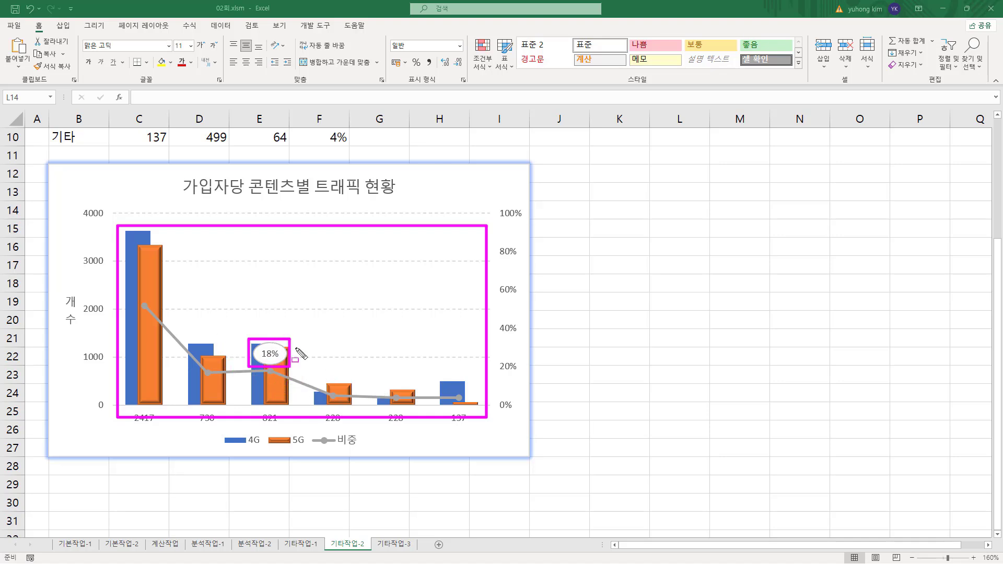
pyautogui.press('Escape')
pyautogui.hotkey('ctrl', '2')
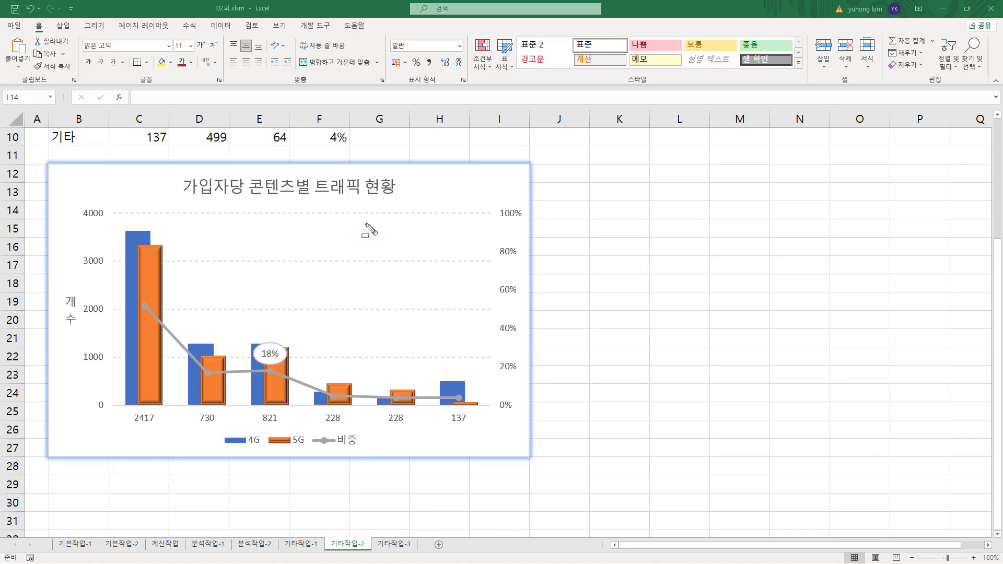
pyautogui.click(681, 209)
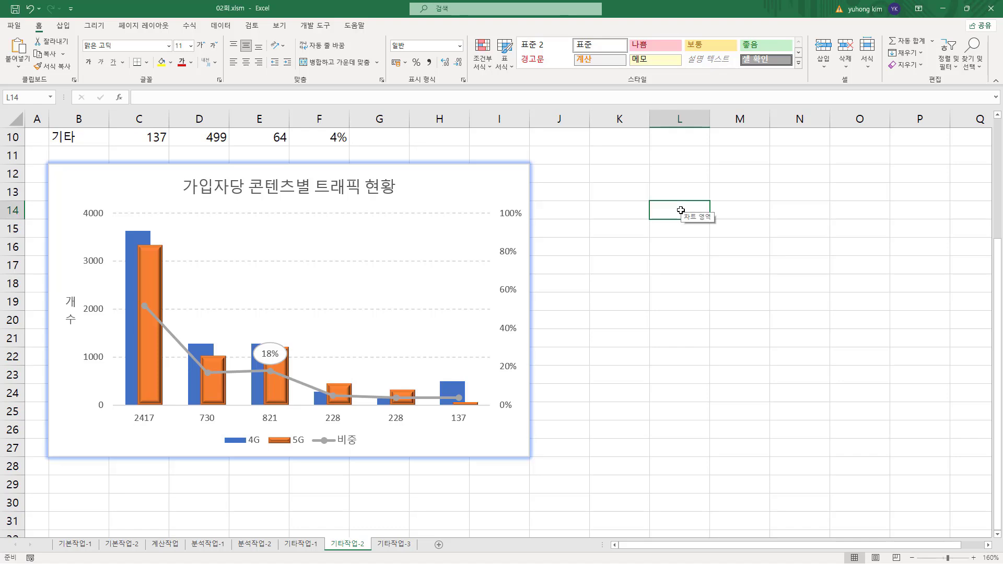
pyautogui.click(688, 299)
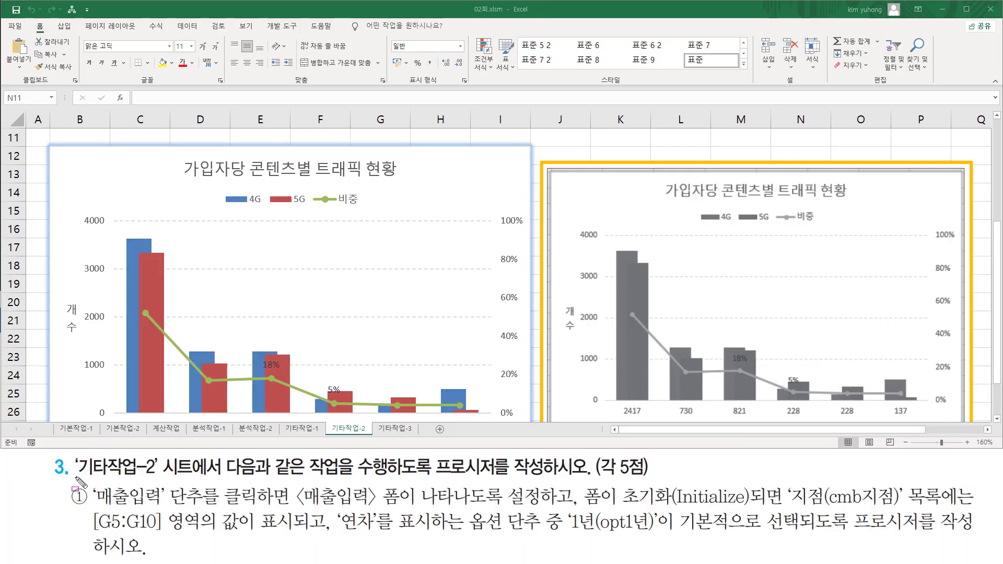
# - Read the task 3 heading about writing procedures and open sheet 기타작업-3 at 160% zoom
pyautogui.moveTo(75, 476)
pyautogui.mouseDown()
pyautogui.moveTo(154, 485)
pyautogui.moveTo(161, 458)
pyautogui.mouseUp()
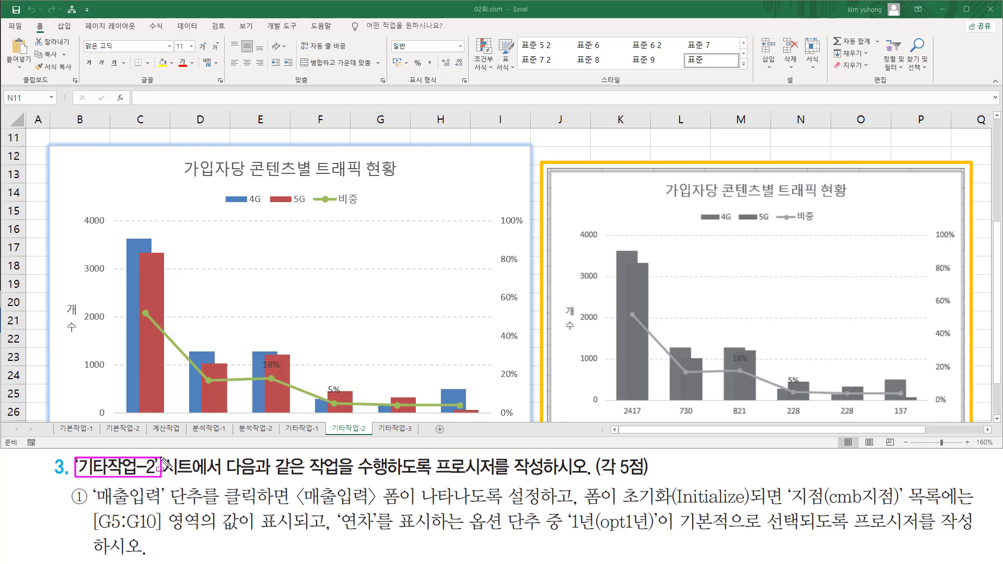
pyautogui.moveTo(226, 476); pyautogui.dragTo(349, 477)
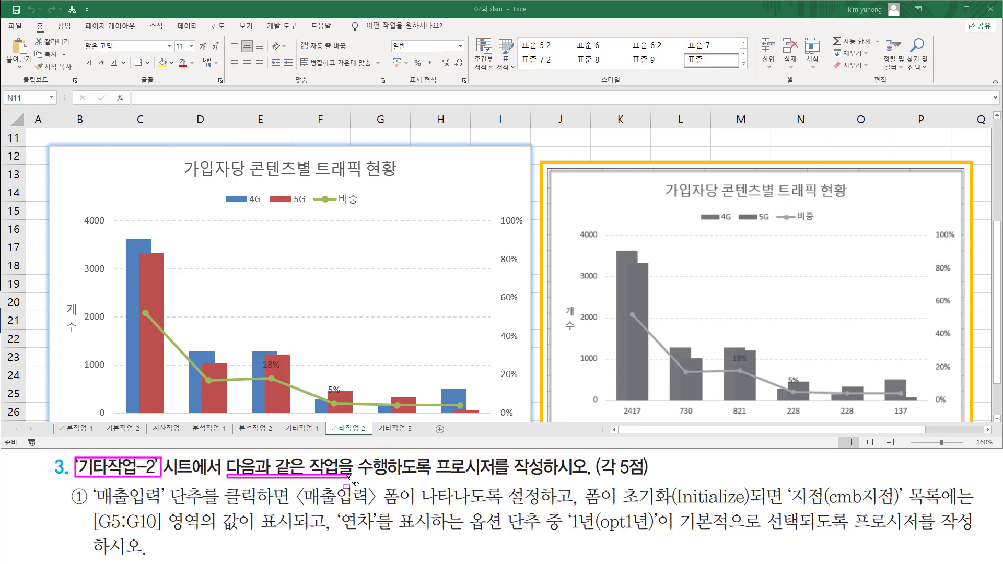
pyautogui.moveTo(433, 453)
pyautogui.mouseDown()
pyautogui.moveTo(544, 481)
pyautogui.moveTo(647, 477)
pyautogui.mouseUp()
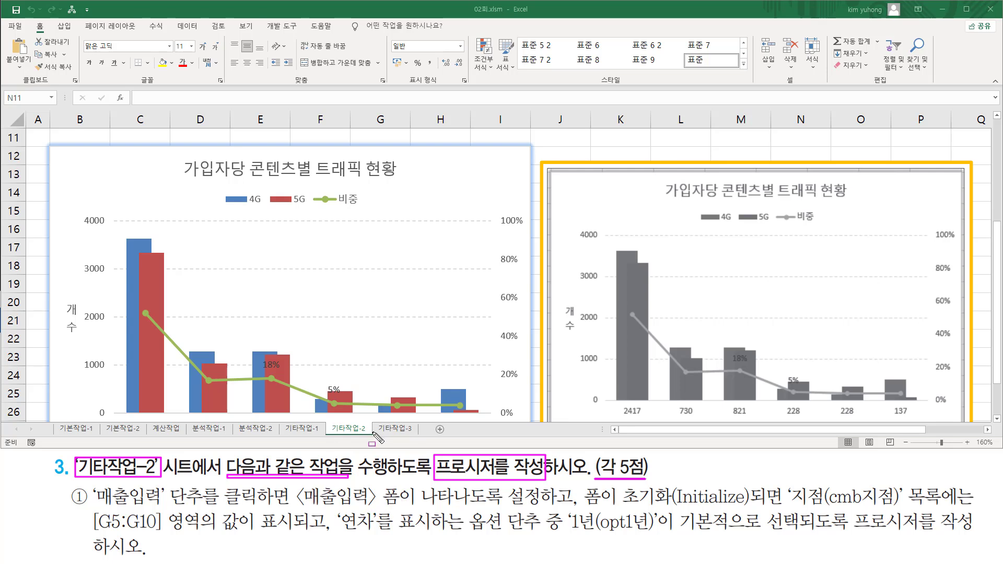
pyautogui.moveTo(370, 421); pyautogui.dragTo(420, 436)
pyautogui.press('Escape')
pyautogui.click(394, 429)
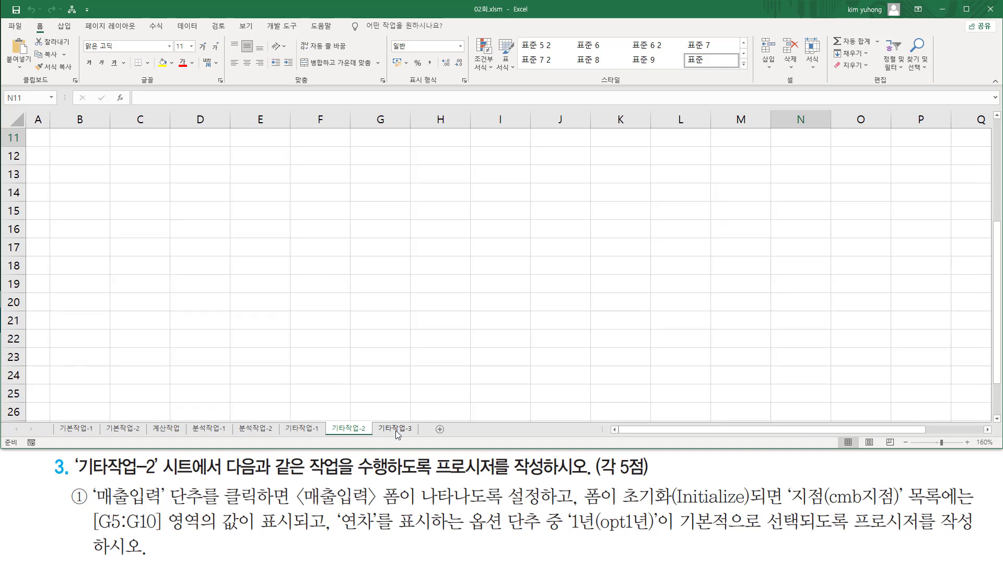
pyautogui.keyDown('ctrl'); pyautogui.scroll(5, 246, 282); pyautogui.keyUp('ctrl')
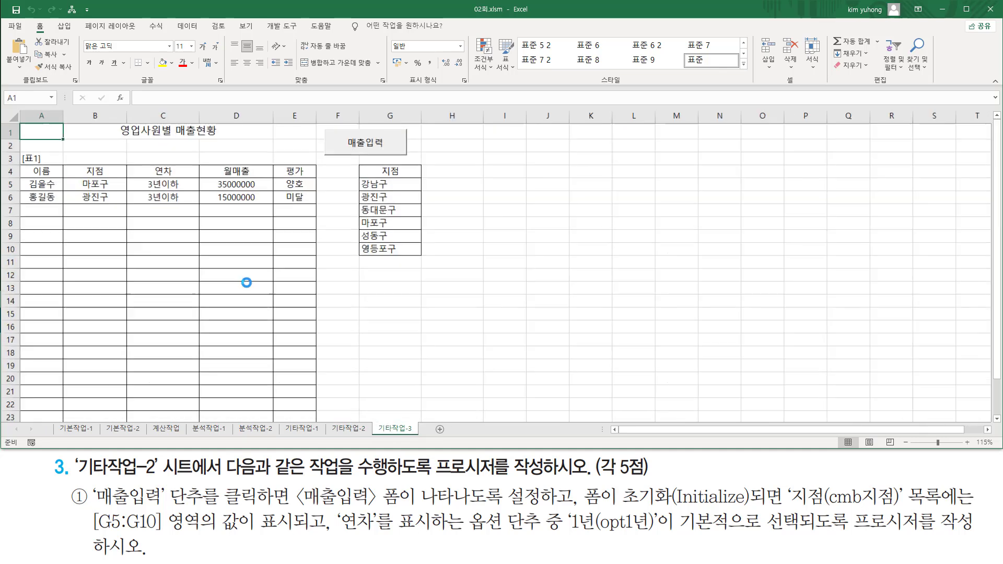
pyautogui.scroll(-1, 246, 282)
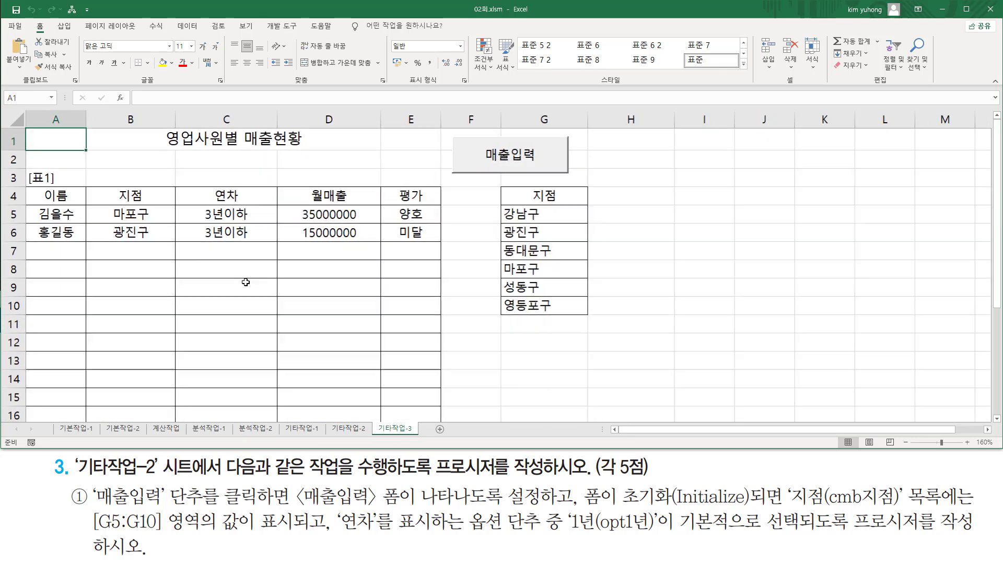
# - Examine the sales table, the 지점 list and the 매출입력 button on sheet 기타작업-3
pyautogui.hotkey('ctrl', '2')
pyautogui.moveTo(23, 123); pyautogui.dragTo(202, 207)
pyautogui.moveTo(272, 225); pyautogui.dragTo(429, 254)
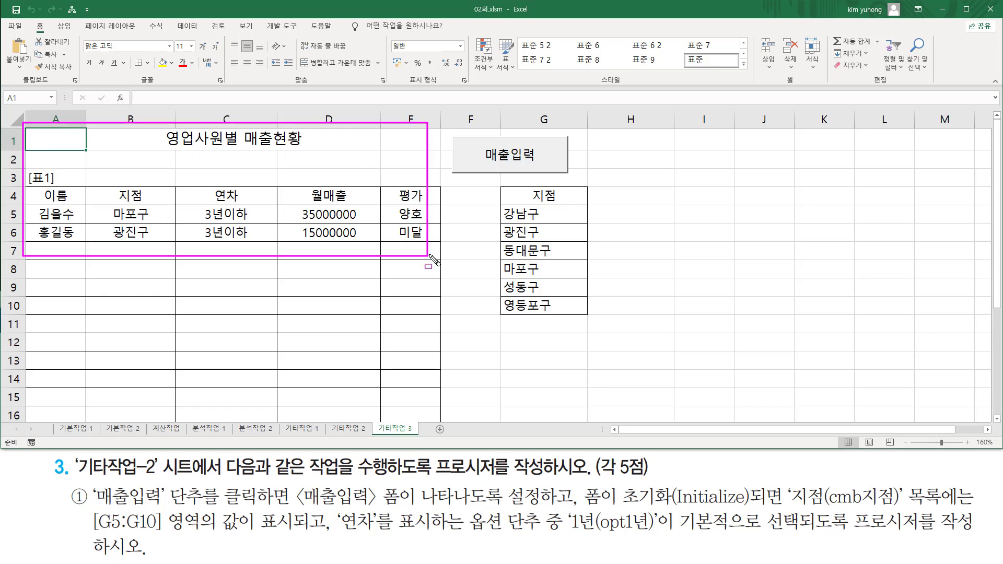
pyautogui.moveTo(497, 187)
pyautogui.mouseDown()
pyautogui.moveTo(538, 293)
pyautogui.moveTo(589, 317)
pyautogui.mouseUp()
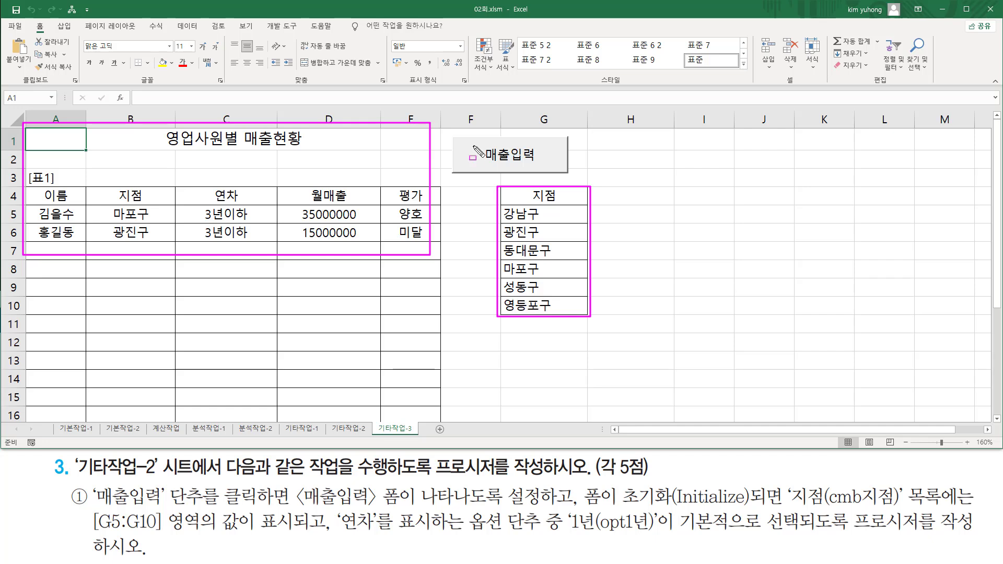
pyautogui.moveTo(459, 137); pyautogui.dragTo(567, 172)
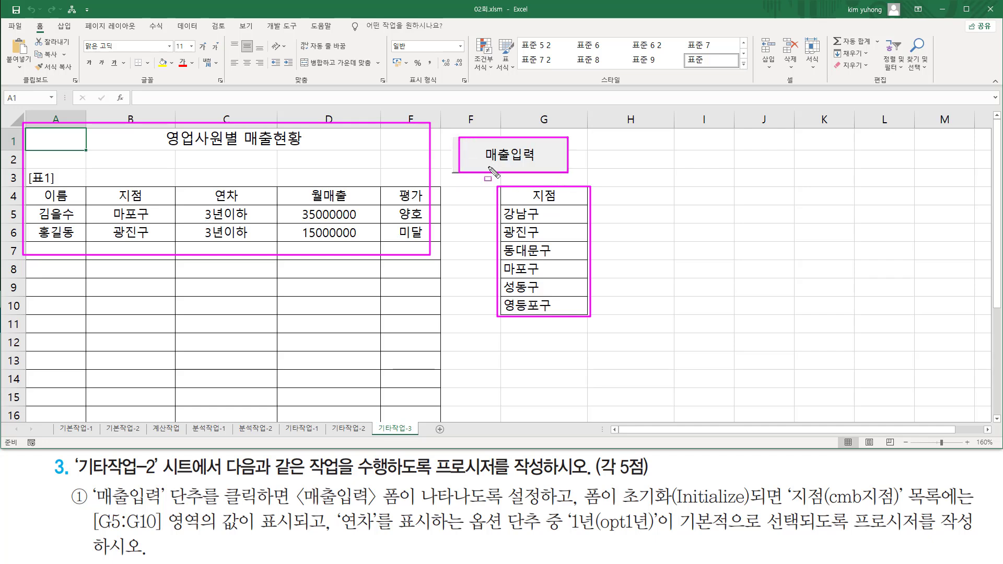
pyautogui.press('Escape')
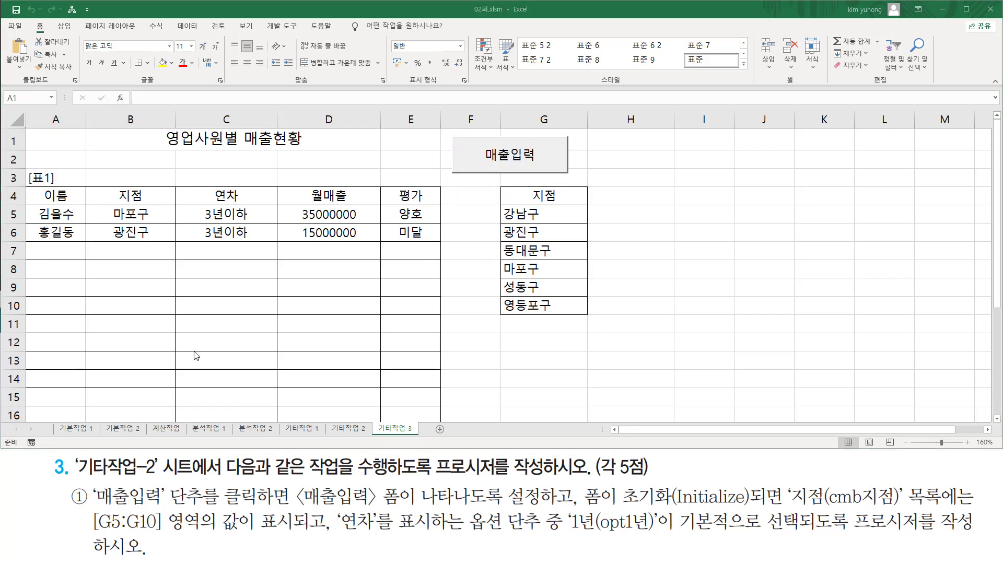
# - Read the first instruction on showing the 매출입력 form and test the 매출입력 button on the sheet
pyautogui.hotkey('ctrl', '2')
pyautogui.moveTo(94, 507)
pyautogui.mouseDown()
pyautogui.moveTo(180, 523)
pyautogui.moveTo(180, 481)
pyautogui.moveTo(226, 481)
pyautogui.moveTo(202, 481)
pyautogui.moveTo(275, 506)
pyautogui.moveTo(404, 493)
pyautogui.moveTo(420, 481)
pyautogui.moveTo(409, 481)
pyautogui.moveTo(540, 481)
pyautogui.moveTo(558, 507)
pyautogui.mouseUp()
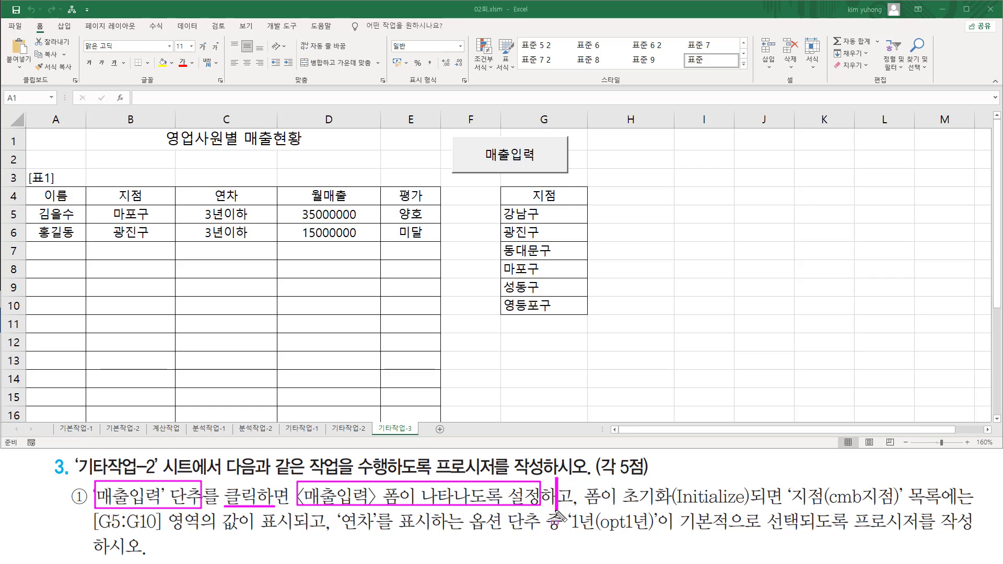
pyautogui.moveTo(448, 136); pyautogui.dragTo(579, 196)
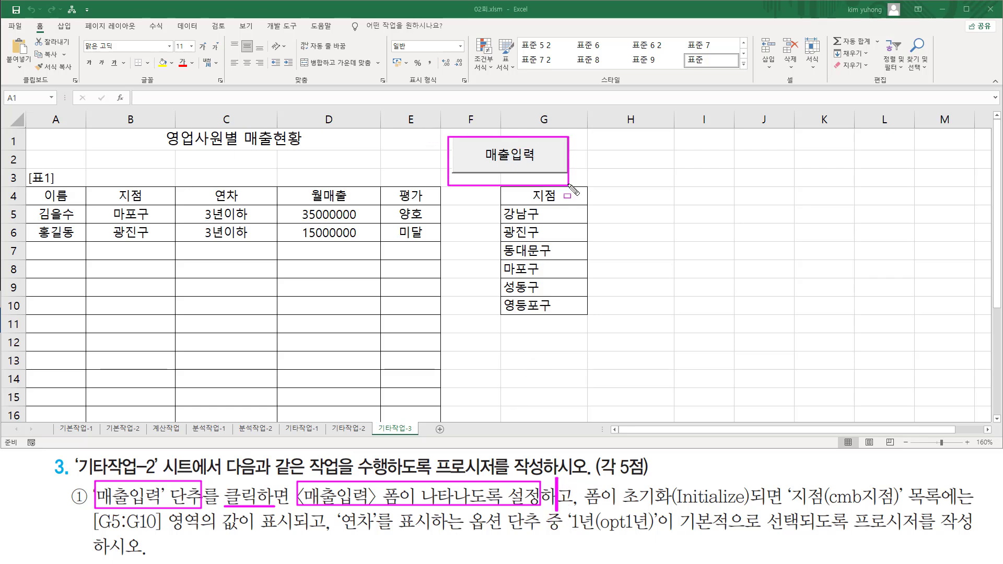
pyautogui.press('Escape')
pyautogui.click(501, 156)
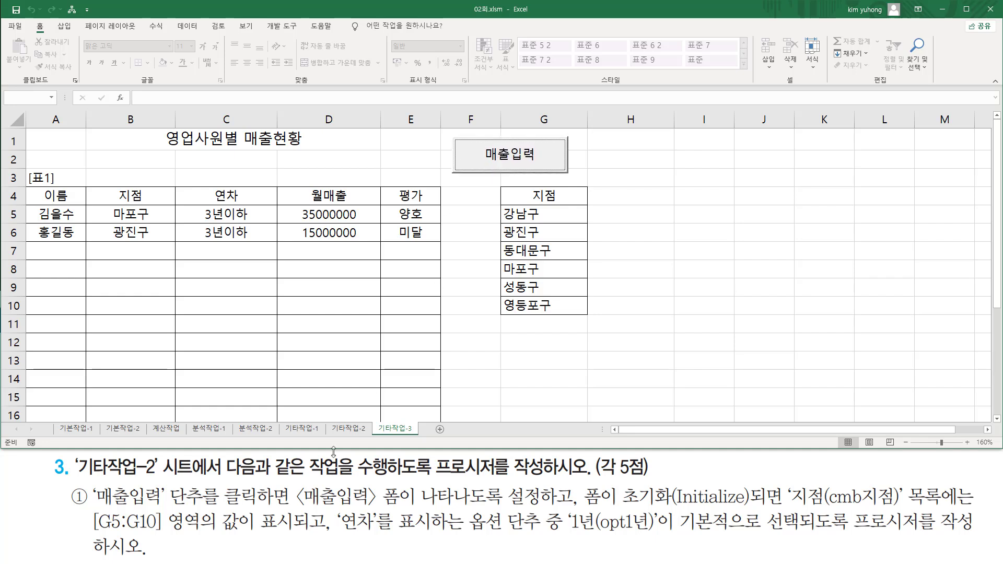
pyautogui.moveTo(296, 507)
pyautogui.mouseDown()
pyautogui.moveTo(427, 522)
pyautogui.moveTo(426, 484)
pyautogui.moveTo(502, 484)
pyautogui.mouseUp()
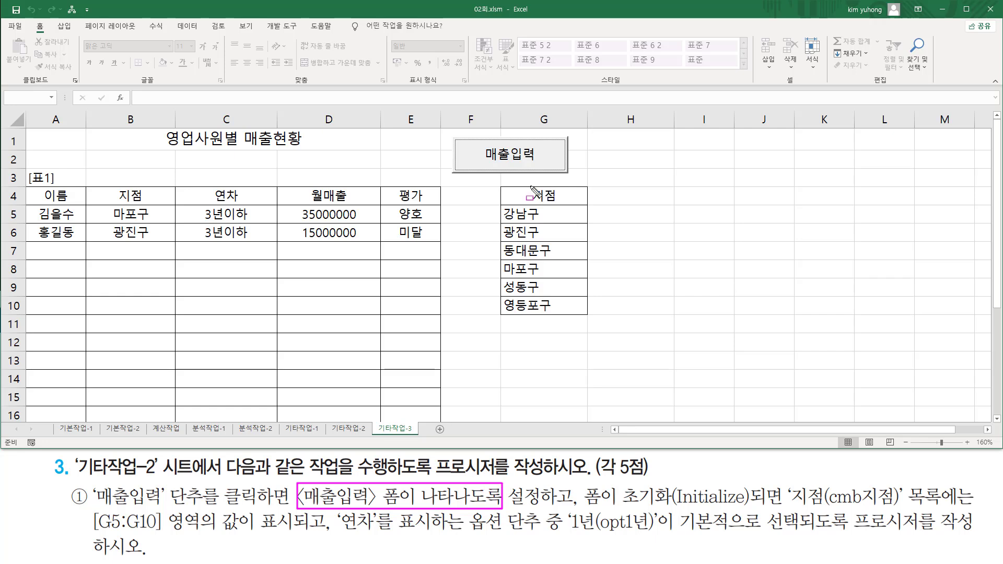
pyautogui.press('Escape')
pyautogui.click(296, 78)
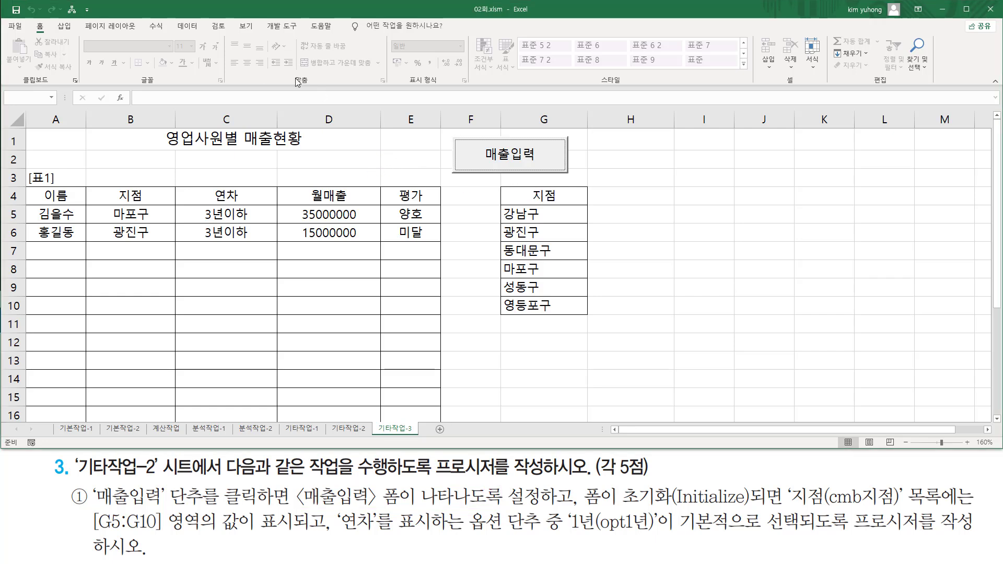
# - Turn on design mode and open the Click event procedure of the 매출입력 button
pyautogui.click(277, 27)
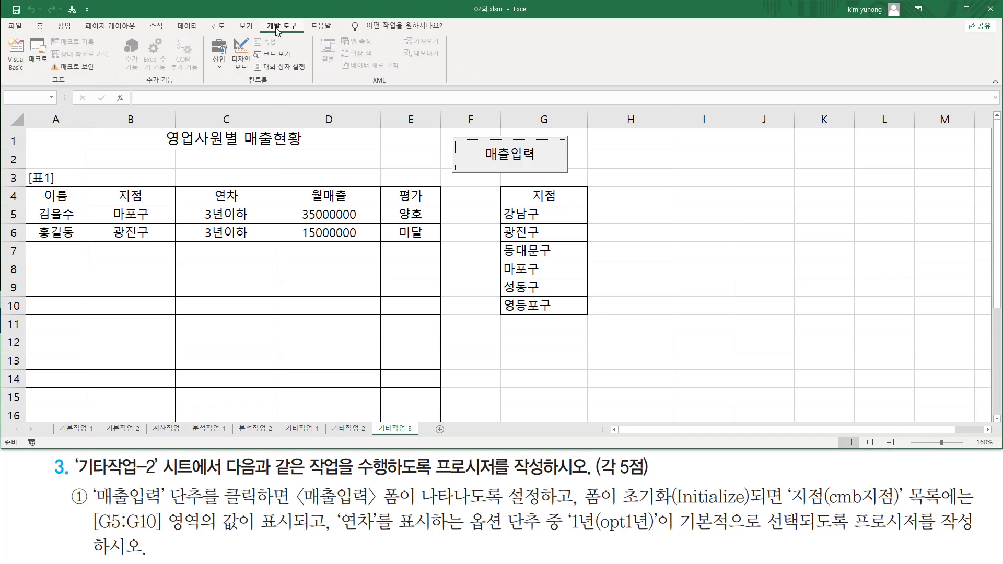
pyautogui.click(242, 54)
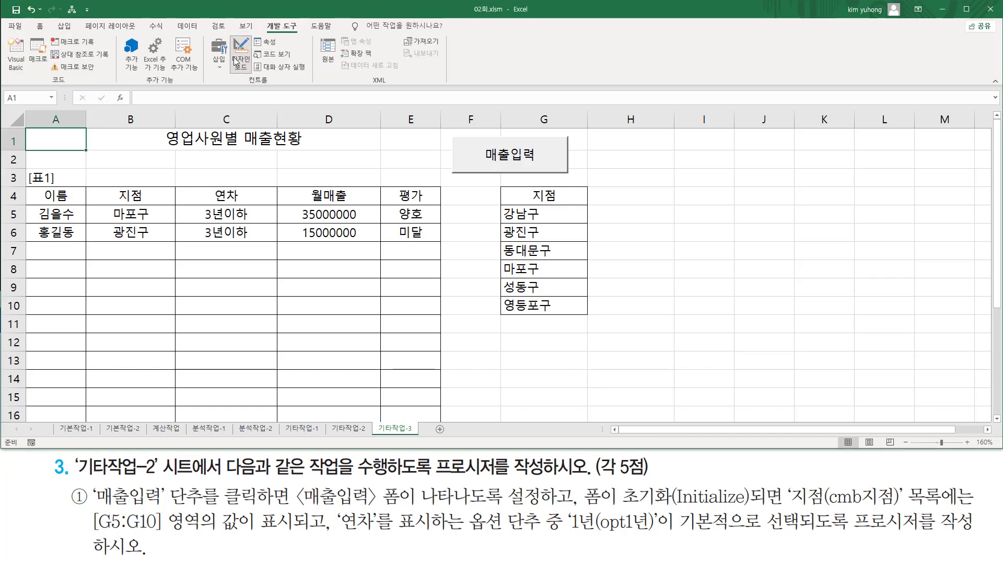
pyautogui.click(470, 152)
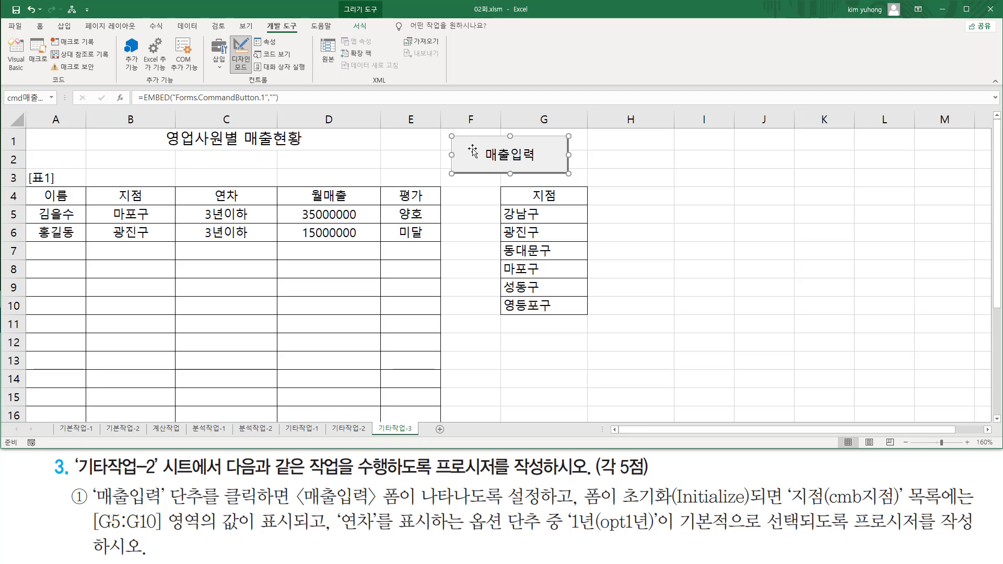
pyautogui.doubleClick(471, 152)
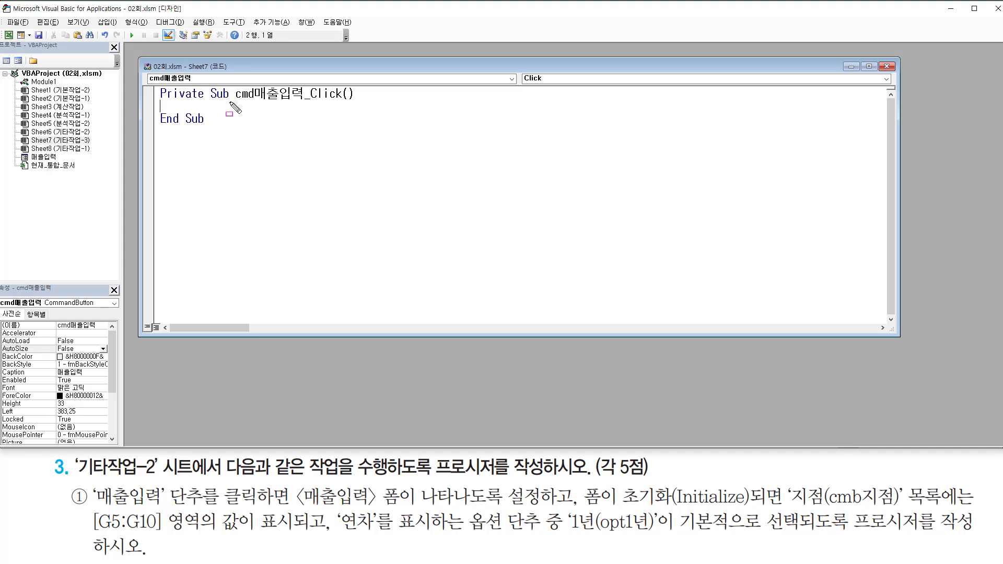
# - Add the statement 매출입력.Show to the cmd매출입력_Click procedure, with a blank line above it
pyautogui.moveTo(230, 103); pyautogui.dragTo(304, 103)
pyautogui.moveTo(310, 83); pyautogui.dragTo(342, 101)
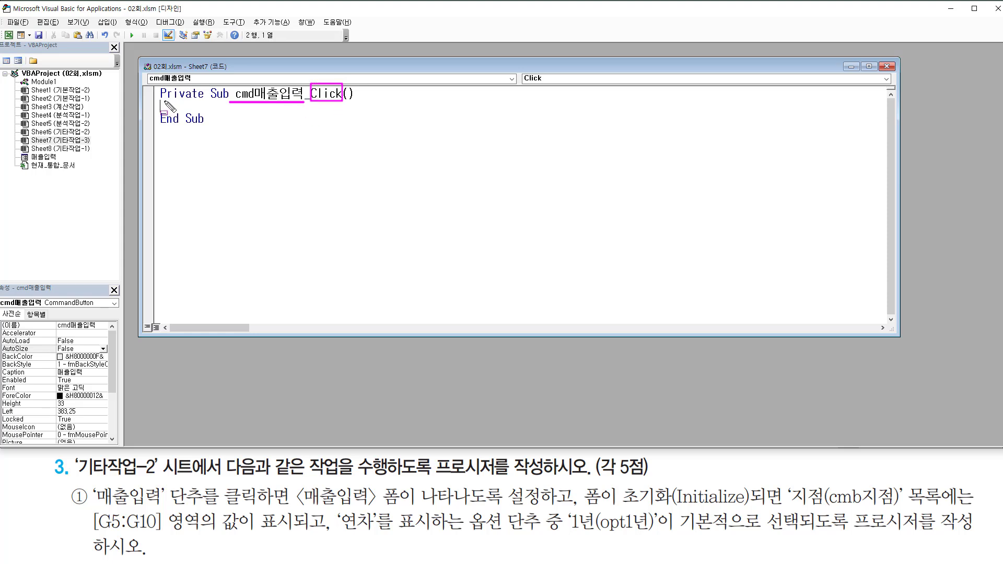
pyautogui.moveTo(167, 105)
pyautogui.mouseDown()
pyautogui.moveTo(223, 122)
pyautogui.moveTo(216, 108)
pyautogui.mouseUp()
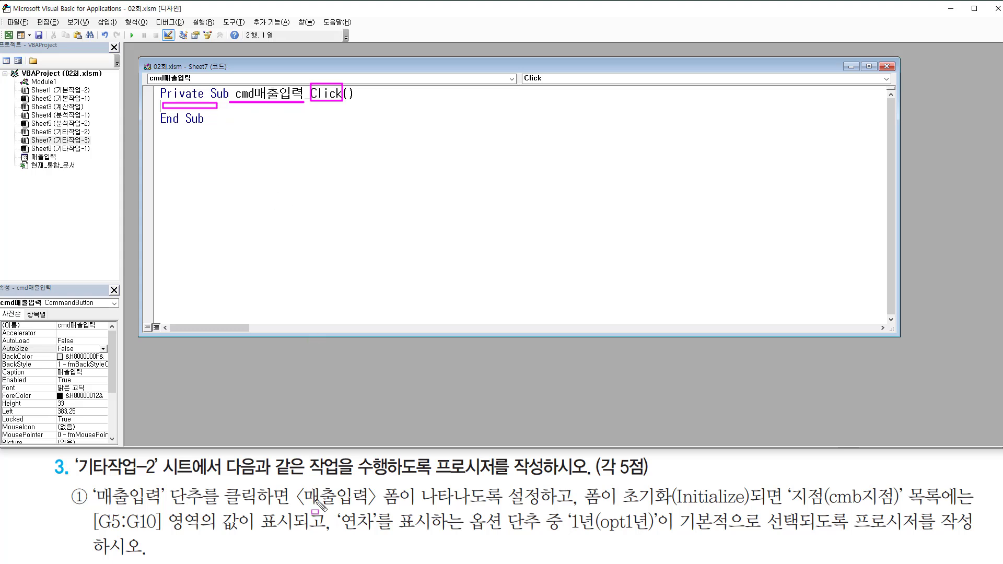
pyautogui.moveTo(296, 502); pyautogui.dragTo(375, 503)
pyautogui.press('Escape')
pyautogui.click(179, 107)
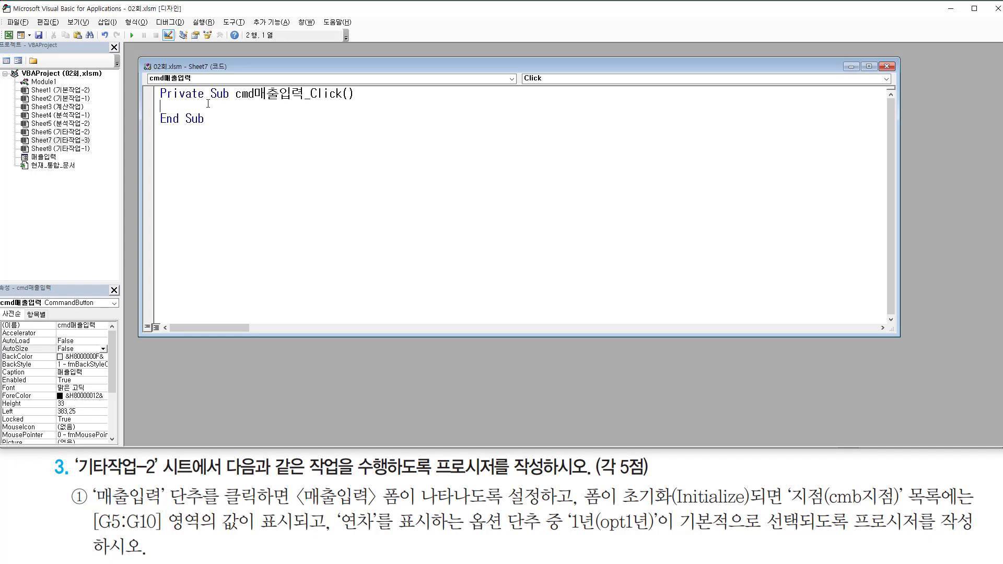
pyautogui.press('Return')
pyautogui.press('Return')
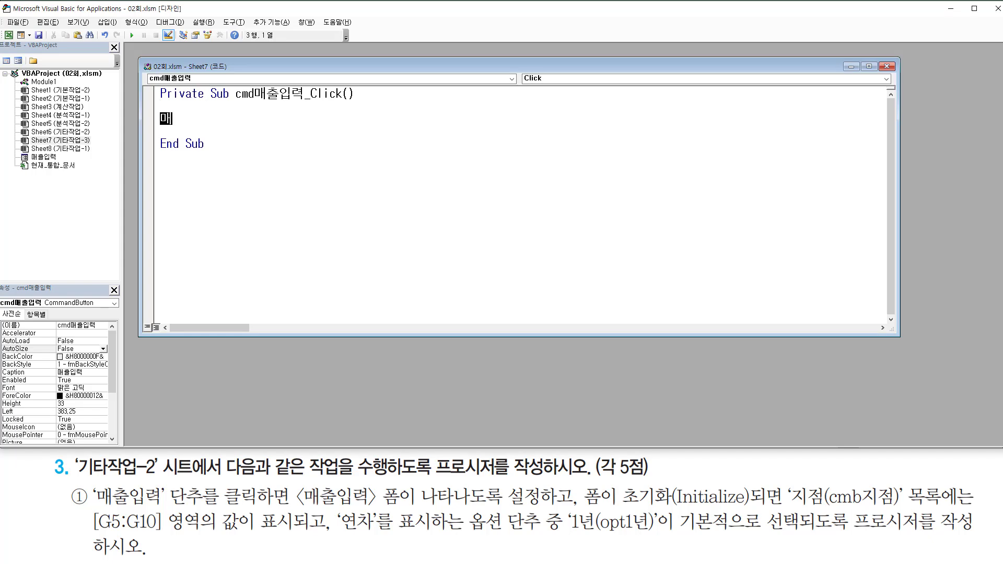
pyautogui.write('출입ㄹ')
pyautogui.write('.')
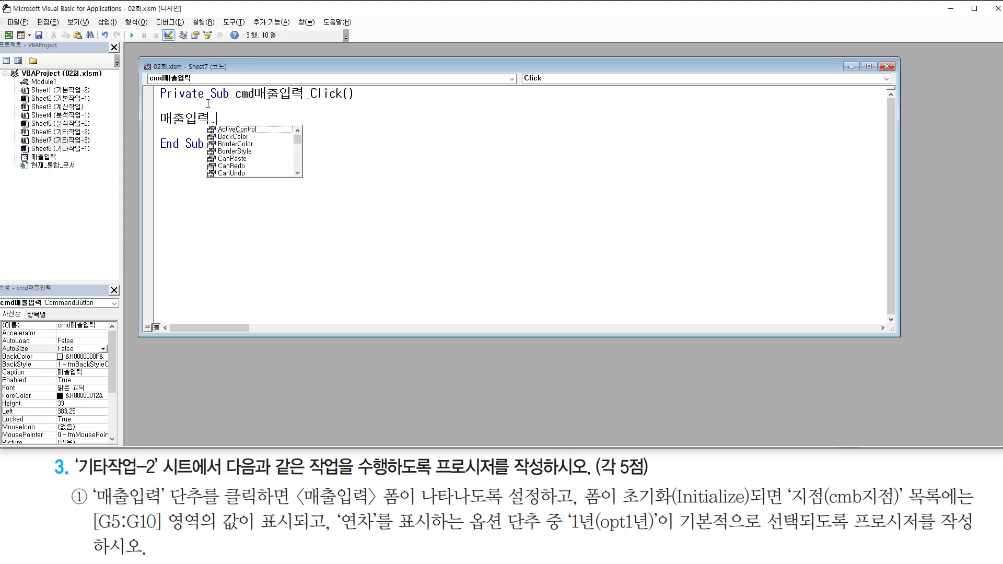
pyautogui.write('sh')
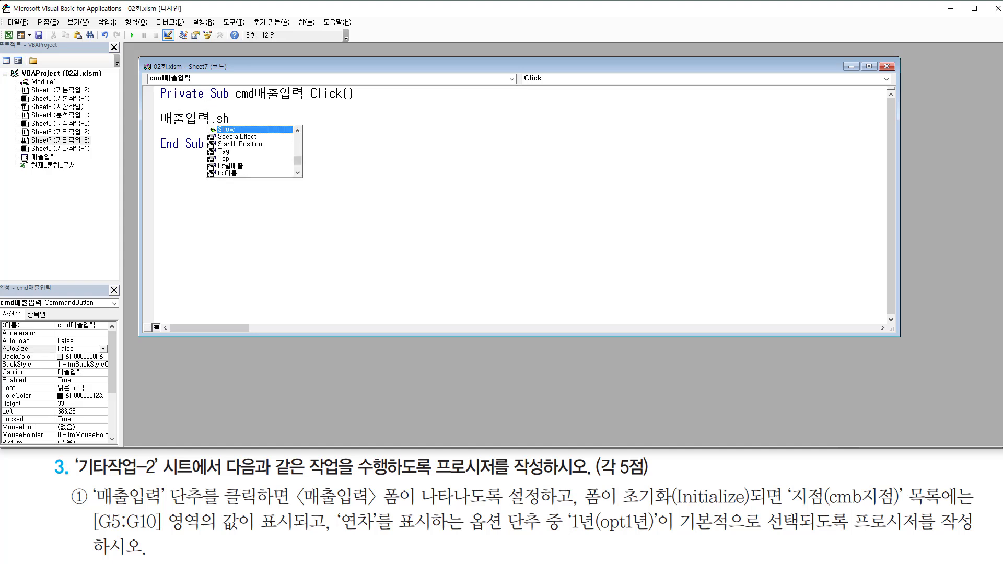
pyautogui.press('Tab')
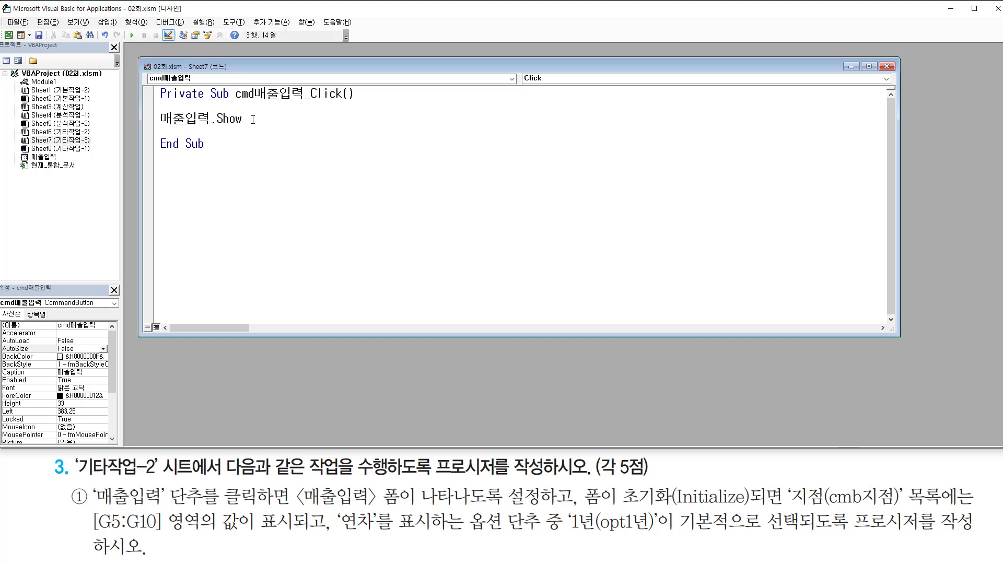
# - Switch back to the Excel worksheet and turn off design mode
pyautogui.moveTo(555, 479); pyautogui.dragTo(555, 512)
pyautogui.moveTo(1, 28); pyautogui.dragTo(19, 45)
pyautogui.press('Escape')
pyautogui.click(9, 35)
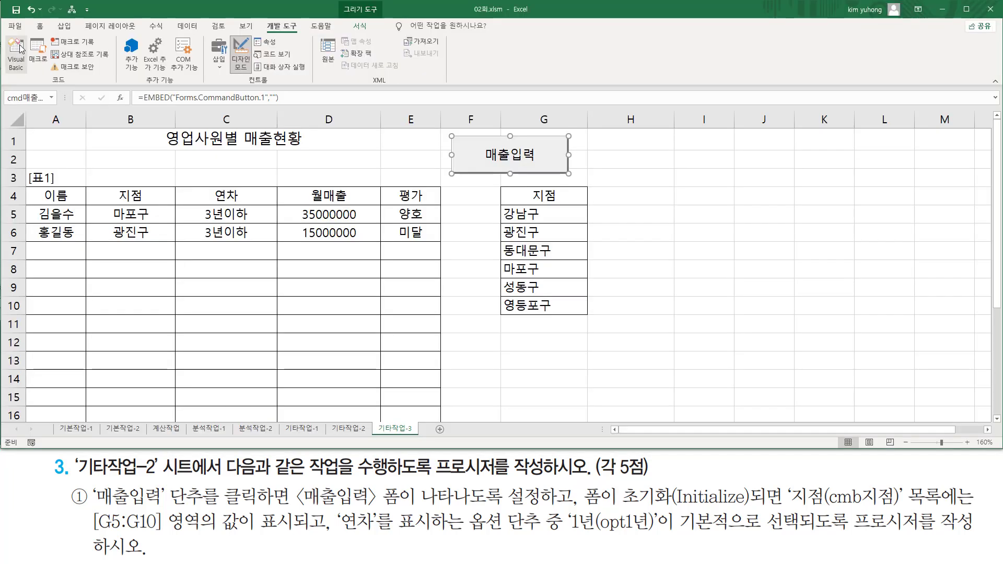
pyautogui.click(242, 59)
# - Test the 매출입력 button on the sheet and examine the 매출입력 form it opens
pyautogui.moveTo(459, 137); pyautogui.dragTo(566, 183)
pyautogui.press('Escape')
pyautogui.click(508, 164)
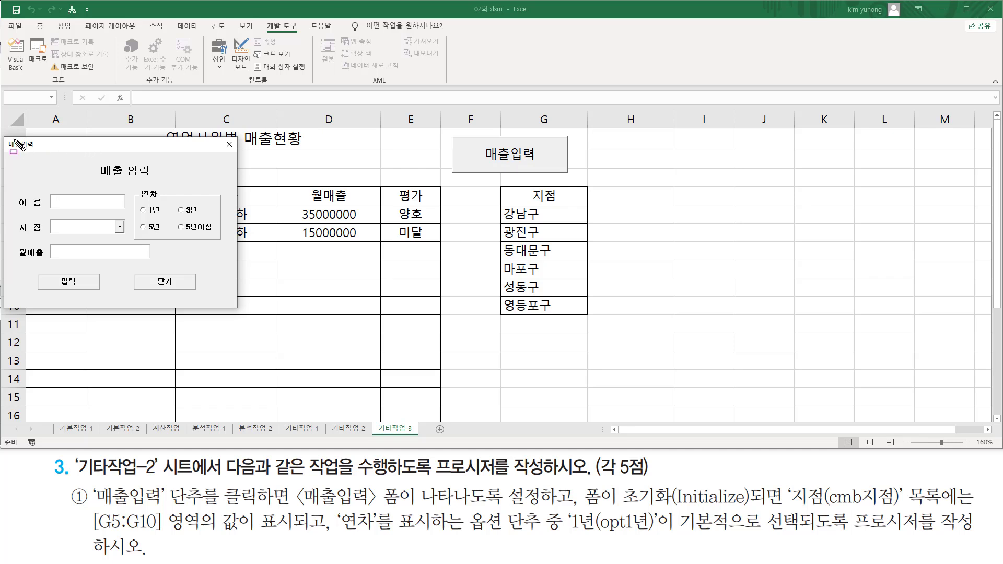
pyautogui.moveTo(6, 138)
pyautogui.mouseDown()
pyautogui.moveTo(60, 274)
pyautogui.moveTo(226, 312)
pyautogui.mouseUp()
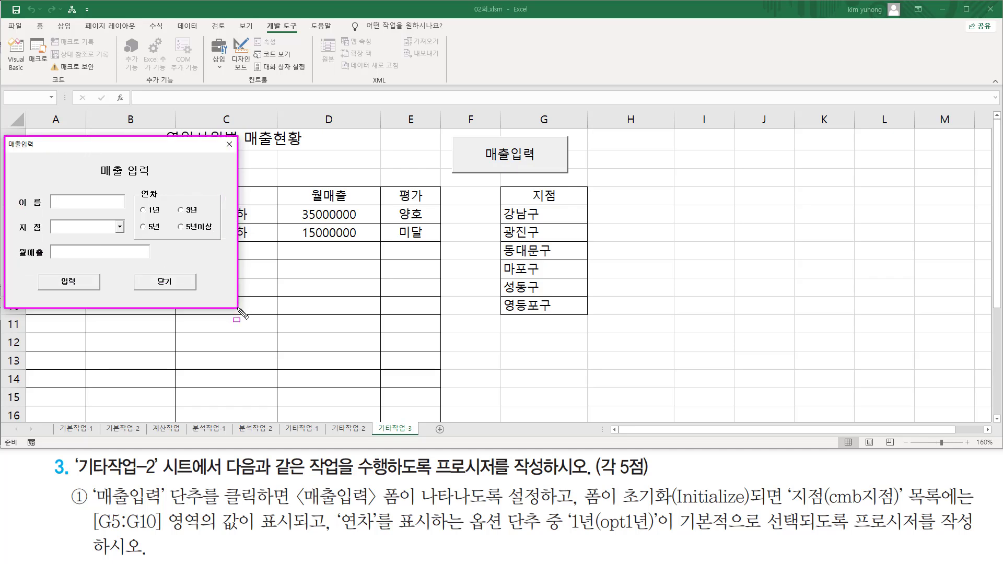
# - Check the 지점 drop-down list on the 매출입력 form and move the form to compare it with range G5:G10
pyautogui.moveTo(569, 481); pyautogui.dragTo(570, 503)
pyautogui.moveTo(583, 508); pyautogui.dragTo(897, 508)
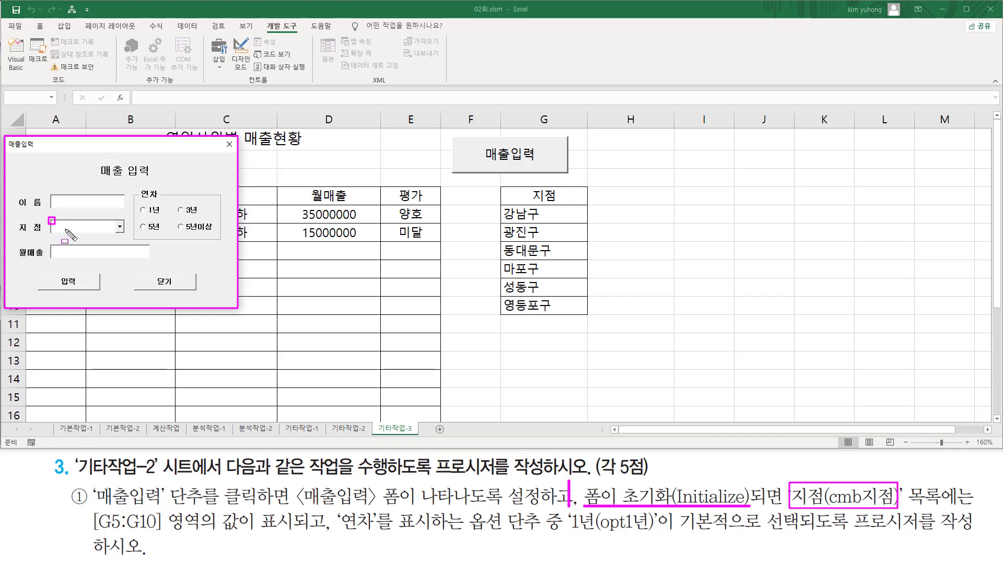
pyautogui.moveTo(49, 217); pyautogui.dragTo(127, 234)
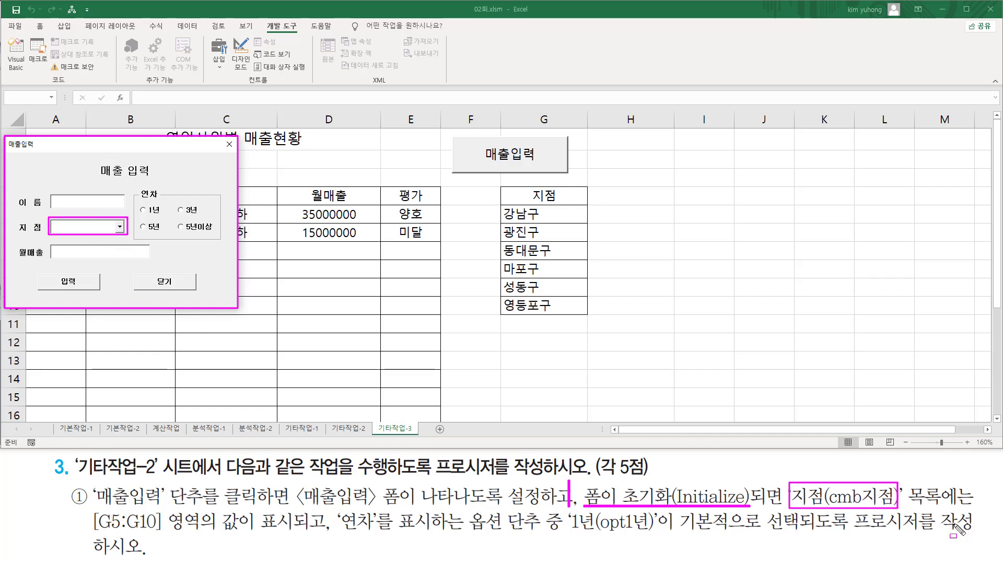
pyautogui.moveTo(93, 530)
pyautogui.mouseDown()
pyautogui.moveTo(295, 531)
pyautogui.moveTo(295, 508)
pyautogui.mouseUp()
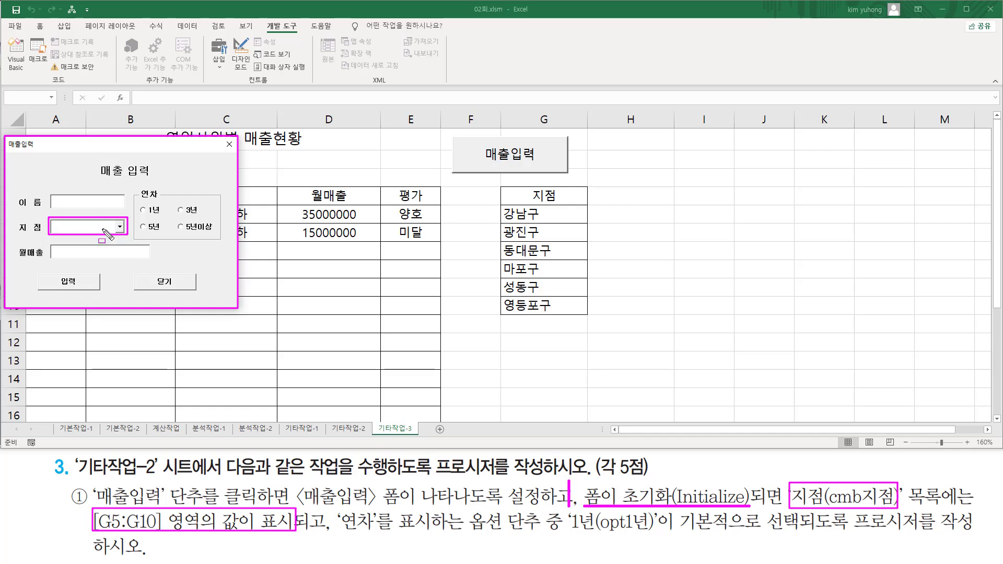
pyautogui.press('Escape')
pyautogui.click(120, 228)
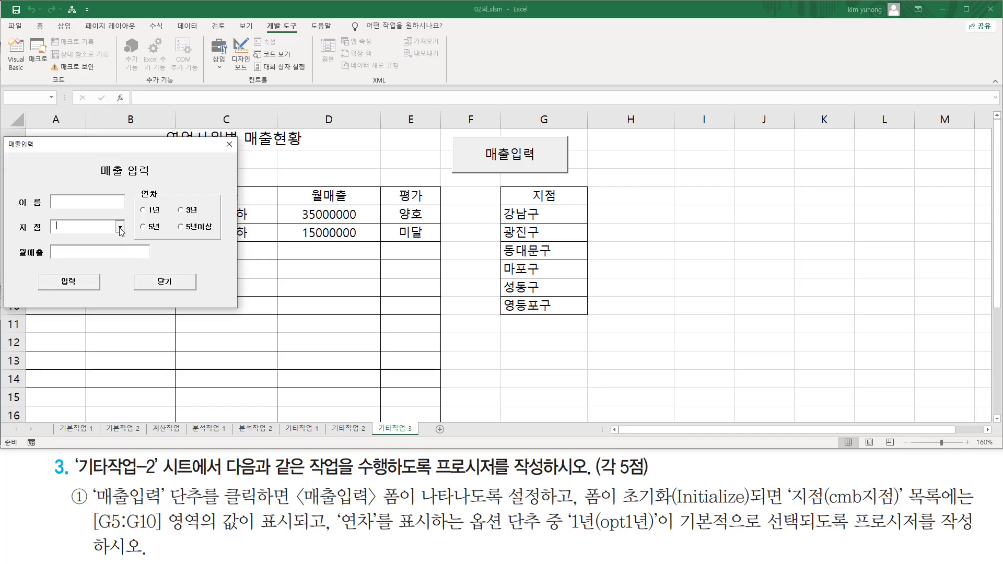
pyautogui.click(120, 227)
pyautogui.click(120, 228)
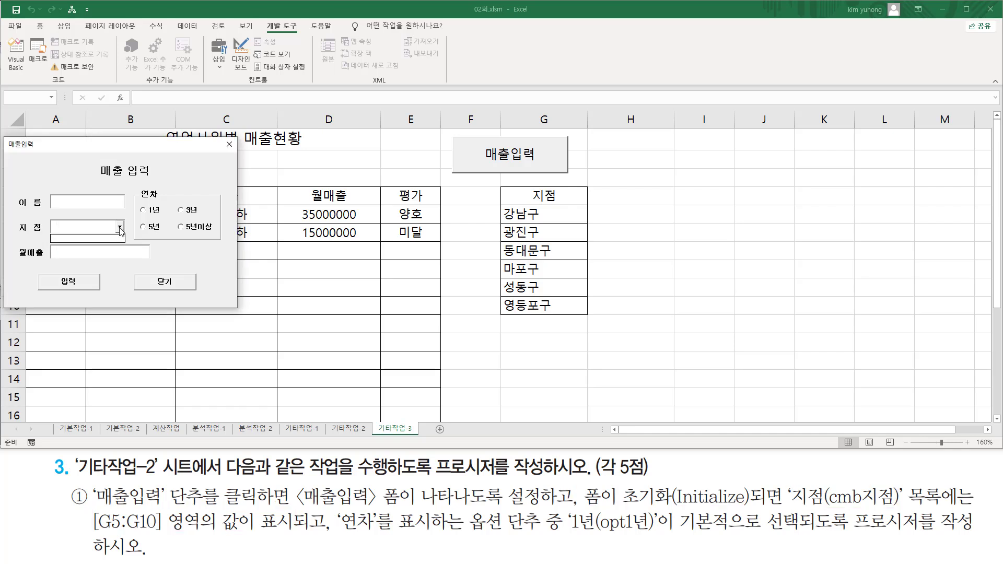
pyautogui.click(119, 228)
pyautogui.moveTo(121, 145); pyautogui.dragTo(198, 161)
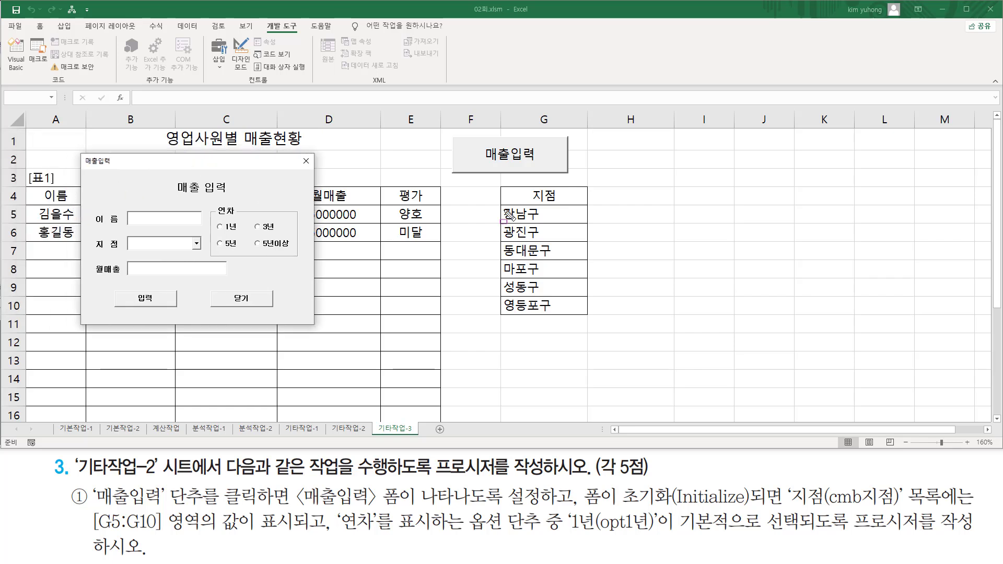
pyautogui.moveTo(502, 206); pyautogui.dragTo(569, 312)
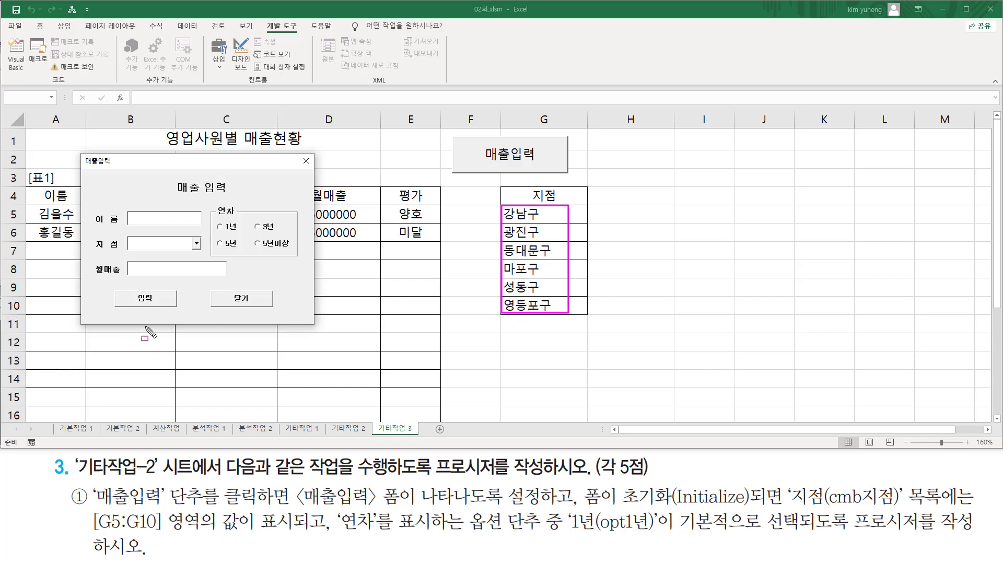
pyautogui.moveTo(127, 238)
pyautogui.mouseDown()
pyautogui.moveTo(146, 249)
pyautogui.moveTo(205, 251)
pyautogui.mouseUp()
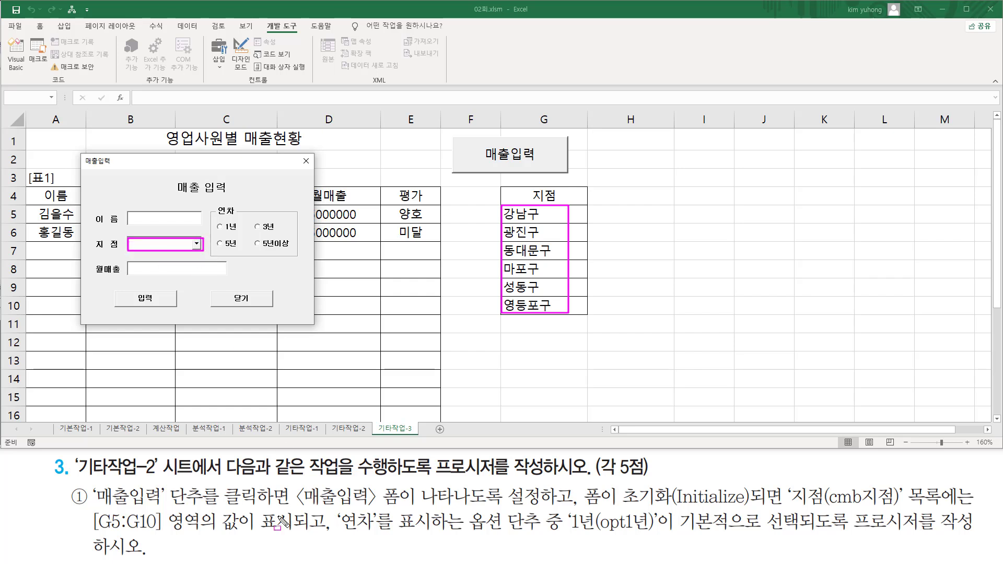
# - Examine the 연차 option buttons on the 매출입력 form against the opt1년 default instruction, and close the form
pyautogui.moveTo(328, 509)
pyautogui.mouseDown()
pyautogui.moveTo(327, 542)
pyautogui.moveTo(367, 531)
pyautogui.moveTo(537, 531)
pyautogui.mouseUp()
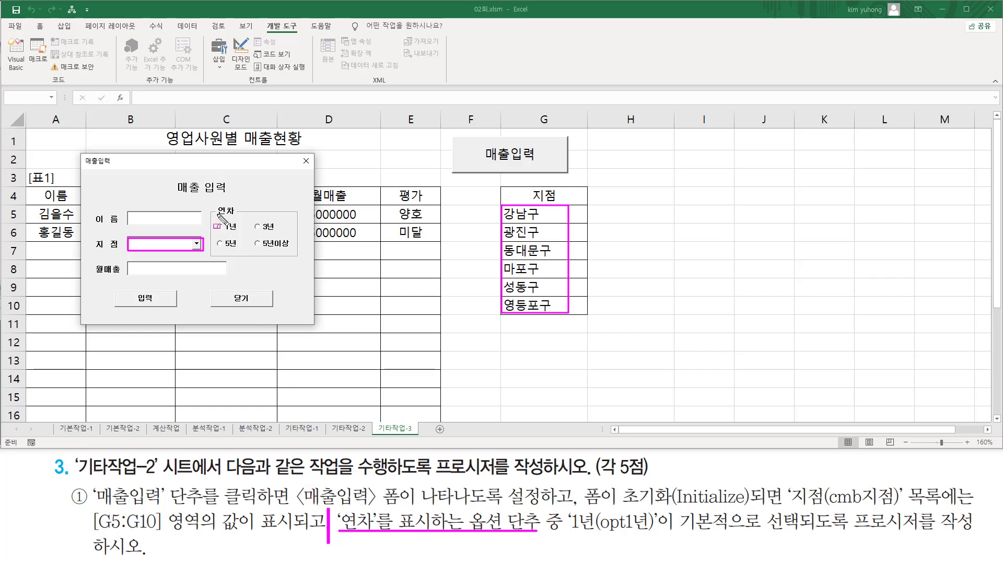
pyautogui.moveTo(210, 202)
pyautogui.mouseDown()
pyautogui.moveTo(257, 258)
pyautogui.moveTo(306, 259)
pyautogui.mouseUp()
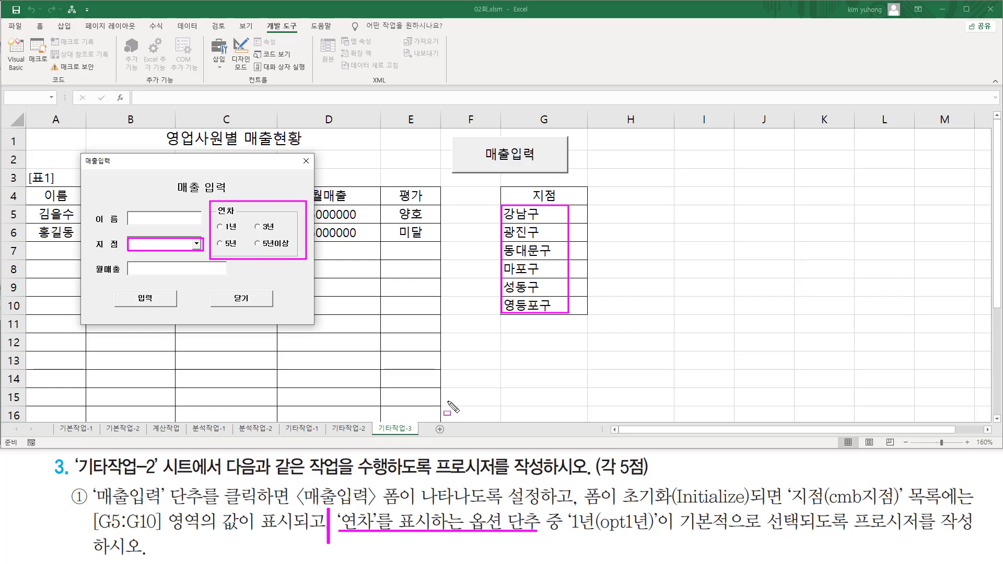
pyautogui.moveTo(569, 532); pyautogui.dragTo(641, 533)
pyautogui.moveTo(681, 505)
pyautogui.mouseDown()
pyautogui.moveTo(801, 536)
pyautogui.moveTo(974, 534)
pyautogui.mouseUp()
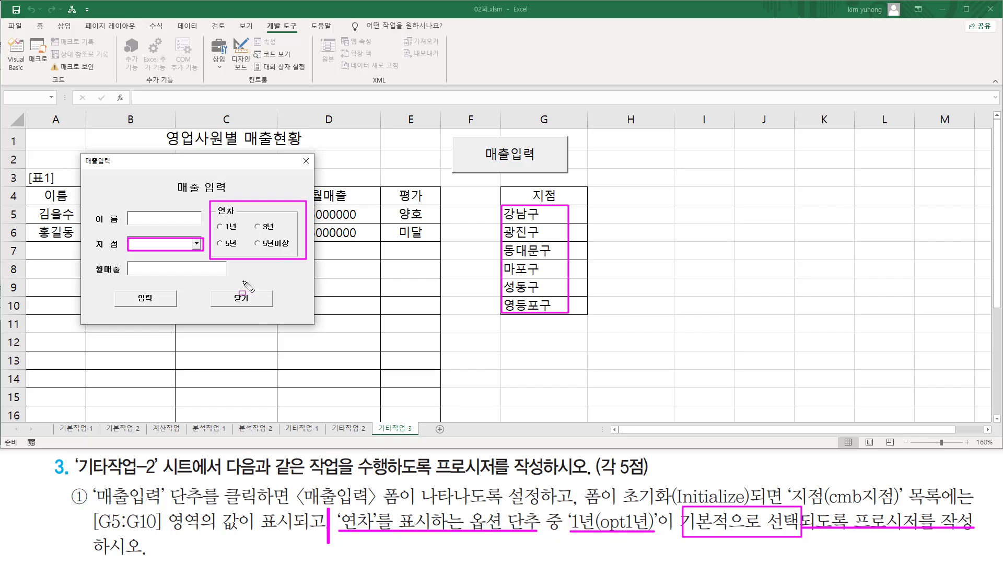
pyautogui.moveTo(215, 222); pyautogui.dragTo(241, 235)
pyautogui.press('Escape')
pyautogui.moveTo(599, 506); pyautogui.dragTo(649, 539)
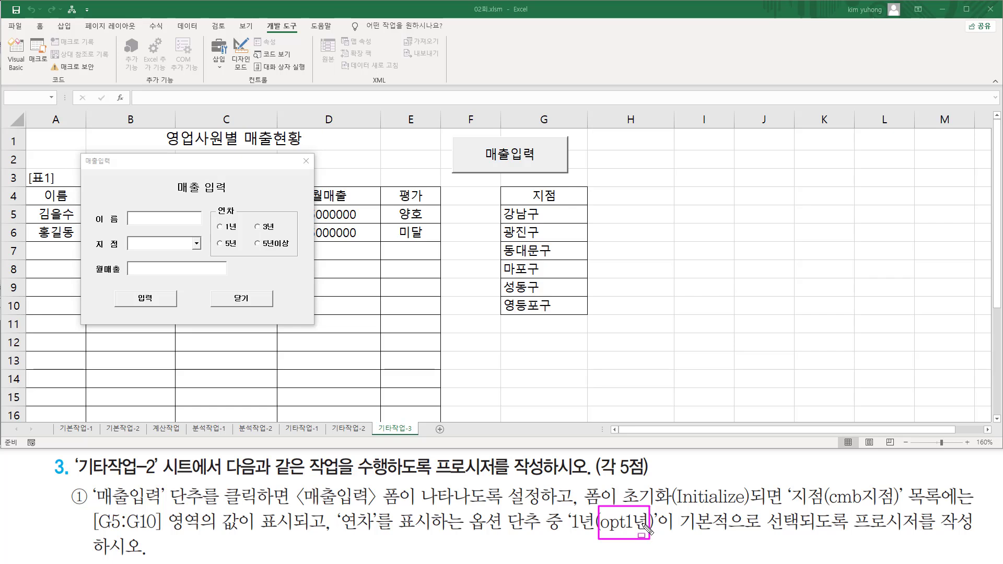
pyautogui.moveTo(216, 229); pyautogui.dragTo(236, 230)
pyautogui.moveTo(300, 151); pyautogui.dragTo(316, 171)
pyautogui.press('Escape')
pyautogui.click(306, 160)
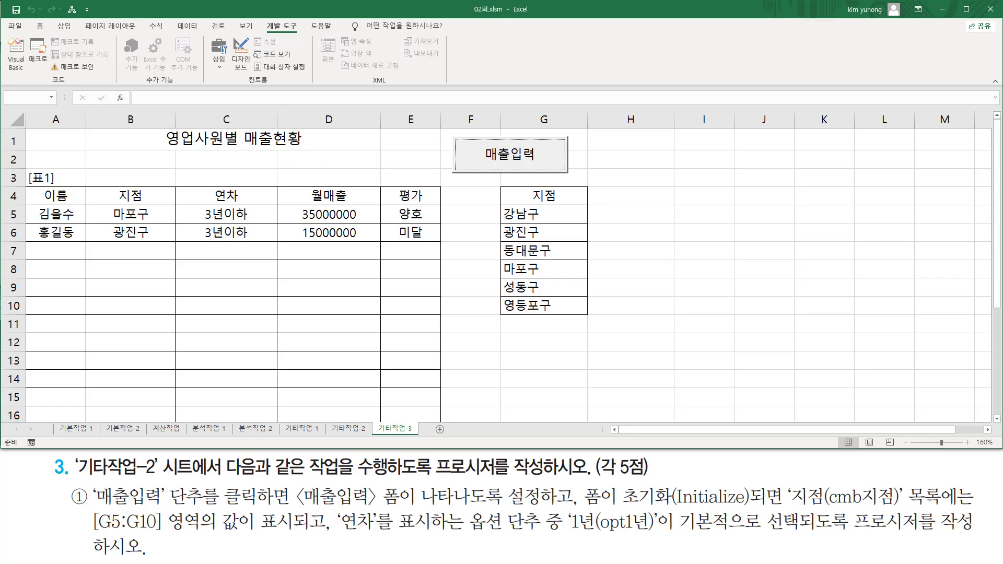
# - Switch to the Visual Basic editor, open the 매출입력 form's design view and resize its window to show the whole form beside the sheet code
pyautogui.click(15, 60)
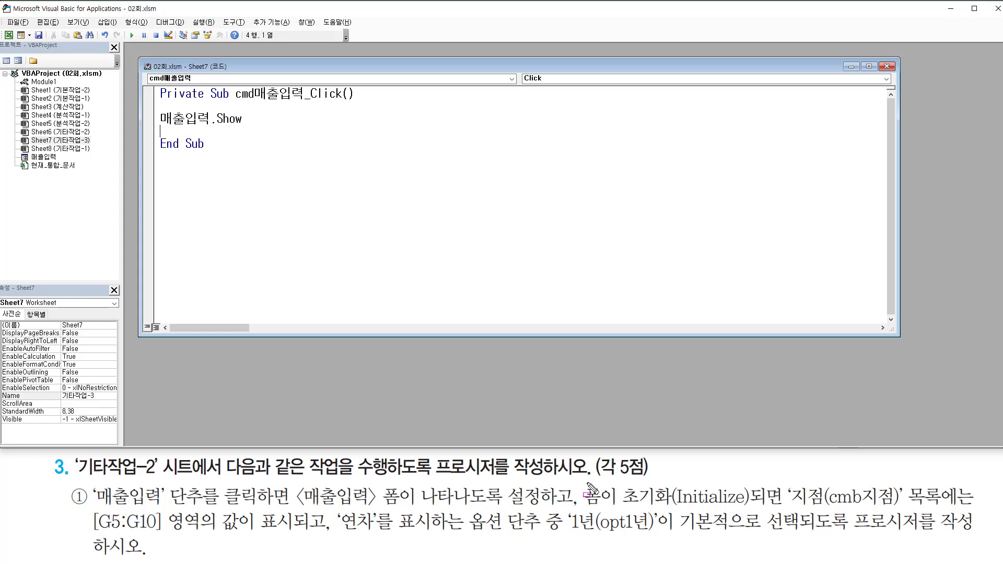
pyautogui.moveTo(583, 478)
pyautogui.mouseDown()
pyautogui.moveTo(604, 507)
pyautogui.moveTo(750, 504)
pyautogui.mouseUp()
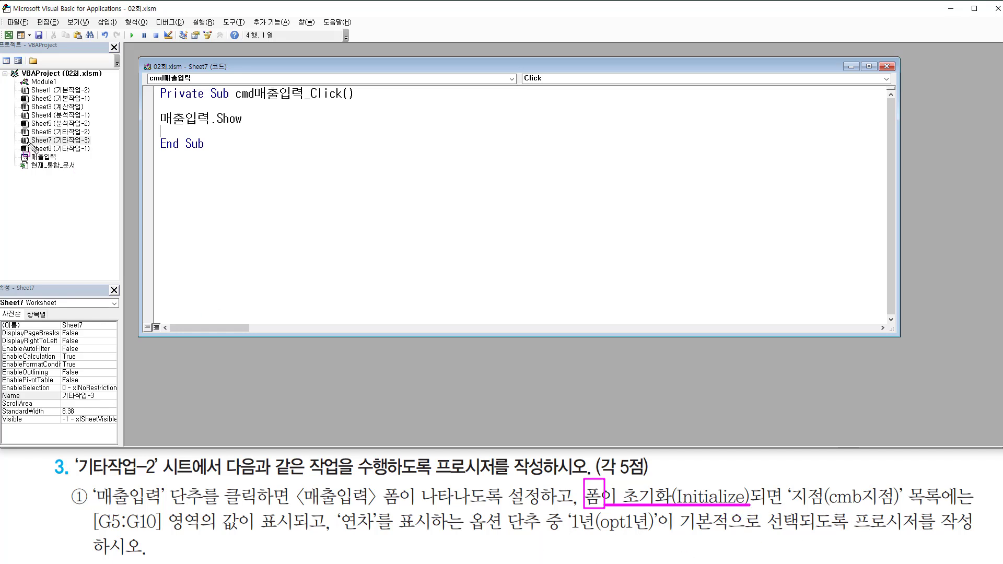
pyautogui.moveTo(19, 152); pyautogui.dragTo(64, 163)
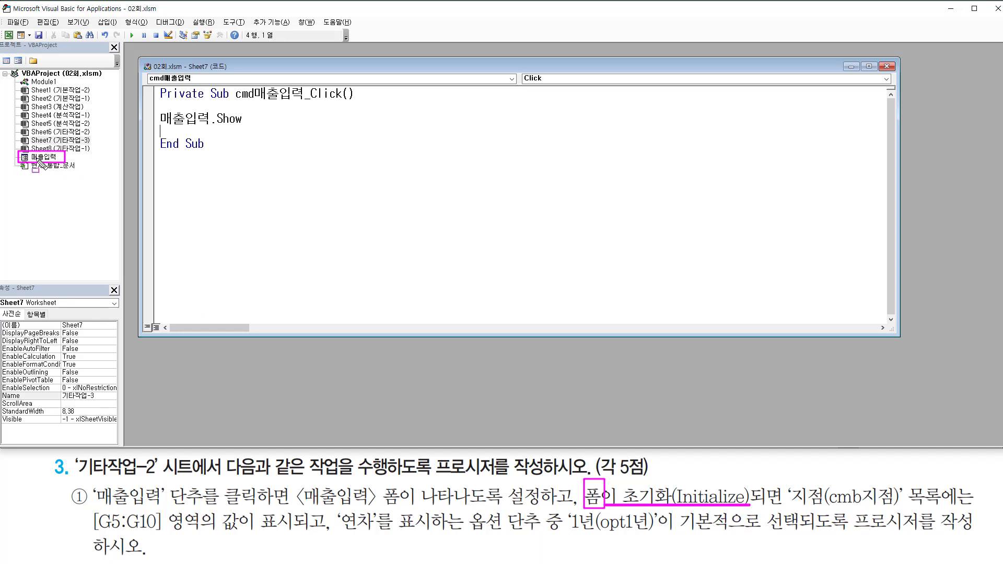
pyautogui.click(49, 159)
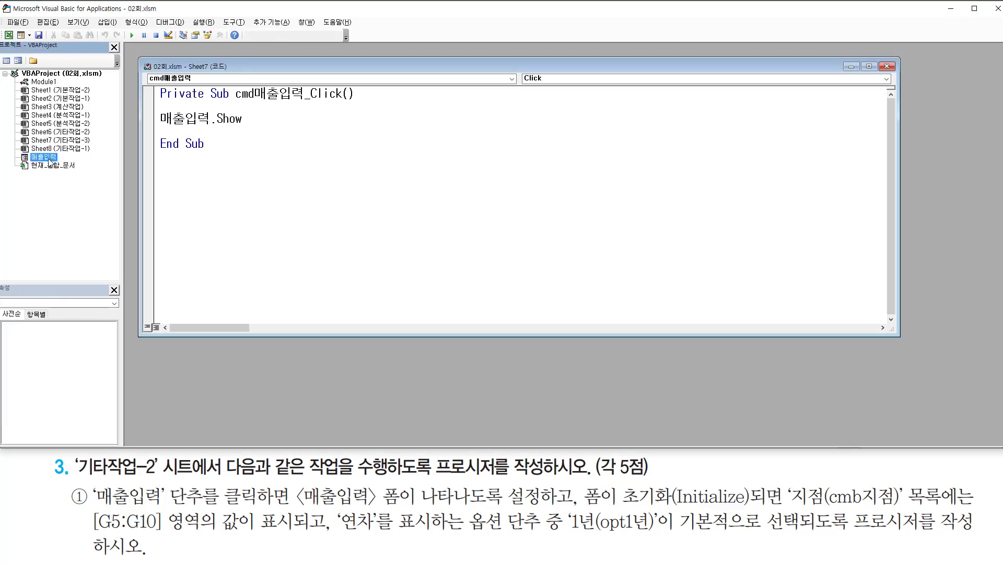
pyautogui.doubleClick(50, 159)
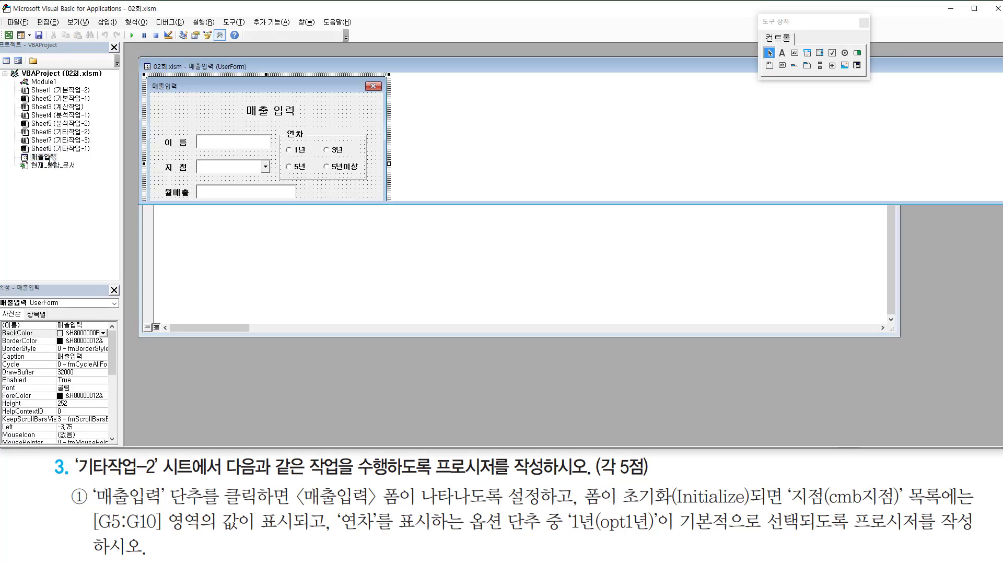
pyautogui.moveTo(457, 204); pyautogui.dragTo(462, 277)
pyautogui.moveTo(136, 165); pyautogui.dragTo(723, 174)
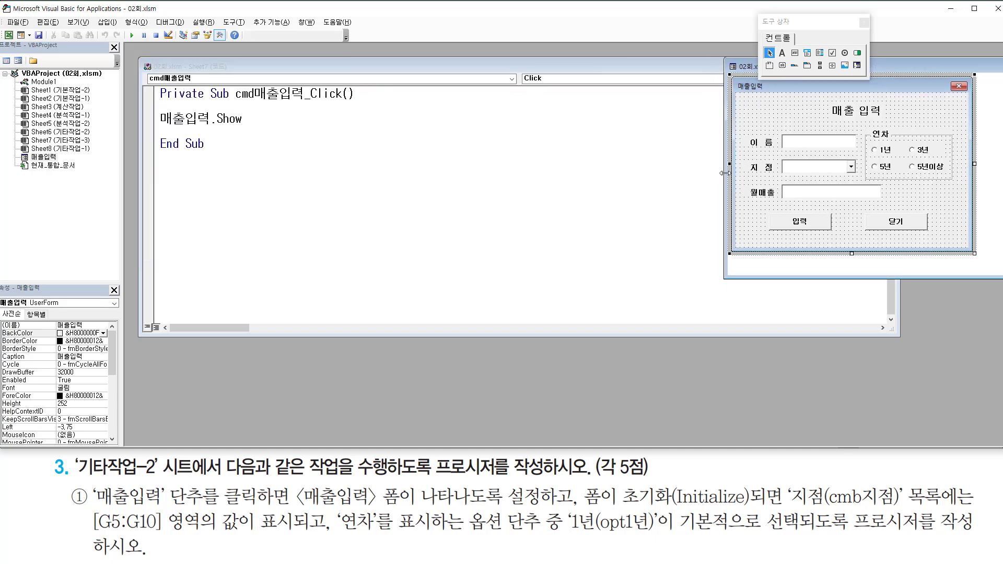
# - Open the 매출입력 form's code from its empty background and move the code window below the cmd매출입력_Click procedure
pyautogui.moveTo(584, 502)
pyautogui.mouseDown()
pyautogui.moveTo(635, 491)
pyautogui.moveTo(674, 504)
pyautogui.moveTo(753, 505)
pyautogui.mouseUp()
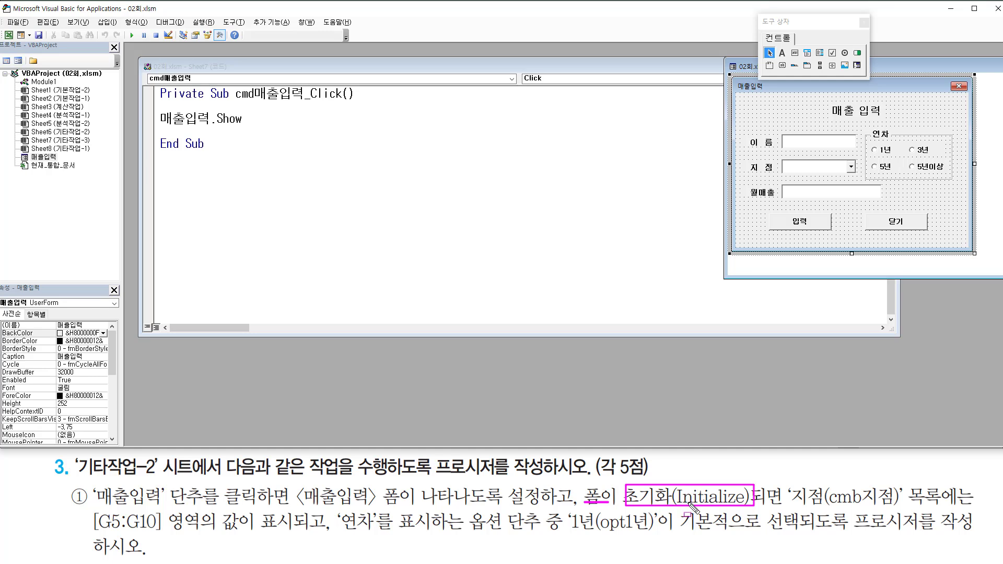
pyautogui.moveTo(744, 103); pyautogui.dragTo(814, 126)
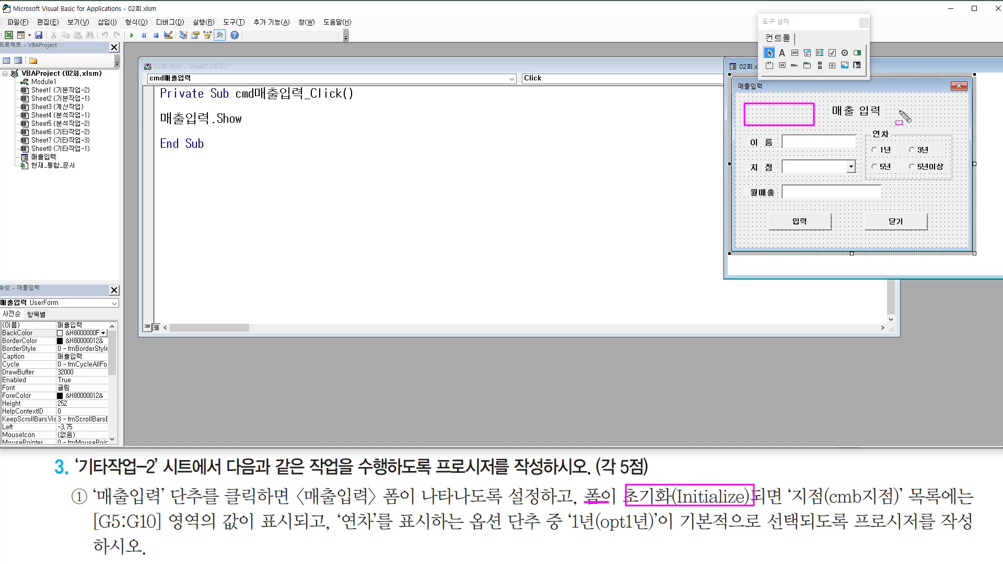
pyautogui.moveTo(887, 101); pyautogui.dragTo(936, 122)
pyautogui.moveTo(898, 189)
pyautogui.mouseDown()
pyautogui.moveTo(950, 203)
pyautogui.moveTo(960, 243)
pyautogui.mouseUp()
pyautogui.moveTo(836, 210); pyautogui.dragTo(854, 240)
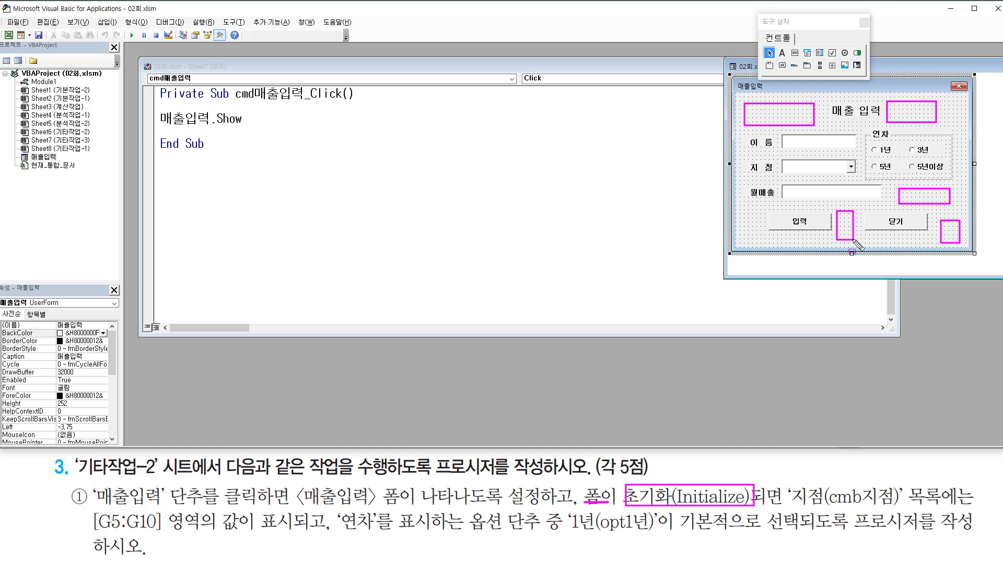
pyautogui.press('Escape')
pyautogui.doubleClick(756, 231)
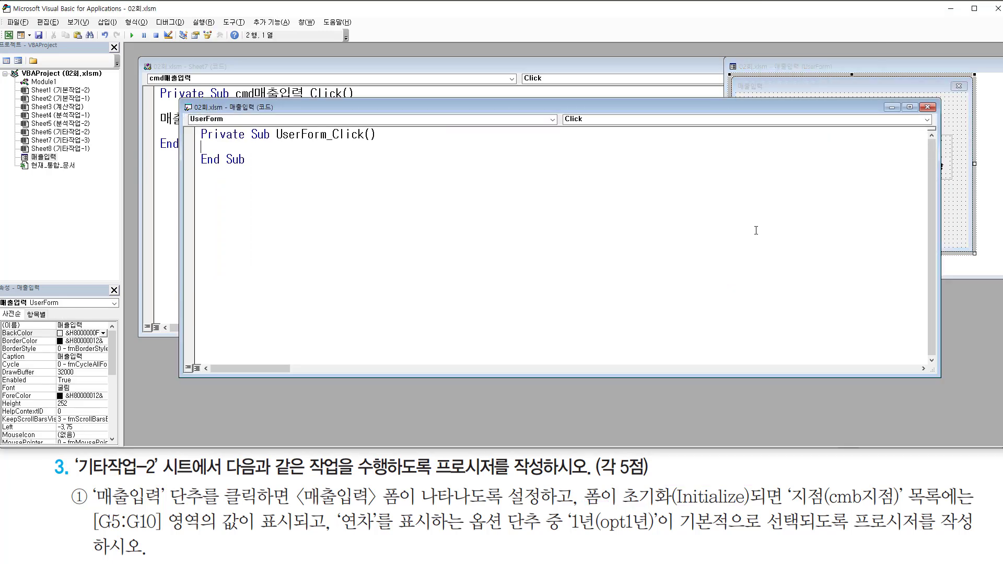
pyautogui.moveTo(611, 109); pyautogui.dragTo(581, 171)
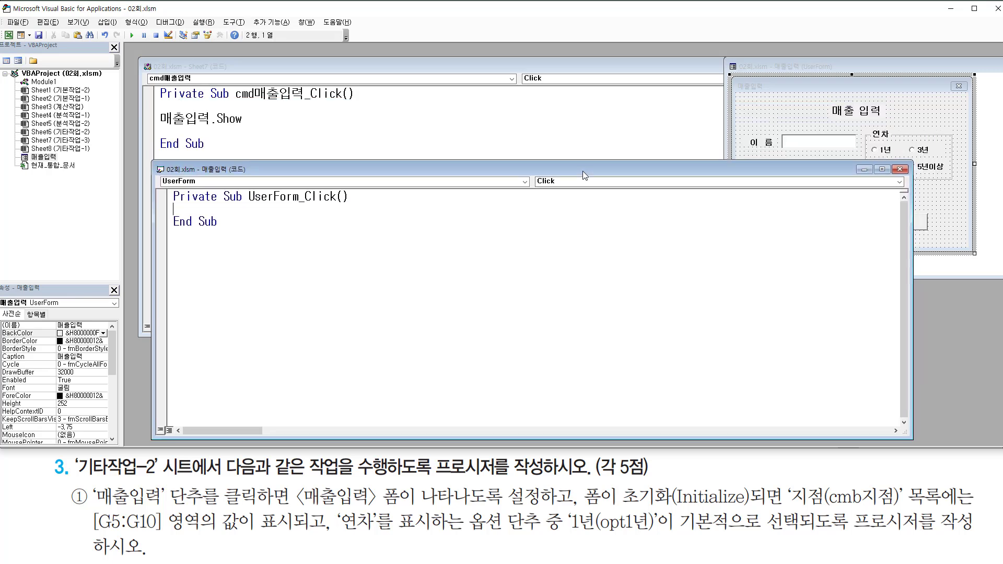
# - Create the Initialize event procedure for the UserForm in the 매출입력 code window
pyautogui.hotkey('ctrl', '2')
pyautogui.moveTo(248, 203)
pyautogui.mouseDown()
pyautogui.moveTo(340, 202)
pyautogui.moveTo(306, 184)
pyautogui.mouseUp()
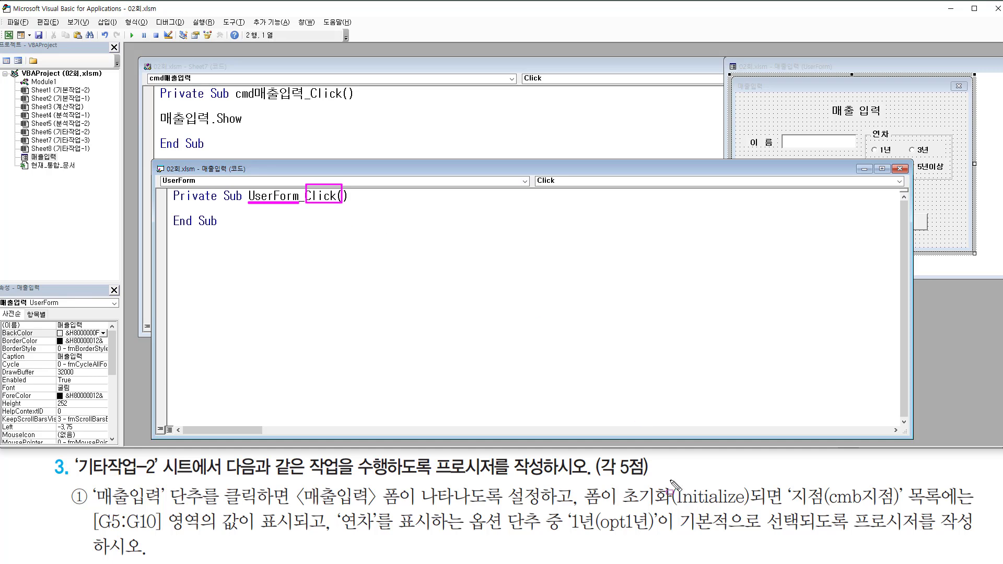
pyautogui.moveTo(622, 478); pyautogui.dragTo(751, 506)
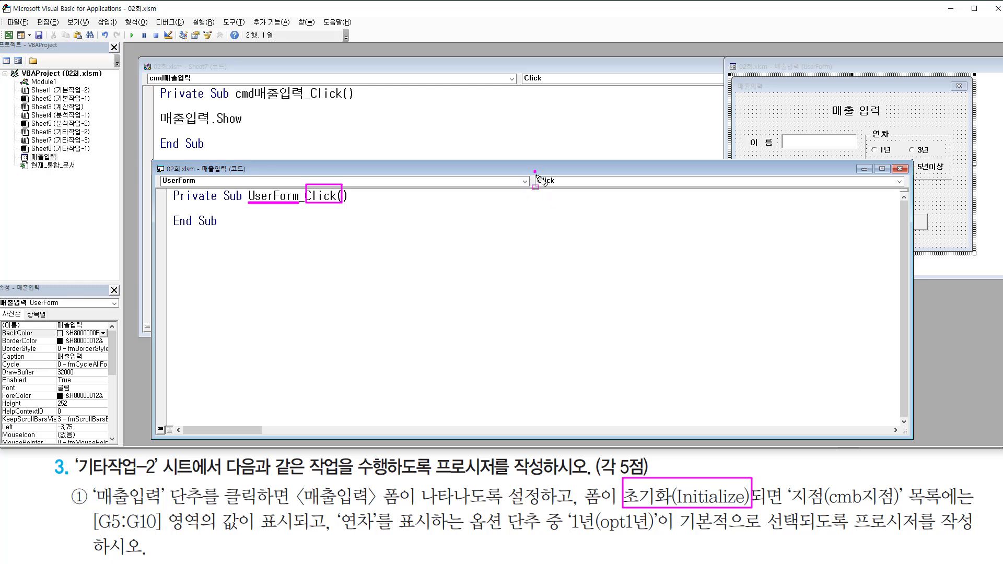
pyautogui.moveTo(534, 171); pyautogui.dragTo(560, 186)
pyautogui.press('Escape')
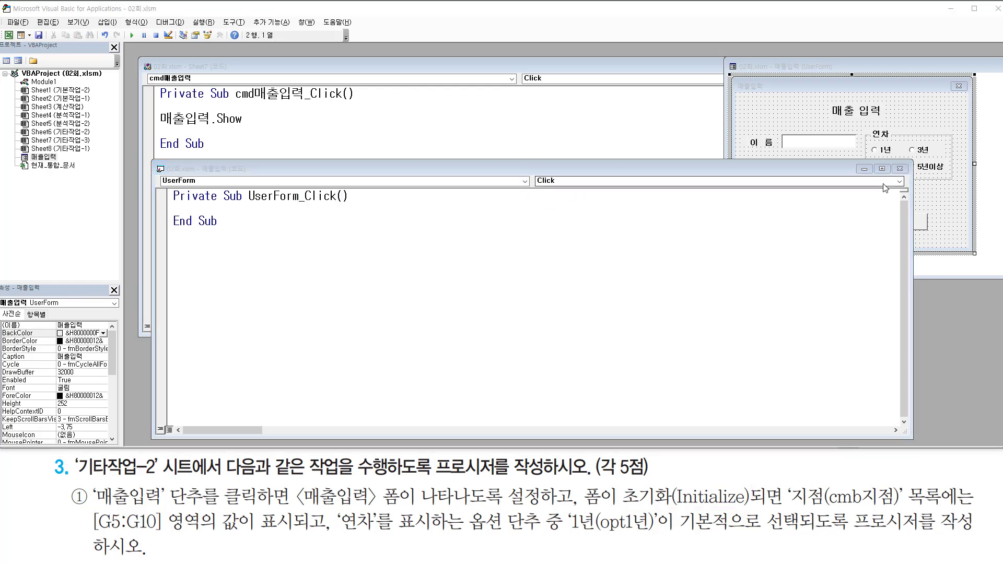
pyautogui.click(866, 182)
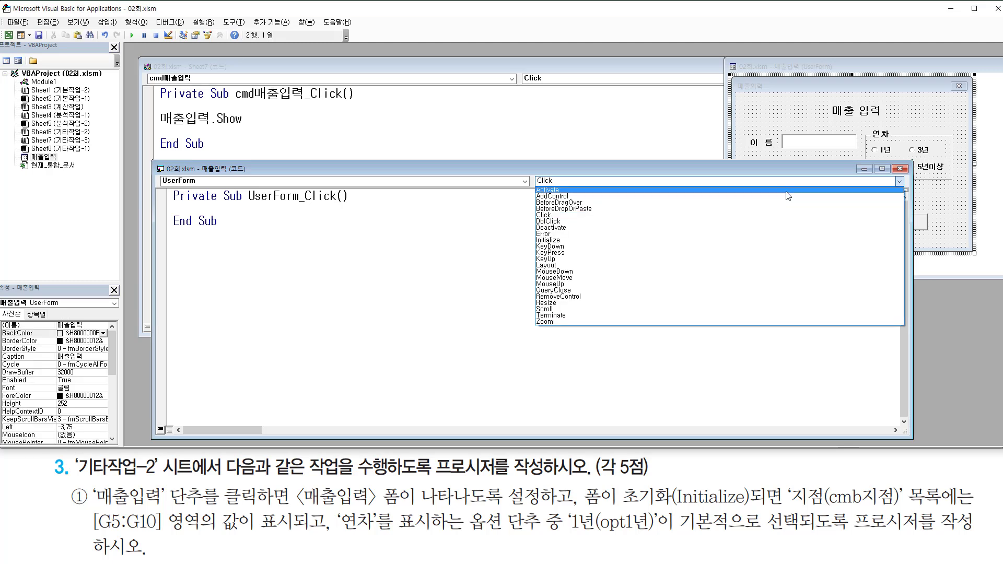
pyautogui.click(618, 241)
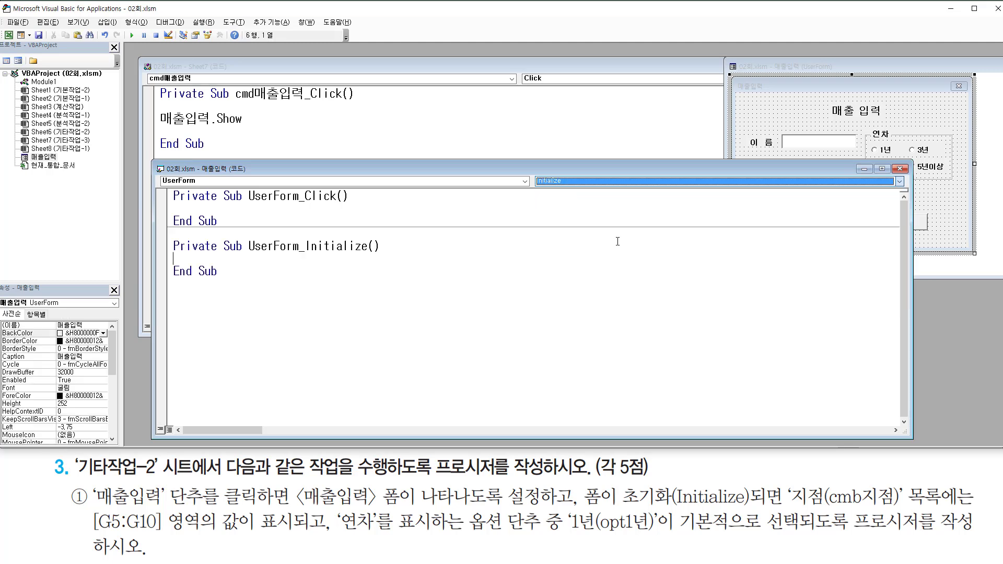
pyautogui.moveTo(244, 253); pyautogui.dragTo(386, 253)
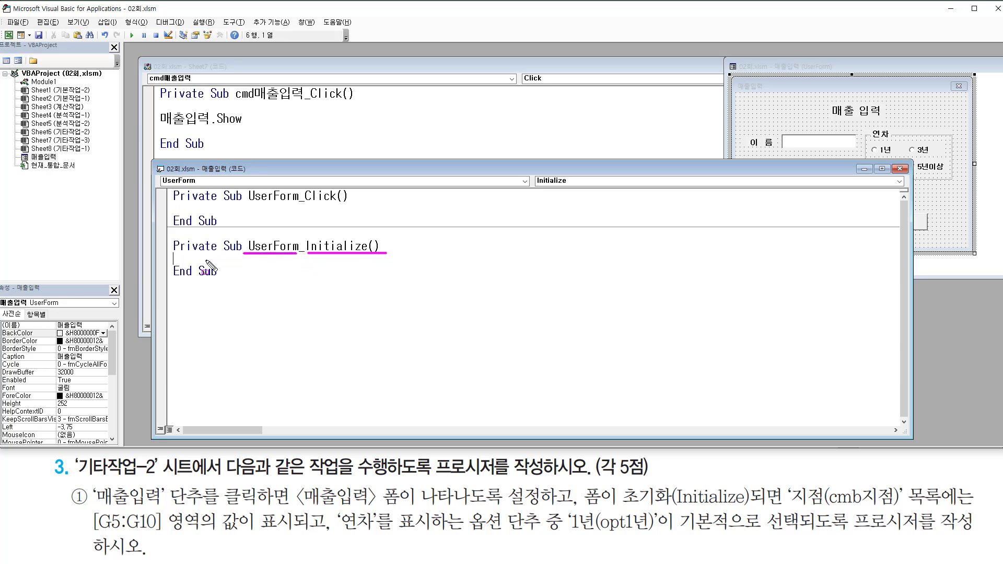
pyautogui.moveTo(178, 257); pyautogui.dragTo(258, 260)
pyautogui.press('Escape')
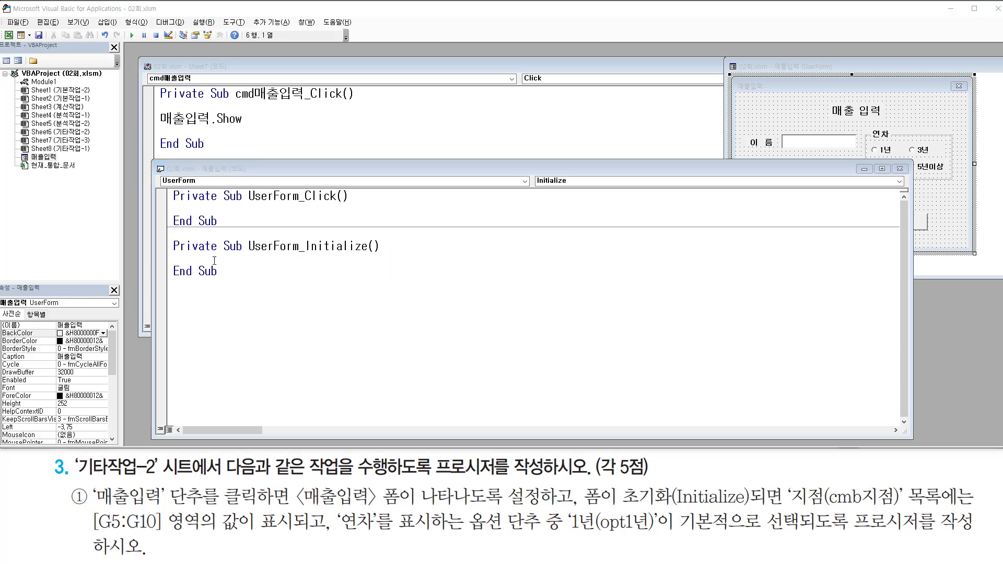
# - In UserForm_Initialize, set the RowSource of cmb지점 to "g5:g10"
pyautogui.click(218, 260)
pyautogui.press('Return')
pyautogui.press('Return')
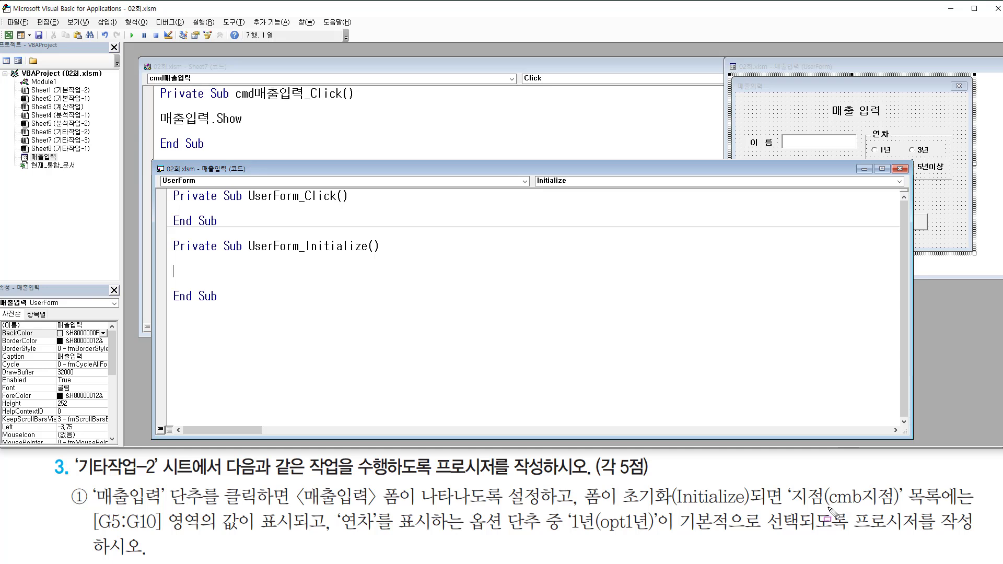
pyautogui.moveTo(828, 507); pyautogui.dragTo(891, 506)
pyautogui.press('Escape')
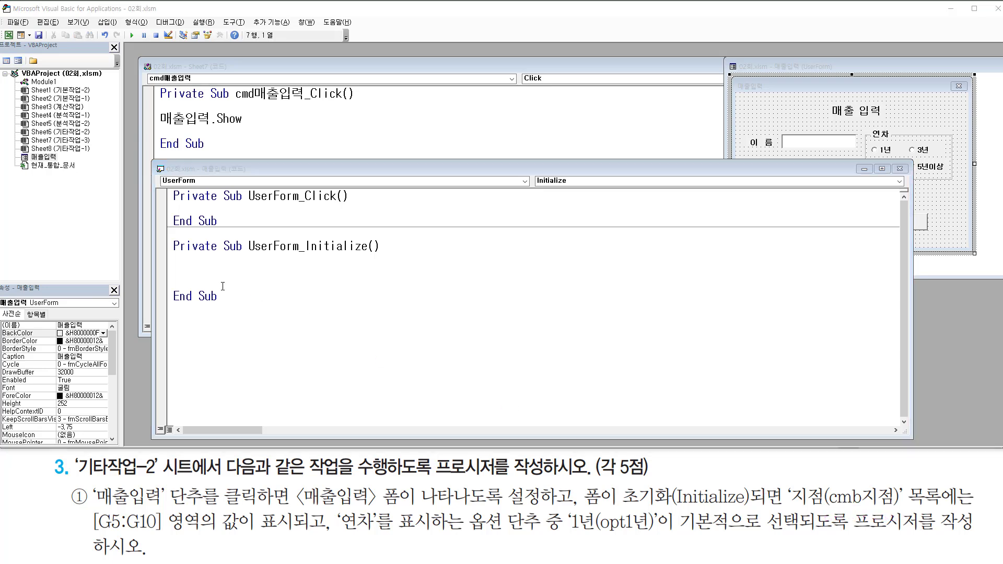
pyautogui.click(200, 278)
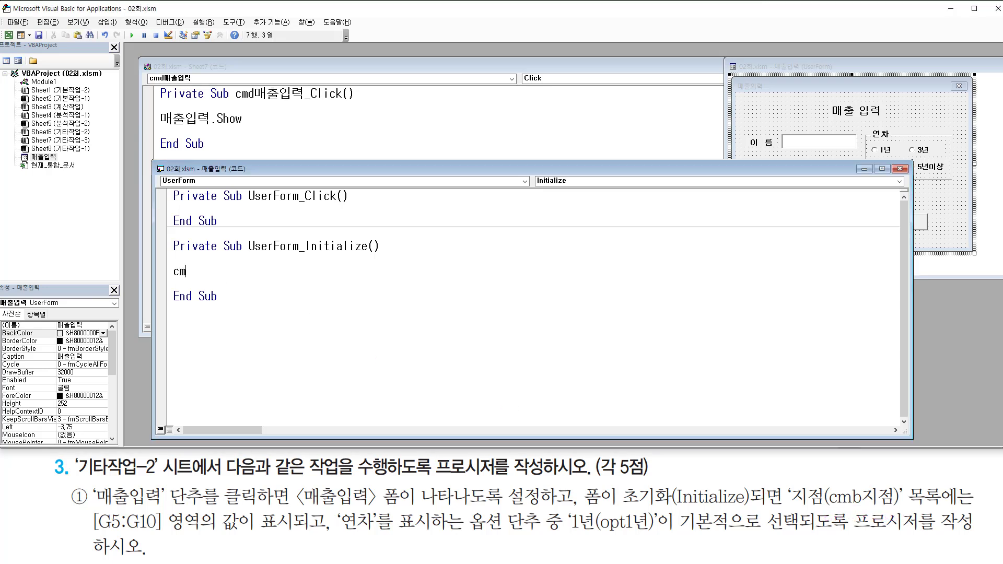
pyautogui.write('지점.row')
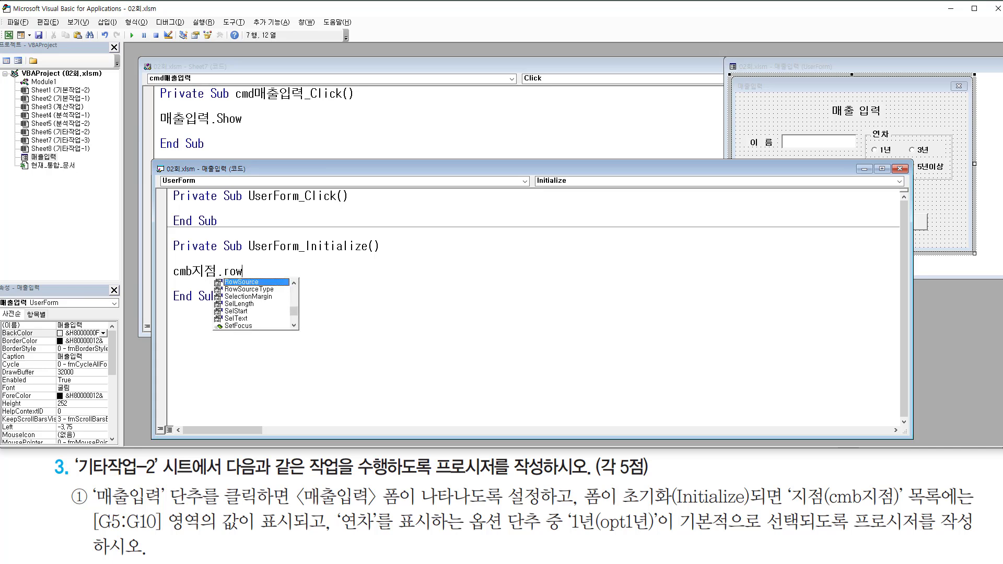
pyautogui.press('Tab')
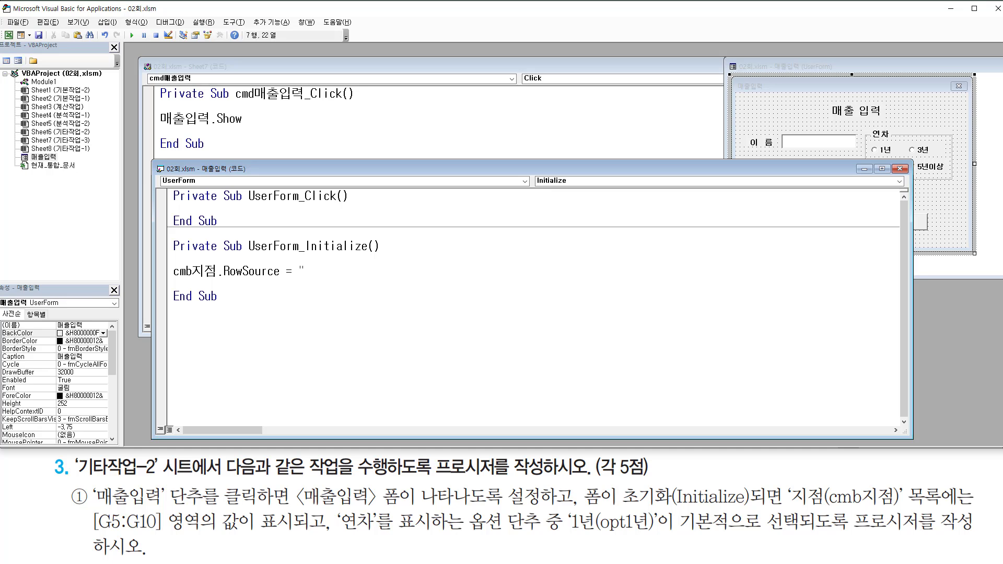
pyautogui.moveTo(95, 532); pyautogui.dragTo(155, 531)
pyautogui.press('Escape')
pyautogui.click(313, 272)
pyautogui.moveTo(174, 280); pyautogui.dragTo(354, 281)
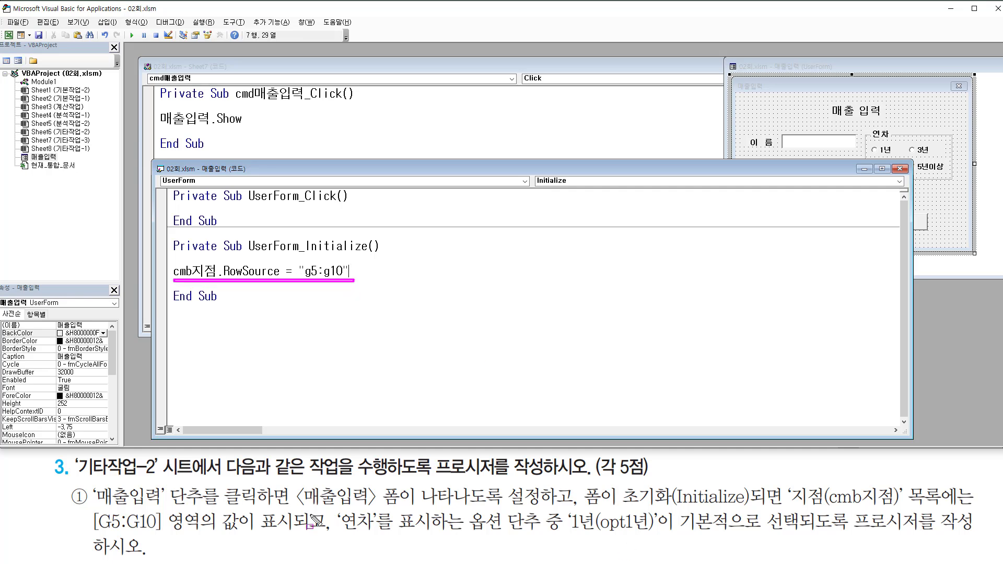
# - Add the statement opt1년.Value = True below the RowSource line in UserForm_Initialize
pyautogui.moveTo(318, 508); pyautogui.dragTo(317, 538)
pyautogui.moveTo(600, 533)
pyautogui.mouseDown()
pyautogui.moveTo(651, 532)
pyautogui.moveTo(651, 510)
pyautogui.mouseUp()
pyautogui.press('Escape')
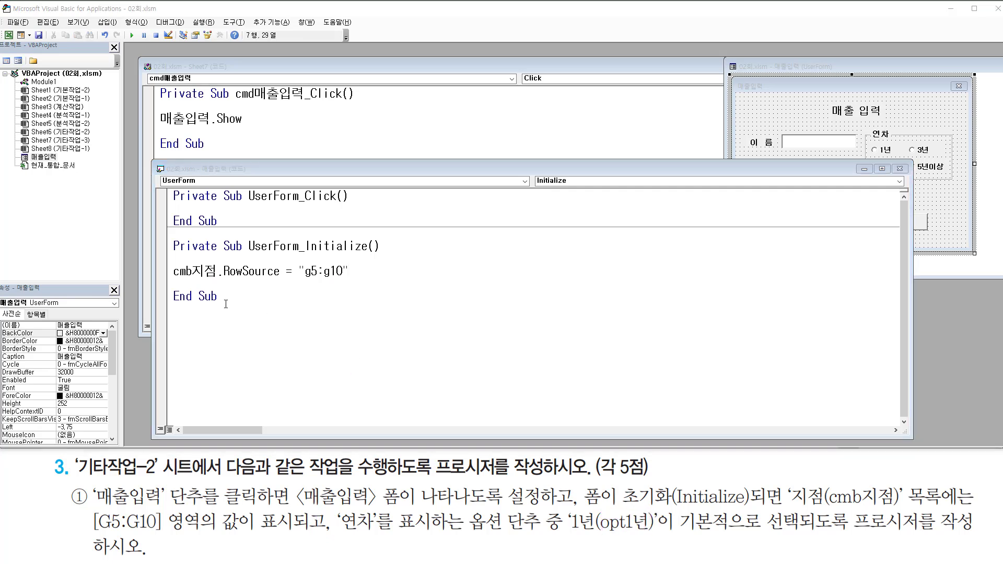
pyautogui.click(253, 279)
pyautogui.press('Return')
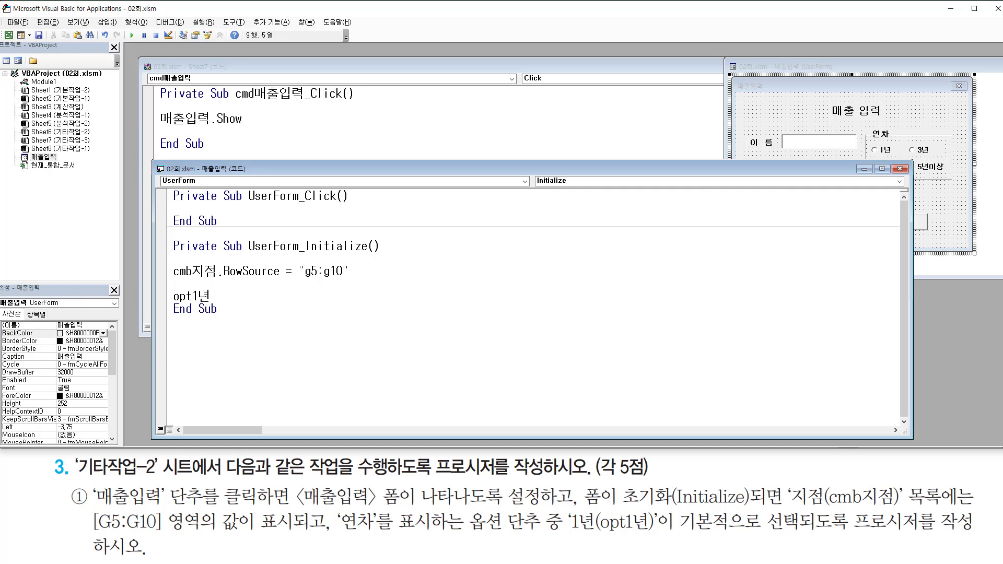
pyautogui.write('opt1년.')
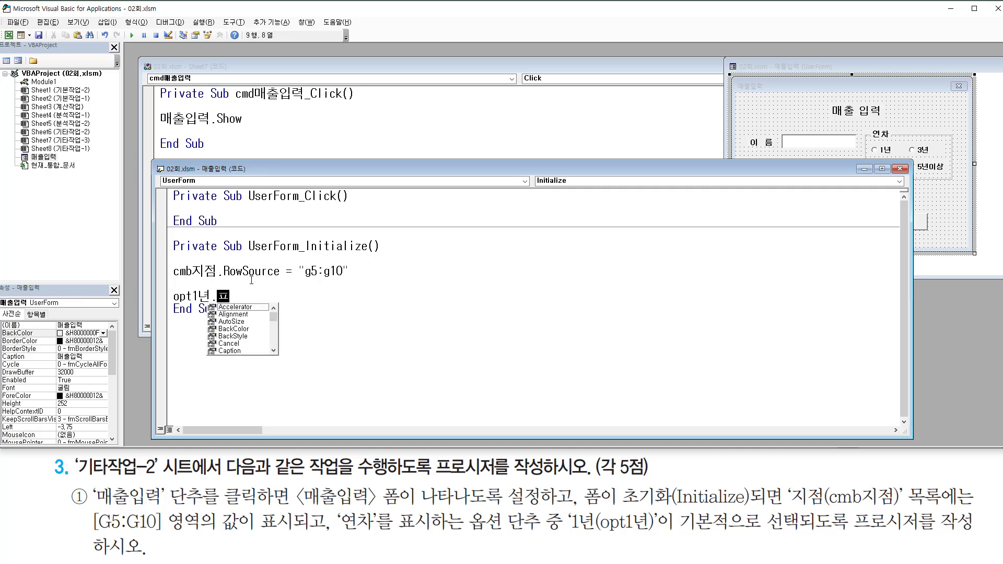
pyautogui.write('val')
pyautogui.press('Tab')
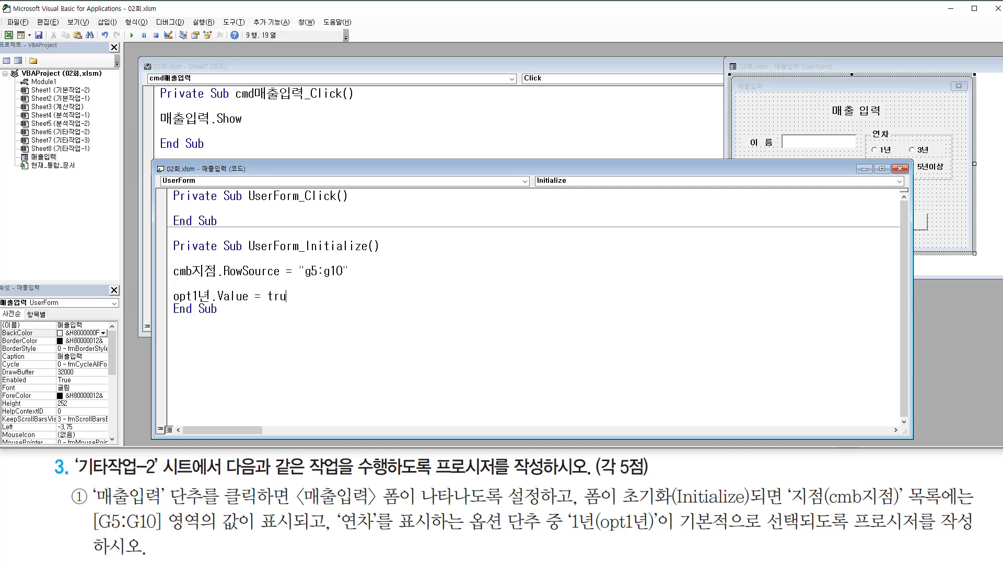
pyautogui.write('= true')
pyautogui.press('Return')
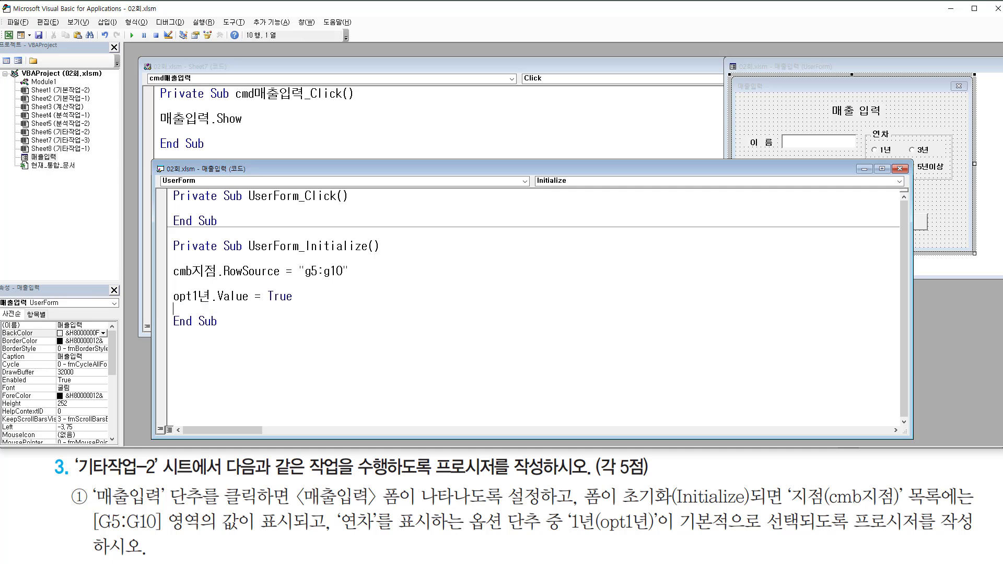
# - Review the cmb지점.RowSource and opt1년.Value statements in UserForm_Initialize, checking their control names and assigned values
pyautogui.moveTo(167, 256); pyautogui.dragTo(398, 312)
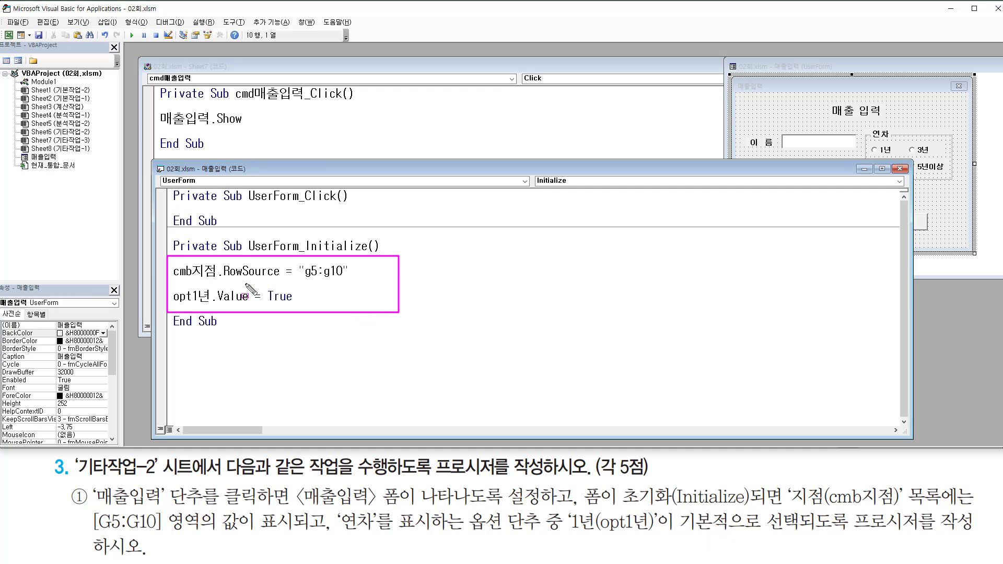
pyautogui.moveTo(174, 279); pyautogui.dragTo(352, 277)
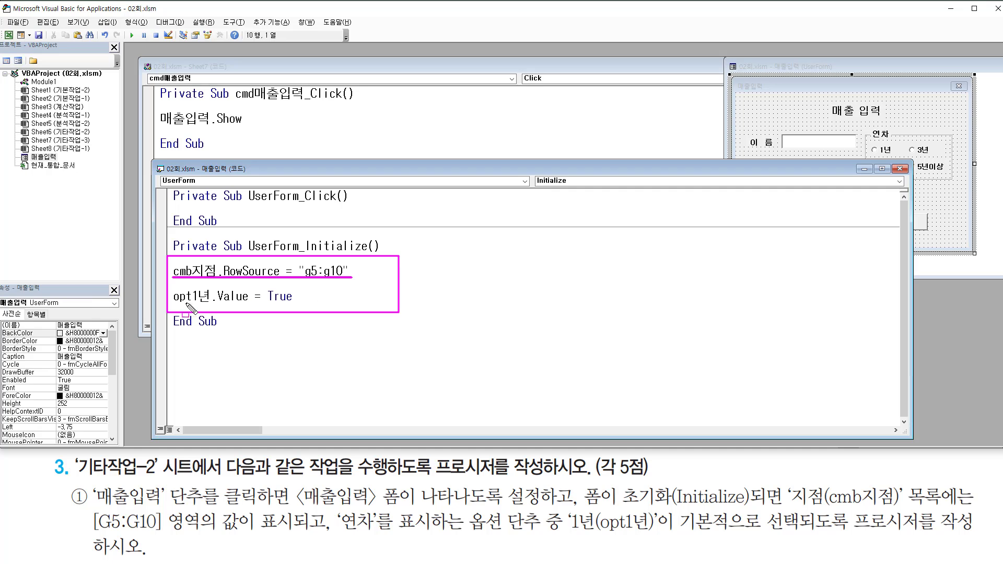
pyautogui.moveTo(173, 304); pyautogui.dragTo(307, 304)
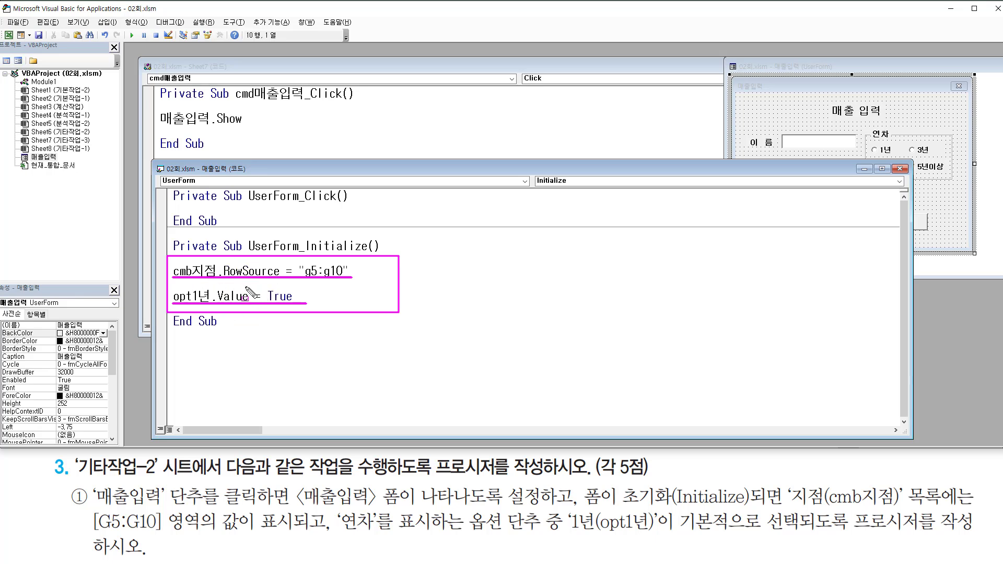
pyautogui.press('Escape')
pyautogui.hotkey('ctrl', '2')
pyautogui.moveTo(167, 289); pyautogui.dragTo(216, 280)
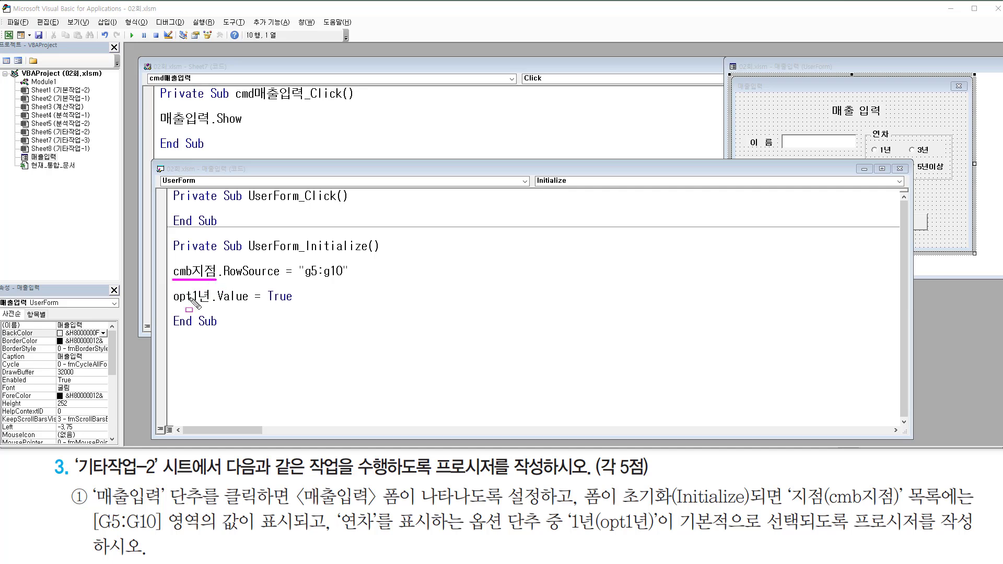
pyautogui.moveTo(171, 304); pyautogui.dragTo(203, 304)
pyautogui.moveTo(305, 279); pyautogui.dragTo(342, 280)
pyautogui.moveTo(169, 282); pyautogui.dragTo(301, 308)
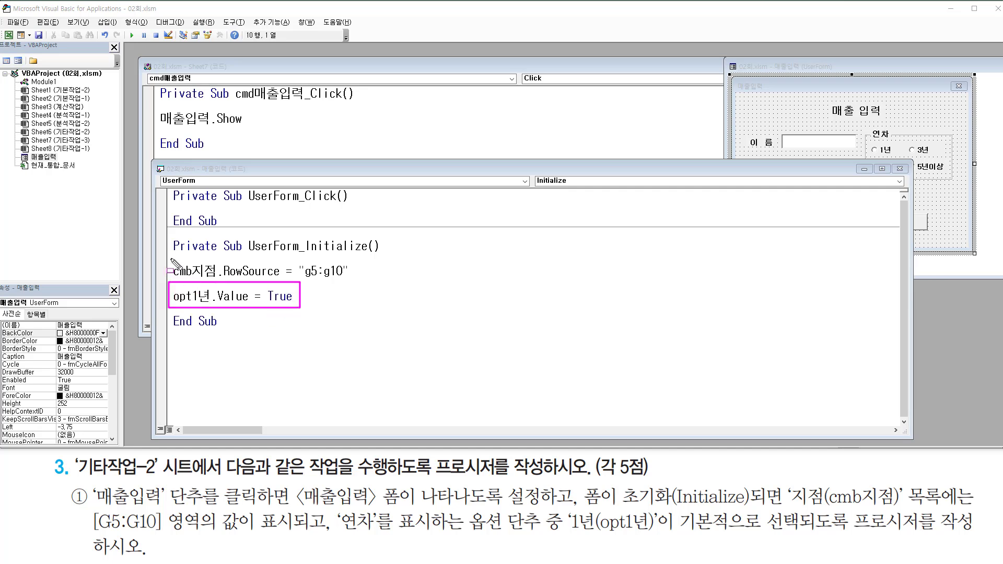
pyautogui.moveTo(173, 260)
pyautogui.mouseDown()
pyautogui.moveTo(213, 288)
pyautogui.moveTo(357, 282)
pyautogui.mouseUp()
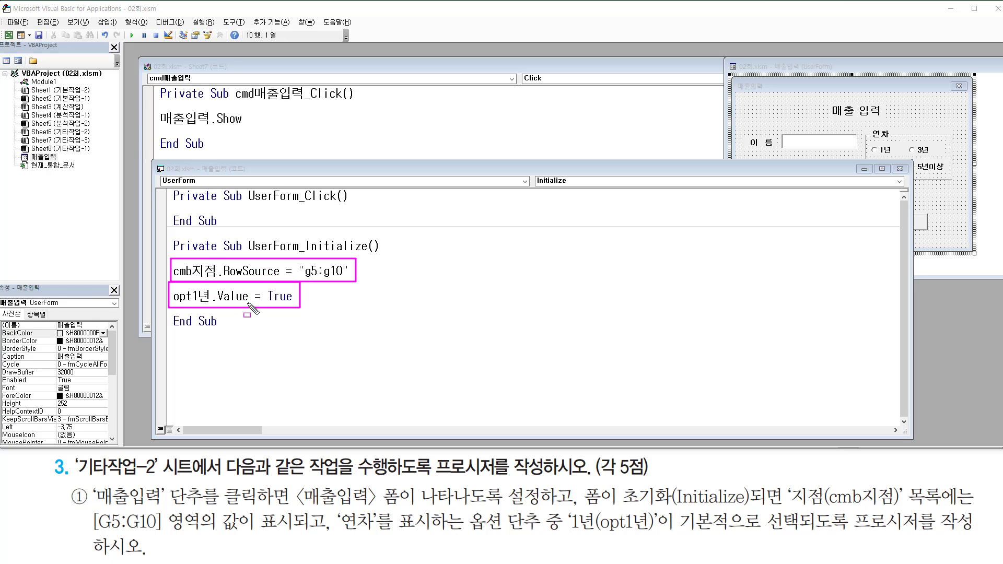
pyautogui.press('Escape')
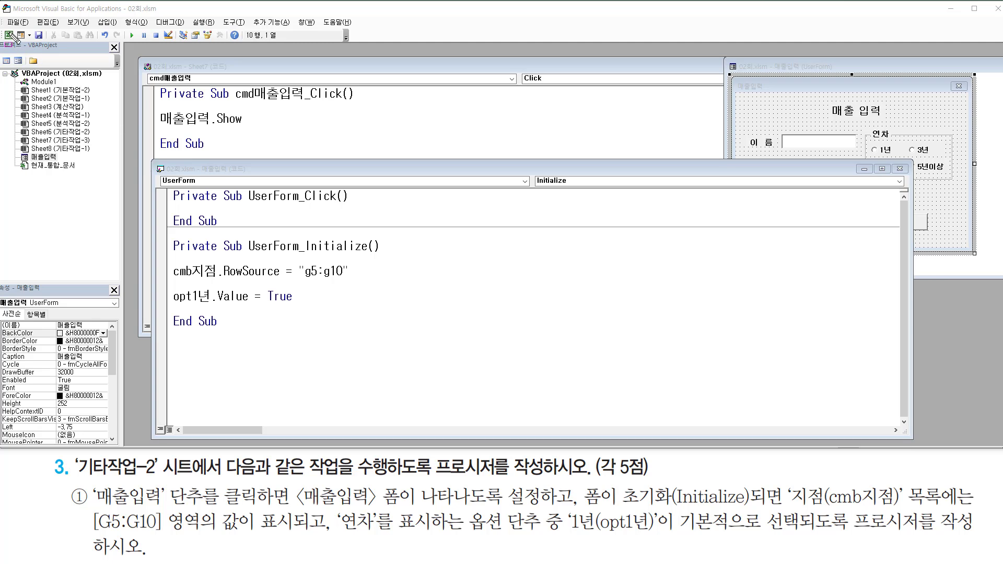
# - Switch back to Excel and launch the 매출입력 form from the command button on the 기타작업-3 sheet
pyautogui.moveTo(5, 30); pyautogui.dragTo(17, 43)
pyautogui.press('Escape')
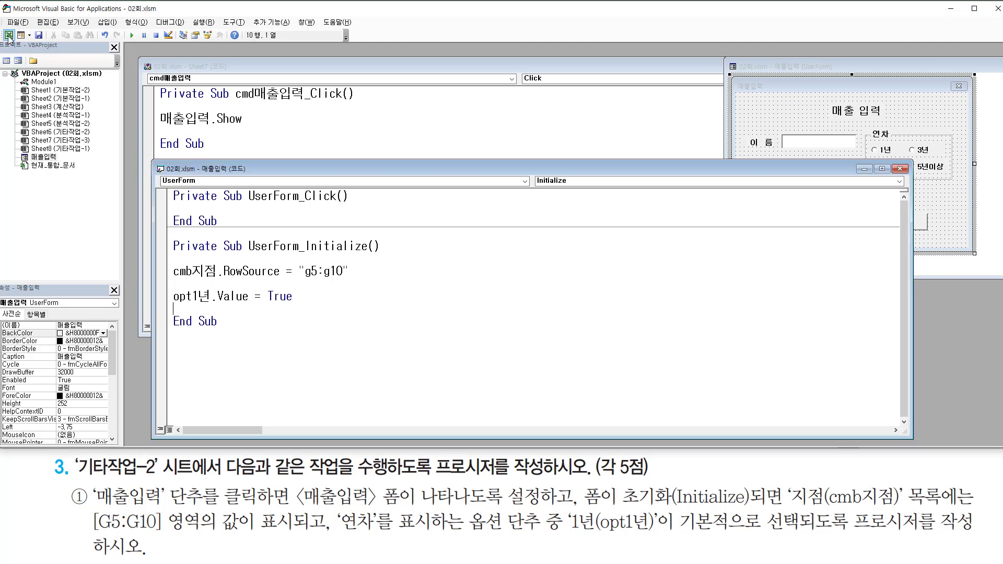
pyautogui.click(8, 35)
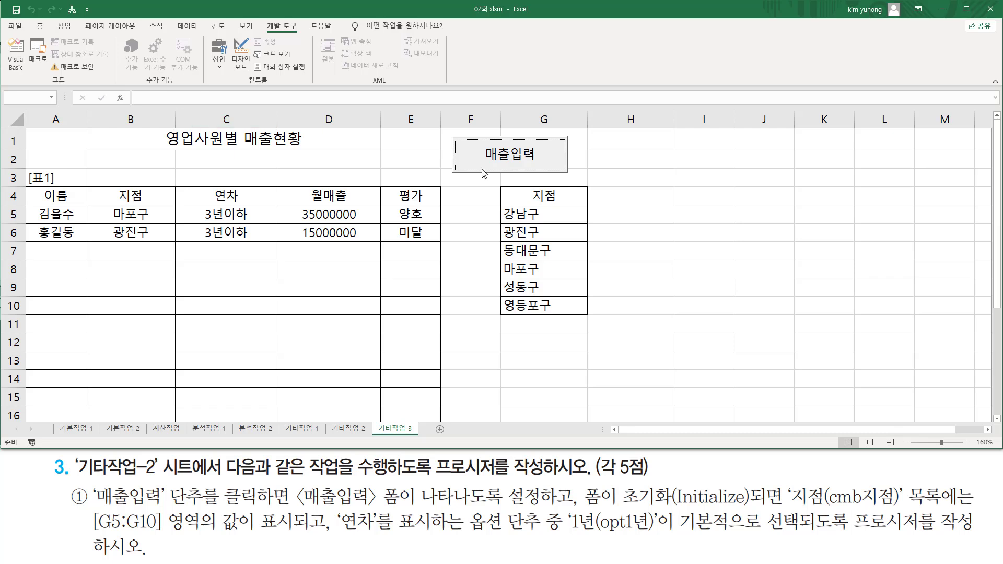
pyautogui.moveTo(458, 138)
pyautogui.mouseDown()
pyautogui.moveTo(465, 153)
pyautogui.moveTo(569, 175)
pyautogui.mouseUp()
pyautogui.press('Escape')
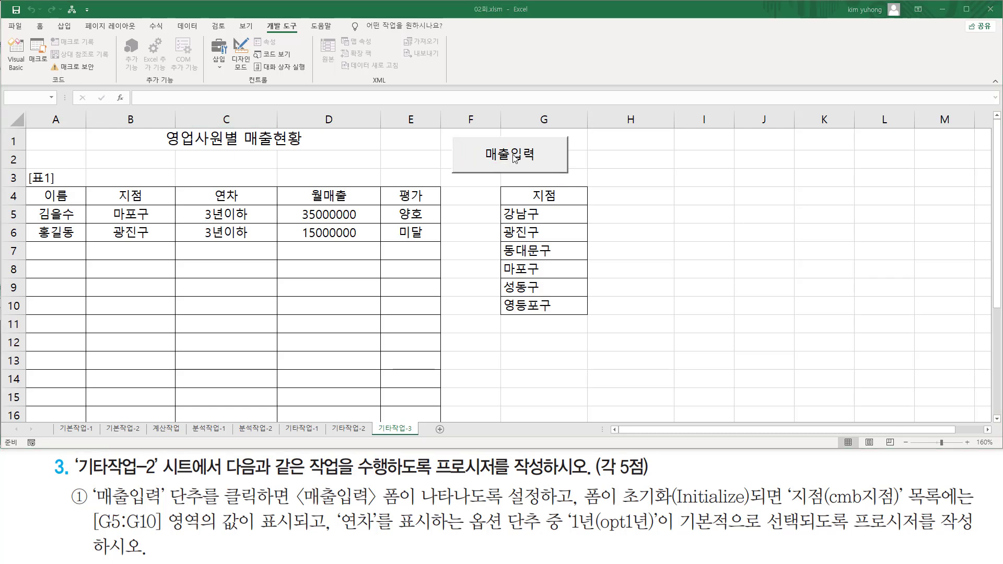
pyautogui.click(514, 158)
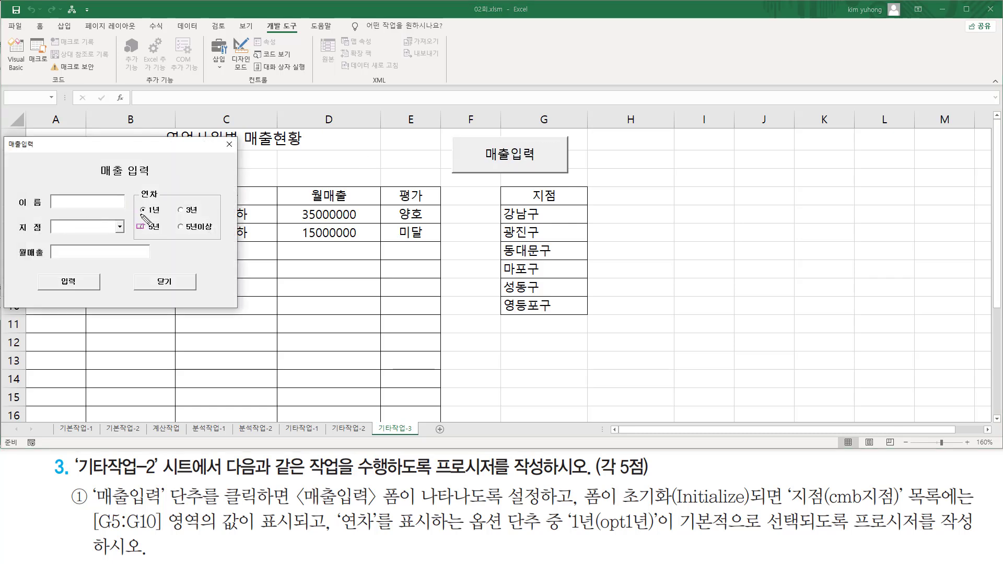
# - Check the form's default 연차 option and compare its 지점 list with G5:G10, and close the form
pyautogui.moveTo(140, 215)
pyautogui.mouseDown()
pyautogui.moveTo(164, 214)
pyautogui.moveTo(149, 215)
pyautogui.mouseUp()
pyautogui.moveTo(50, 231); pyautogui.dragTo(137, 247)
pyautogui.press('Escape')
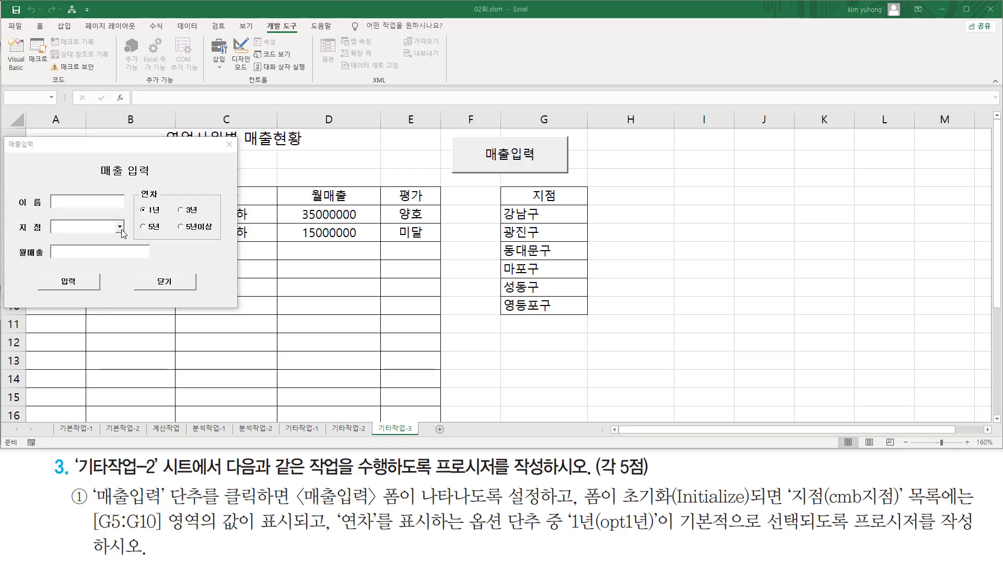
pyautogui.click(121, 229)
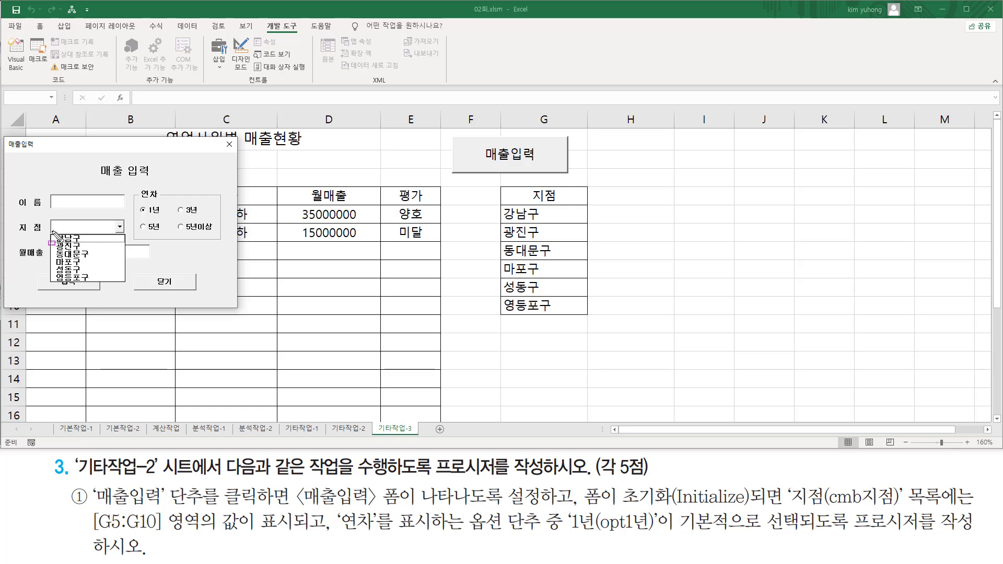
pyautogui.moveTo(55, 233)
pyautogui.mouseDown()
pyautogui.moveTo(101, 262)
pyautogui.moveTo(99, 282)
pyautogui.mouseUp()
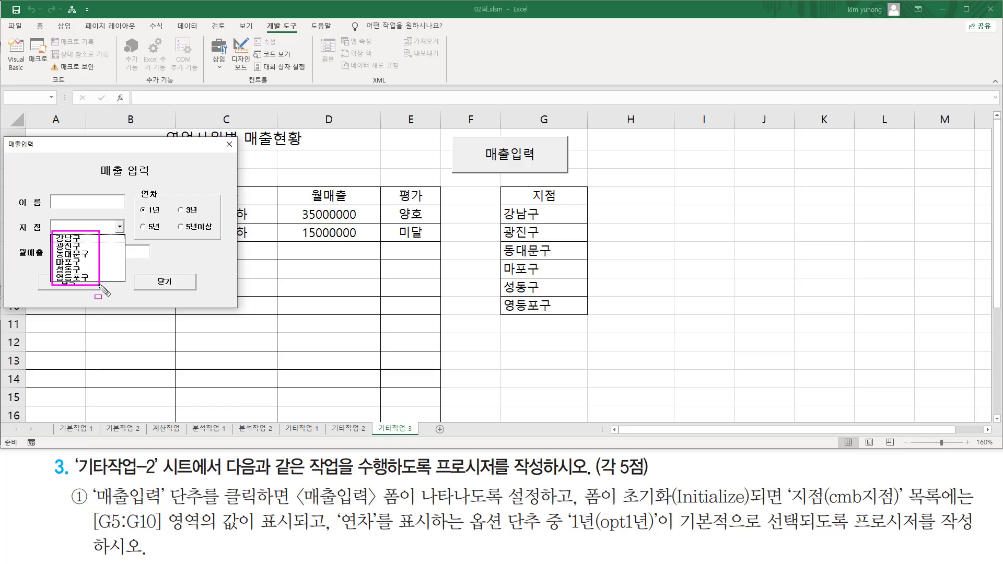
pyautogui.moveTo(498, 204)
pyautogui.mouseDown()
pyautogui.moveTo(517, 295)
pyautogui.moveTo(573, 313)
pyautogui.mouseUp()
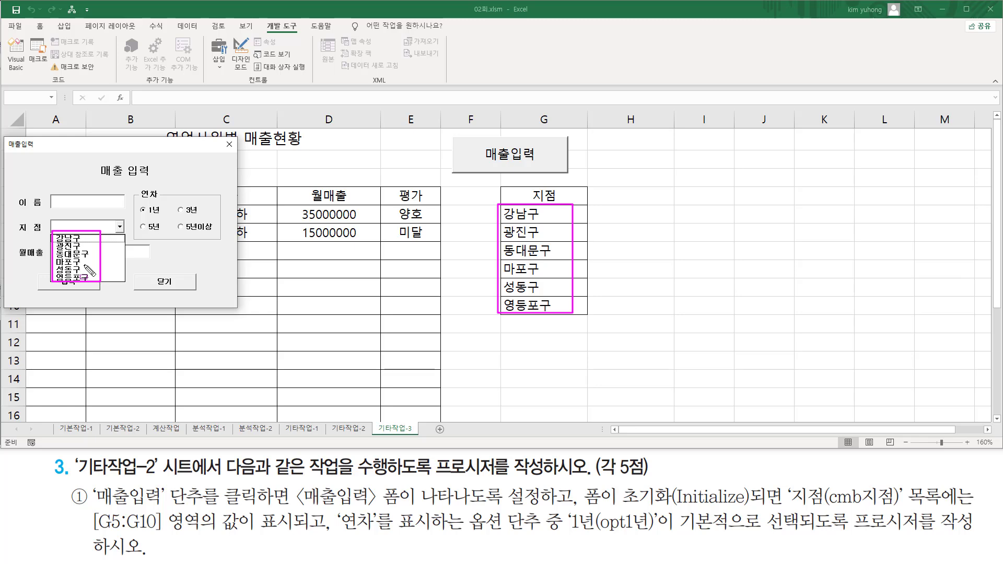
pyautogui.press('Escape')
pyautogui.click(204, 199)
pyautogui.click(229, 144)
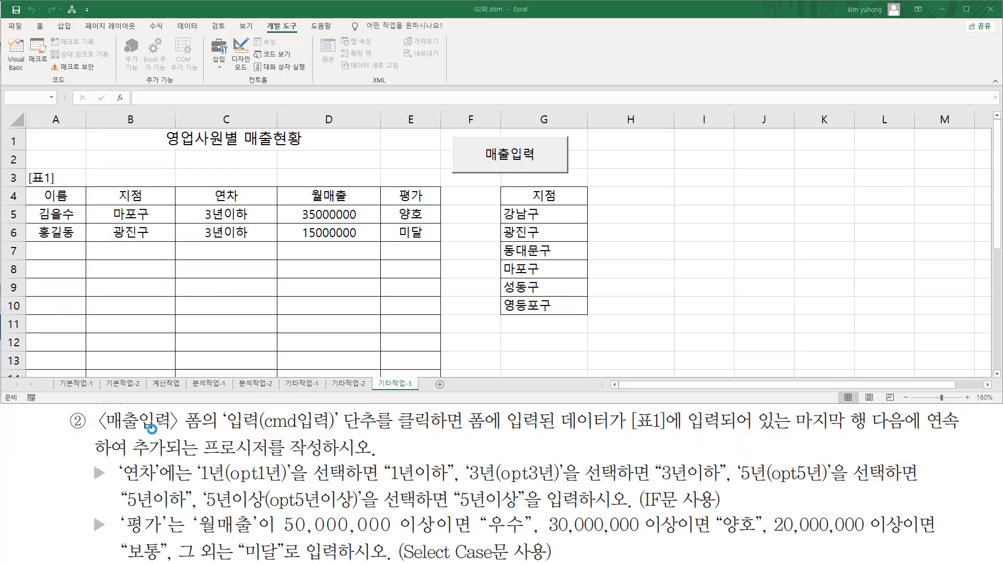
# - Read the cmd입력 instruction, reopen the 매출입력 form and move it beside [표1] so the table is uncovered
pyautogui.moveTo(98, 439)
pyautogui.mouseDown()
pyautogui.moveTo(197, 442)
pyautogui.moveTo(218, 418)
pyautogui.moveTo(206, 412)
pyautogui.moveTo(392, 433)
pyautogui.moveTo(399, 408)
pyautogui.moveTo(410, 432)
pyautogui.moveTo(433, 438)
pyautogui.moveTo(642, 428)
pyautogui.moveTo(728, 441)
pyautogui.moveTo(957, 434)
pyautogui.moveTo(629, 409)
pyautogui.mouseUp()
pyautogui.moveTo(94, 456); pyautogui.dragTo(376, 457)
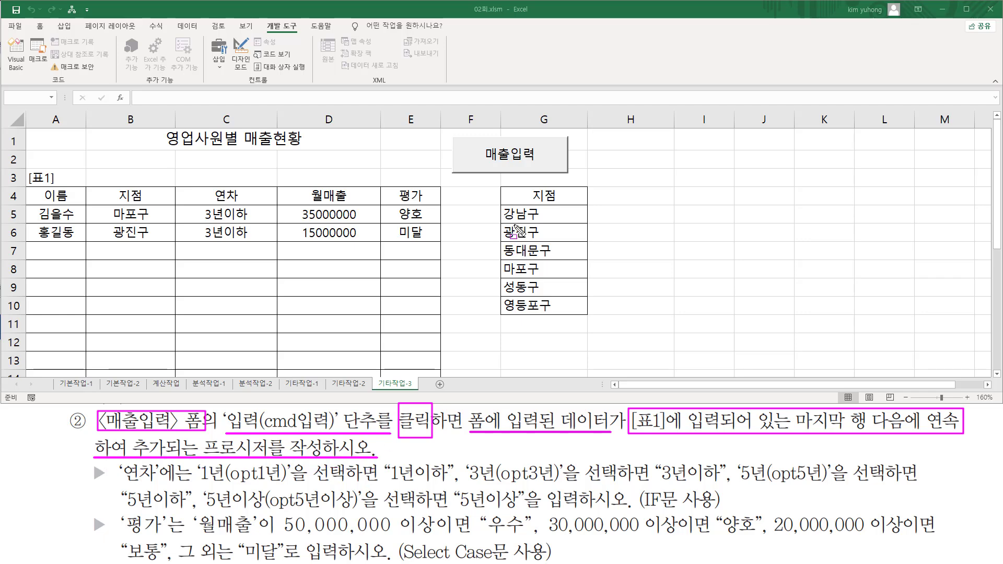
pyautogui.press('Escape')
pyautogui.click(483, 160)
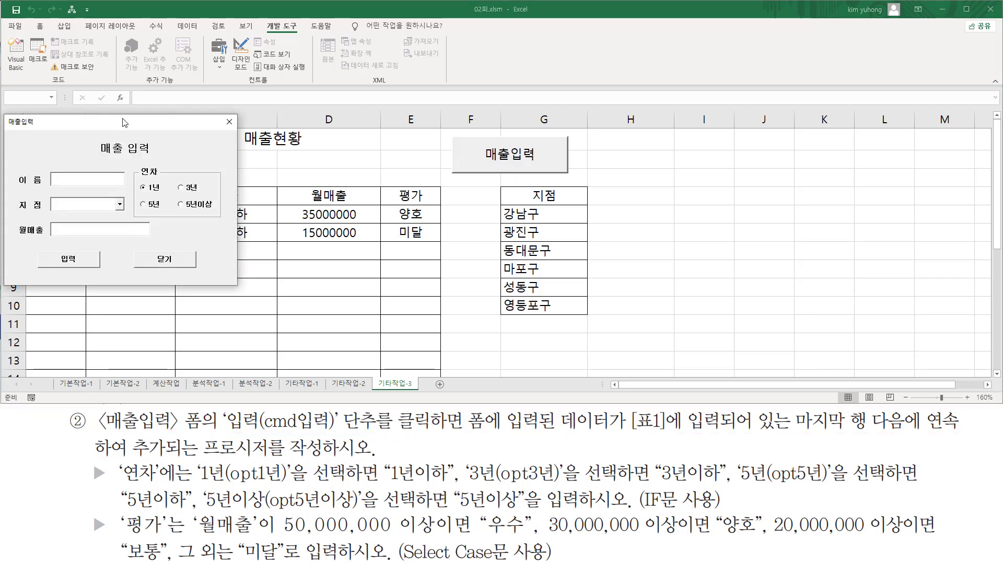
pyautogui.moveTo(125, 122); pyautogui.dragTo(567, 150)
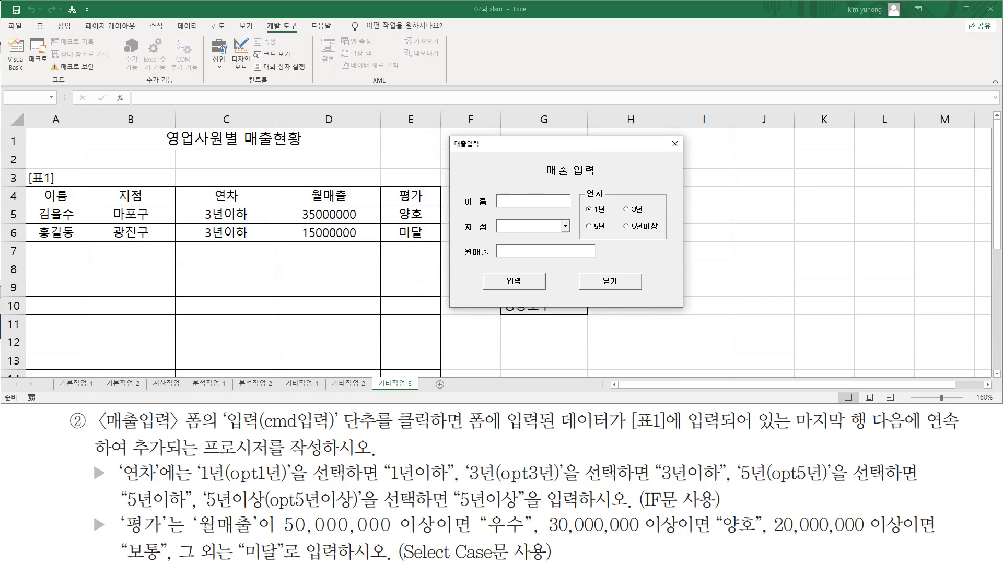
# - Examine the form's 이름, 지점, 월매출 and 연차 inputs and its 입력 button against row 7 of [표1]
pyautogui.moveTo(496, 193); pyautogui.dragTo(569, 204)
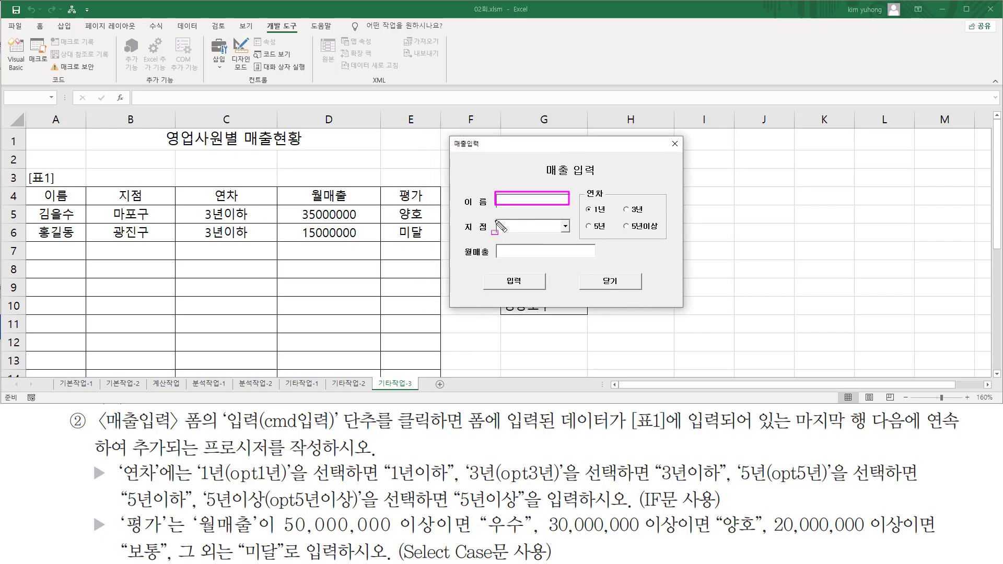
pyautogui.moveTo(495, 221); pyautogui.dragTo(567, 230)
pyautogui.moveTo(492, 246); pyautogui.dragTo(599, 258)
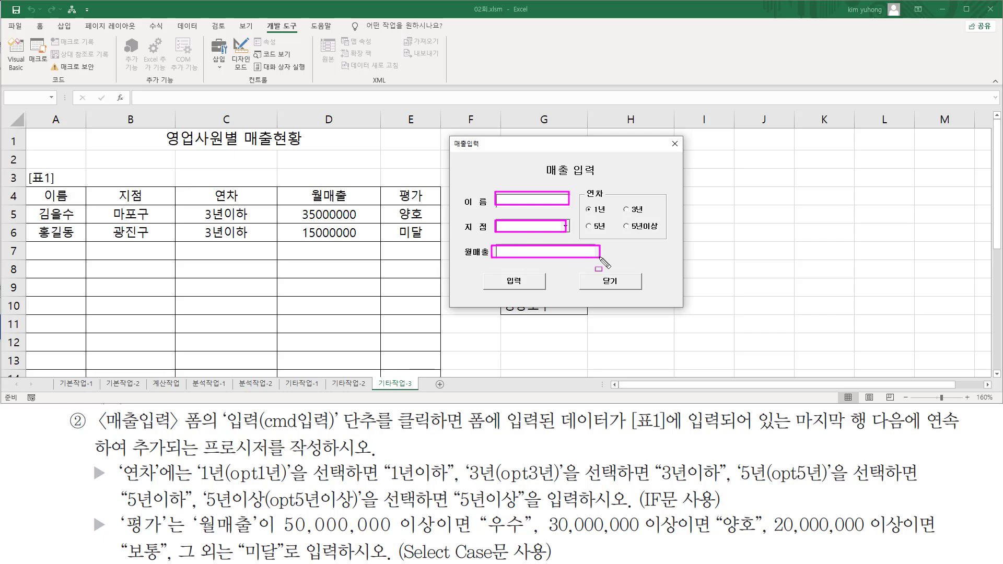
pyautogui.moveTo(580, 193)
pyautogui.mouseDown()
pyautogui.moveTo(617, 226)
pyautogui.moveTo(670, 234)
pyautogui.mouseUp()
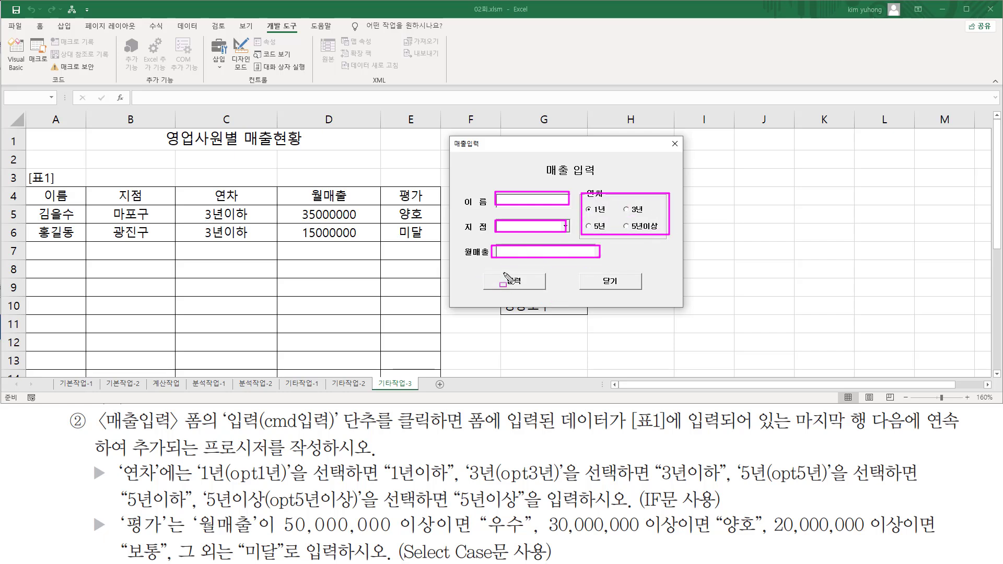
pyautogui.moveTo(504, 272); pyautogui.dragTo(526, 289)
pyautogui.moveTo(462, 182)
pyautogui.mouseDown()
pyautogui.moveTo(640, 260)
pyautogui.moveTo(672, 260)
pyautogui.mouseUp()
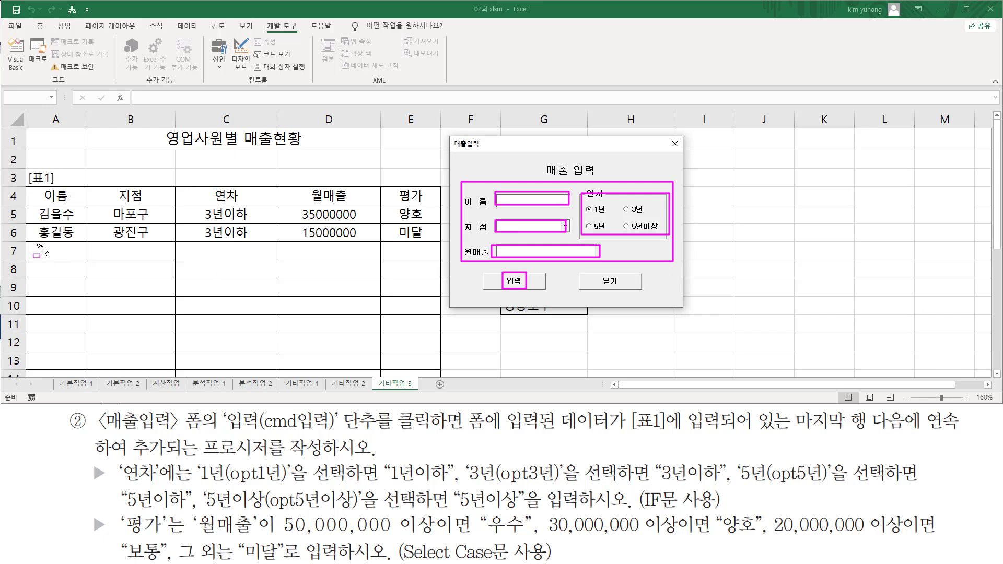
pyautogui.moveTo(33, 244); pyautogui.dragTo(429, 259)
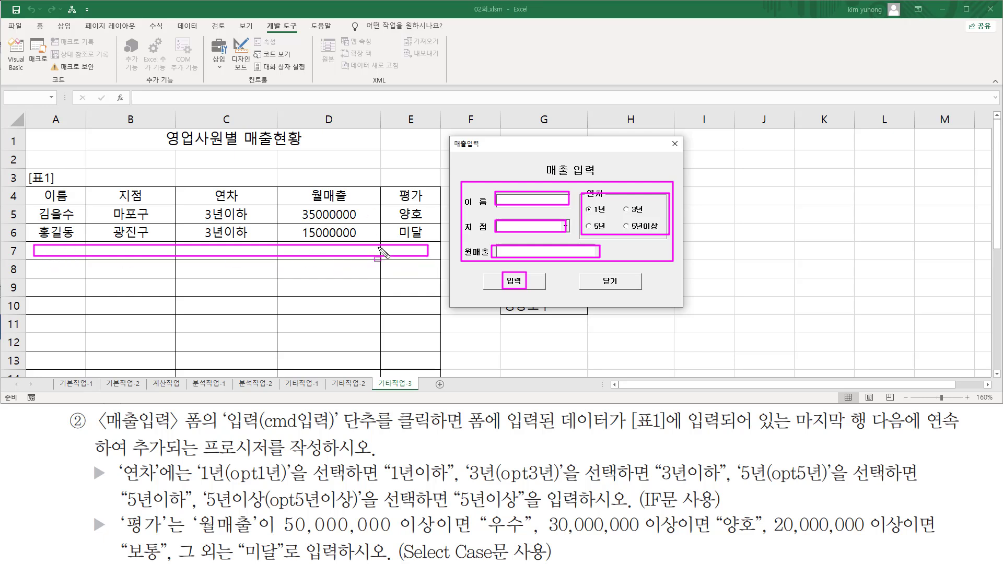
# - Move the 매출입력 form clear of the G5:G10 list and match its 이름, 지점, 연차 and 월매출 inputs to row 7 of [표1]
pyautogui.moveTo(512, 152); pyautogui.dragTo(660, 161)
pyautogui.moveTo(643, 208)
pyautogui.mouseDown()
pyautogui.moveTo(717, 202)
pyautogui.moveTo(717, 215)
pyautogui.mouseUp()
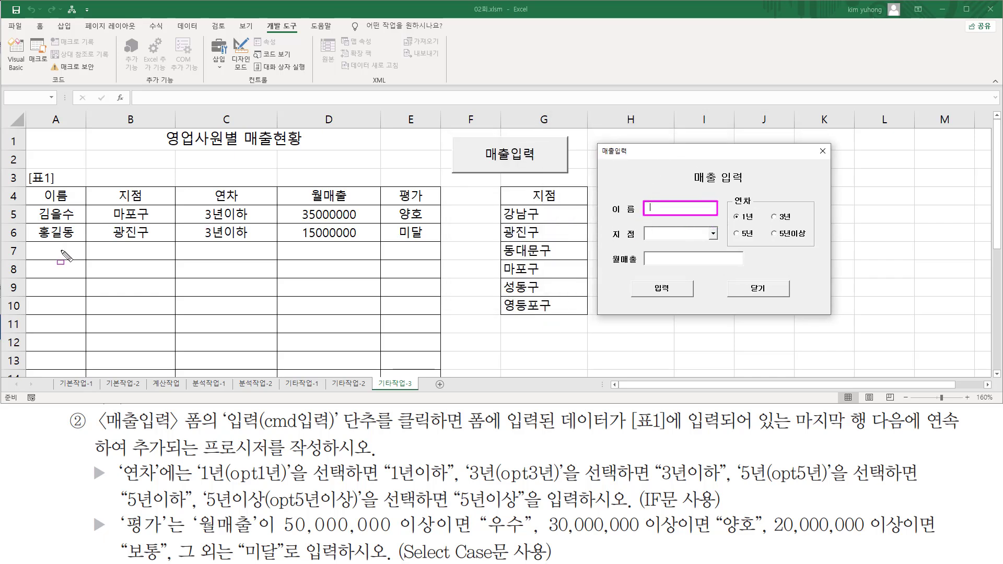
pyautogui.moveTo(34, 244); pyautogui.dragTo(72, 252)
pyautogui.moveTo(644, 224); pyautogui.dragTo(717, 240)
pyautogui.moveTo(107, 246); pyautogui.dragTo(146, 255)
pyautogui.moveTo(727, 207); pyautogui.dragTo(820, 245)
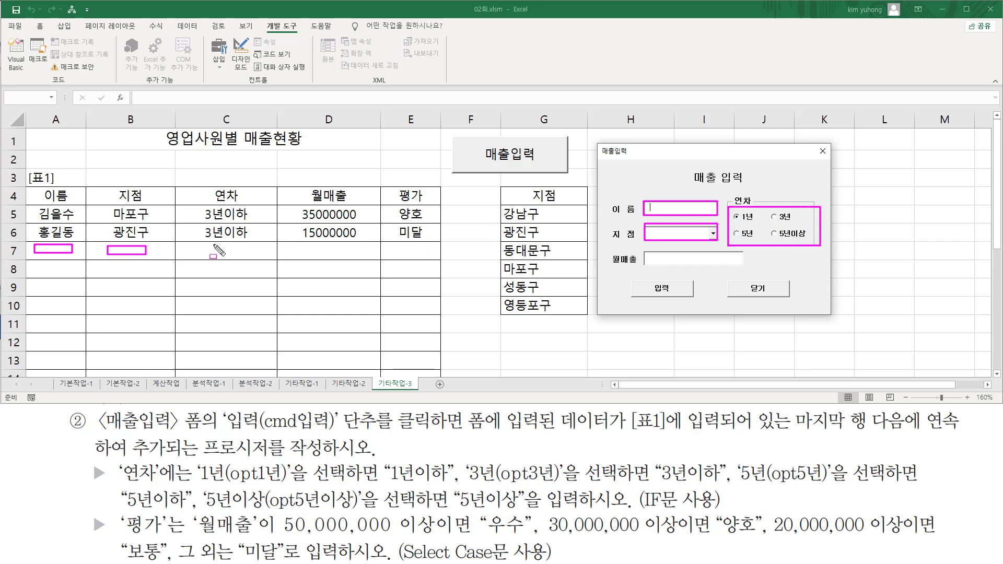
pyautogui.moveTo(203, 247); pyautogui.dragTo(251, 257)
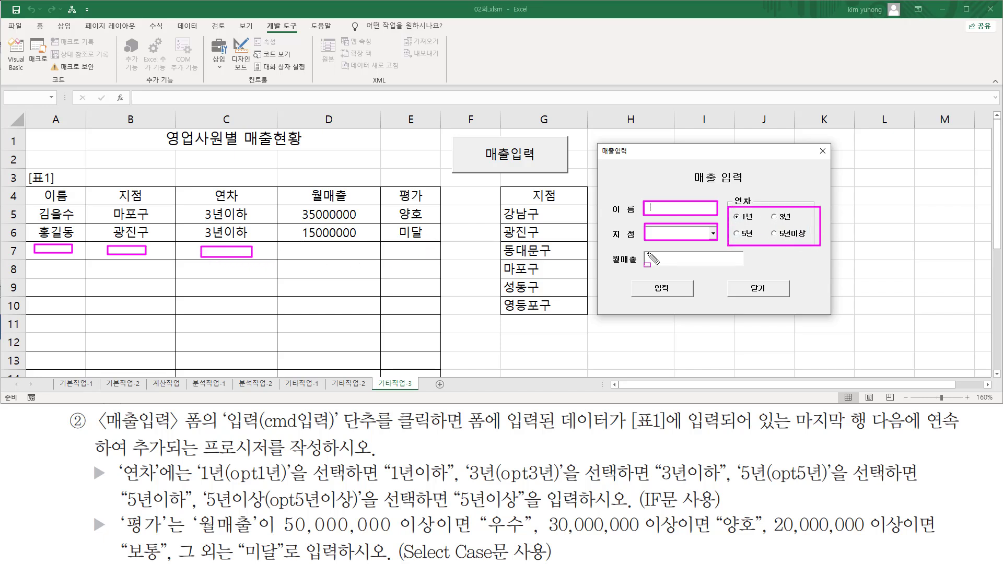
pyautogui.moveTo(647, 254); pyautogui.dragTo(731, 266)
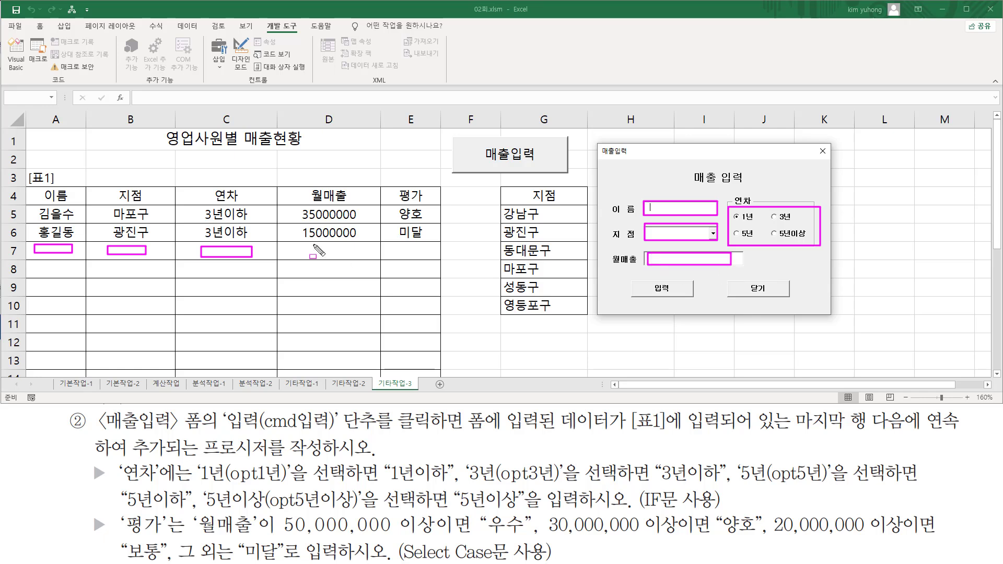
pyautogui.moveTo(291, 245); pyautogui.dragTo(369, 255)
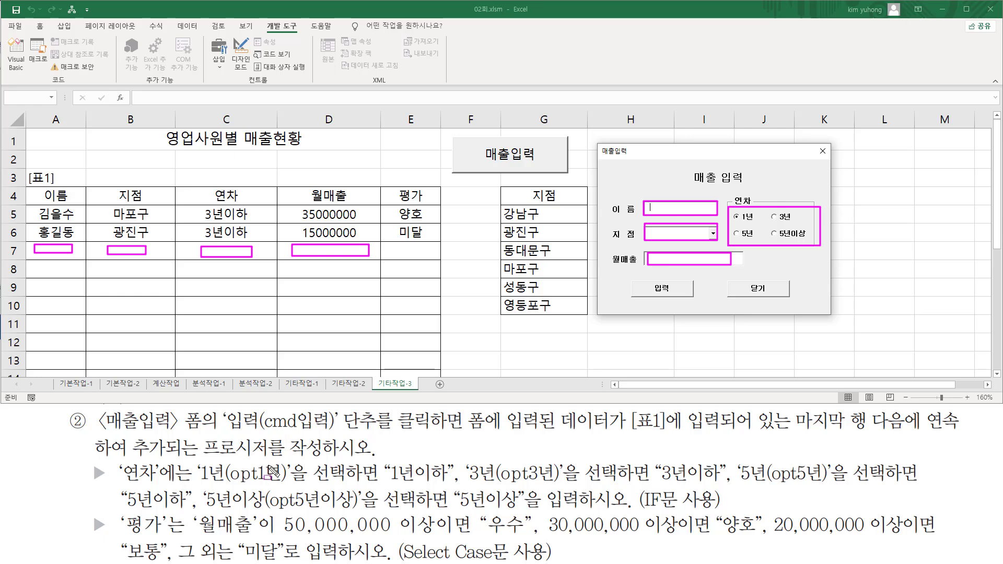
# - Read the 평가 instruction's 월매출 thresholds, grades and Select Case requirement, relating them to the 월매출 input and cell E7
pyautogui.moveTo(88, 512)
pyautogui.mouseDown()
pyautogui.moveTo(108, 538)
pyautogui.moveTo(255, 538)
pyautogui.mouseUp()
pyautogui.moveTo(646, 260)
pyautogui.mouseDown()
pyautogui.moveTo(754, 281)
pyautogui.moveTo(754, 270)
pyautogui.mouseUp()
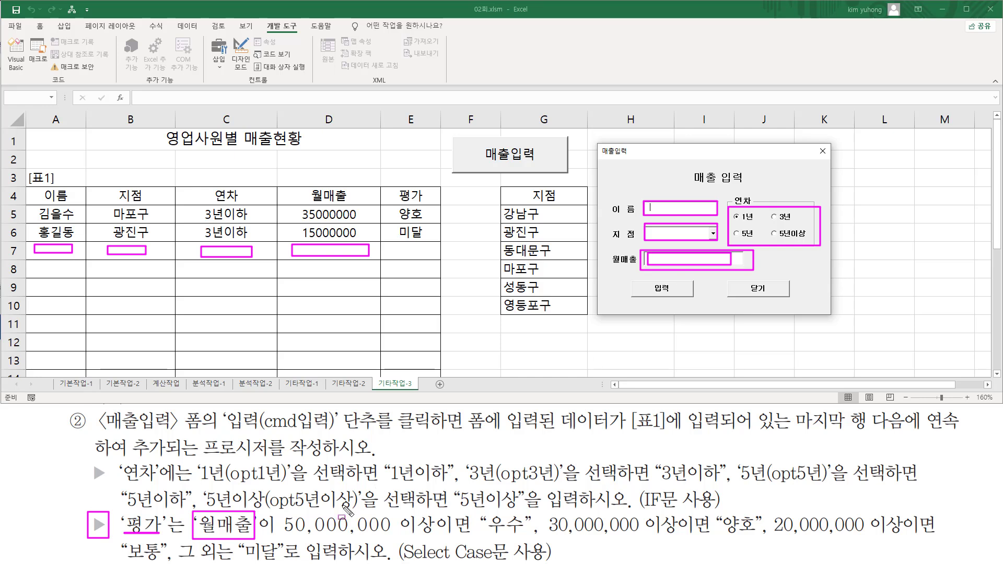
pyautogui.moveTo(281, 534); pyautogui.dragTo(434, 532)
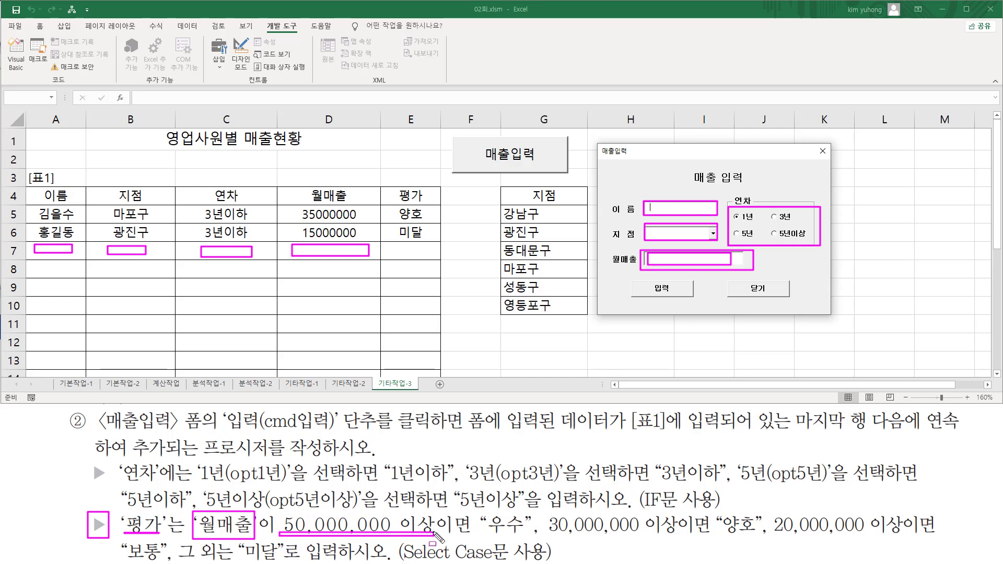
pyautogui.moveTo(486, 511)
pyautogui.mouseDown()
pyautogui.moveTo(518, 534)
pyautogui.moveTo(909, 533)
pyautogui.mouseUp()
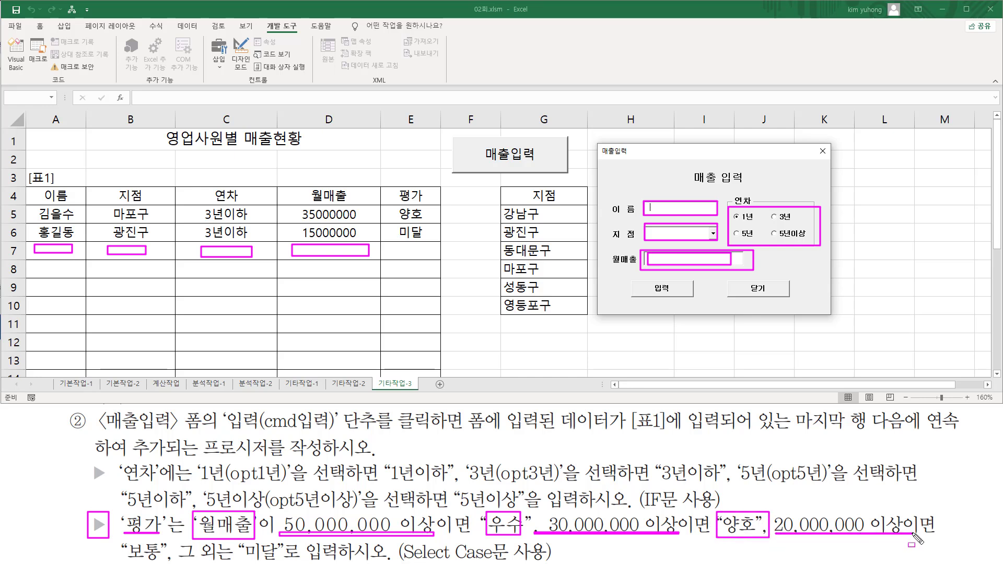
pyautogui.moveTo(130, 543); pyautogui.dragTo(156, 559)
pyautogui.moveTo(246, 541)
pyautogui.mouseDown()
pyautogui.moveTo(247, 558)
pyautogui.moveTo(266, 541)
pyautogui.moveTo(276, 560)
pyautogui.mouseUp()
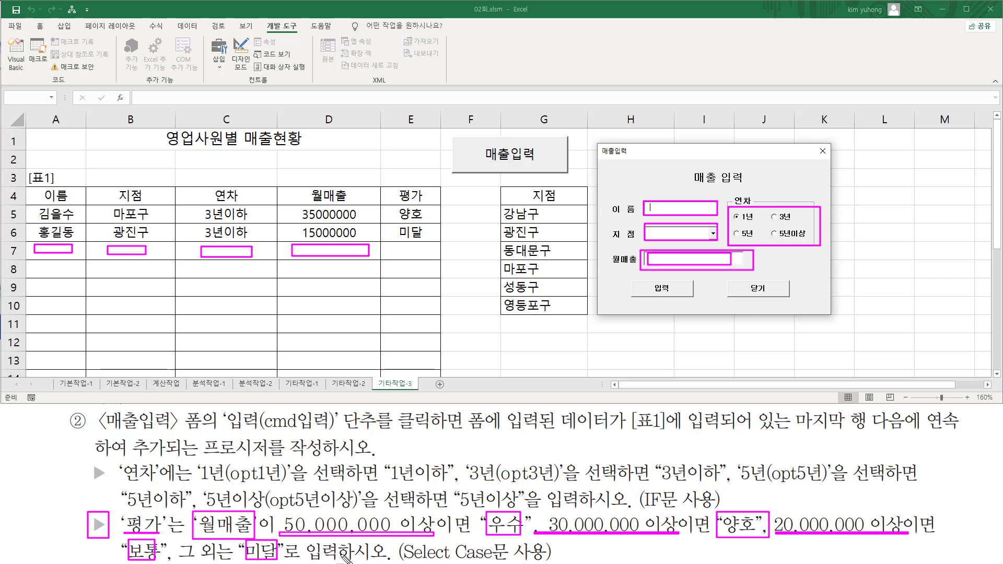
pyautogui.moveTo(401, 560); pyautogui.dragTo(542, 562)
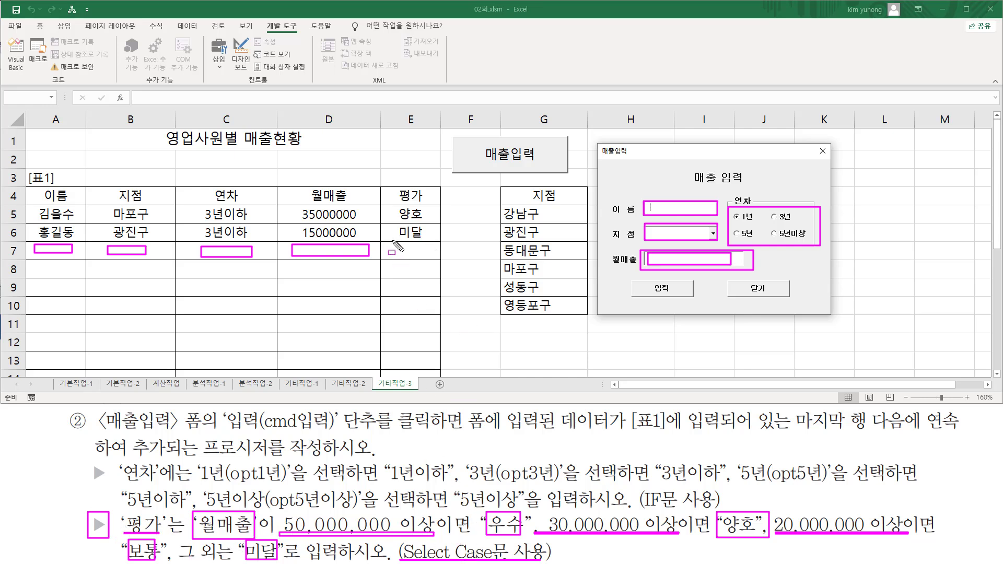
pyautogui.moveTo(392, 243); pyautogui.dragTo(432, 258)
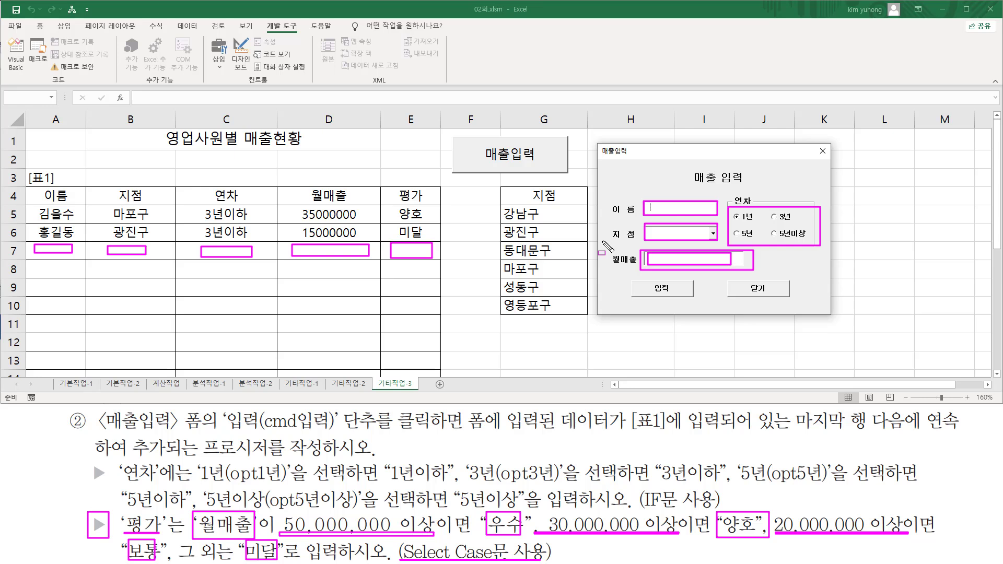
# - Examine the 지점 list in G5:G10 alongside the form's 월매출 input
pyautogui.moveTo(501, 203); pyautogui.dragTo(569, 323)
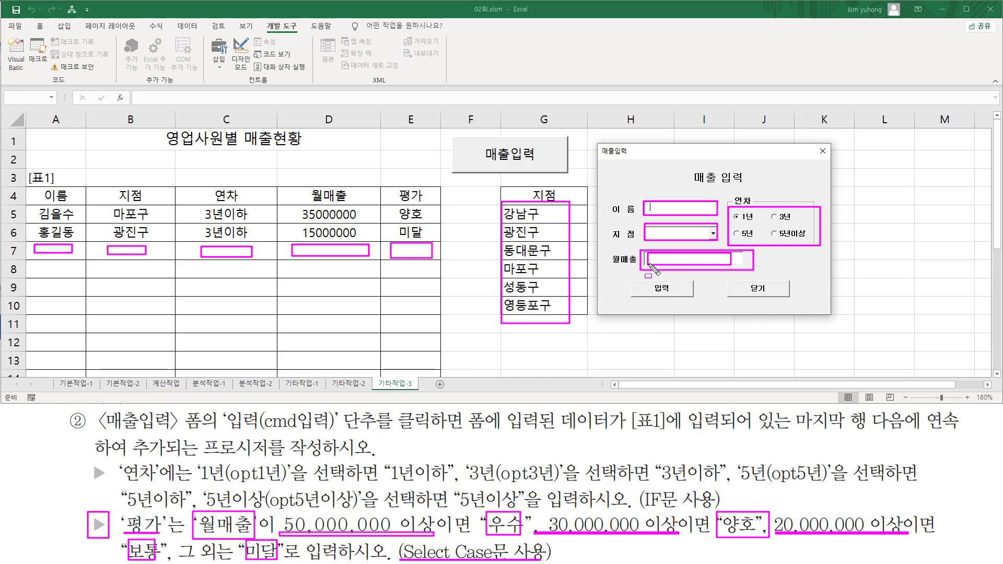
pyautogui.moveTo(648, 263); pyautogui.dragTo(721, 264)
pyautogui.press('Escape')
pyautogui.hotkey('ctrl', 'shift', 'd')
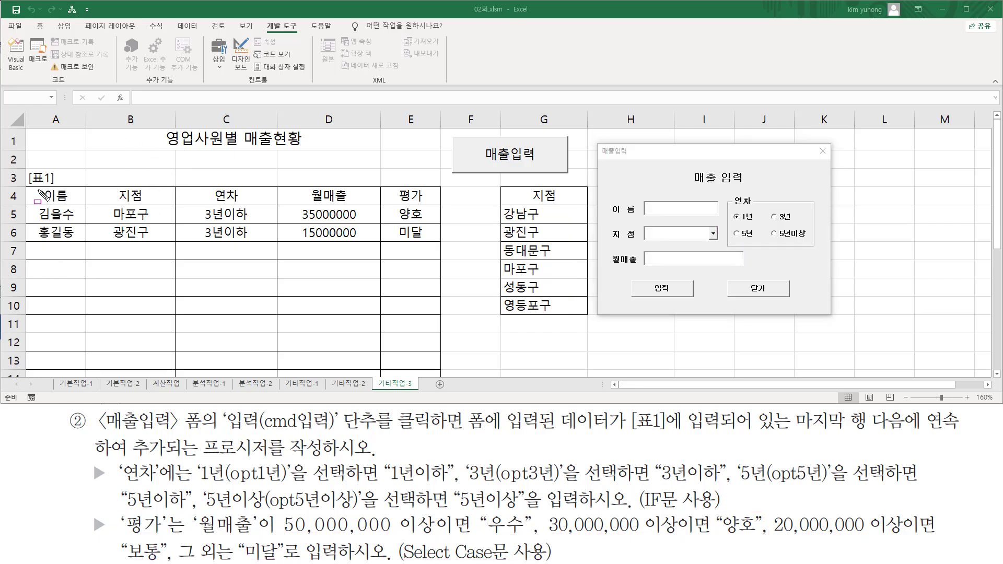
# - Examine the 이름 header and the [표1] label as possible reference cells for the table, and close the 매출입력 form
pyautogui.moveTo(37, 189); pyautogui.dragTo(70, 202)
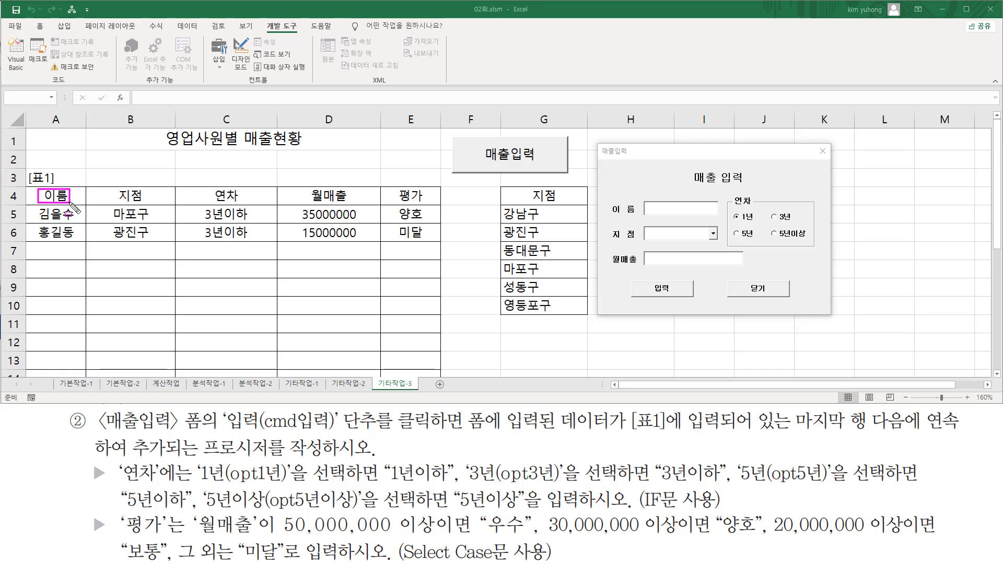
pyautogui.moveTo(69, 203); pyautogui.dragTo(70, 202)
pyautogui.moveTo(29, 170)
pyautogui.mouseDown()
pyautogui.moveTo(69, 200)
pyautogui.moveTo(58, 186)
pyautogui.mouseUp()
pyautogui.press('Escape')
pyautogui.moveTo(28, 170)
pyautogui.mouseDown()
pyautogui.moveTo(69, 198)
pyautogui.moveTo(77, 186)
pyautogui.mouseUp()
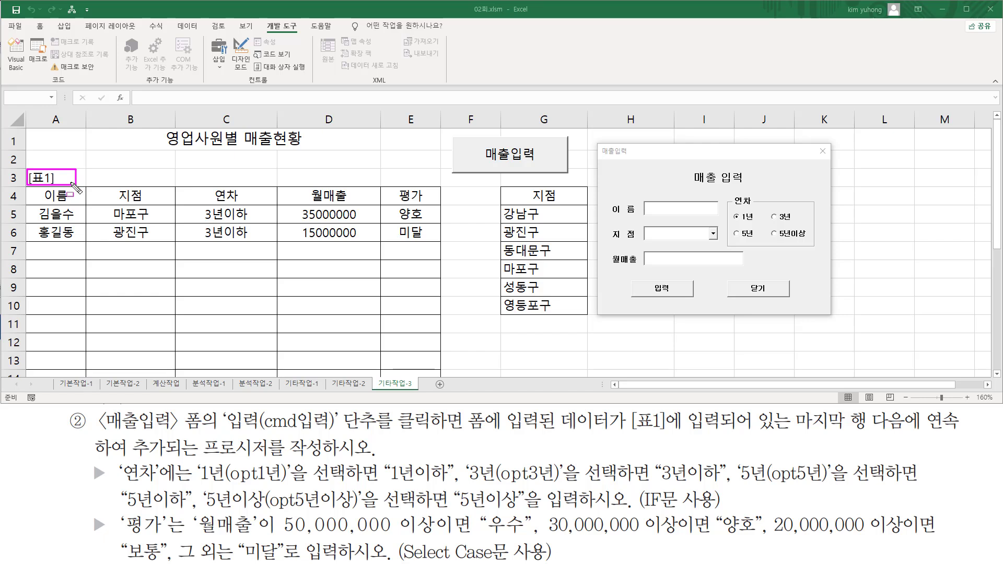
pyautogui.press('Escape')
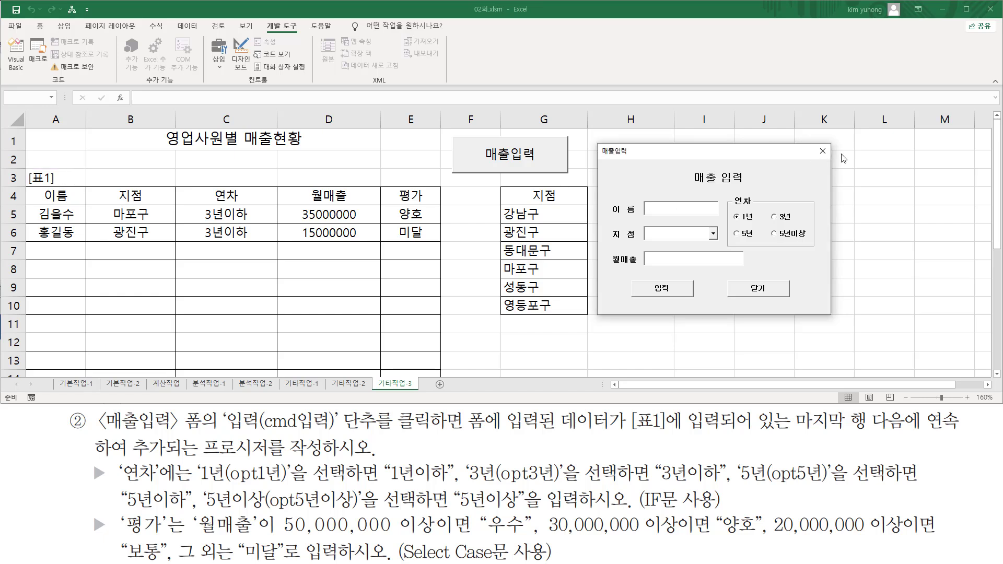
pyautogui.click(822, 151)
# - Try moving the [표1] label from A3 to A2, check the 이름 header as reference cell, and return the label to A3
pyautogui.click(56, 171)
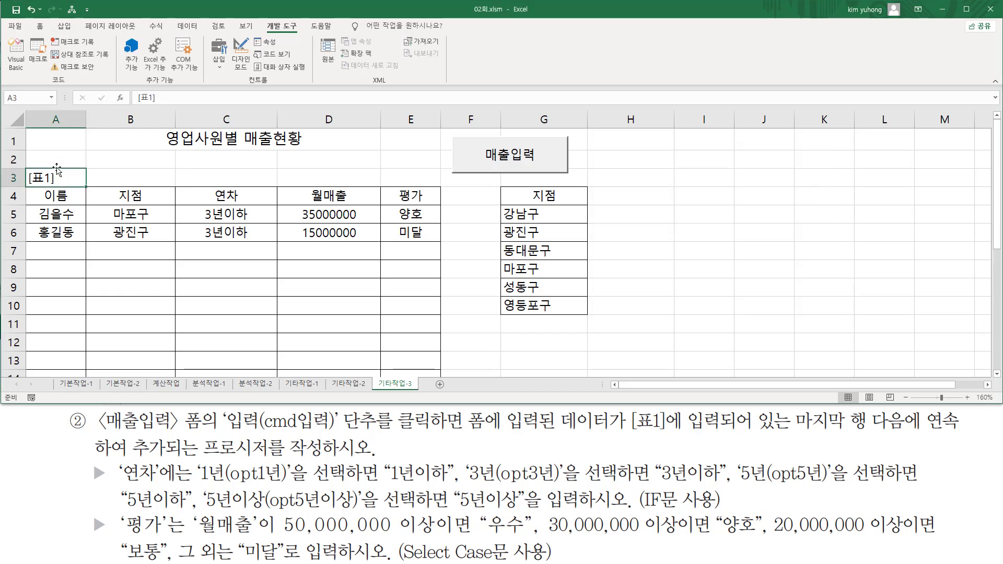
pyautogui.moveTo(56, 171); pyautogui.dragTo(55, 154)
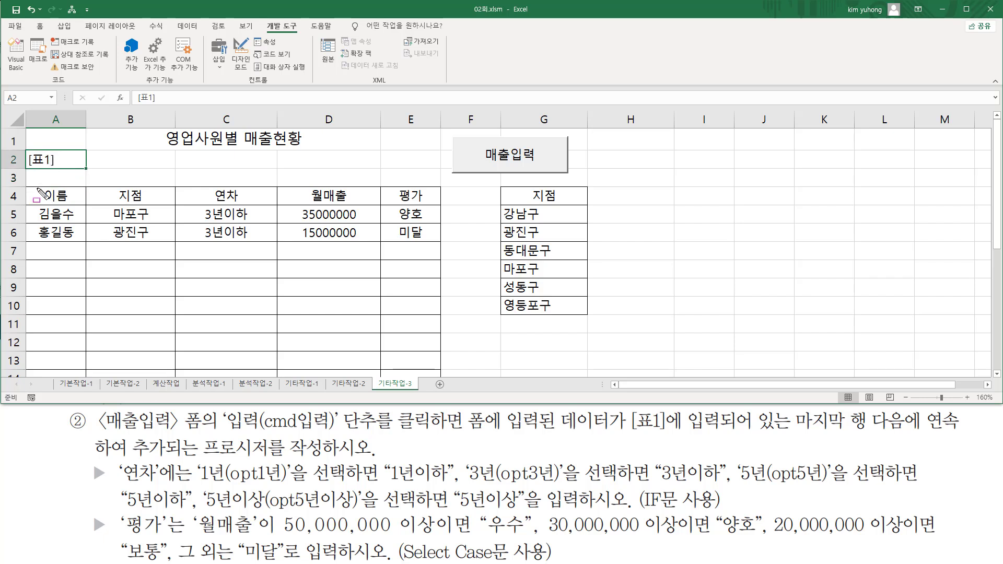
pyautogui.moveTo(35, 187); pyautogui.dragTo(81, 205)
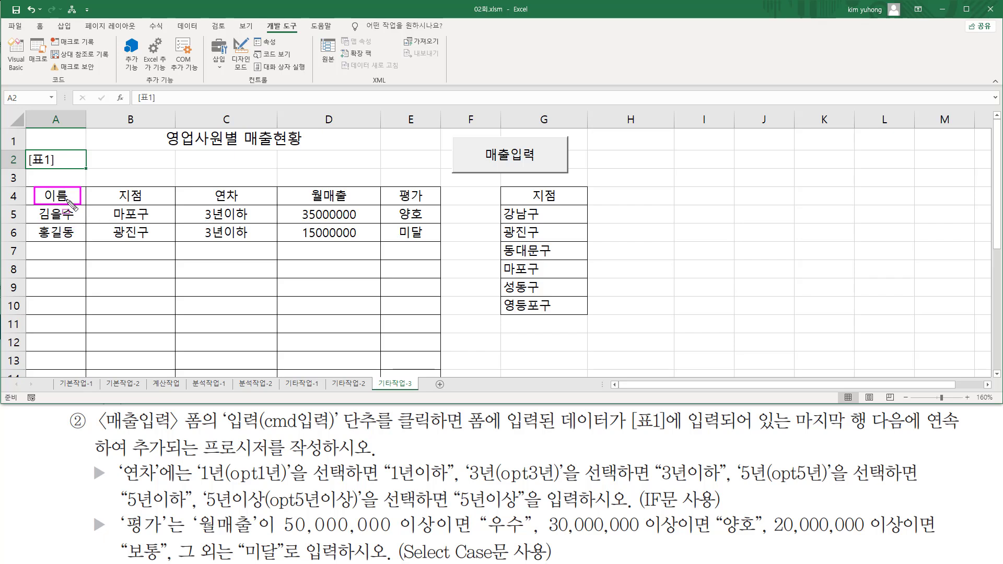
pyautogui.press('Escape')
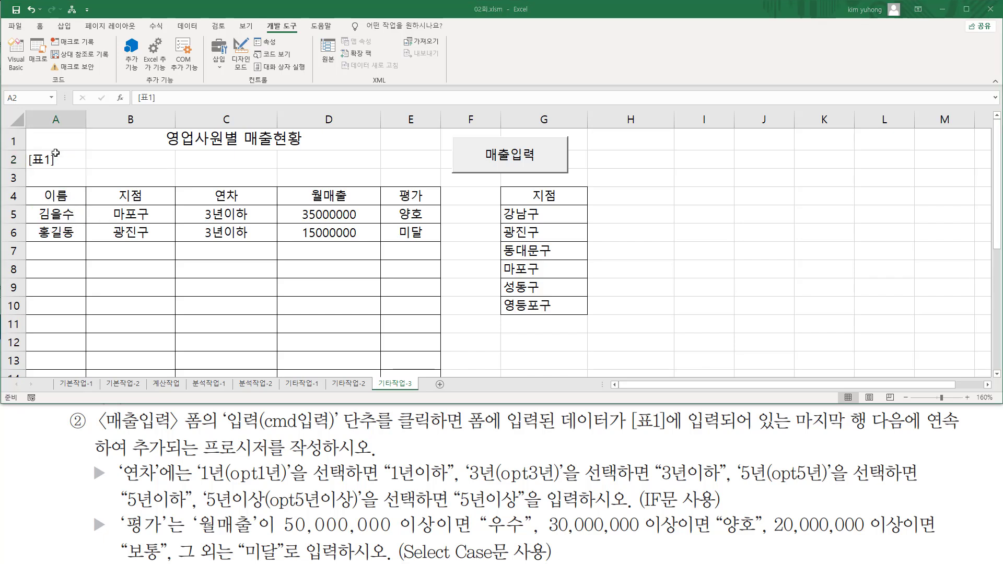
pyautogui.click(52, 162)
pyautogui.moveTo(56, 169); pyautogui.dragTo(56, 180)
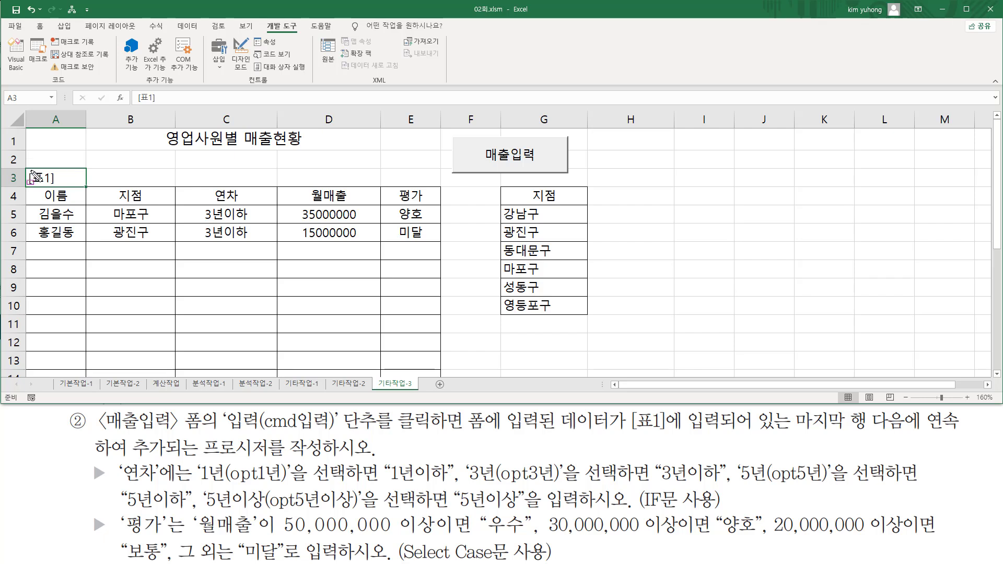
# - Check the [표1] reference cell in A3 and open the Visual Basic editor
pyautogui.moveTo(30, 171); pyautogui.dragTo(67, 181)
pyautogui.press('Escape')
pyautogui.moveTo(6, 36); pyautogui.dragTo(29, 77)
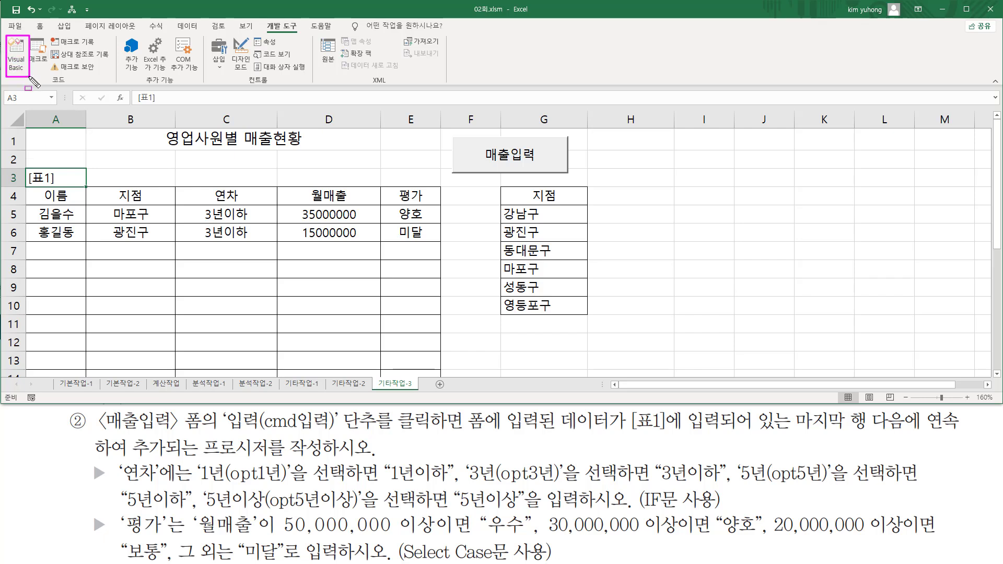
pyautogui.press('Escape')
pyautogui.click(16, 55)
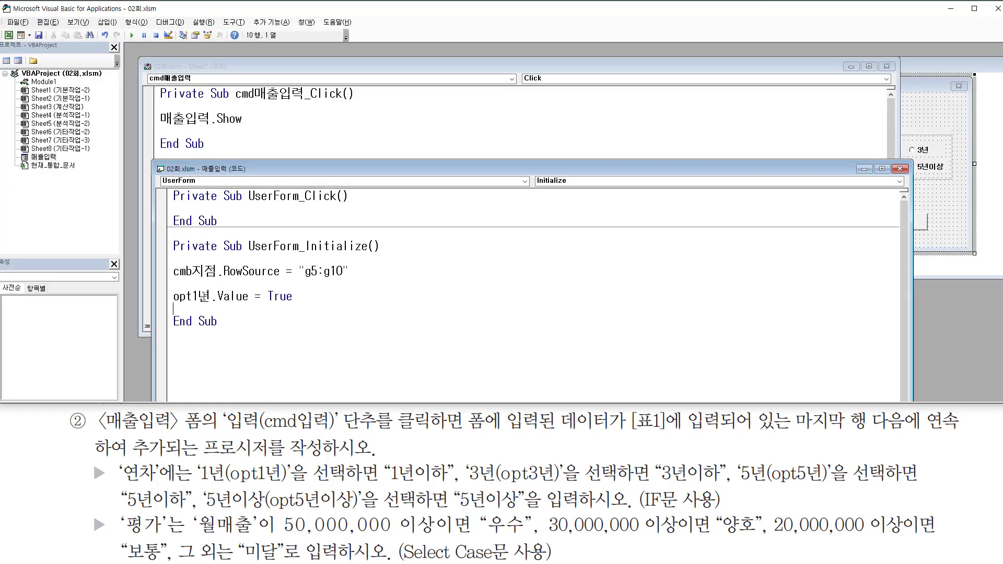
# - Bring up the 매출입력 form design and create the Click event procedure of its cmd입력 button
pyautogui.click(969, 211)
pyautogui.moveTo(777, 212); pyautogui.dragTo(823, 229)
pyautogui.moveTo(217, 430)
pyautogui.mouseDown()
pyautogui.moveTo(386, 429)
pyautogui.moveTo(437, 408)
pyautogui.mouseUp()
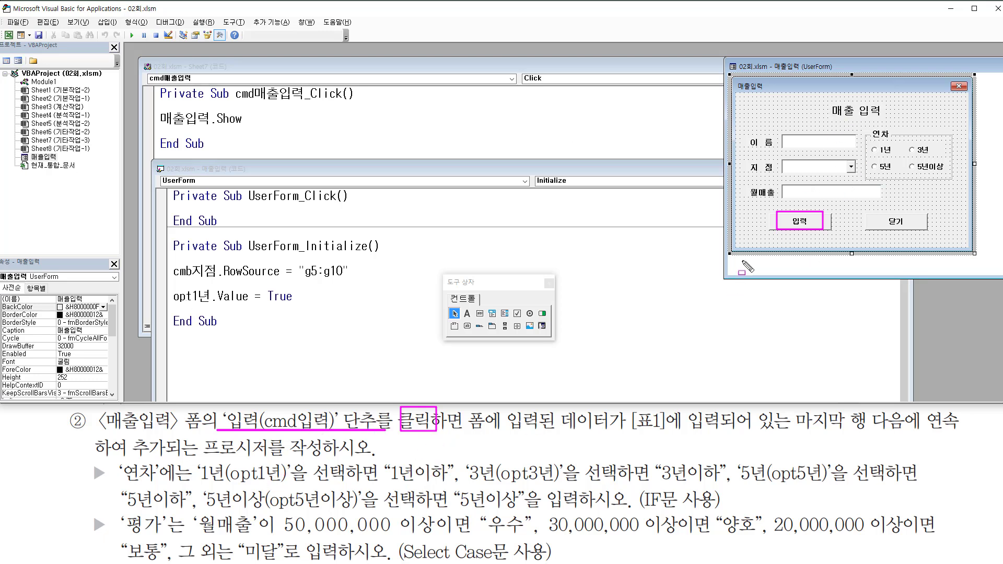
pyautogui.click(787, 225)
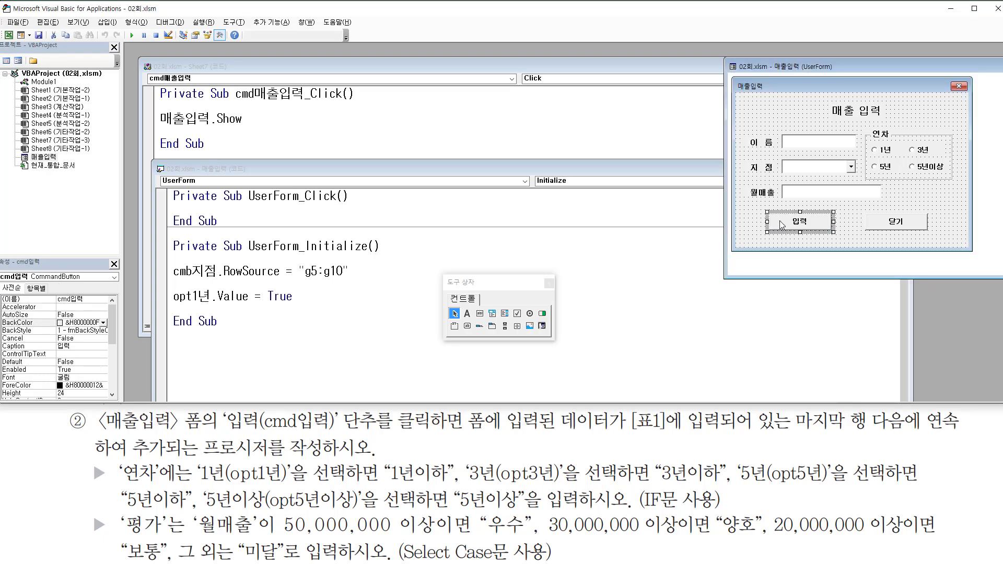
pyautogui.doubleClick(779, 225)
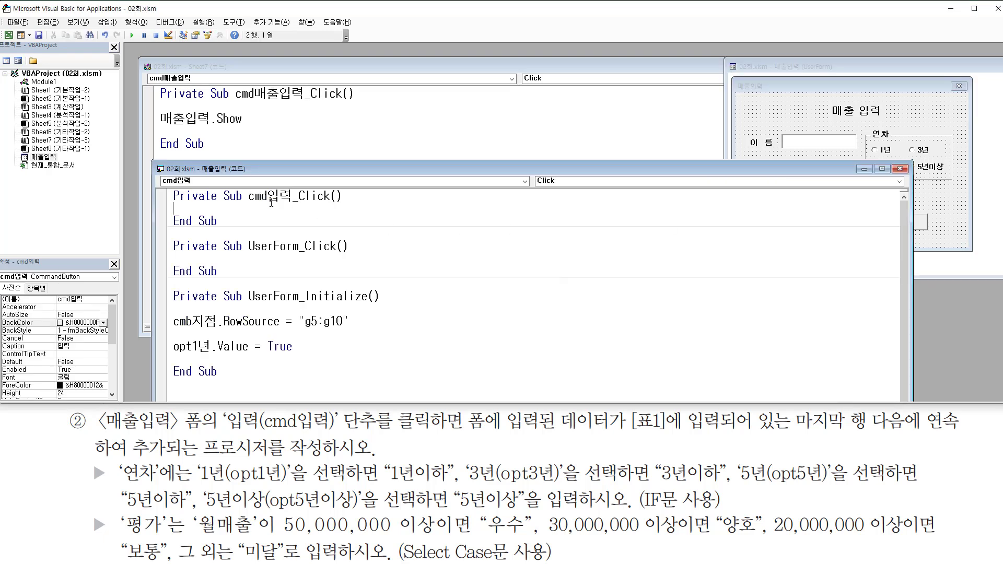
pyautogui.moveTo(244, 201)
pyautogui.mouseDown()
pyautogui.moveTo(291, 202)
pyautogui.moveTo(292, 188)
pyautogui.moveTo(337, 202)
pyautogui.mouseUp()
pyautogui.moveTo(177, 207); pyautogui.dragTo(354, 214)
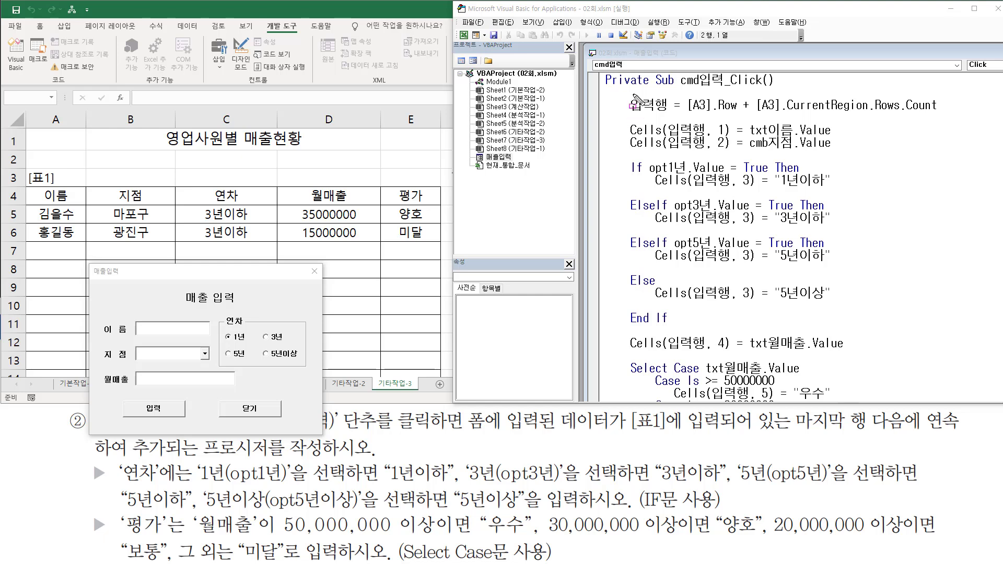
# - Examine how 입력행 is calculated from [A3].Row and [A3].CurrentRegion.Rows.Count, comparing it with the rows of [표1]
pyautogui.moveTo(627, 94)
pyautogui.mouseDown()
pyautogui.moveTo(648, 113)
pyautogui.moveTo(668, 113)
pyautogui.mouseUp()
pyautogui.moveTo(28, 170); pyautogui.dragTo(63, 186)
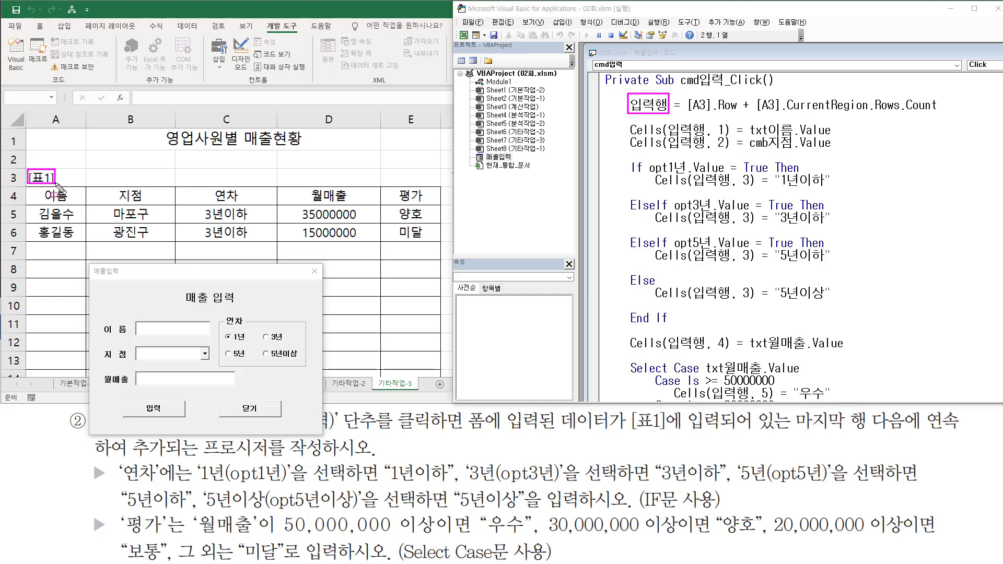
pyautogui.moveTo(688, 112); pyautogui.dragTo(777, 112)
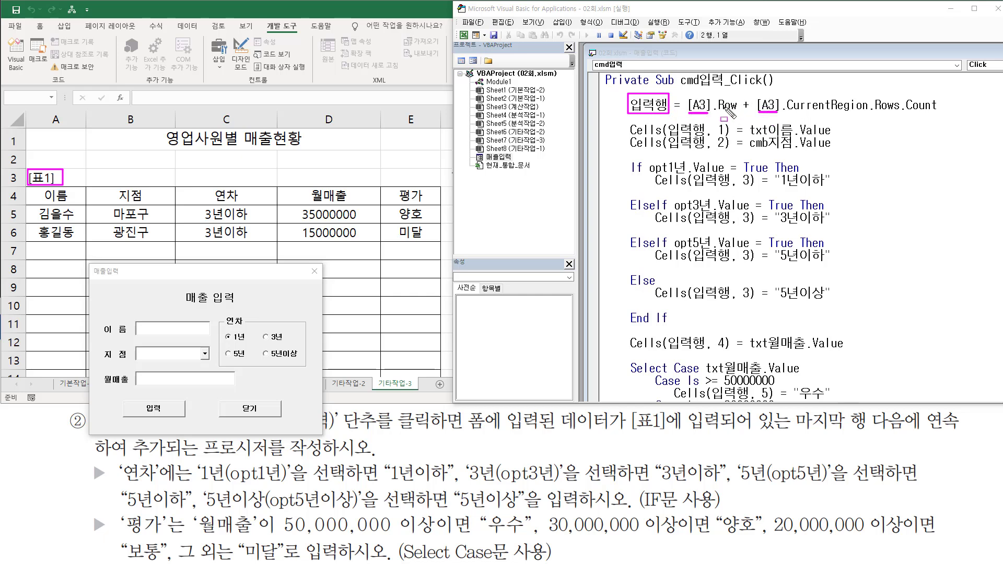
pyautogui.moveTo(800, 117); pyautogui.dragTo(806, 117)
pyautogui.moveTo(713, 90)
pyautogui.mouseDown()
pyautogui.moveTo(725, 99)
pyautogui.moveTo(715, 100)
pyautogui.mouseUp()
pyautogui.moveTo(750, 87); pyautogui.dragTo(737, 97)
pyautogui.moveTo(33, 180)
pyautogui.mouseDown()
pyautogui.moveTo(24, 219)
pyautogui.moveTo(37, 234)
pyautogui.mouseUp()
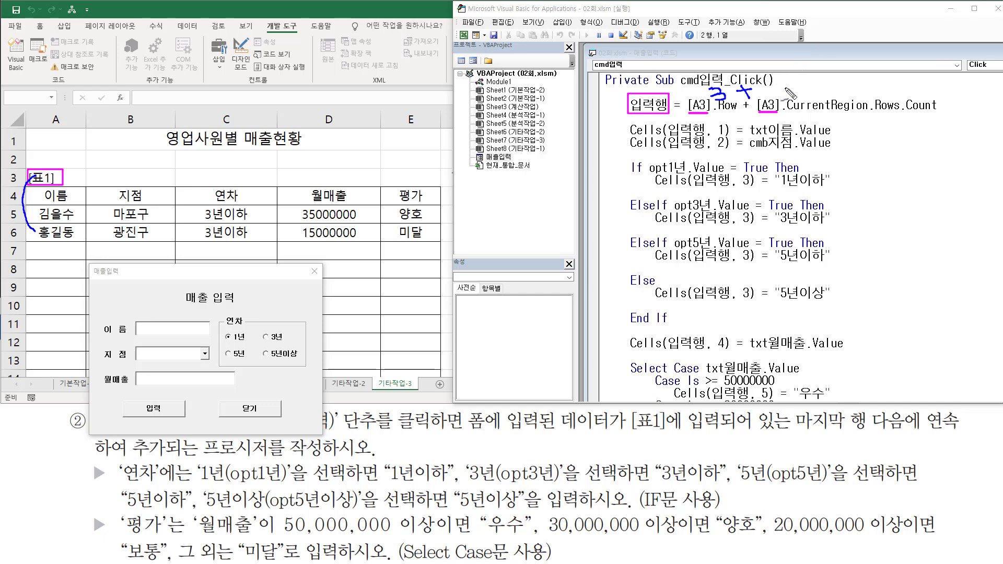
pyautogui.moveTo(783, 78); pyautogui.dragTo(790, 101)
pyautogui.moveTo(609, 91)
pyautogui.mouseDown()
pyautogui.moveTo(622, 89)
pyautogui.moveTo(618, 111)
pyautogui.mouseUp()
pyautogui.moveTo(20, 244)
pyautogui.mouseDown()
pyautogui.moveTo(8, 252)
pyautogui.moveTo(40, 251)
pyautogui.moveTo(30, 259)
pyautogui.mouseUp()
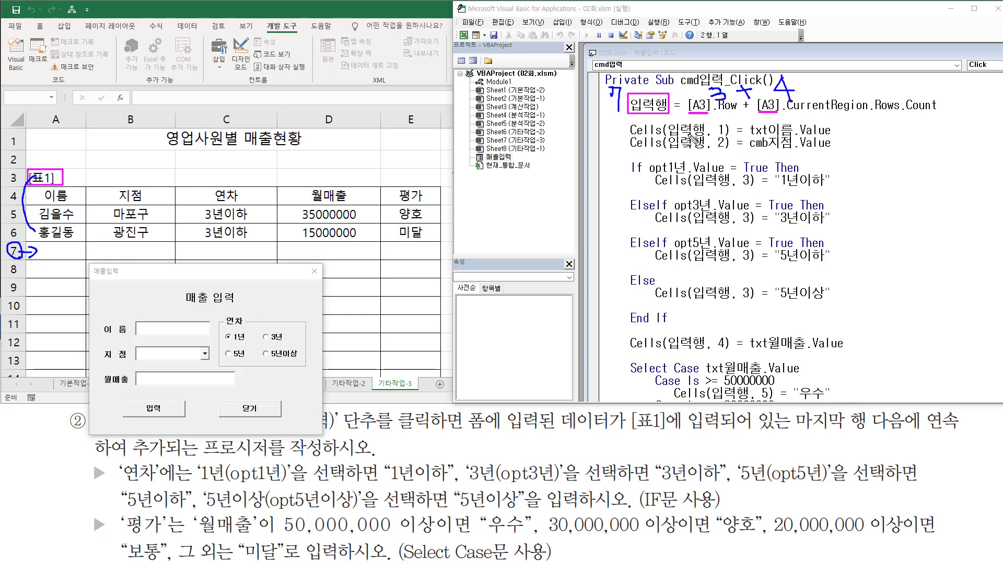
# - Examine the Cells(입력행, 1) and Cells(입력행, 2) assignments against the form's 이름 and 지점 inputs and the table's first two columns
pyautogui.moveTo(679, 126)
pyautogui.mouseDown()
pyautogui.moveTo(693, 124)
pyautogui.moveTo(684, 153)
pyautogui.mouseUp()
pyautogui.moveTo(750, 137); pyautogui.dragTo(802, 138)
pyautogui.moveTo(161, 322); pyautogui.dragTo(174, 319)
pyautogui.moveTo(177, 343); pyautogui.dragTo(182, 341)
pyautogui.moveTo(51, 246)
pyautogui.mouseDown()
pyautogui.moveTo(44, 255)
pyautogui.moveTo(62, 255)
pyautogui.mouseUp()
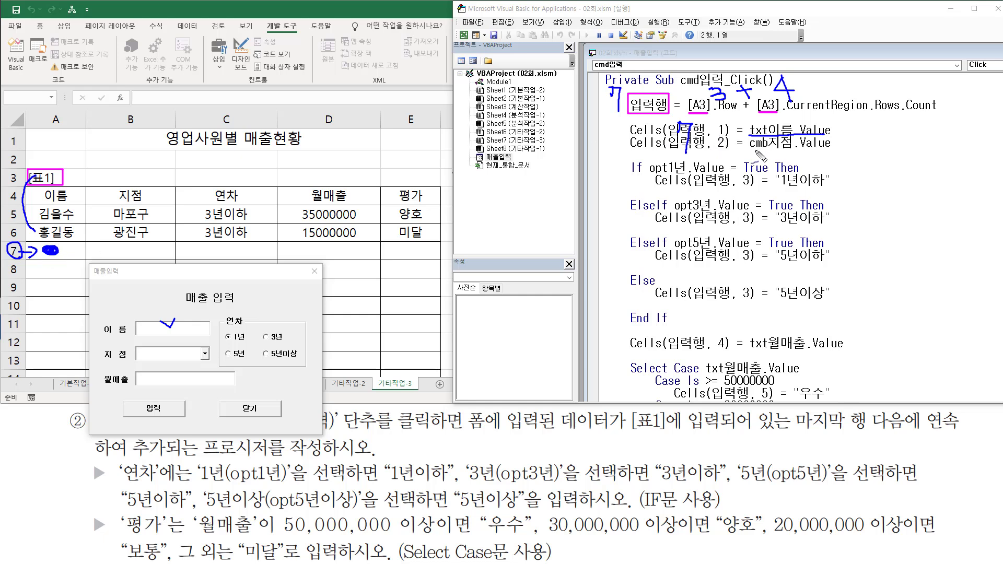
pyautogui.moveTo(750, 152); pyautogui.dragTo(829, 151)
pyautogui.moveTo(684, 141)
pyautogui.mouseDown()
pyautogui.moveTo(684, 153)
pyautogui.moveTo(726, 149)
pyautogui.mouseUp()
pyautogui.moveTo(132, 251); pyautogui.dragTo(140, 242)
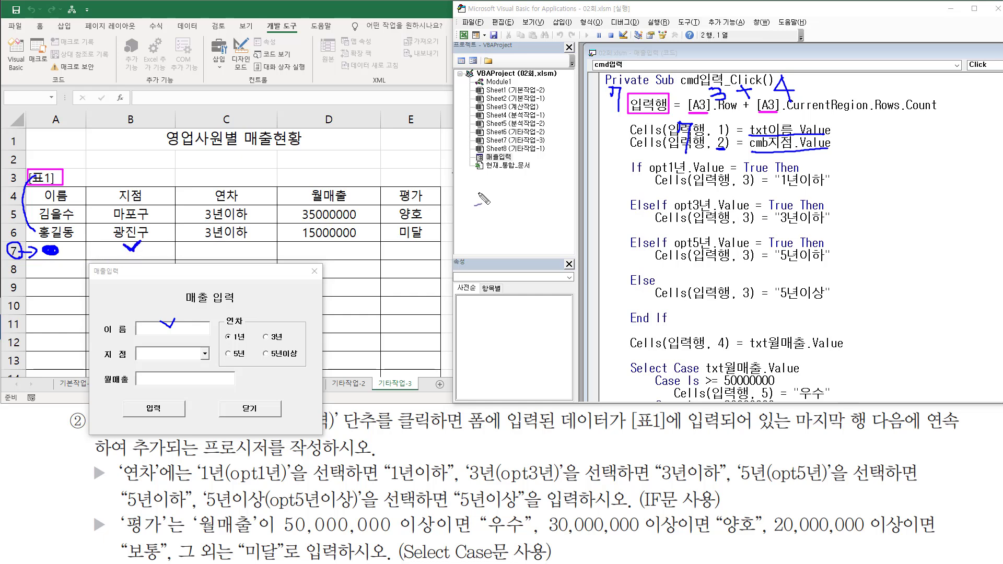
pyautogui.moveTo(157, 360); pyautogui.dragTo(165, 357)
# - Examine the If block's opt1년, opt3년 and opt5년 conditions and Else branch against the form's 연차 options and the table's 연차 column
pyautogui.moveTo(226, 340); pyautogui.dragTo(235, 340)
pyautogui.moveTo(265, 359); pyautogui.dragTo(298, 359)
pyautogui.moveTo(619, 157)
pyautogui.mouseDown()
pyautogui.moveTo(626, 210)
pyautogui.moveTo(674, 321)
pyautogui.moveTo(857, 328)
pyautogui.mouseUp()
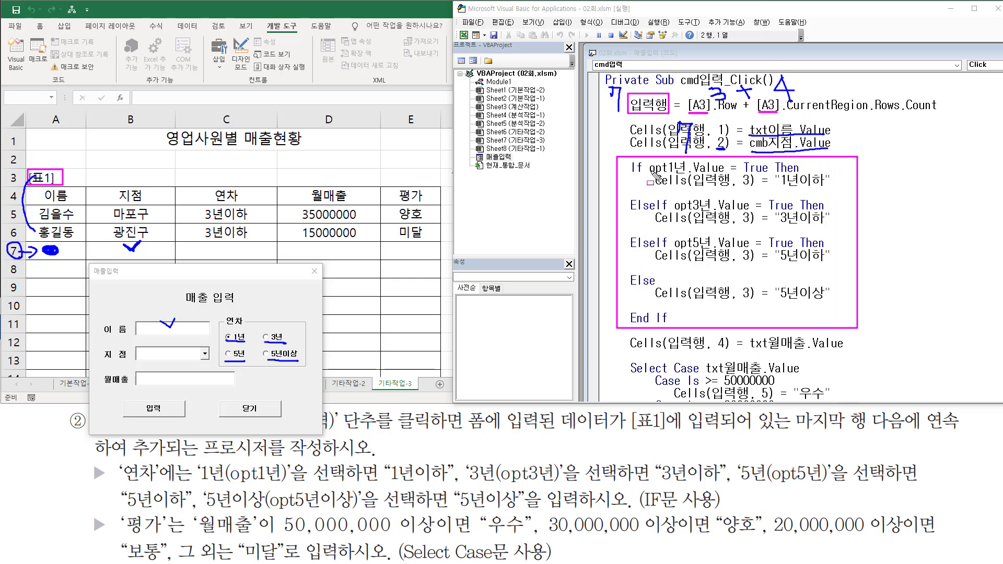
pyautogui.moveTo(649, 171)
pyautogui.mouseDown()
pyautogui.moveTo(767, 177)
pyautogui.moveTo(769, 160)
pyautogui.mouseUp()
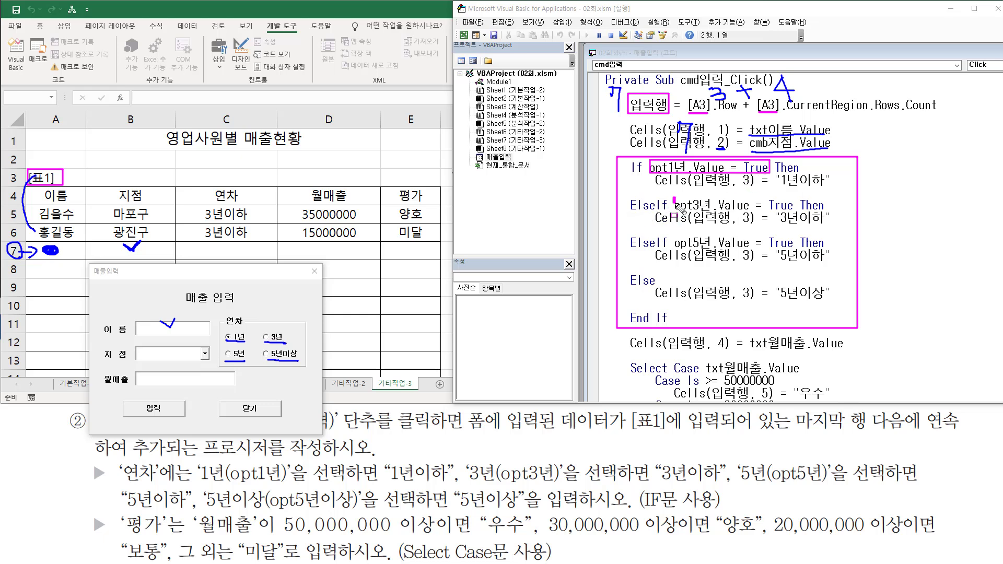
pyautogui.moveTo(673, 198)
pyautogui.mouseDown()
pyautogui.moveTo(729, 224)
pyautogui.moveTo(800, 215)
pyautogui.mouseUp()
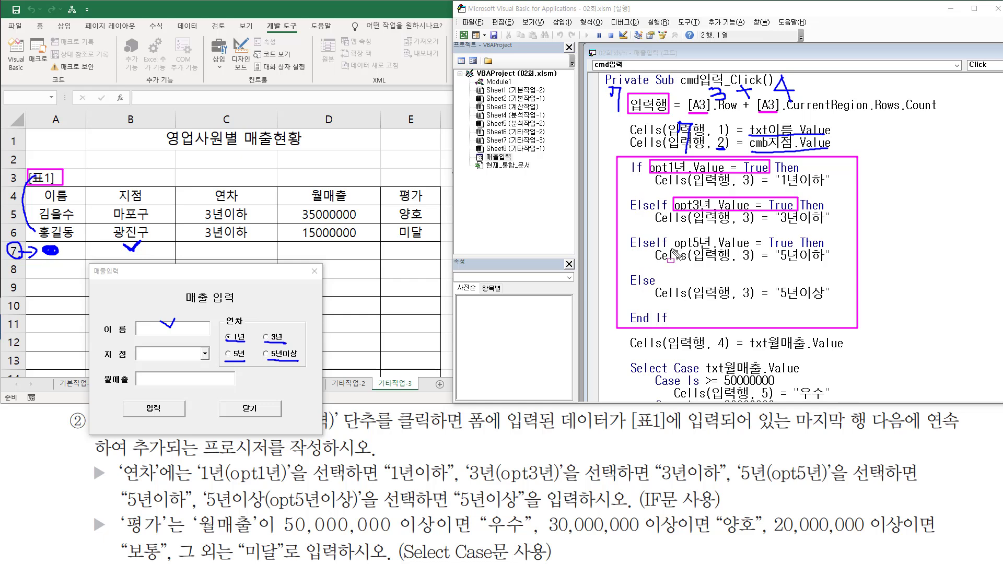
pyautogui.moveTo(673, 249)
pyautogui.mouseDown()
pyautogui.moveTo(798, 249)
pyautogui.moveTo(797, 236)
pyautogui.mouseUp()
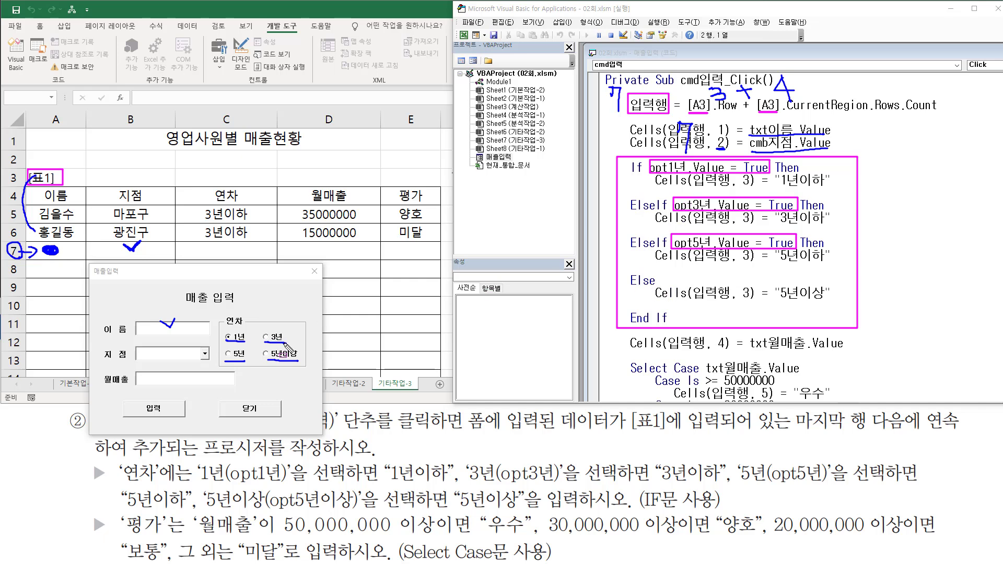
pyautogui.moveTo(258, 347); pyautogui.dragTo(305, 360)
pyautogui.moveTo(696, 302); pyautogui.dragTo(826, 301)
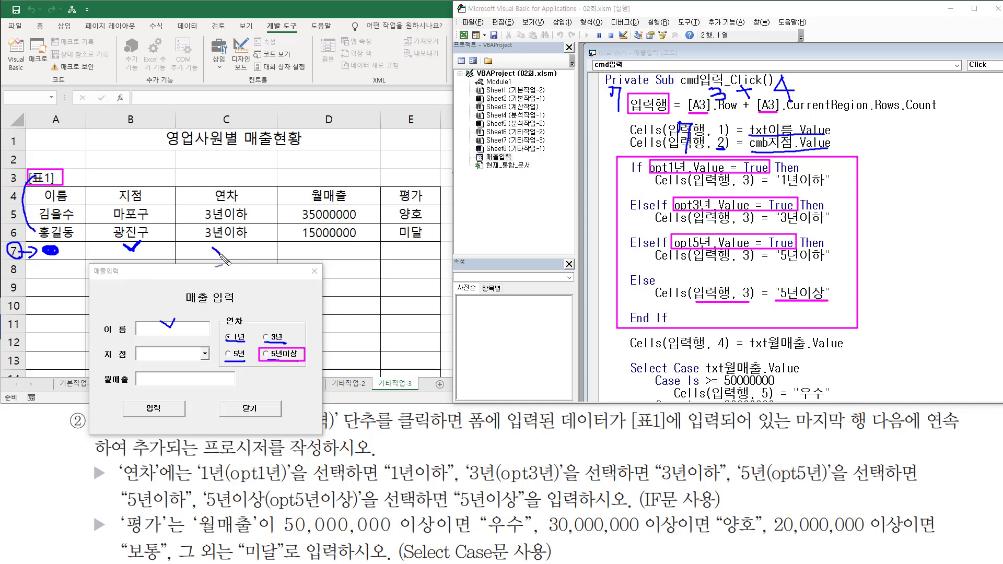
pyautogui.moveTo(221, 256)
pyautogui.mouseDown()
pyautogui.moveTo(224, 245)
pyautogui.moveTo(226, 253)
pyautogui.mouseUp()
pyautogui.press('Escape')
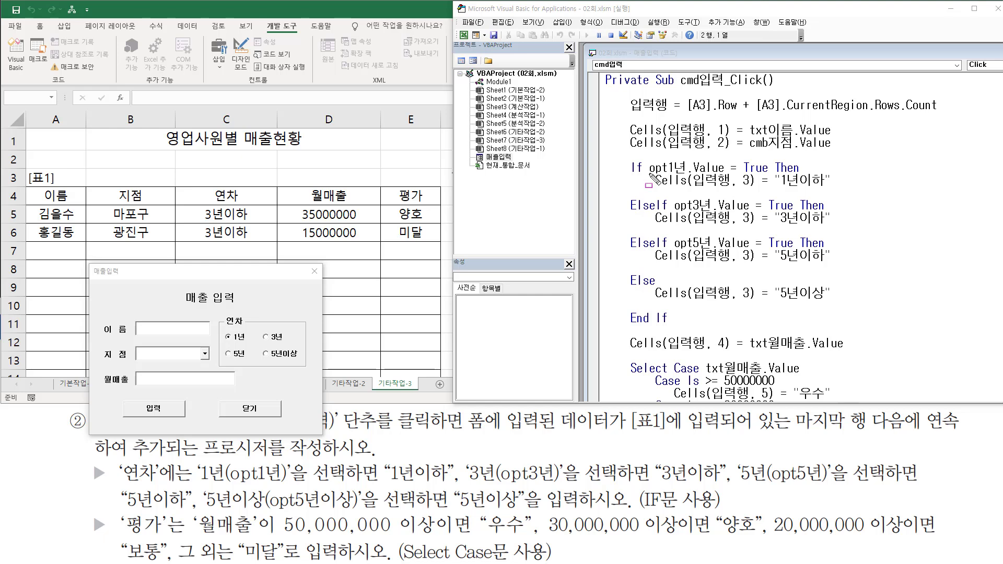
# - Examine the text each If, ElseIf and Else branch assigns to Cells(입력행, 3) for the 연차 options
pyautogui.moveTo(649, 173)
pyautogui.mouseDown()
pyautogui.moveTo(715, 178)
pyautogui.moveTo(776, 166)
pyautogui.mouseUp()
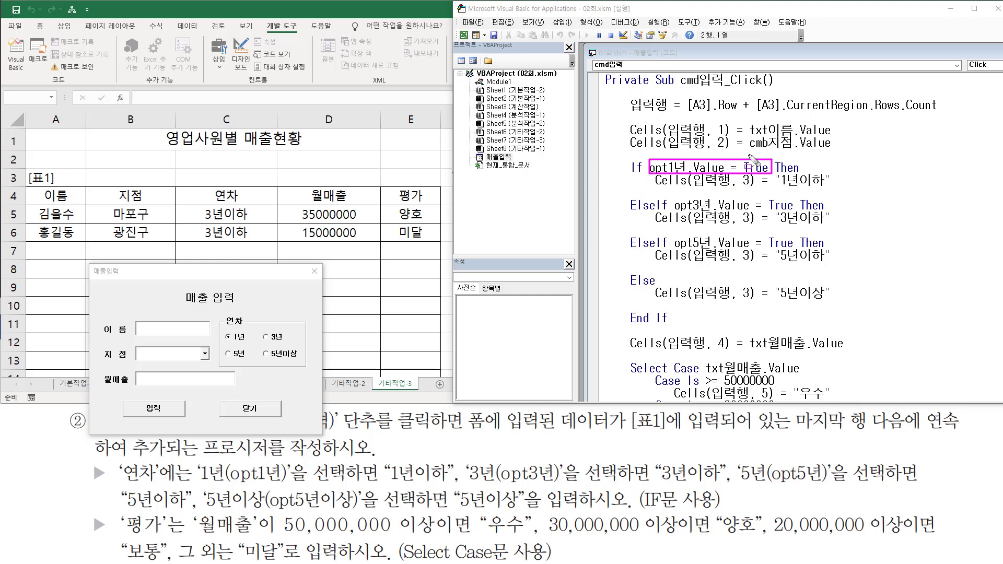
pyautogui.moveTo(693, 187); pyautogui.dragTo(826, 188)
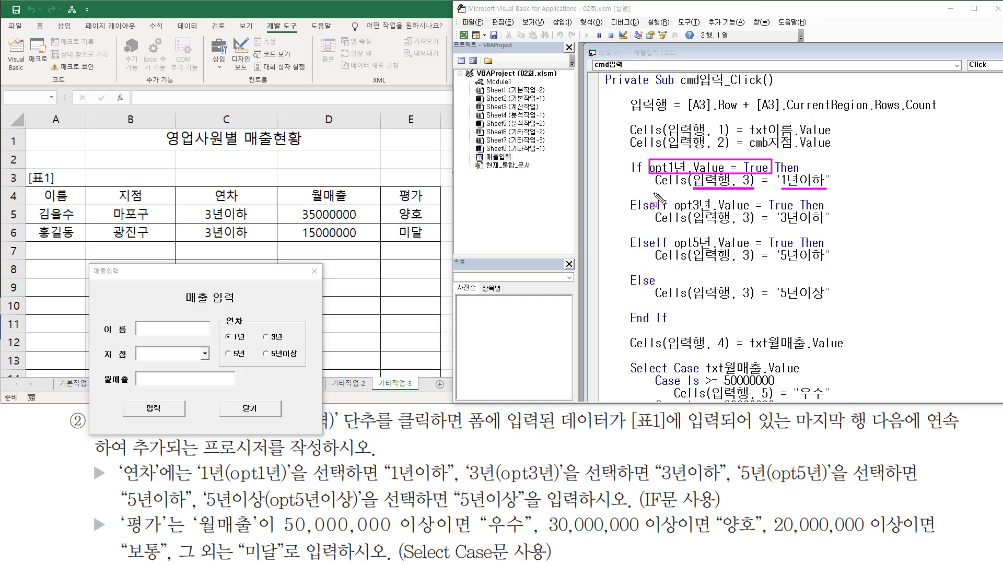
pyautogui.moveTo(625, 212); pyautogui.dragTo(794, 211)
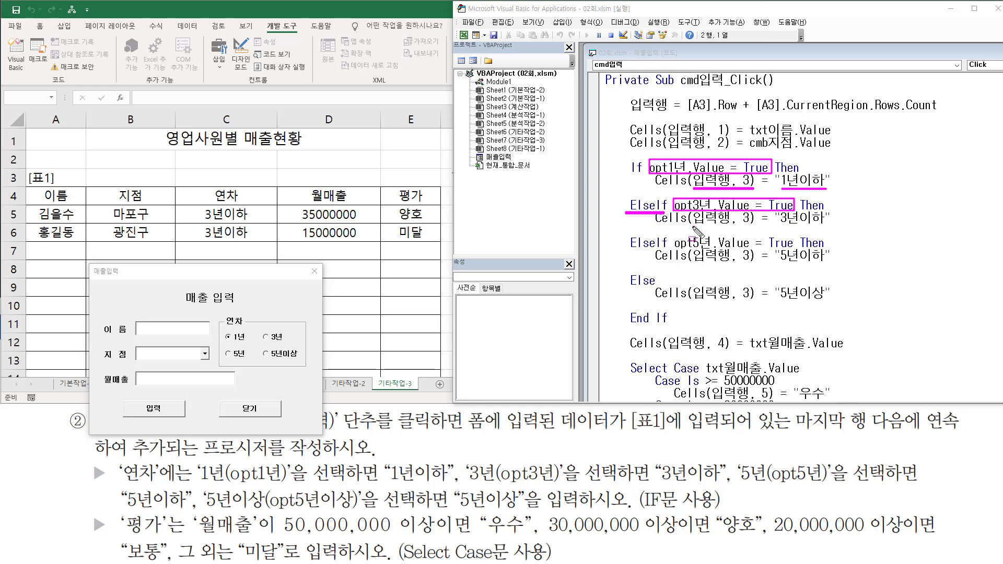
pyautogui.moveTo(694, 226); pyautogui.dragTo(749, 226)
pyautogui.moveTo(779, 225); pyautogui.dragTo(827, 226)
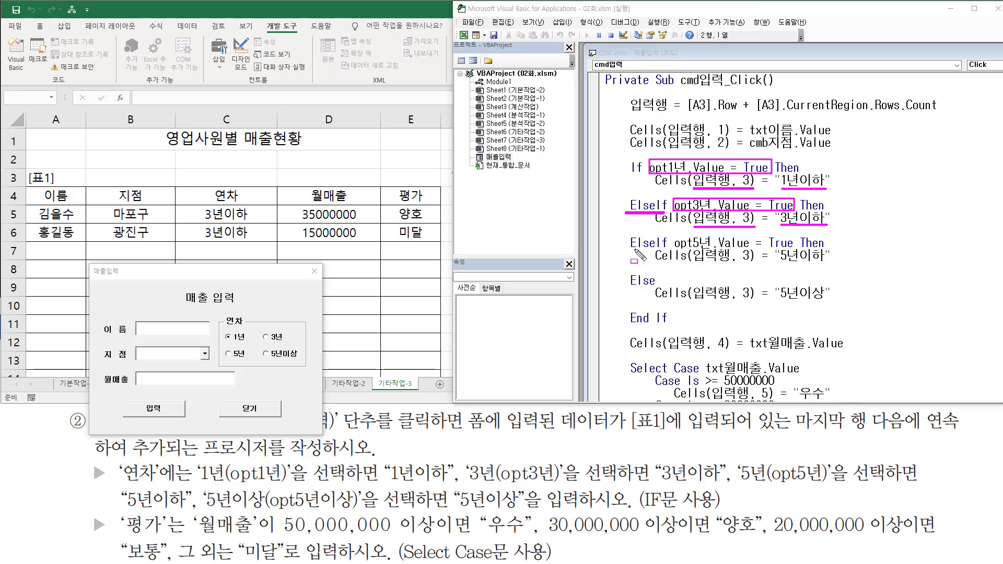
pyautogui.moveTo(627, 250); pyautogui.dragTo(799, 249)
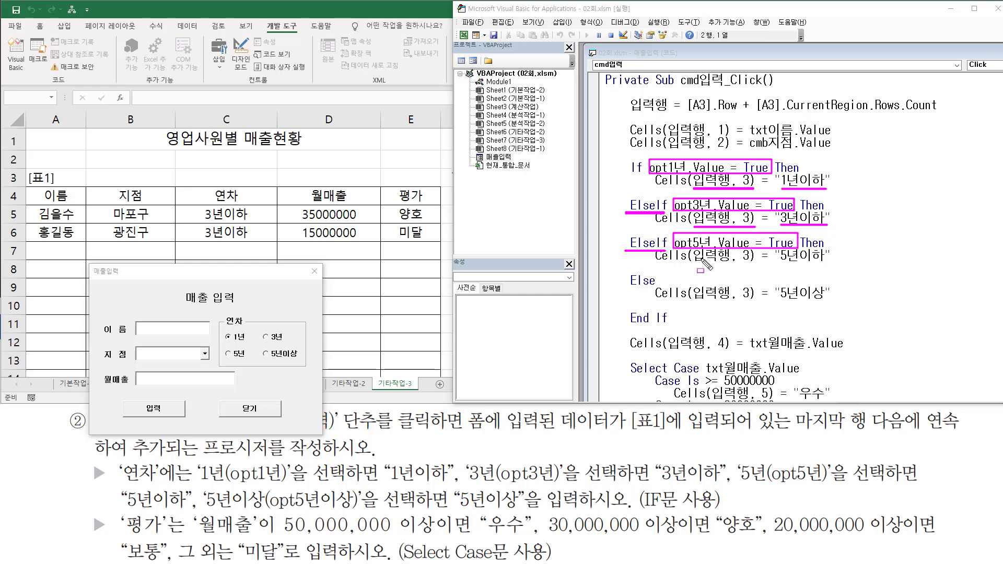
pyautogui.moveTo(690, 263); pyautogui.dragTo(827, 263)
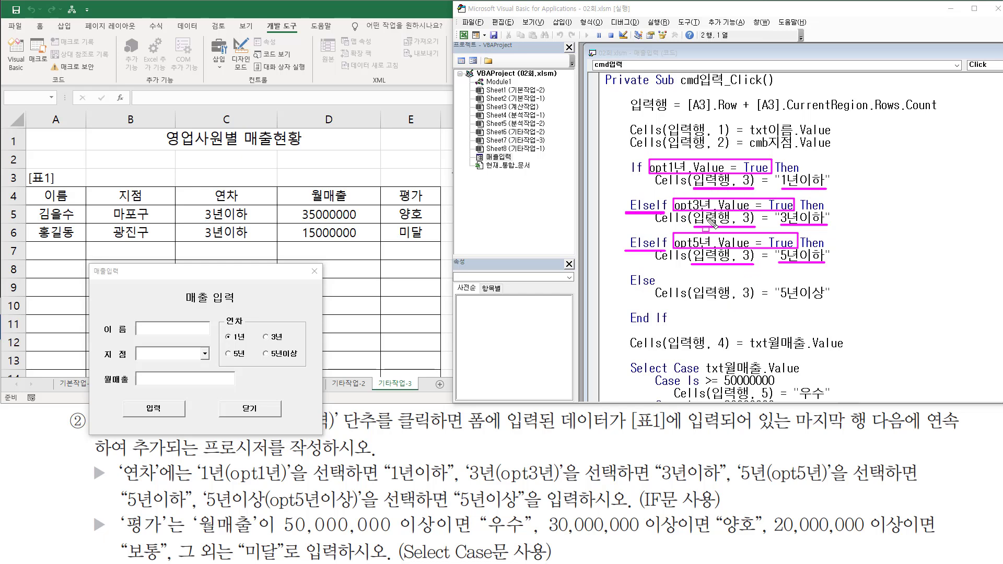
pyautogui.moveTo(652, 304); pyautogui.dragTo(837, 306)
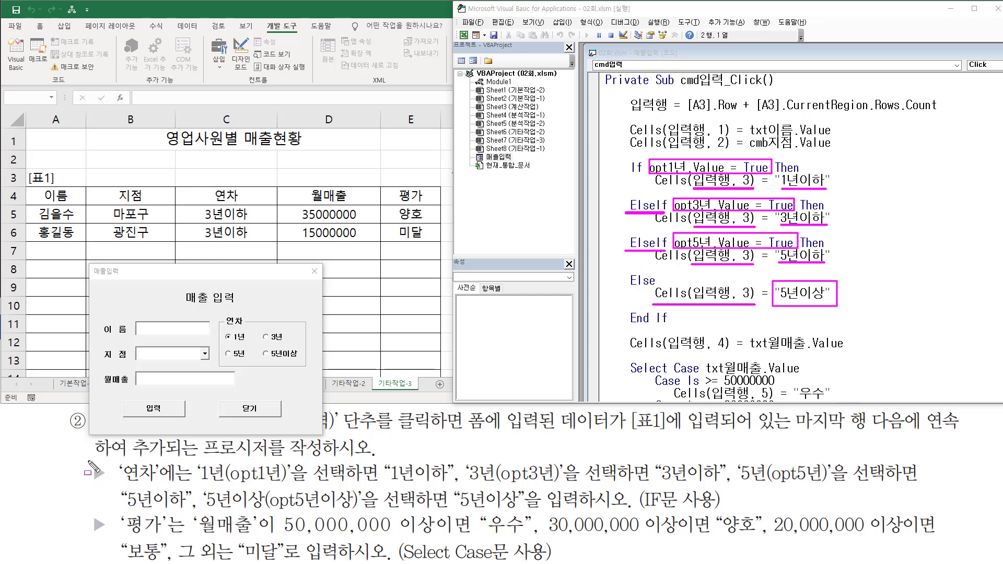
# - Compare the task's 연차 requirement, including the use of an IF statement, with the complete If block in the code
pyautogui.moveTo(89, 462); pyautogui.dragTo(110, 487)
pyautogui.moveTo(199, 488)
pyautogui.mouseDown()
pyautogui.moveTo(347, 488)
pyautogui.moveTo(362, 458)
pyautogui.moveTo(450, 484)
pyautogui.moveTo(653, 485)
pyautogui.moveTo(656, 458)
pyautogui.moveTo(716, 486)
pyautogui.moveTo(884, 484)
pyautogui.moveTo(886, 458)
pyautogui.mouseUp()
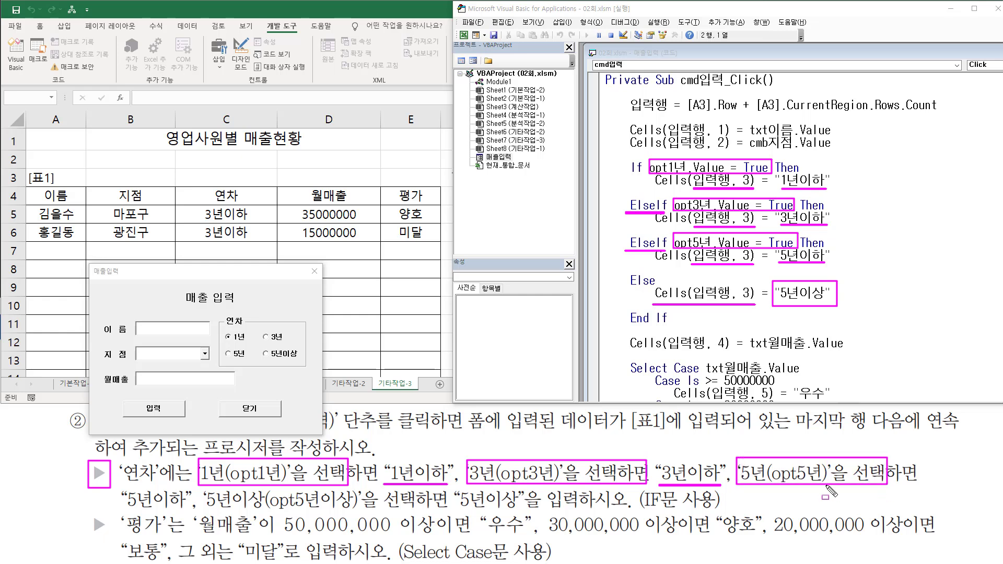
pyautogui.moveTo(121, 510); pyautogui.dragTo(361, 515)
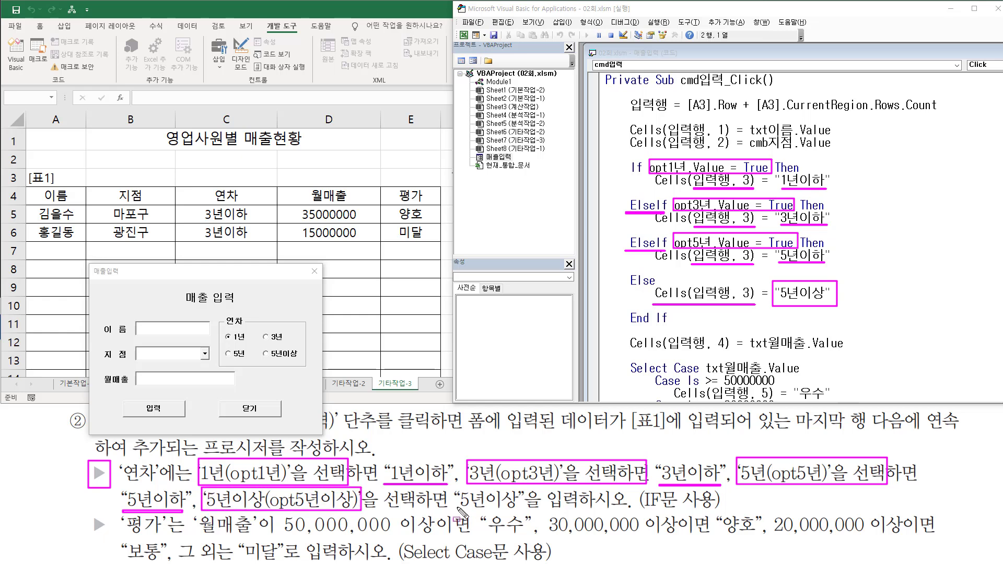
pyautogui.moveTo(455, 508); pyautogui.dragTo(516, 508)
pyautogui.moveTo(639, 511)
pyautogui.mouseDown()
pyautogui.moveTo(682, 509)
pyautogui.moveTo(692, 491)
pyautogui.moveTo(718, 490)
pyautogui.moveTo(723, 502)
pyautogui.mouseUp()
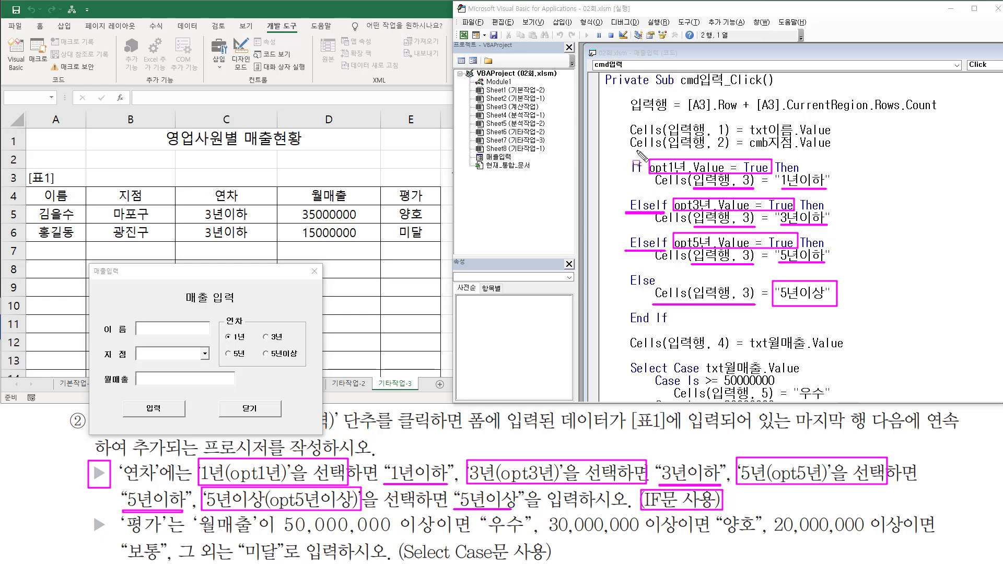
pyautogui.moveTo(617, 155)
pyautogui.mouseDown()
pyautogui.moveTo(739, 326)
pyautogui.moveTo(860, 325)
pyautogui.mouseUp()
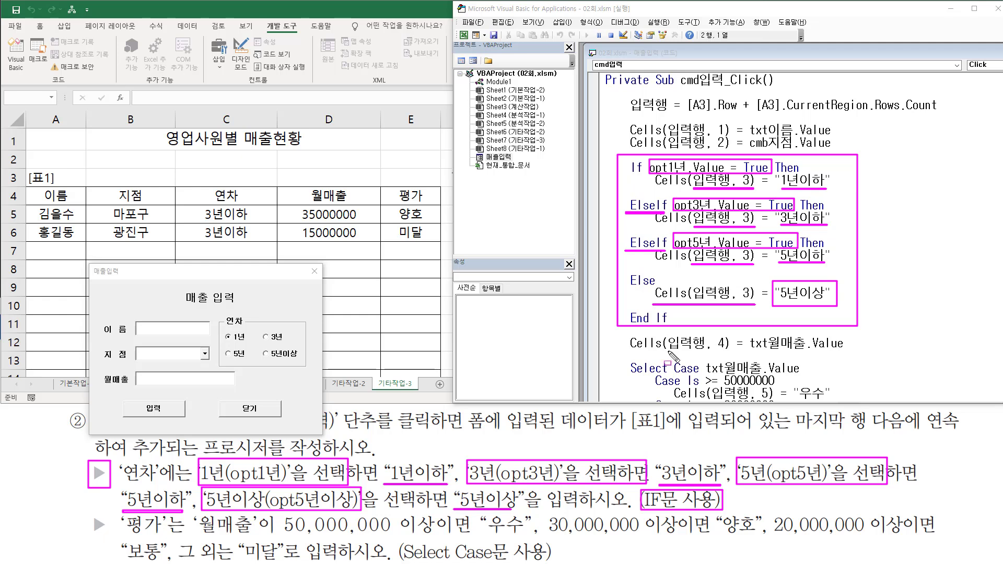
# - Examine the Cells(입력행, 4) = txt월매출.Value assignment against the form's 월매출 input and row 7 of [표1]
pyautogui.moveTo(667, 351); pyautogui.dragTo(730, 350)
pyautogui.moveTo(297, 242); pyautogui.dragTo(368, 257)
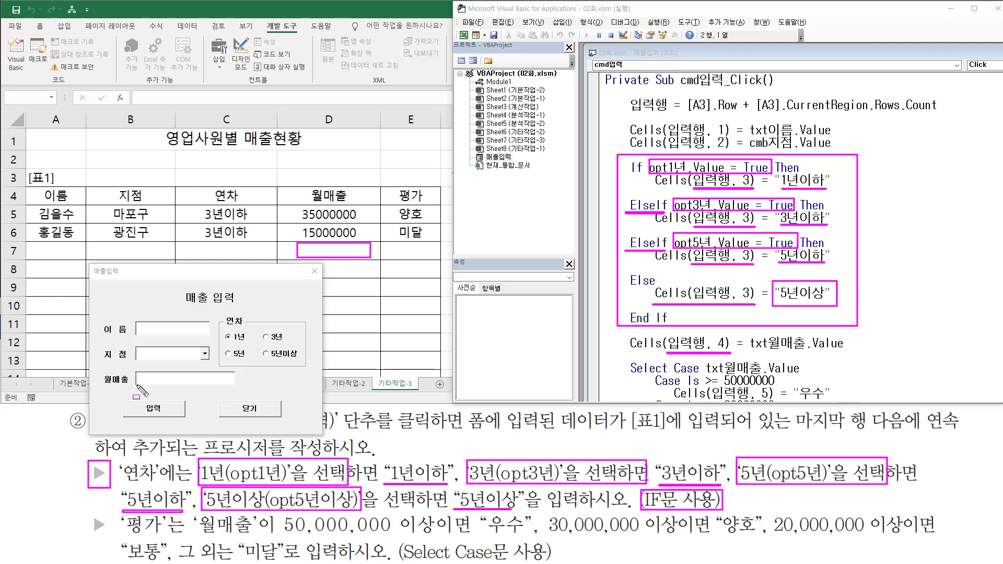
pyautogui.moveTo(138, 386)
pyautogui.mouseDown()
pyautogui.moveTo(217, 386)
pyautogui.moveTo(137, 371)
pyautogui.mouseUp()
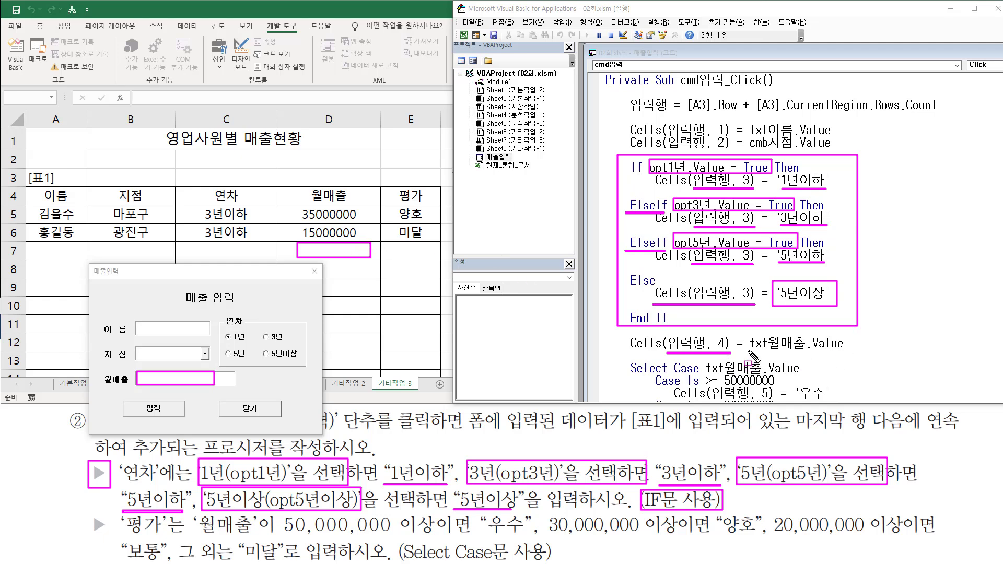
pyautogui.moveTo(750, 352); pyautogui.dragTo(849, 351)
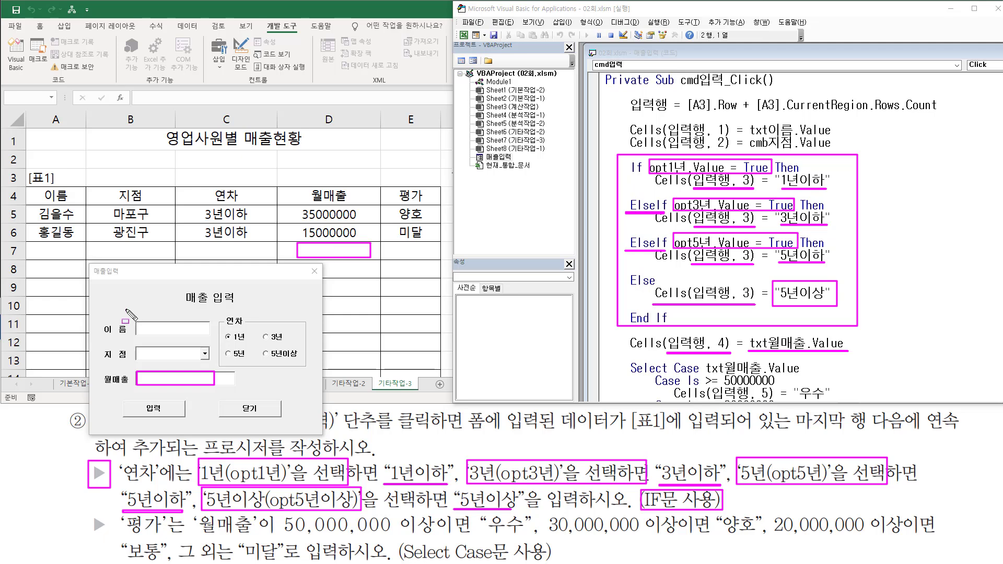
pyautogui.moveTo(127, 312)
pyautogui.mouseDown()
pyautogui.moveTo(173, 384)
pyautogui.moveTo(306, 390)
pyautogui.mouseUp()
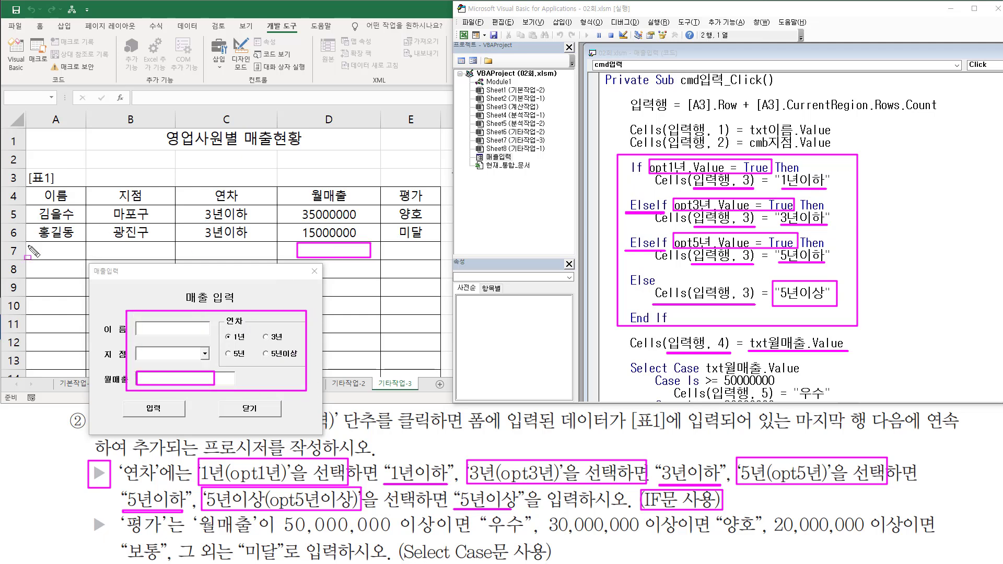
pyautogui.moveTo(33, 242); pyautogui.dragTo(369, 257)
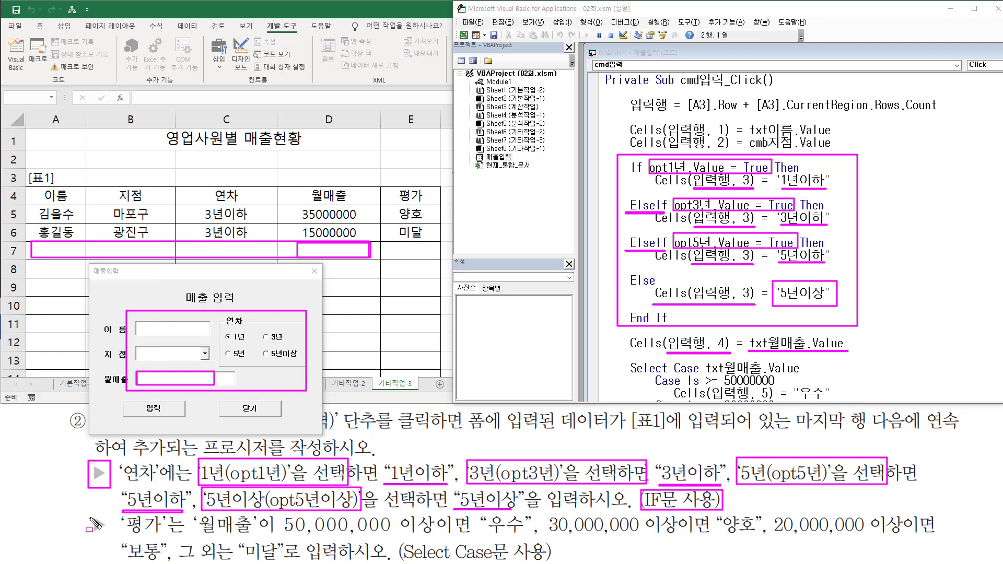
# - Check the task's Select Case requirement for 평가 and locate the matching Select Case block in the code
pyautogui.moveTo(89, 515); pyautogui.dragTo(108, 535)
pyautogui.moveTo(400, 541)
pyautogui.mouseDown()
pyautogui.moveTo(459, 562)
pyautogui.moveTo(552, 562)
pyautogui.mouseUp()
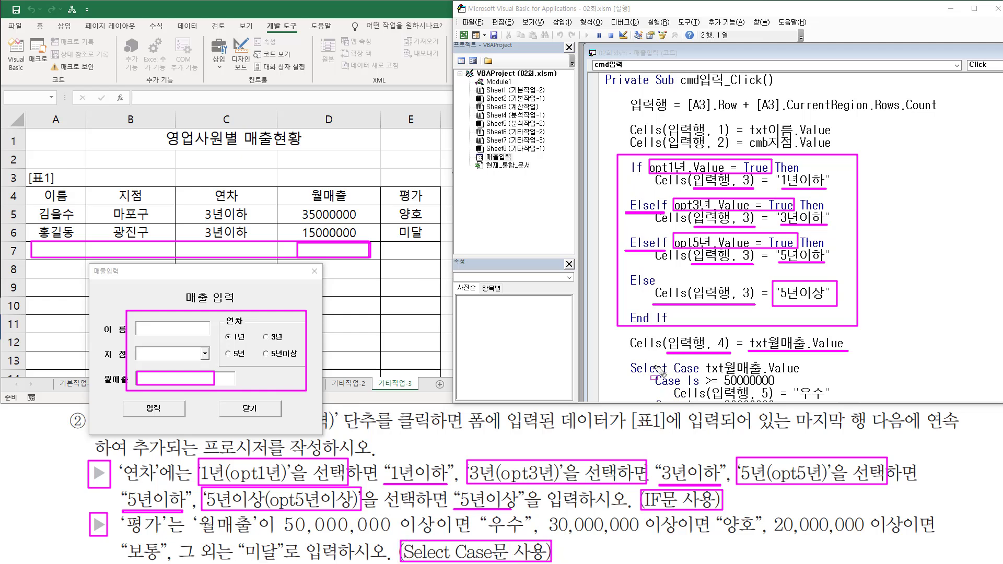
pyautogui.press('Escape')
pyautogui.click(701, 354)
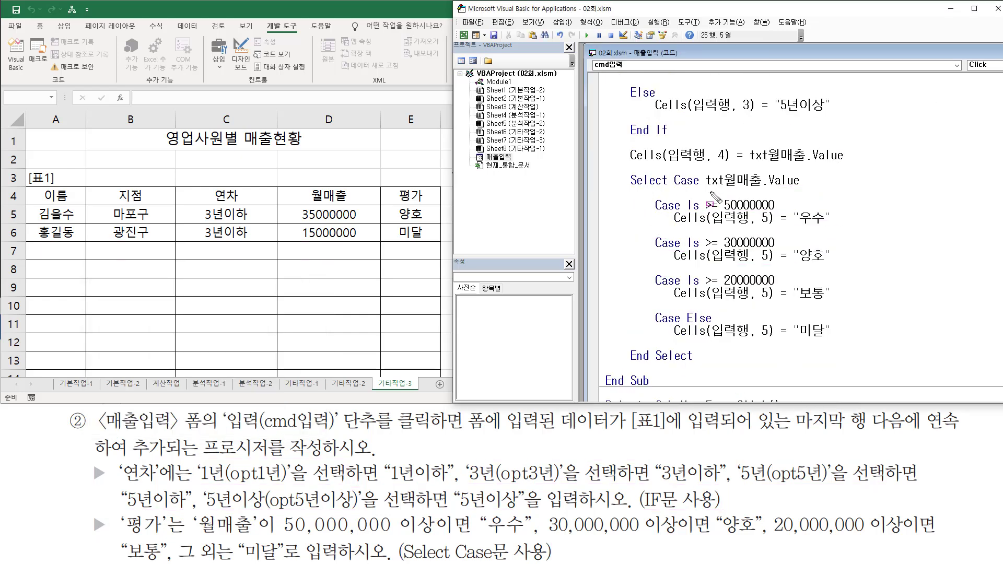
pyautogui.moveTo(693, 202); pyautogui.dragTo(700, 208)
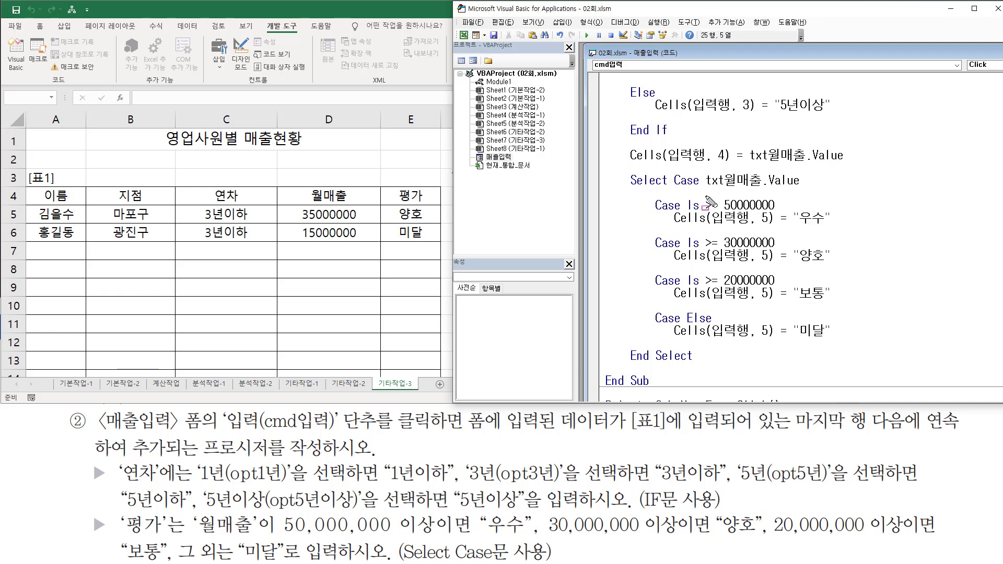
pyautogui.moveTo(611, 168)
pyautogui.mouseDown()
pyautogui.moveTo(638, 224)
pyautogui.moveTo(758, 350)
pyautogui.moveTo(865, 366)
pyautogui.mouseUp()
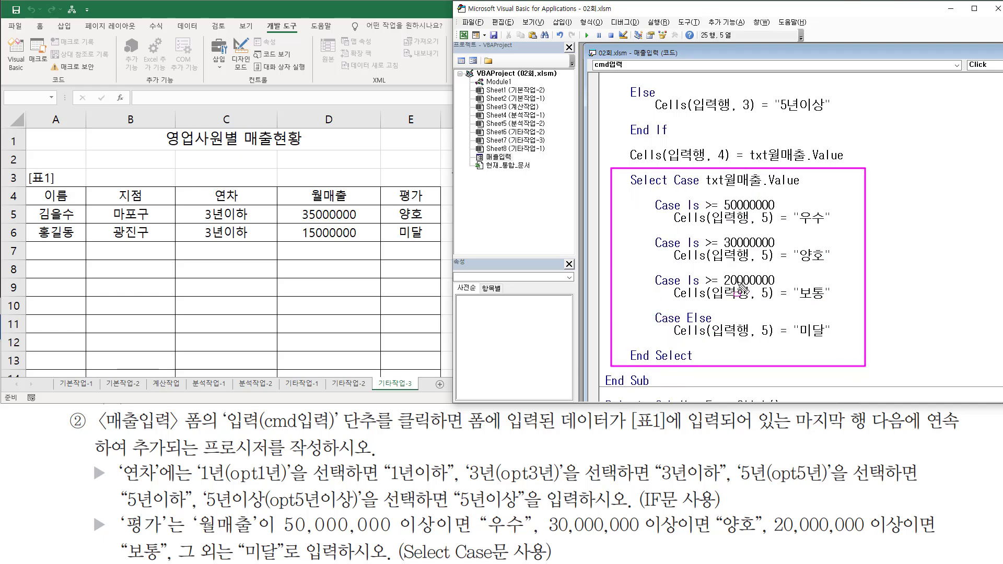
# - Examine the Select Case conditions on txt월매출.Value and the 우수, 양호, 보통 and 미달 assignments against the table's 평가 column
pyautogui.moveTo(705, 187)
pyautogui.mouseDown()
pyautogui.moveTo(806, 189)
pyautogui.moveTo(805, 174)
pyautogui.mouseUp()
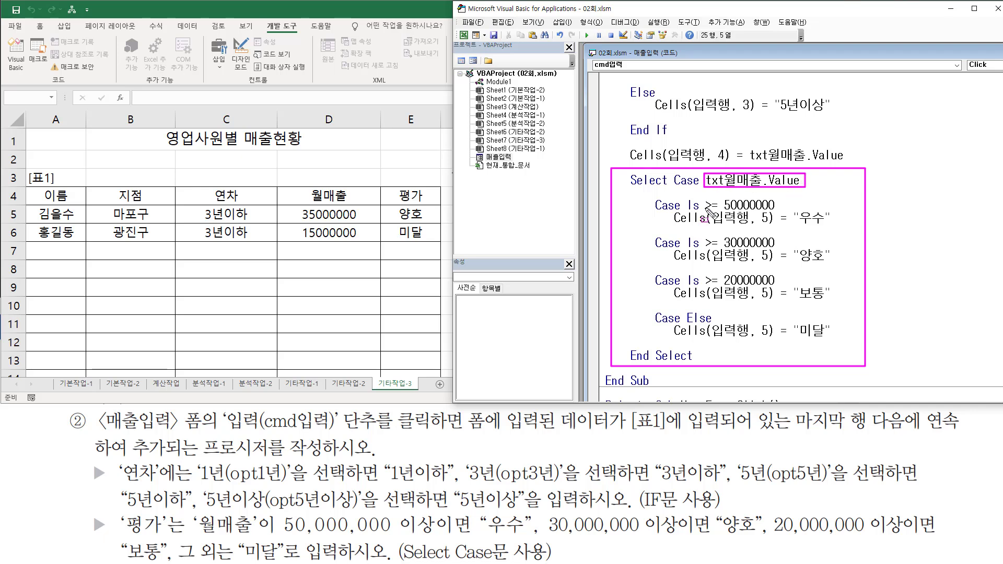
pyautogui.moveTo(706, 211); pyautogui.dragTo(825, 227)
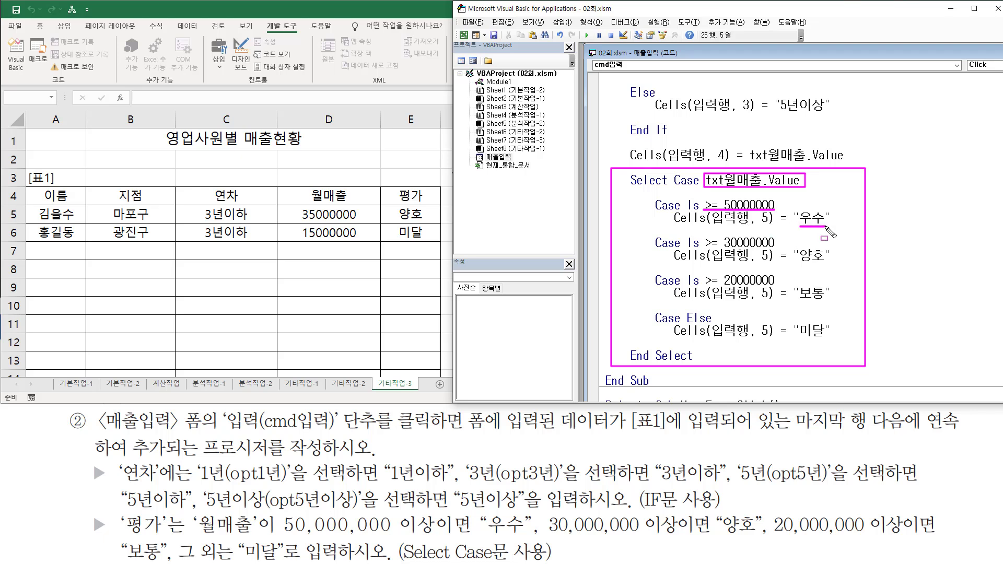
pyautogui.moveTo(701, 246)
pyautogui.mouseDown()
pyautogui.moveTo(774, 246)
pyautogui.moveTo(829, 265)
pyautogui.mouseUp()
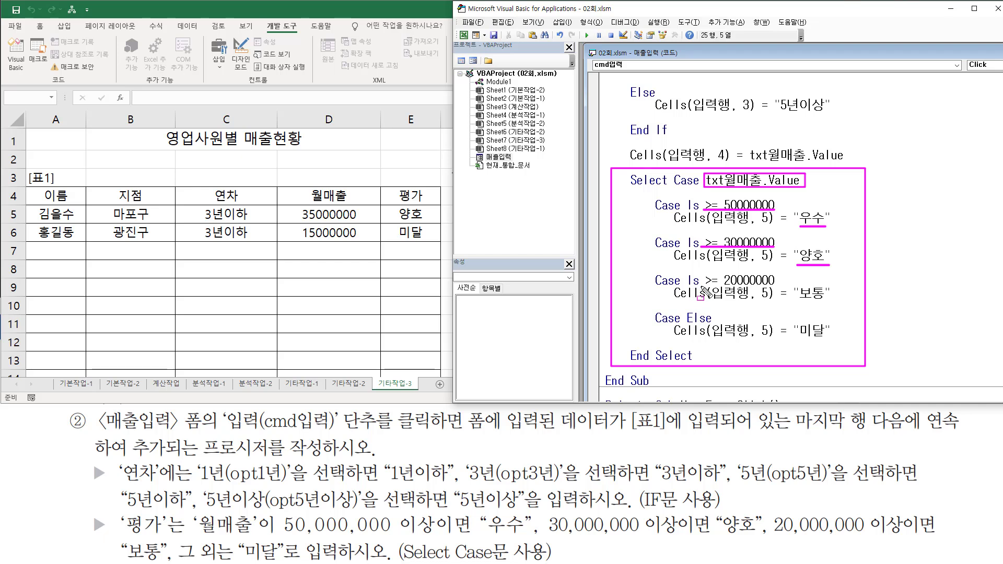
pyautogui.moveTo(700, 286)
pyautogui.mouseDown()
pyautogui.moveTo(774, 286)
pyautogui.moveTo(828, 302)
pyautogui.mouseUp()
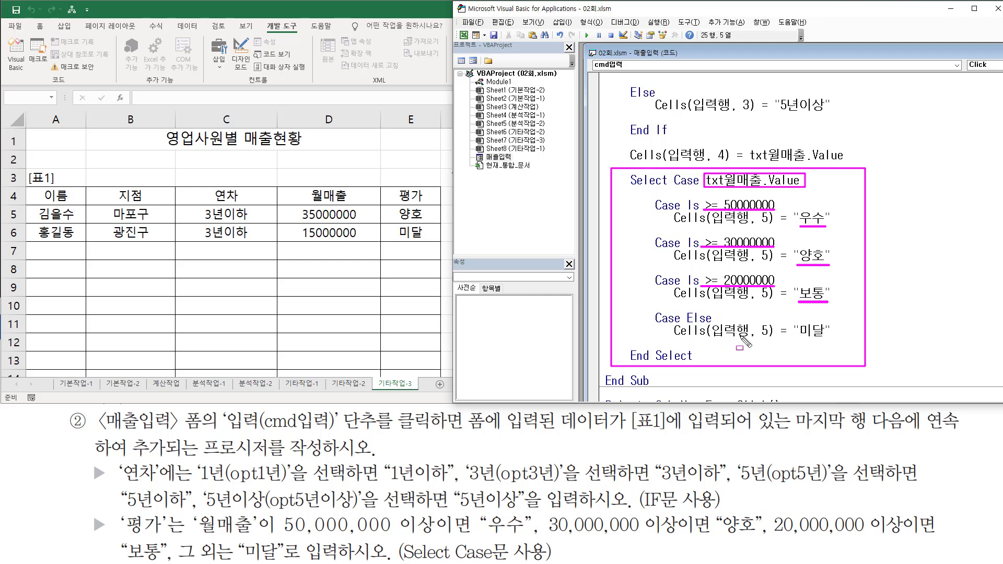
pyautogui.moveTo(797, 338); pyautogui.dragTo(830, 338)
pyautogui.moveTo(388, 243)
pyautogui.mouseDown()
pyautogui.moveTo(430, 267)
pyautogui.moveTo(429, 258)
pyautogui.mouseUp()
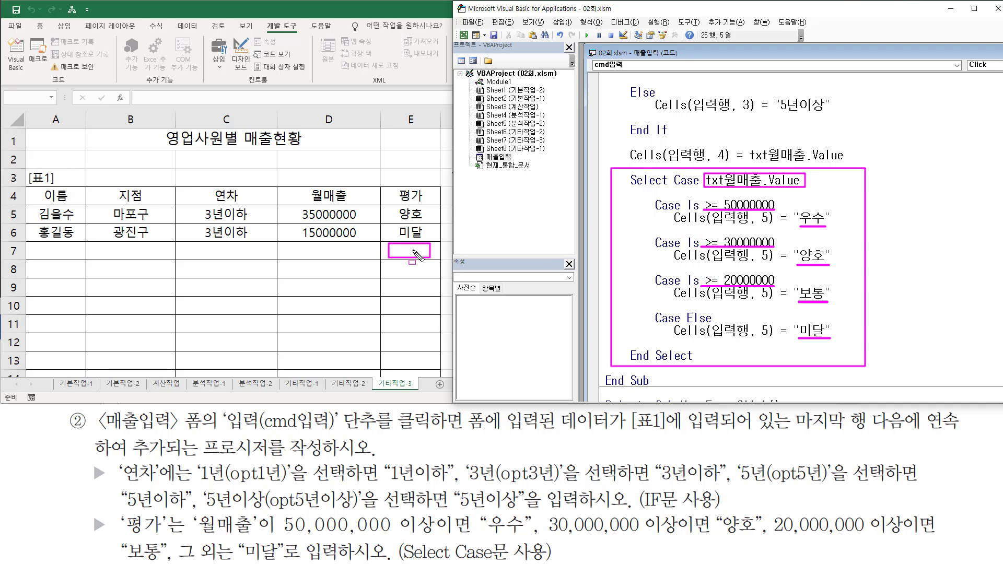
# - Switch back to the Excel worksheet, open the 매출입력 form and place it clear of [표1]
pyautogui.click(673, 181)
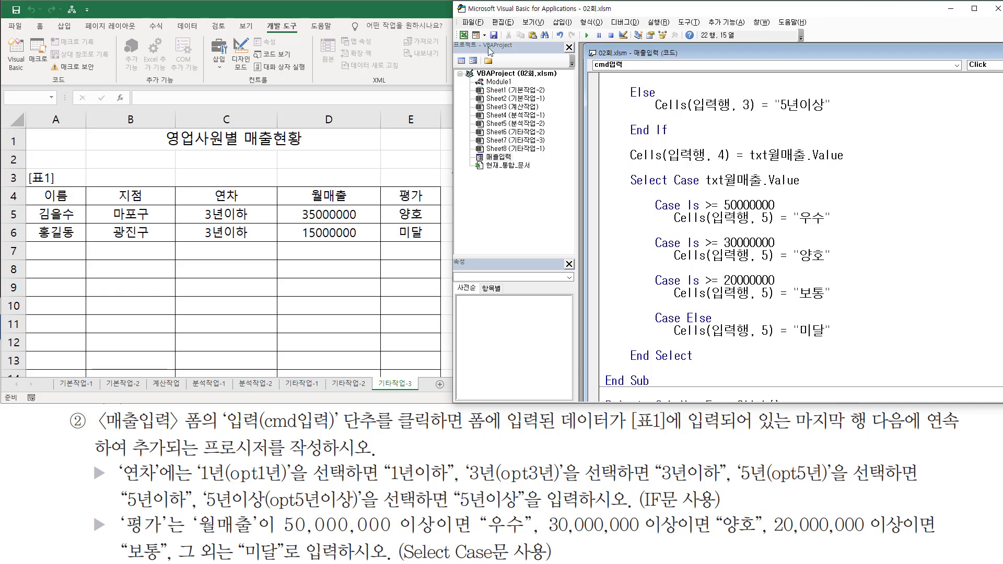
pyautogui.click(463, 35)
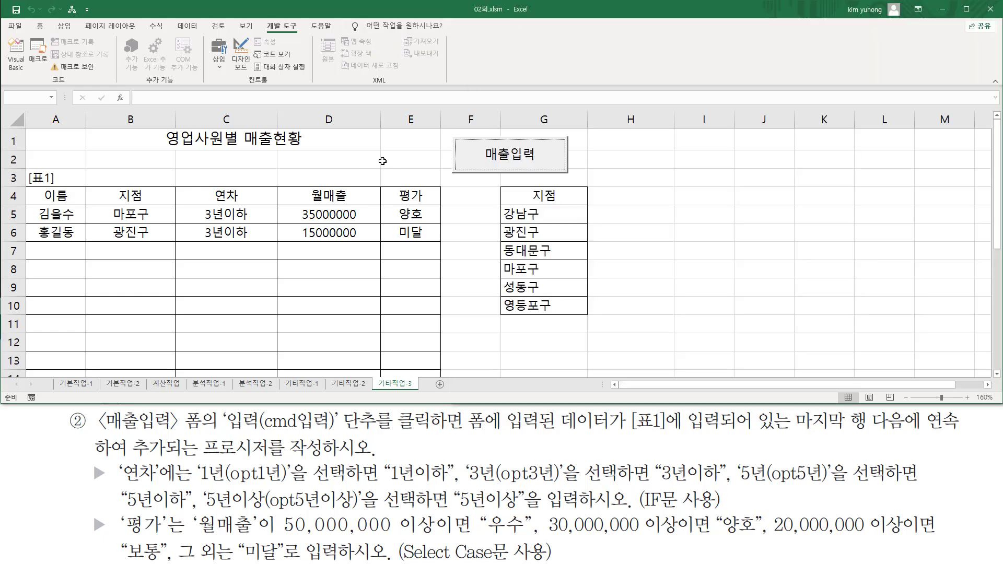
pyautogui.click(383, 161)
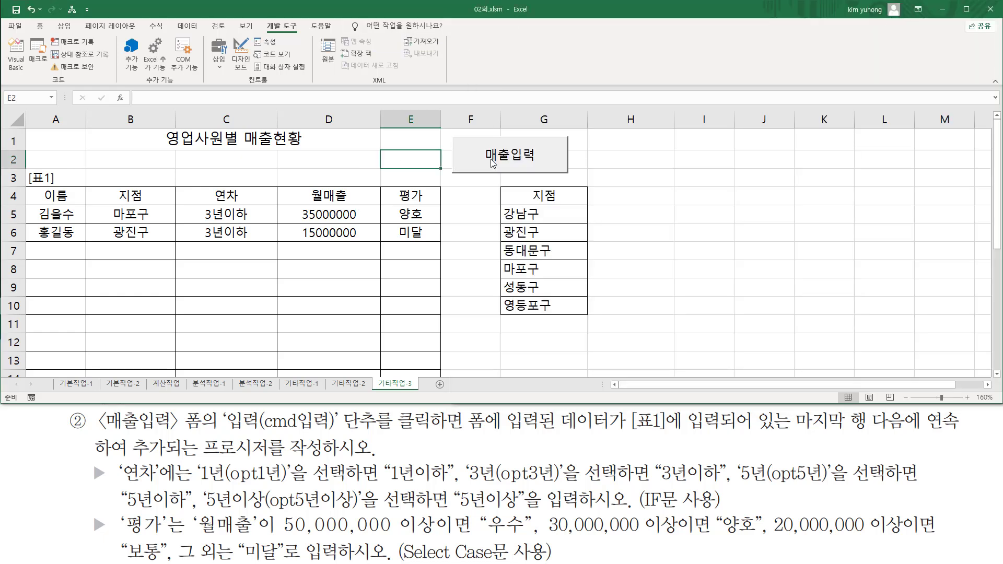
pyautogui.click(521, 160)
pyautogui.moveTo(160, 126); pyautogui.dragTo(694, 176)
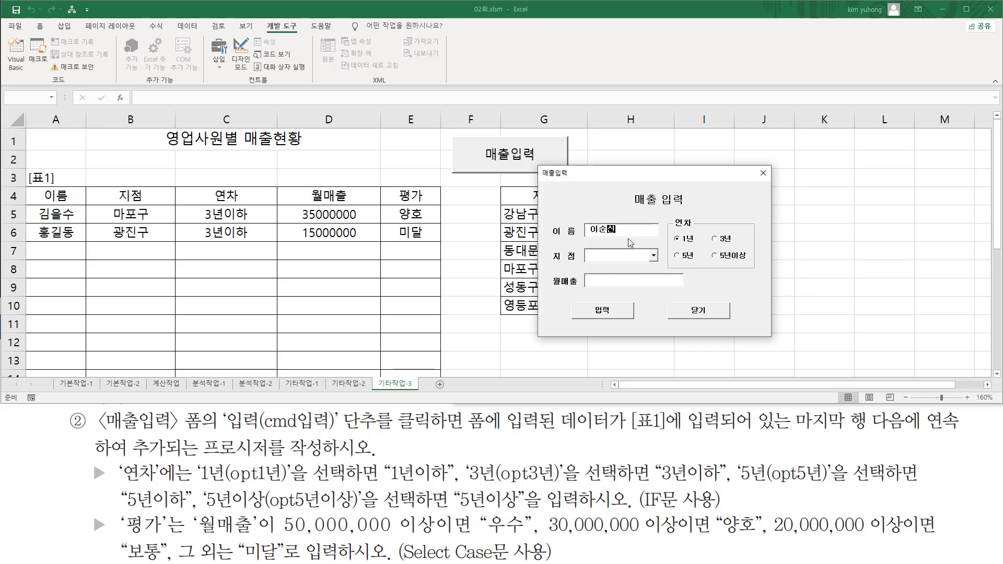
# - Complete the 매출입력 form with 지점 마포구, 연차 5년이상 and 월매출 70000000, and submit the entry to [표1]
pyautogui.click(653, 257)
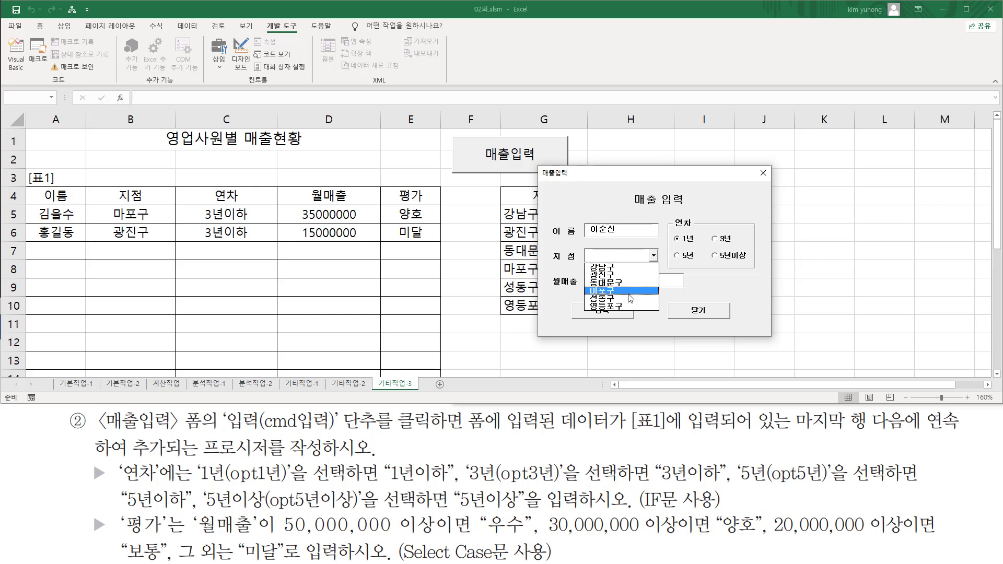
pyautogui.click(626, 291)
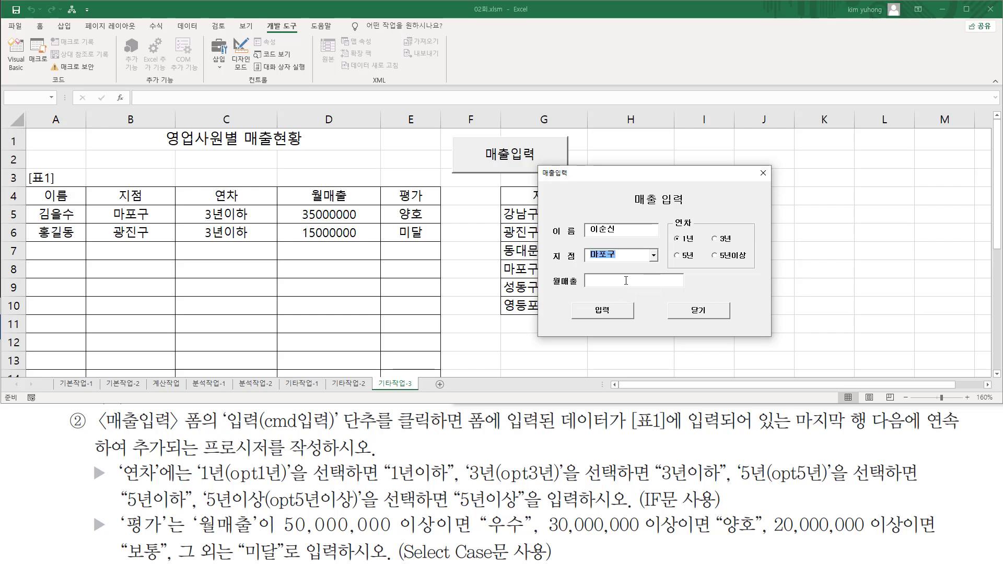
pyautogui.click(641, 279)
pyautogui.write('70000000')
pyautogui.click(607, 311)
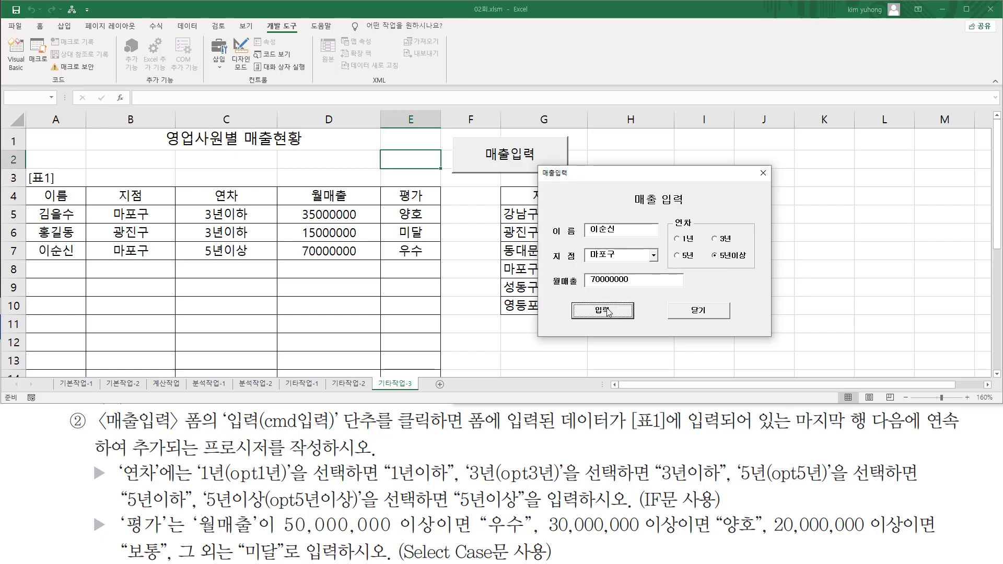
# - Compare row 7 of [표1] with the form's 월매출 and the task's 50,000,000 이상 criterion for 우수, and close the form
pyautogui.moveTo(46, 250); pyautogui.dragTo(383, 263)
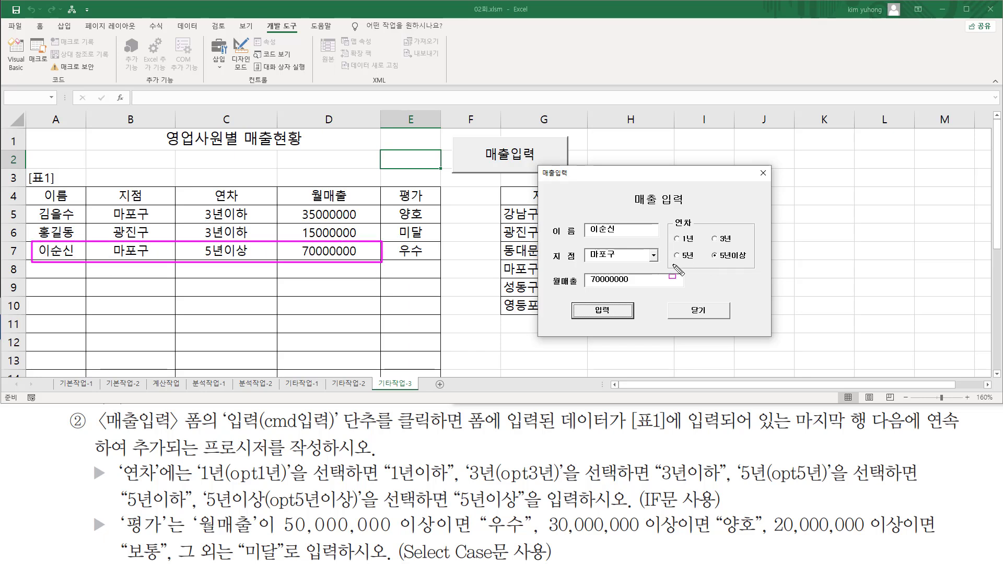
pyautogui.moveTo(585, 272); pyautogui.dragTo(637, 287)
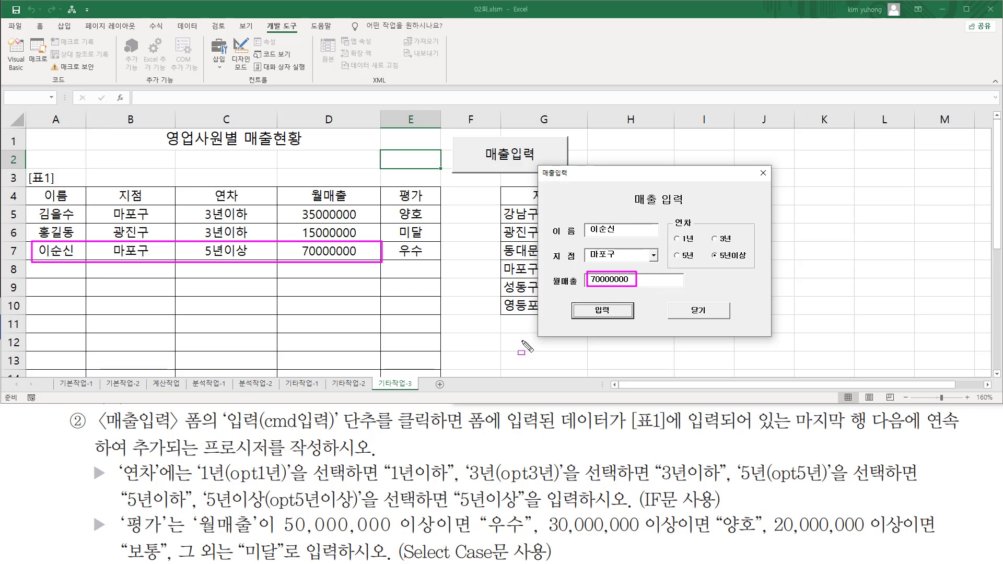
pyautogui.moveTo(279, 534)
pyautogui.mouseDown()
pyautogui.moveTo(448, 536)
pyautogui.moveTo(437, 513)
pyautogui.mouseUp()
pyautogui.moveTo(489, 534); pyautogui.dragTo(527, 533)
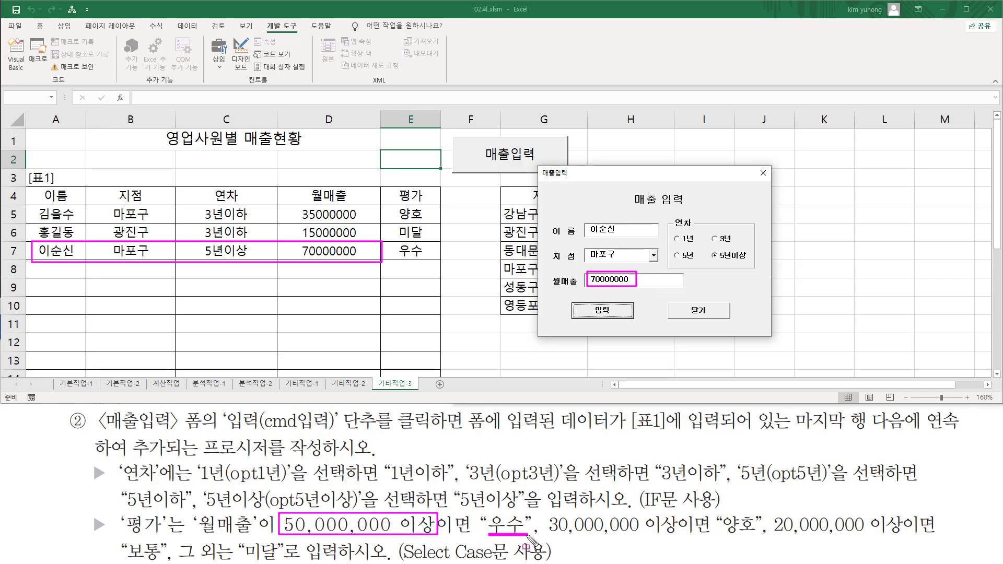
pyautogui.moveTo(396, 242); pyautogui.dragTo(433, 264)
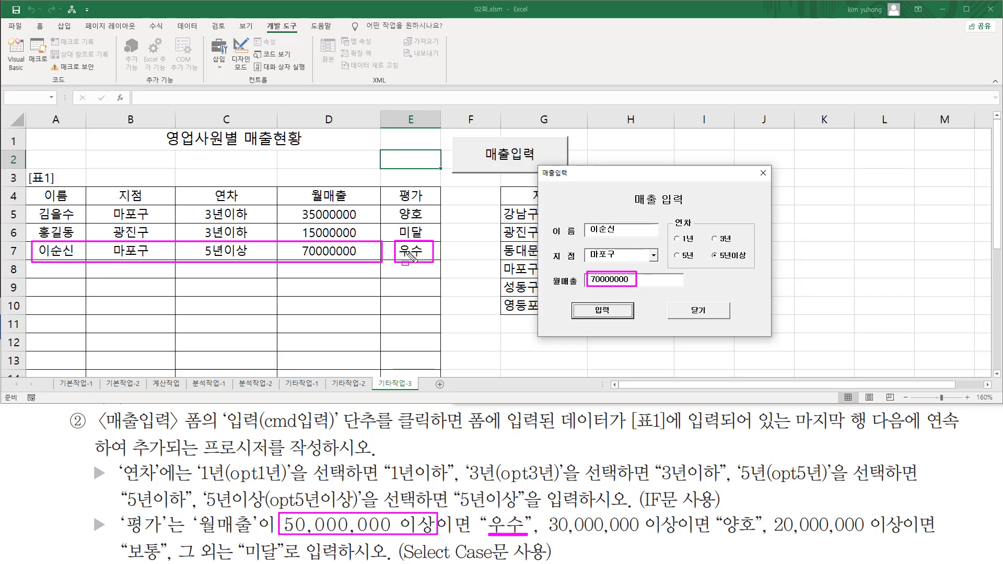
pyautogui.press('Escape')
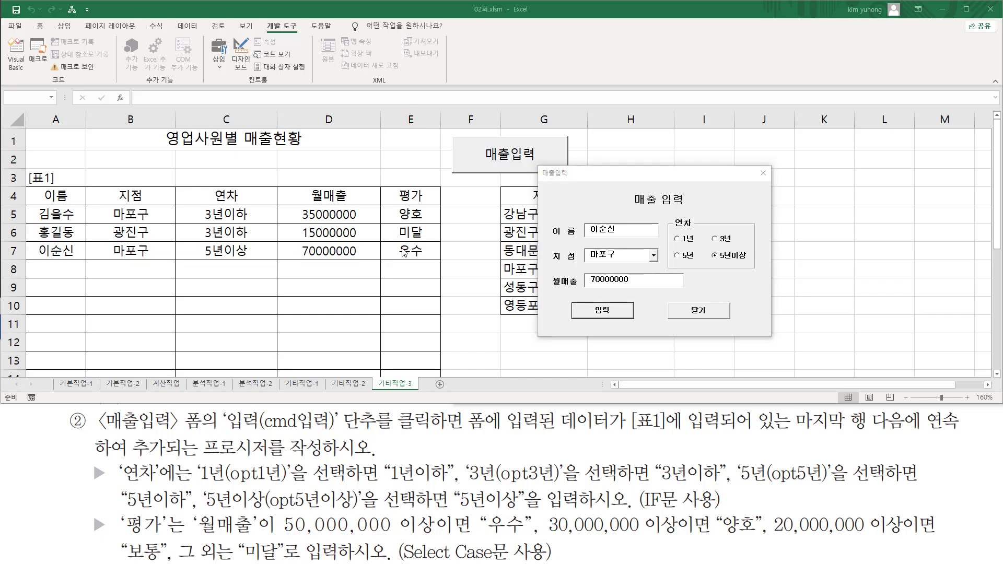
pyautogui.click(696, 309)
pyautogui.click(762, 173)
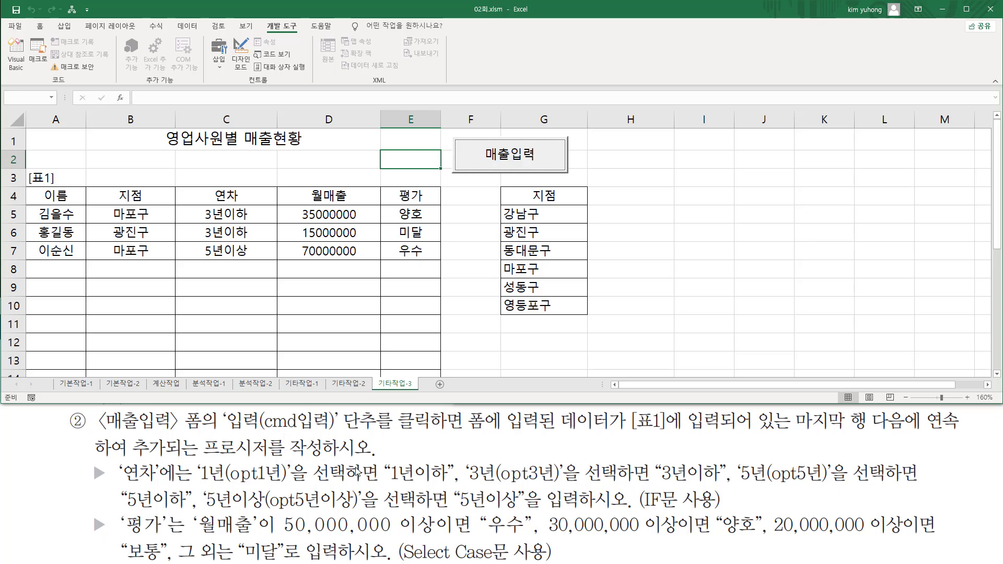
# - Return to the Visual Basic editor and review the If block for 연차 and the Select Case block for 평가 in cmd입력_Click
pyautogui.click(15, 52)
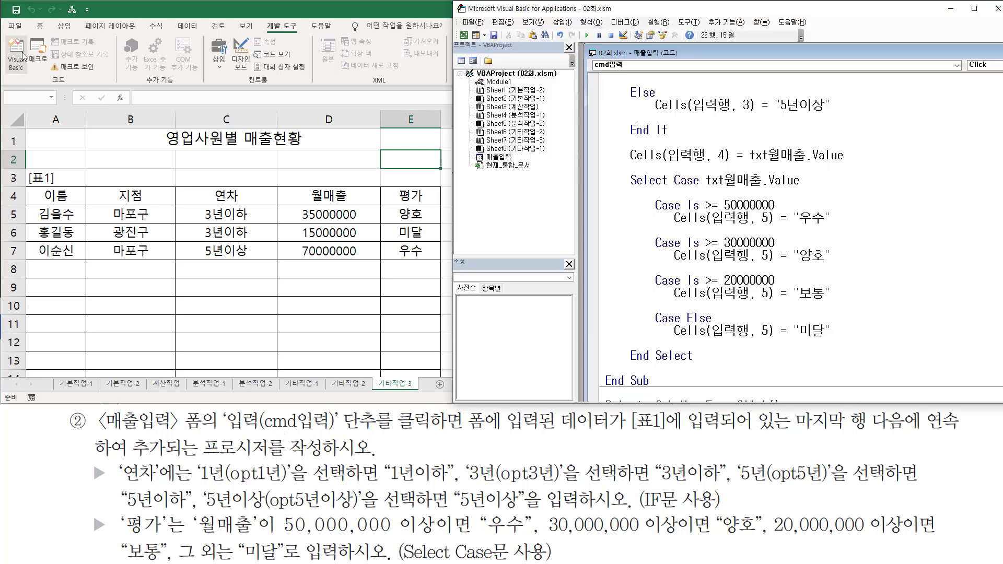
pyautogui.scroll(1, 685, 211)
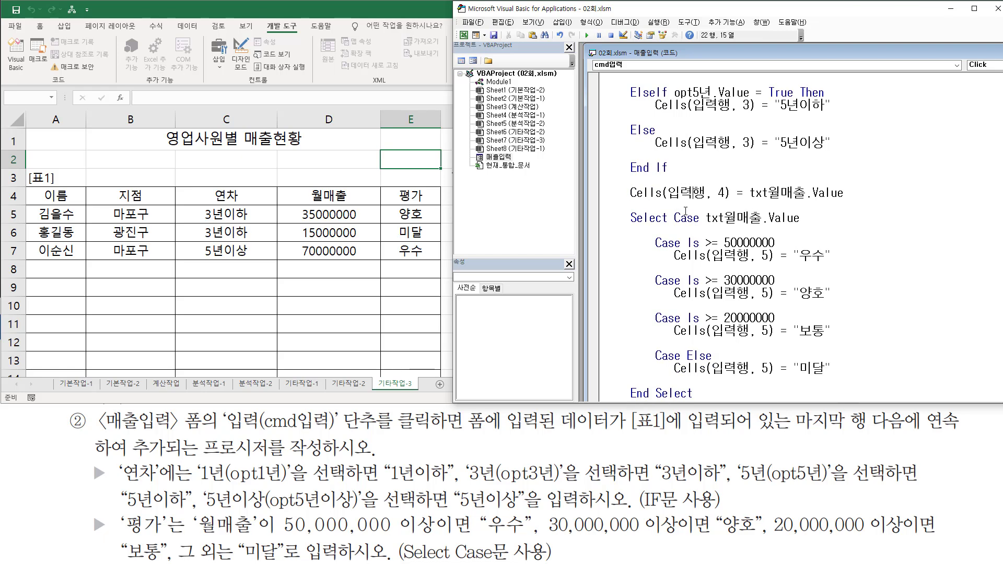
pyautogui.scroll(3, 685, 211)
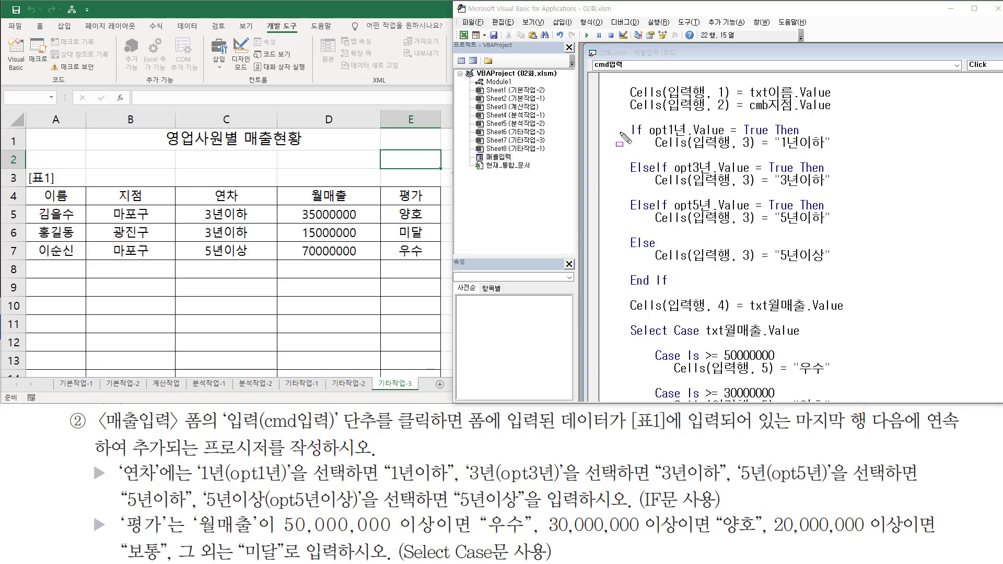
pyautogui.moveTo(613, 115)
pyautogui.mouseDown()
pyautogui.moveTo(767, 281)
pyautogui.moveTo(840, 289)
pyautogui.mouseUp()
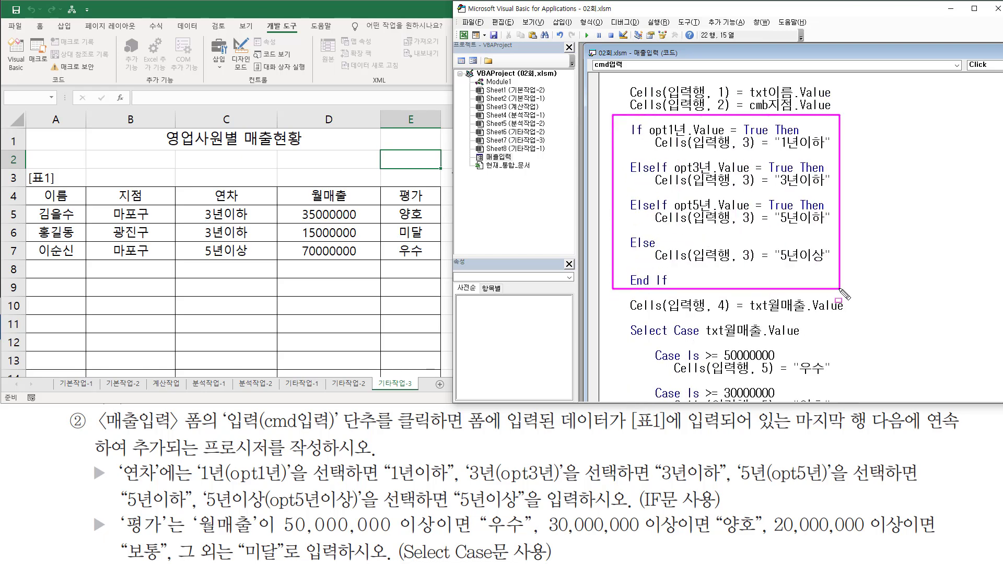
pyautogui.press('Escape')
pyautogui.scroll(-3, 718, 286)
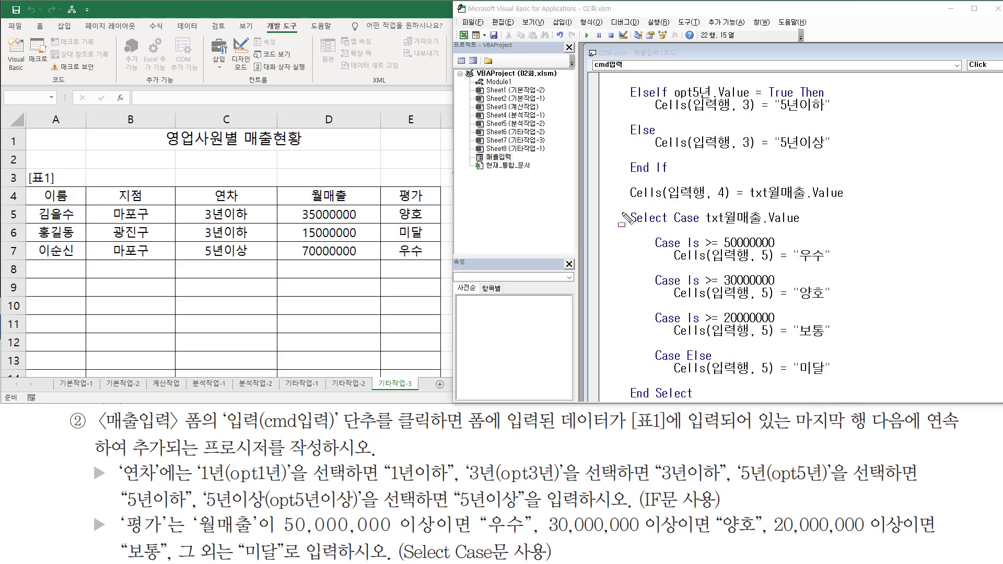
pyautogui.moveTo(620, 203)
pyautogui.mouseDown()
pyautogui.moveTo(630, 240)
pyautogui.moveTo(850, 418)
pyautogui.moveTo(851, 400)
pyautogui.mouseUp()
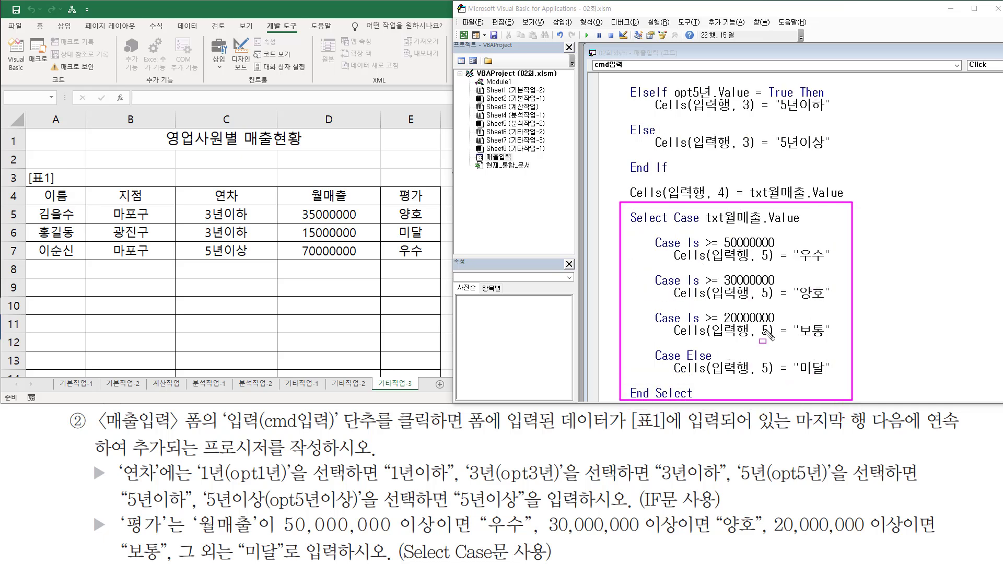
pyautogui.press('Escape')
# - Check the task's IF문 requirement for 연차 and Select Case문 requirement for 평가 against the code
pyautogui.scroll(3, 709, 386)
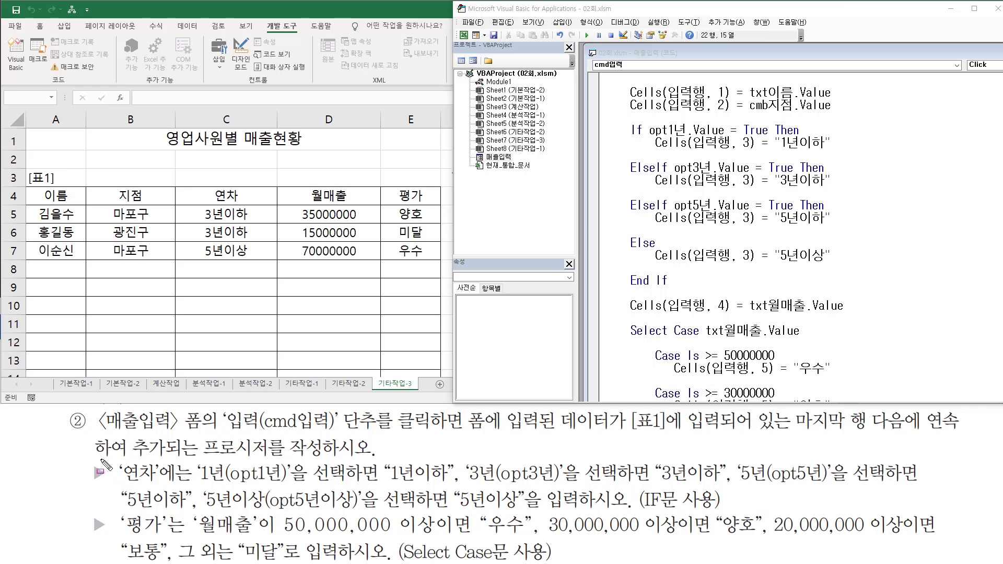
pyautogui.moveTo(87, 459)
pyautogui.mouseDown()
pyautogui.moveTo(118, 480)
pyautogui.moveTo(948, 509)
pyautogui.mouseUp()
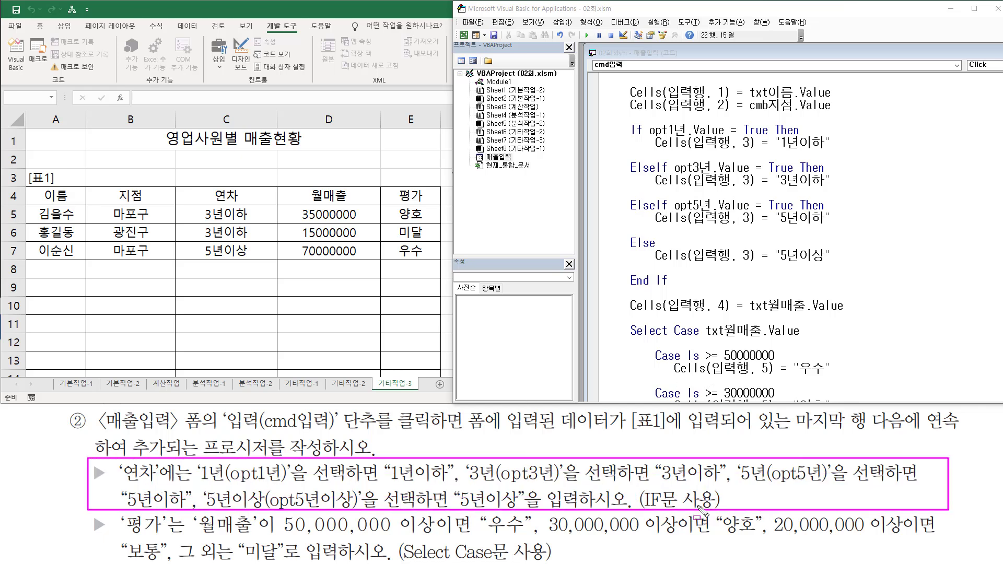
pyautogui.moveTo(642, 485); pyautogui.dragTo(722, 509)
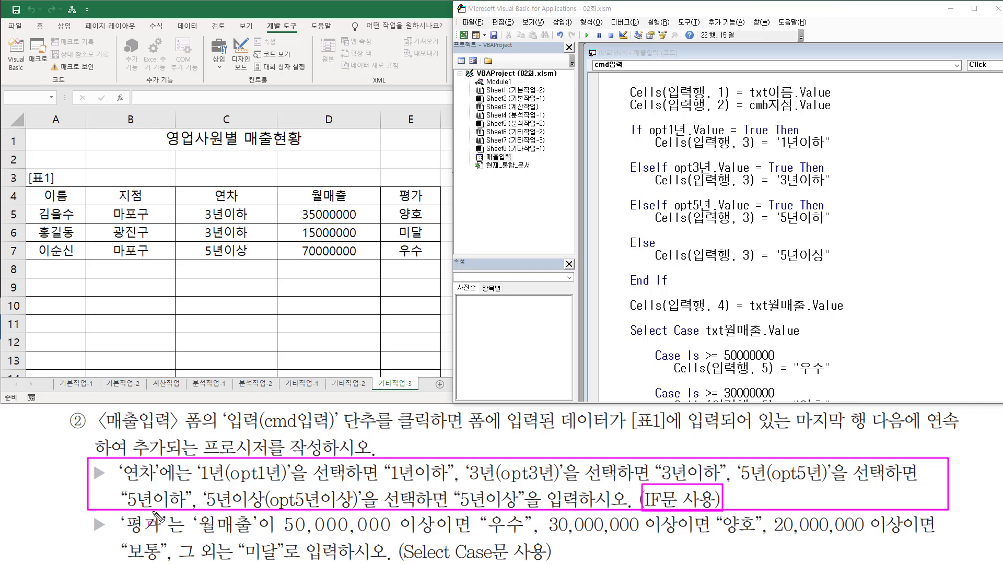
pyautogui.moveTo(86, 514)
pyautogui.mouseDown()
pyautogui.moveTo(175, 547)
pyautogui.moveTo(699, 546)
pyautogui.moveTo(946, 560)
pyautogui.mouseUp()
pyautogui.moveTo(396, 541)
pyautogui.mouseDown()
pyautogui.moveTo(572, 563)
pyautogui.moveTo(555, 560)
pyautogui.mouseUp()
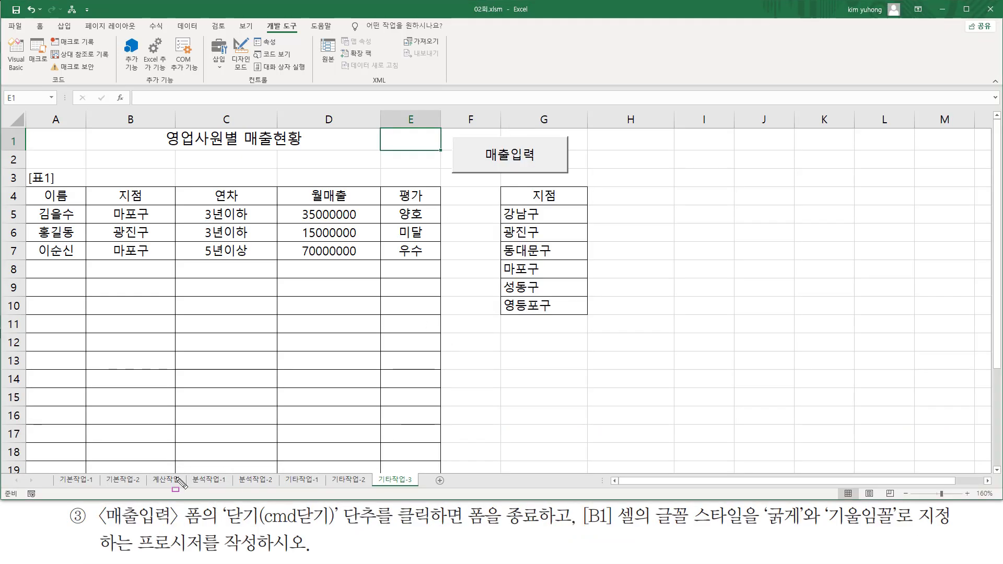
# - Read task ③ on the cmd닫기 button and the 굵게 and 기울임꼴 font styles, and locate cell B1 on the worksheet
pyautogui.moveTo(99, 528)
pyautogui.mouseDown()
pyautogui.moveTo(208, 529)
pyautogui.moveTo(203, 505)
pyautogui.moveTo(358, 527)
pyautogui.moveTo(550, 528)
pyautogui.mouseUp()
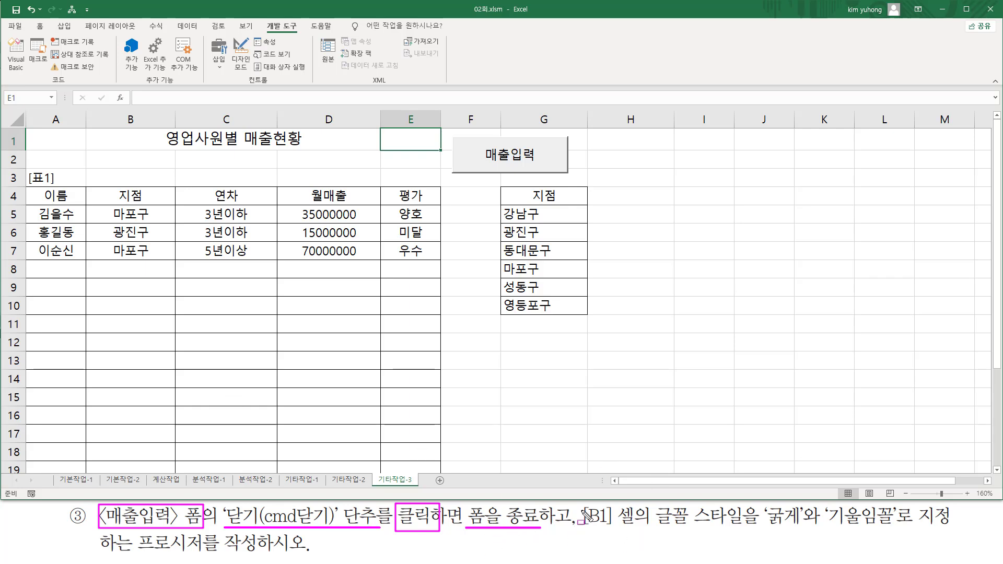
pyautogui.moveTo(579, 504); pyautogui.dragTo(644, 531)
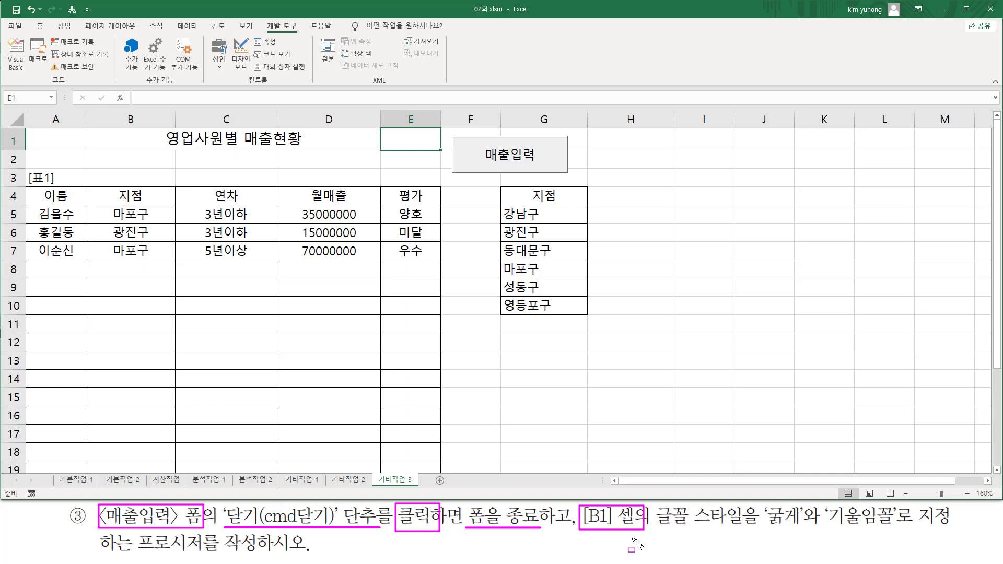
pyautogui.moveTo(88, 130); pyautogui.dragTo(170, 148)
pyautogui.press('Escape')
pyautogui.click(125, 140)
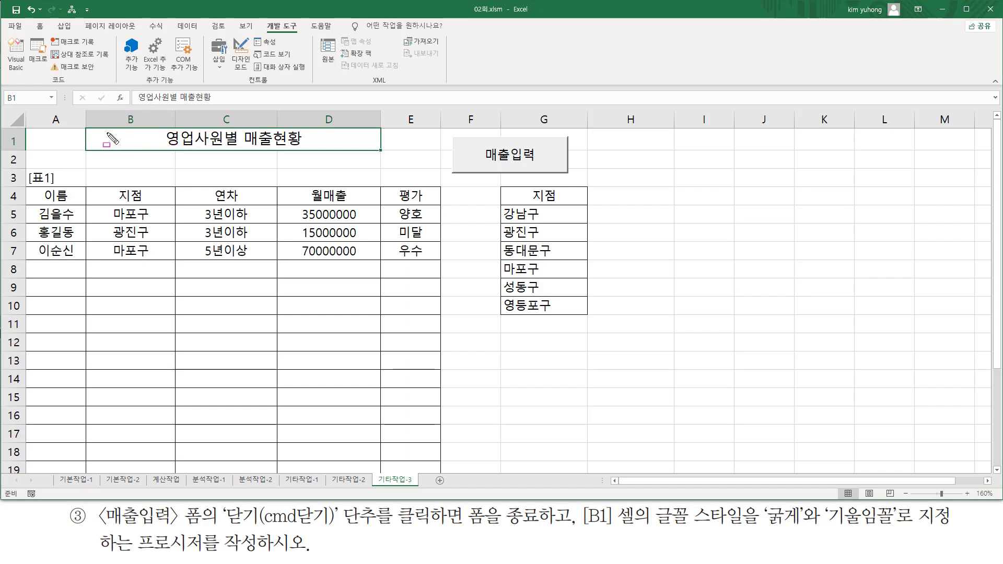
pyautogui.moveTo(101, 129)
pyautogui.mouseDown()
pyautogui.moveTo(380, 152)
pyautogui.moveTo(371, 152)
pyautogui.mouseUp()
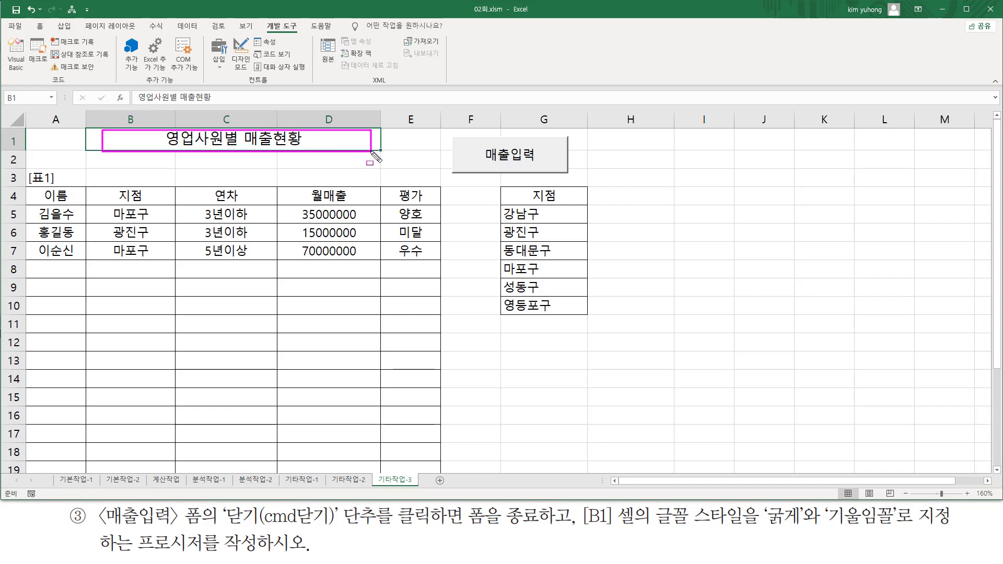
pyautogui.moveTo(652, 528); pyautogui.dragTo(898, 532)
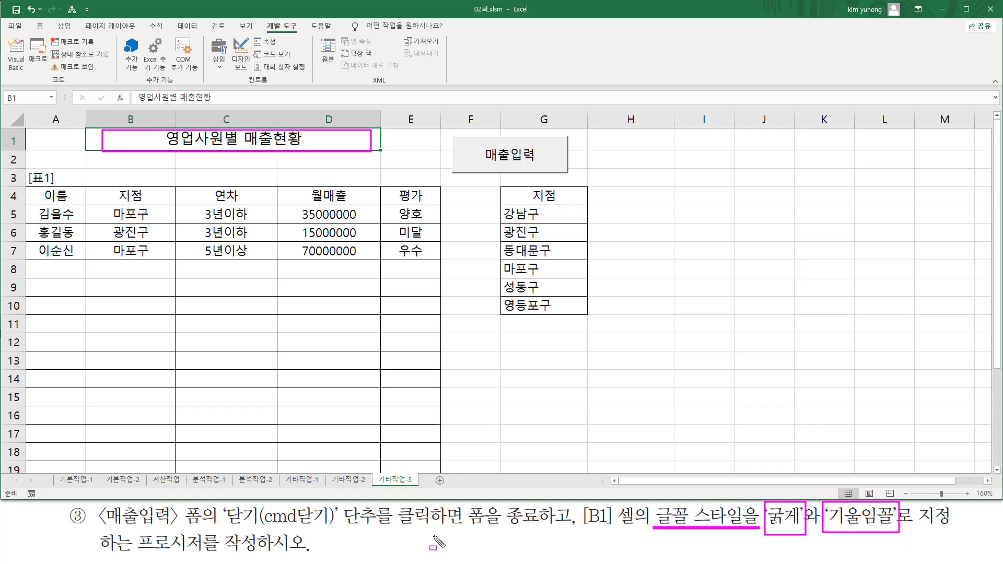
pyautogui.press('Escape')
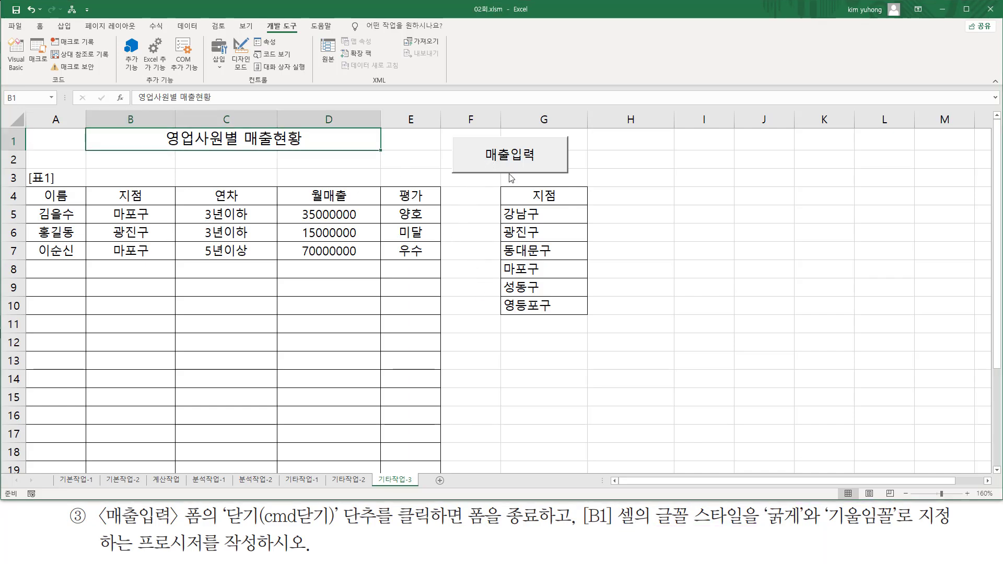
# - Open the 매출입력 form, test its 닫기 button, and close the form window
pyautogui.click(506, 167)
pyautogui.click(179, 308)
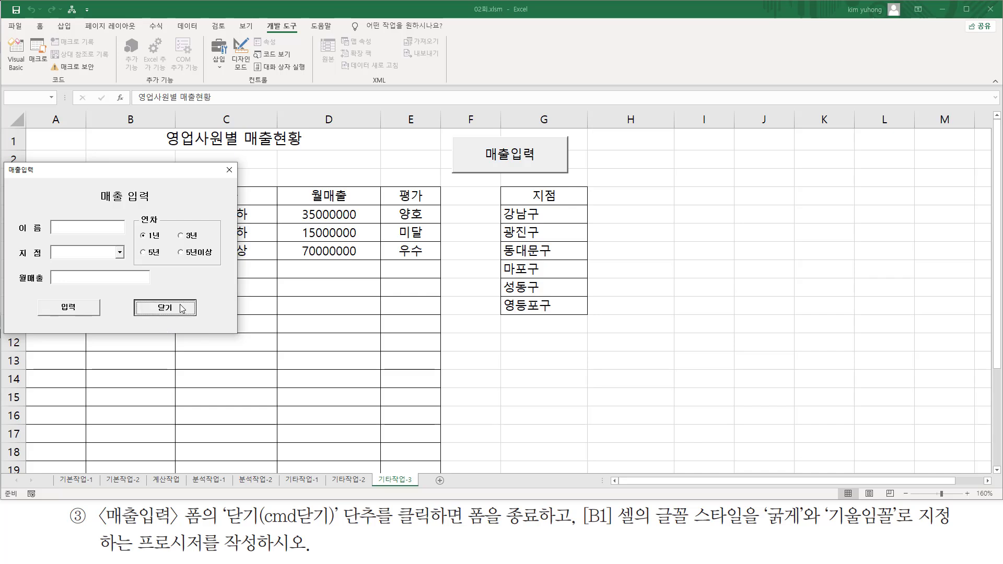
pyautogui.click(179, 305)
pyautogui.click(176, 308)
pyautogui.click(177, 309)
pyautogui.click(177, 308)
pyautogui.click(230, 170)
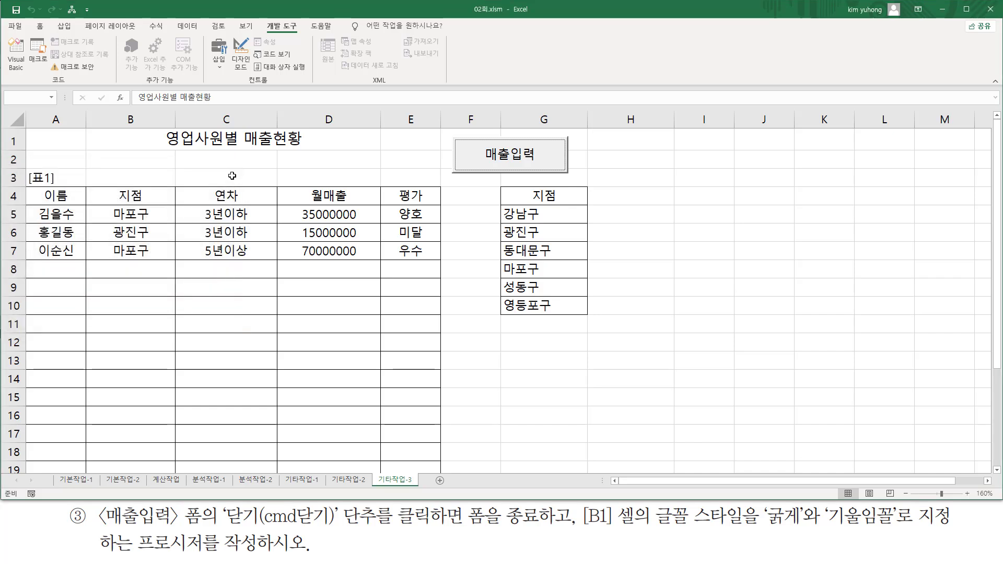
# - In the Visual Basic editor, create the click event procedure for the 매출입력 form's cmd닫기 button
pyautogui.click(17, 59)
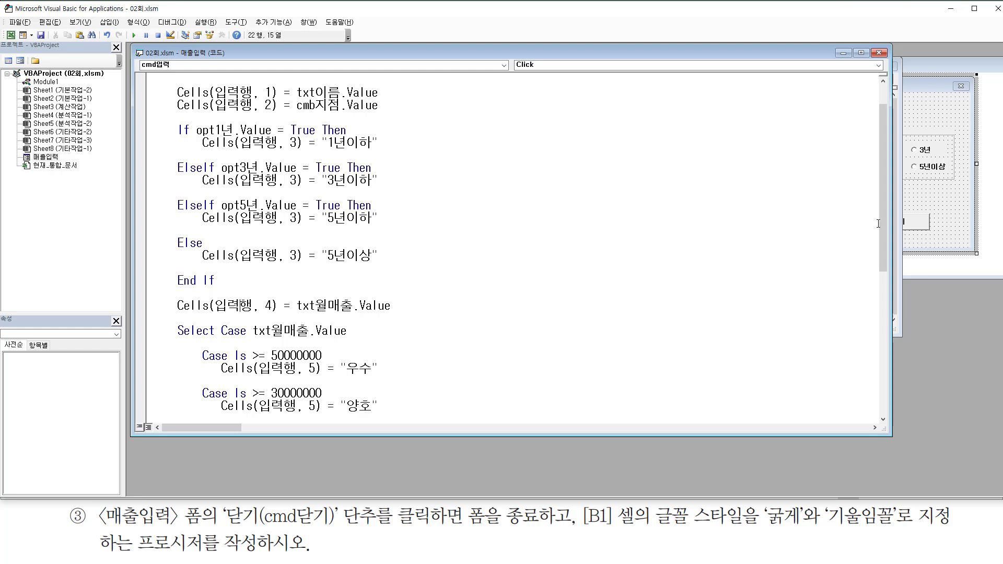
pyautogui.click(933, 224)
pyautogui.moveTo(867, 214)
pyautogui.mouseDown()
pyautogui.moveTo(940, 241)
pyautogui.moveTo(935, 234)
pyautogui.mouseUp()
pyautogui.moveTo(222, 528); pyautogui.dragTo(418, 531)
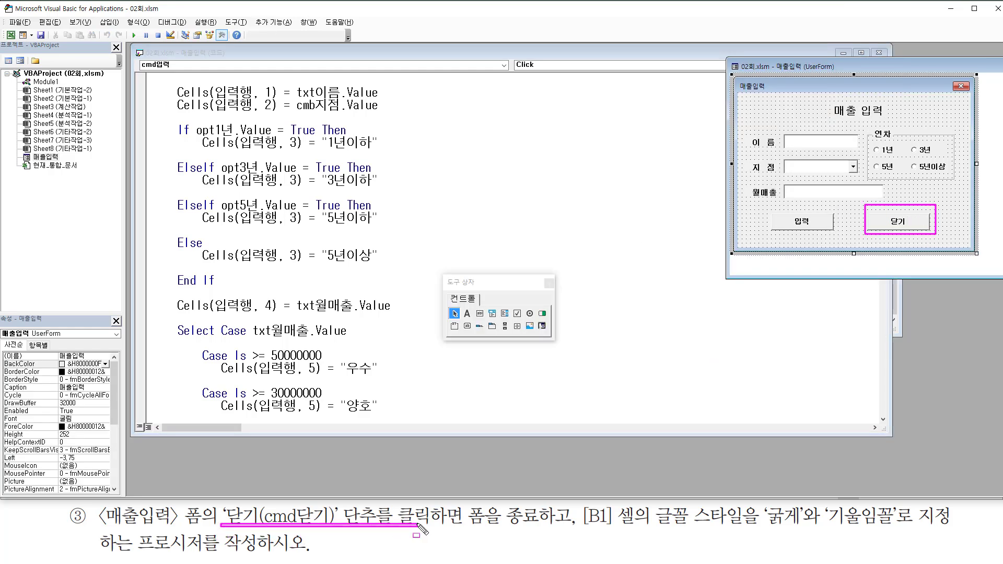
pyautogui.press('Escape')
pyautogui.click(885, 225)
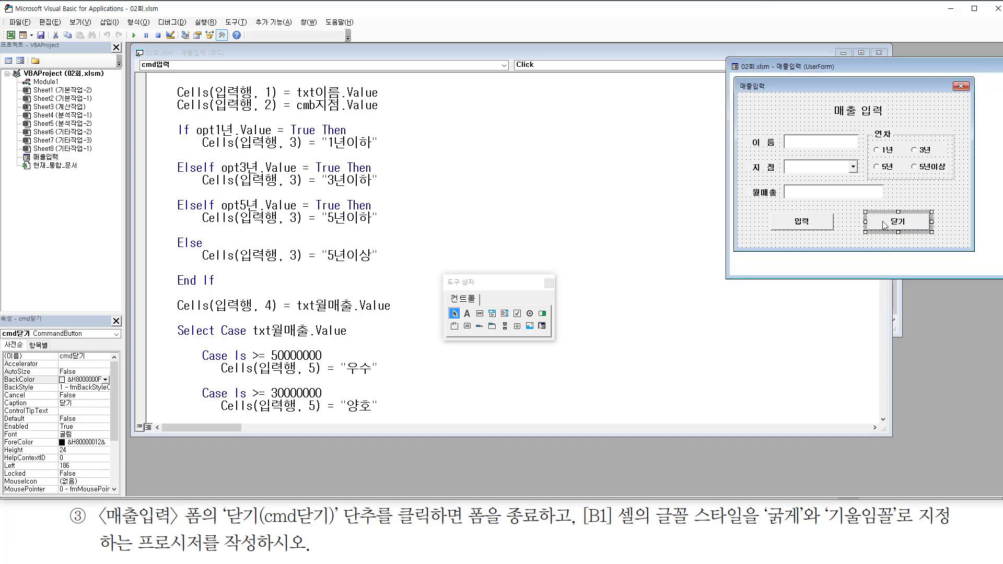
pyautogui.doubleClick(882, 225)
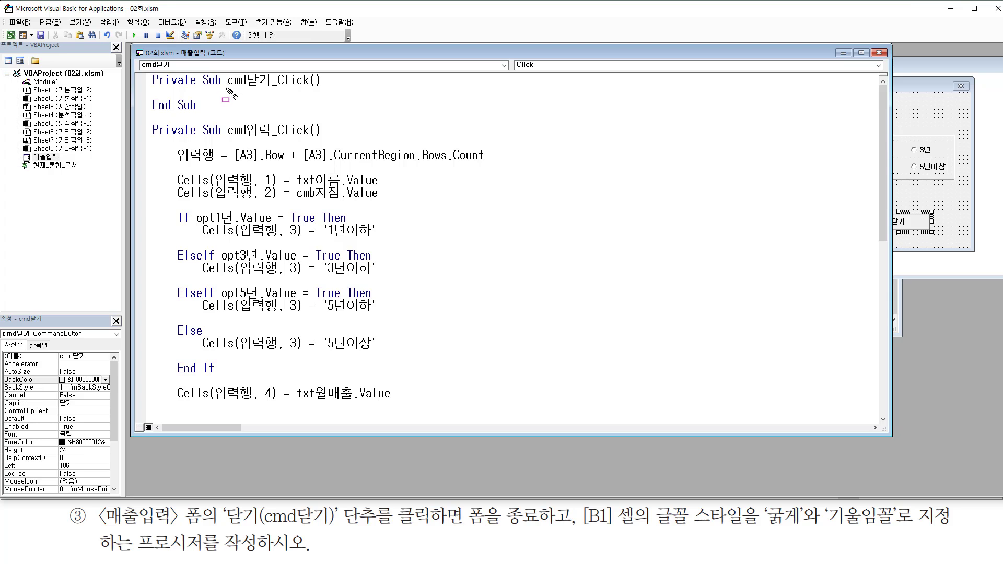
pyautogui.moveTo(225, 87); pyautogui.dragTo(312, 89)
pyautogui.press('Escape')
# - Add an Unload Me statement to the cmd닫기_Click procedure with blank lines around it
pyautogui.press('Return')
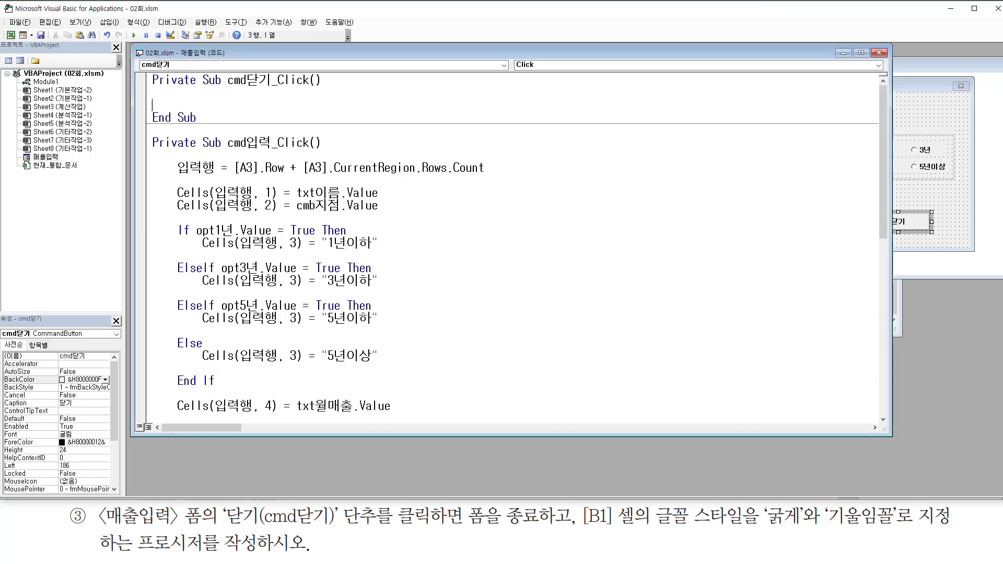
pyautogui.press('Return')
pyautogui.press('Up')
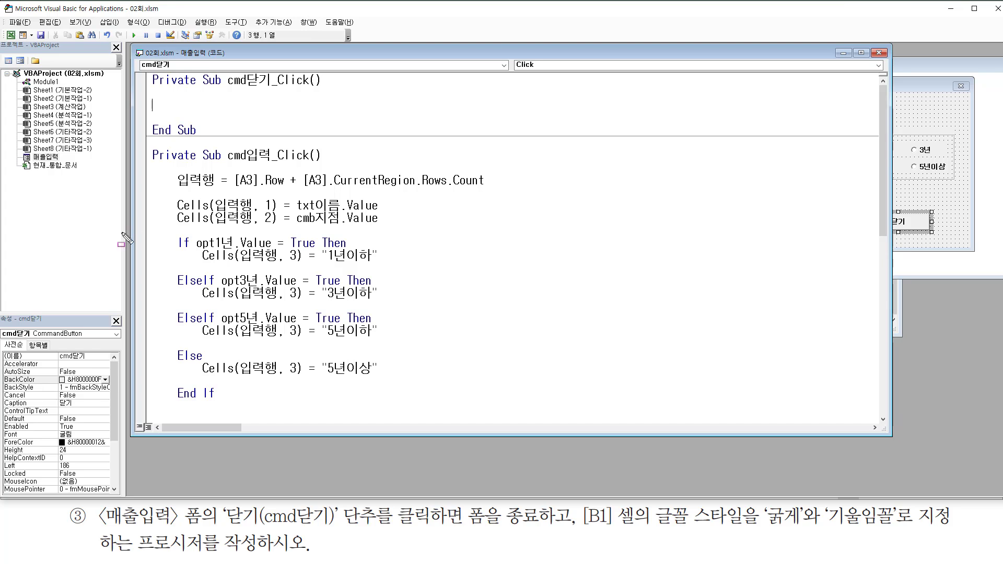
pyautogui.moveTo(222, 522)
pyautogui.mouseDown()
pyautogui.moveTo(472, 515)
pyautogui.moveTo(521, 535)
pyautogui.moveTo(572, 528)
pyautogui.mouseUp()
pyautogui.press('Escape')
pyautogui.write('unload me')
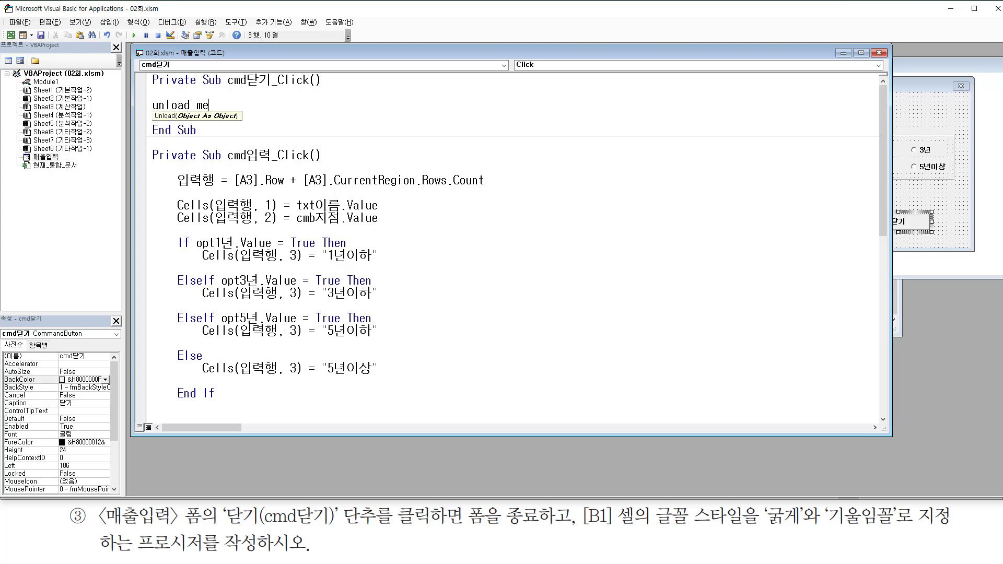
pyautogui.press('Return')
pyautogui.press('Return')
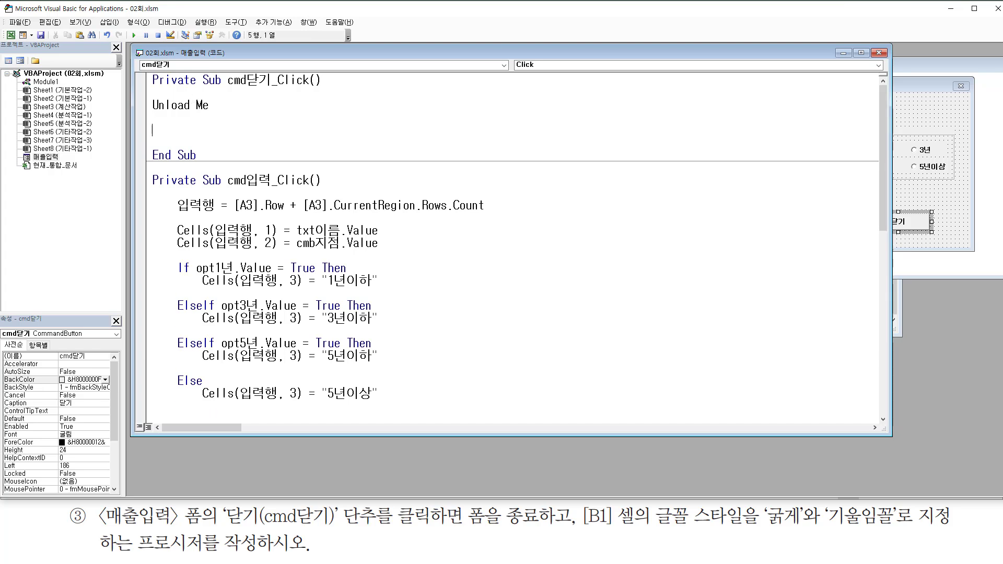
pyautogui.moveTo(580, 529); pyautogui.dragTo(619, 529)
pyautogui.moveTo(766, 528); pyautogui.dragTo(800, 529)
pyautogui.moveTo(828, 528); pyautogui.dragTo(887, 527)
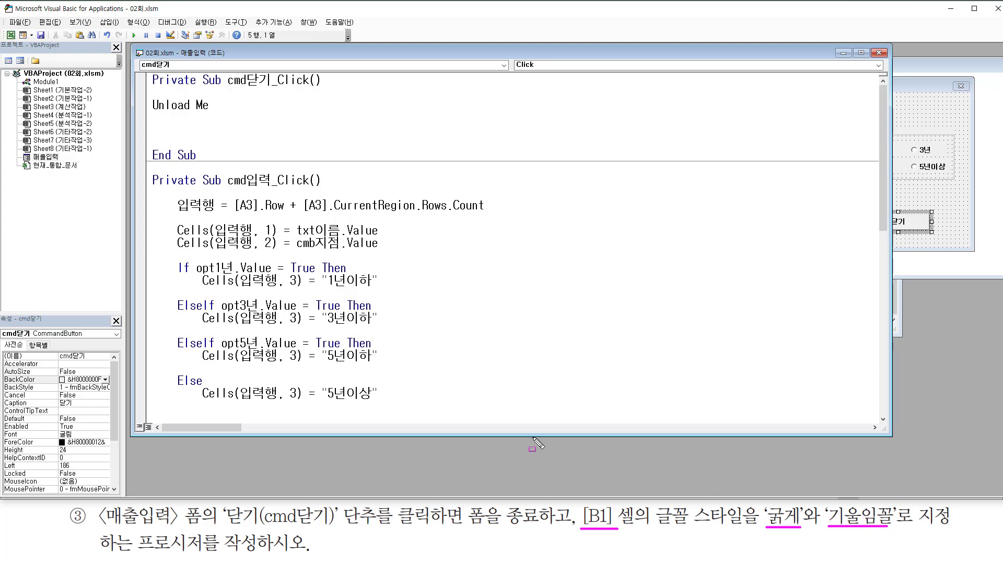
pyautogui.press('Escape')
# - Below Unload Me in the cmd닫기_Click procedure, add the statements [b1].Font.Bold = True and [b1].Font.Italic = True
pyautogui.click(169, 131)
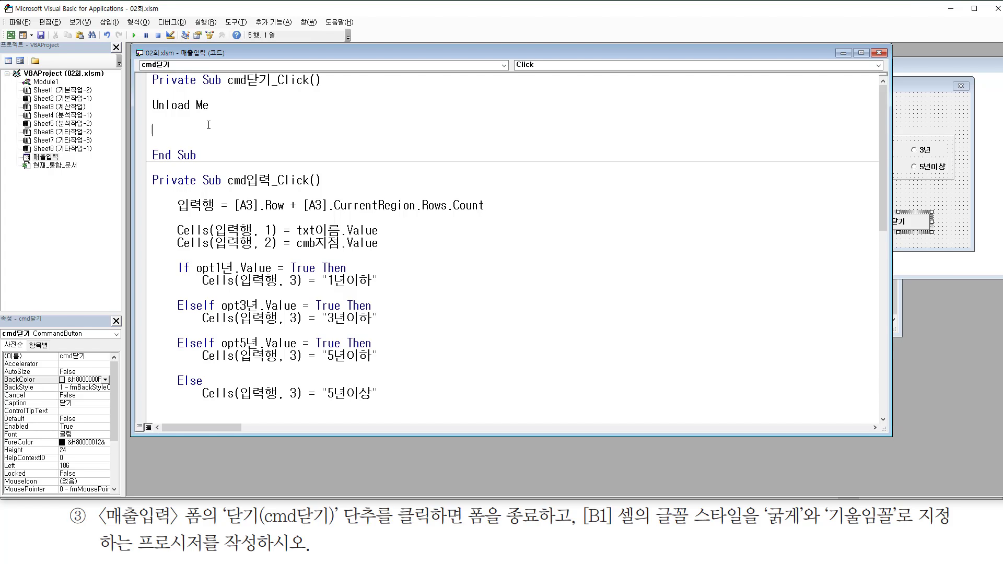
pyautogui.write('[b1].font.bold = true')
pyautogui.press('Return')
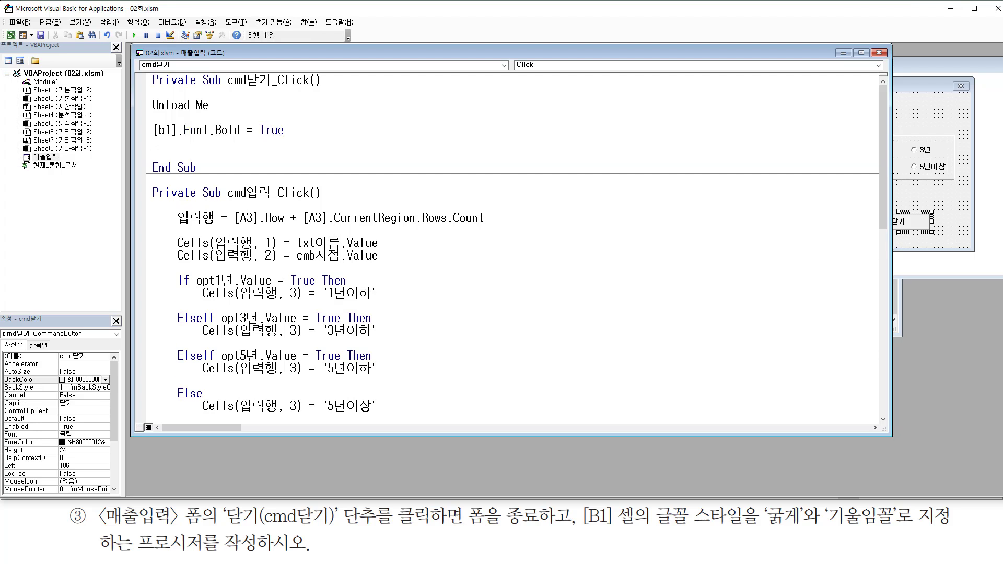
pyautogui.write('[b1].font.italic')
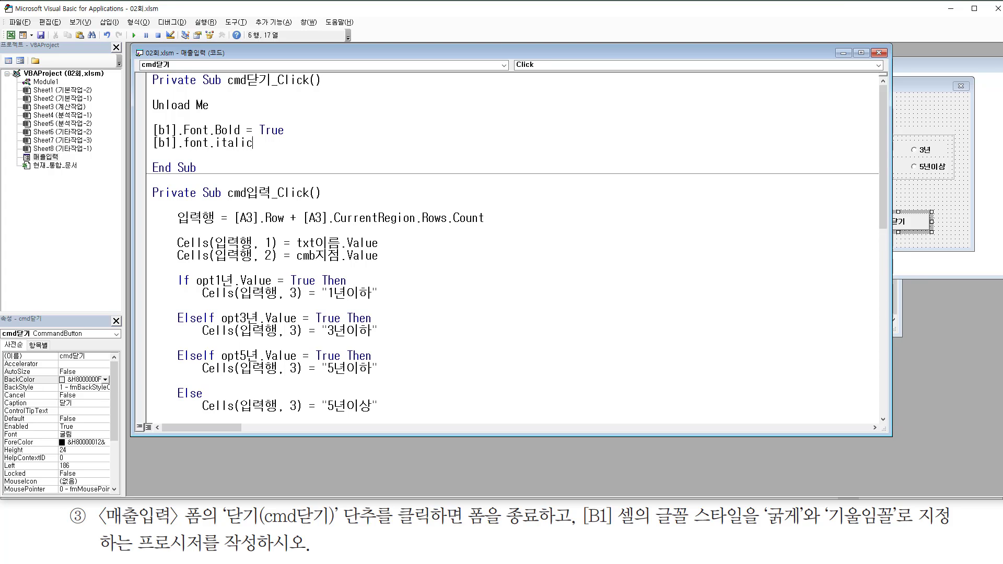
pyautogui.write(' = true')
pyautogui.press('Return')
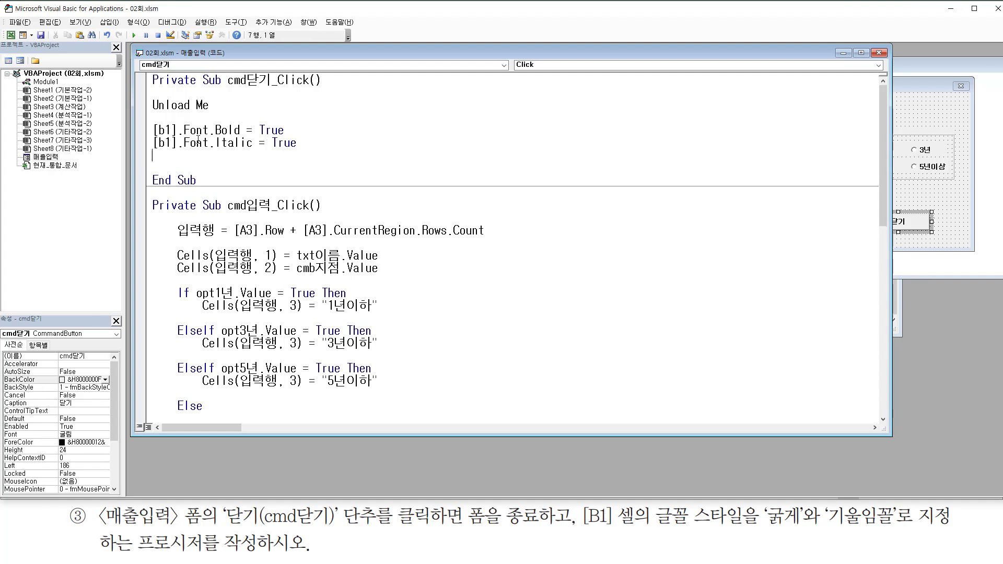
pyautogui.moveTo(182, 134)
pyautogui.mouseDown()
pyautogui.moveTo(286, 134)
pyautogui.moveTo(182, 131)
pyautogui.moveTo(308, 149)
pyautogui.moveTo(302, 138)
pyautogui.mouseUp()
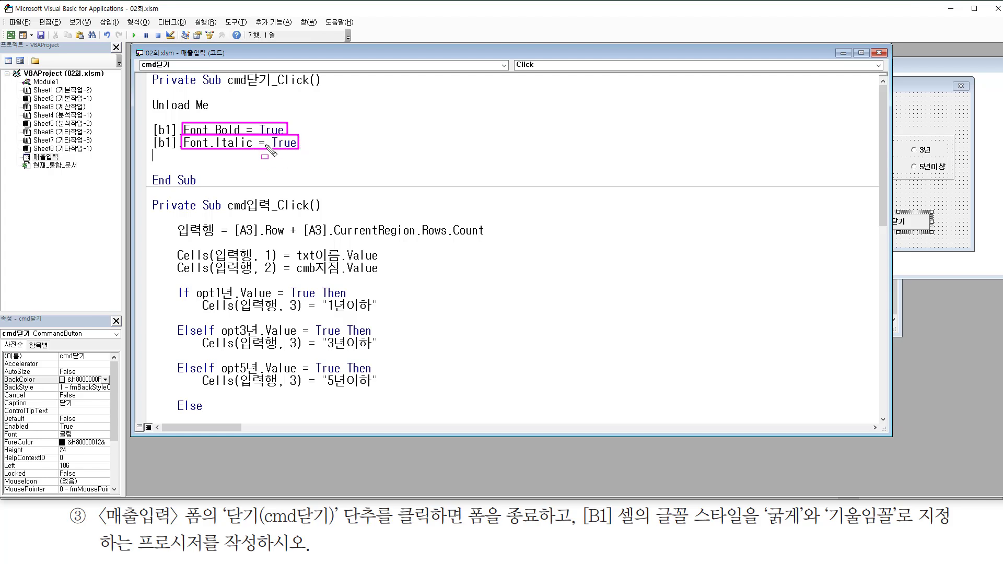
pyautogui.moveTo(151, 117)
pyautogui.mouseDown()
pyautogui.moveTo(154, 151)
pyautogui.moveTo(181, 130)
pyautogui.moveTo(177, 156)
pyautogui.mouseUp()
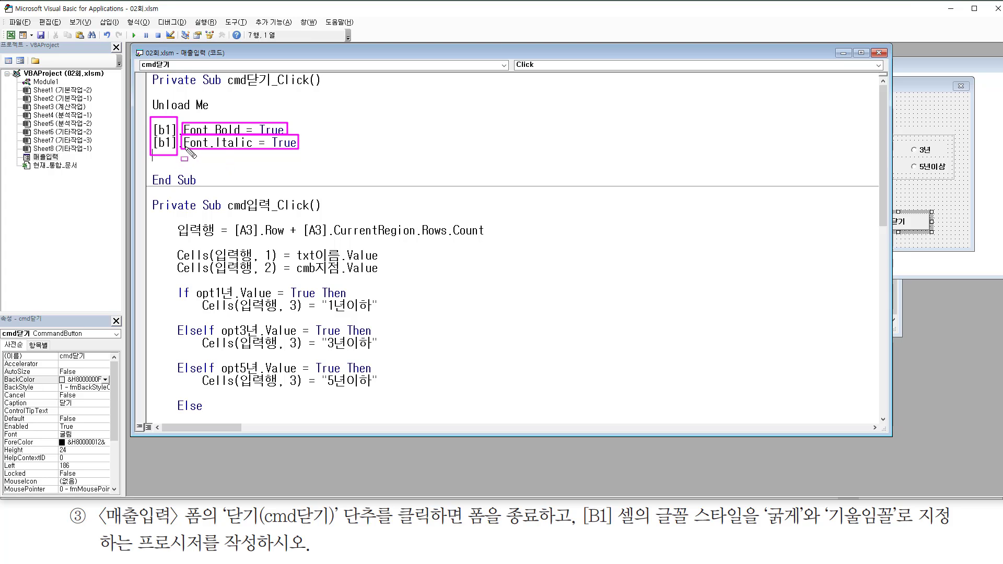
pyautogui.press('Escape')
pyautogui.hotkey('ctrl', '2')
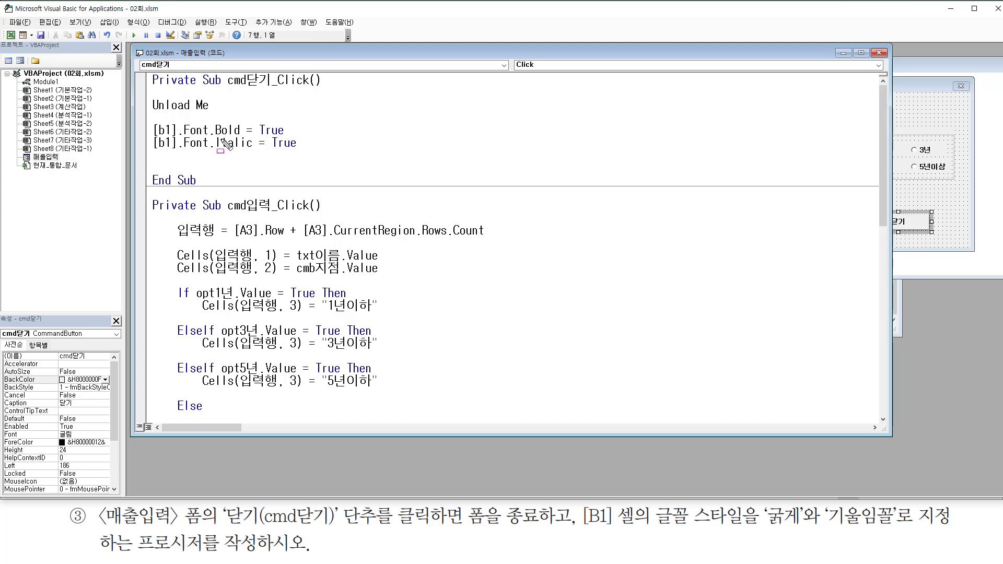
pyautogui.moveTo(151, 117); pyautogui.dragTo(176, 154)
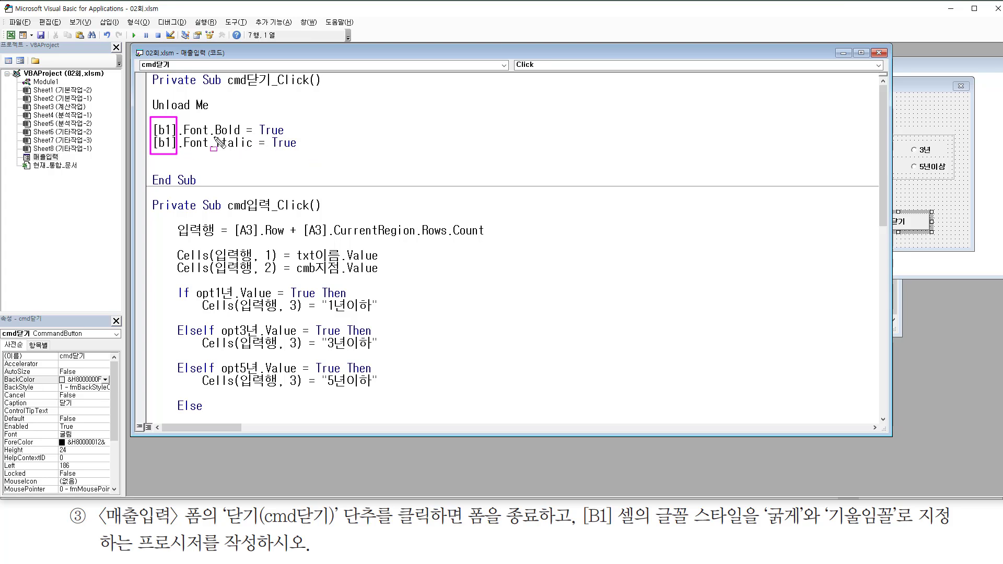
pyautogui.moveTo(180, 117)
pyautogui.mouseDown()
pyautogui.moveTo(188, 154)
pyautogui.moveTo(305, 153)
pyautogui.mouseUp()
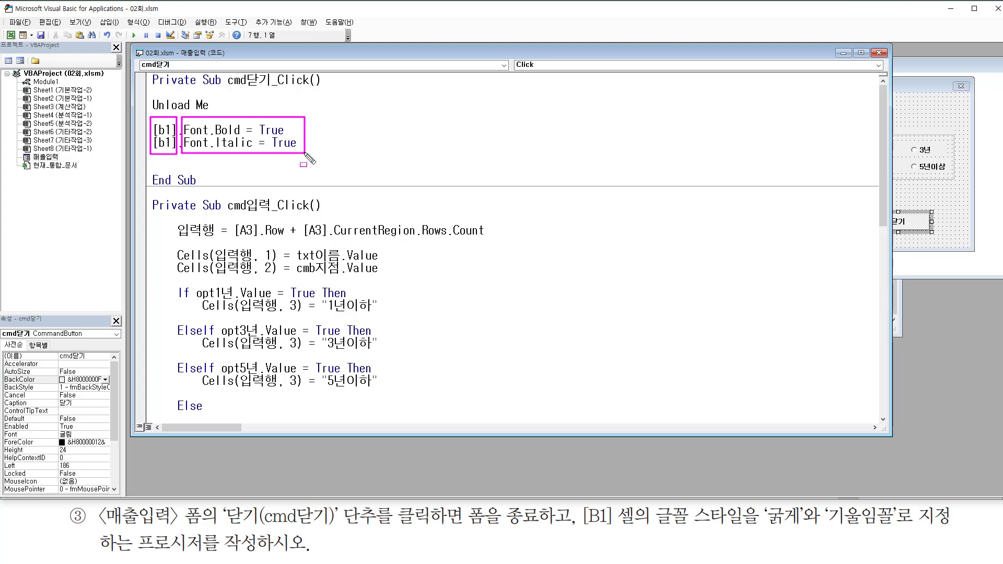
pyautogui.press('Escape')
pyautogui.click(236, 129)
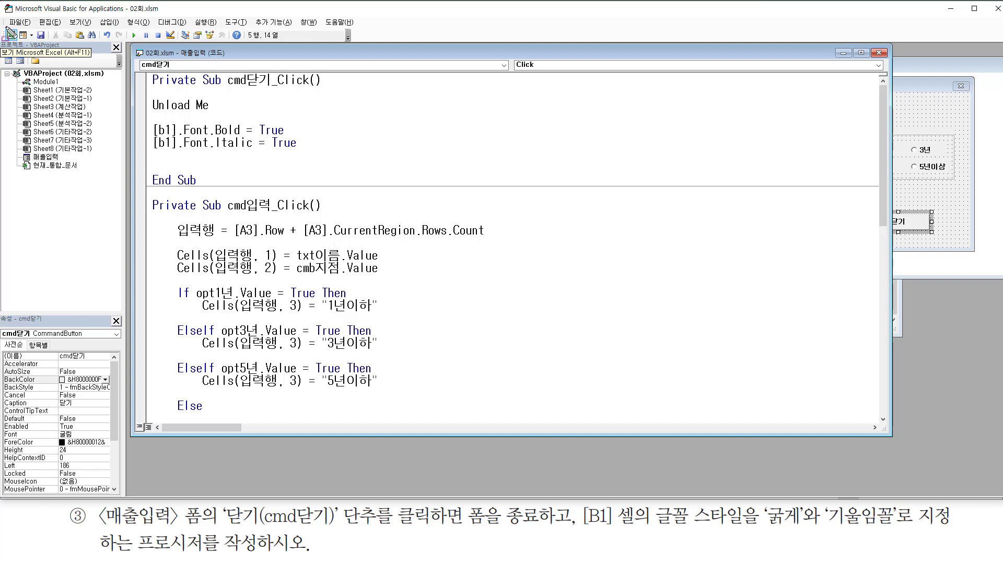
pyautogui.moveTo(5, 26); pyautogui.dragTo(23, 47)
# - Switch to the Excel worksheet, open the 매출입력 form, and close it with its 닫기 button to test the B1 font styling
pyautogui.click(10, 35)
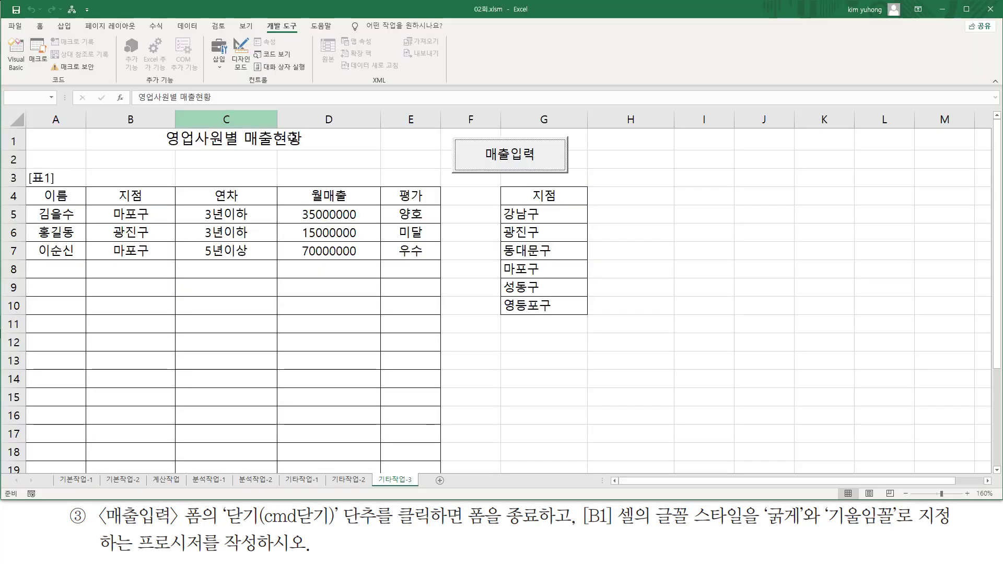
pyautogui.click(514, 163)
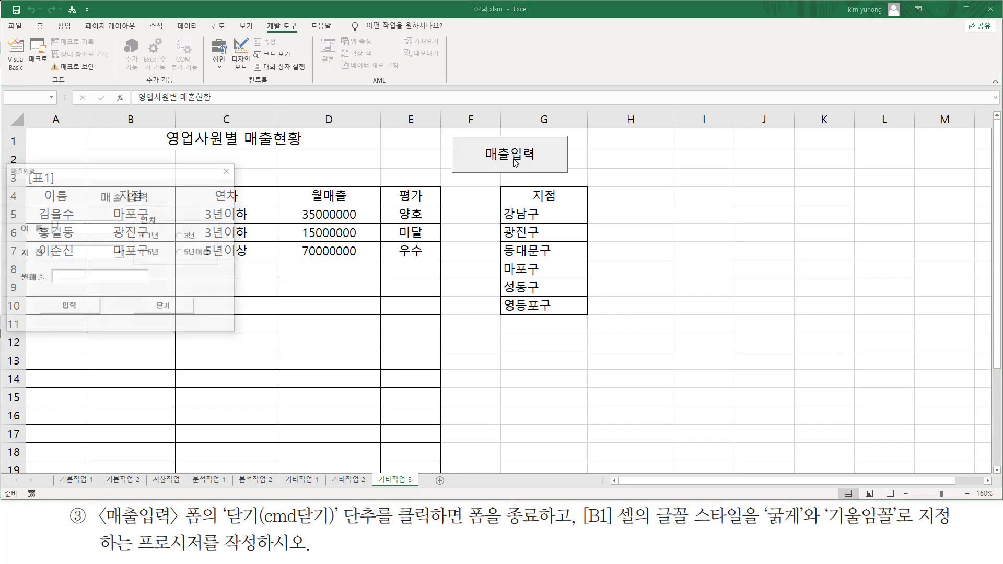
pyautogui.moveTo(152, 170); pyautogui.dragTo(275, 182)
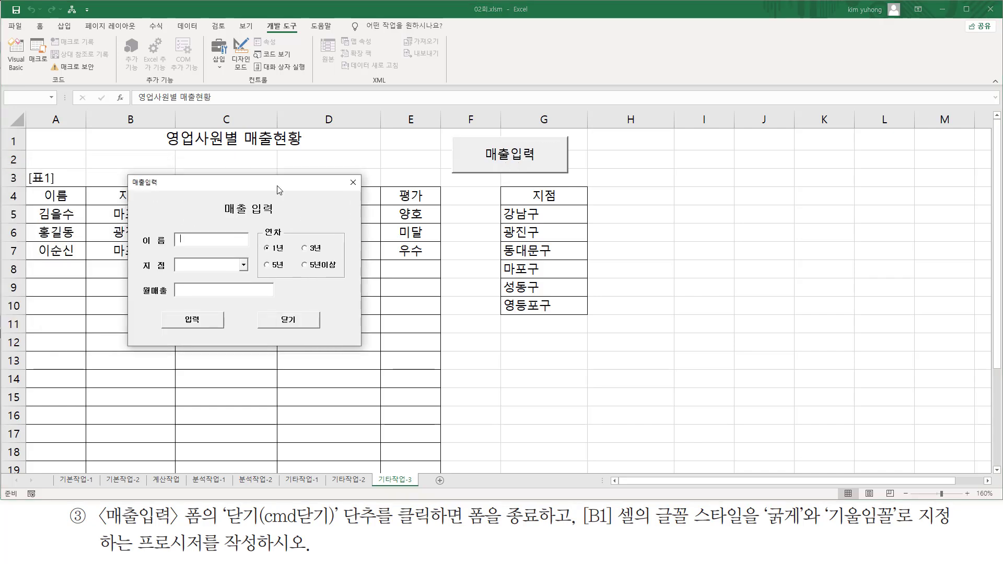
pyautogui.moveTo(262, 307); pyautogui.dragTo(321, 330)
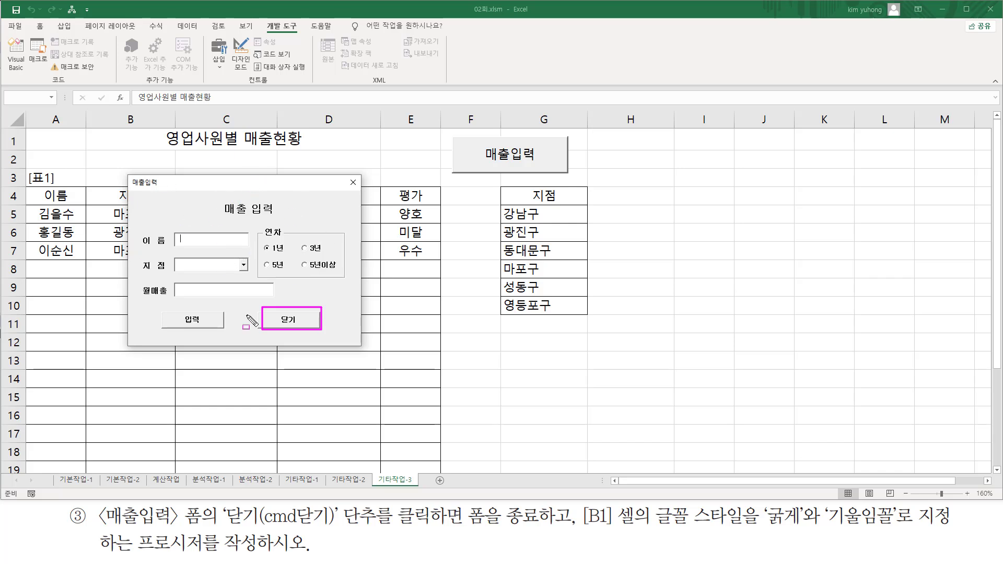
pyautogui.moveTo(167, 148); pyautogui.dragTo(305, 148)
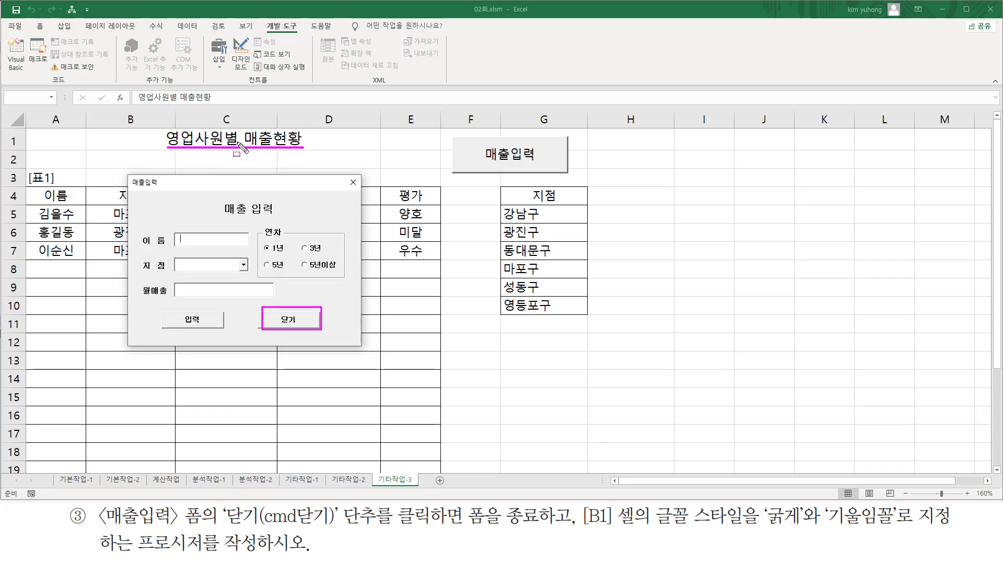
pyautogui.press('Escape')
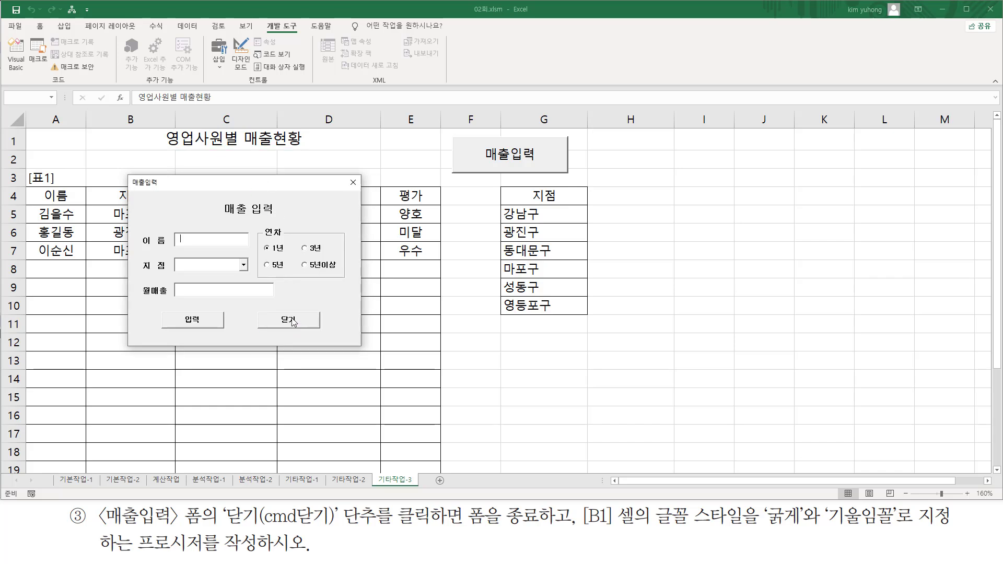
pyautogui.click(292, 322)
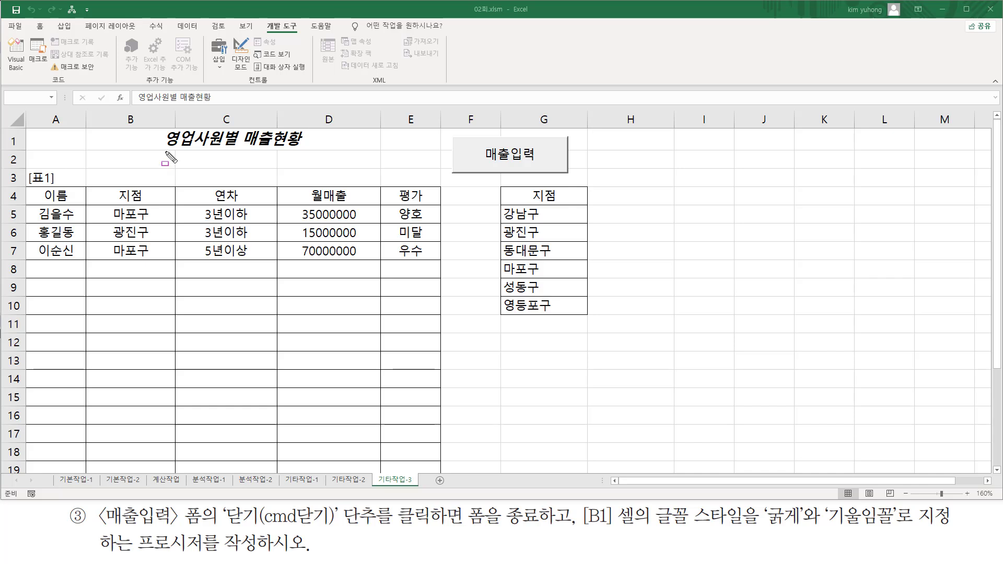
pyautogui.moveTo(161, 150); pyautogui.dragTo(303, 150)
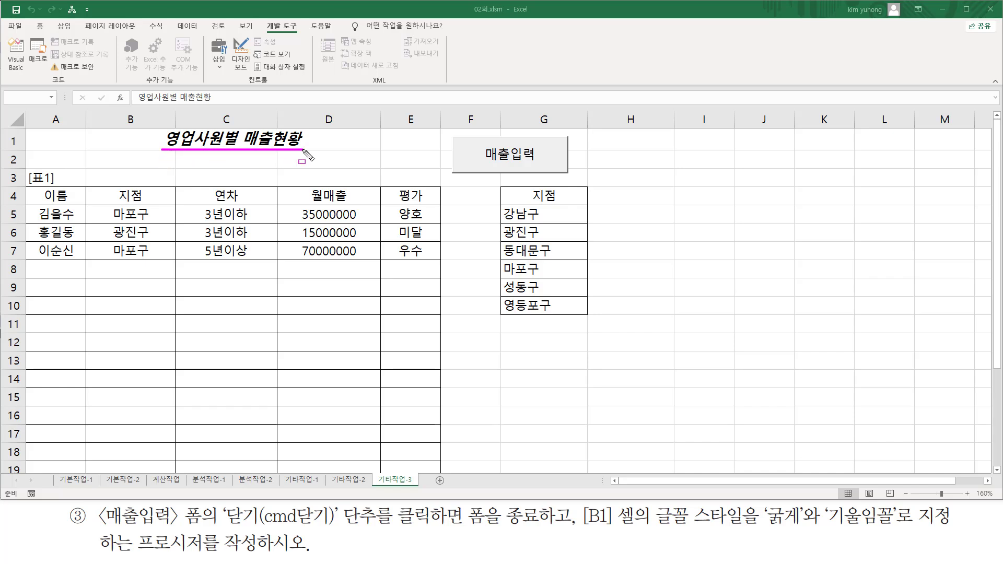
pyautogui.press('Escape')
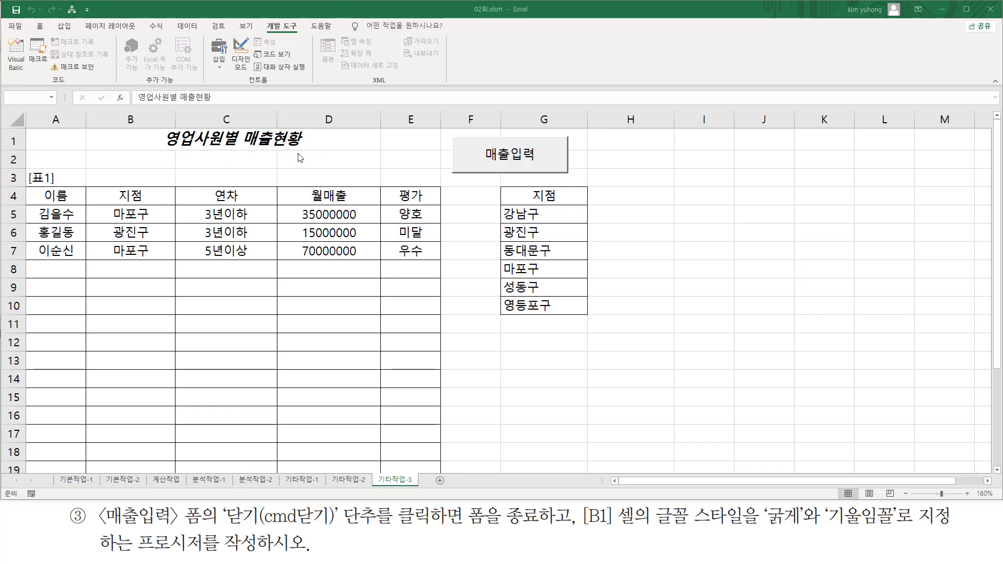